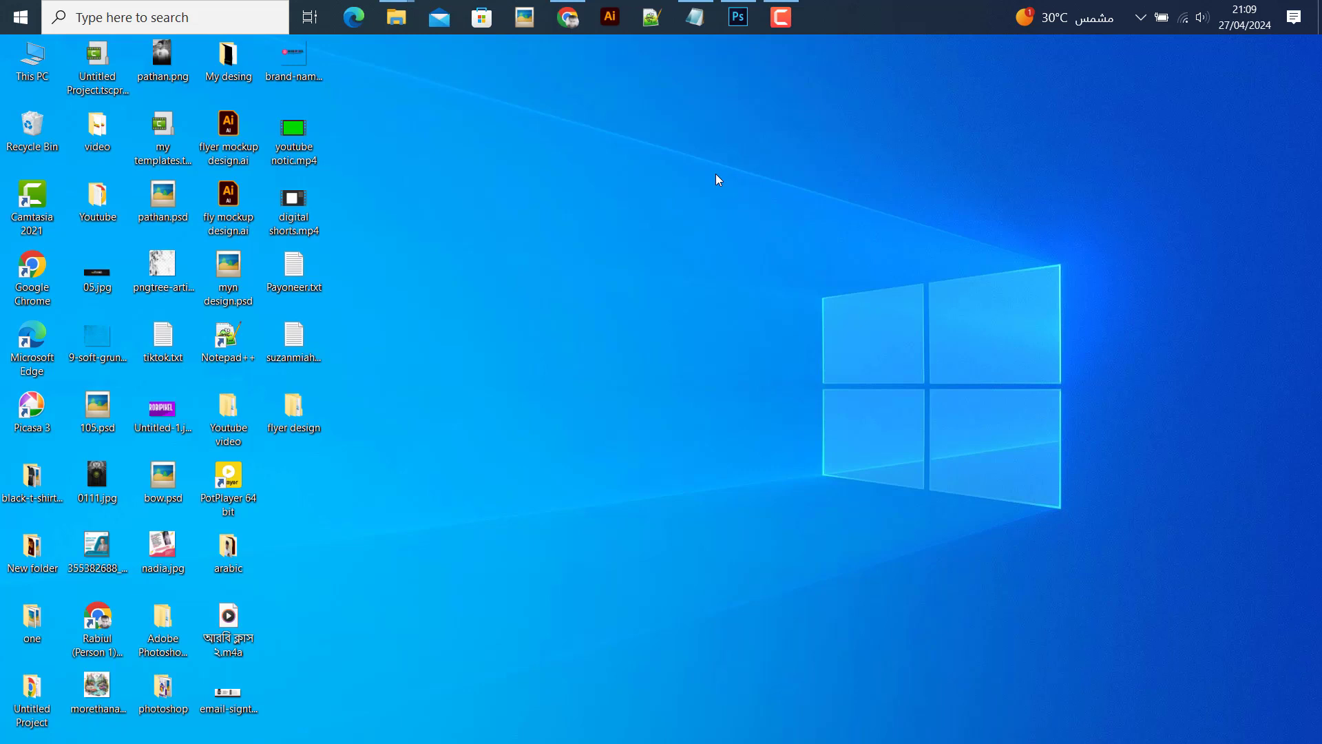
- Create a new International Paper A4 document measured in inches at 300 ppi
{"action": "left_click", "coordinate": [738, 21]}
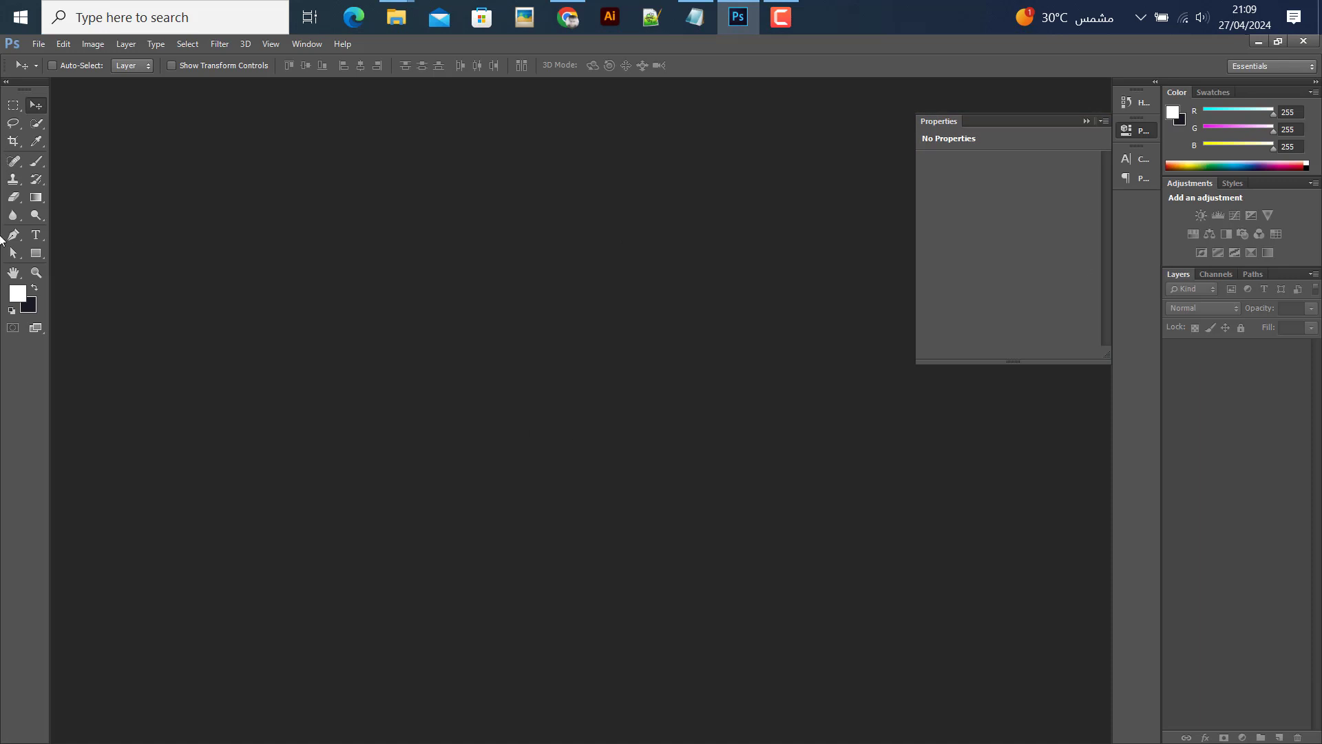
{"action": "left_click", "coordinate": [39, 43]}
{"action": "left_click", "coordinate": [41, 61]}
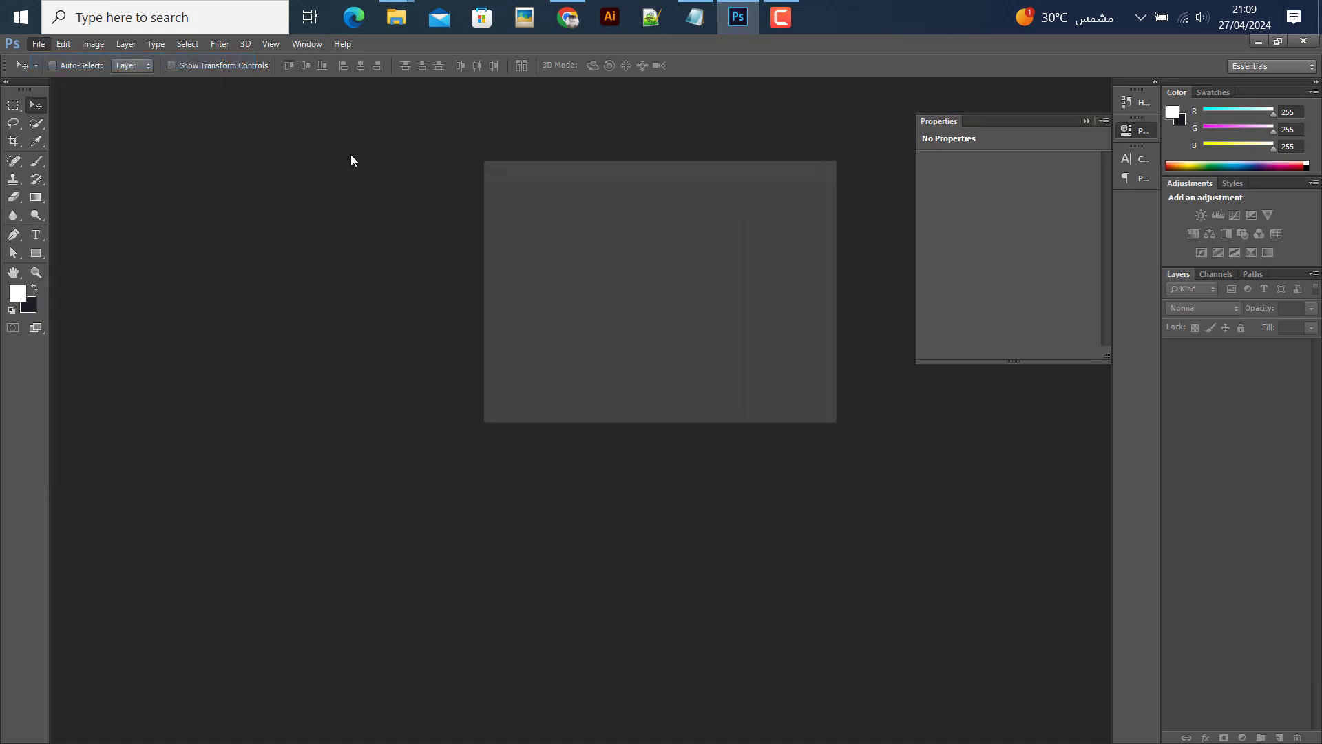
{"action": "left_click", "coordinate": [647, 211]}
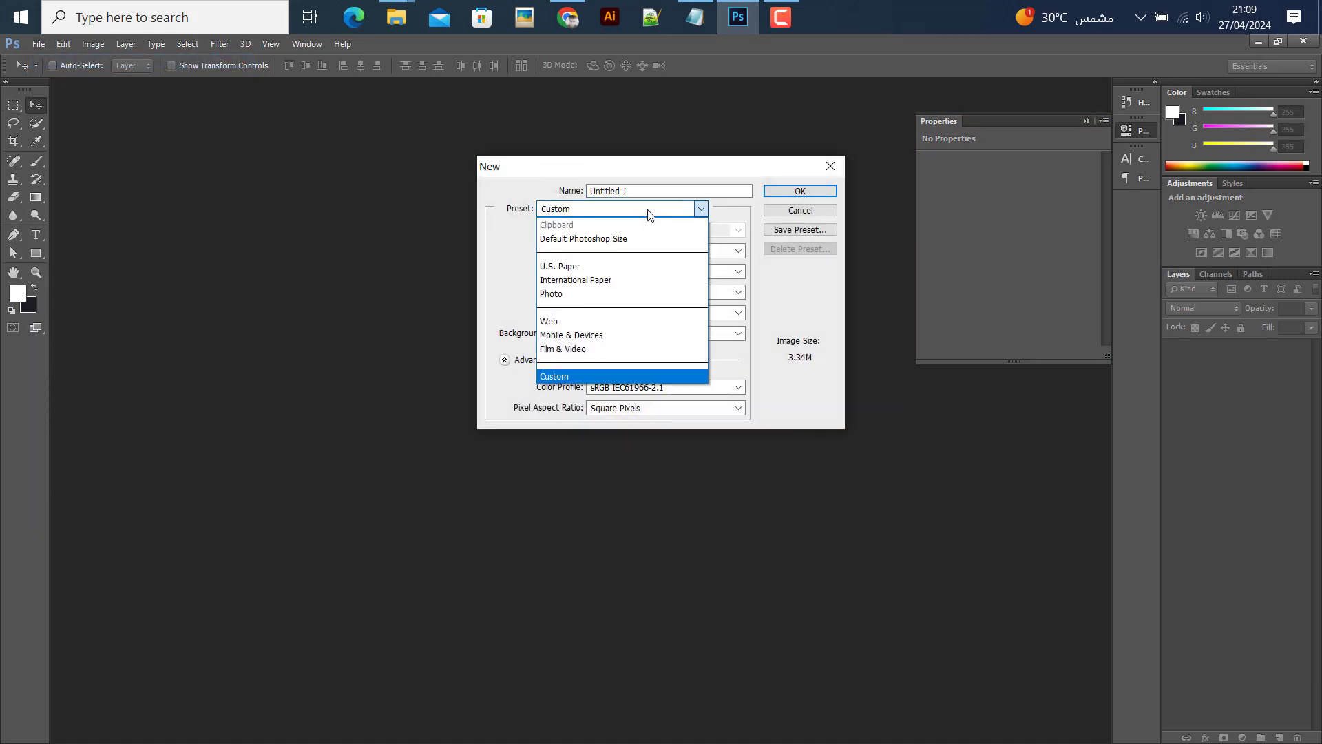
{"action": "left_click", "coordinate": [576, 280]}
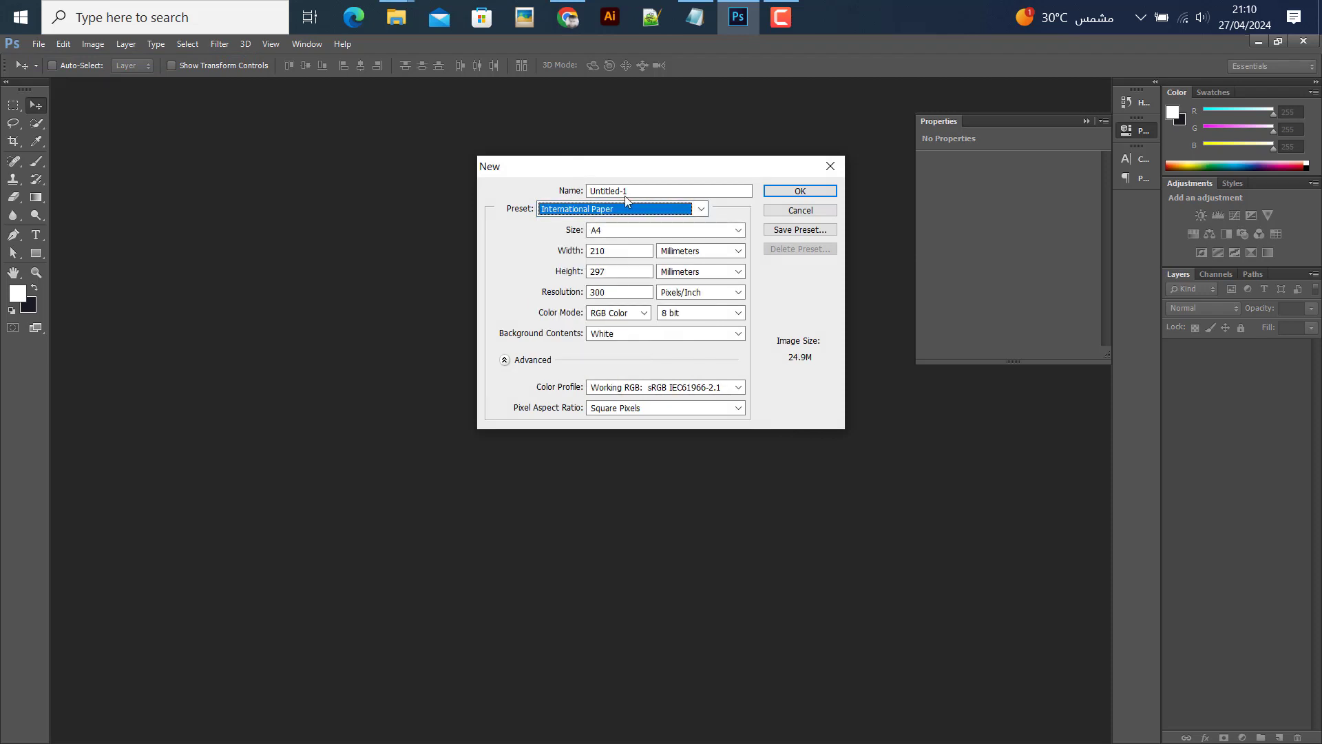
{"action": "left_click", "coordinate": [690, 257]}
{"action": "left_click", "coordinate": [678, 280]}
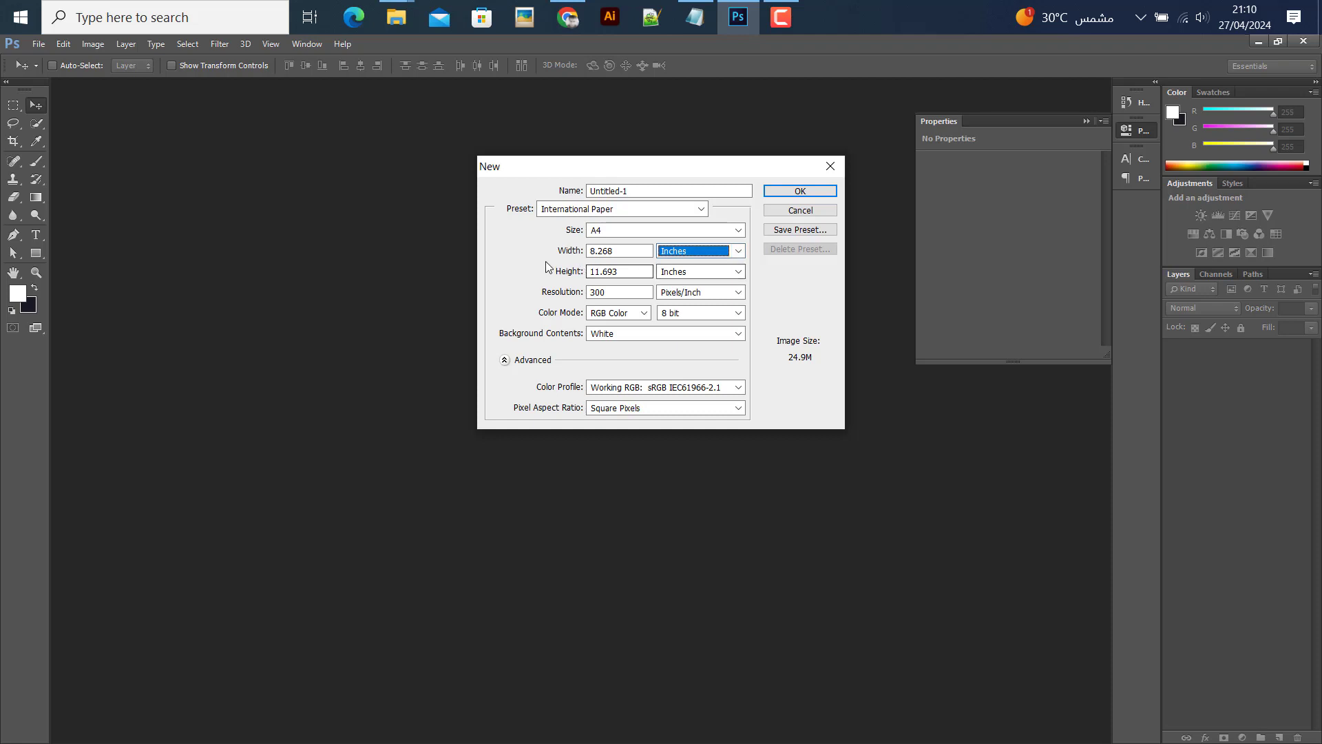
{"action": "left_click", "coordinate": [598, 291]}
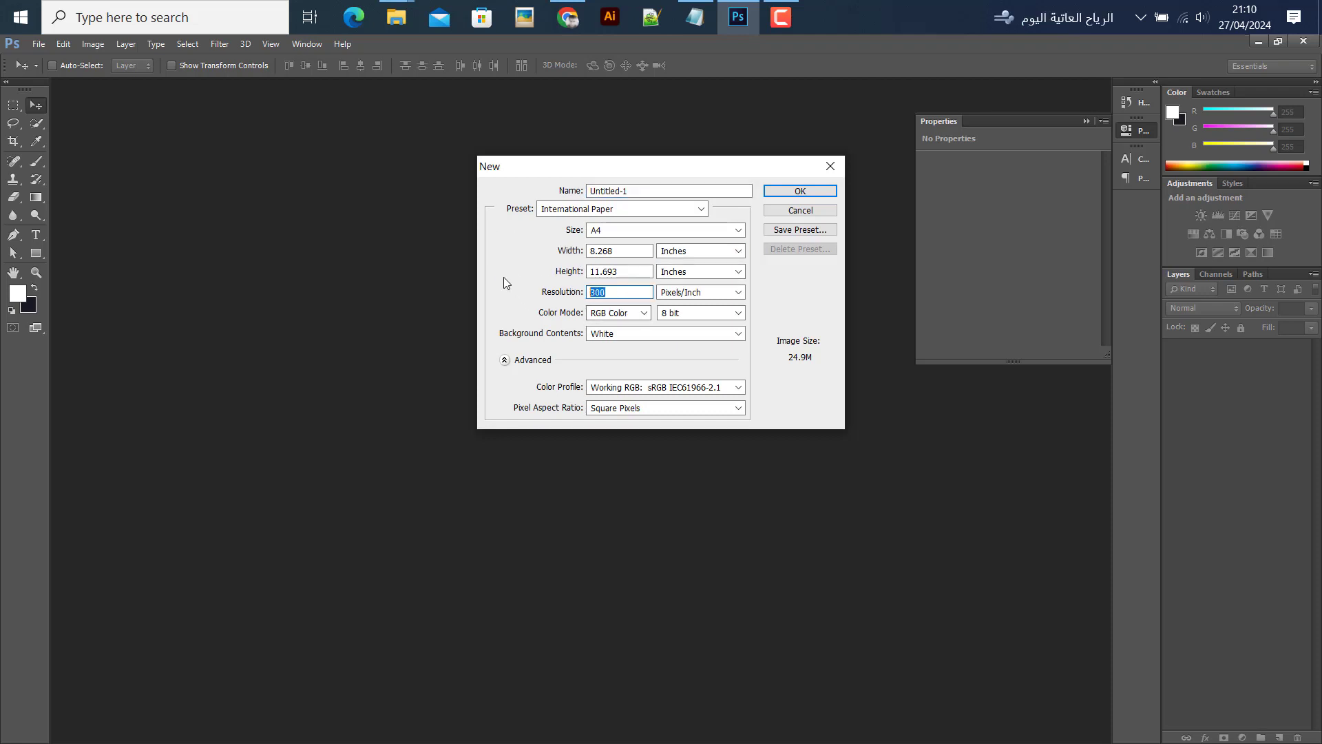
{"action": "left_click", "coordinate": [795, 193]}
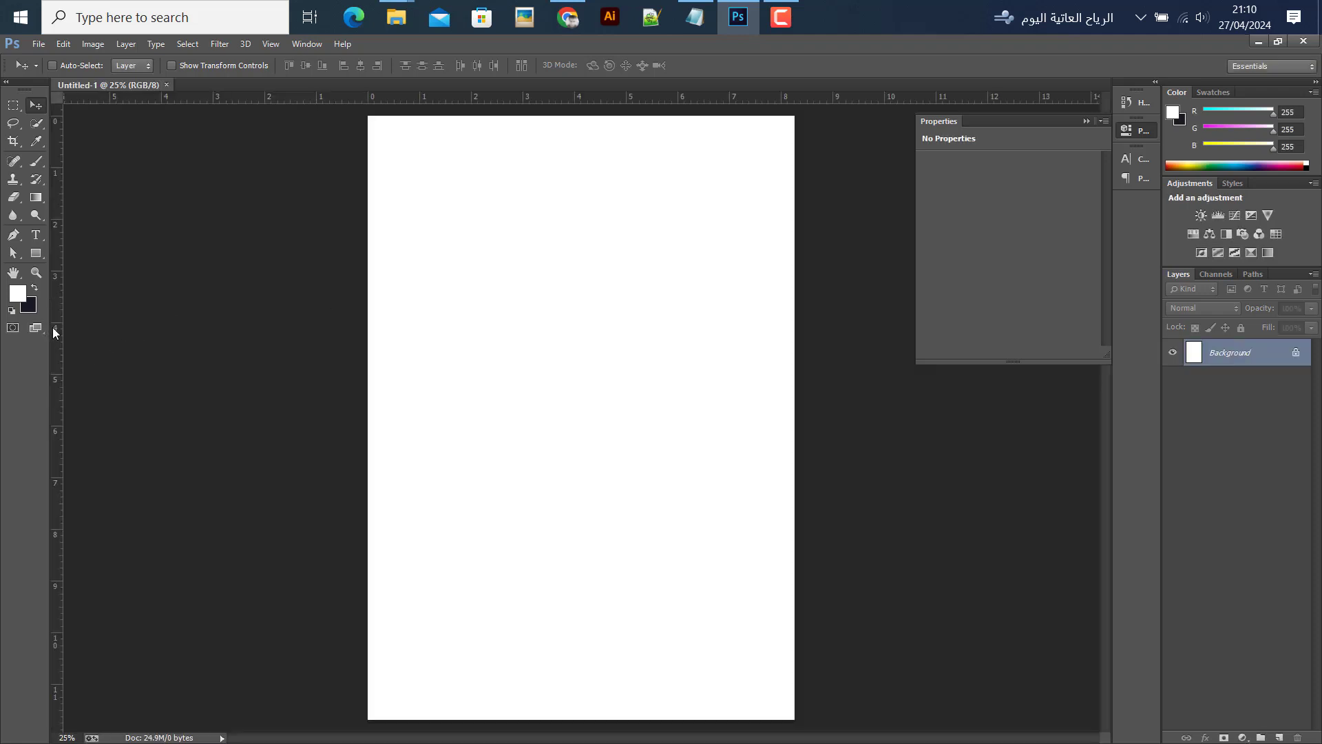
- Place guides along the left, top, right and bottom edges of the A4 page
{"action": "left_click_drag", "start_coordinate": [58, 334], "coordinate": [367, 304]}
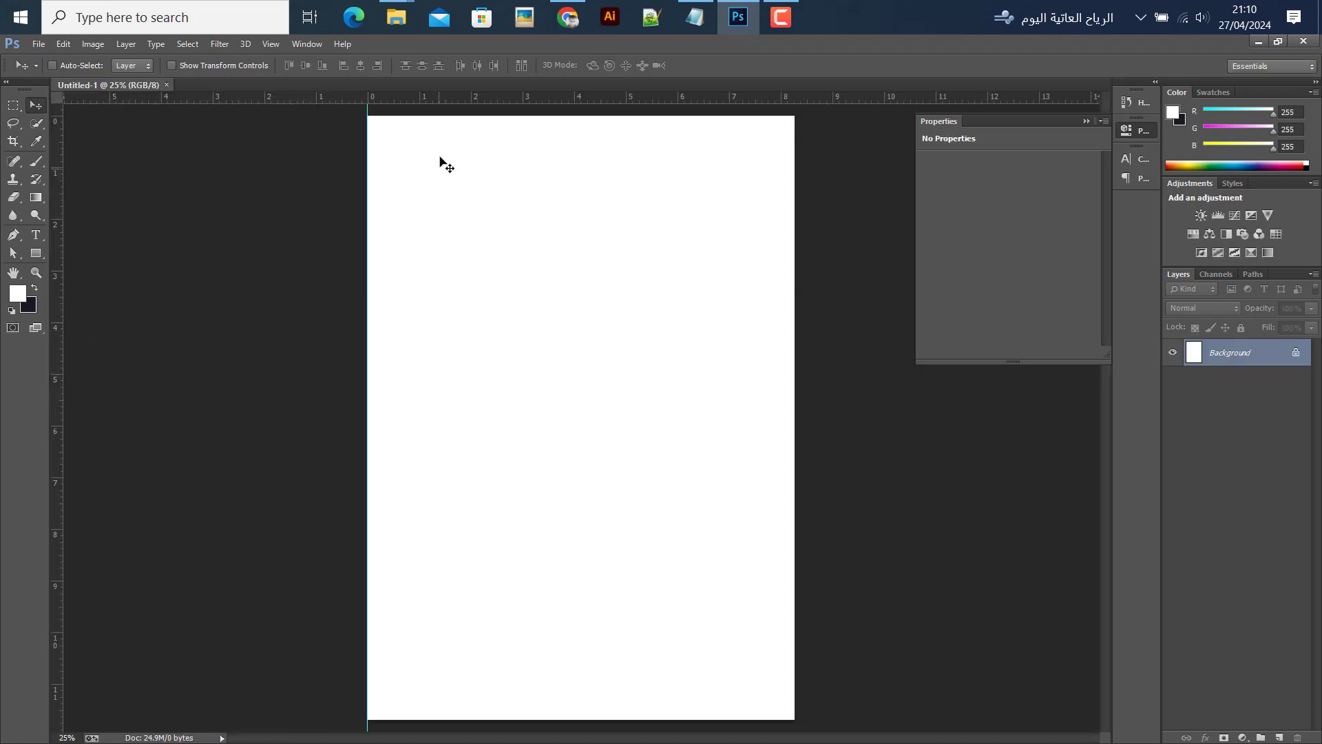
{"action": "left_click_drag", "start_coordinate": [455, 105], "coordinate": [456, 115]}
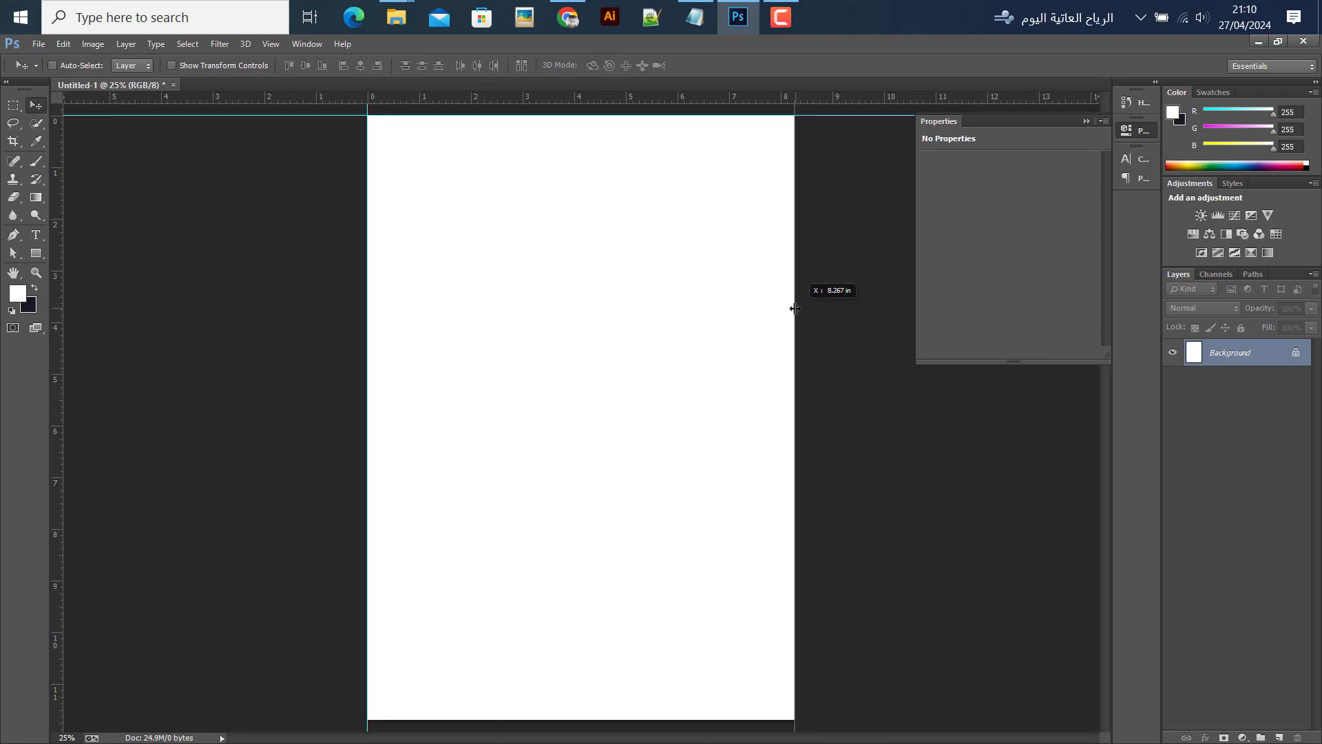
{"action": "left_click_drag", "start_coordinate": [67, 291], "coordinate": [794, 291]}
{"action": "left_click_drag", "start_coordinate": [628, 101], "coordinate": [657, 720]}
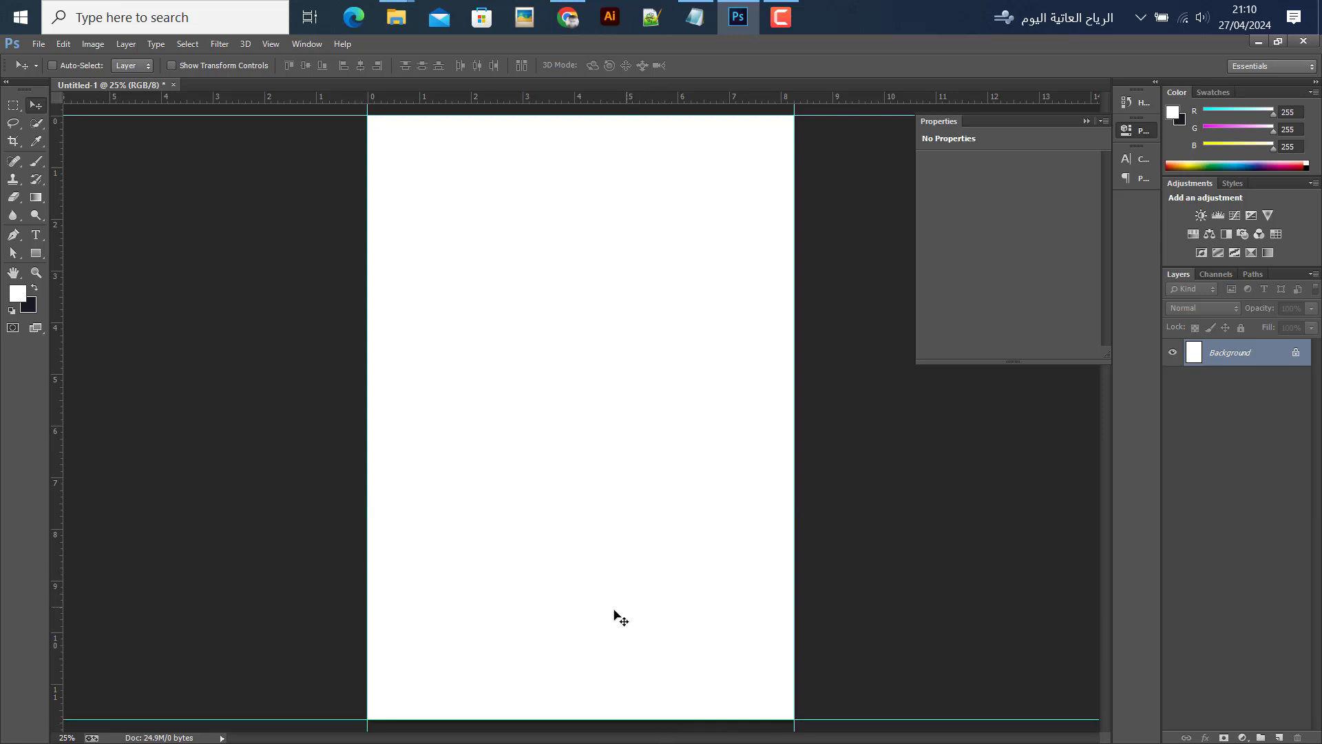
{"action": "scroll", "coordinate": [434, 379], "scroll_direction": "down", "scroll_amount": 1}
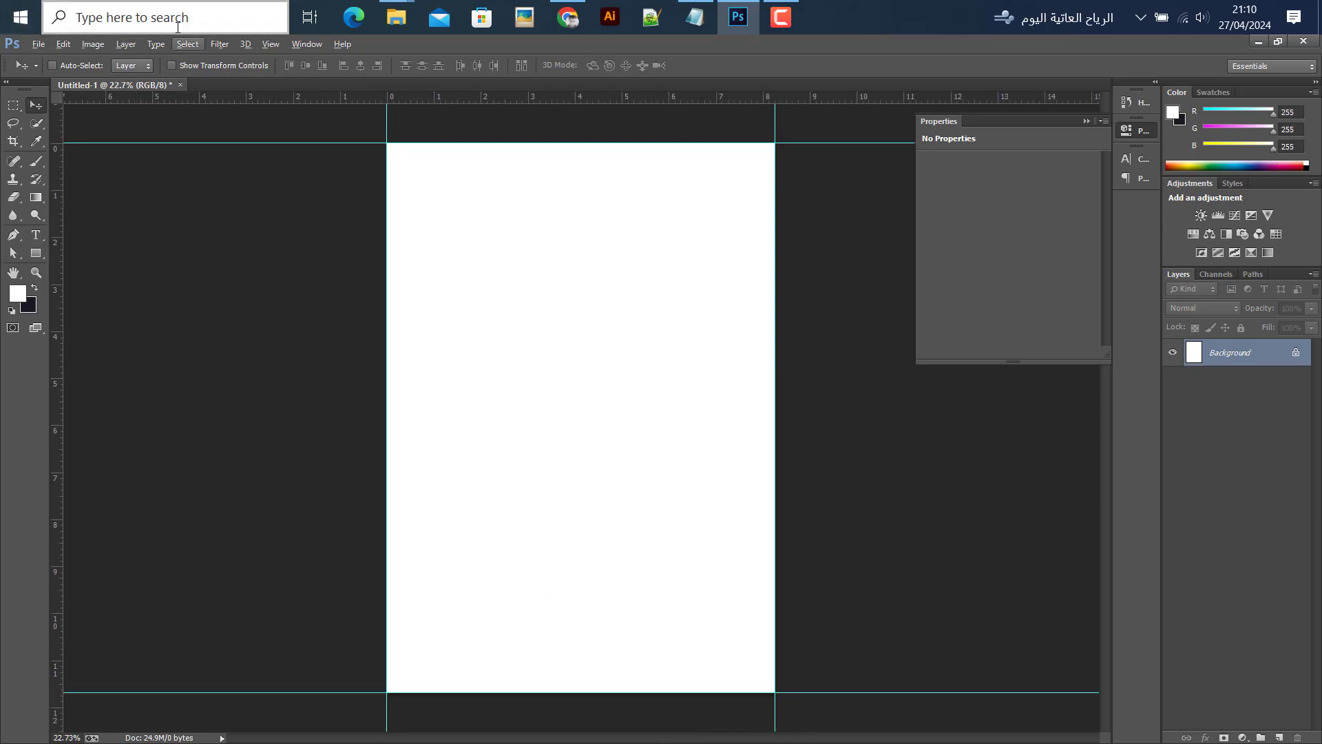
- Enlarge the canvas relatively by 0.205 inch in width and 0.25 inch in height
{"action": "left_click", "coordinate": [93, 44]}
{"action": "left_click", "coordinate": [110, 186]}
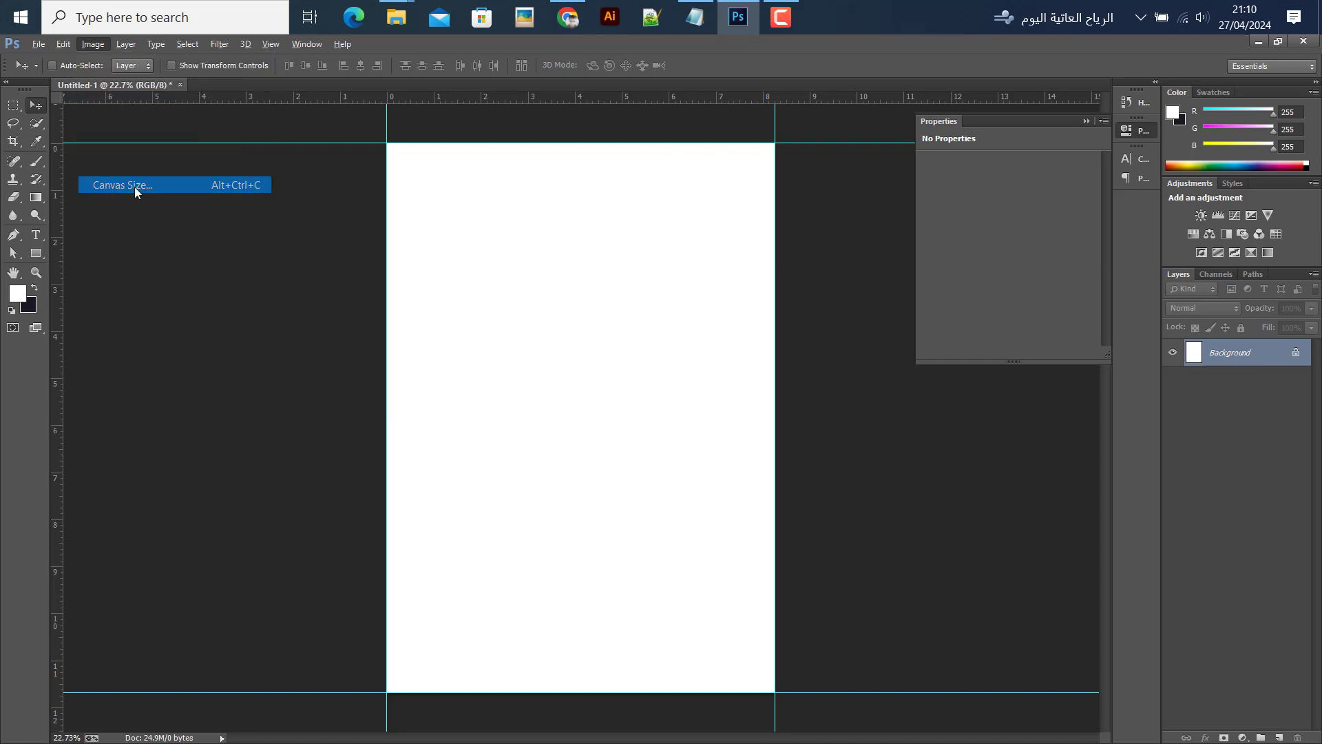
{"action": "left_click", "coordinate": [699, 255]}
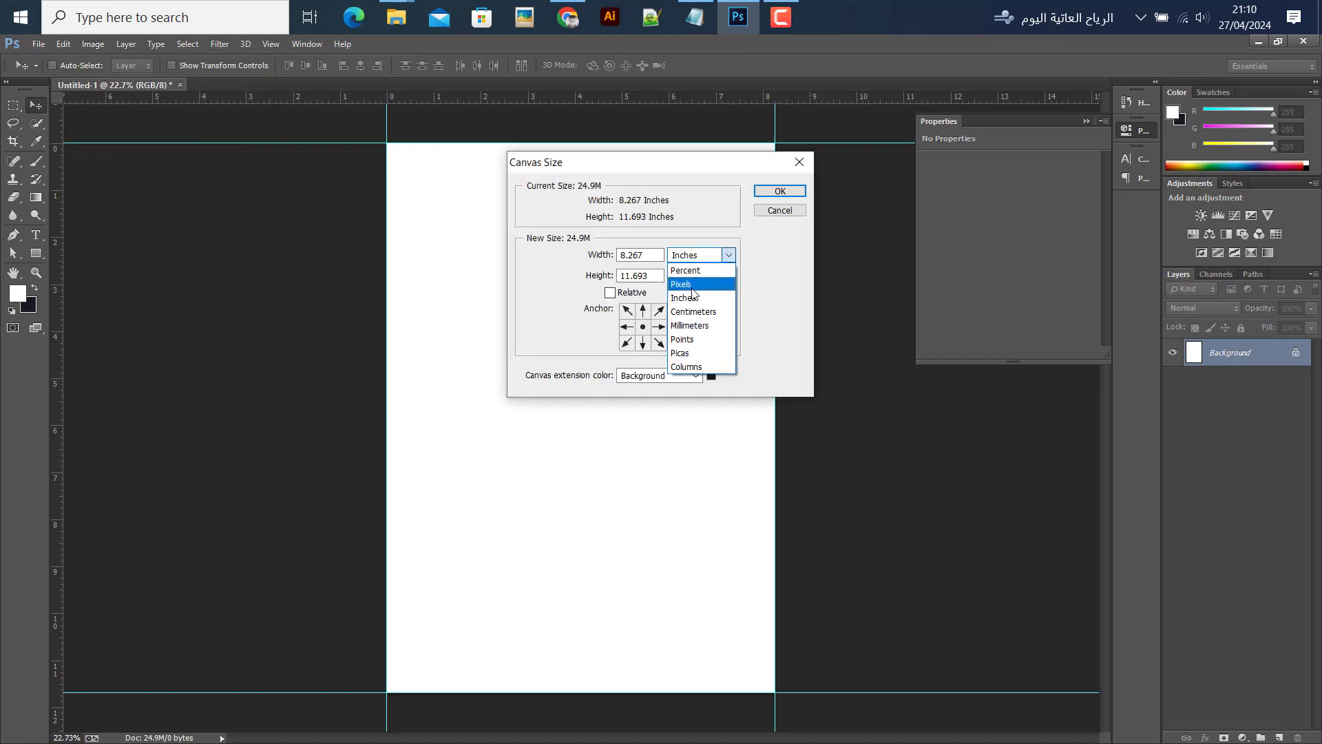
{"action": "left_click", "coordinate": [692, 298]}
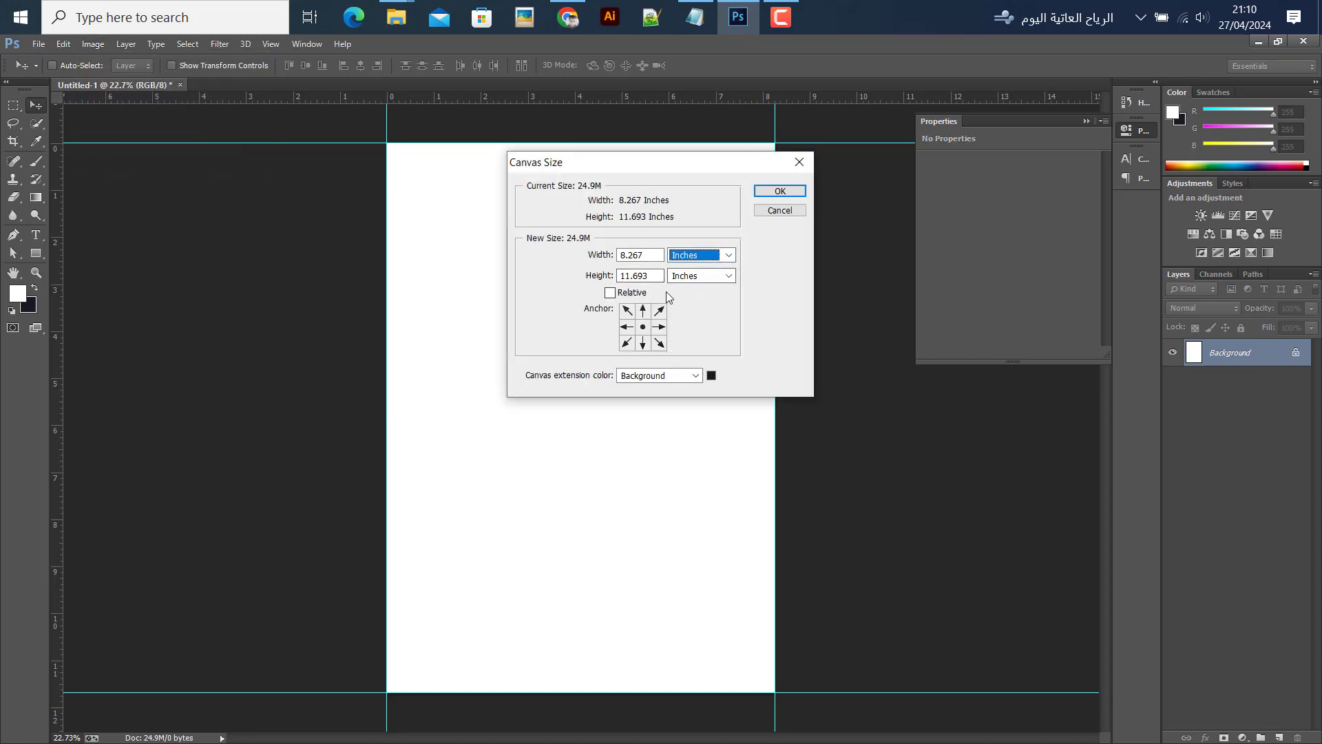
{"action": "left_click", "coordinate": [610, 292]}
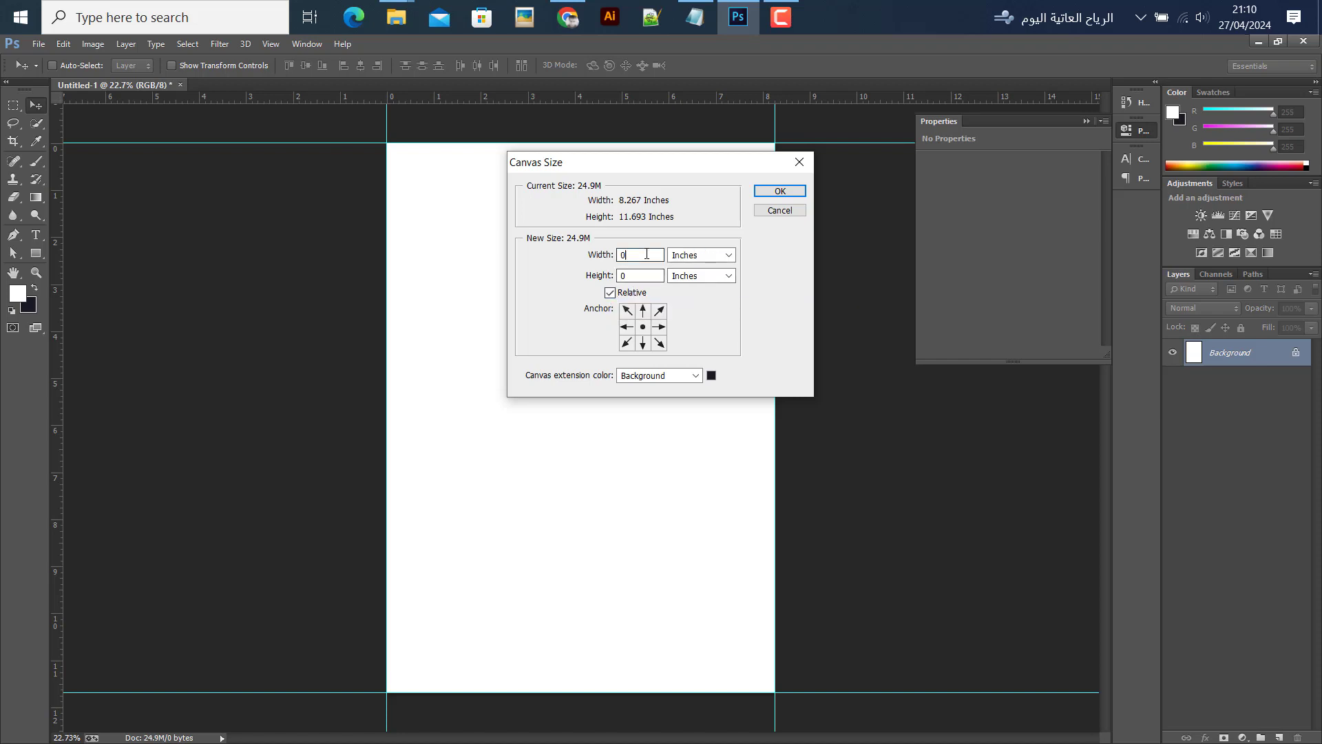
{"action": "type", "text": ".205"}
{"action": "left_click", "coordinate": [638, 281]}
{"action": "type", "text": ".25"}
{"action": "left_click", "coordinate": [778, 193]}
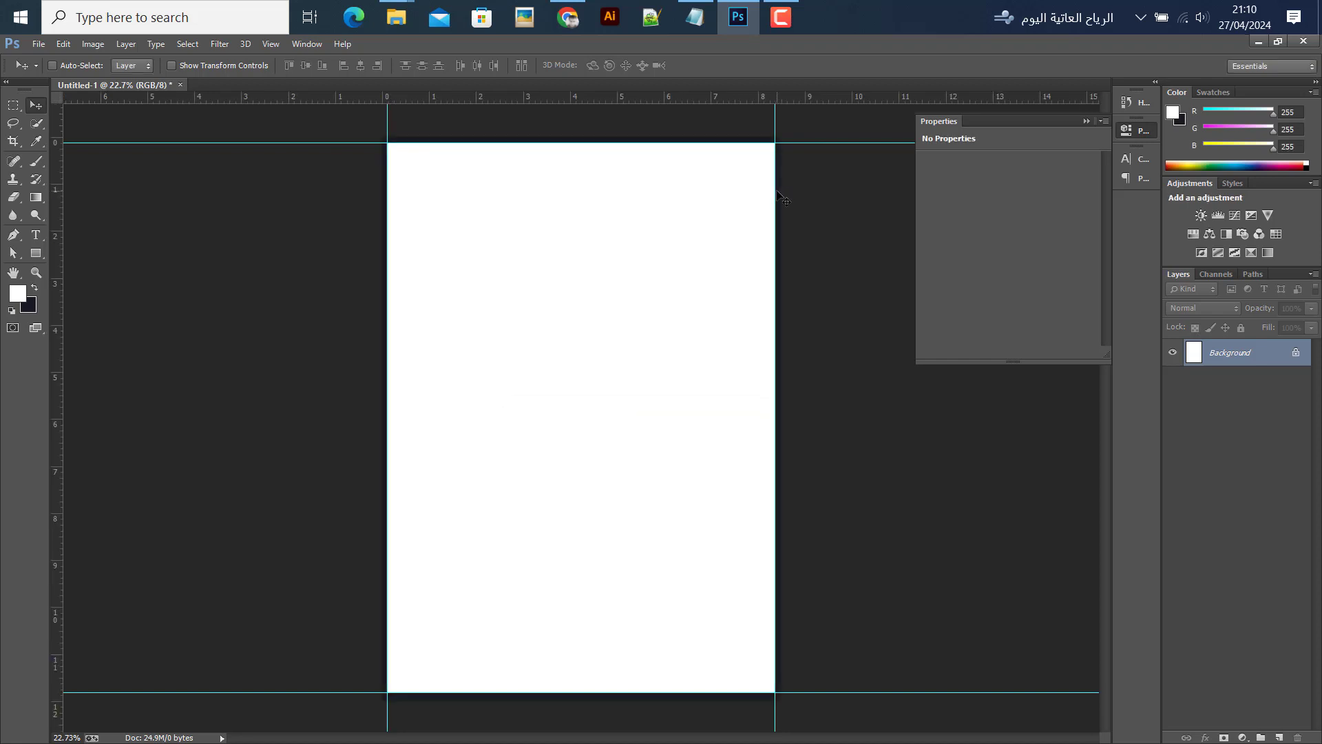
{"action": "scroll", "coordinate": [447, 206], "scroll_direction": "up", "scroll_amount": 10}
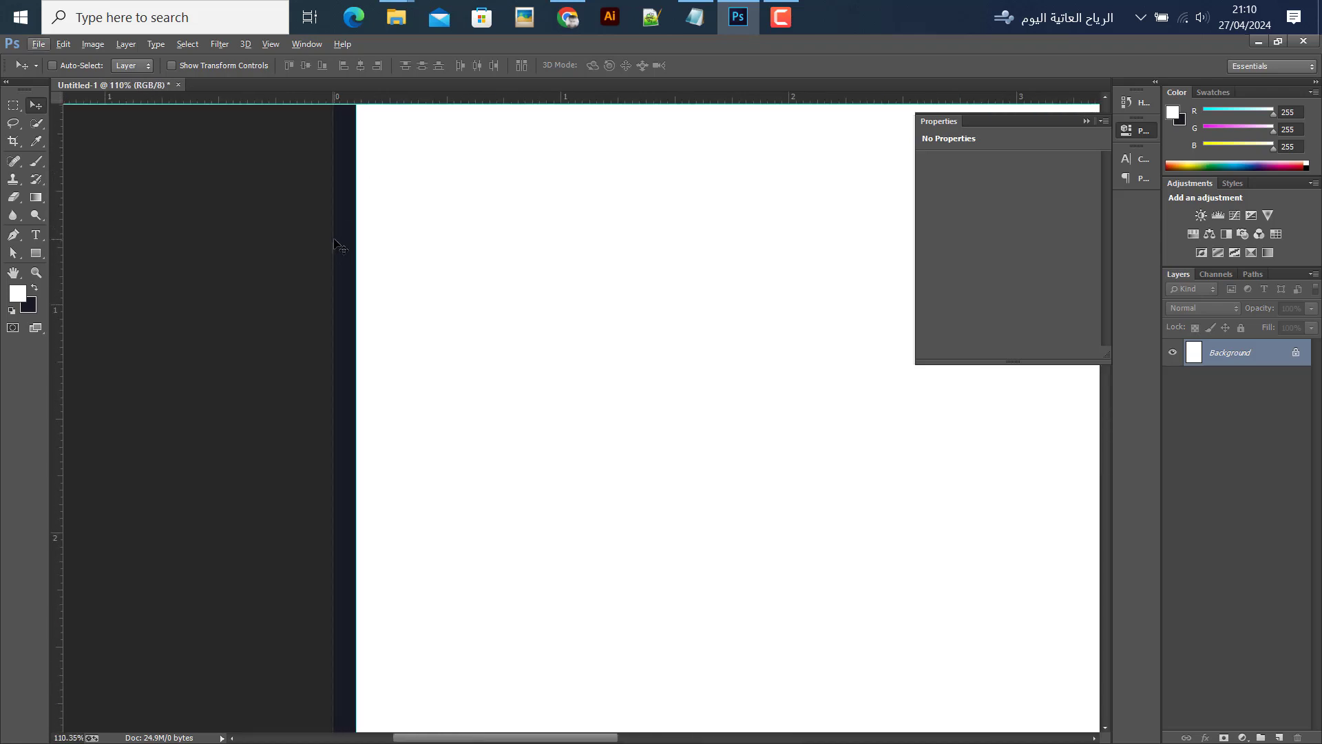
{"action": "scroll", "coordinate": [345, 217], "scroll_direction": "down", "scroll_amount": 5}
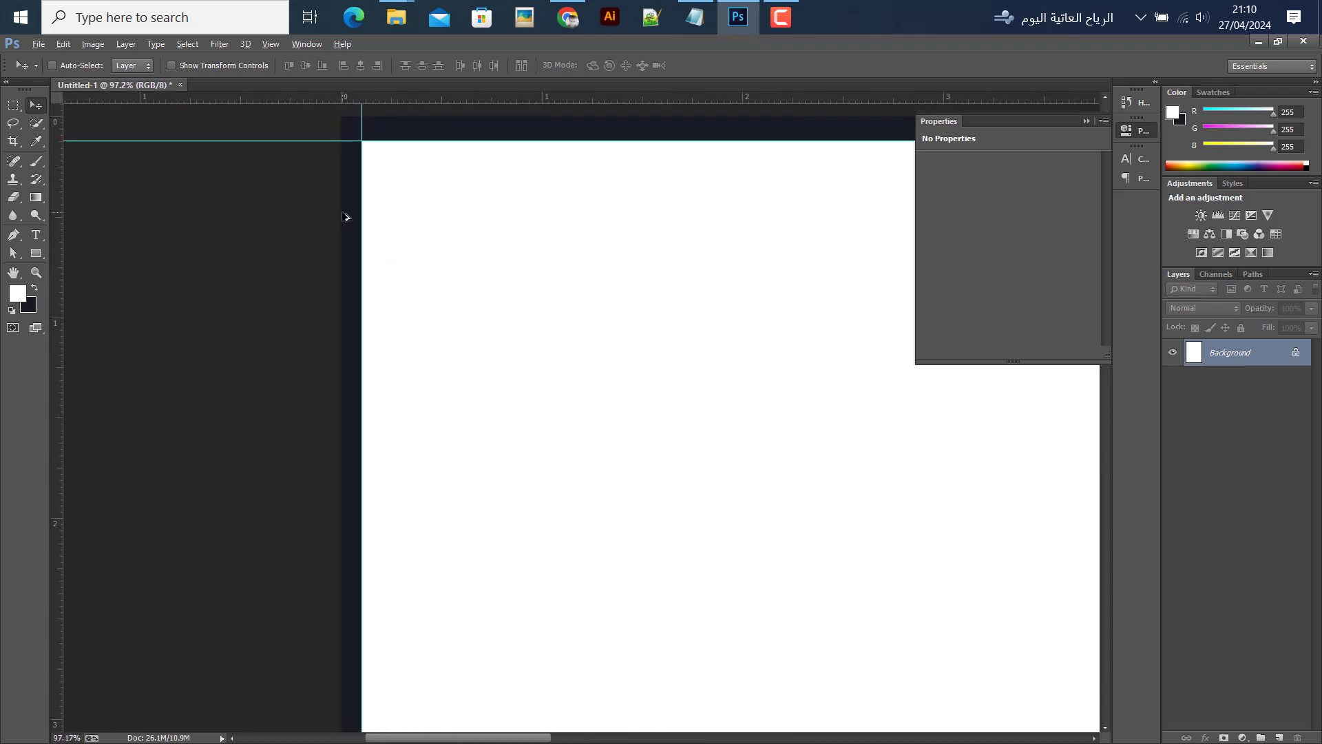
{"action": "scroll", "coordinate": [348, 216], "scroll_direction": "up", "scroll_amount": 5}
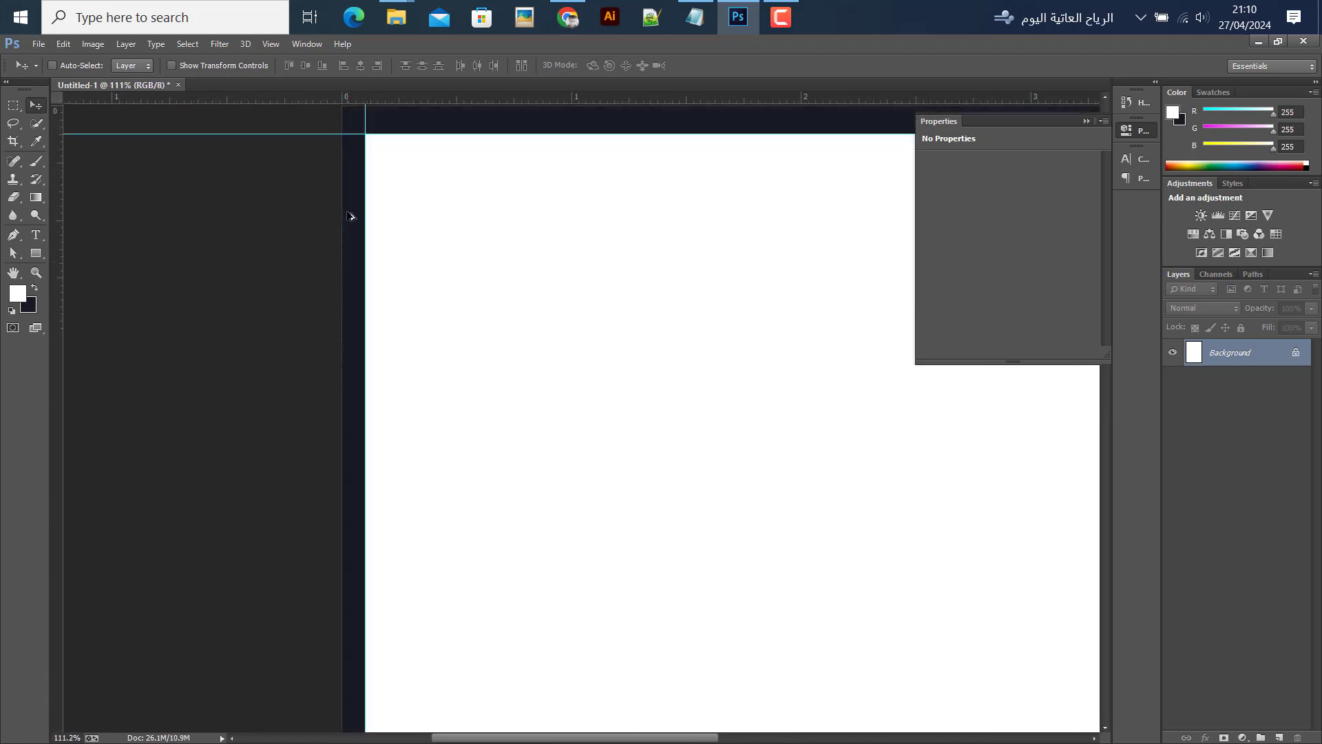
{"action": "scroll", "coordinate": [348, 217], "scroll_direction": "down", "scroll_amount": 2}
{"action": "scroll", "coordinate": [348, 217], "scroll_direction": "down", "scroll_amount": 8}
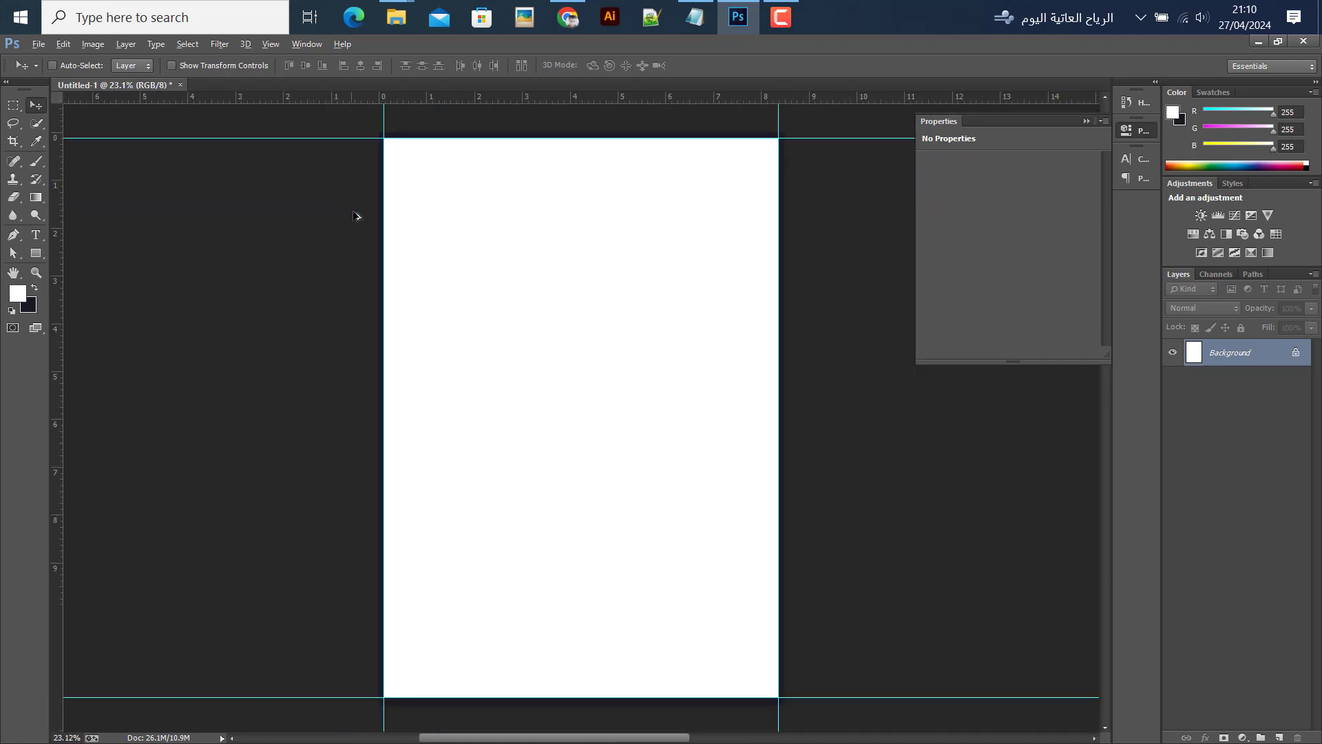
- Add a white Solid Color fill layer
{"action": "left_click", "coordinate": [1244, 735]}
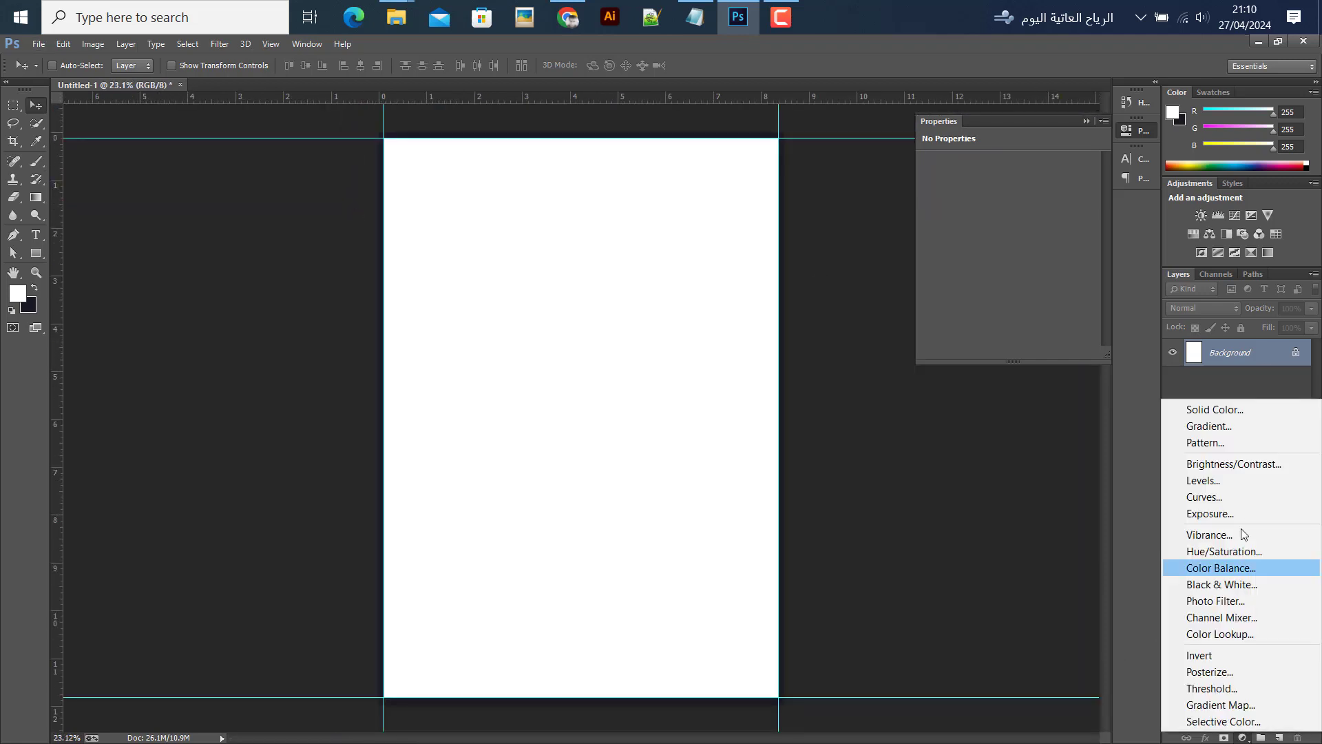
{"action": "left_click", "coordinate": [1201, 409]}
{"action": "left_click", "coordinate": [683, 329]}
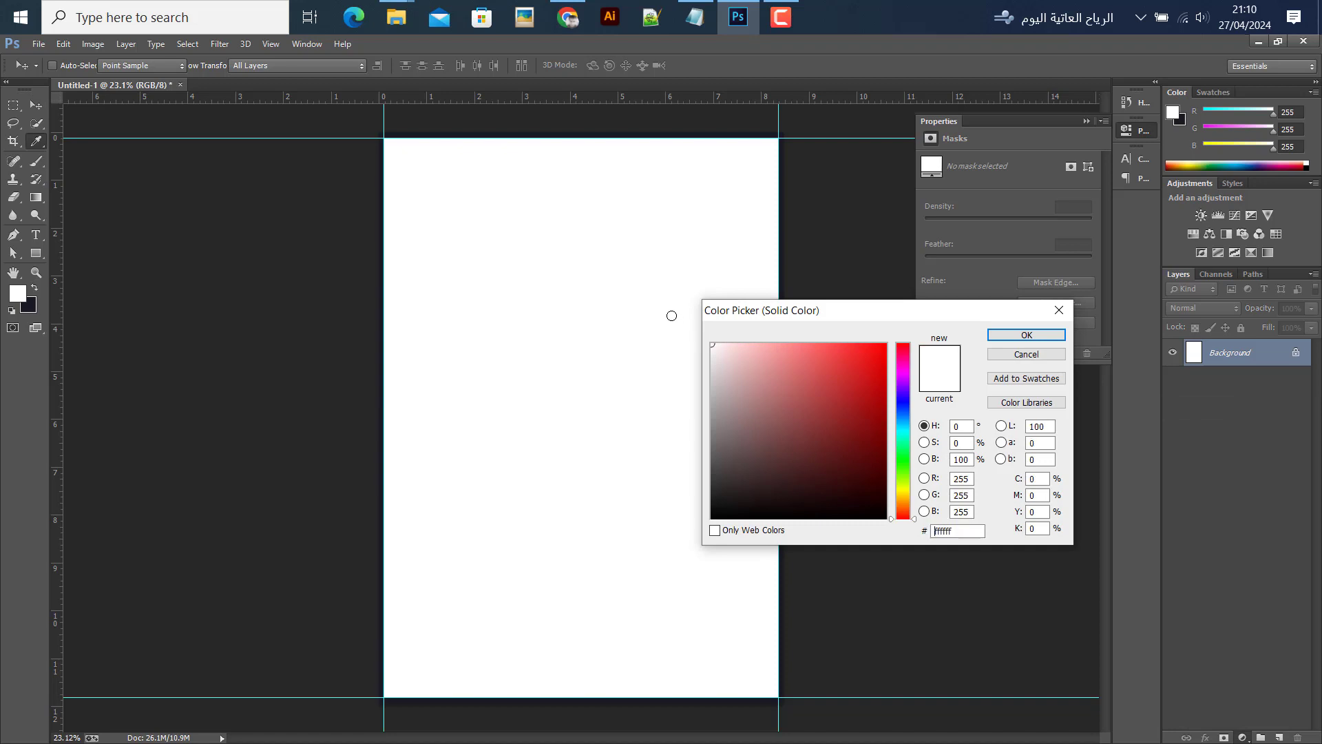
{"action": "left_click", "coordinate": [1024, 335]}
- Delete the Background layer, leaving Color Fill 1 as the only layer
{"action": "left_click", "coordinate": [1257, 380]}
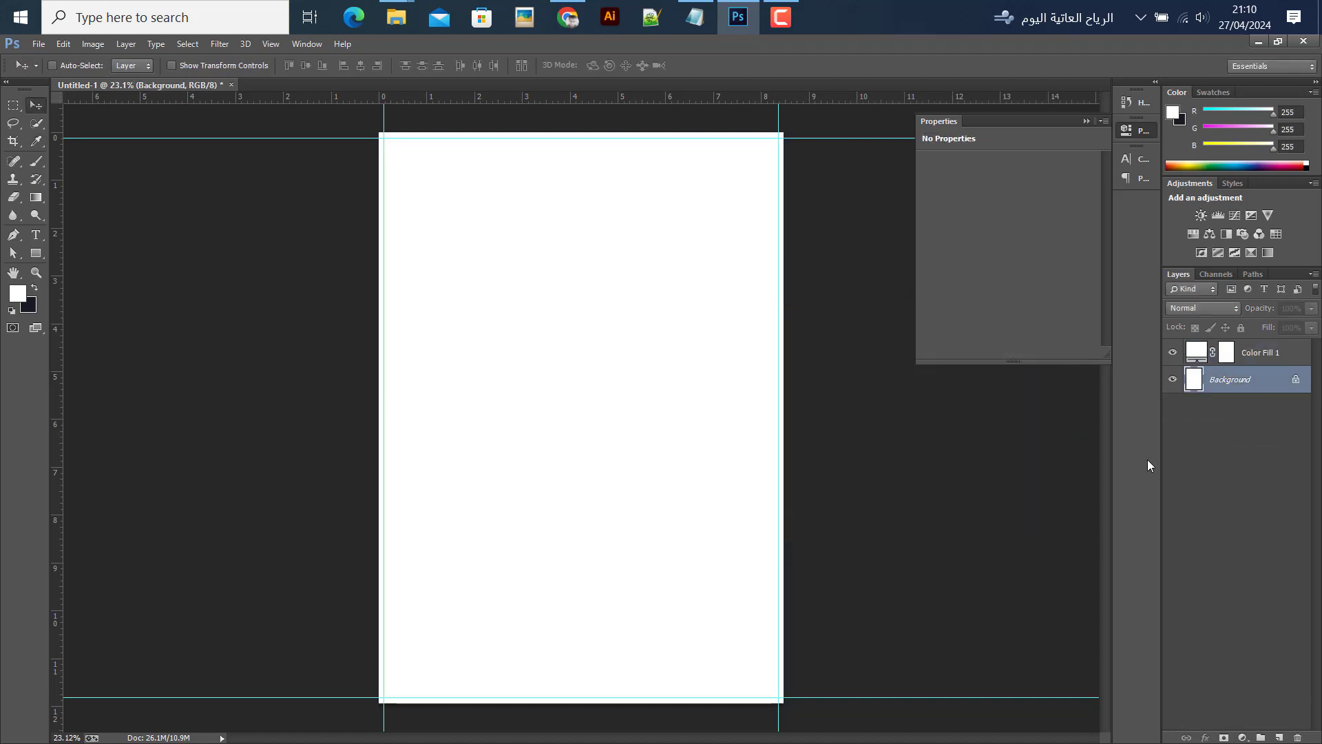
{"action": "key", "text": "Delete"}
{"action": "scroll", "coordinate": [362, 206], "scroll_direction": "up", "scroll_amount": 5}
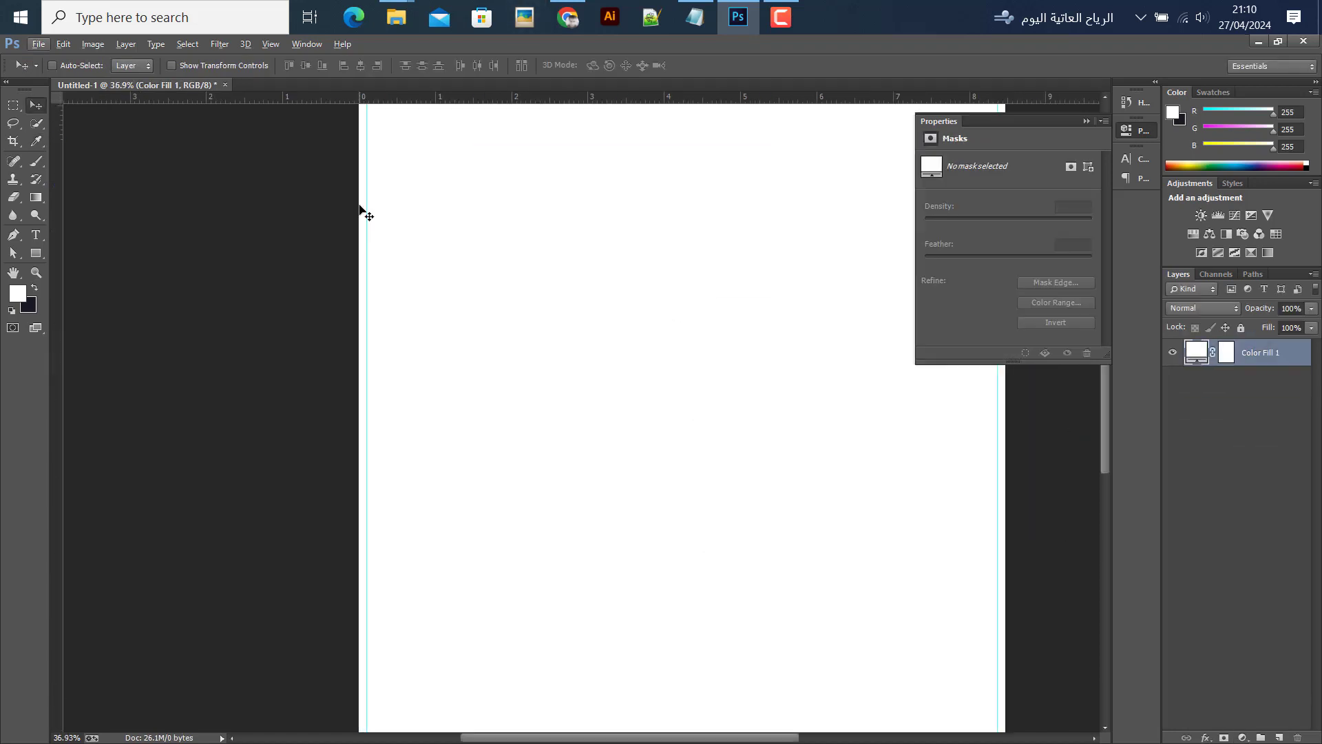
{"action": "scroll", "coordinate": [361, 207], "scroll_direction": "up", "scroll_amount": 1}
{"action": "scroll", "coordinate": [365, 200], "scroll_direction": "up", "scroll_amount": 2}
{"action": "scroll", "coordinate": [372, 190], "scroll_direction": "up", "scroll_amount": 1}
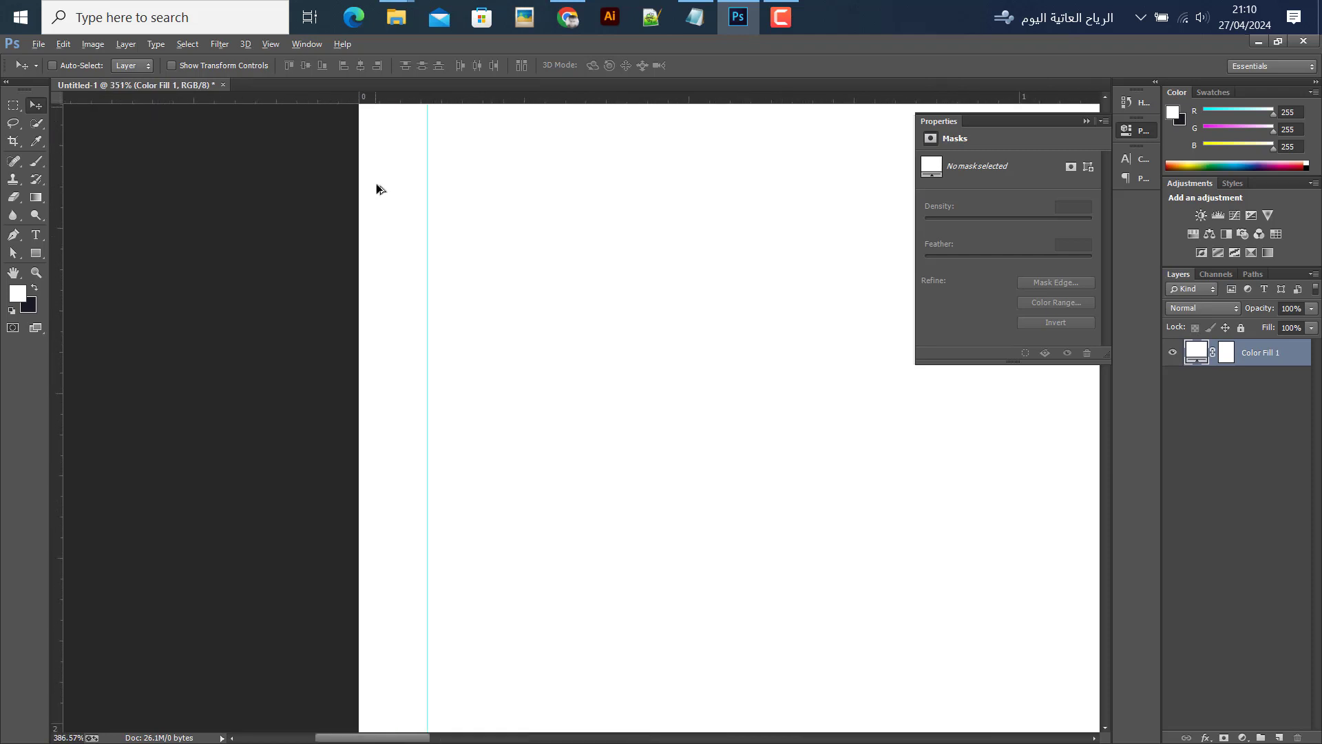
{"action": "scroll", "coordinate": [376, 186], "scroll_direction": "up", "scroll_amount": 1}
{"action": "scroll", "coordinate": [379, 201], "scroll_direction": "down", "scroll_amount": 2}
{"action": "scroll", "coordinate": [379, 201], "scroll_direction": "down", "scroll_amount": 1}
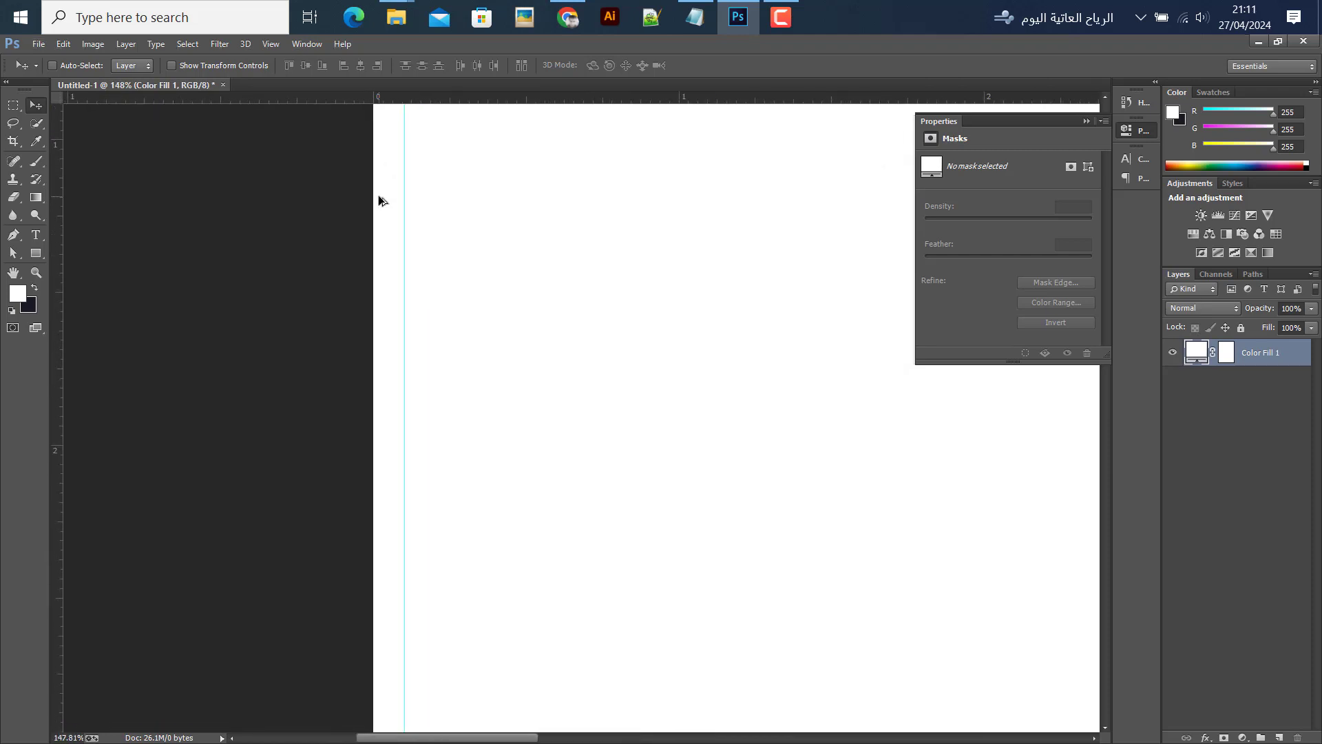
{"action": "scroll", "coordinate": [380, 201], "scroll_direction": "down", "scroll_amount": 1}
{"action": "scroll", "coordinate": [380, 201], "scroll_direction": "up", "scroll_amount": 1}
{"action": "scroll", "coordinate": [380, 201], "scroll_direction": "down", "scroll_amount": 1}
{"action": "scroll", "coordinate": [380, 201], "scroll_direction": "down", "scroll_amount": 1}
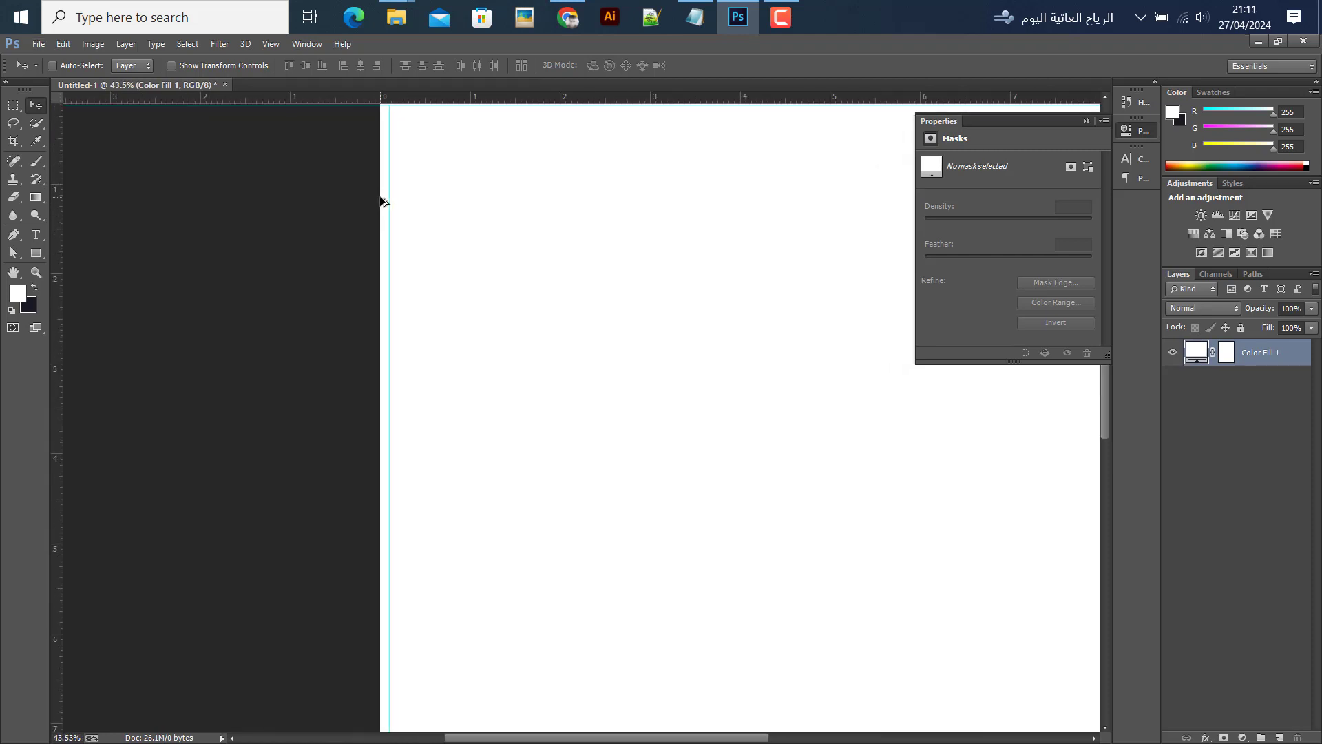
{"action": "scroll", "coordinate": [379, 203], "scroll_direction": "down", "scroll_amount": 1}
{"action": "scroll", "coordinate": [379, 210], "scroll_direction": "down", "scroll_amount": 2}
- Create a temporary 0.5-inch square with the Rectangle tool
{"action": "left_click", "coordinate": [37, 254]}
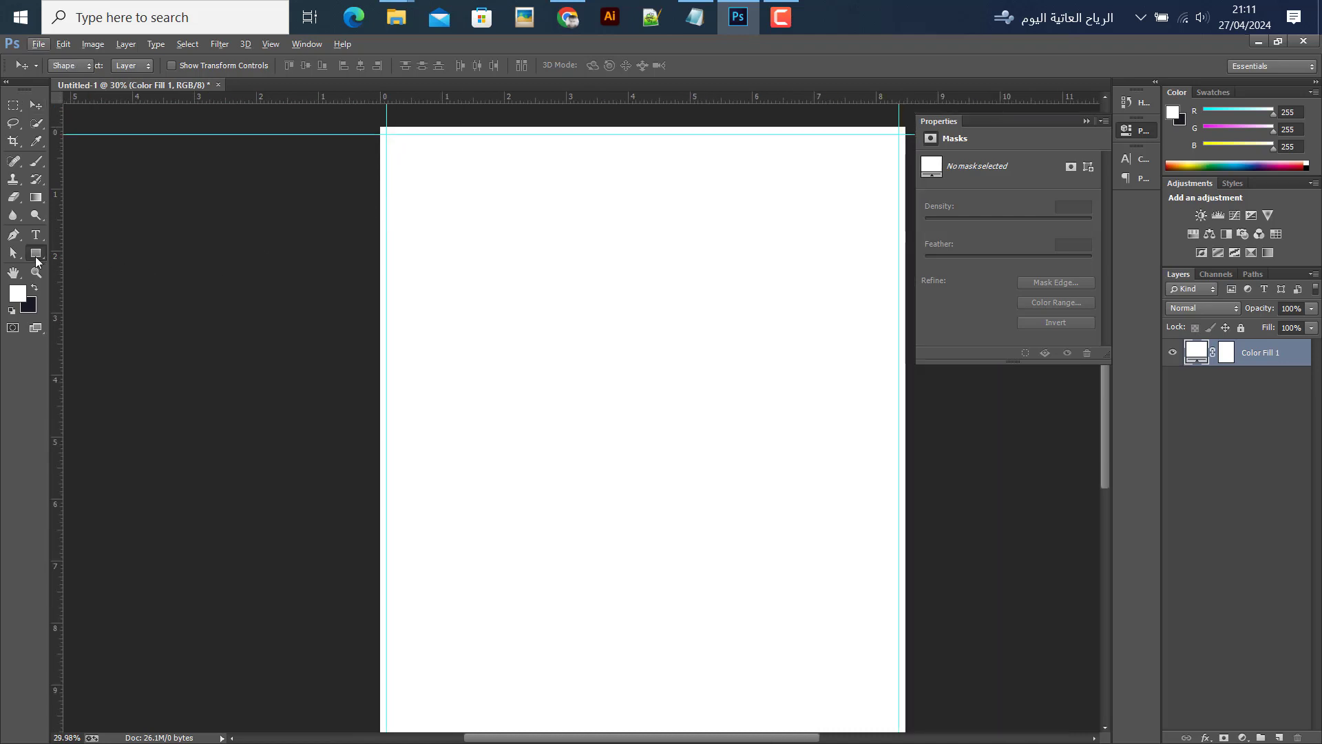
{"action": "left_click", "coordinate": [593, 318]}
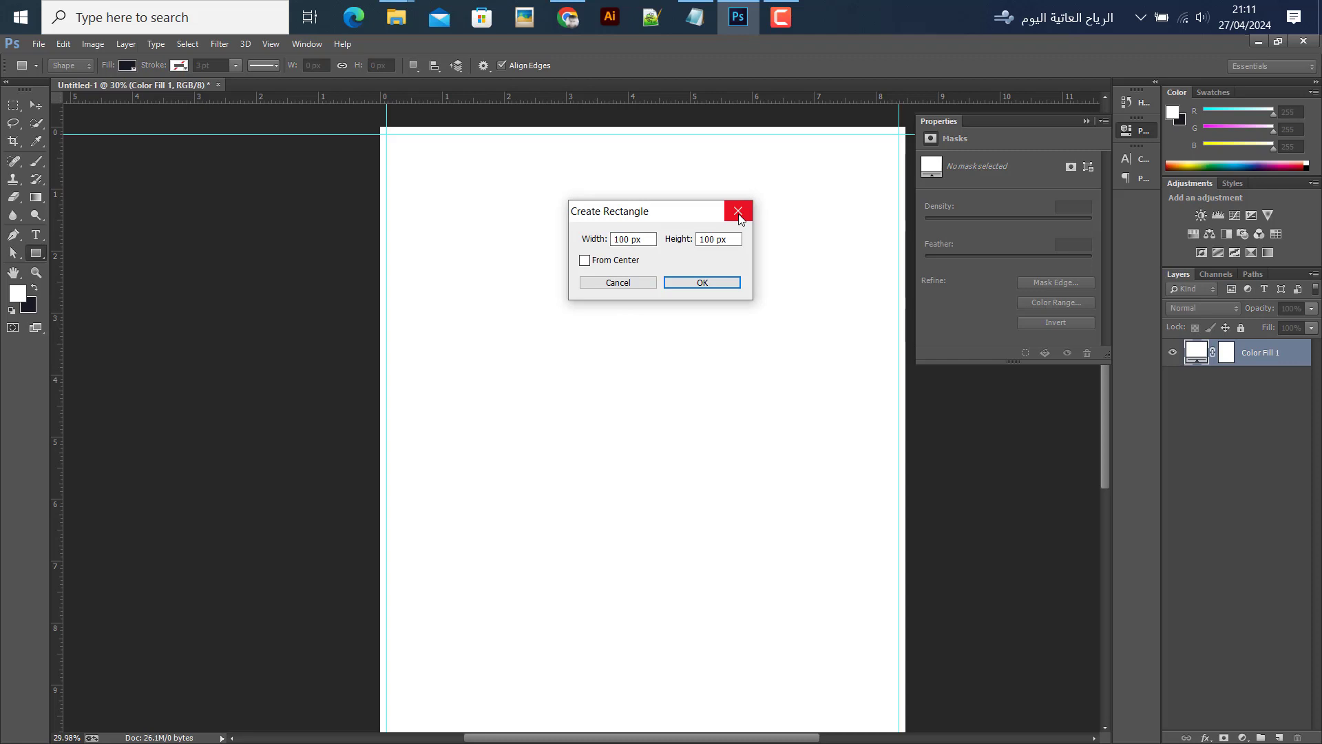
{"action": "double_click", "coordinate": [637, 240]}
{"action": "type", "text": "0.5in"}
{"action": "key", "text": "Tab"}
{"action": "type", "text": "0.5"}
{"action": "key", "text": "Return"}
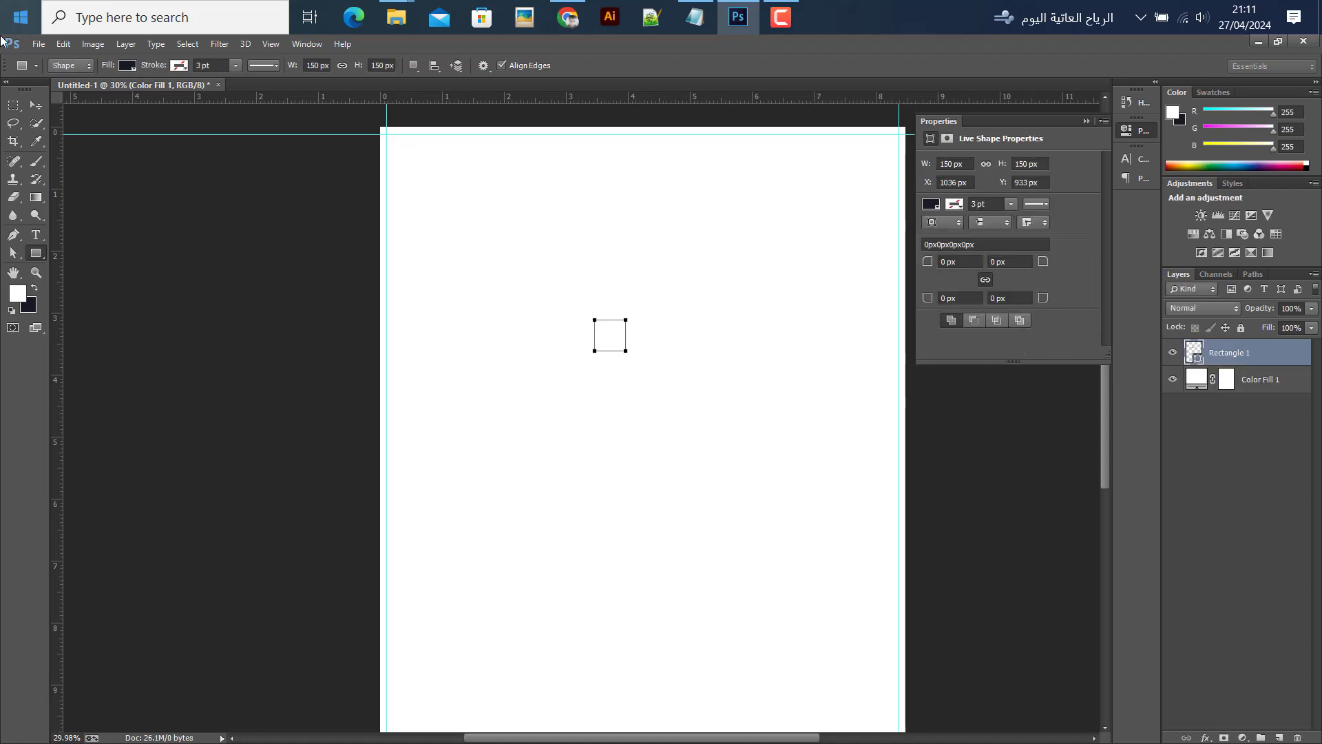
- Move the square into the top-left corner and add guides along its right and bottom edges
{"action": "key", "text": "v"}
{"action": "left_click_drag", "start_coordinate": [613, 337], "coordinate": [411, 153]}
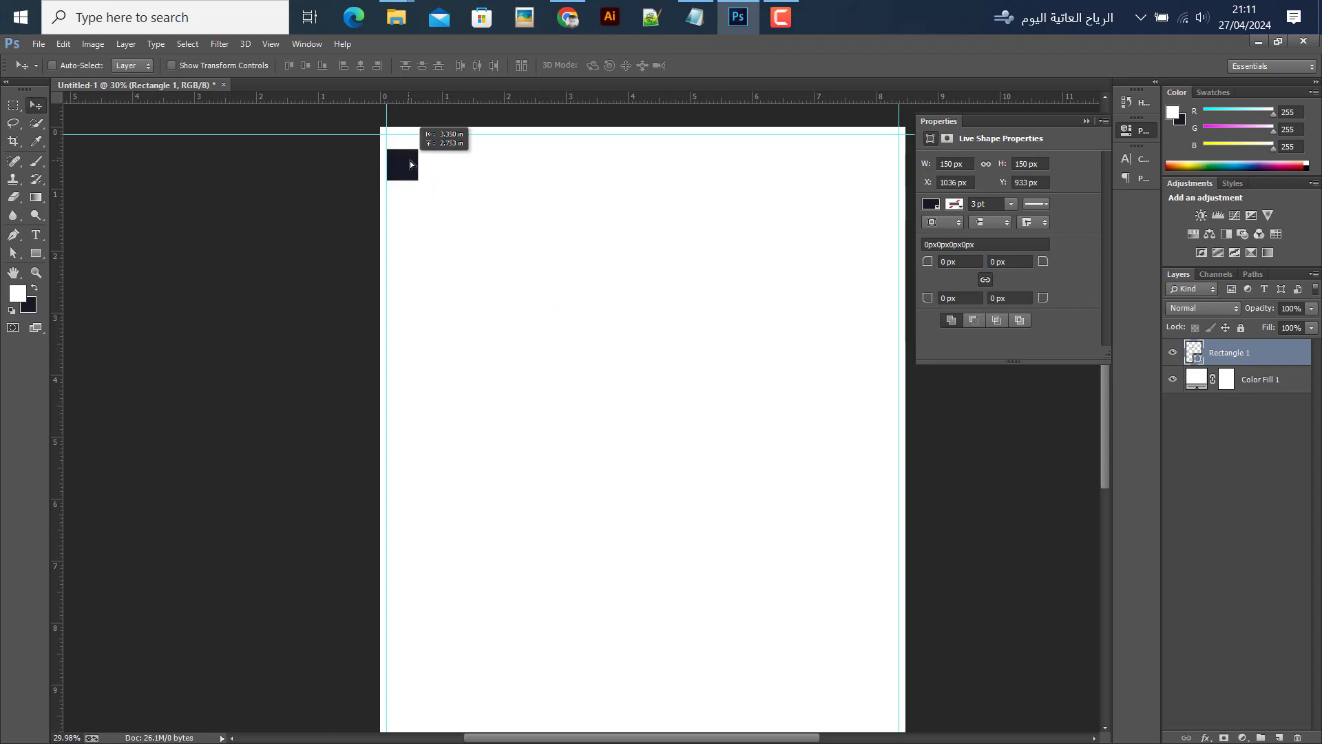
{"action": "left_click_drag", "start_coordinate": [57, 341], "coordinate": [424, 315]}
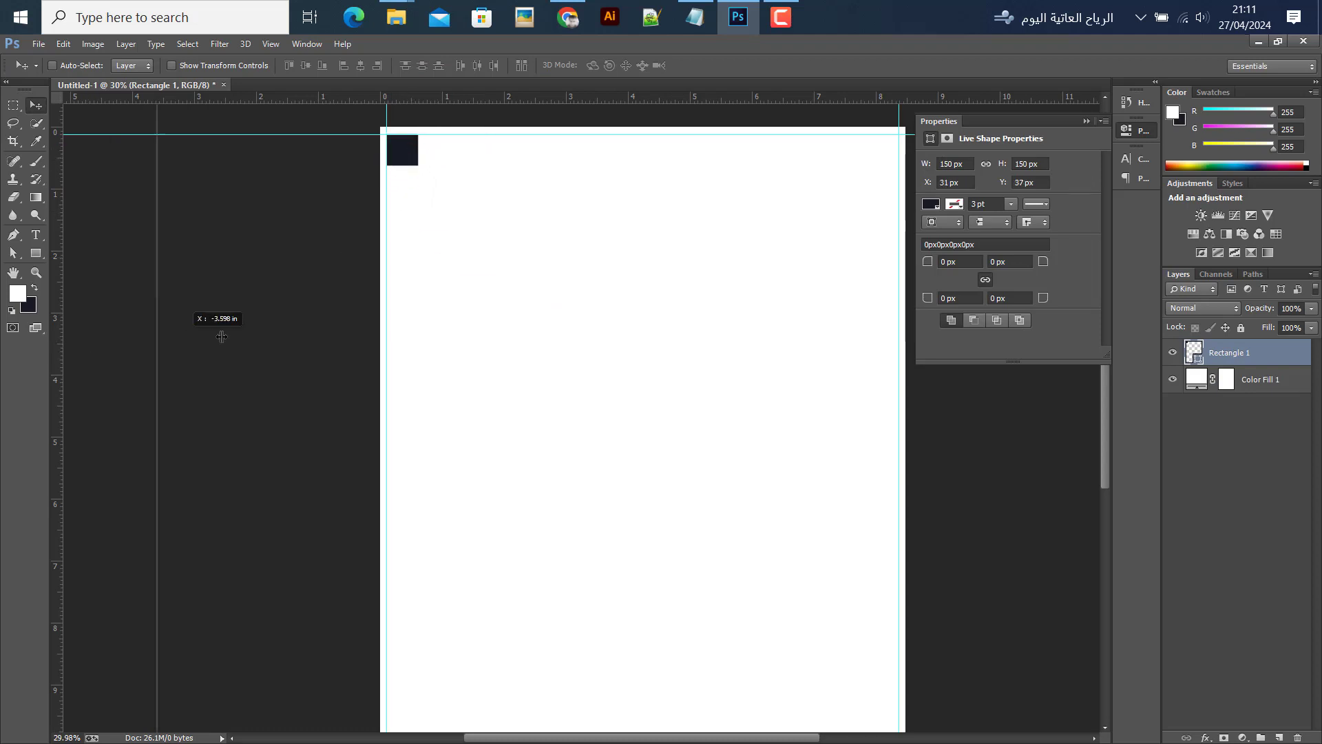
{"action": "left_click_drag", "start_coordinate": [493, 104], "coordinate": [411, 195]}
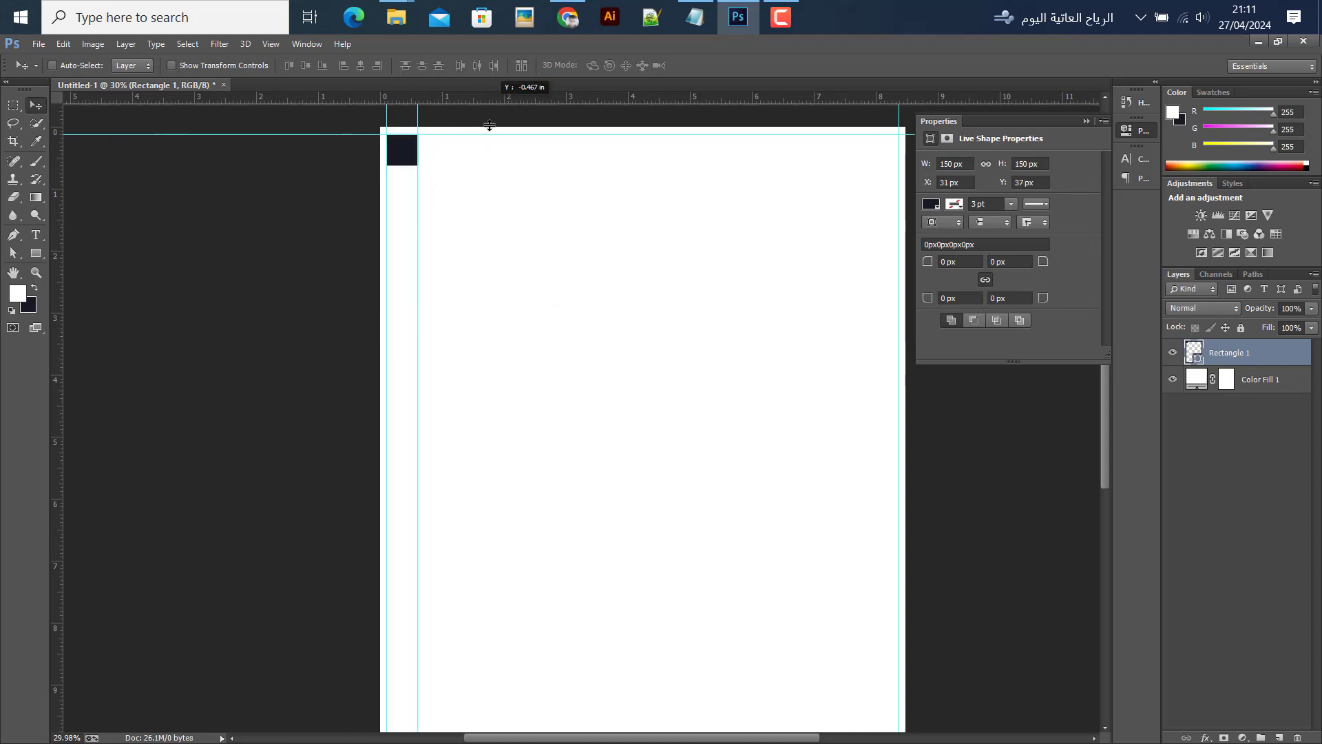
{"action": "scroll", "coordinate": [411, 195], "scroll_direction": "down", "scroll_amount": 2}
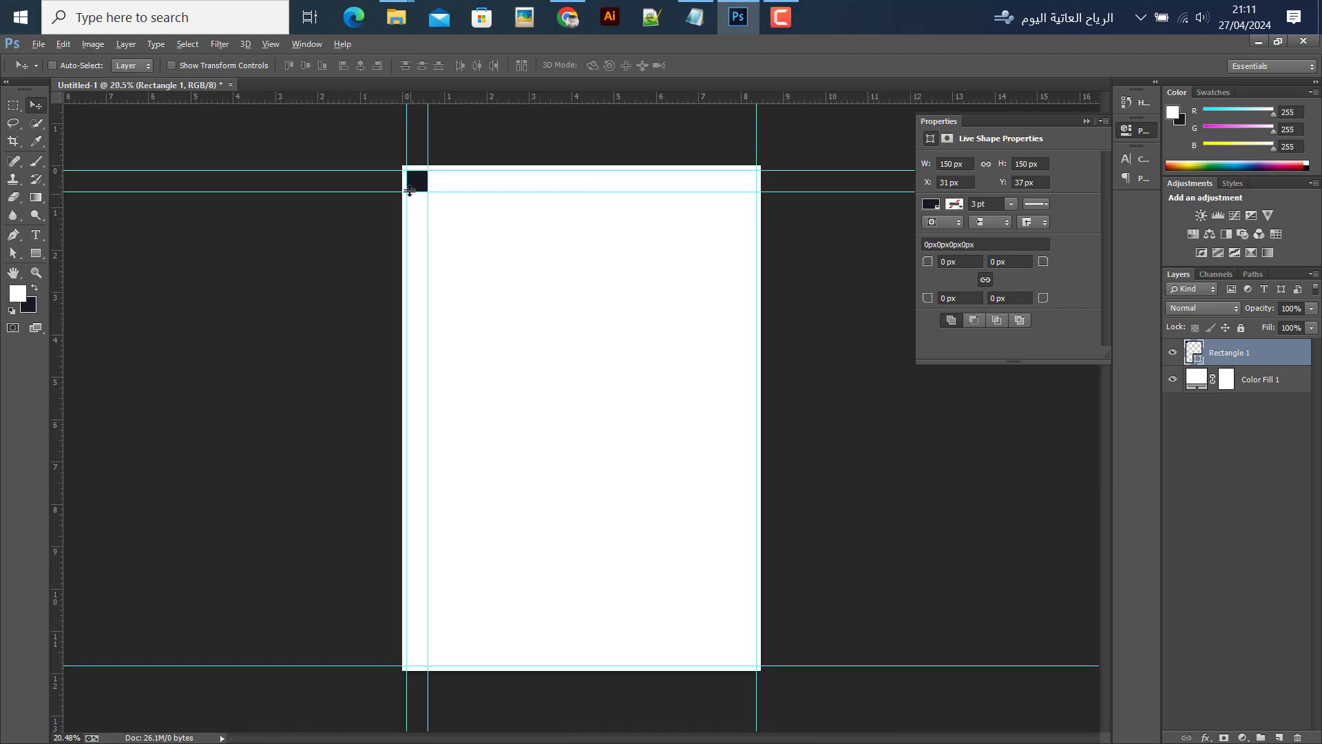
- Move the square to the bottom-right corner, add guides along its inner edges, then delete it
{"action": "left_click_drag", "start_coordinate": [418, 184], "coordinate": [742, 662]}
{"action": "left_click_drag", "start_coordinate": [54, 450], "coordinate": [732, 519]}
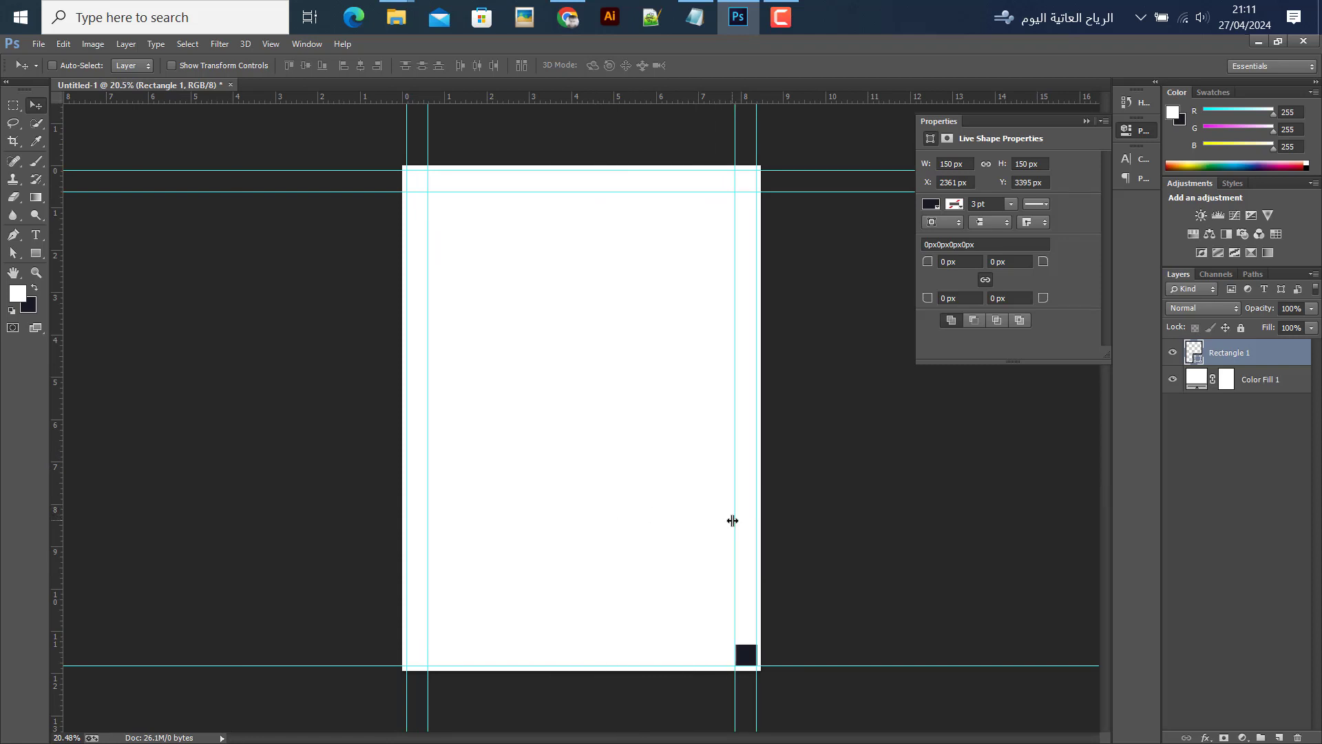
{"action": "left_click_drag", "start_coordinate": [536, 97], "coordinate": [602, 637]}
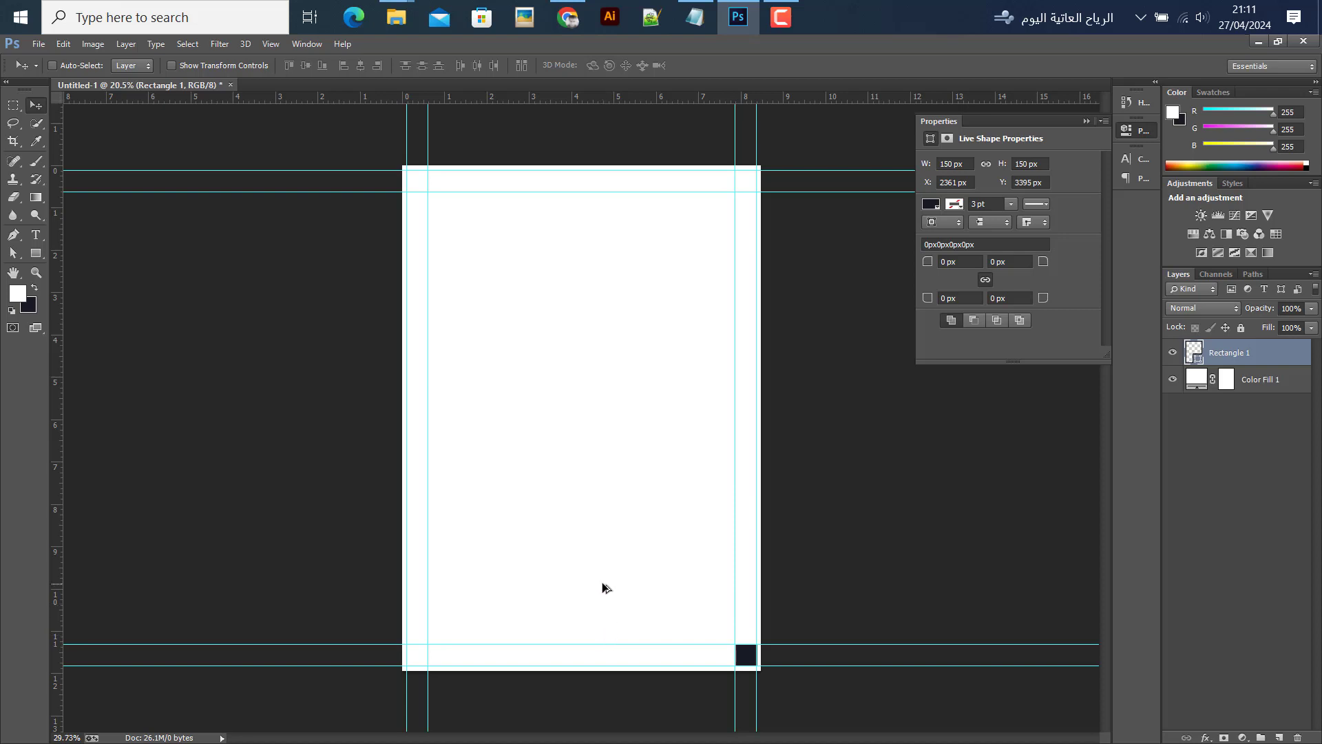
{"action": "scroll", "coordinate": [595, 582], "scroll_direction": "up", "scroll_amount": 2}
{"action": "key", "text": "Delete"}
{"action": "scroll", "coordinate": [573, 552], "scroll_direction": "down", "scroll_amount": 1}
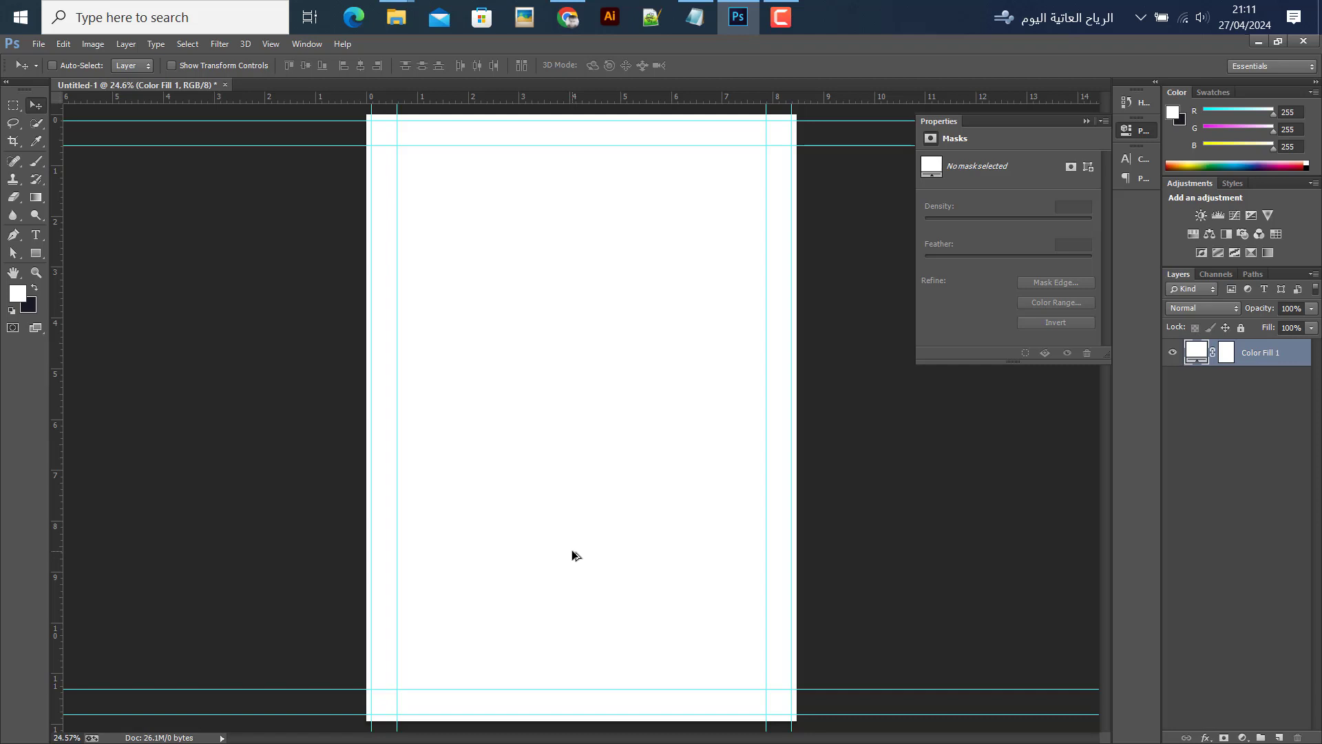
{"action": "scroll", "coordinate": [572, 549], "scroll_direction": "down", "scroll_amount": 1}
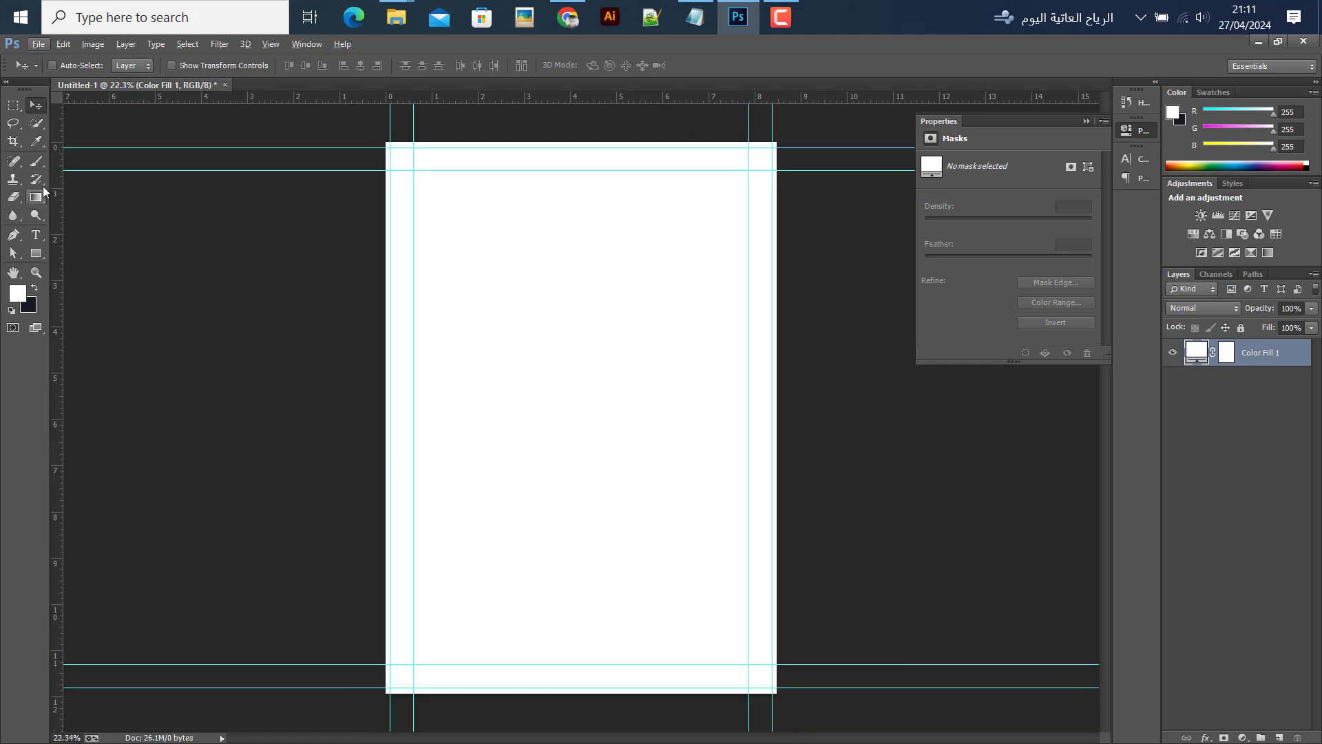
- Draw a wide dark navy rectangle across the page and move it up slightly
{"action": "left_click", "coordinate": [36, 254]}
{"action": "left_click_drag", "start_coordinate": [260, 321], "coordinate": [993, 499]}
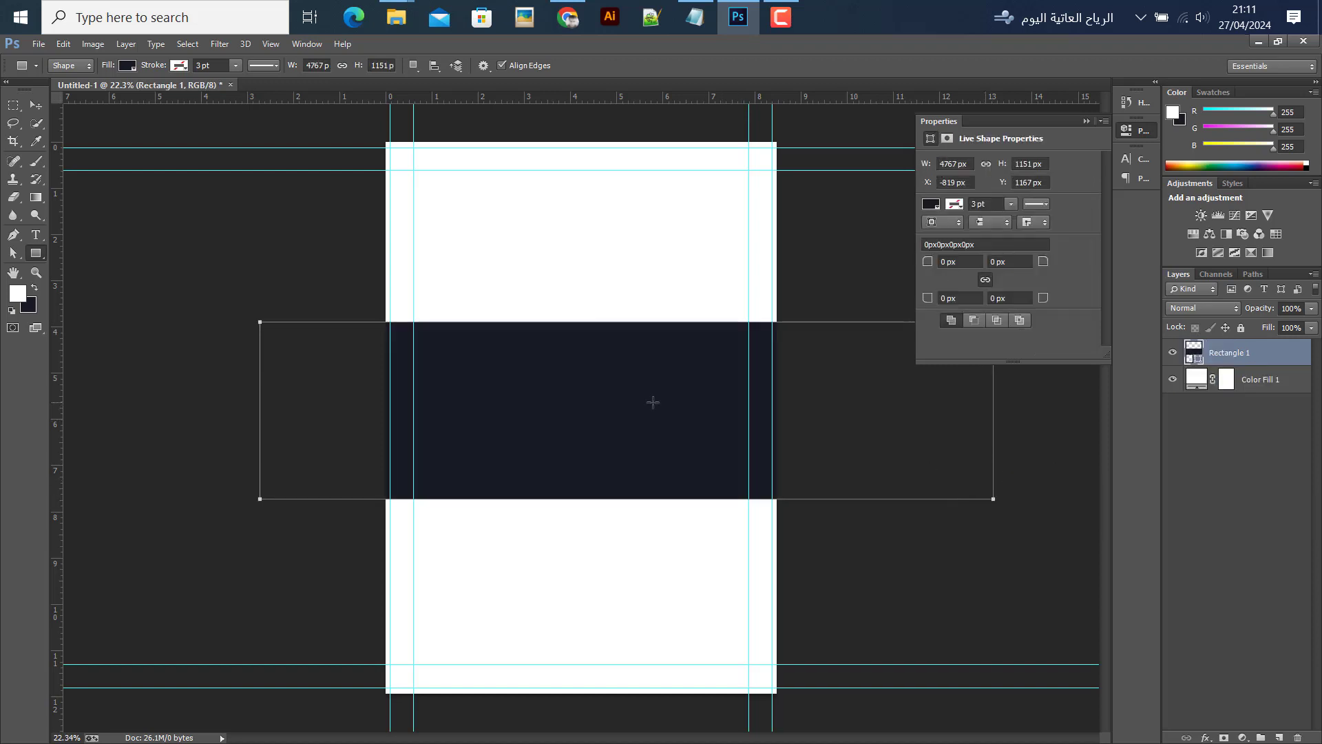
{"action": "left_click", "coordinate": [36, 105]}
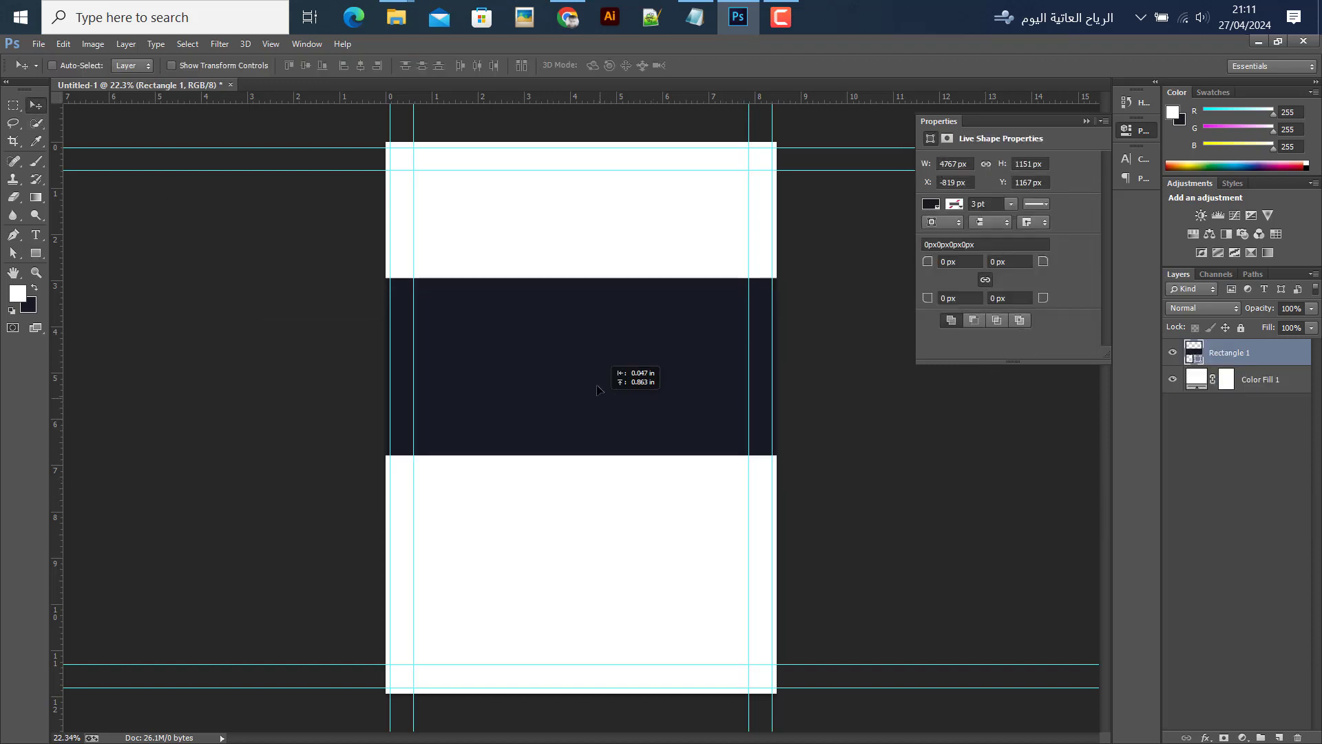
{"action": "left_click_drag", "start_coordinate": [607, 447], "coordinate": [599, 387]}
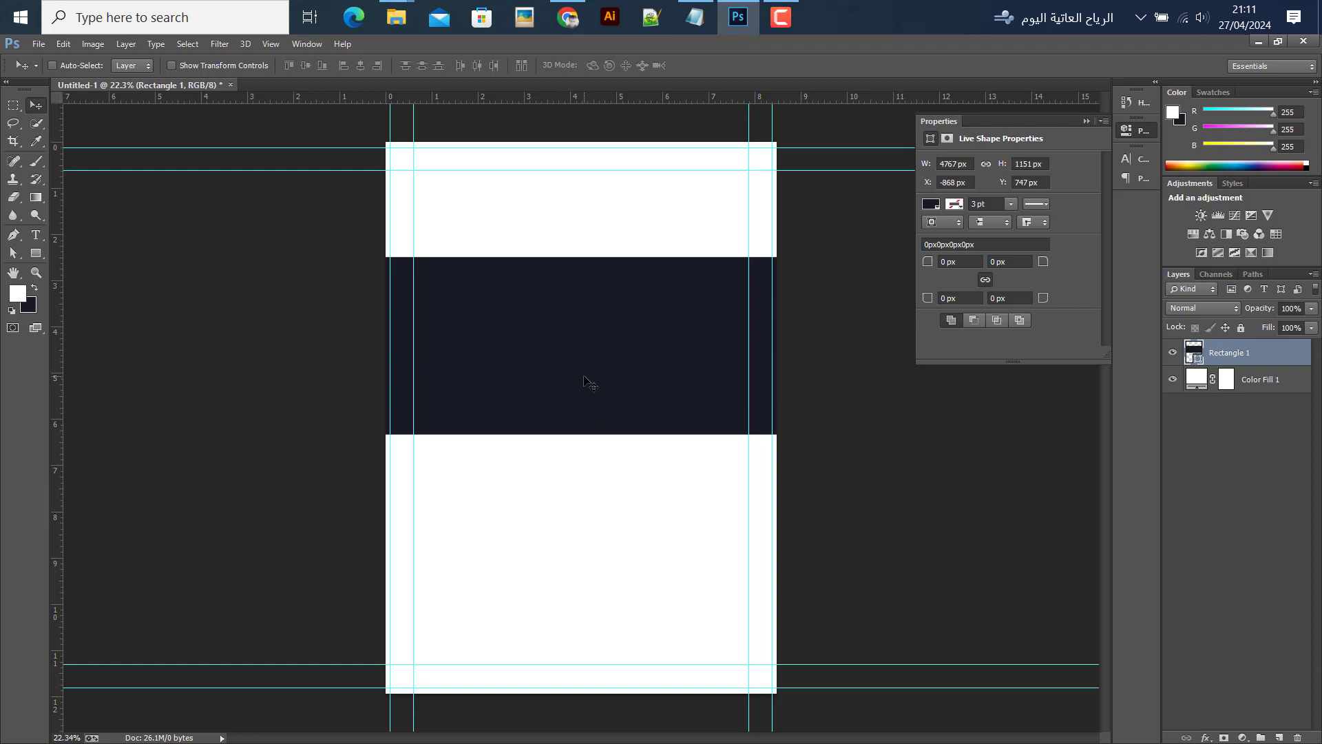
{"action": "left_click_drag", "start_coordinate": [584, 376], "coordinate": [587, 360]}
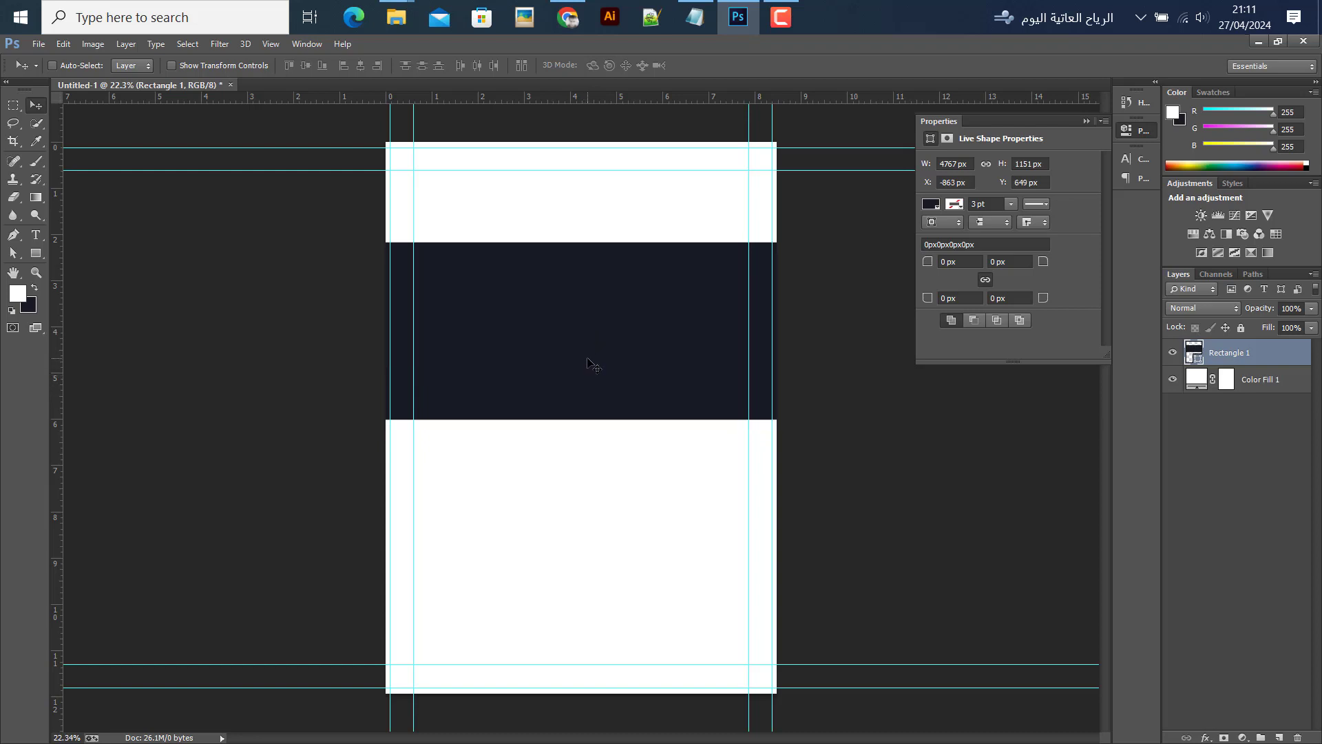
{"action": "key", "text": "alt"}
- Duplicate the band as Rectangle 1 copy and move the copy below the original
{"action": "right_click", "coordinate": [1234, 357]}
{"action": "left_click", "coordinate": [954, 186]}
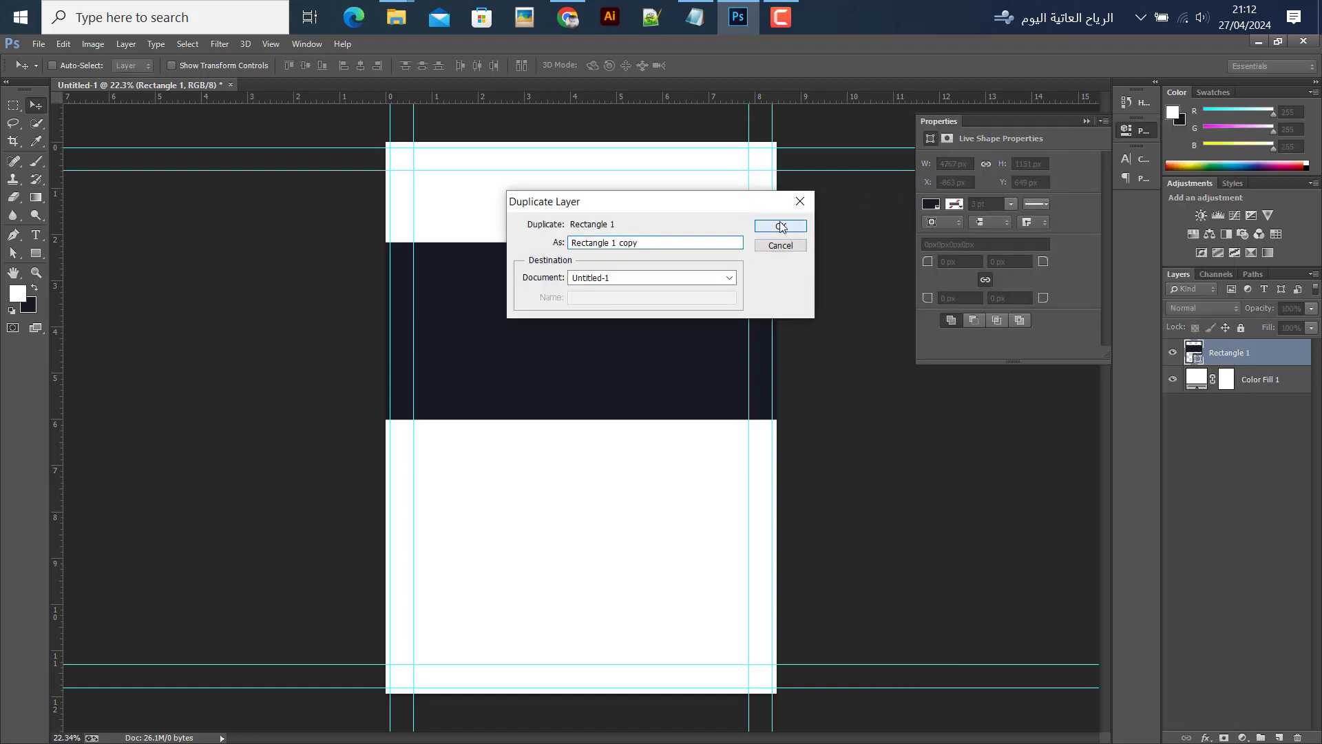
{"action": "left_click", "coordinate": [781, 228]}
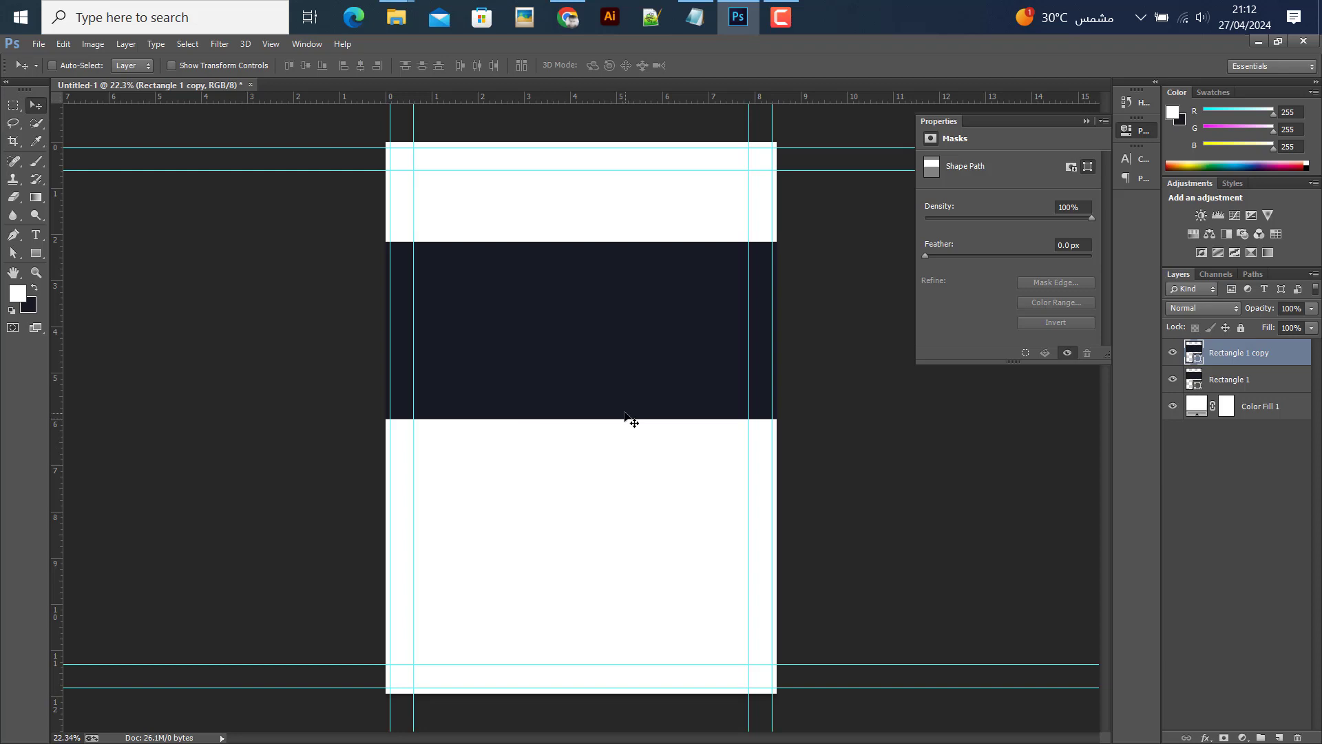
{"action": "left_click_drag", "start_coordinate": [556, 321], "coordinate": [561, 489]}
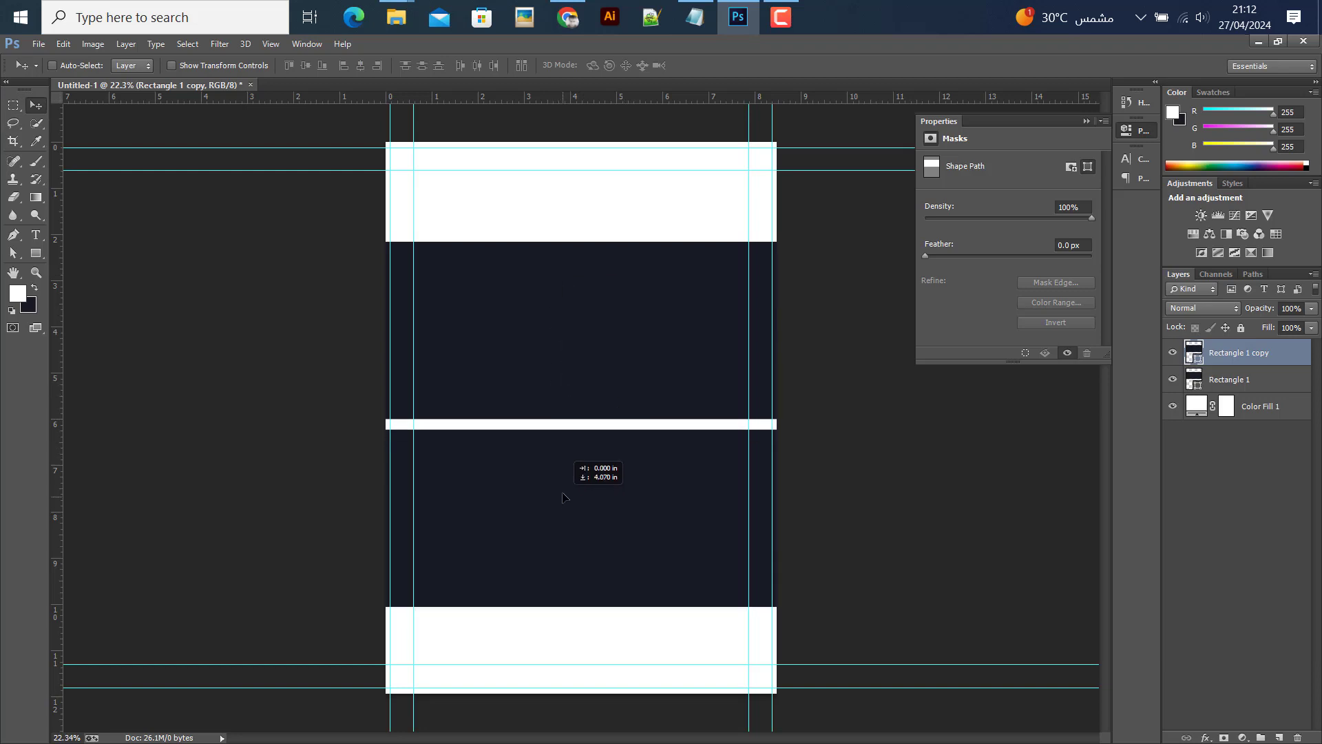
{"action": "double_click", "coordinate": [1196, 360]}
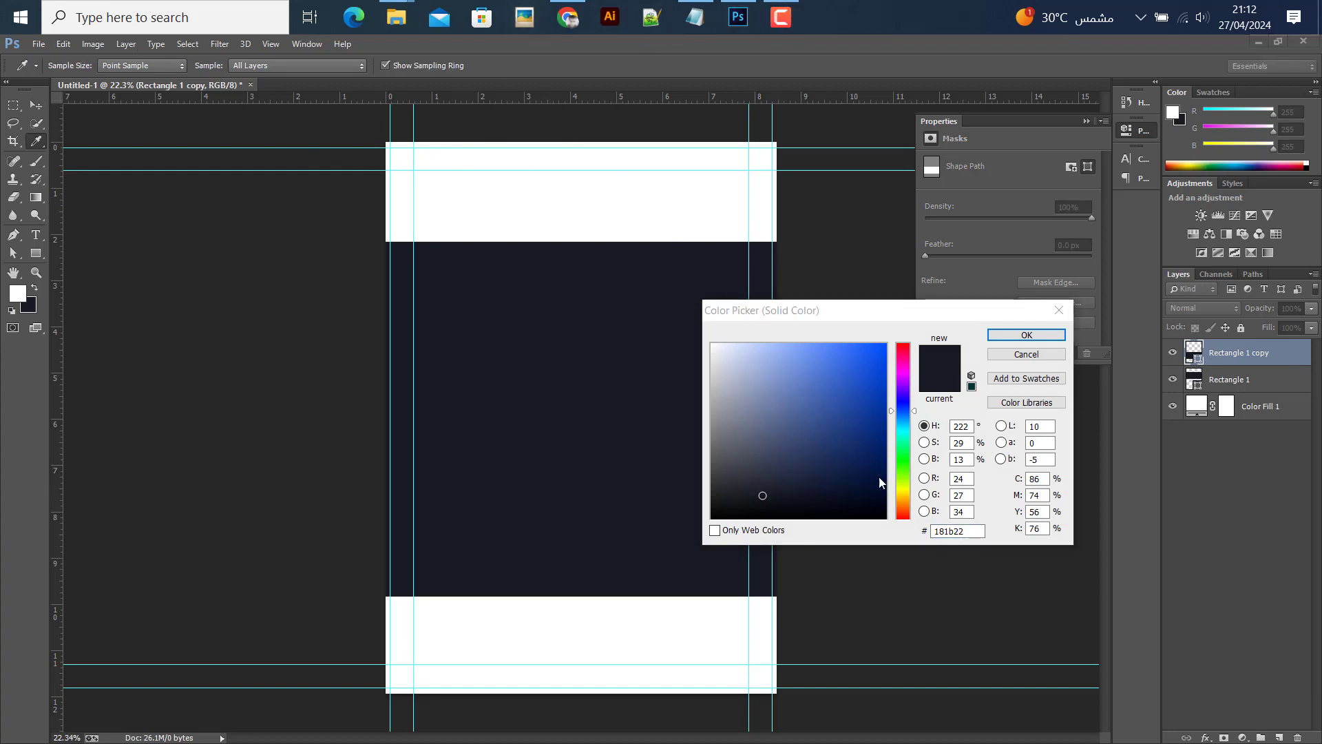
- Change the lower band's fill colour to red #e90631 in the Color Picker
{"action": "double_click", "coordinate": [957, 530]}
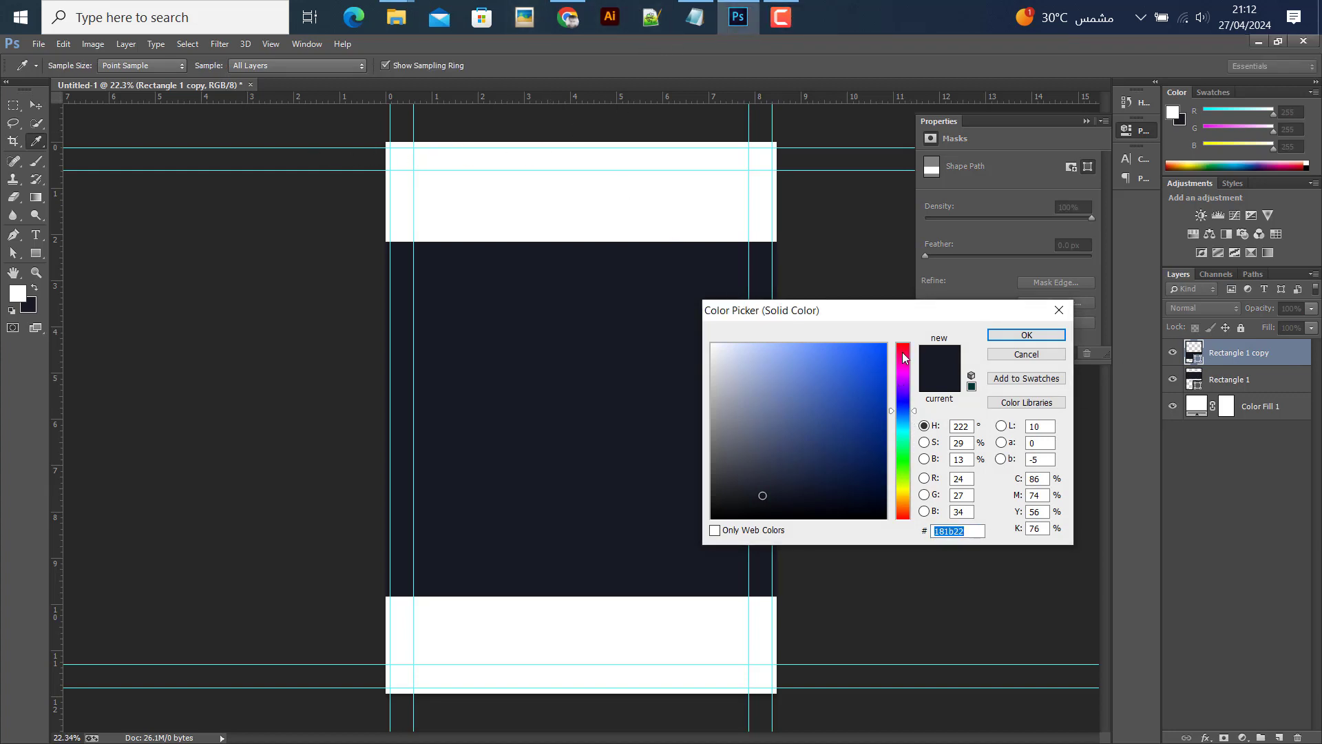
{"action": "type", "text": "22181b"}
{"action": "type", "text": "d9265d"}
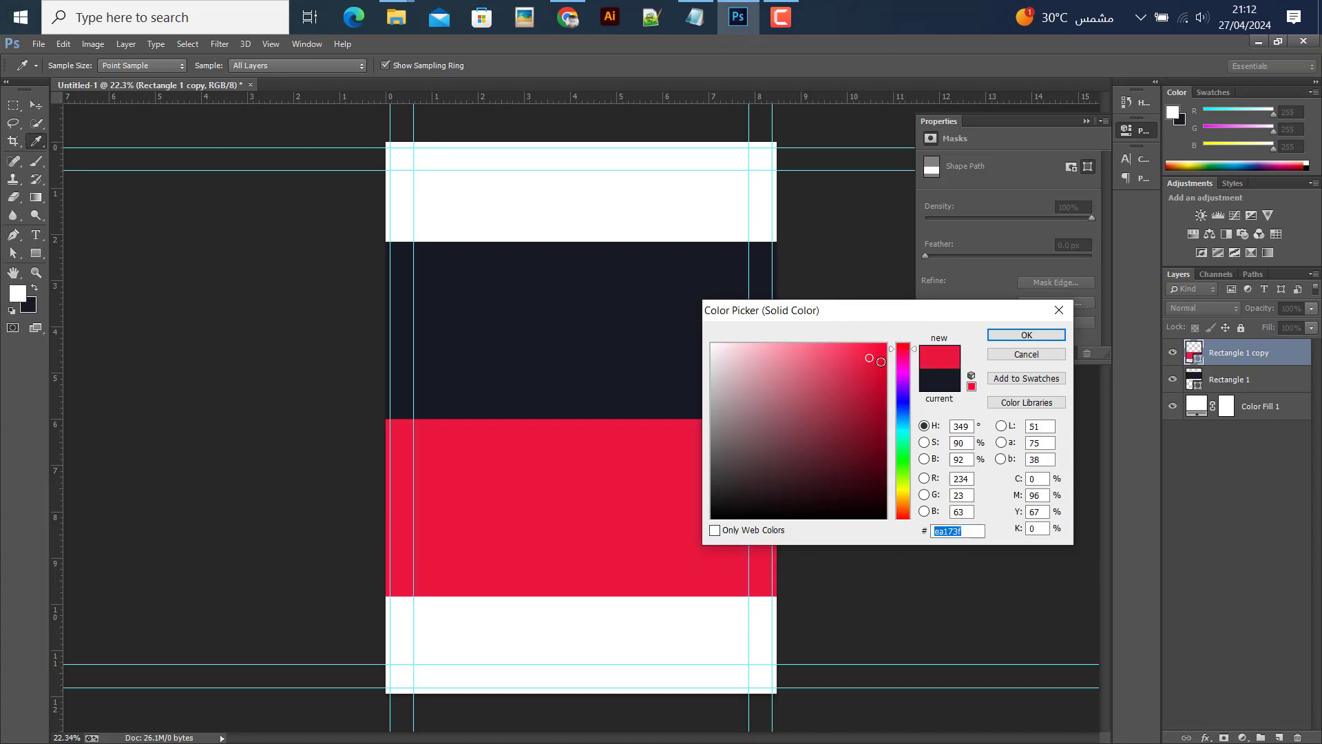
{"action": "left_click", "coordinate": [879, 361]}
{"action": "left_click_drag", "start_coordinate": [878, 361], "coordinate": [883, 358]}
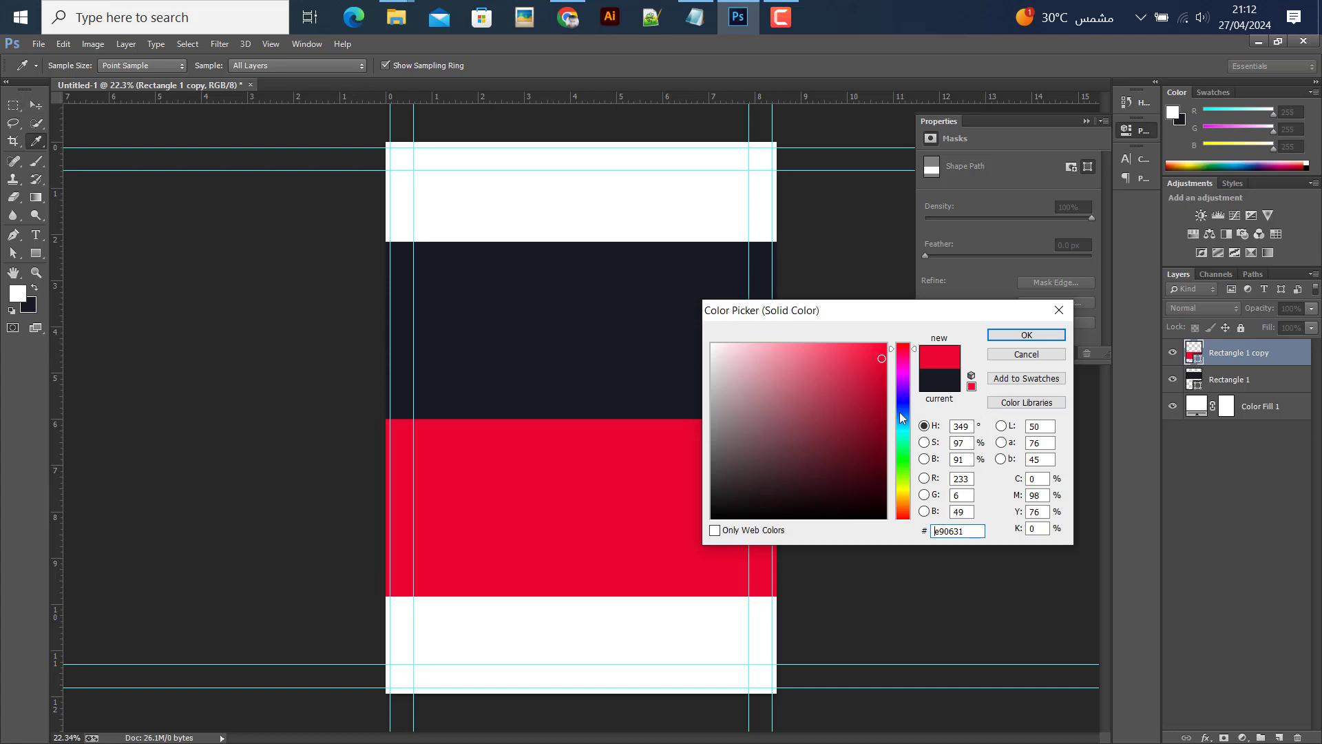
{"action": "left_click", "coordinate": [1026, 334]}
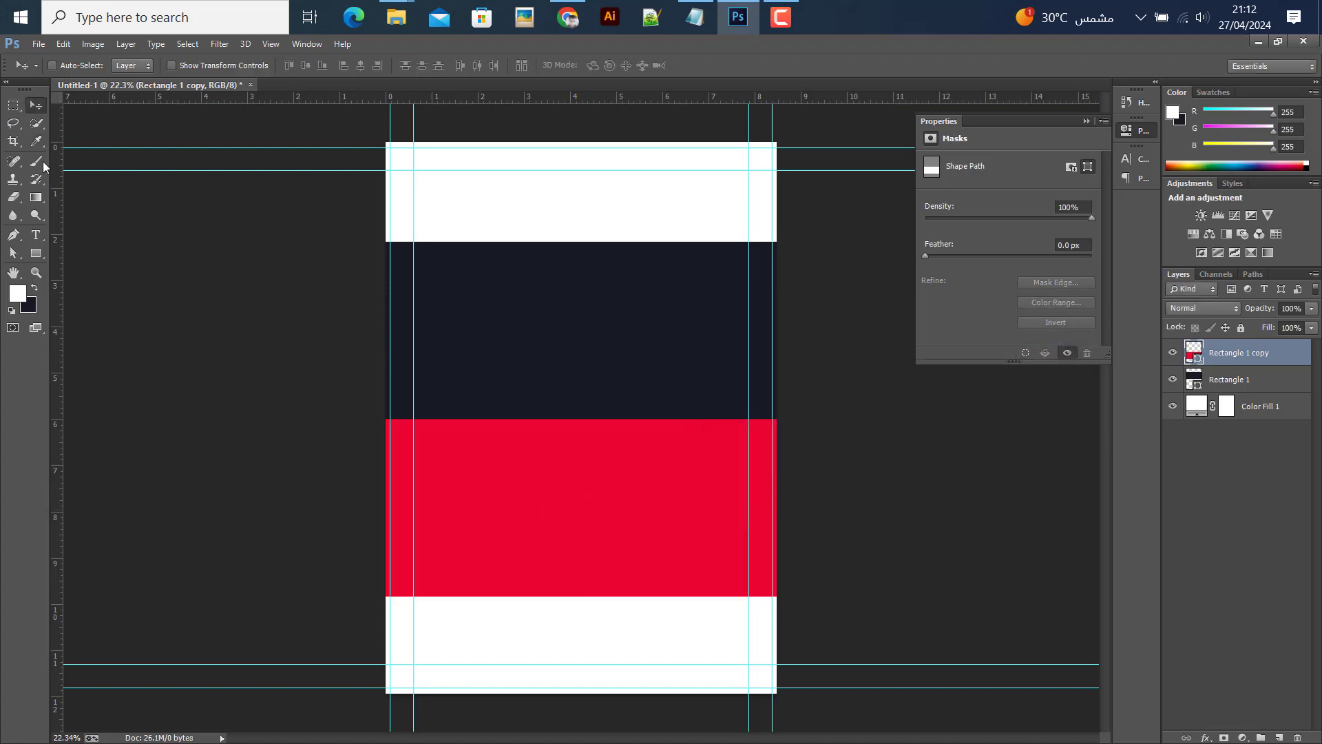
{"action": "left_click", "coordinate": [36, 105]}
- Shorten the navy Rectangle 1 band by lowering its top edge with Free Transform
{"action": "left_click", "coordinate": [1191, 387]}
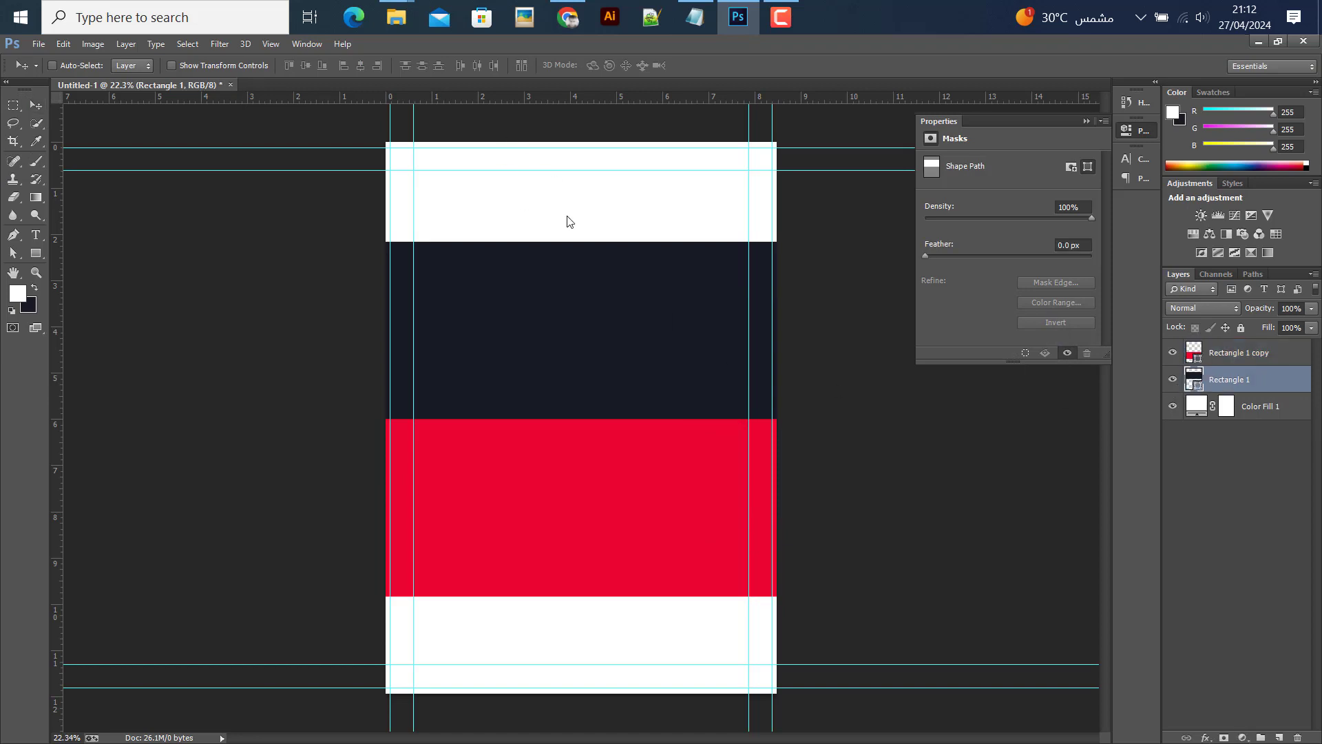
{"action": "key", "text": "ctrl+t"}
{"action": "left_click_drag", "start_coordinate": [622, 243], "coordinate": [628, 263]}
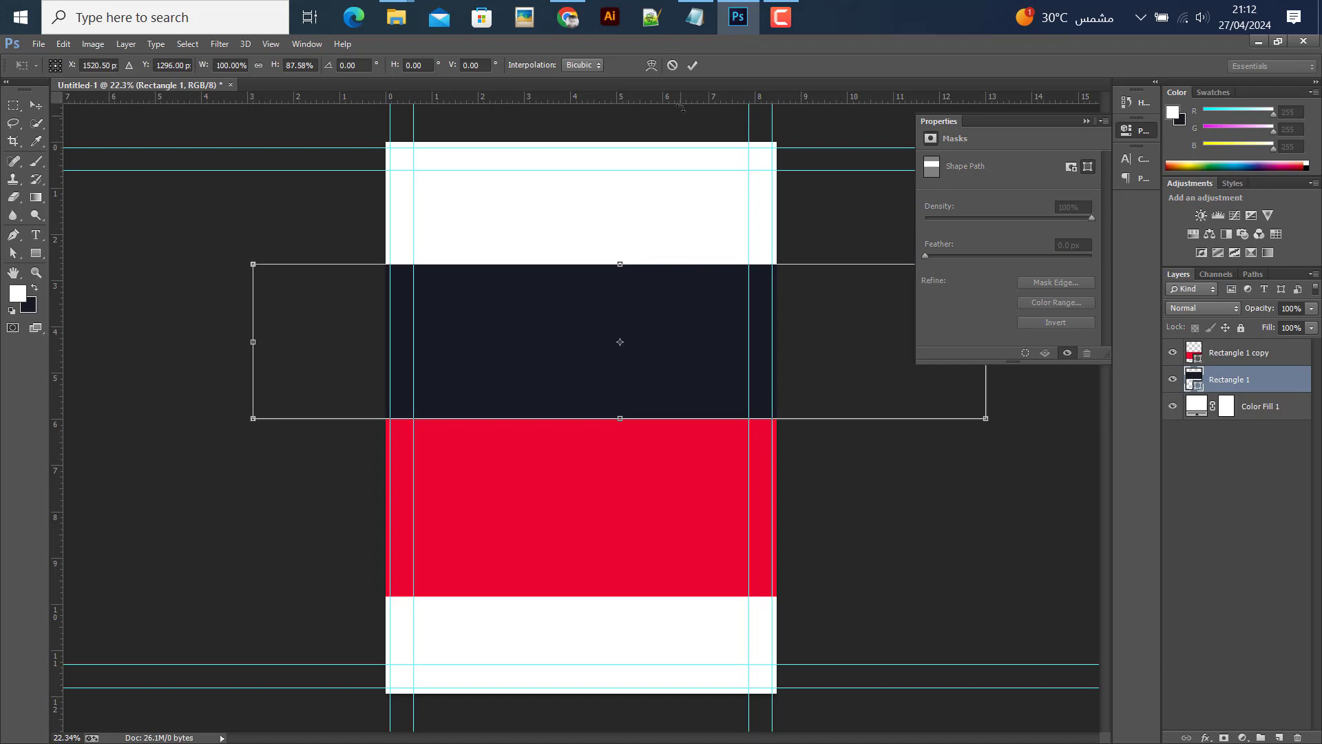
{"action": "left_click", "coordinate": [694, 65]}
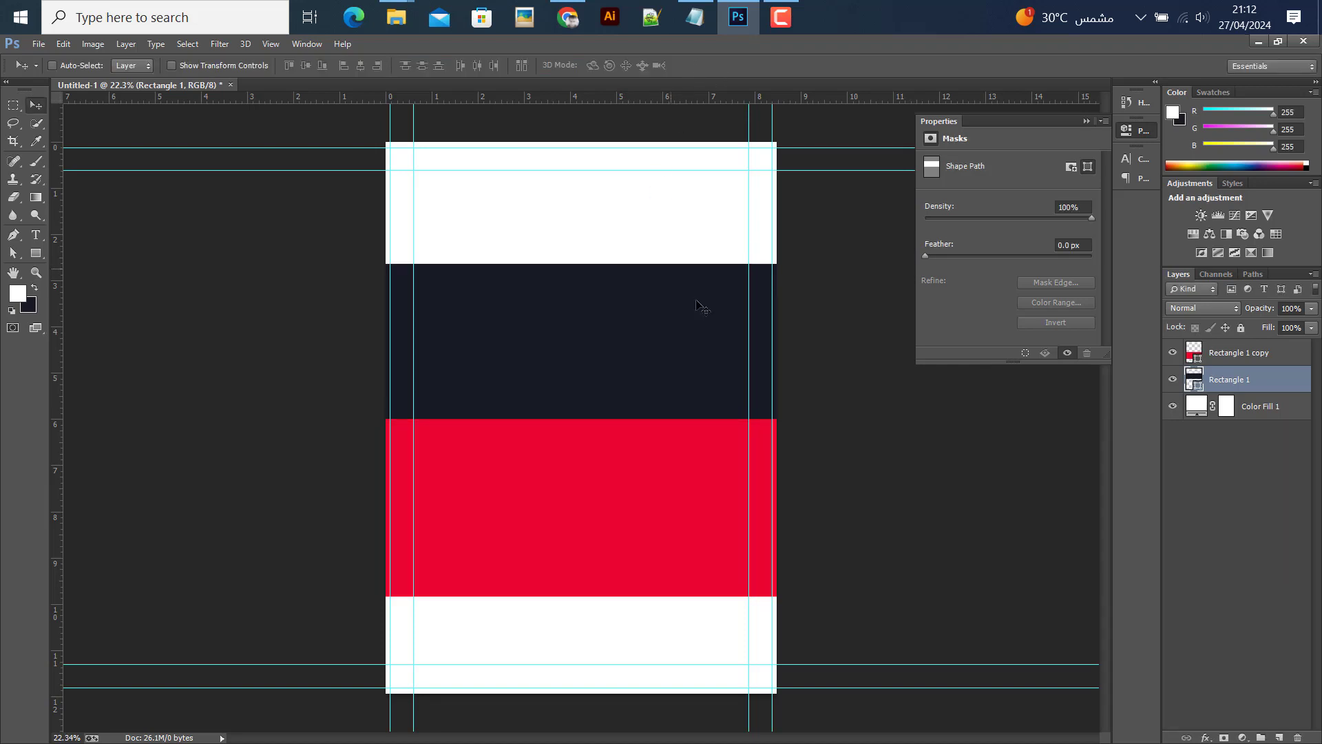
- Select both rectangle layers together in the Layers panel
{"action": "left_click", "coordinate": [1220, 353], "text": "shift"}
{"action": "scroll", "coordinate": [559, 398], "scroll_direction": "down", "scroll_amount": 1, "text": "alt"}
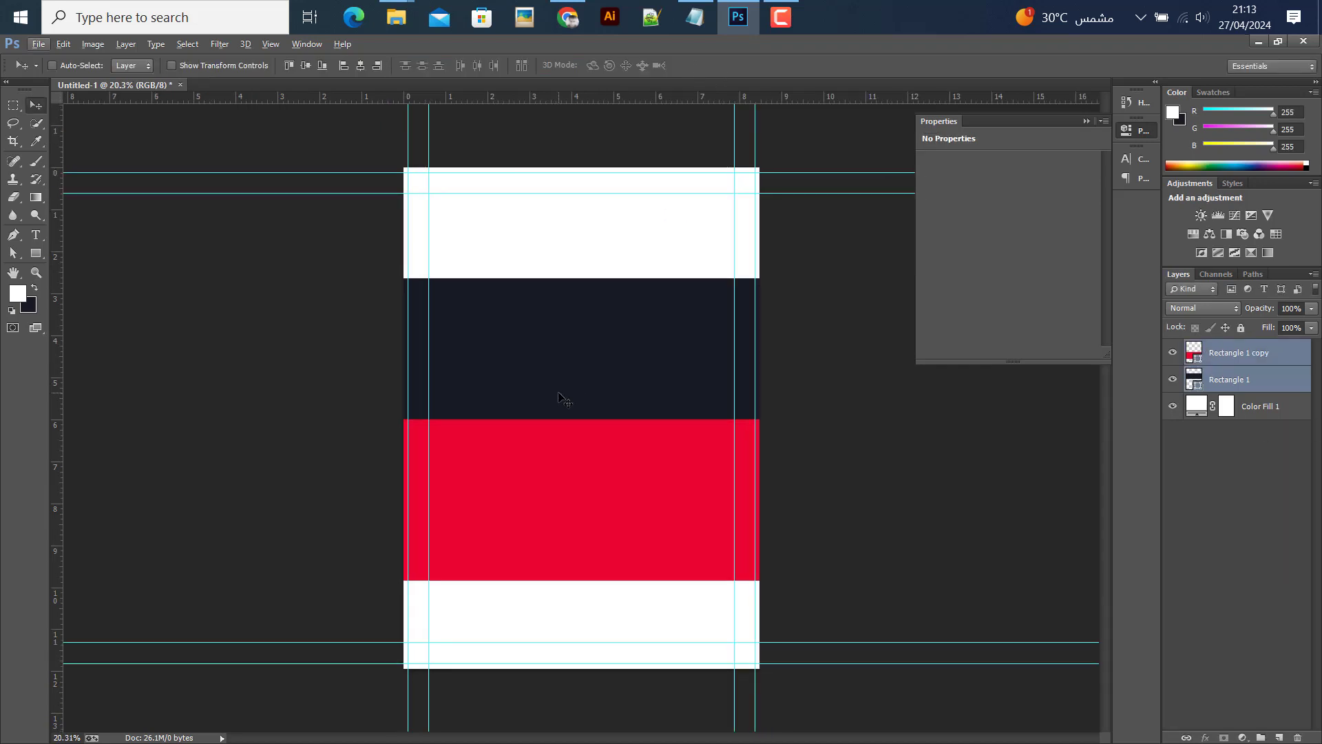
{"action": "scroll", "coordinate": [559, 392], "scroll_direction": "down", "scroll_amount": 1, "text": "alt"}
{"action": "left_click", "coordinate": [1240, 358], "text": "ctrl"}
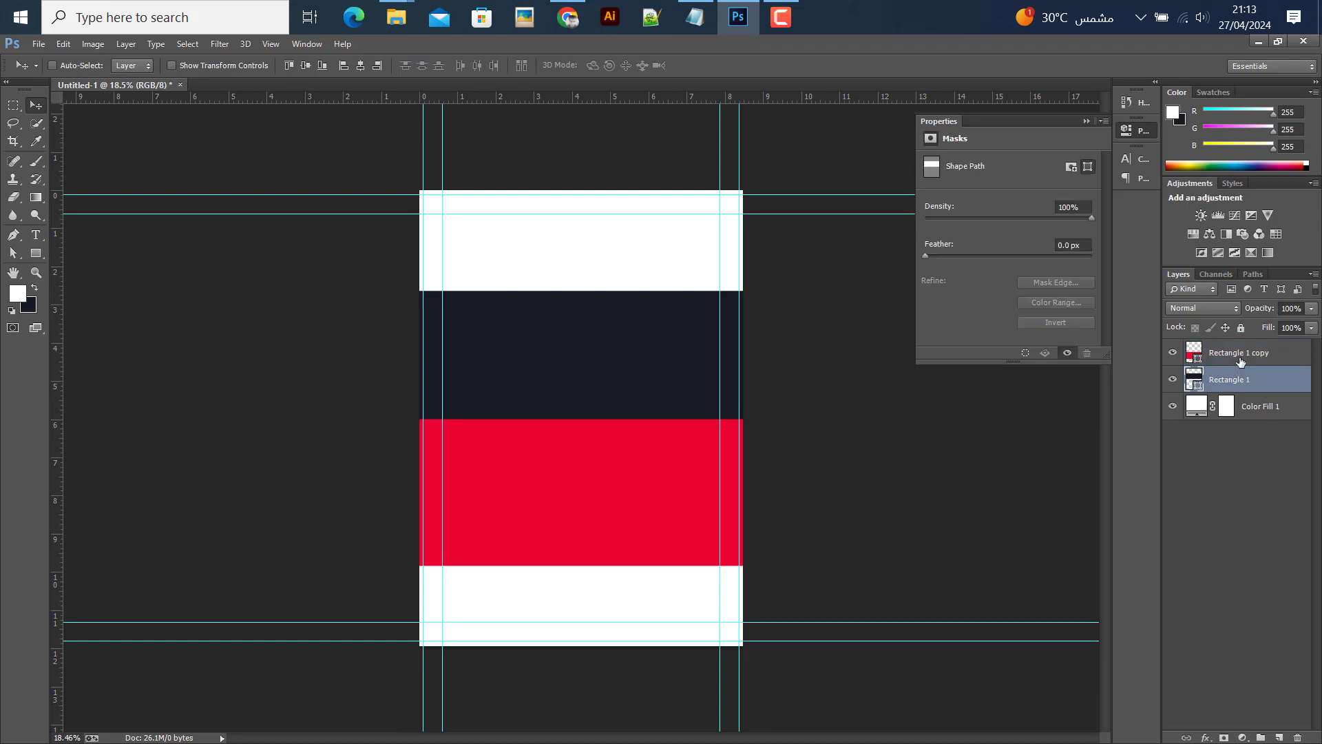
{"action": "left_click", "coordinate": [1240, 358], "text": "ctrl"}
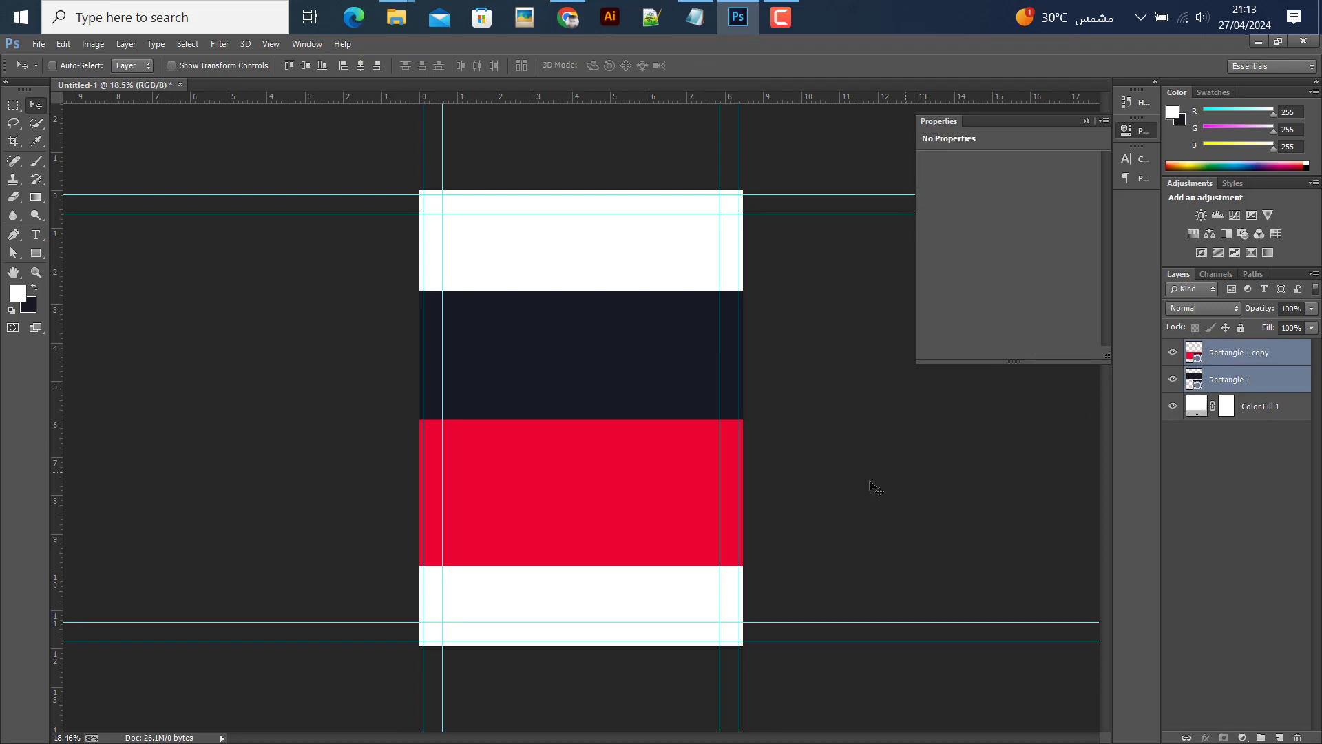
- Rotate both bands together to a 30° diagonal tilt
{"action": "key", "text": "ctrl+t"}
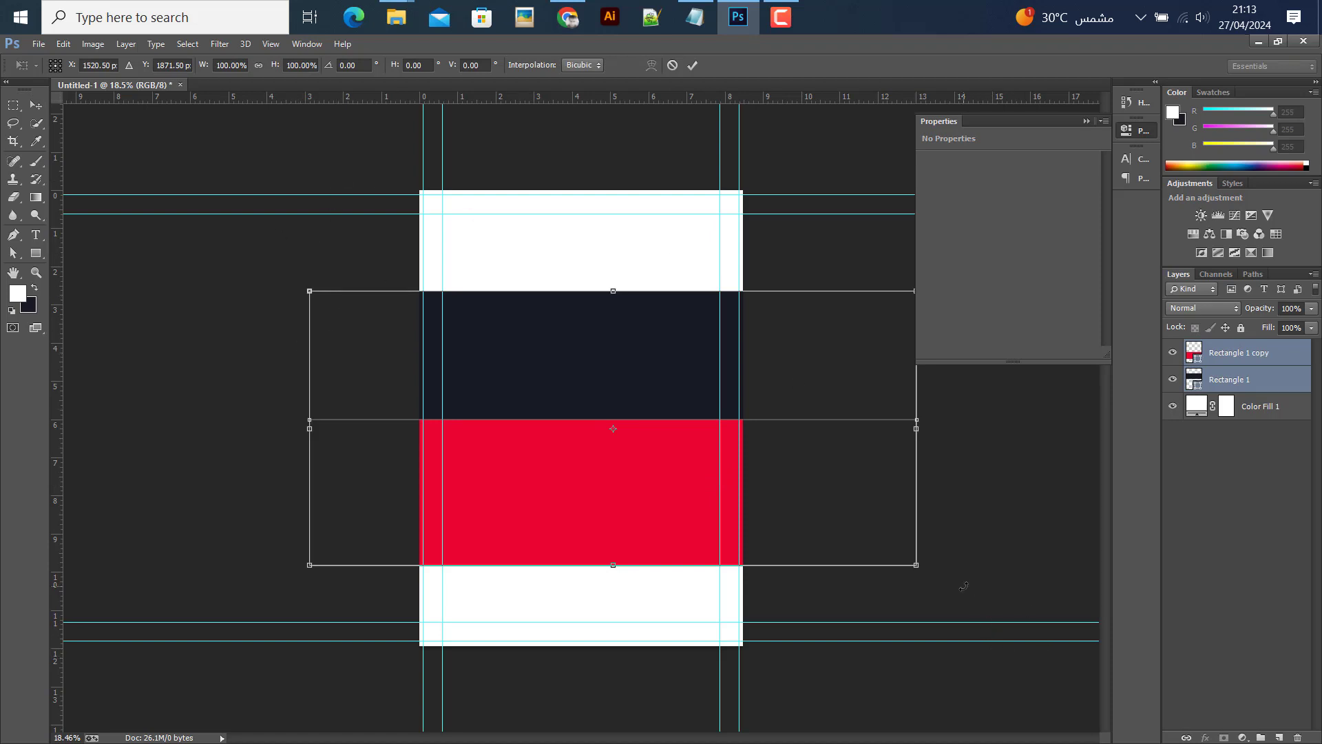
{"action": "left_click_drag", "start_coordinate": [963, 586], "coordinate": [880, 656]}
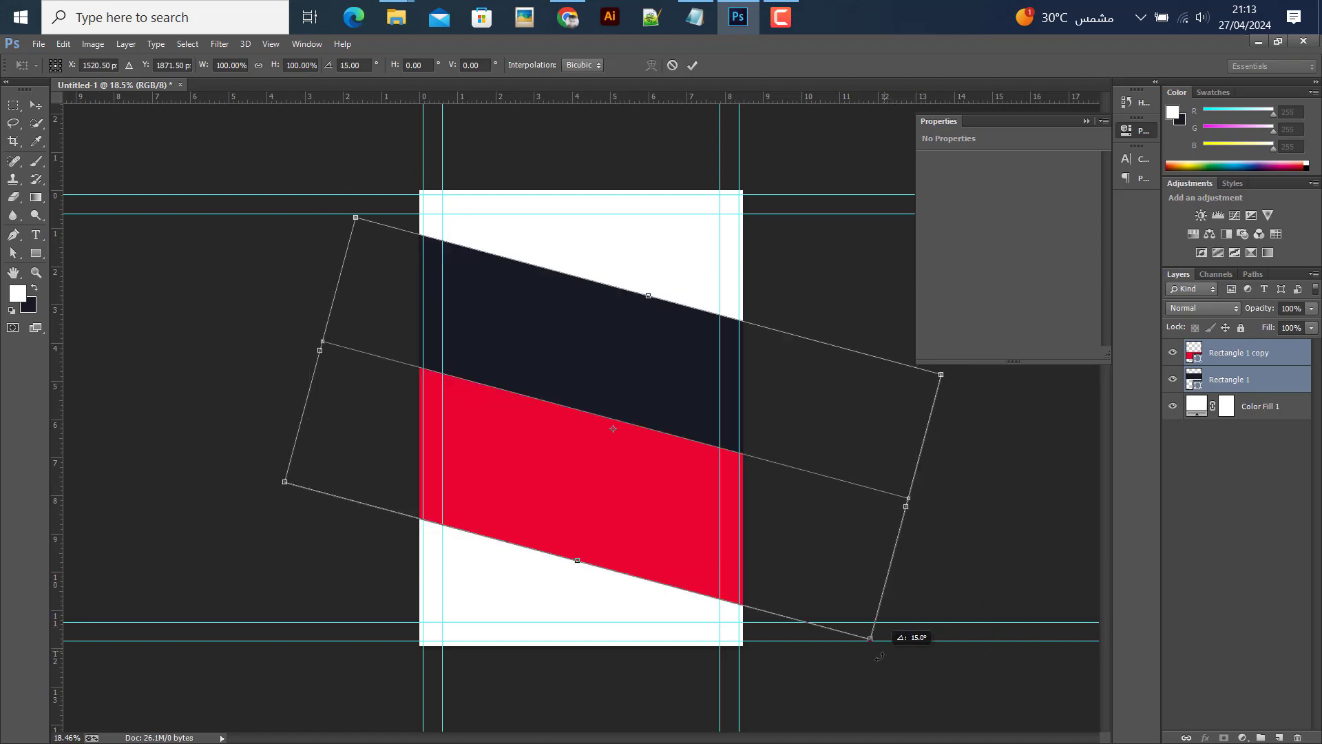
{"action": "left_click_drag", "start_coordinate": [880, 655], "coordinate": [862, 679]}
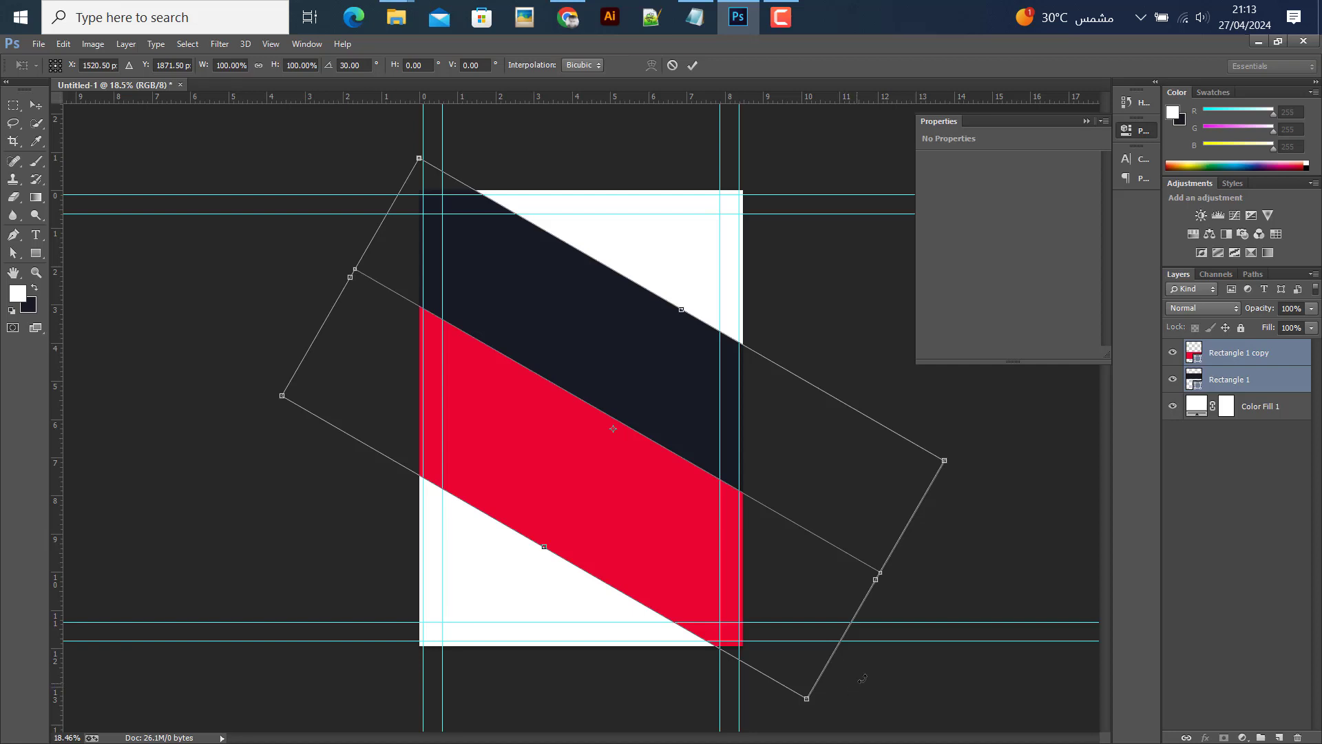
{"action": "left_click", "coordinate": [693, 65]}
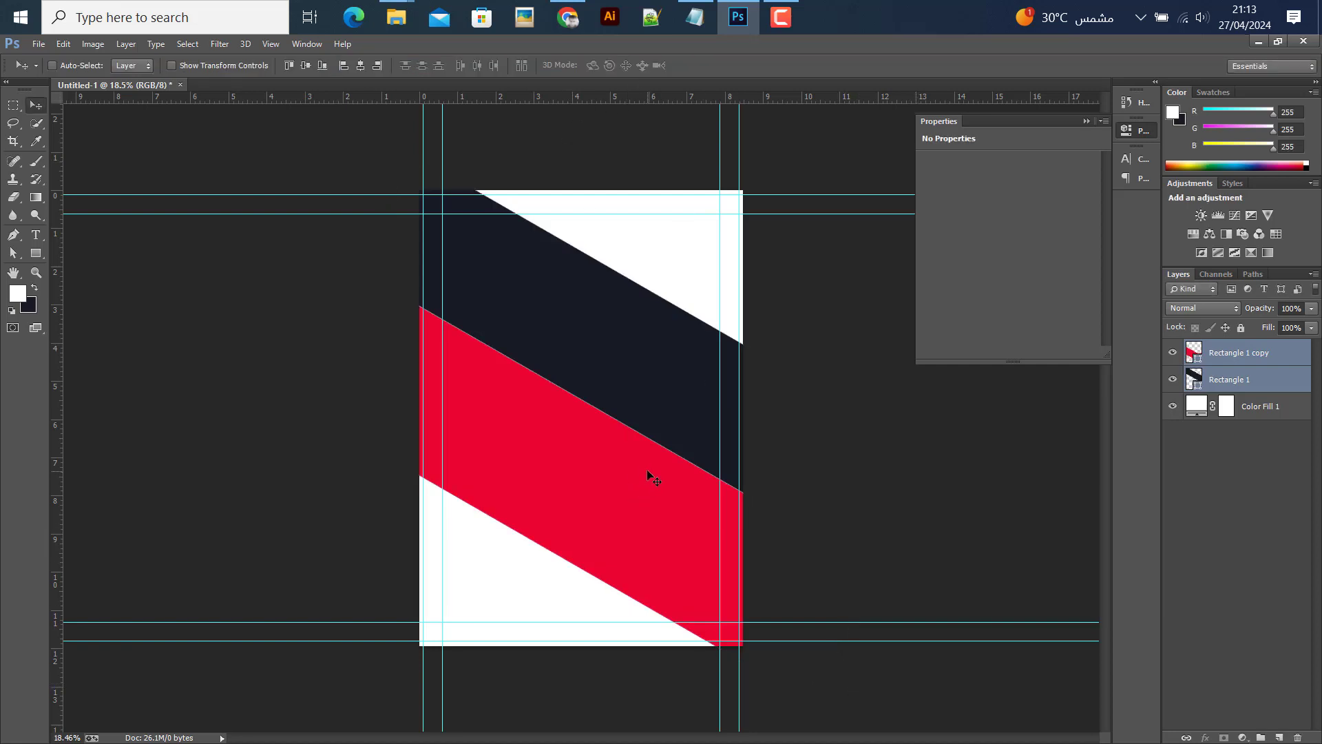
- Reposition the diagonal stripes upward and sideways on the page
{"action": "left_click_drag", "start_coordinate": [647, 470], "coordinate": [650, 419]}
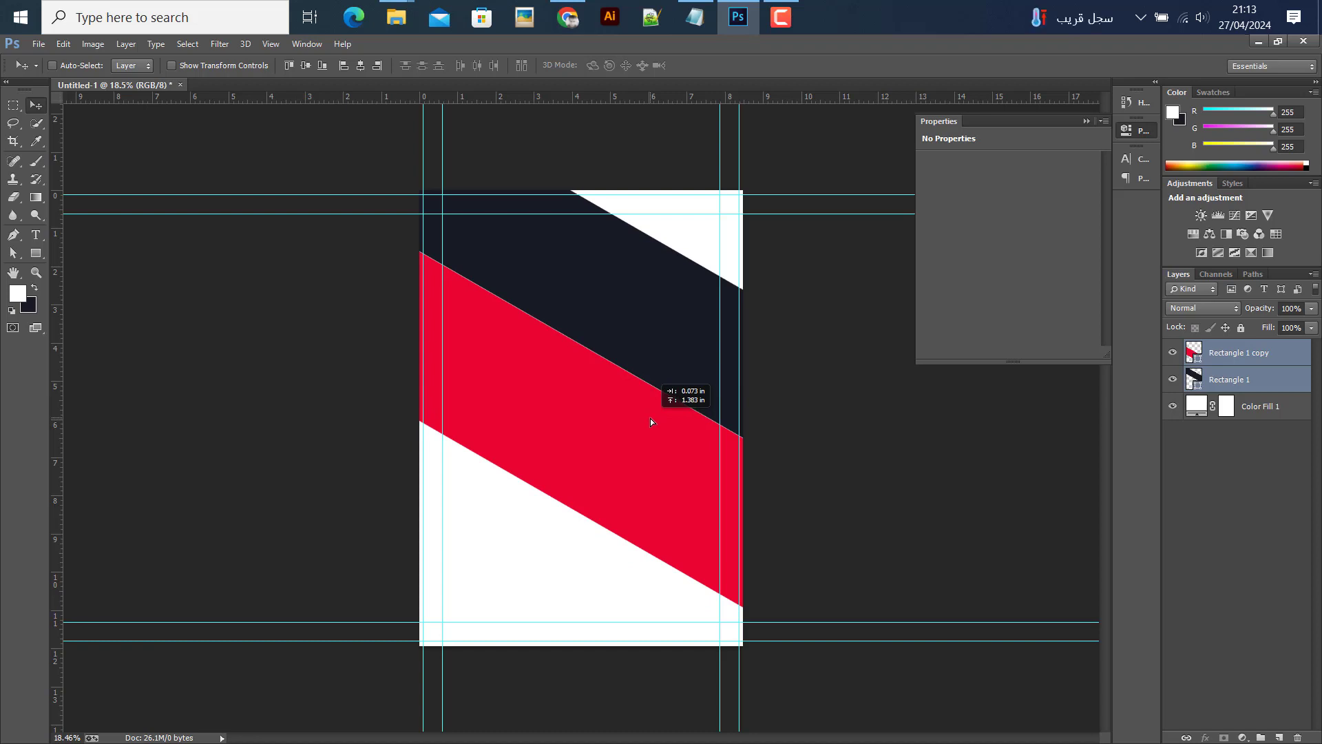
{"action": "left_click_drag", "start_coordinate": [650, 418], "coordinate": [646, 427]}
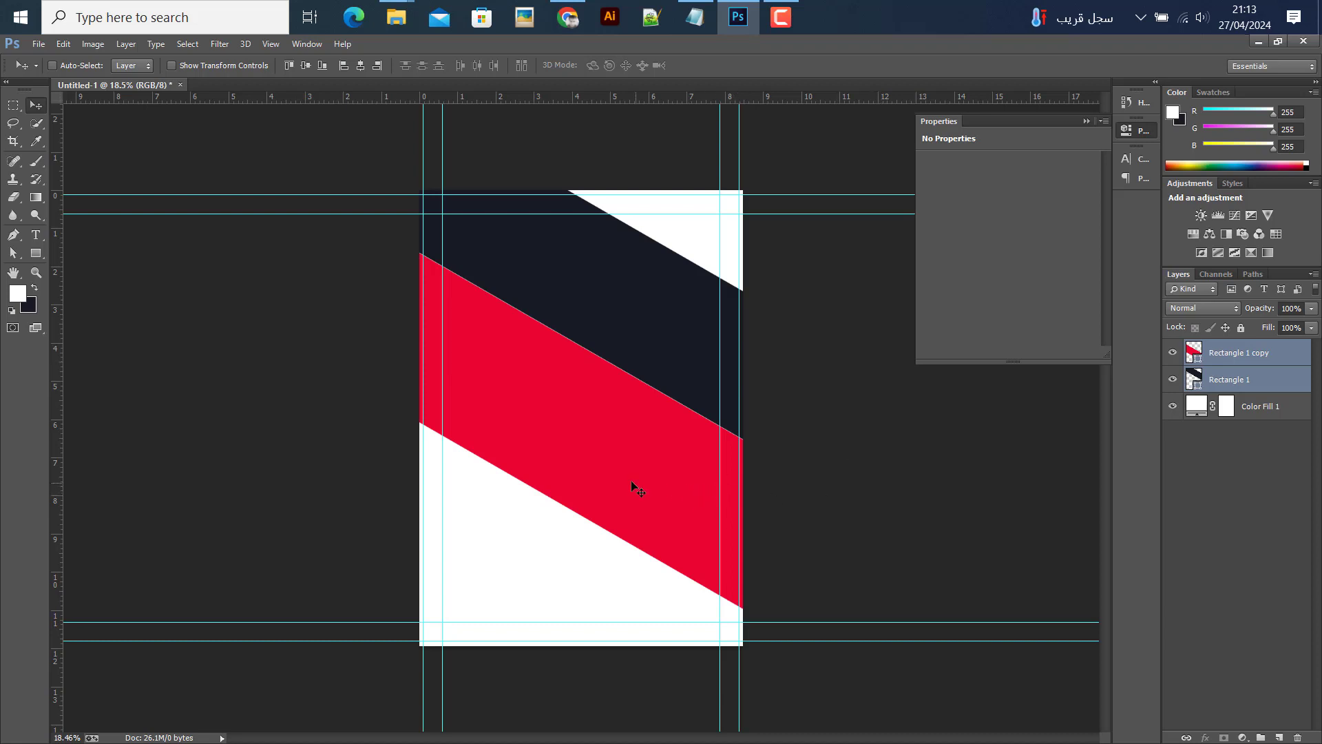
{"action": "left_click_drag", "start_coordinate": [631, 386], "coordinate": [617, 403]}
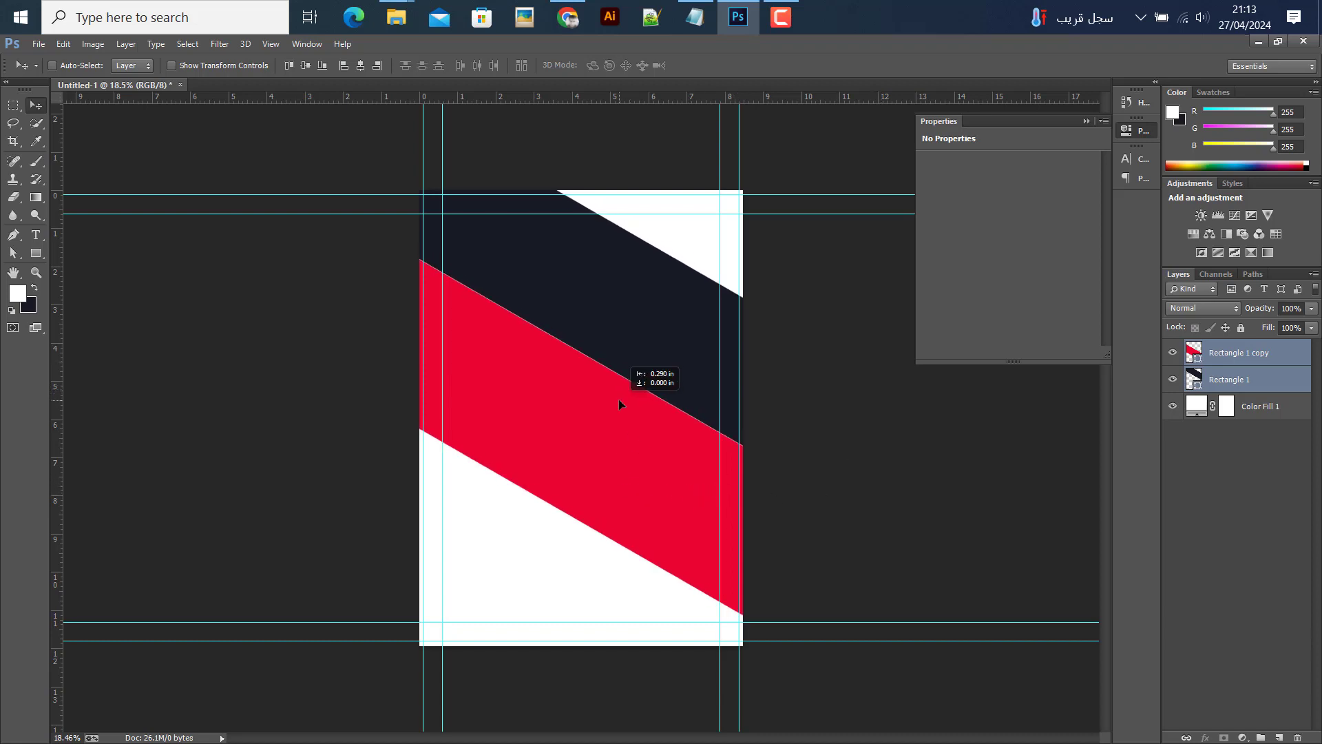
{"action": "left_click_drag", "start_coordinate": [617, 401], "coordinate": [615, 404]}
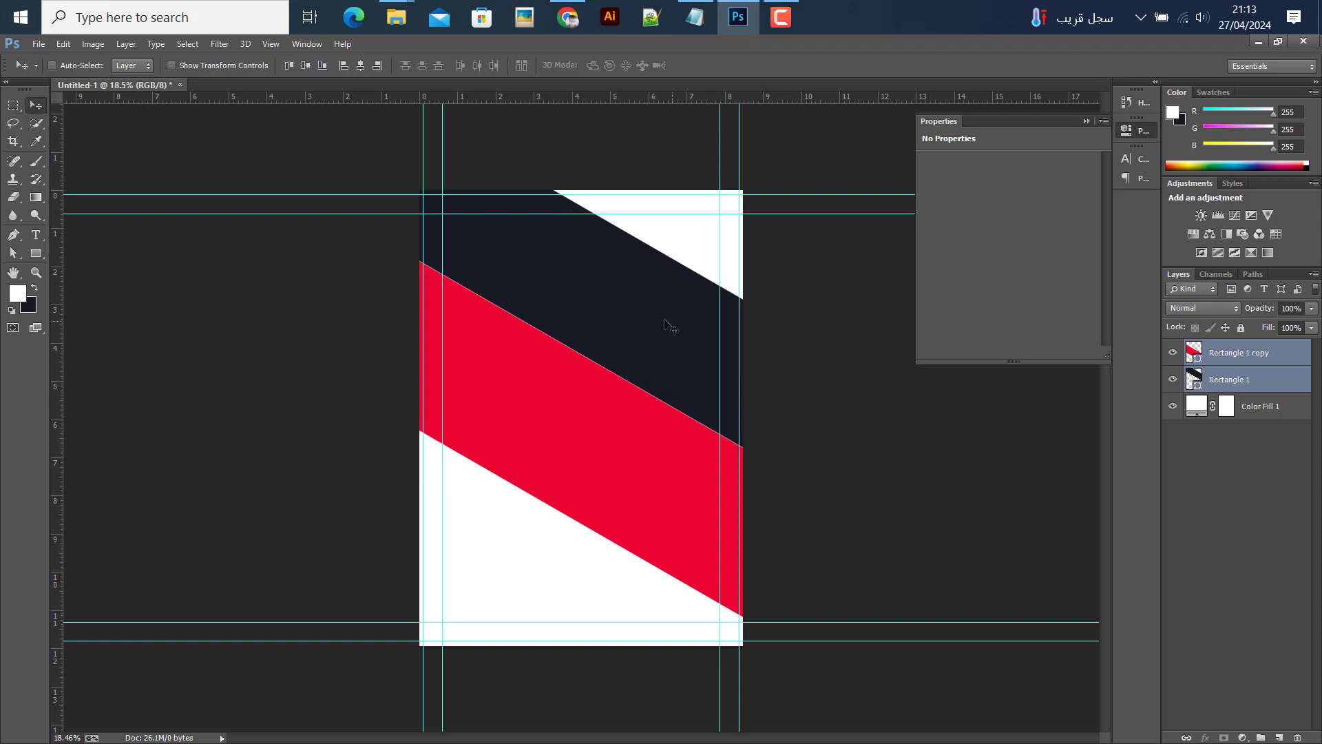
{"action": "left_click", "coordinate": [1181, 380]}
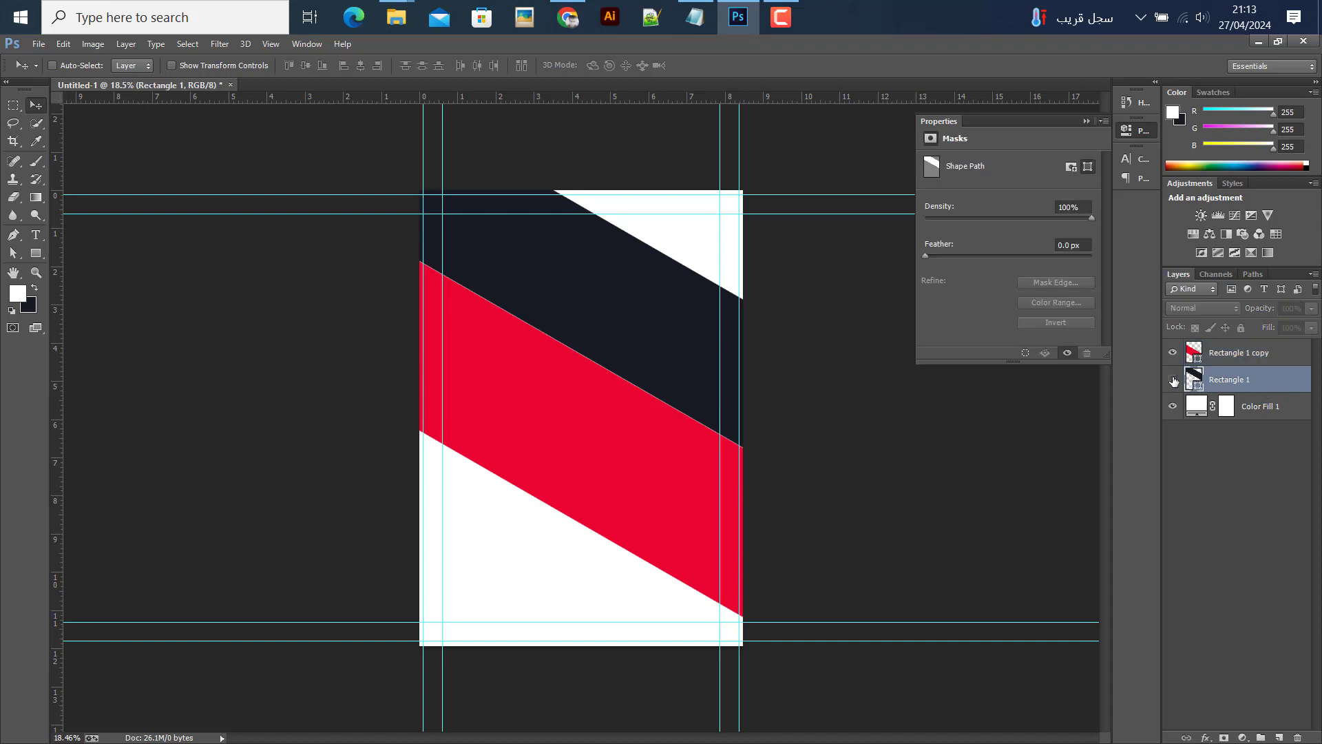
- Place the JPG photo of the smiling man and enlarge it
{"action": "left_click", "coordinate": [38, 44]}
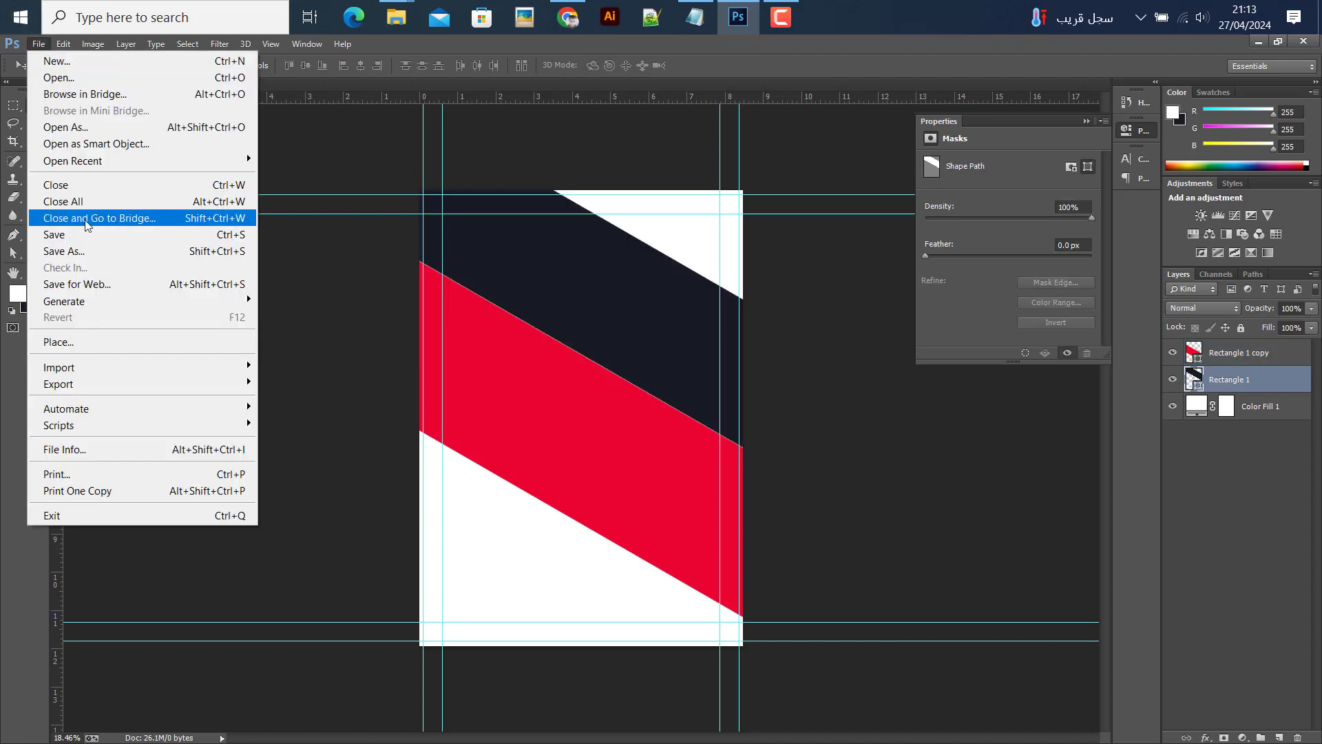
{"action": "left_click", "coordinate": [138, 342]}
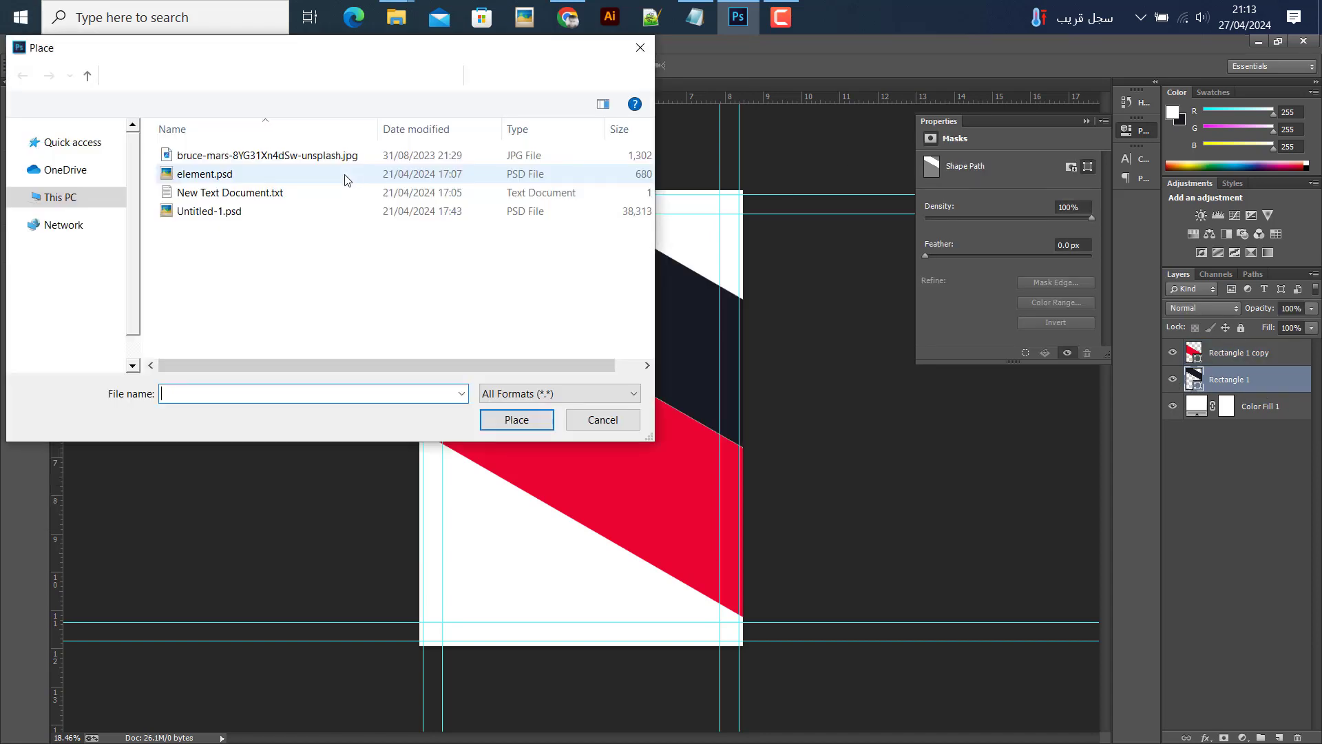
{"action": "left_click", "coordinate": [206, 156]}
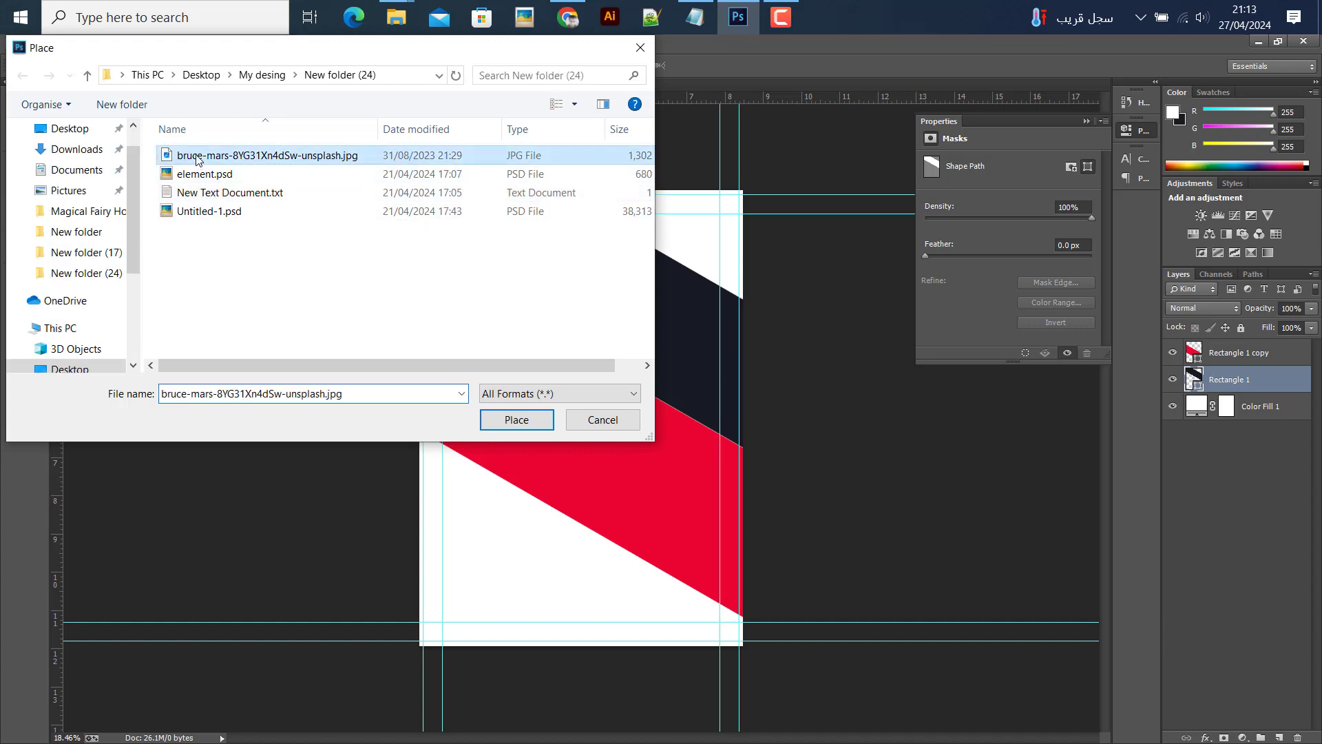
{"action": "left_click", "coordinate": [517, 425]}
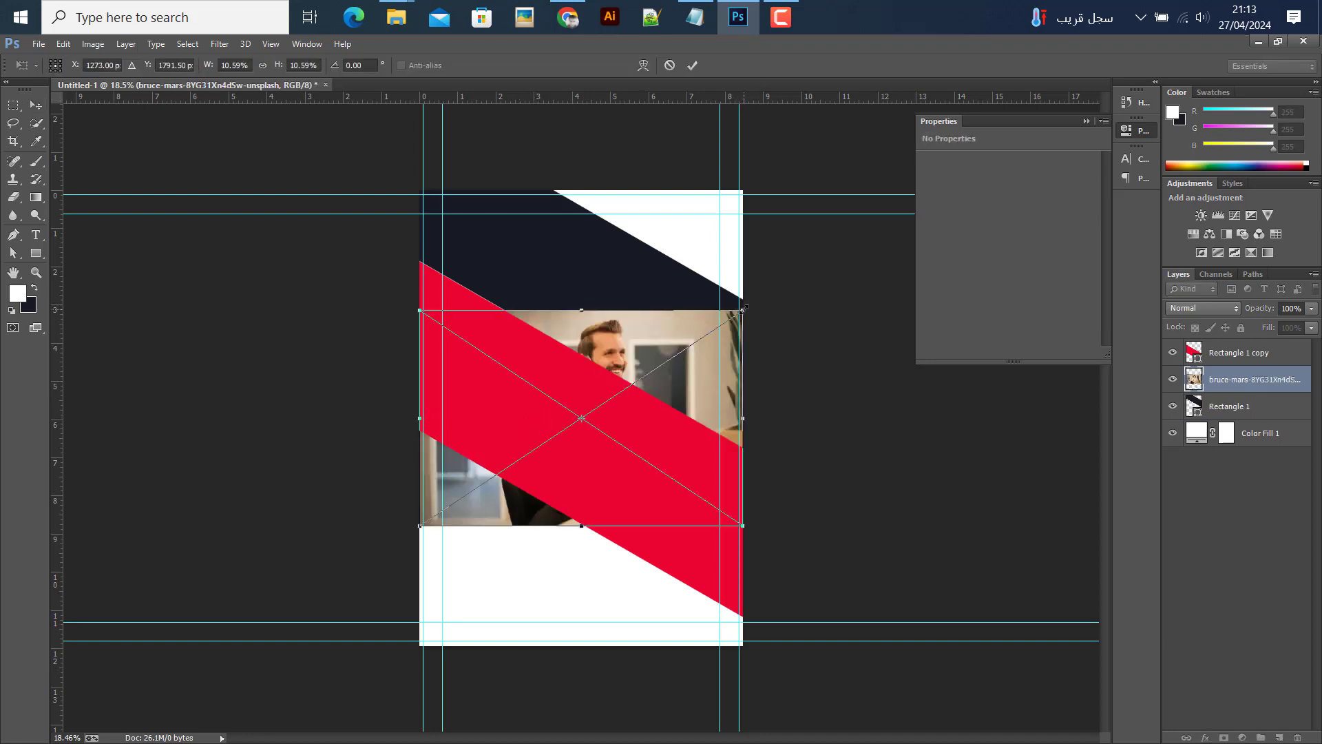
{"action": "left_click_drag", "start_coordinate": [743, 307], "coordinate": [795, 276]}
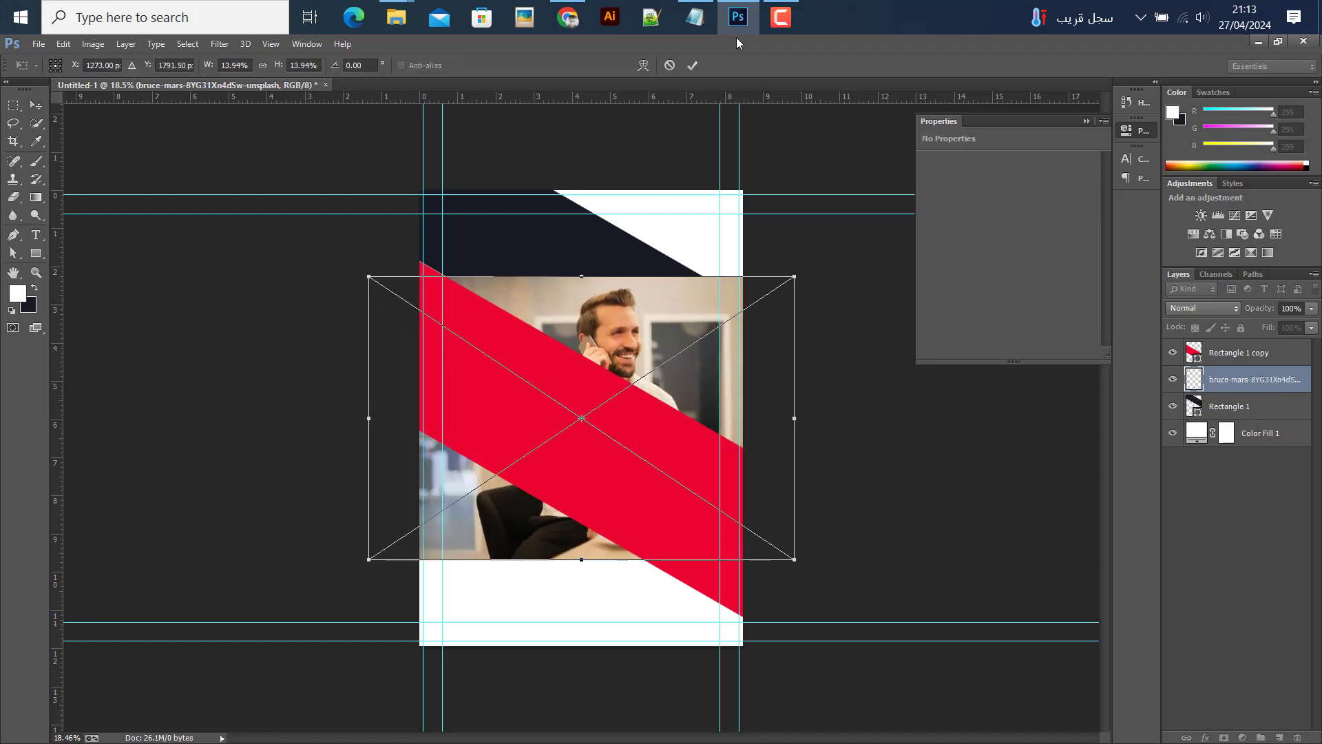
{"action": "key", "text": "Return"}
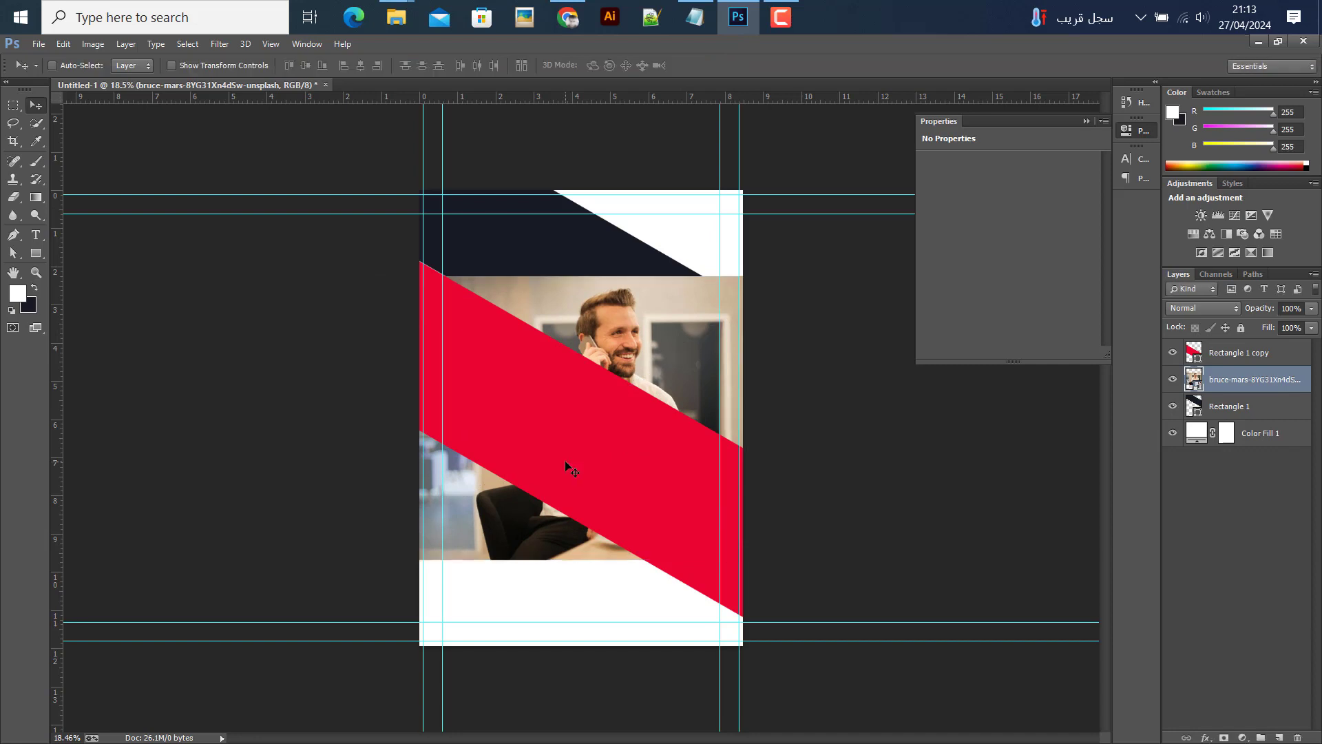
- Clip the photo to the navy corner shape and position it inside
{"action": "left_click_drag", "start_coordinate": [565, 460], "coordinate": [546, 370]}
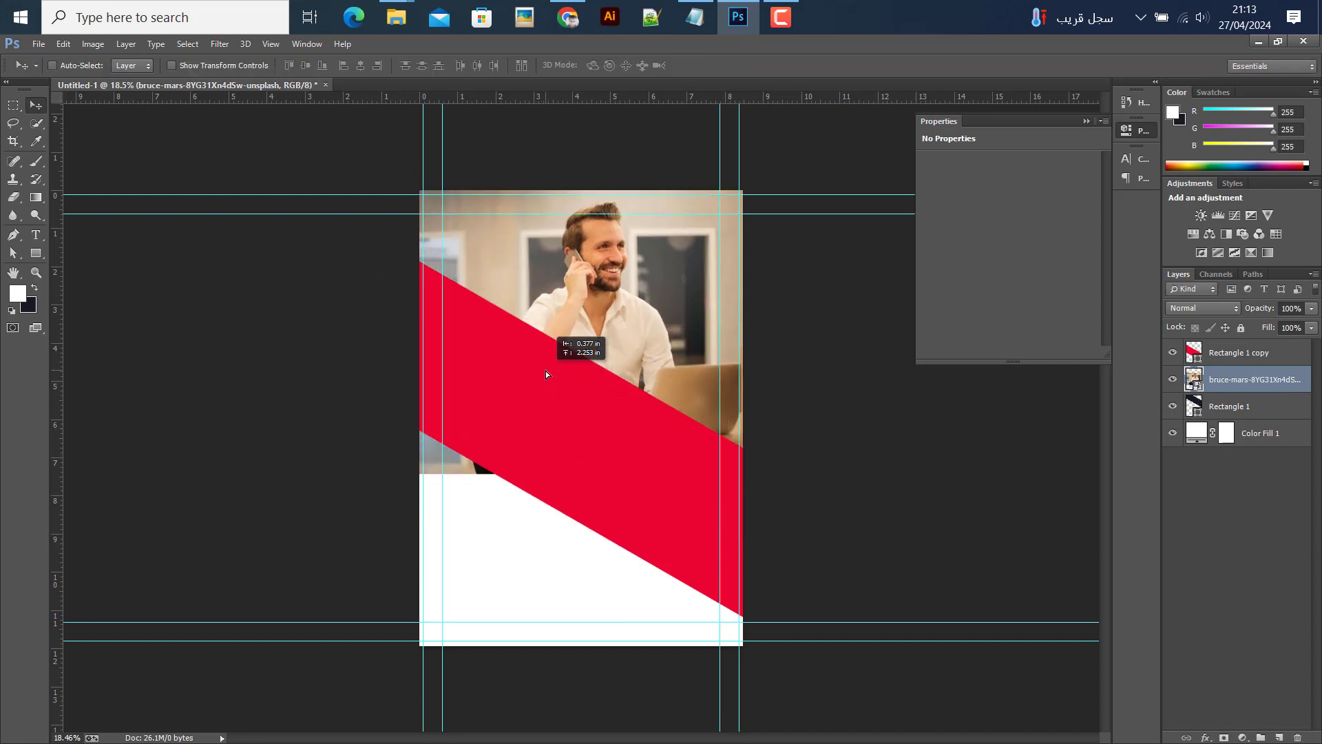
{"action": "right_click", "coordinate": [1239, 379]}
{"action": "left_click", "coordinate": [964, 369]}
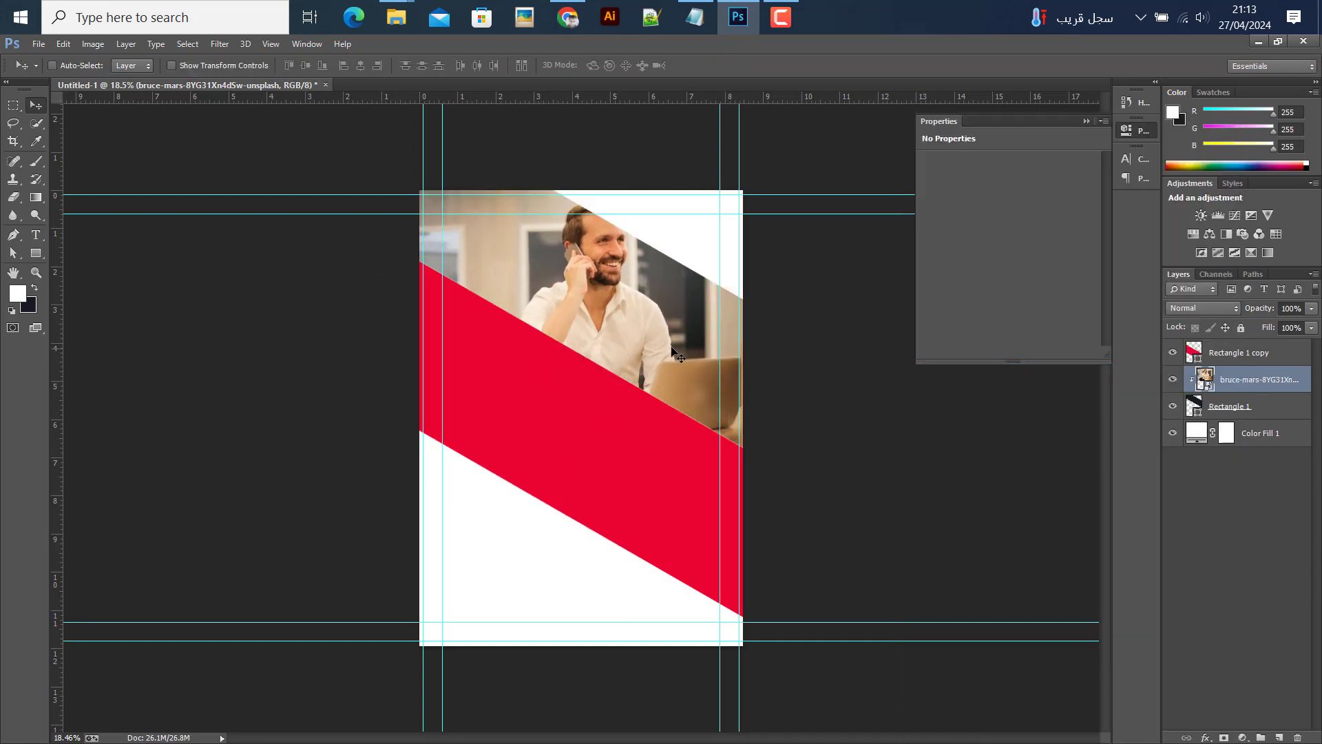
{"action": "left_click_drag", "start_coordinate": [669, 349], "coordinate": [642, 355]}
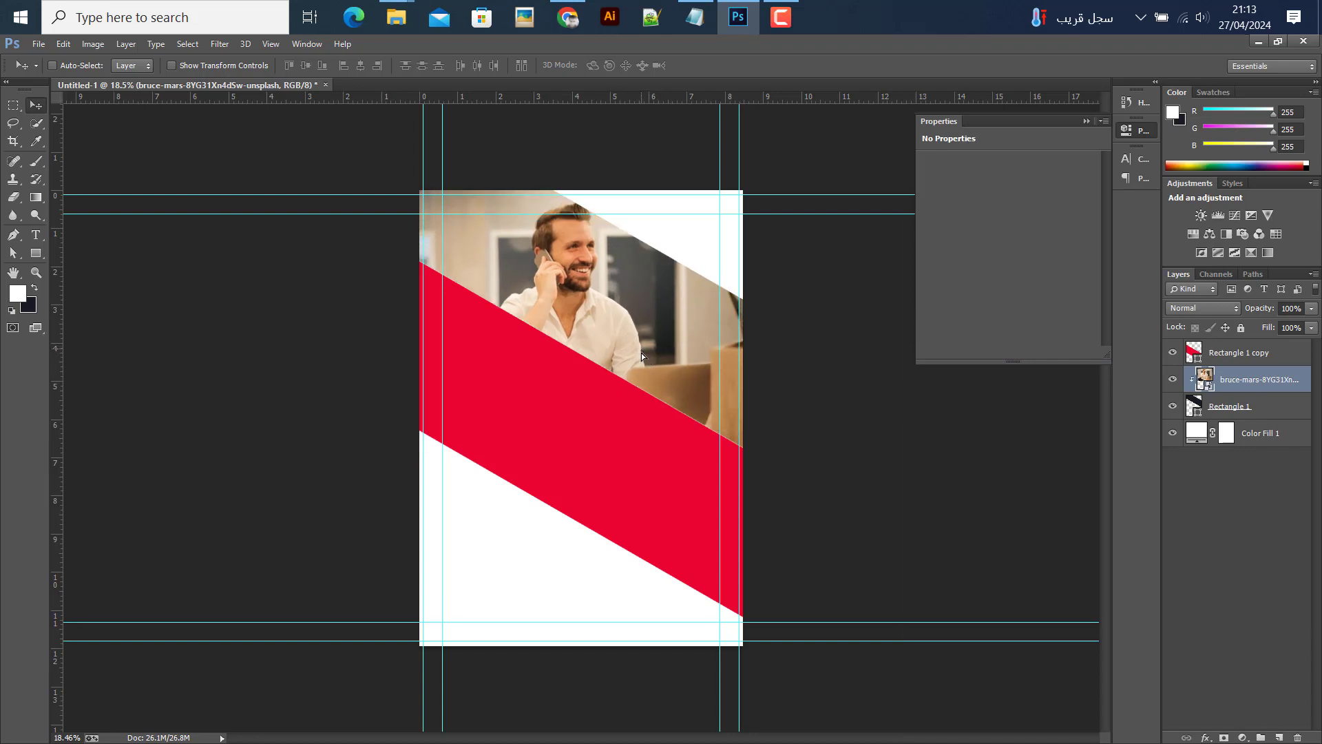
{"action": "left_click", "coordinate": [1244, 735]}
- Add a clipped Black & White adjustment to the photo with Reds set to 11
{"action": "left_click", "coordinate": [1217, 588]}
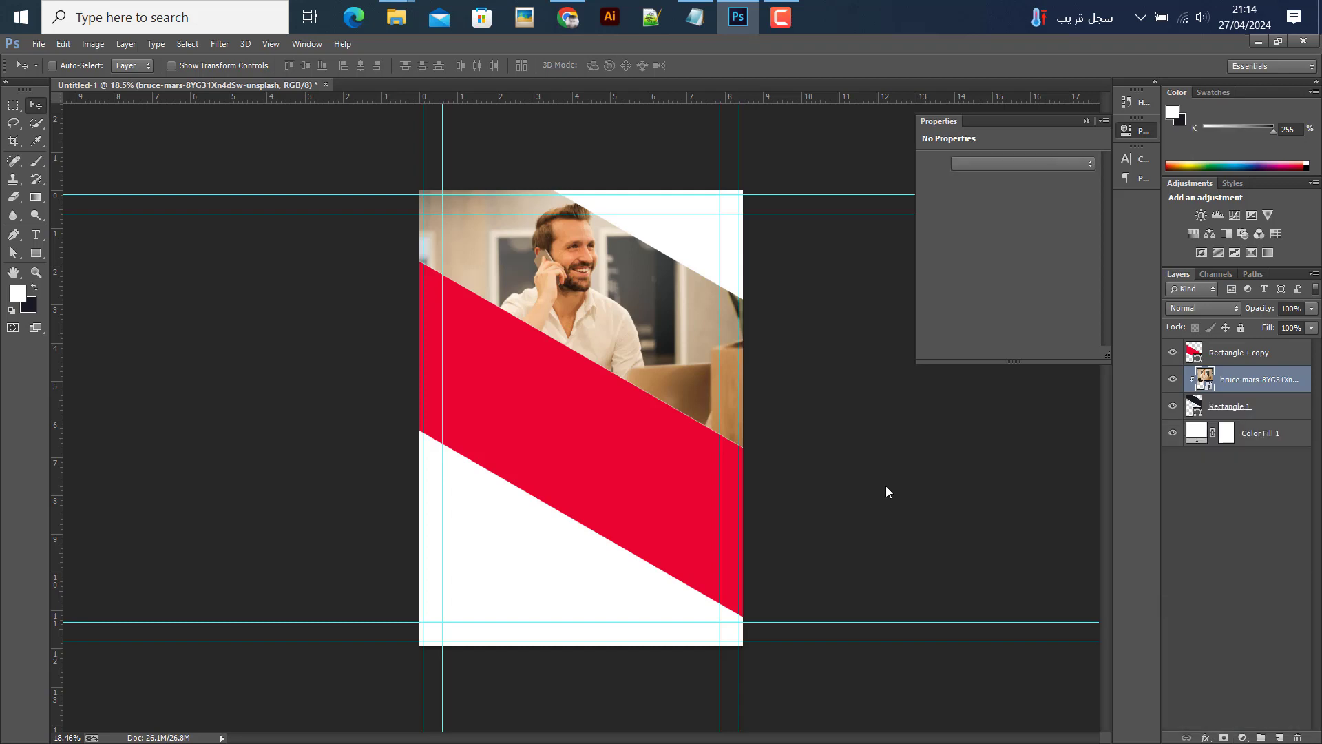
{"action": "left_click", "coordinate": [1006, 354]}
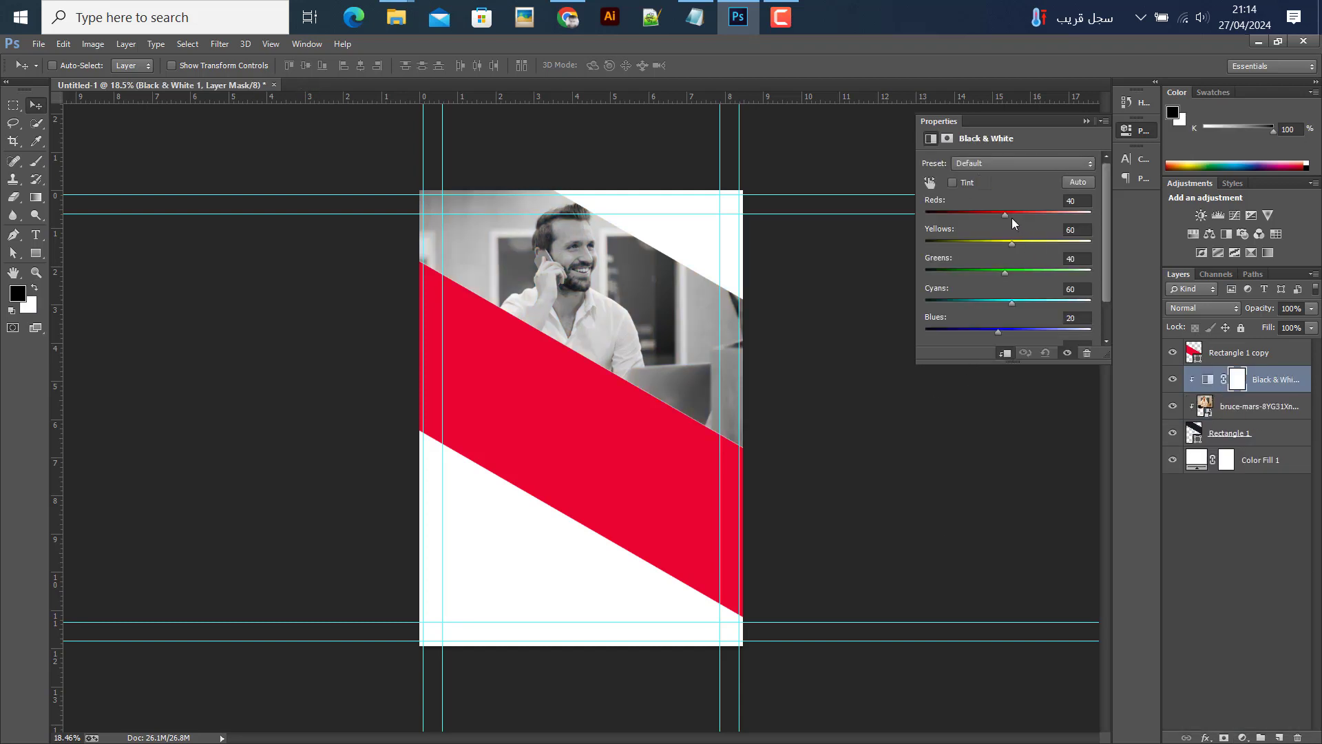
{"action": "left_click_drag", "start_coordinate": [1000, 216], "coordinate": [994, 214]}
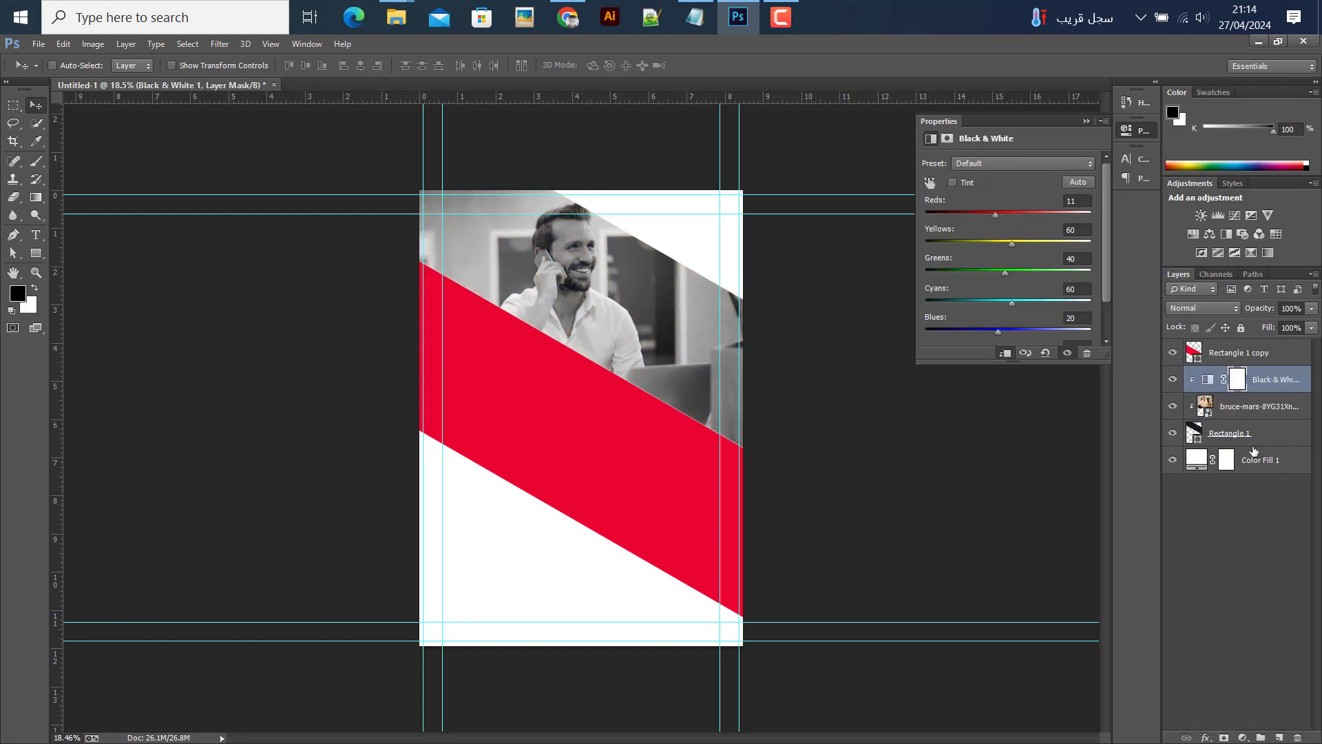
- Group the adjustment, photo and navy shape into a group named Img
{"action": "left_click", "coordinate": [1243, 433], "text": "shift"}
{"action": "key", "text": "ctrl+g"}
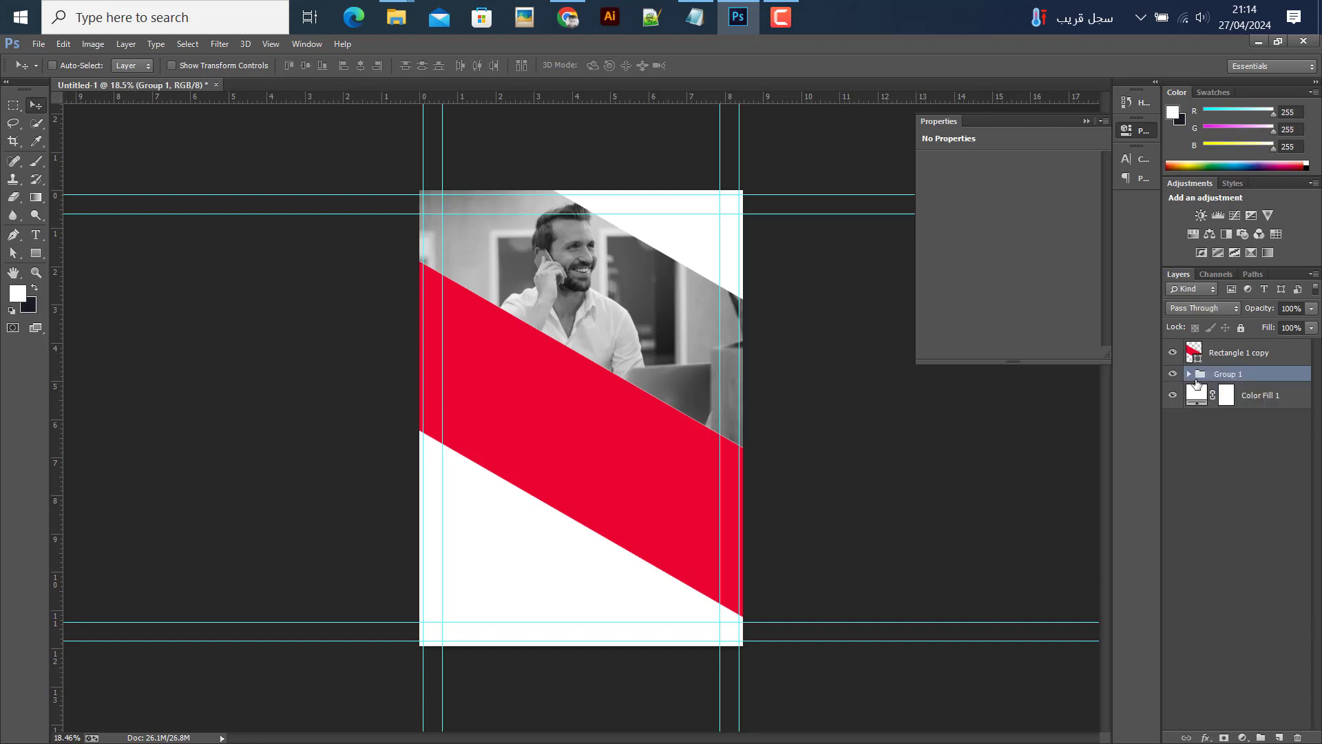
{"action": "left_click", "coordinate": [1173, 352]}
{"action": "left_click", "coordinate": [1173, 373]}
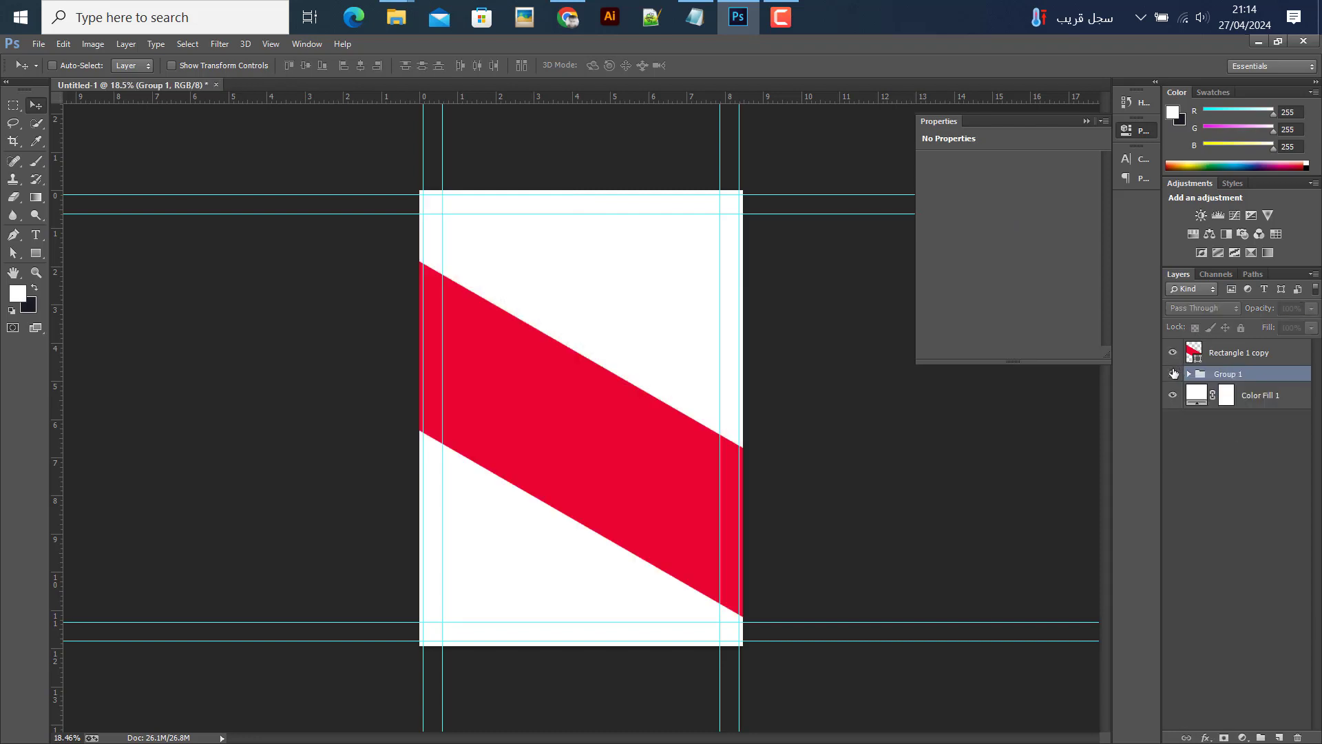
{"action": "double_click", "coordinate": [1232, 373]}
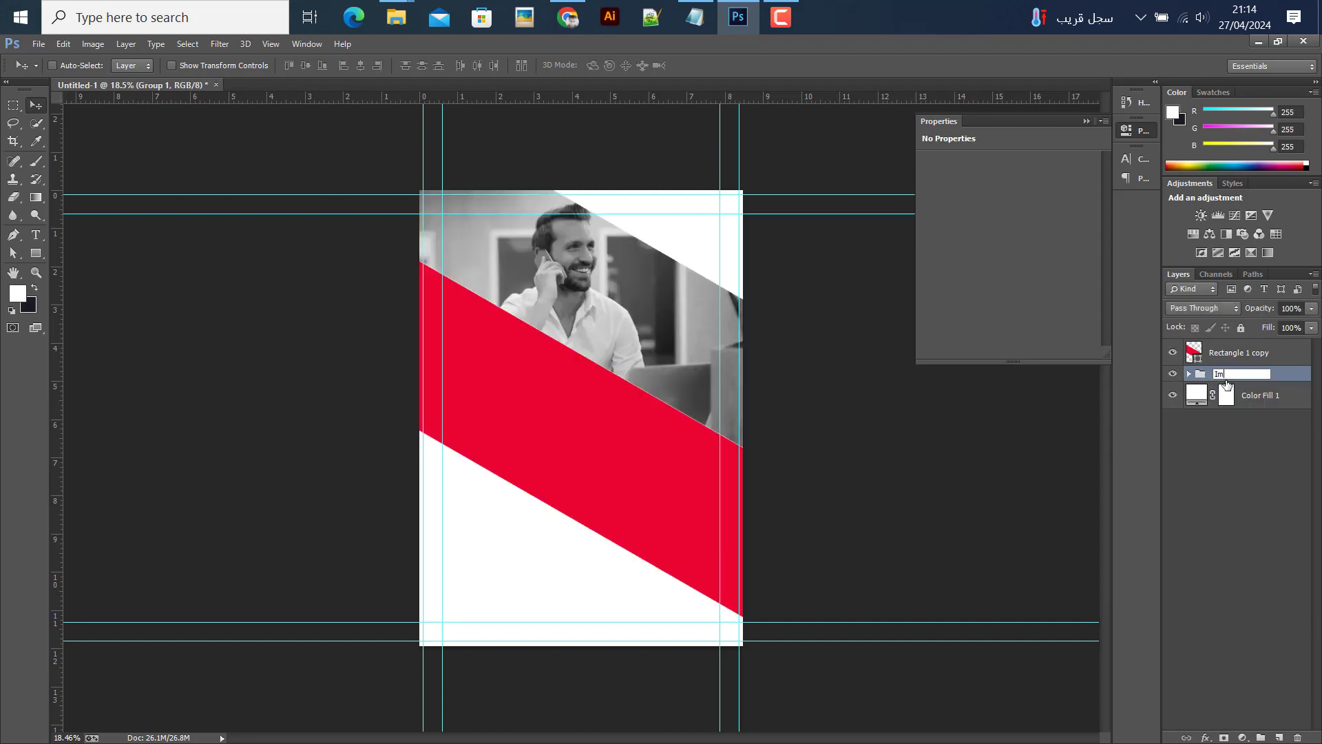
{"action": "type", "text": "Img"}
{"action": "key", "text": "Return"}
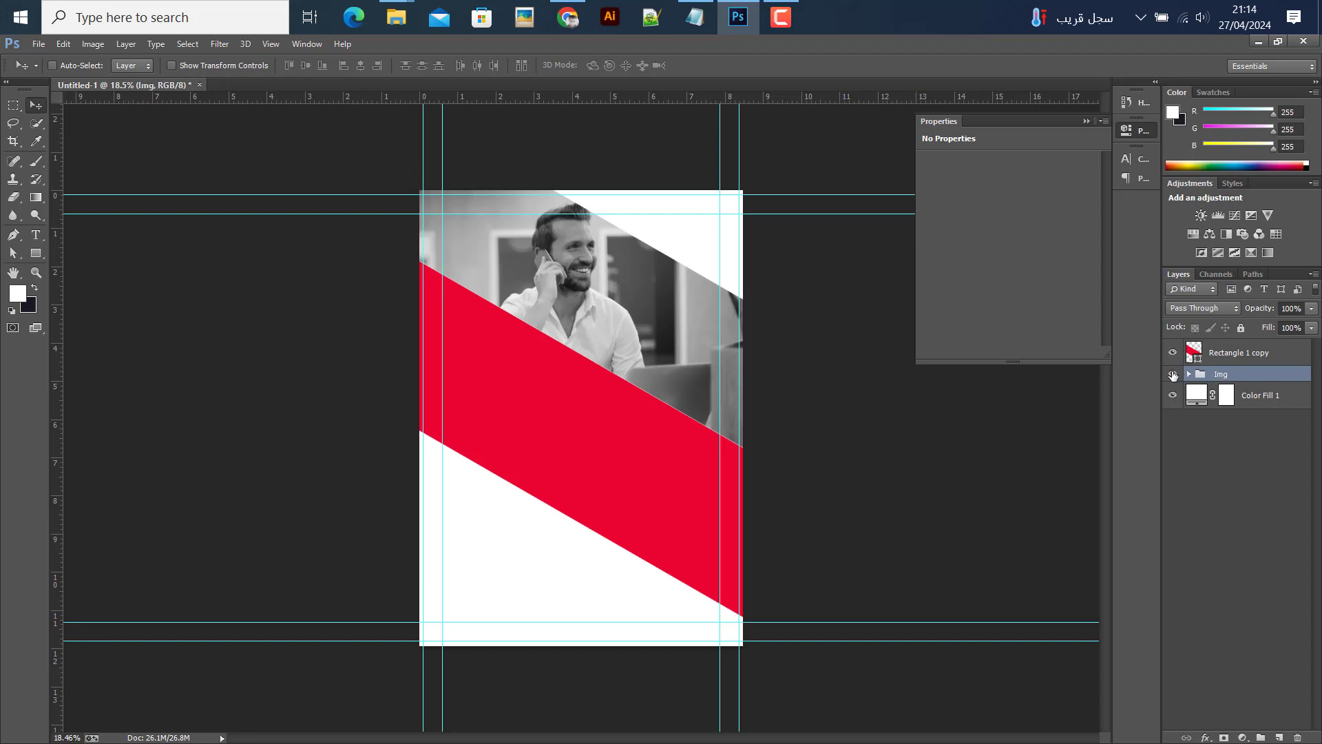
{"action": "left_click", "coordinate": [1173, 374]}
{"action": "left_click", "coordinate": [1193, 352]}
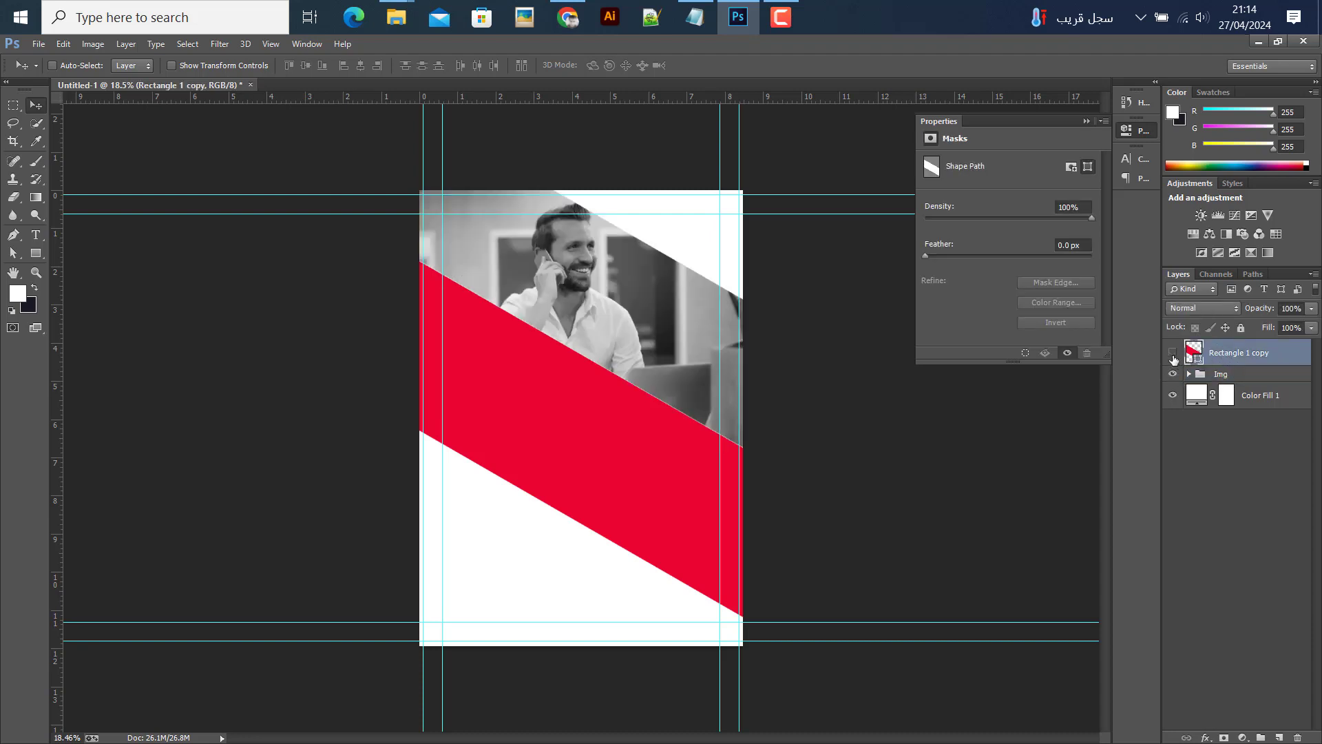
- Duplicate the red stripe as Rectangle 1 copy 2 and drag the copy down-left
{"action": "left_click", "coordinate": [1173, 352]}
{"action": "left_click", "coordinate": [1173, 351]}
{"action": "right_click", "coordinate": [1236, 353]}
{"action": "left_click", "coordinate": [942, 184]}
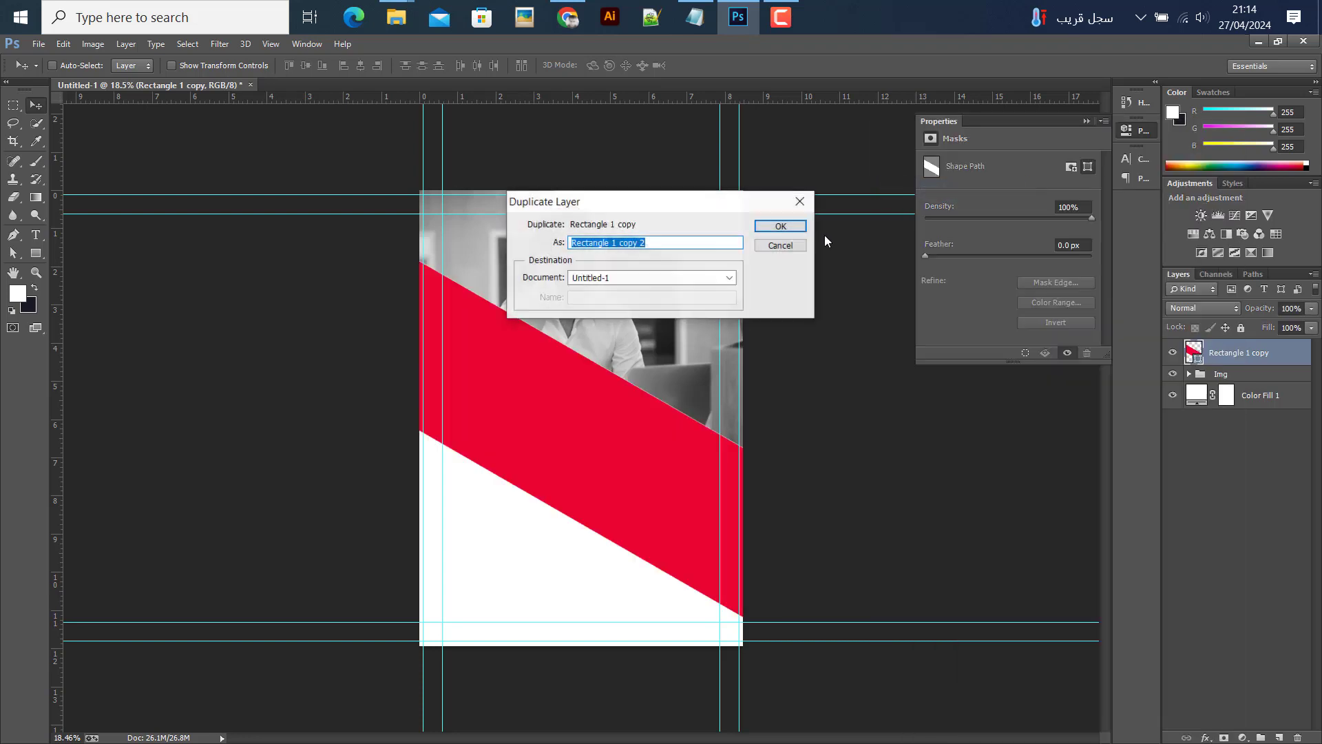
{"action": "left_click", "coordinate": [781, 226]}
{"action": "scroll", "coordinate": [578, 571], "scroll_direction": "down", "scroll_amount": 1}
{"action": "scroll", "coordinate": [611, 494], "scroll_direction": "down", "scroll_amount": 1}
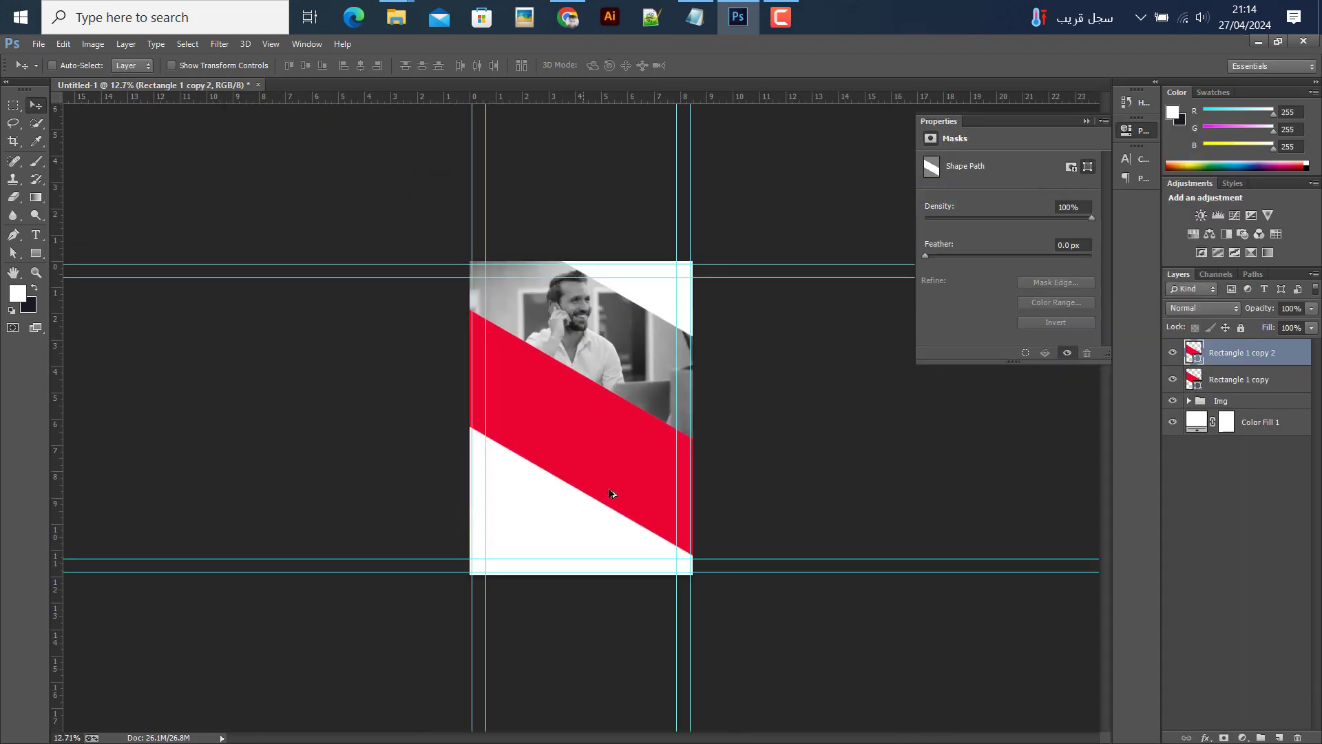
{"action": "left_click_drag", "start_coordinate": [611, 494], "coordinate": [592, 623]}
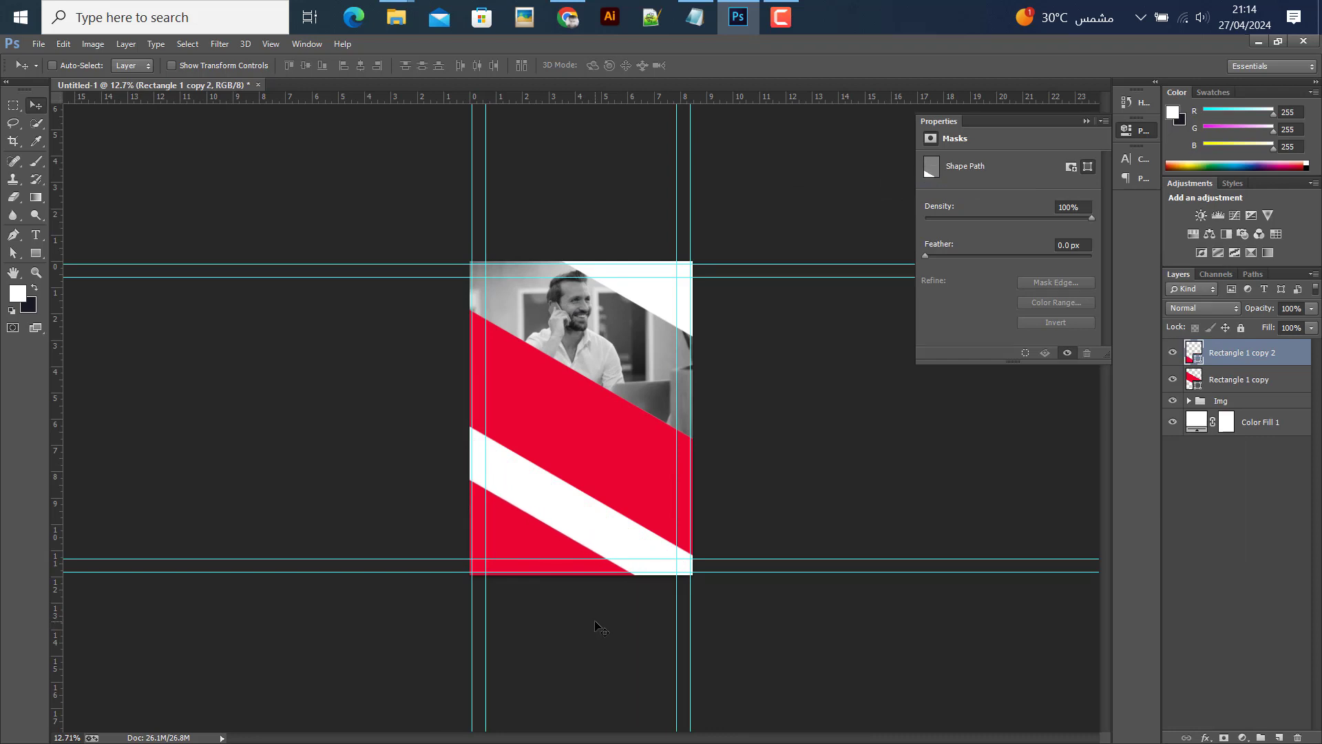
- Flip the stripe copy horizontally and move it down to the flyer's bottom
{"action": "key", "text": "ctrl+t"}
{"action": "right_click", "coordinate": [572, 284]}
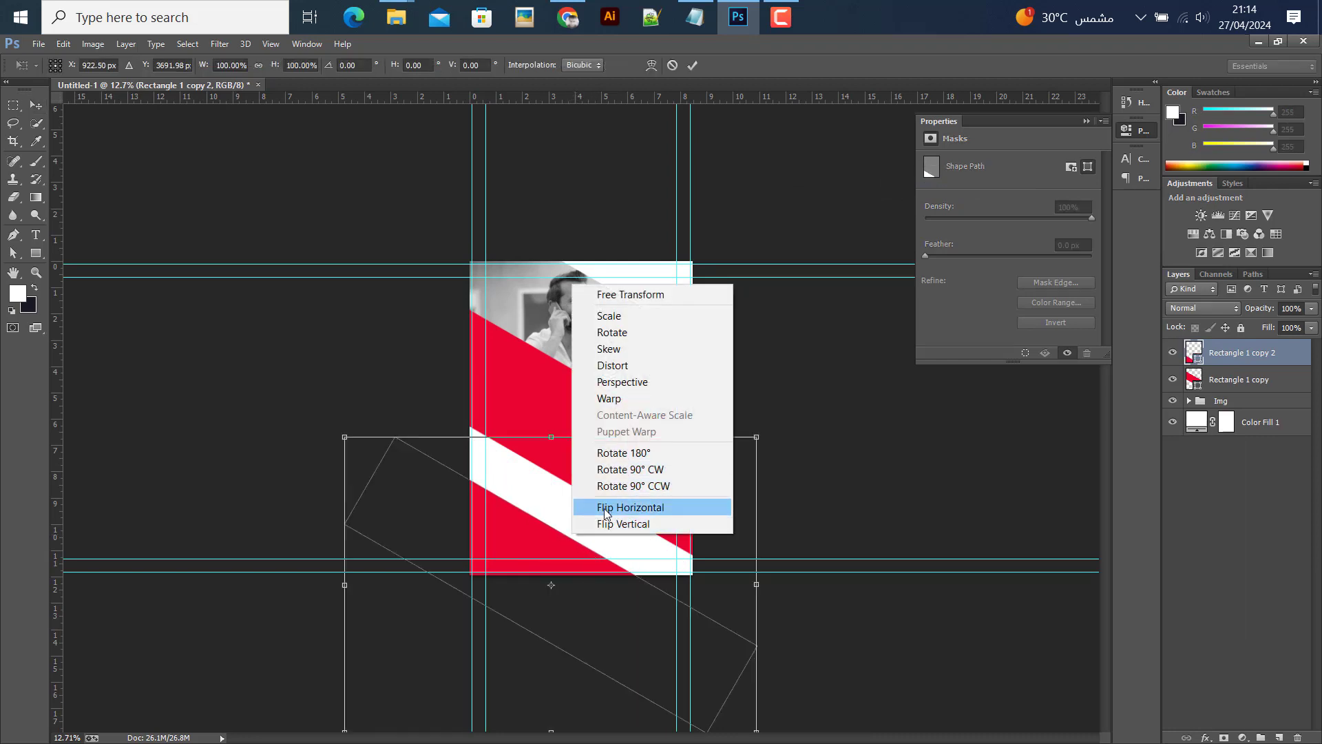
{"action": "left_click", "coordinate": [604, 508]}
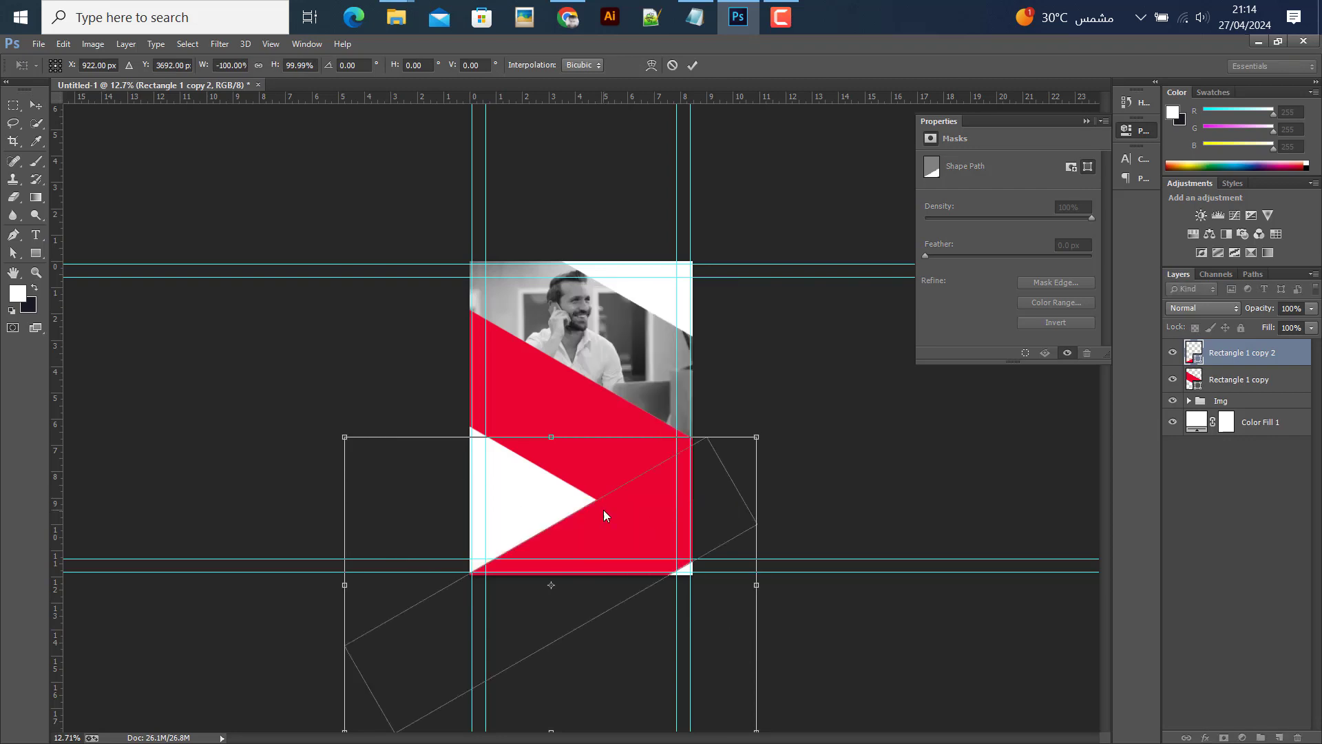
{"action": "left_click", "coordinate": [692, 65]}
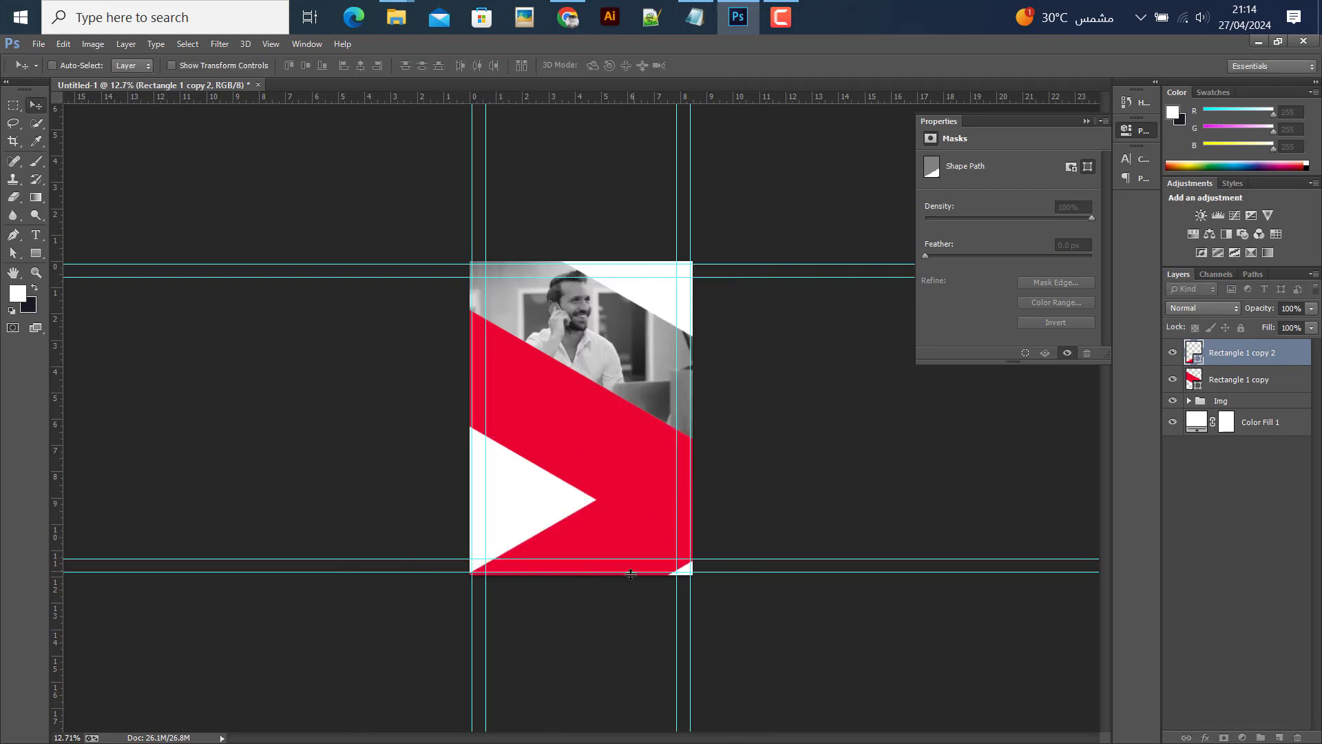
{"action": "left_click_drag", "start_coordinate": [614, 531], "coordinate": [635, 547]}
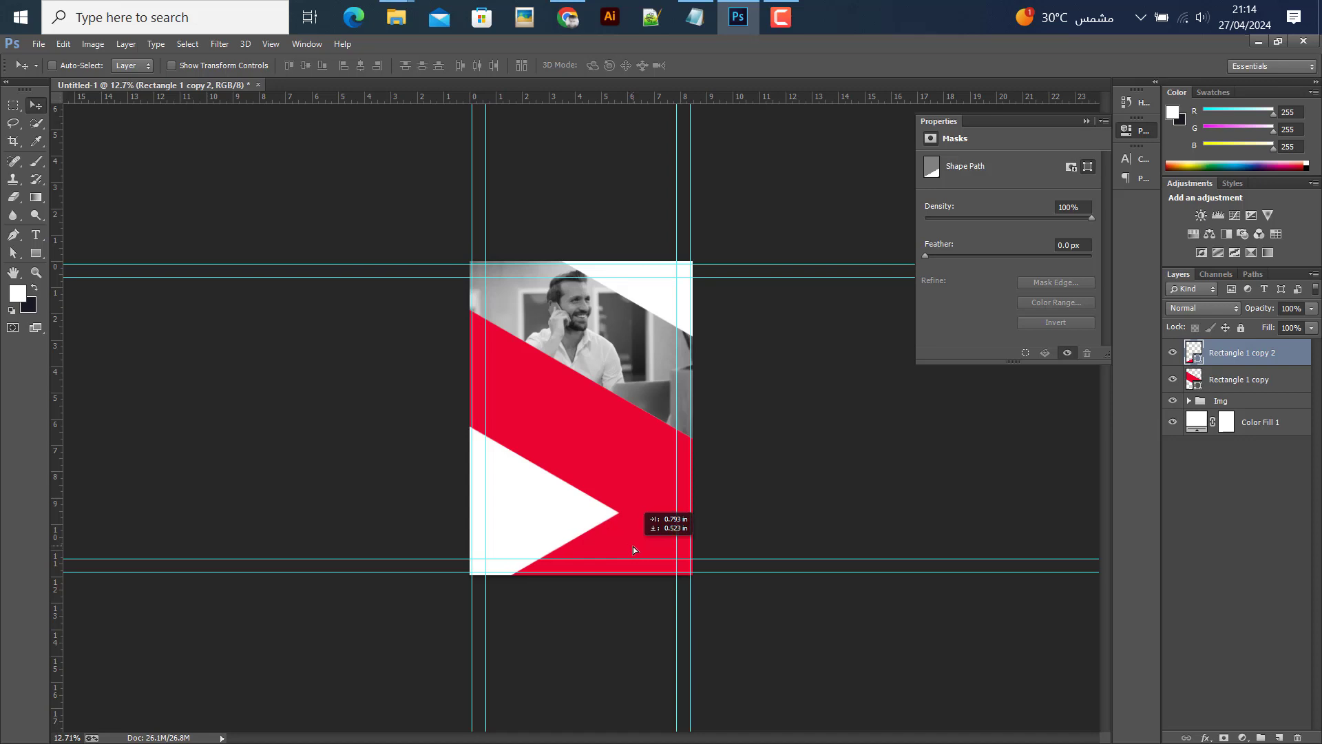
- Fill the copy navy #181b22, fit it into the bottom-right corner, and hide guides
{"action": "double_click", "coordinate": [1195, 355]}
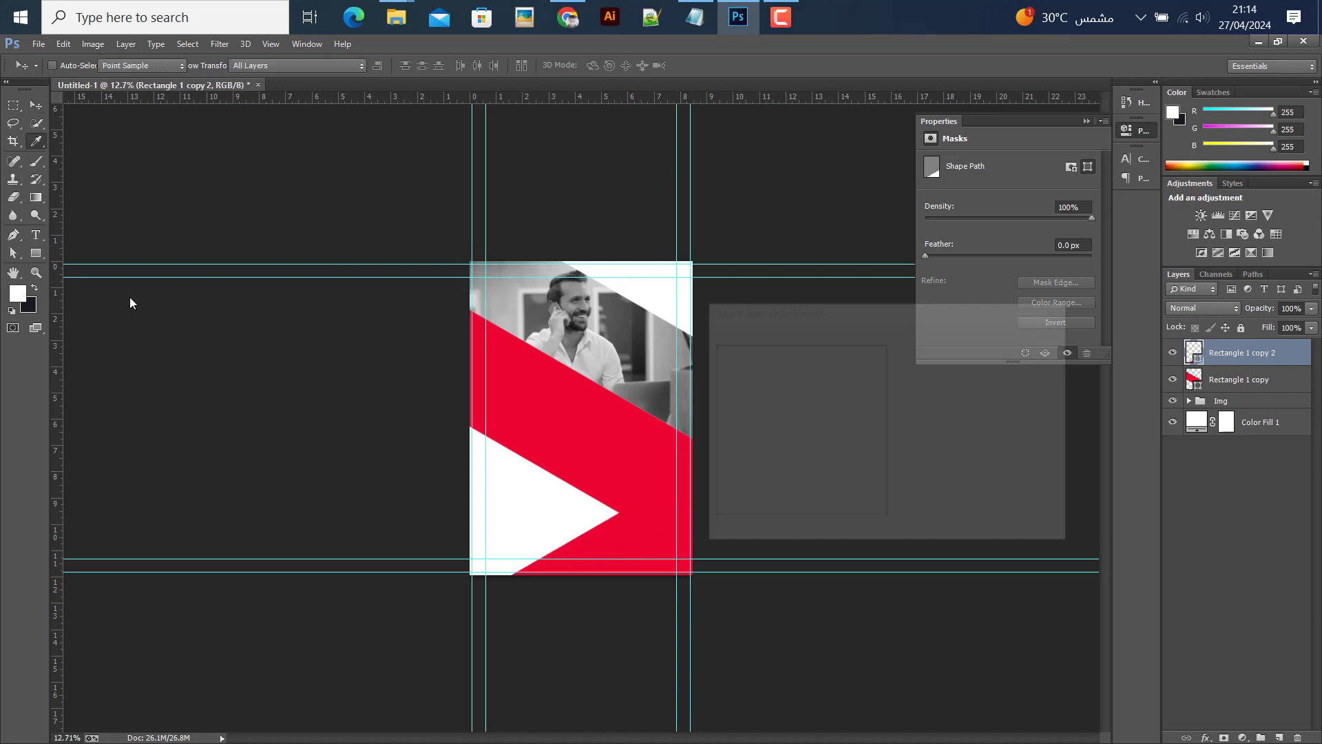
{"action": "left_click", "coordinate": [30, 304]}
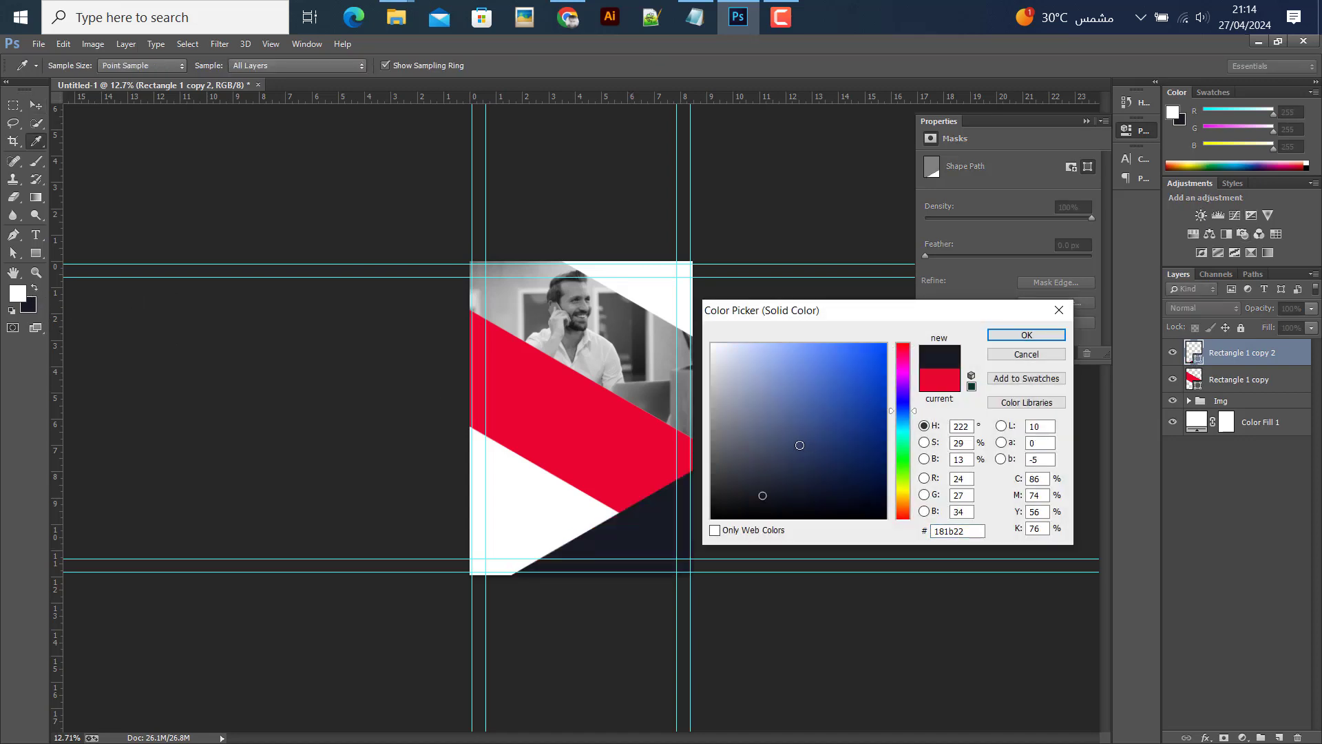
{"action": "left_click", "coordinate": [1026, 335]}
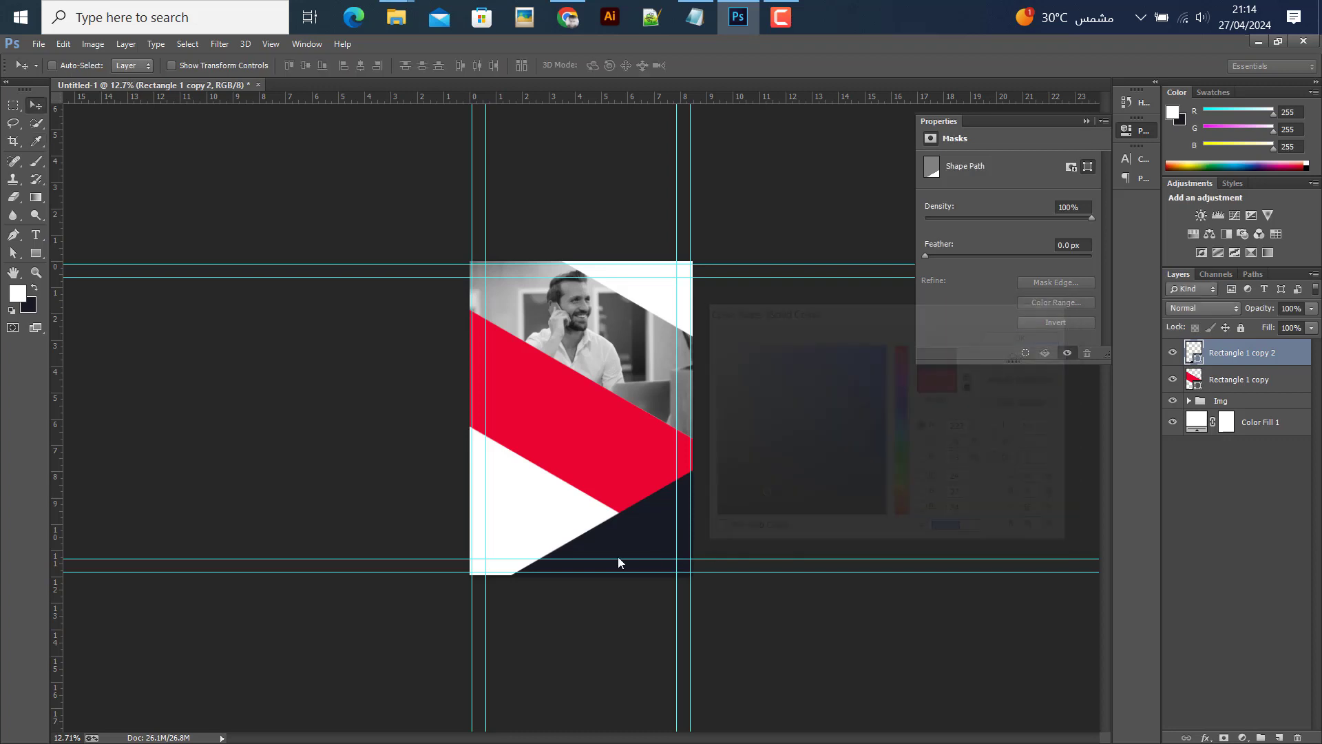
{"action": "key", "text": "ctrl+plus"}
{"action": "key", "text": "ctrl+plus"}
{"action": "left_click_drag", "start_coordinate": [649, 575], "coordinate": [662, 590]}
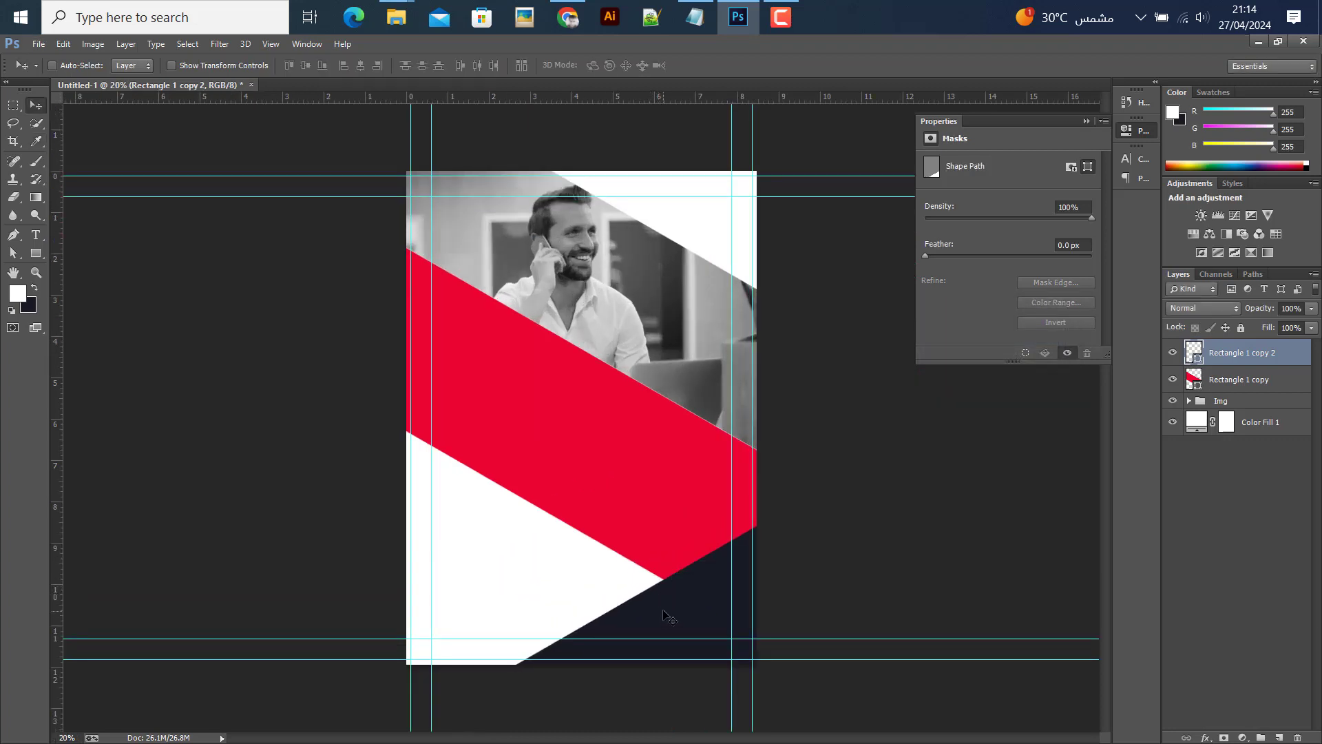
{"action": "key", "text": "ctrl+semicolon"}
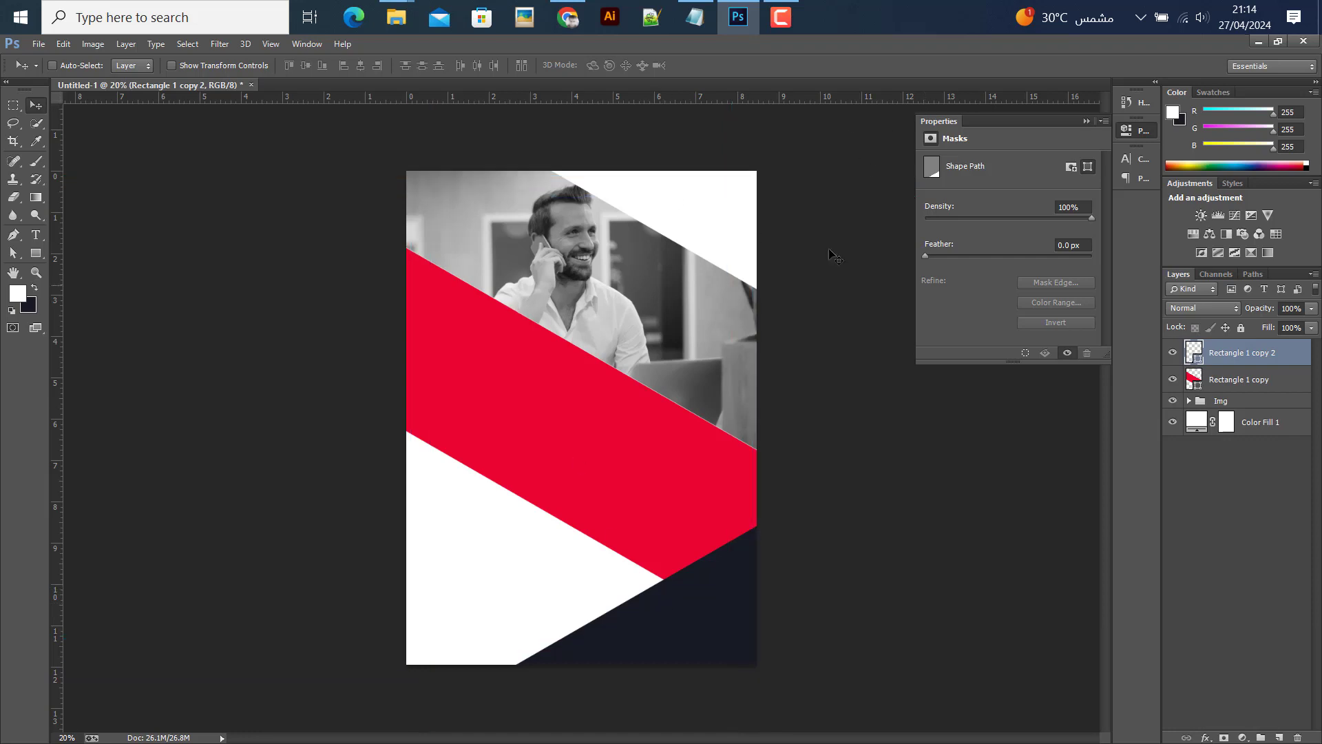
{"action": "mouse_move", "coordinate": [395, 16]}
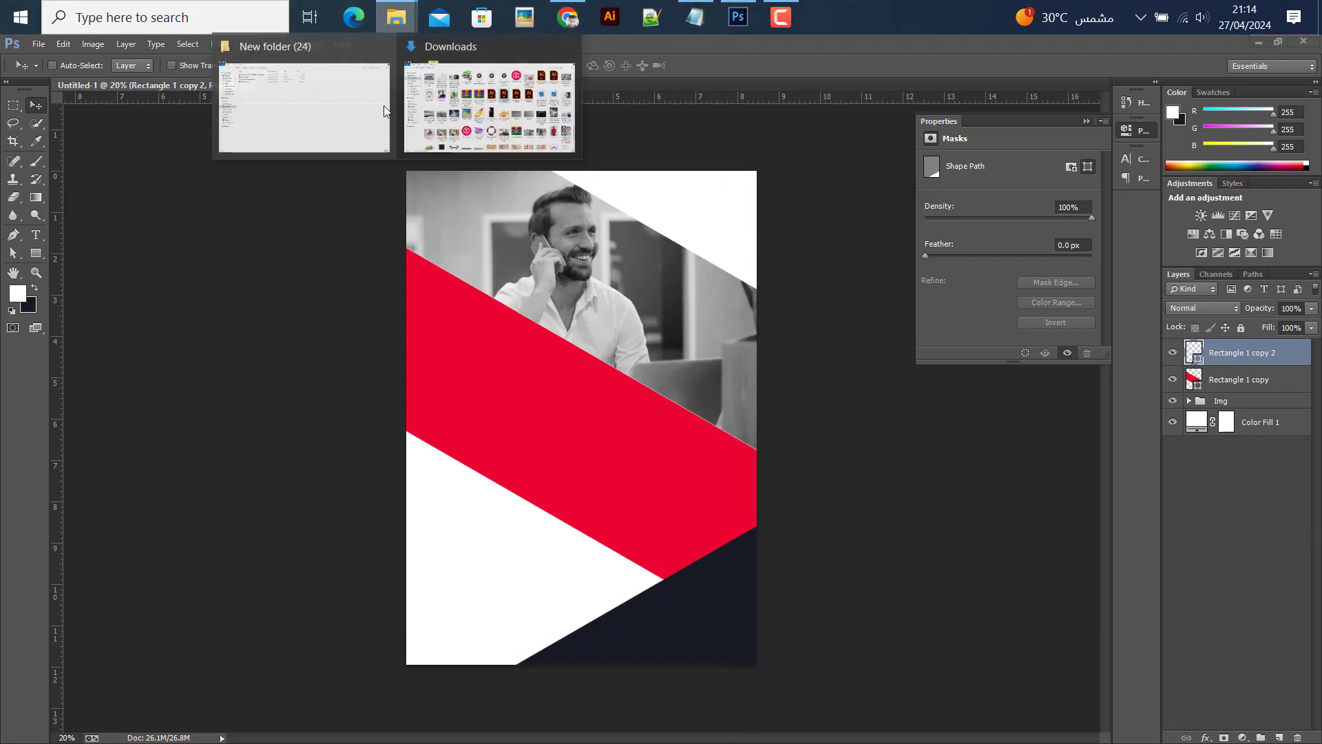
- Open New Text Document.txt and select the lines 'time to take / the right decision'
{"action": "left_click", "coordinate": [308, 119]}
{"action": "double_click", "coordinate": [217, 181]}
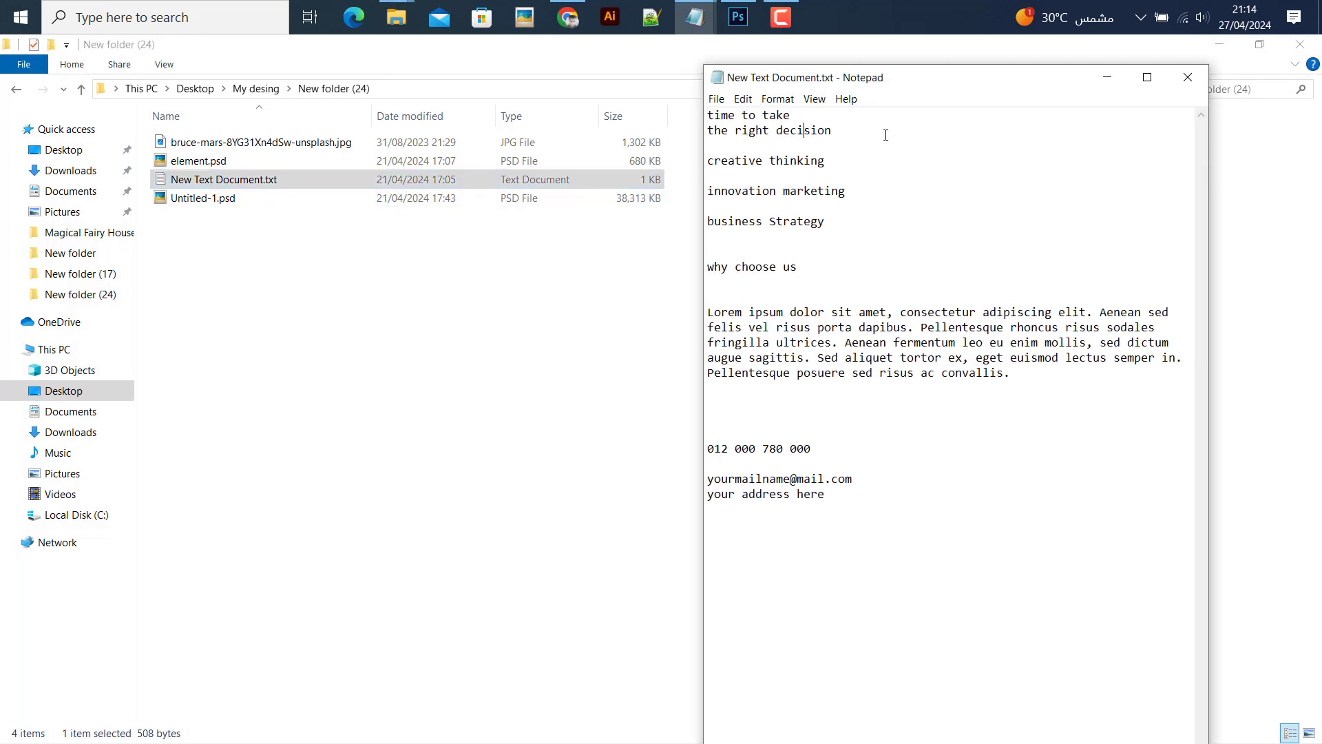
{"action": "left_click_drag", "start_coordinate": [876, 137], "coordinate": [706, 118]}
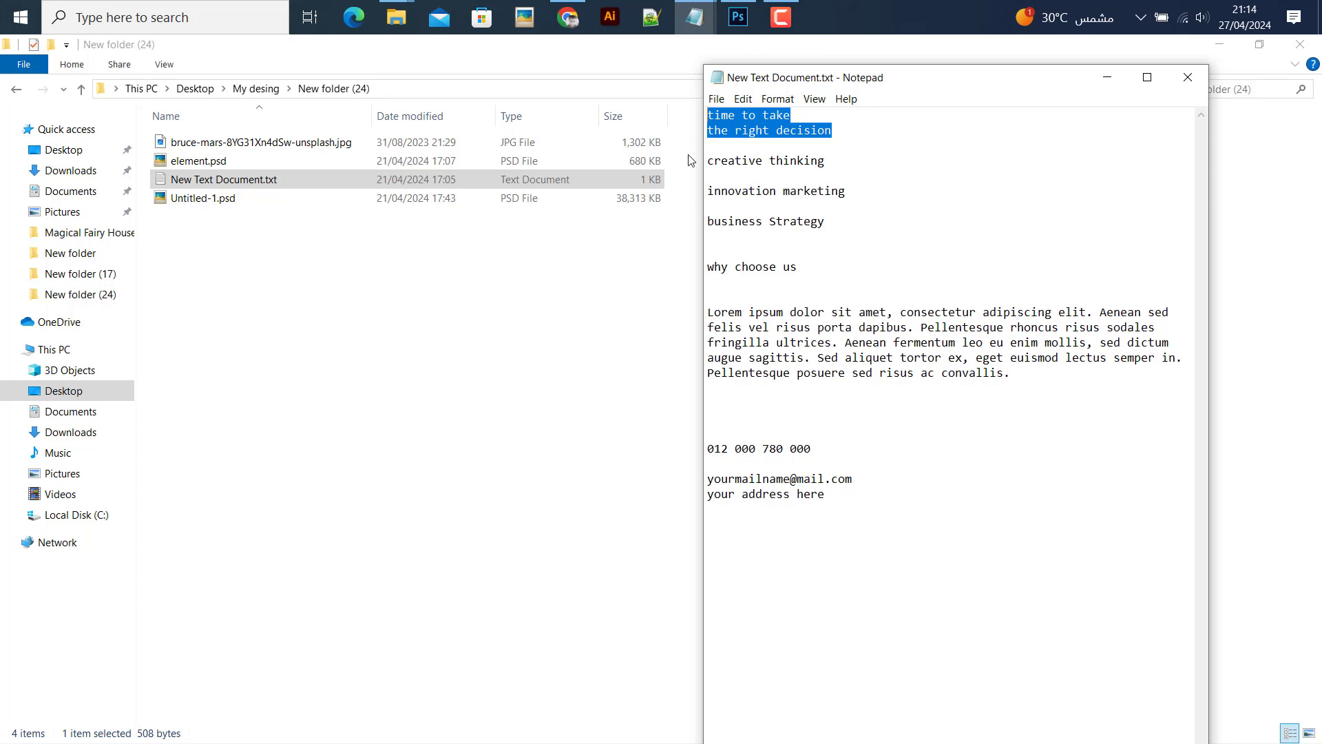
{"action": "left_click", "coordinate": [756, 130]}
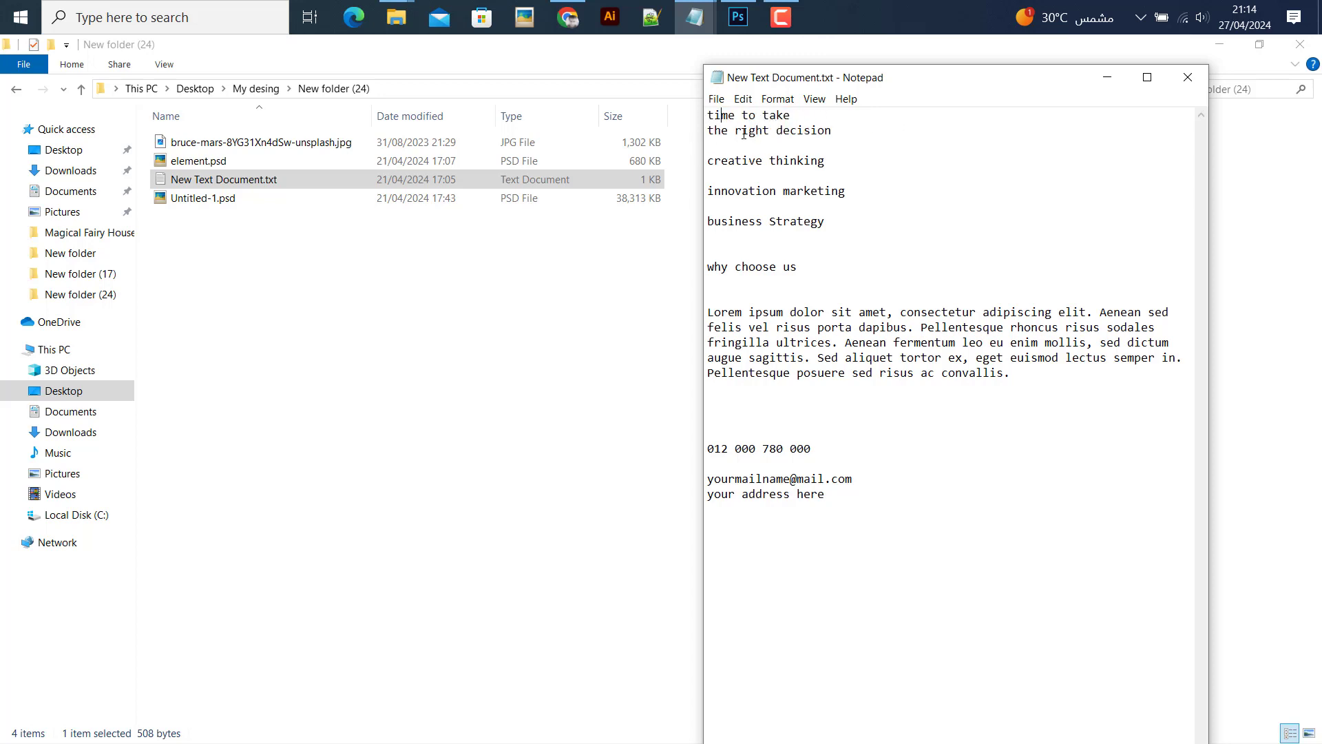
{"action": "left_click_drag", "start_coordinate": [839, 131], "coordinate": [704, 116]}
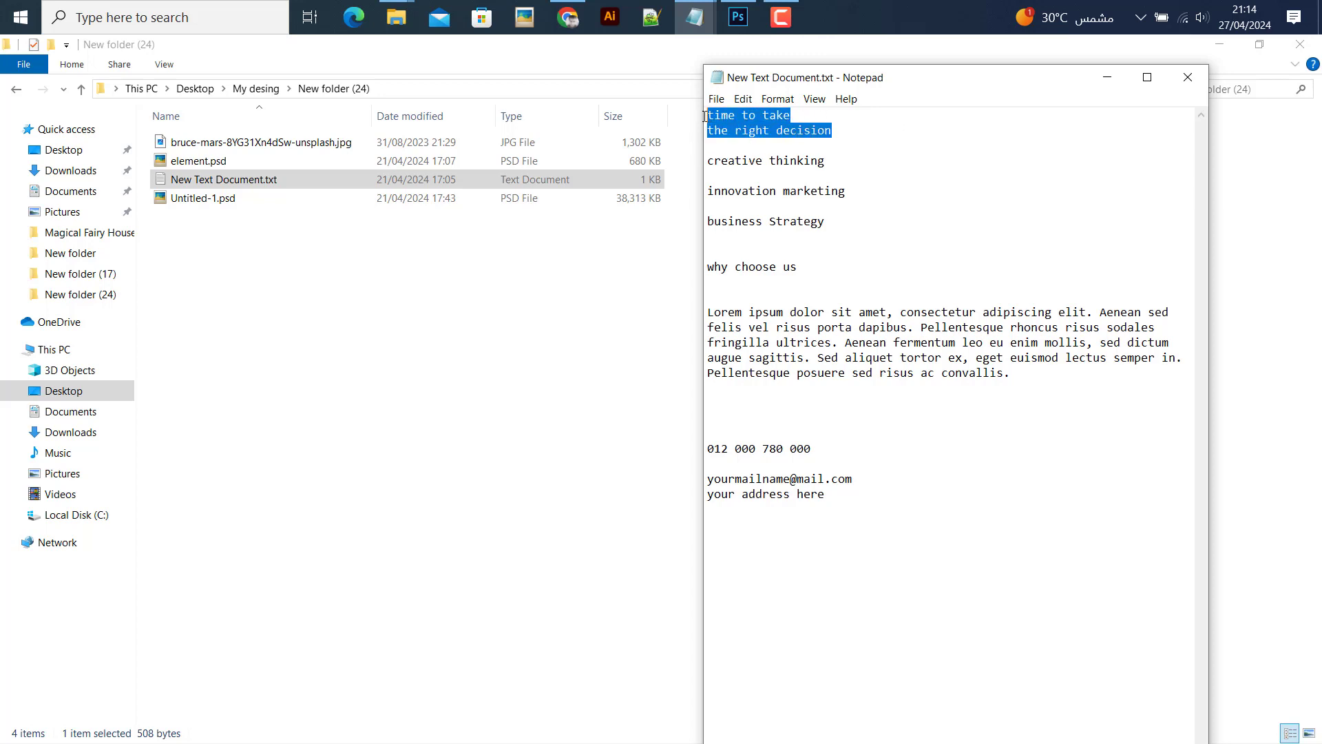
- Minimize Notepad and return to the flyer in Photoshop
{"action": "left_click", "coordinate": [1107, 77]}
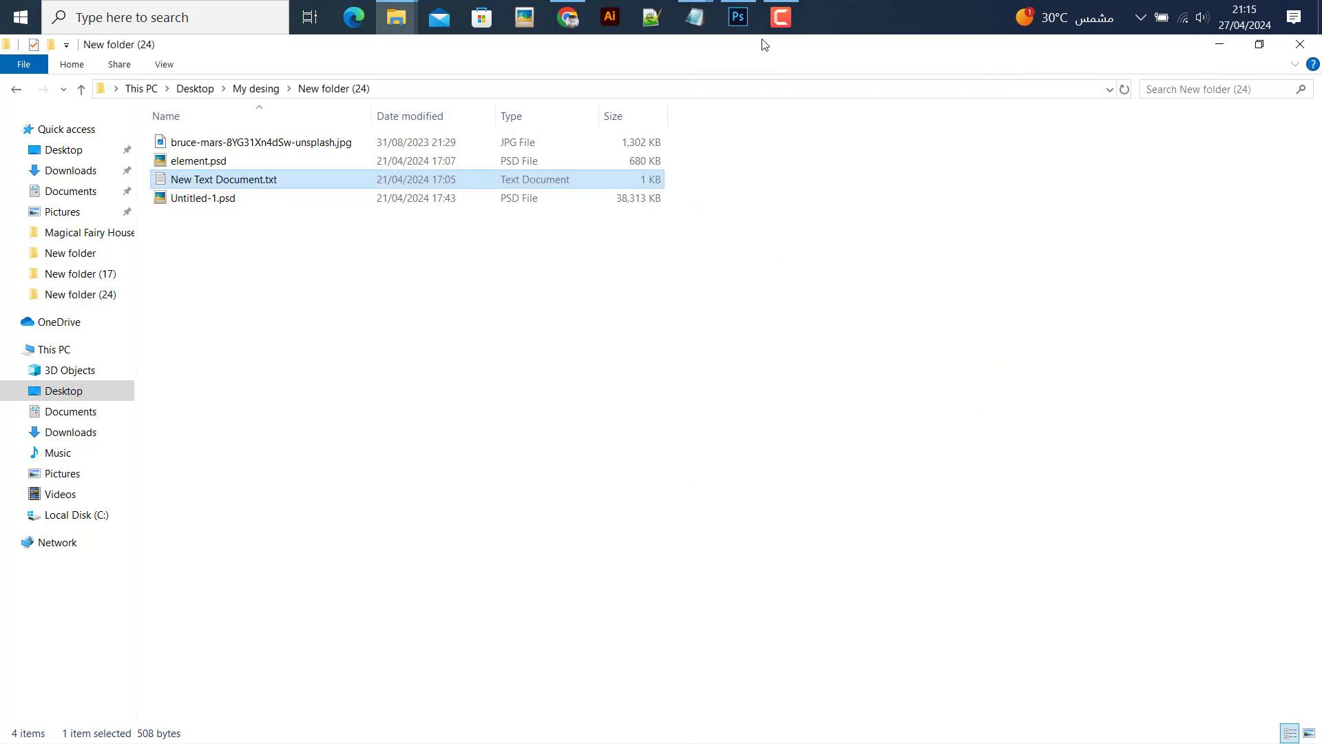
{"action": "left_click", "coordinate": [738, 19]}
{"action": "left_click", "coordinate": [39, 236]}
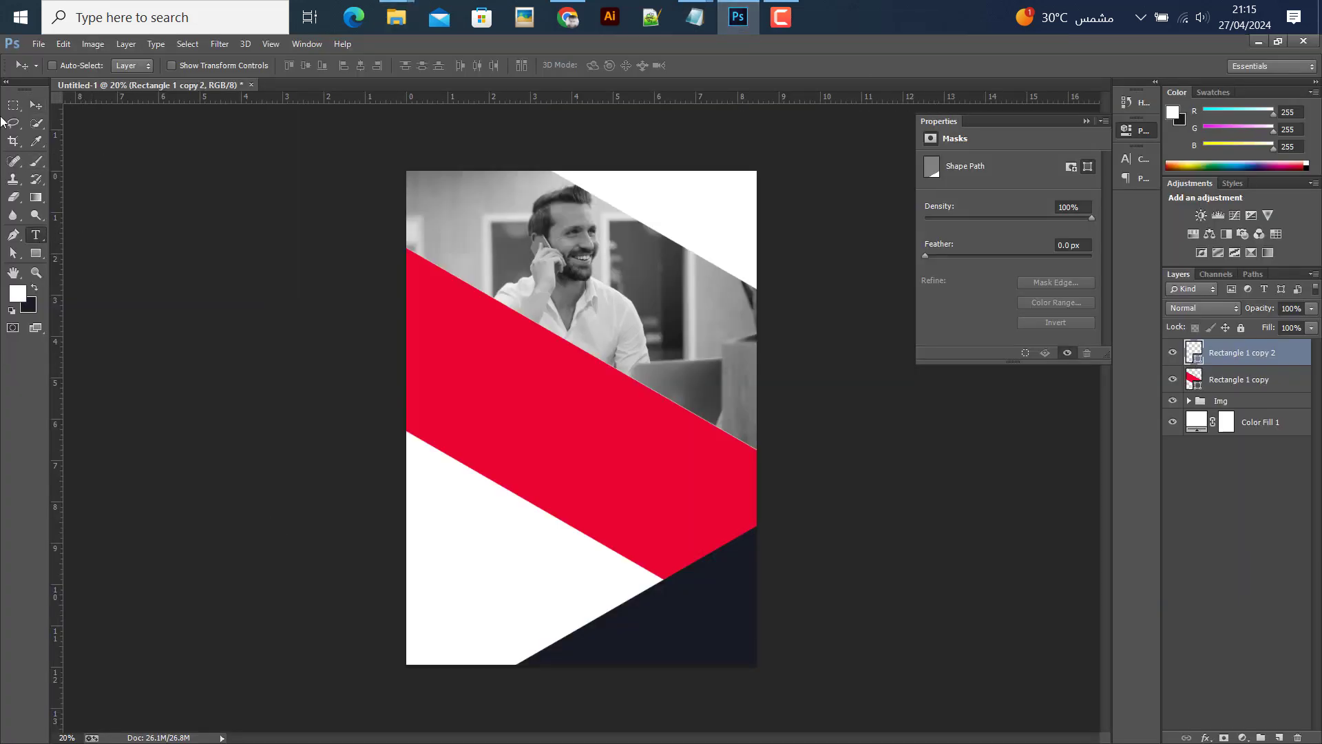
- Paste 'TIME TO TAKE THE RIGHT DECISION' as new text and drag it onto the red band
{"action": "left_click", "coordinate": [442, 340]}
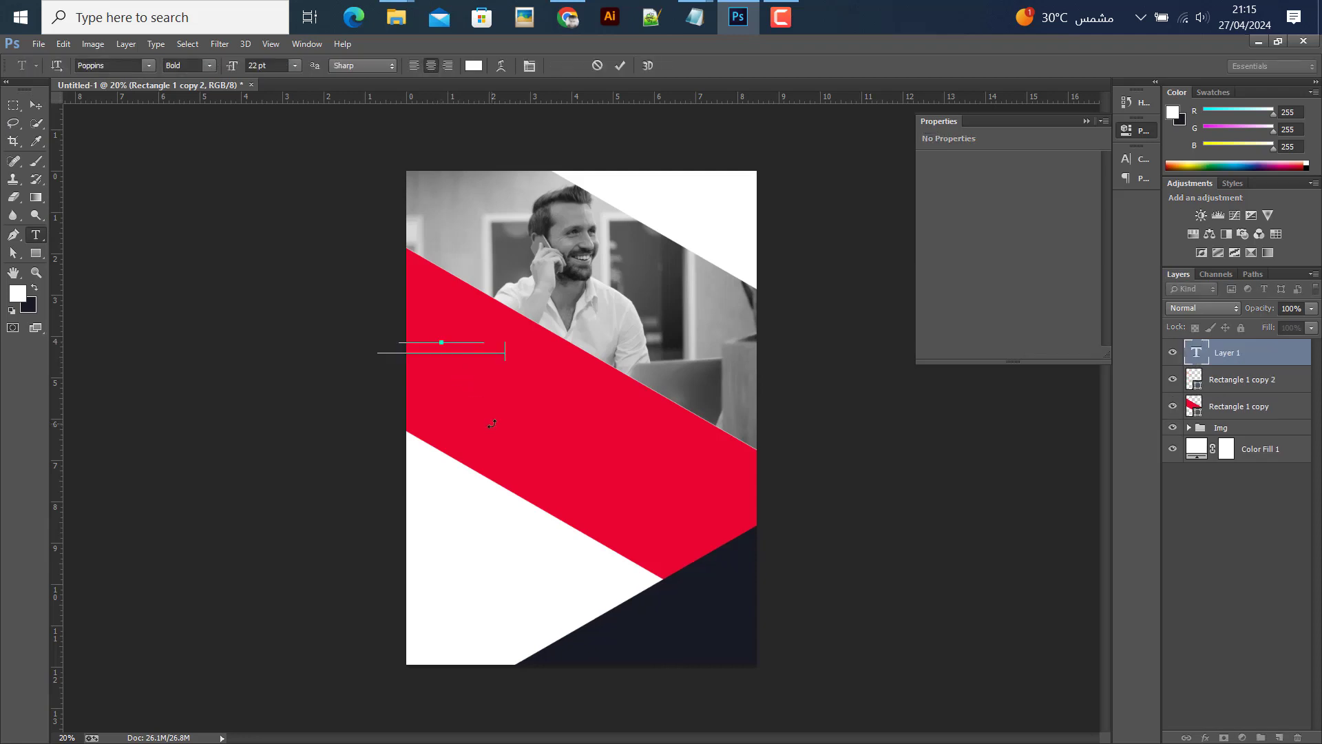
{"action": "key", "text": "ctrl+v"}
{"action": "left_click", "coordinate": [36, 105]}
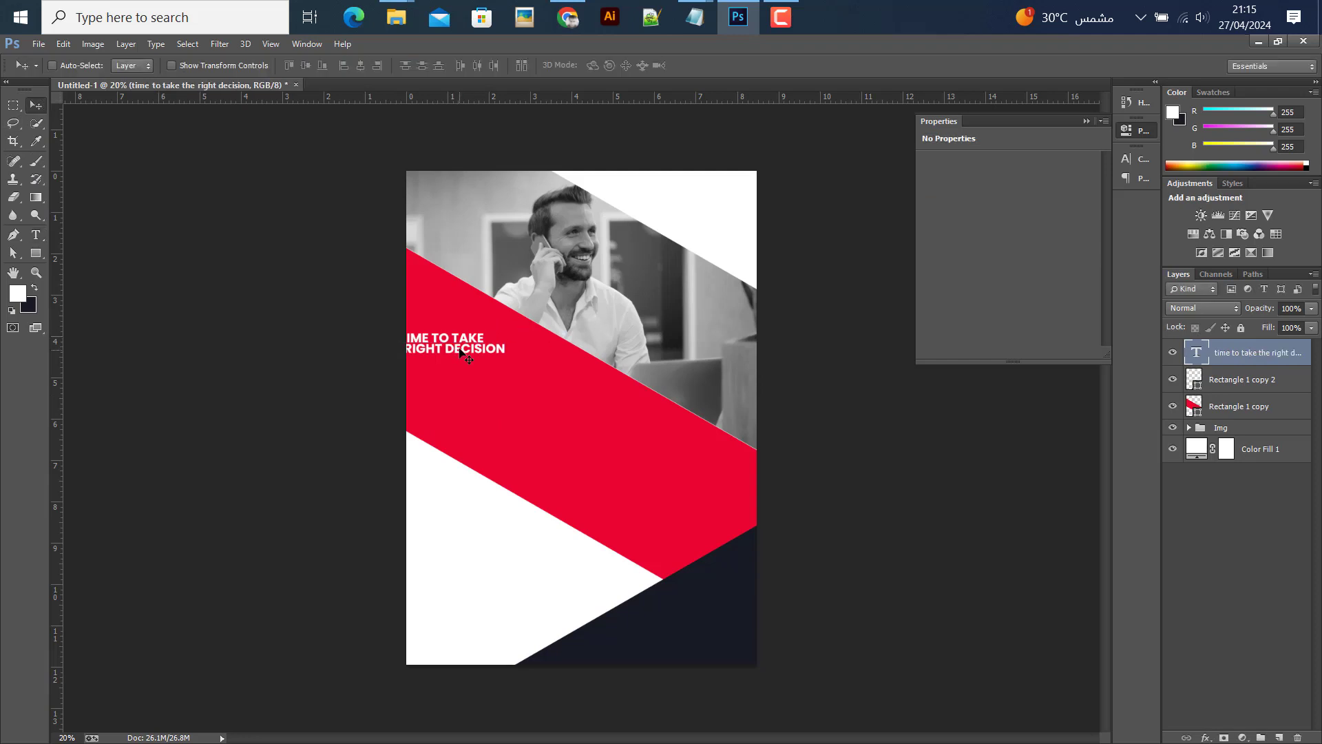
{"action": "left_click_drag", "start_coordinate": [463, 352], "coordinate": [511, 379]}
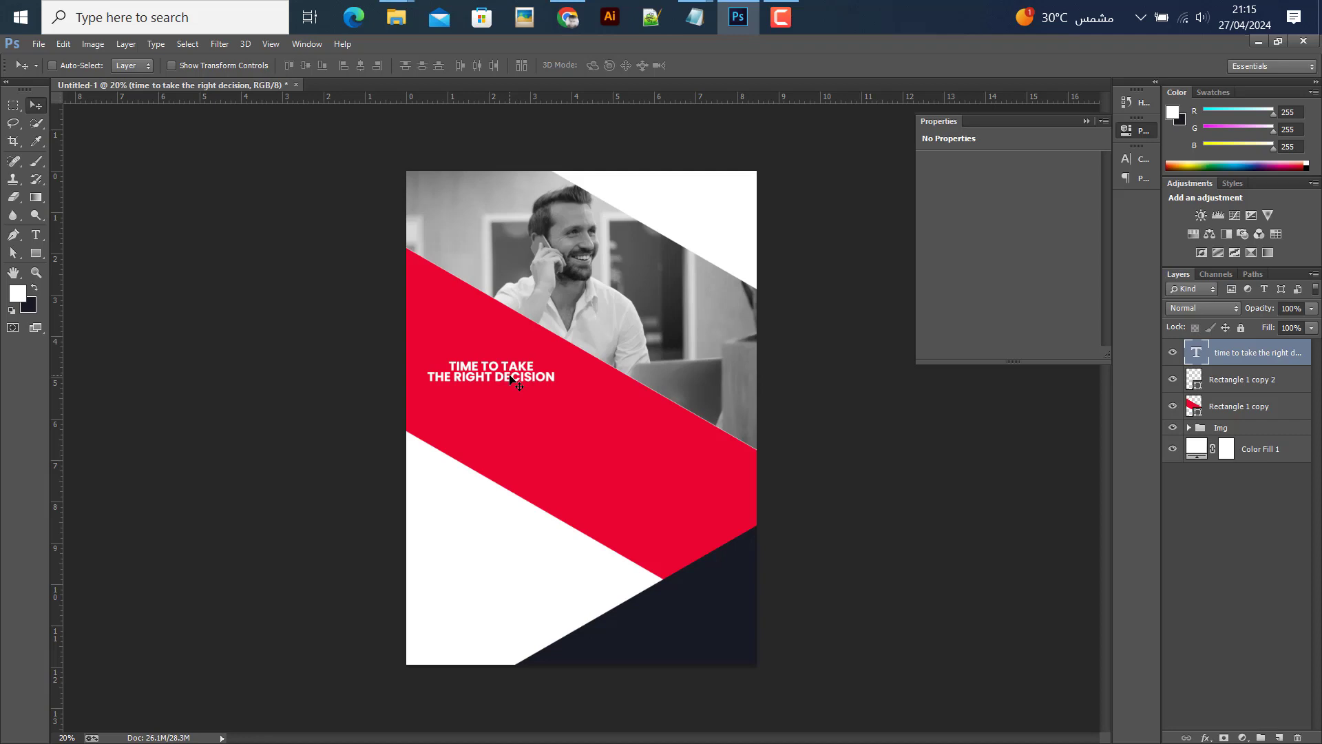
{"action": "scroll", "coordinate": [485, 413], "scroll_direction": "up", "scroll_amount": 1}
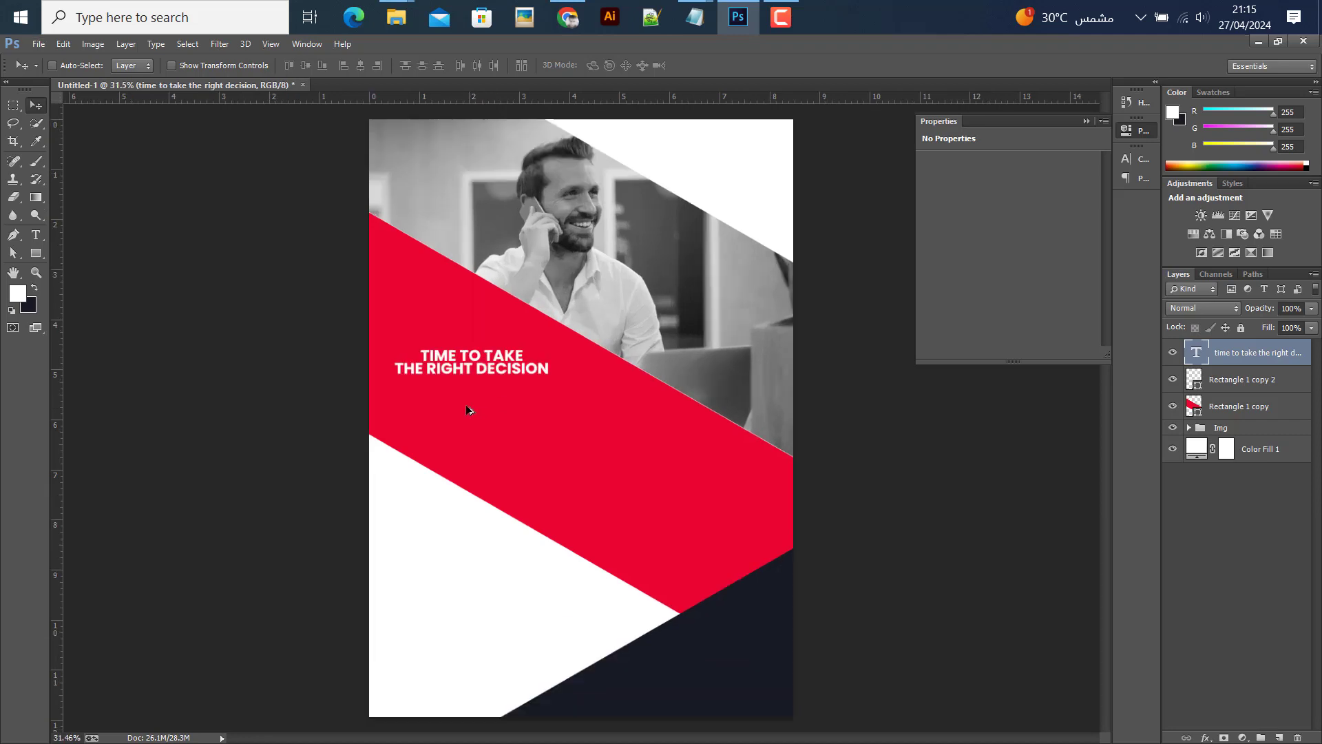
{"action": "scroll", "coordinate": [467, 408], "scroll_direction": "up", "scroll_amount": 1}
- Left-align the heading, breaking lines after TIME and before DECISION and removing a stray #
{"action": "double_click", "coordinate": [1197, 356]}
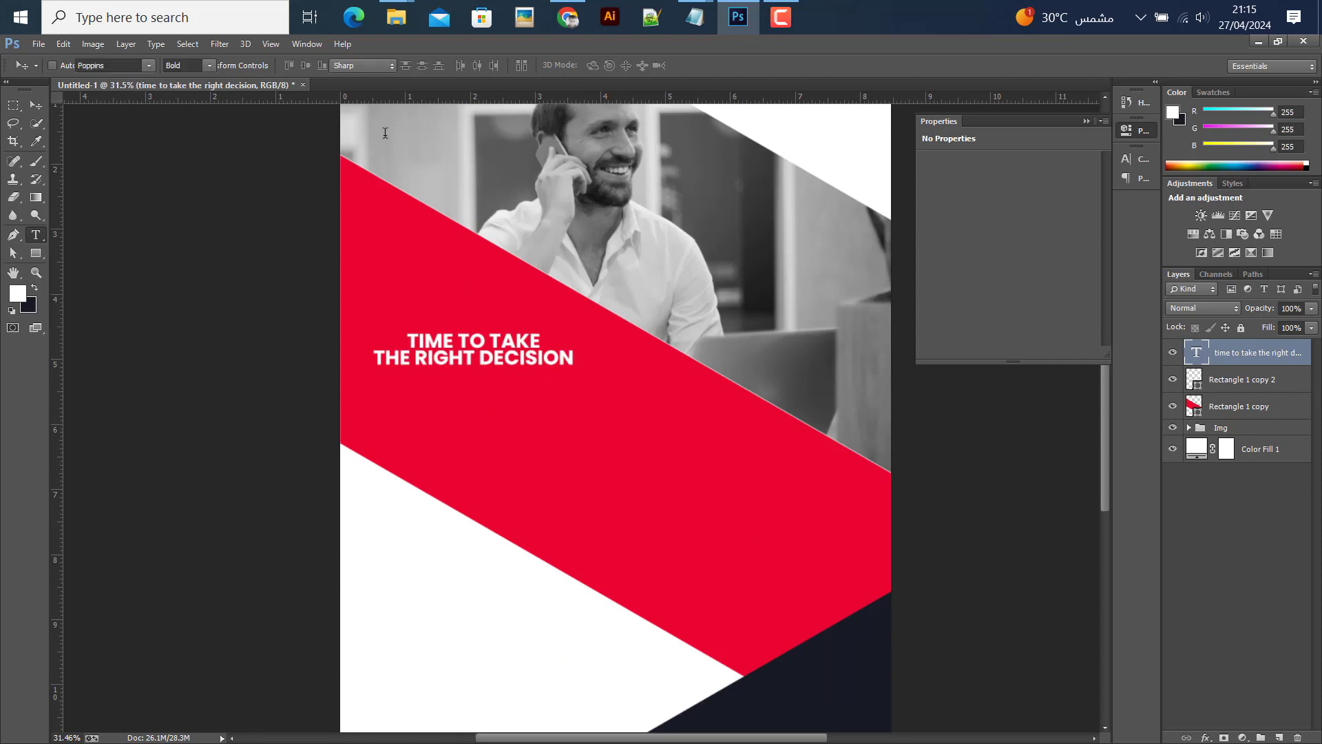
{"action": "left_click", "coordinate": [413, 66]}
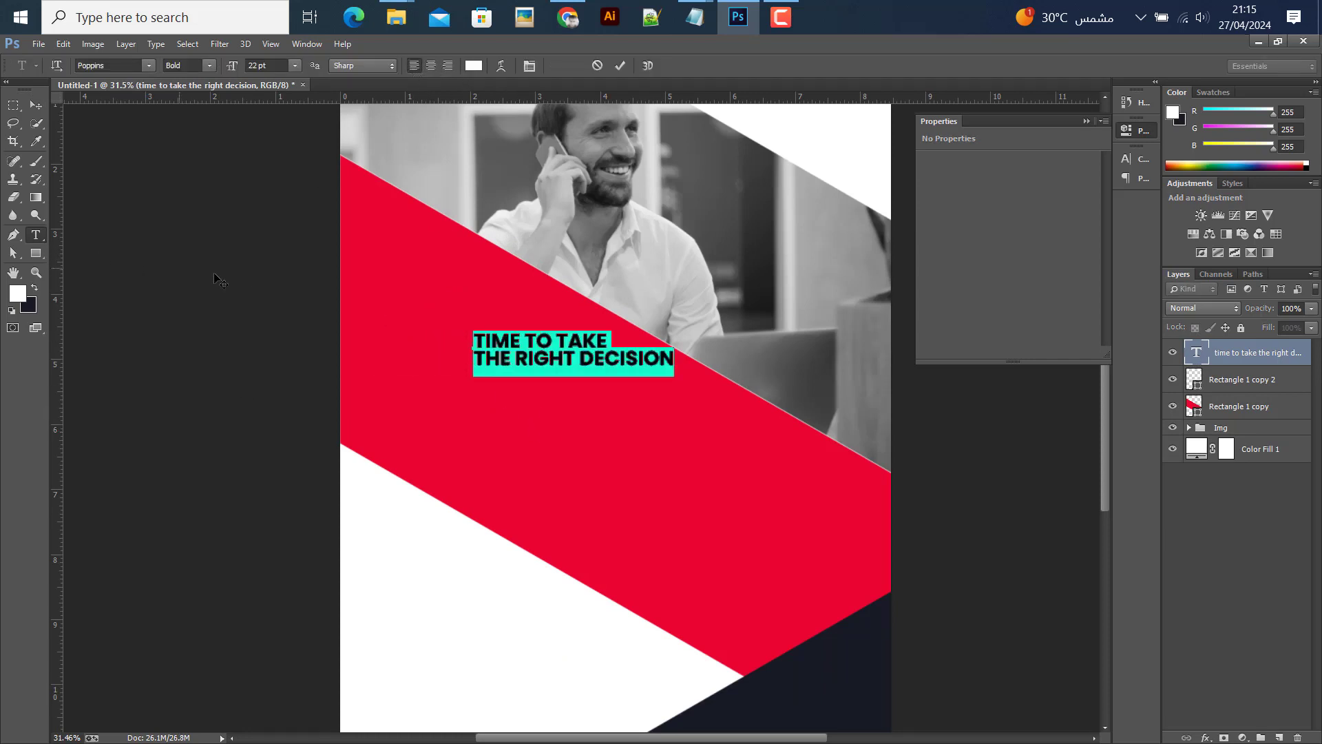
{"action": "left_click", "coordinate": [528, 337]}
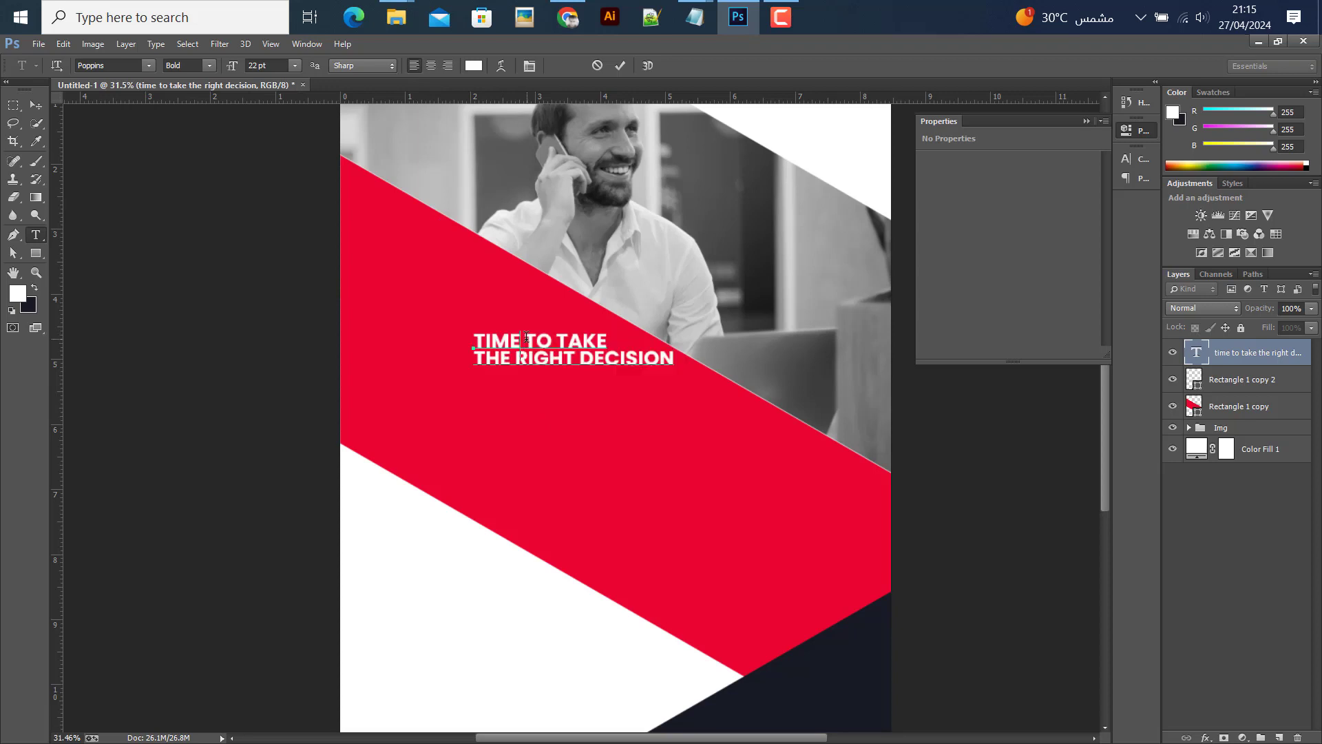
{"action": "key", "text": "Return"}
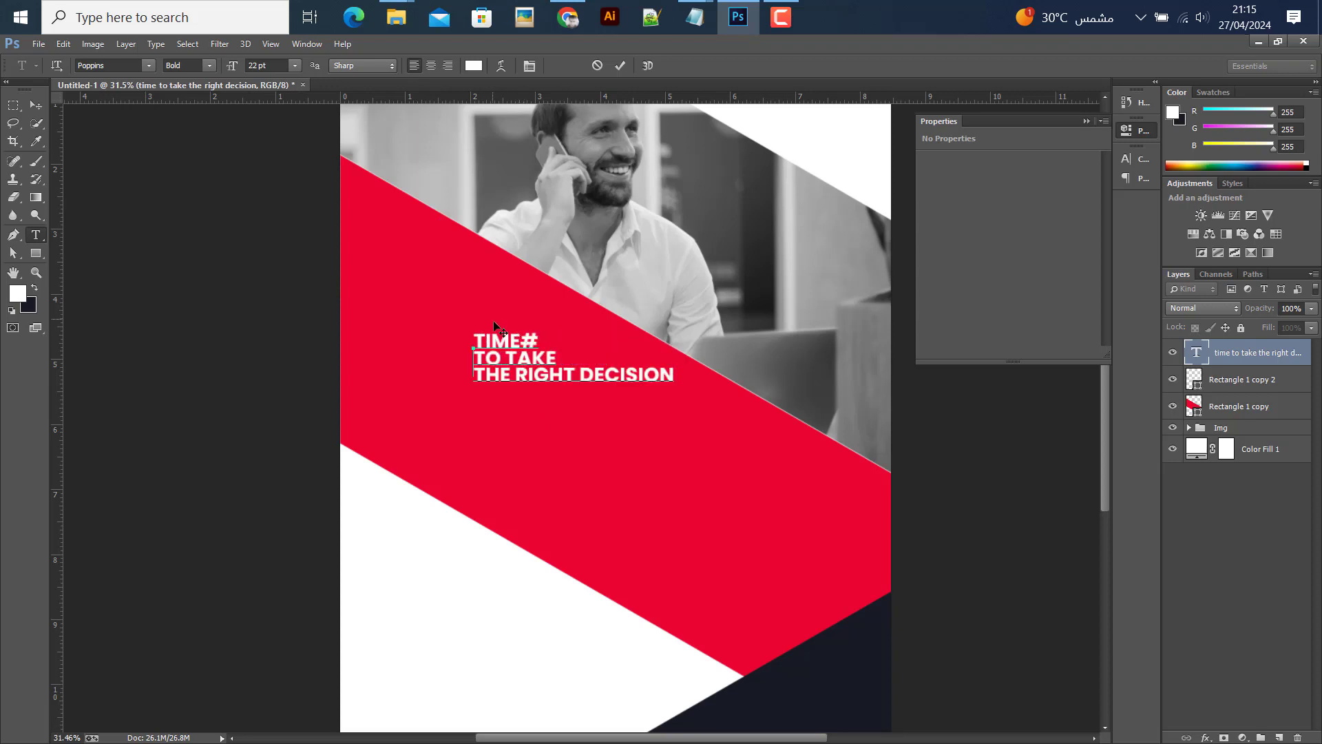
{"action": "key", "text": "Delete"}
{"action": "key", "text": "Return"}
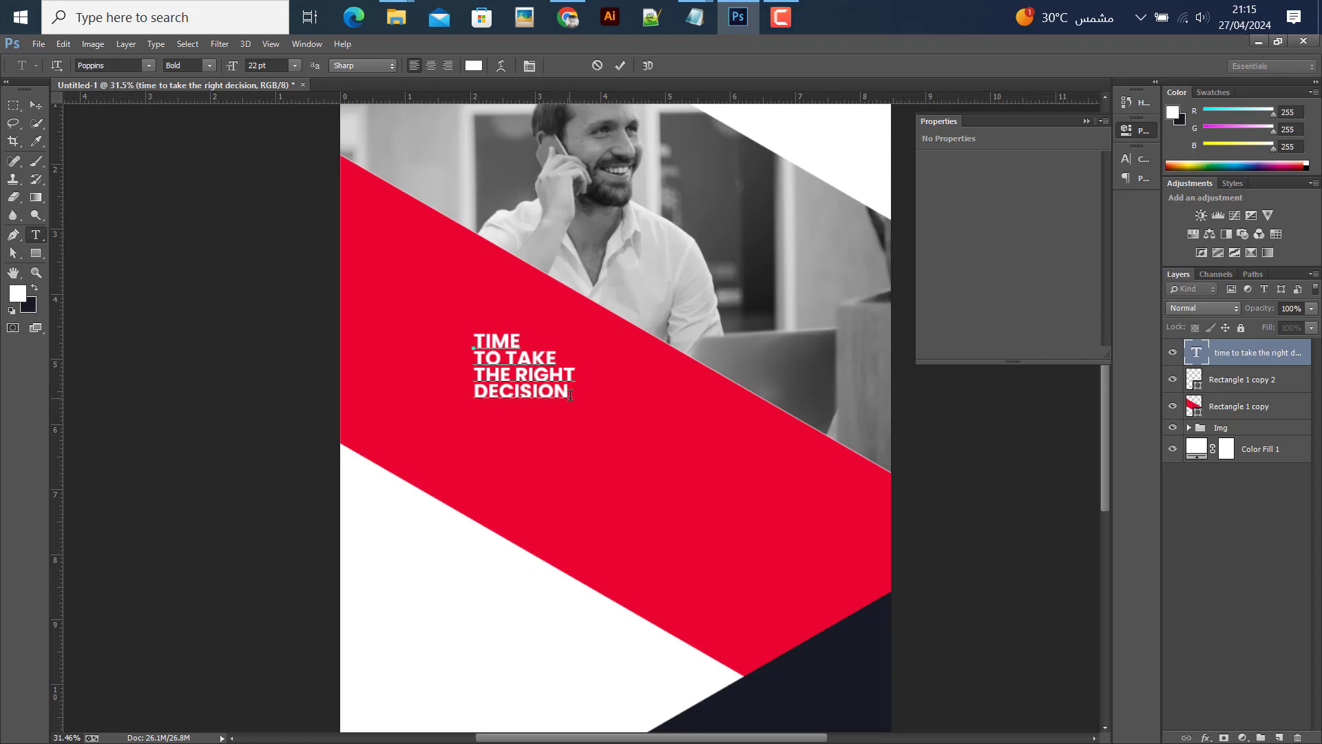
- Set the word DECISION to 30 pt
{"action": "left_click_drag", "start_coordinate": [569, 395], "coordinate": [474, 394]}
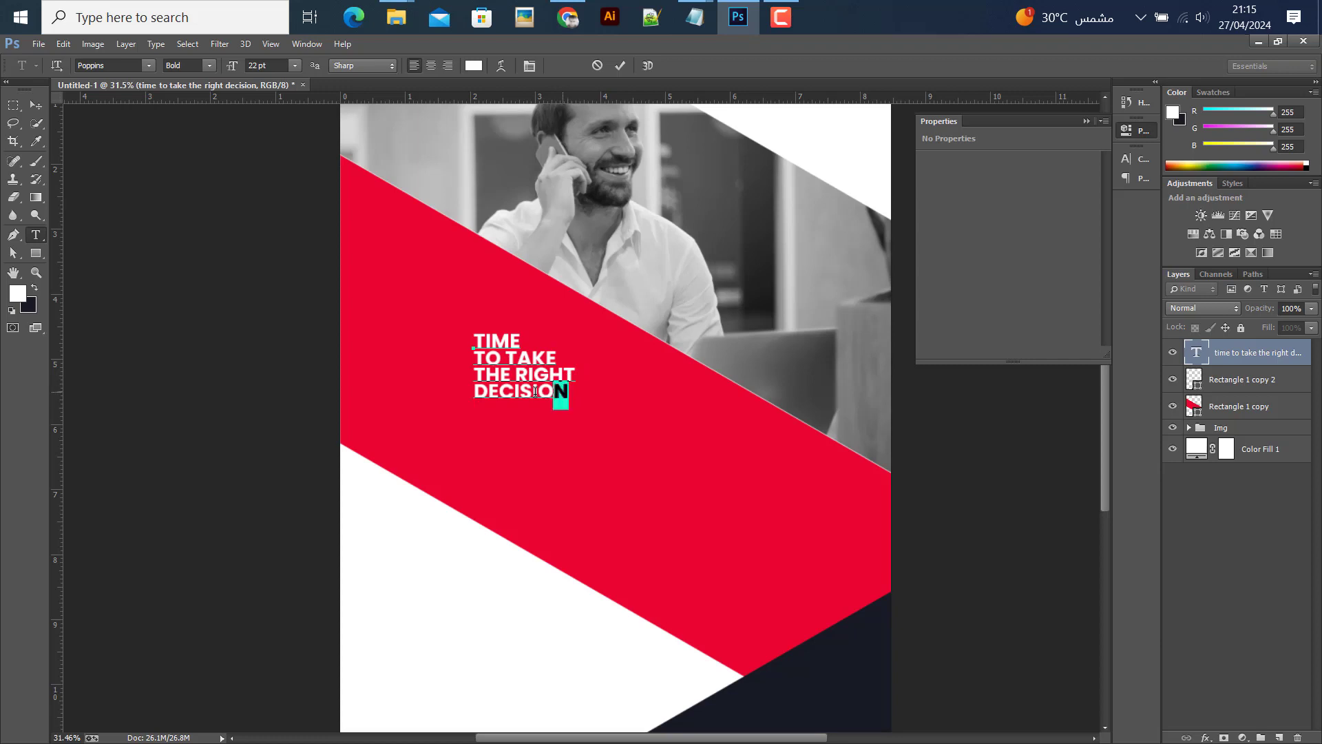
{"action": "left_click", "coordinate": [1135, 159]}
{"action": "left_click", "coordinate": [1020, 187]}
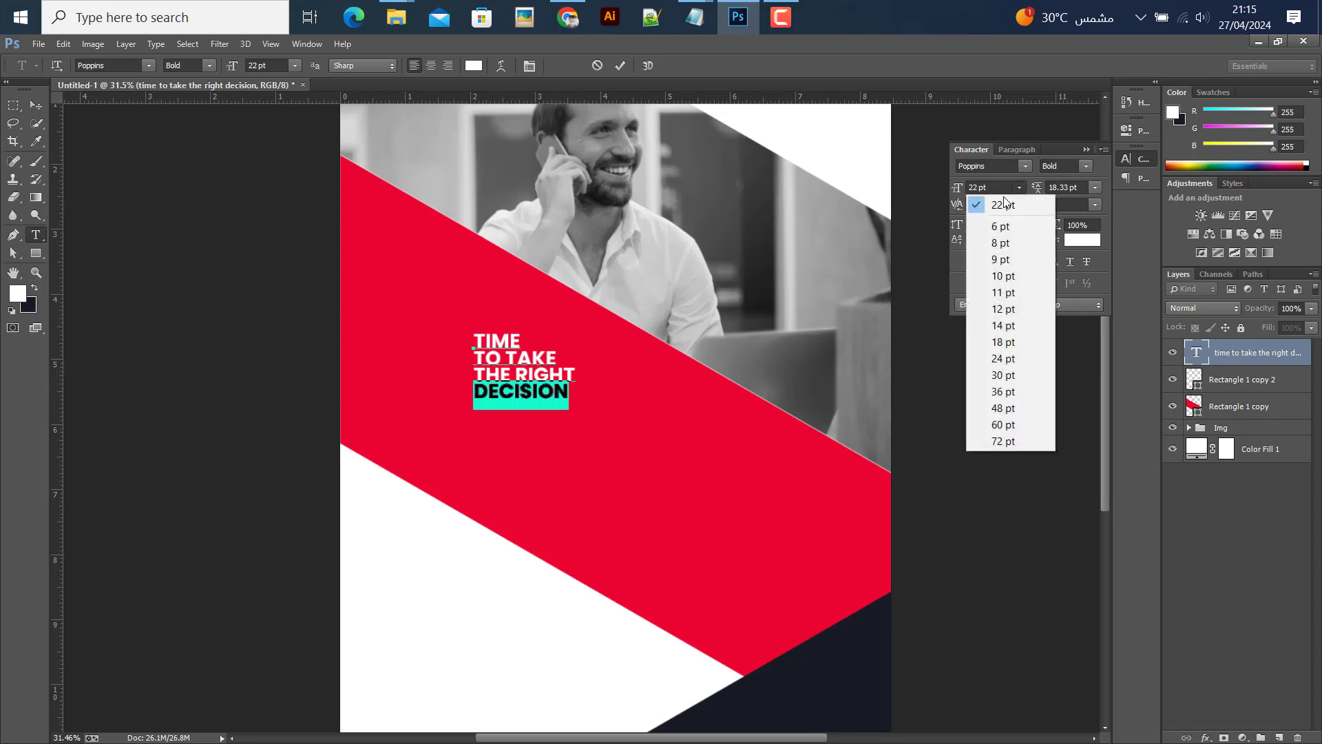
{"action": "left_click", "coordinate": [1007, 393]}
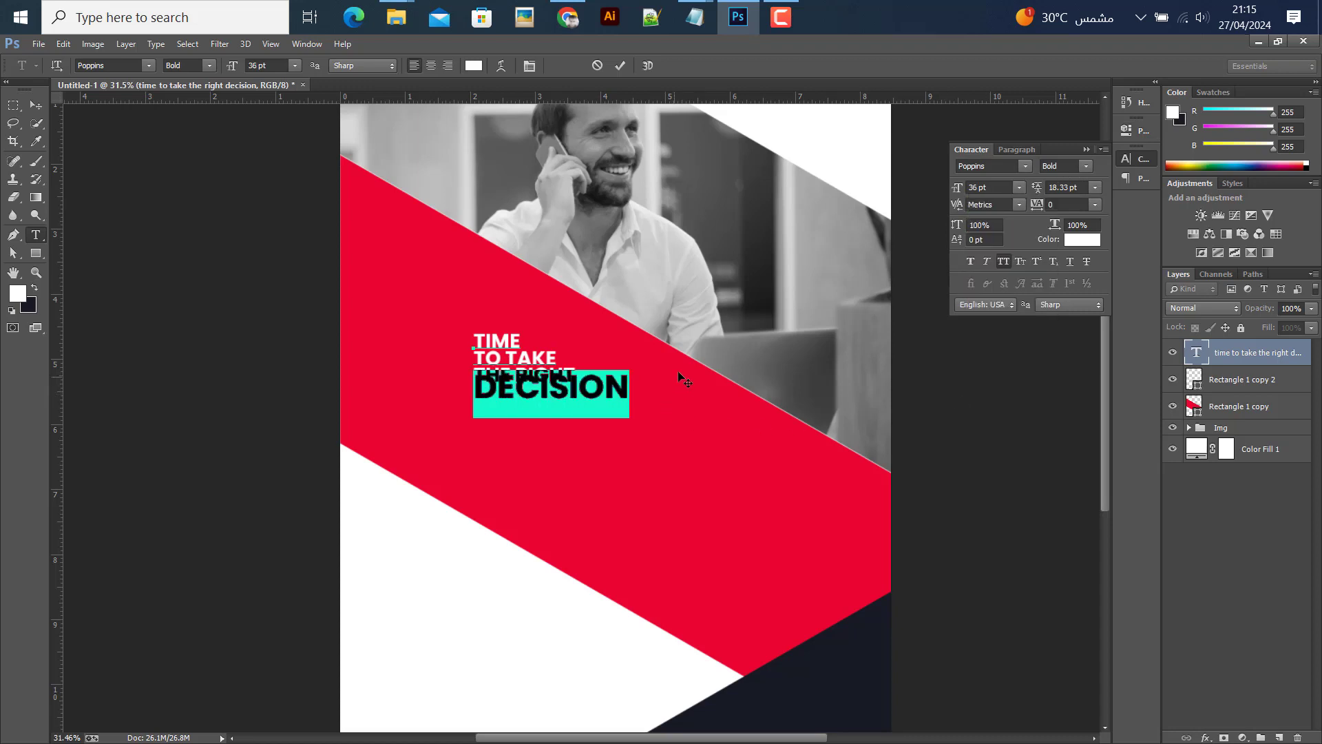
{"action": "double_click", "coordinate": [978, 185]}
{"action": "type", "text": "30"}
{"action": "key", "text": "Return"}
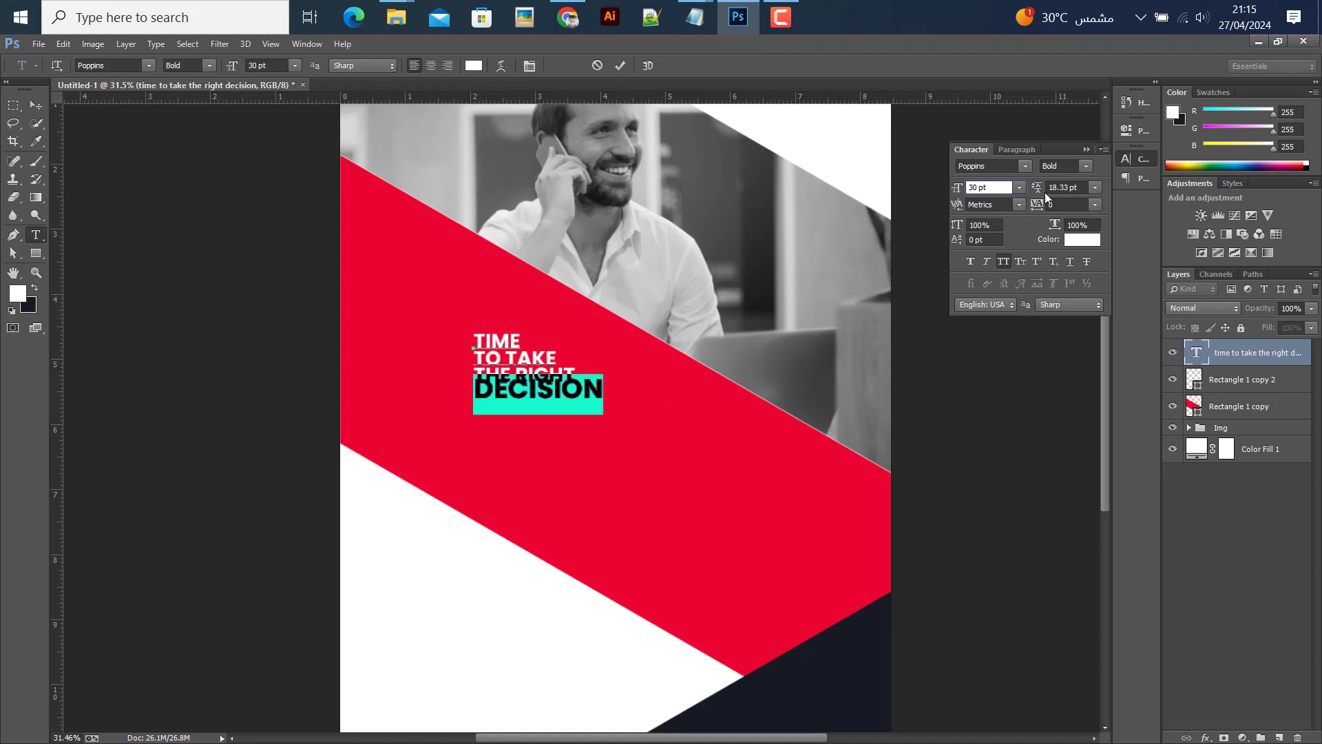
- Set the heading's line spacing to 26 pt and commit the text
{"action": "left_click", "coordinate": [1094, 188]}
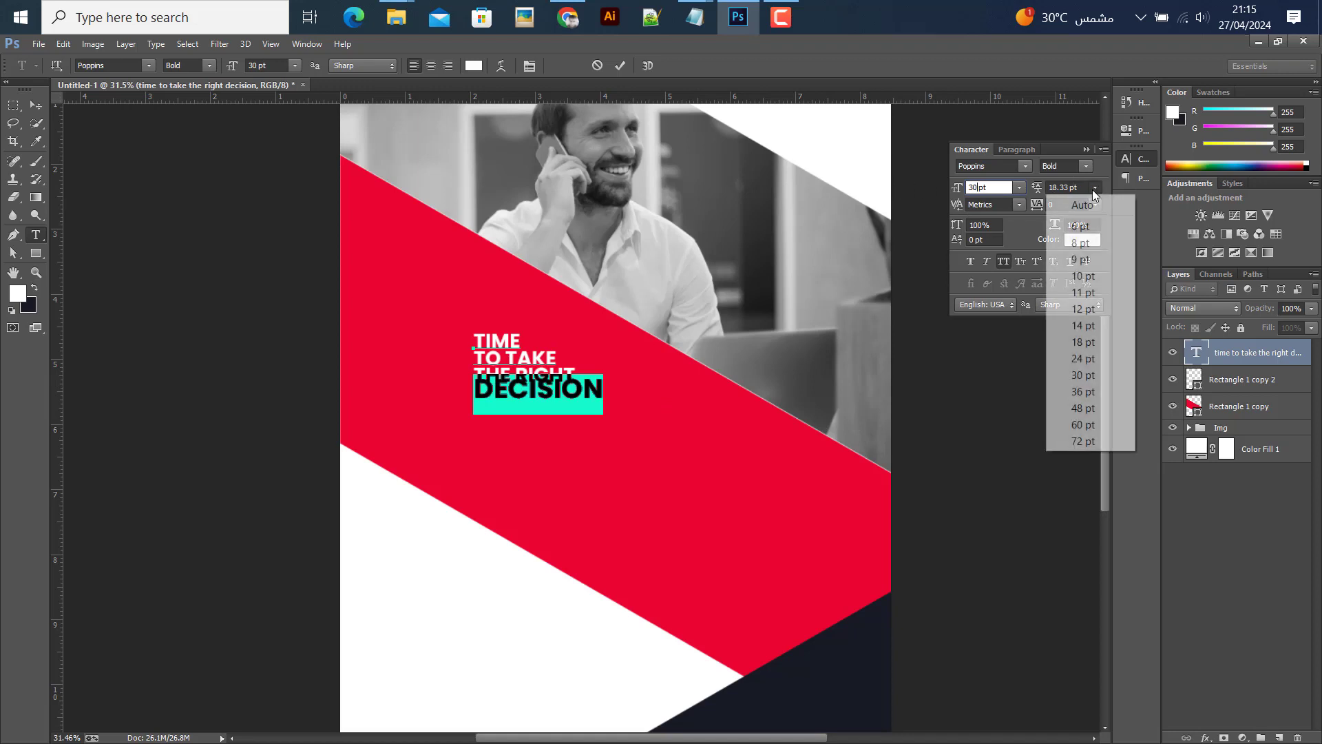
{"action": "left_click", "coordinate": [1079, 351]}
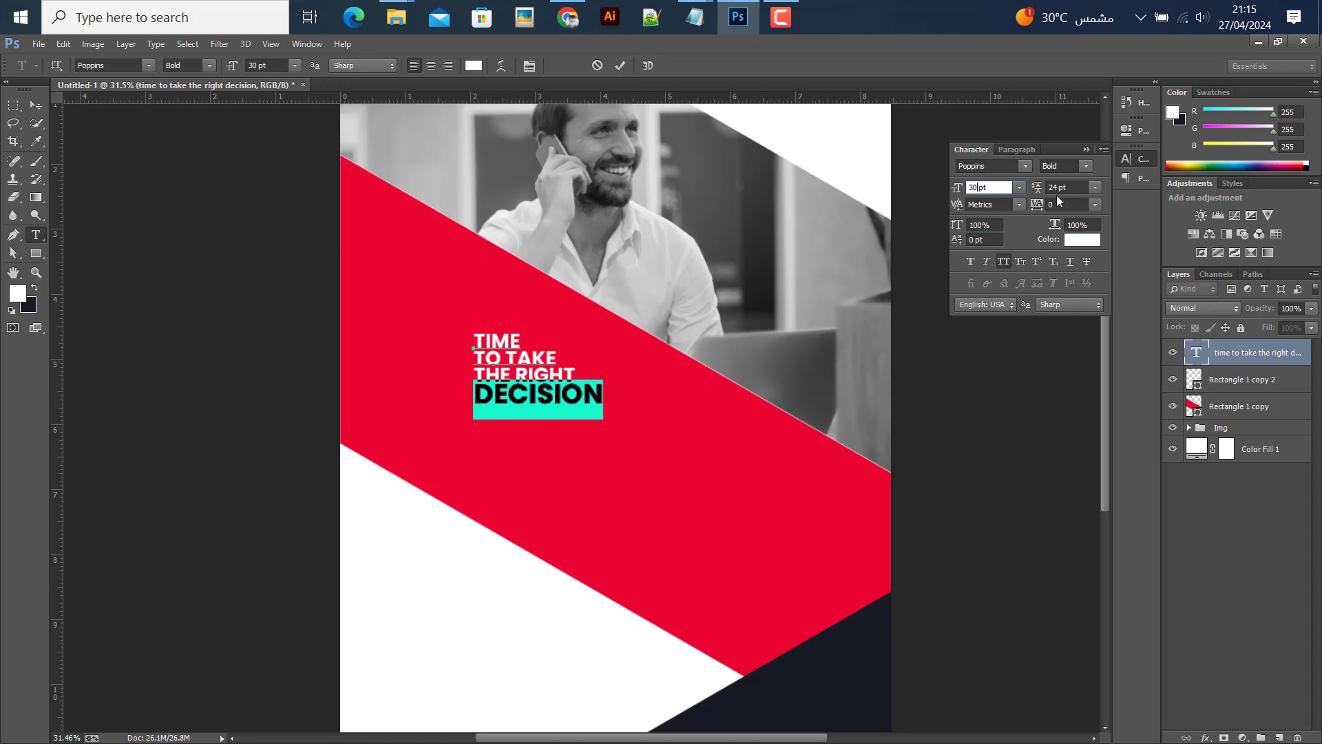
{"action": "double_click", "coordinate": [1055, 187]}
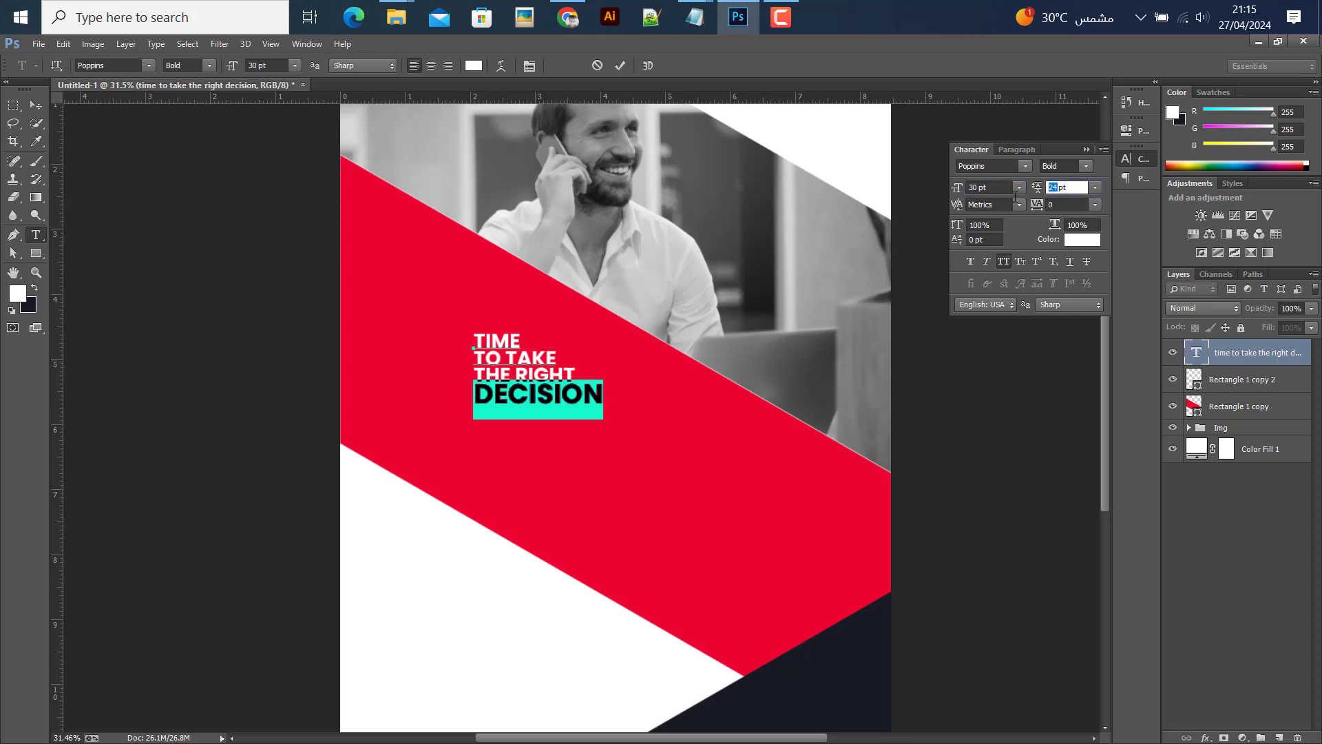
{"action": "type", "text": "30"}
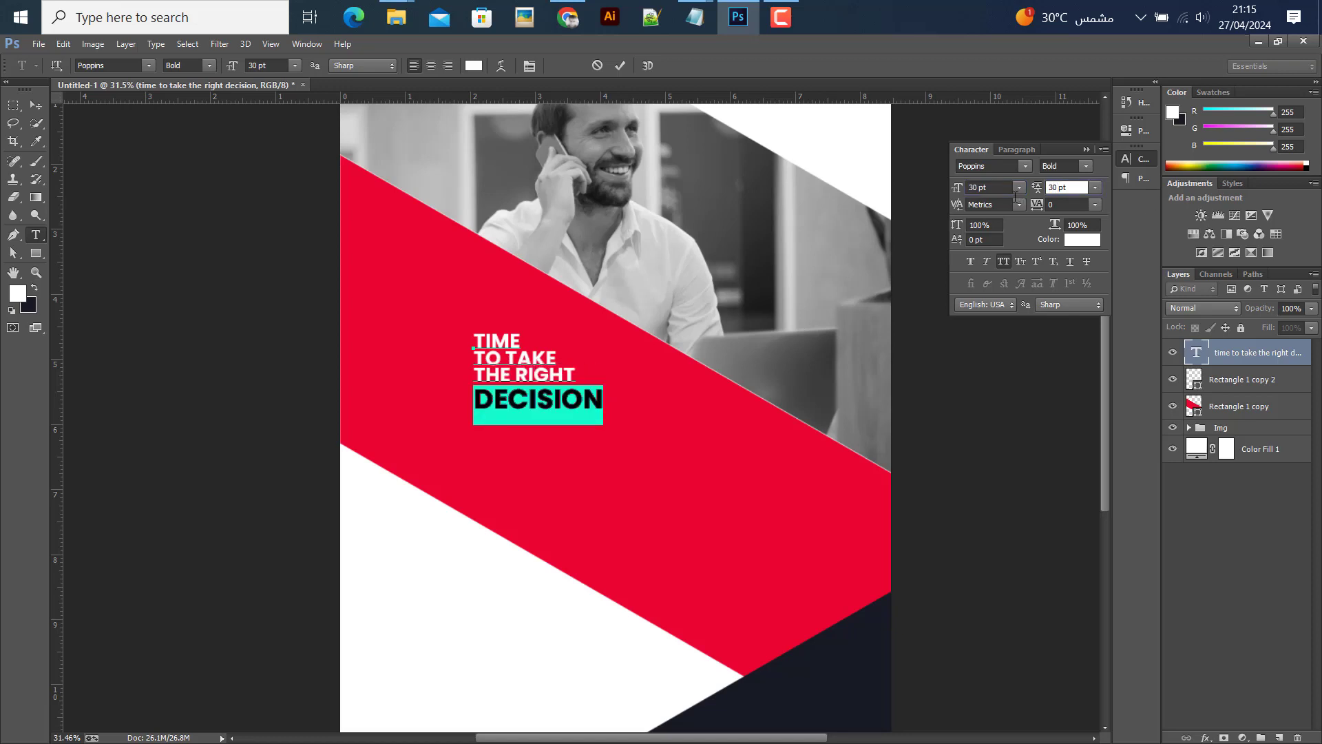
{"action": "key", "text": "Down"}
{"action": "key", "text": "Down"}
{"action": "key", "text": "Down"}
{"action": "key", "text": "Down"}
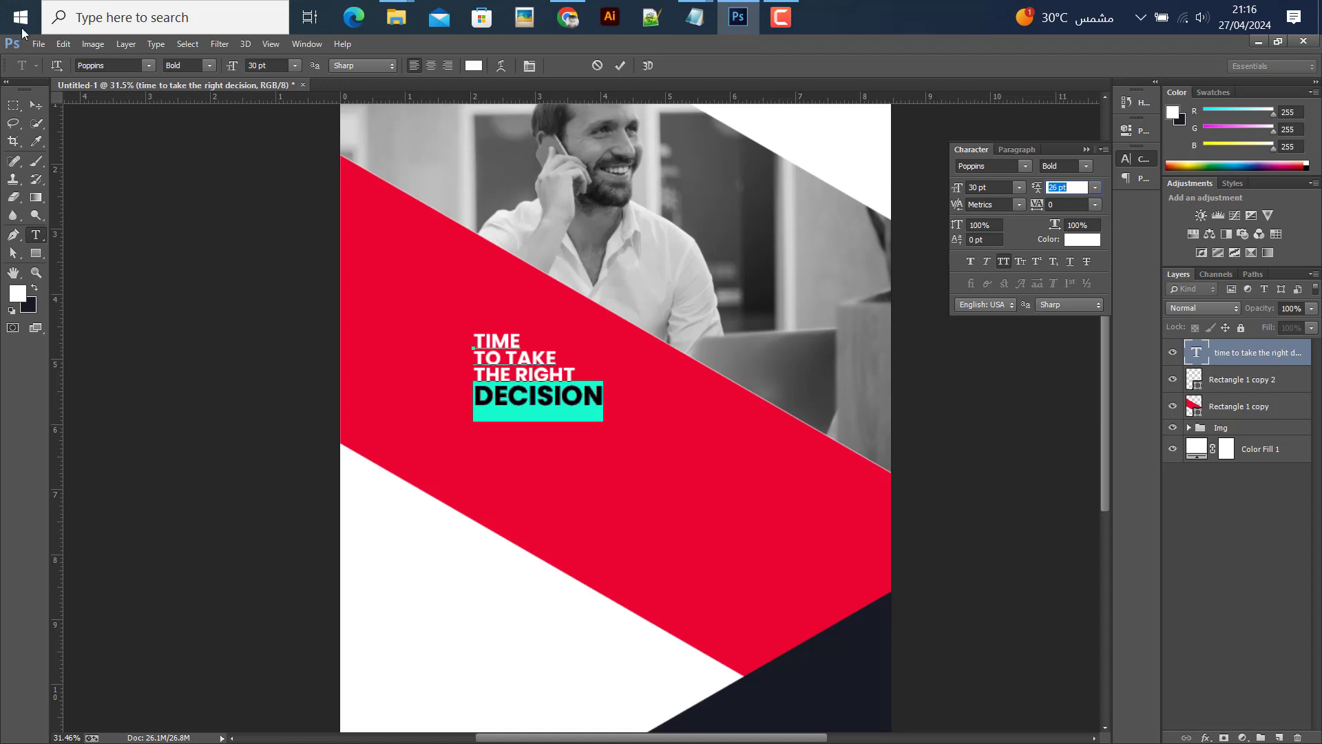
{"action": "left_click", "coordinate": [39, 104]}
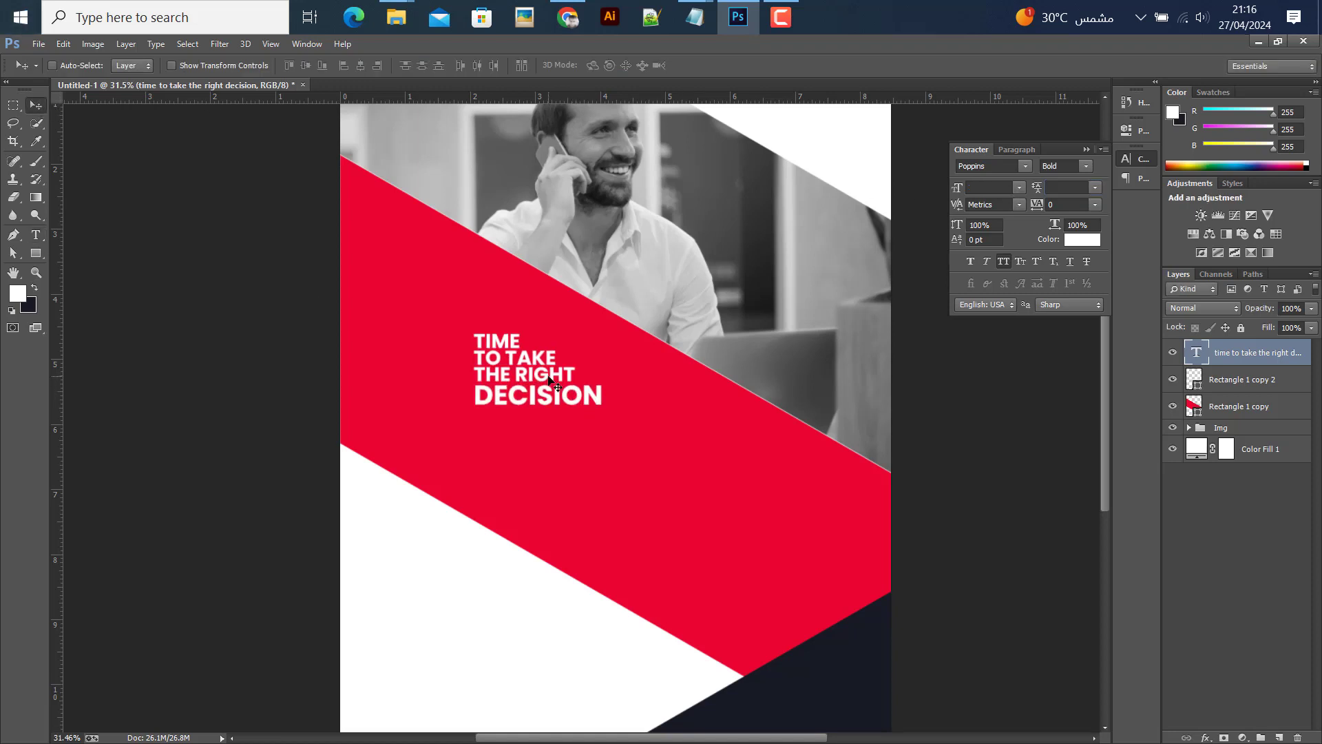
- Move the headline up-left and enlarge it to about 152%
{"action": "left_click_drag", "start_coordinate": [549, 379], "coordinate": [452, 340]}
{"action": "key", "text": "ctrl+;"}
{"action": "key", "text": "ctrl+t"}
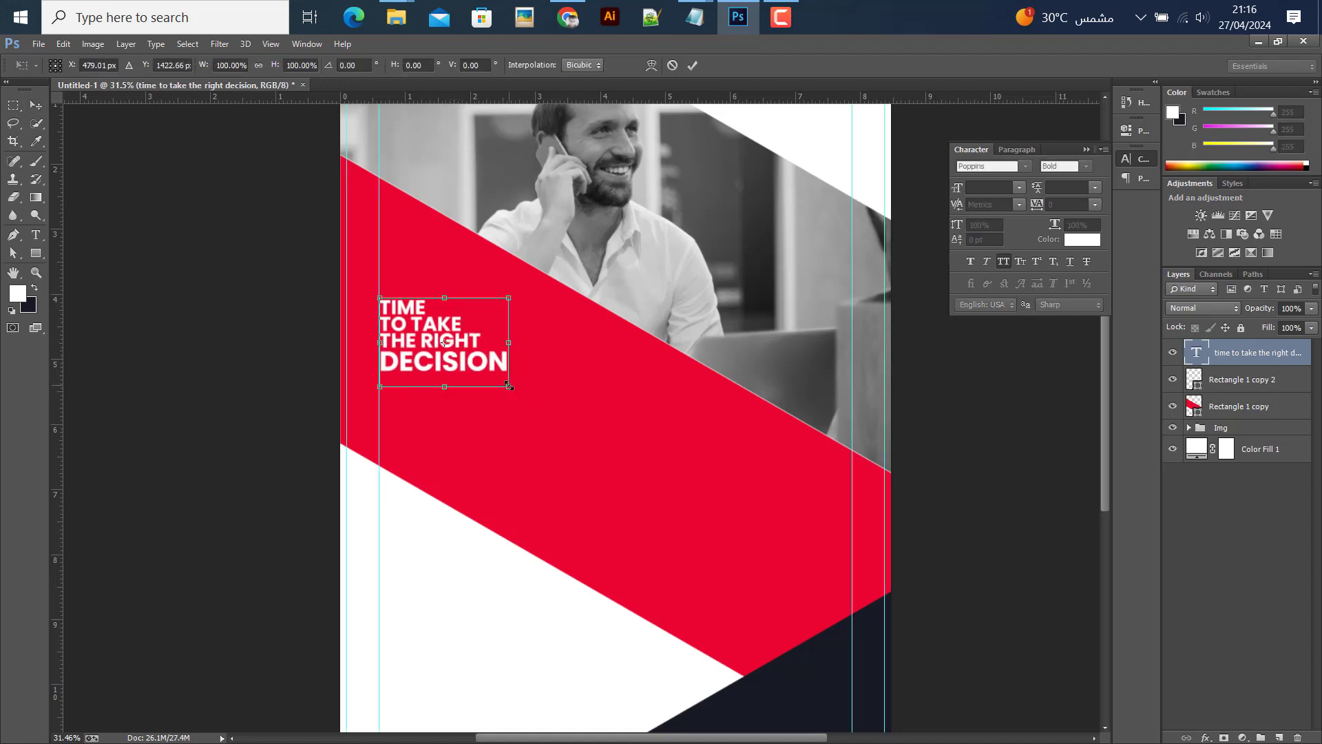
{"action": "left_click_drag", "start_coordinate": [509, 386], "coordinate": [575, 433]}
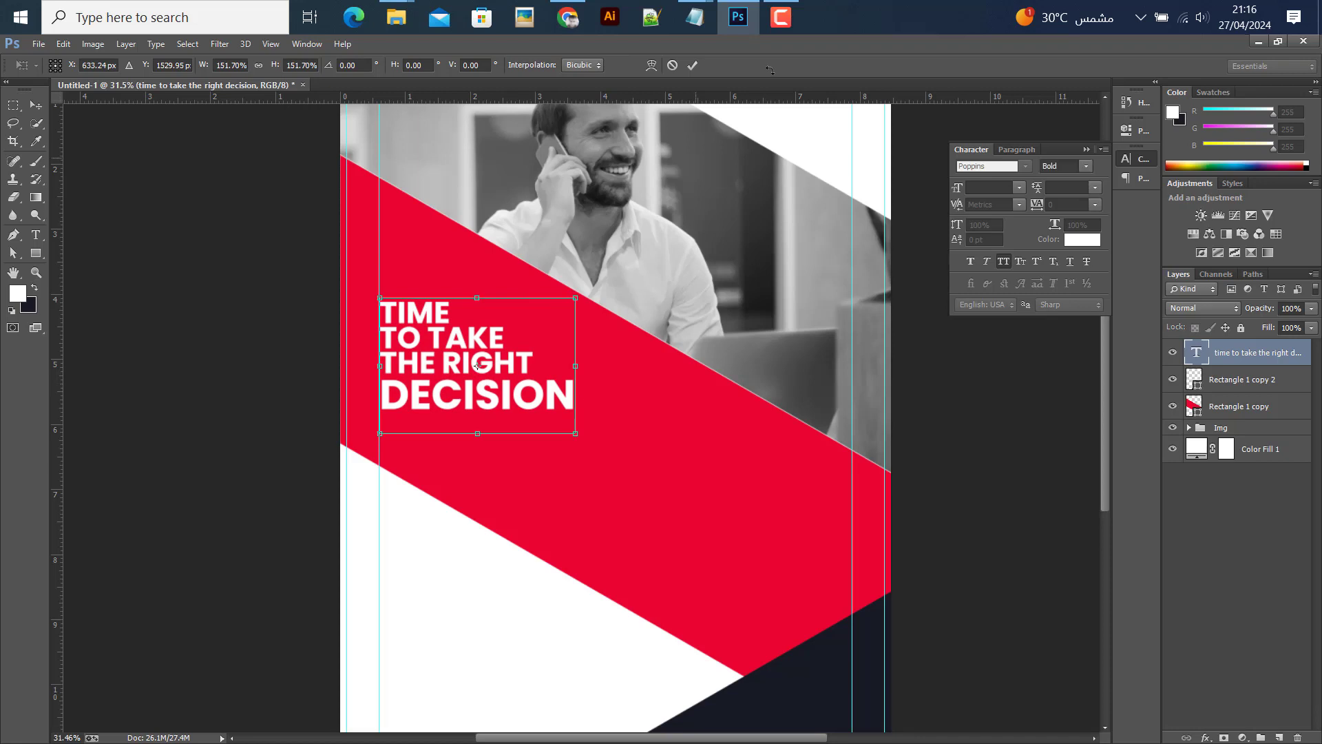
{"action": "key", "text": "Return"}
{"action": "left_click_drag", "start_coordinate": [491, 367], "coordinate": [490, 375]}
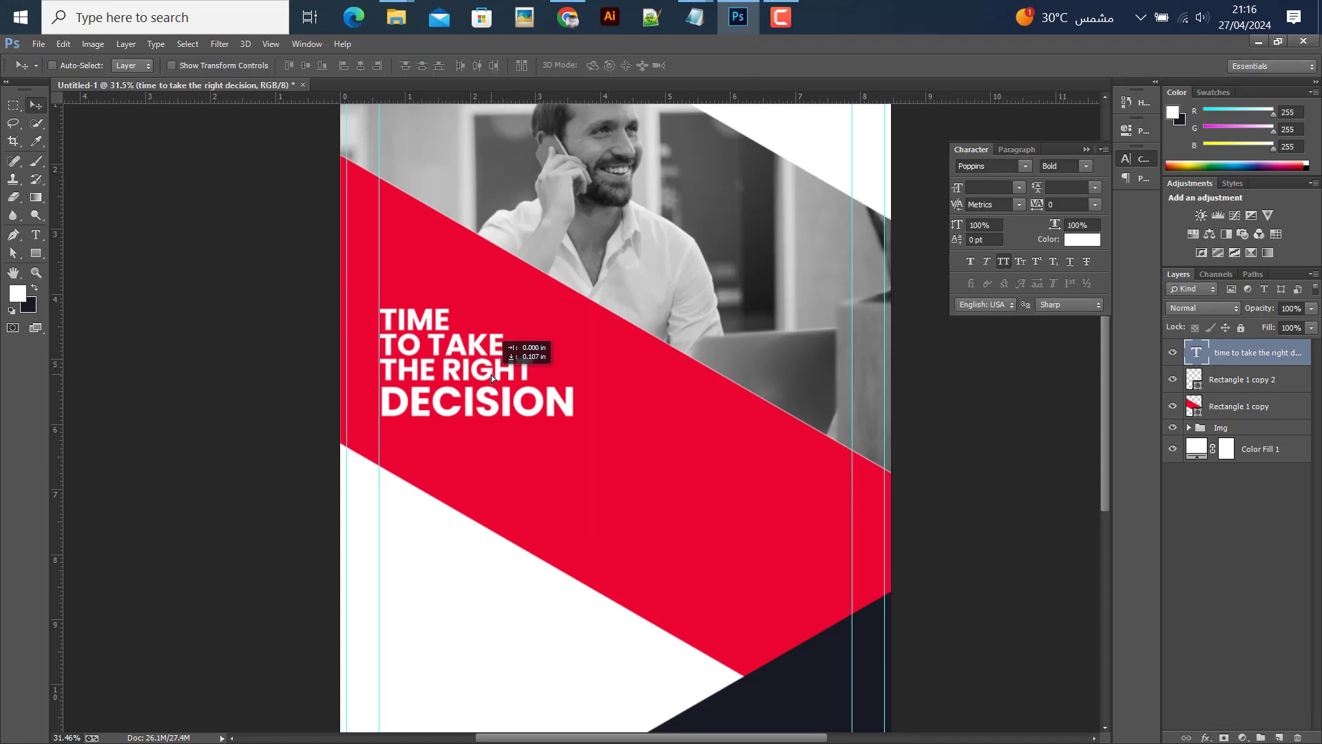
- Enlarge the headline a further 13%, nudge it into place, and hide the guides
{"action": "key", "text": "ctrl+t"}
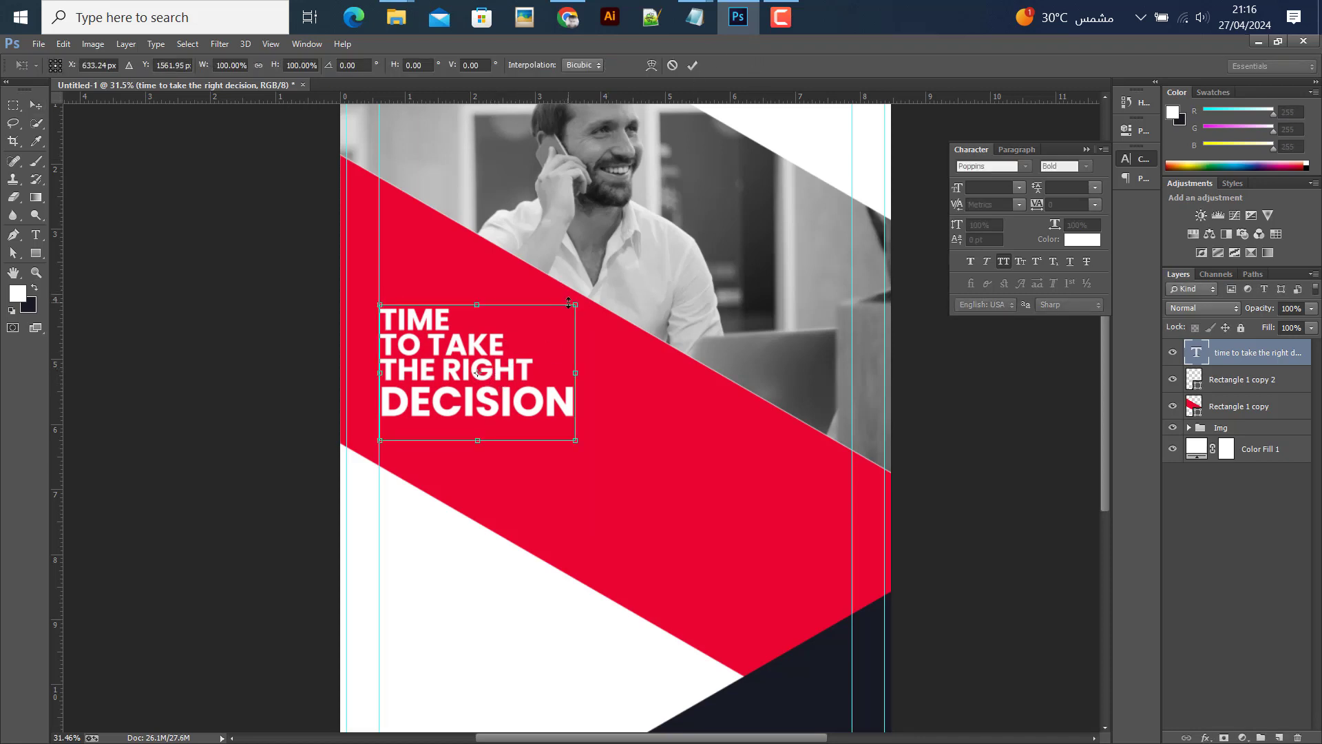
{"action": "left_click_drag", "start_coordinate": [569, 301], "coordinate": [595, 283]}
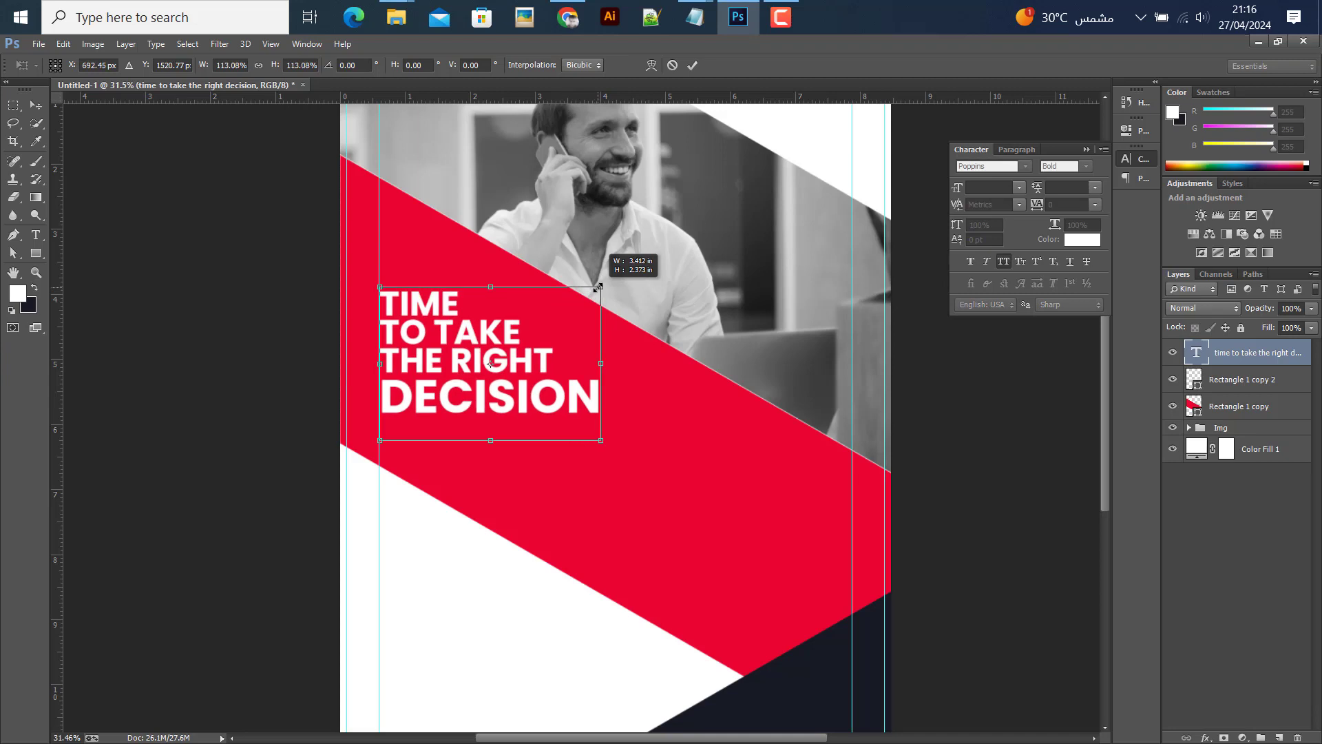
{"action": "left_click", "coordinate": [693, 65]}
{"action": "left_click_drag", "start_coordinate": [527, 354], "coordinate": [527, 357]}
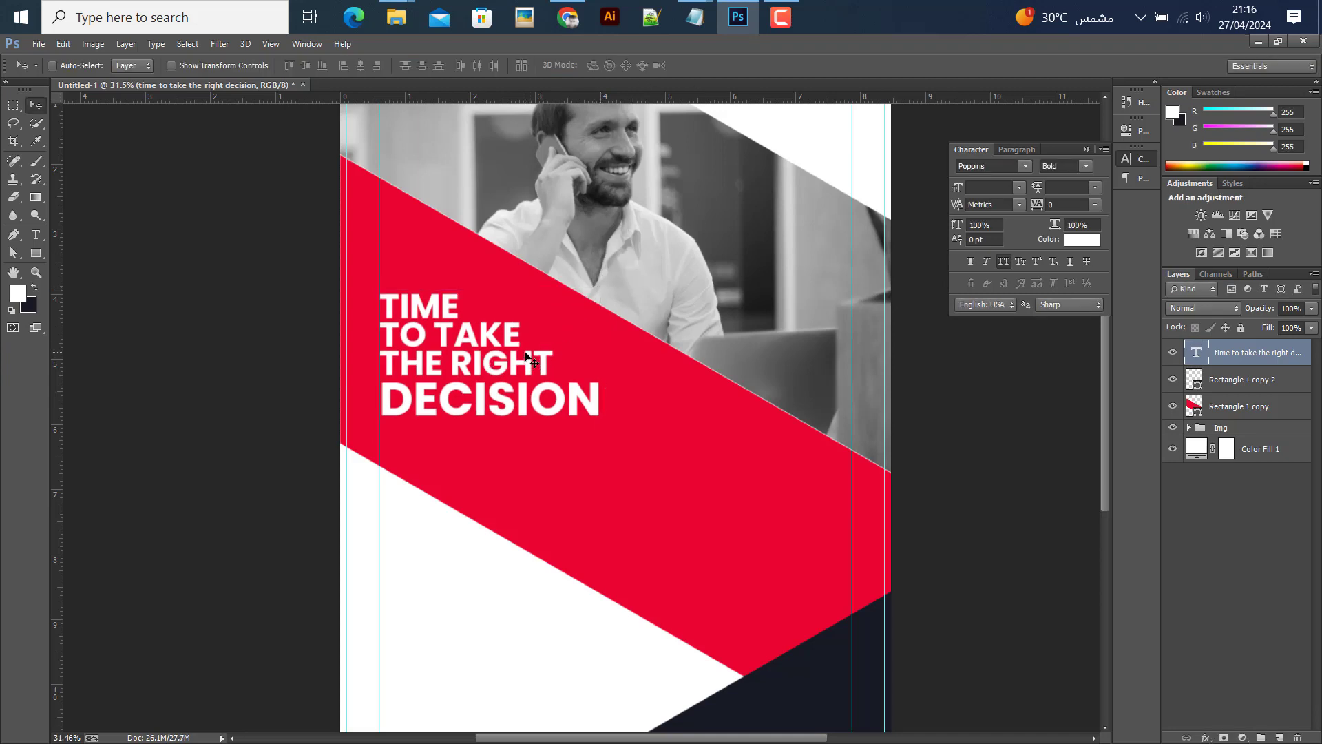
{"action": "key", "text": "Up"}
{"action": "key", "text": "Up"}
{"action": "key", "text": "Up"}
{"action": "key", "text": "Up"}
{"action": "key", "text": "Up"}
{"action": "key", "text": "Up"}
{"action": "key", "text": "Up"}
{"action": "key", "text": "Up"}
{"action": "key", "text": "Up"}
{"action": "key", "text": "Up"}
{"action": "key", "text": "Up"}
{"action": "key", "text": "Up"}
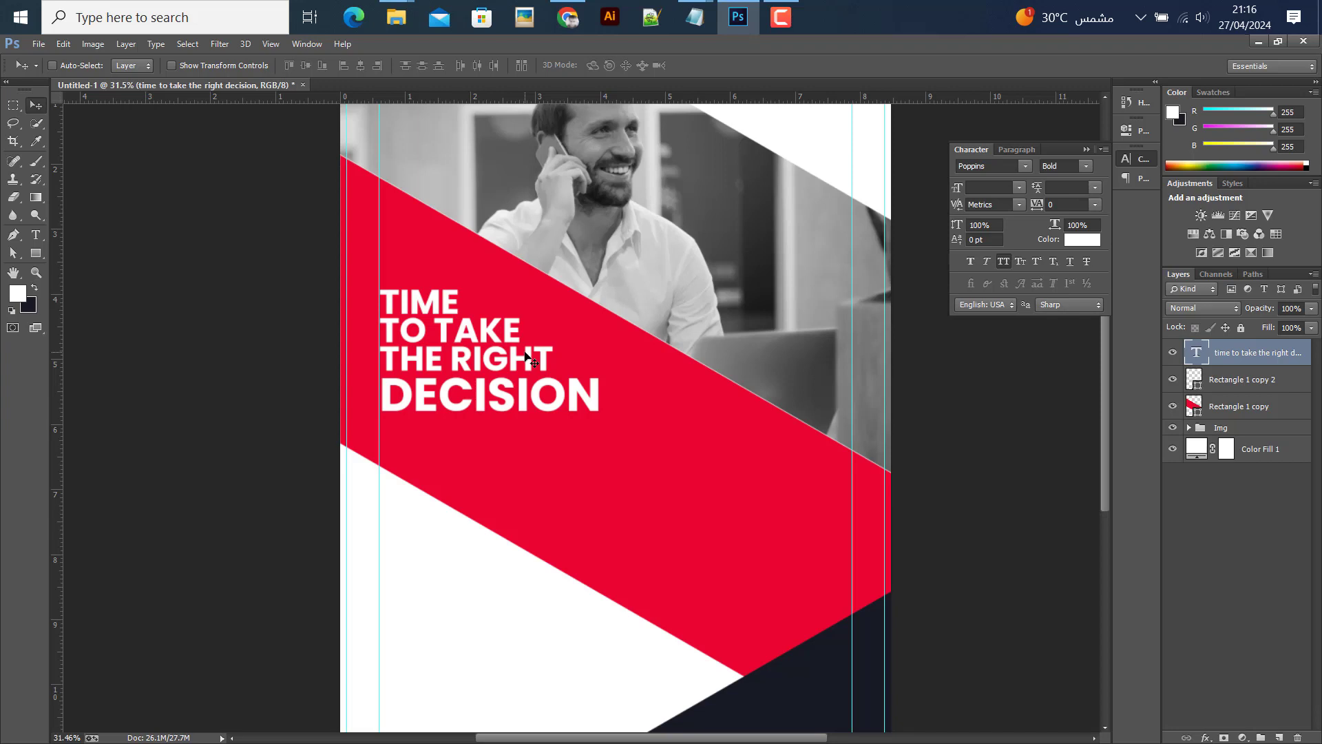
{"action": "scroll", "coordinate": [619, 329], "scroll_direction": "down", "scroll_amount": 1}
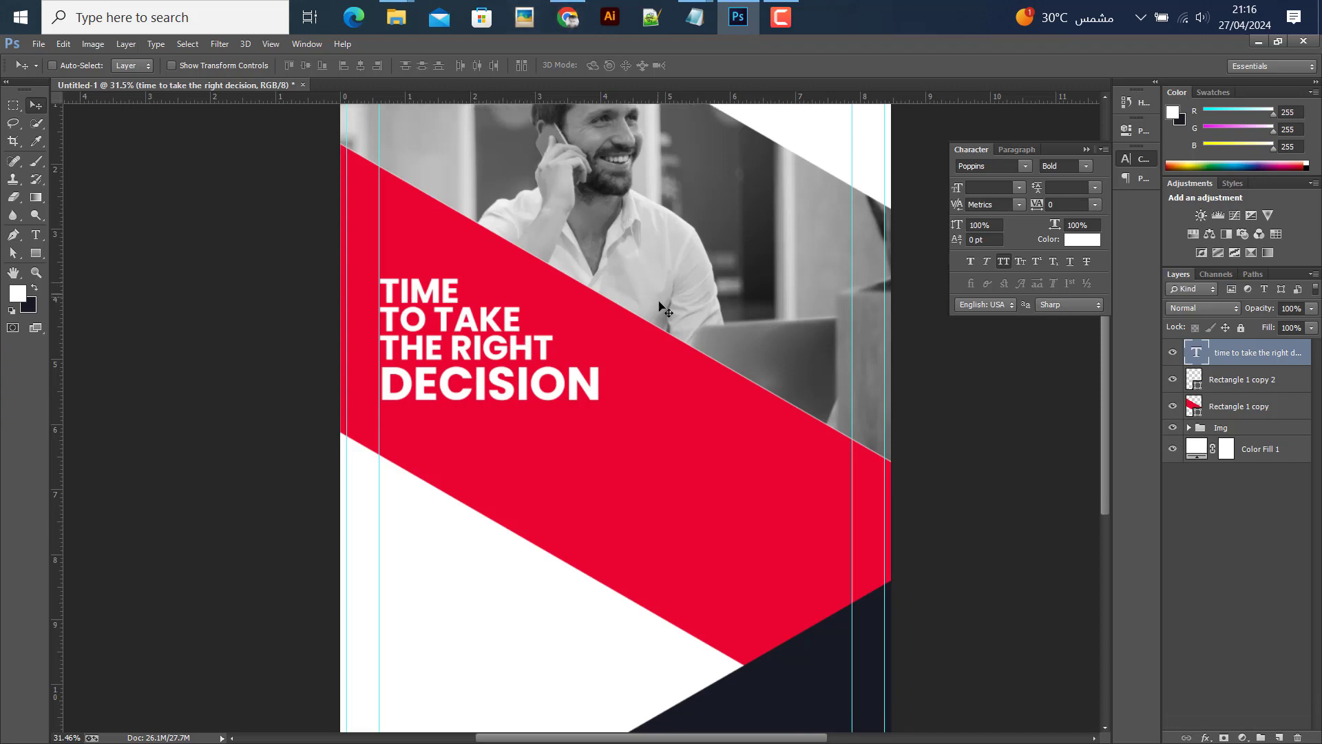
{"action": "scroll", "coordinate": [618, 329], "scroll_direction": "down", "scroll_amount": 2}
{"action": "scroll", "coordinate": [619, 329], "scroll_direction": "down", "scroll_amount": 1}
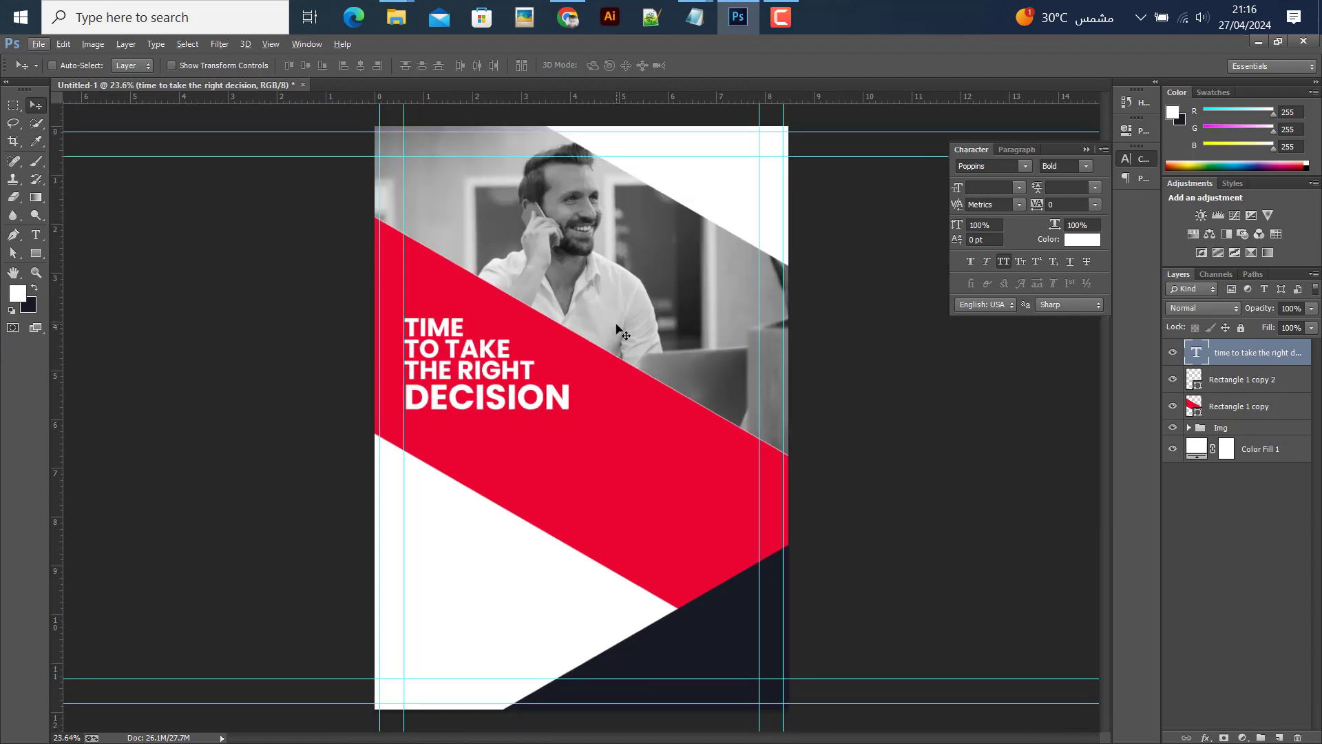
{"action": "key", "text": "ctrl+semicolon"}
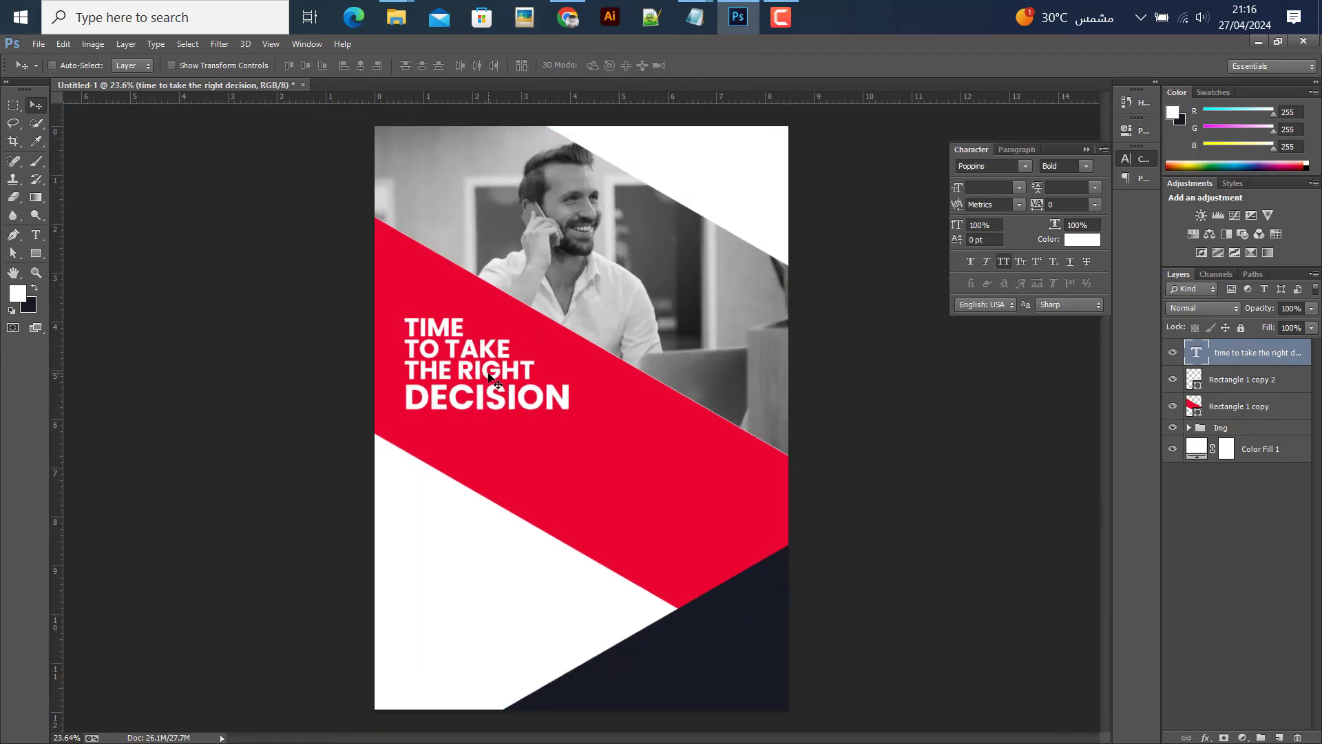
{"action": "key", "text": "shift+Up"}
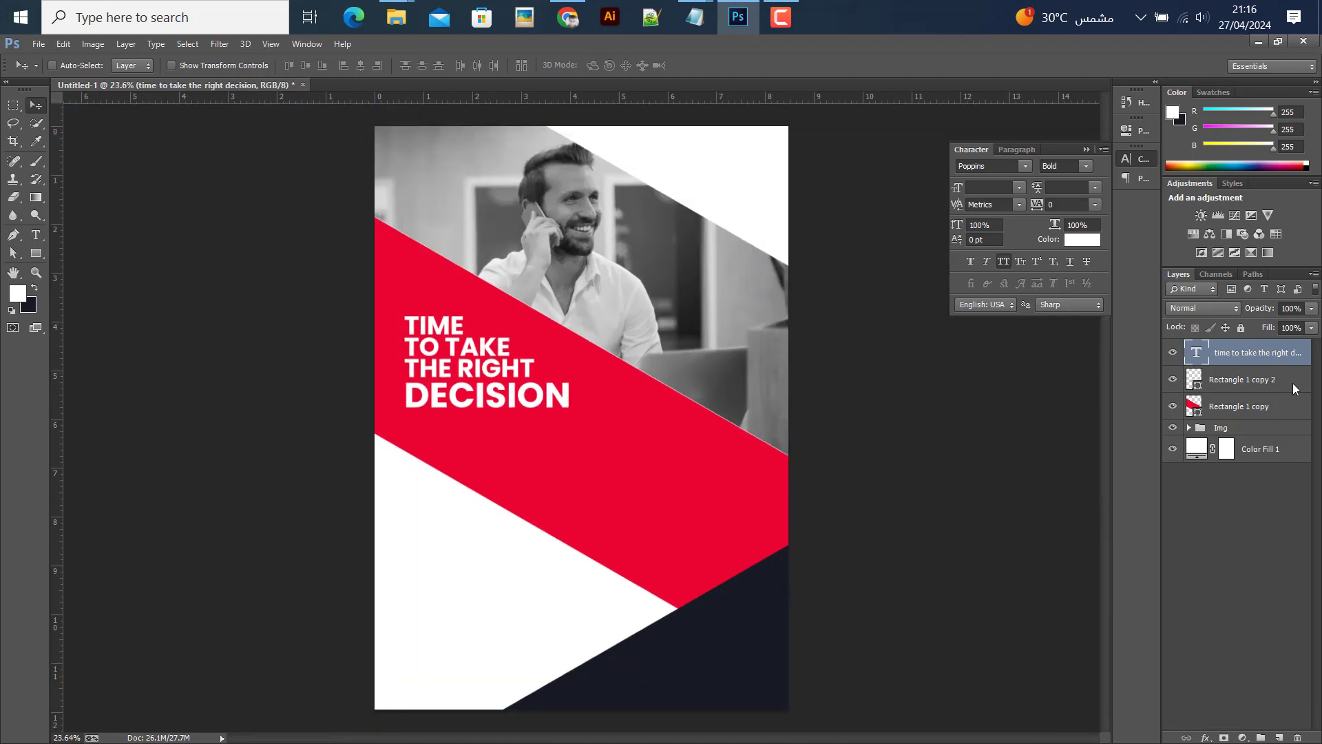
{"action": "mouse_move", "coordinate": [695, 18]}
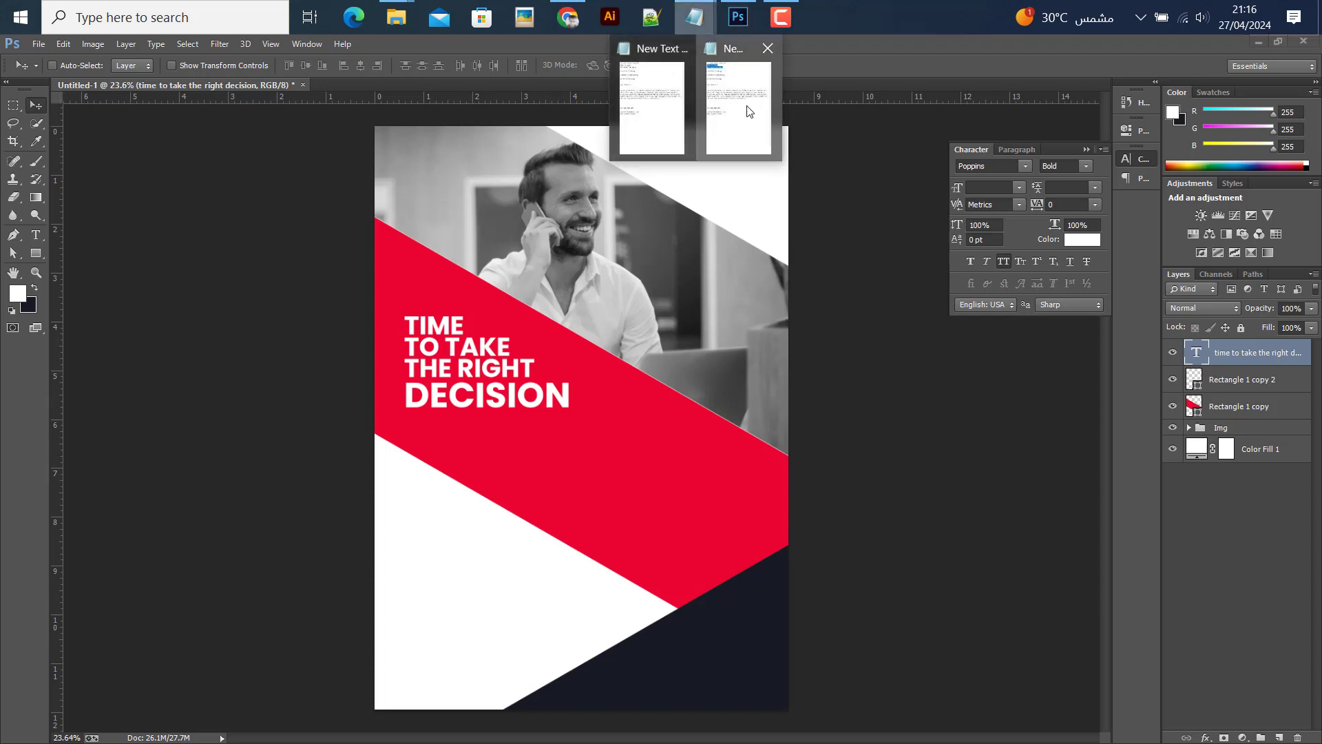
- Copy 'creative thinking' from the notes and paste it as a new text line on the red band
{"action": "left_click", "coordinate": [749, 110]}
{"action": "left_click_drag", "start_coordinate": [825, 161], "coordinate": [703, 165]}
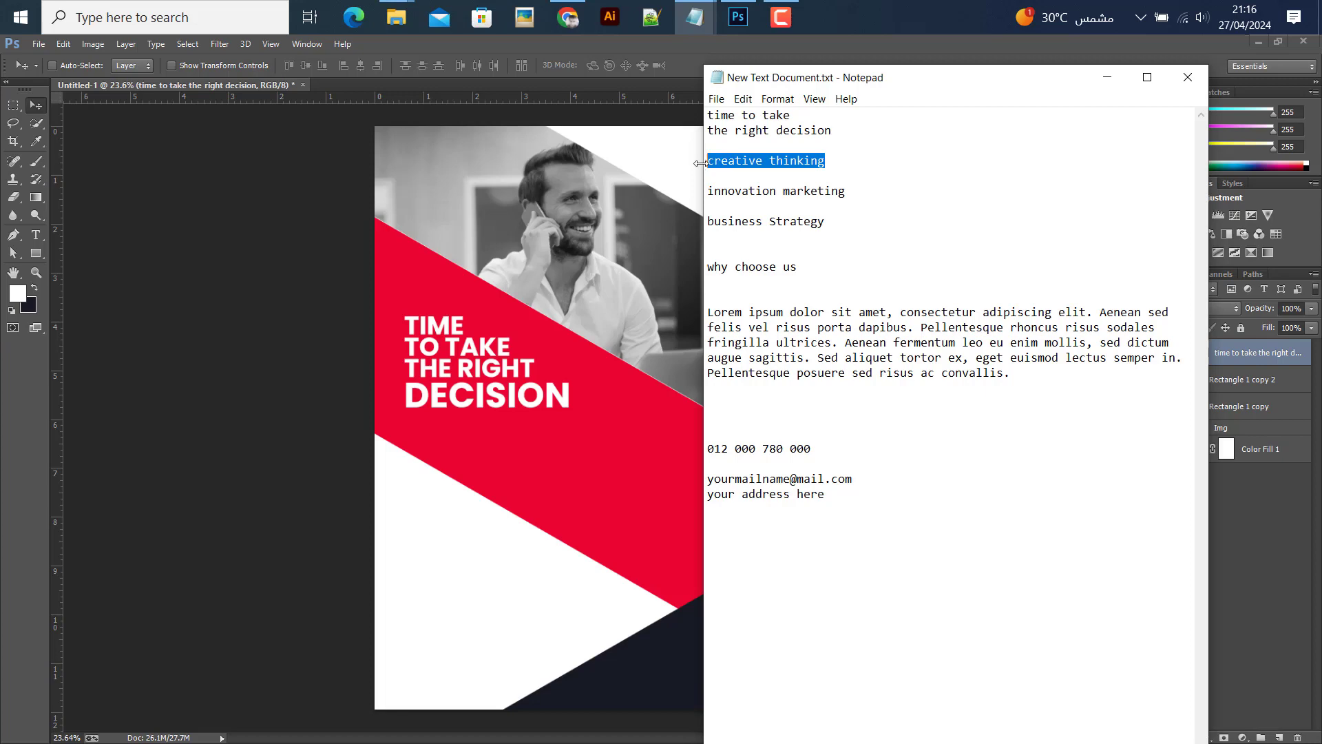
{"action": "left_click", "coordinate": [1107, 77]}
{"action": "left_click", "coordinate": [37, 235]}
{"action": "scroll", "coordinate": [513, 462], "scroll_direction": "up", "scroll_amount": 2}
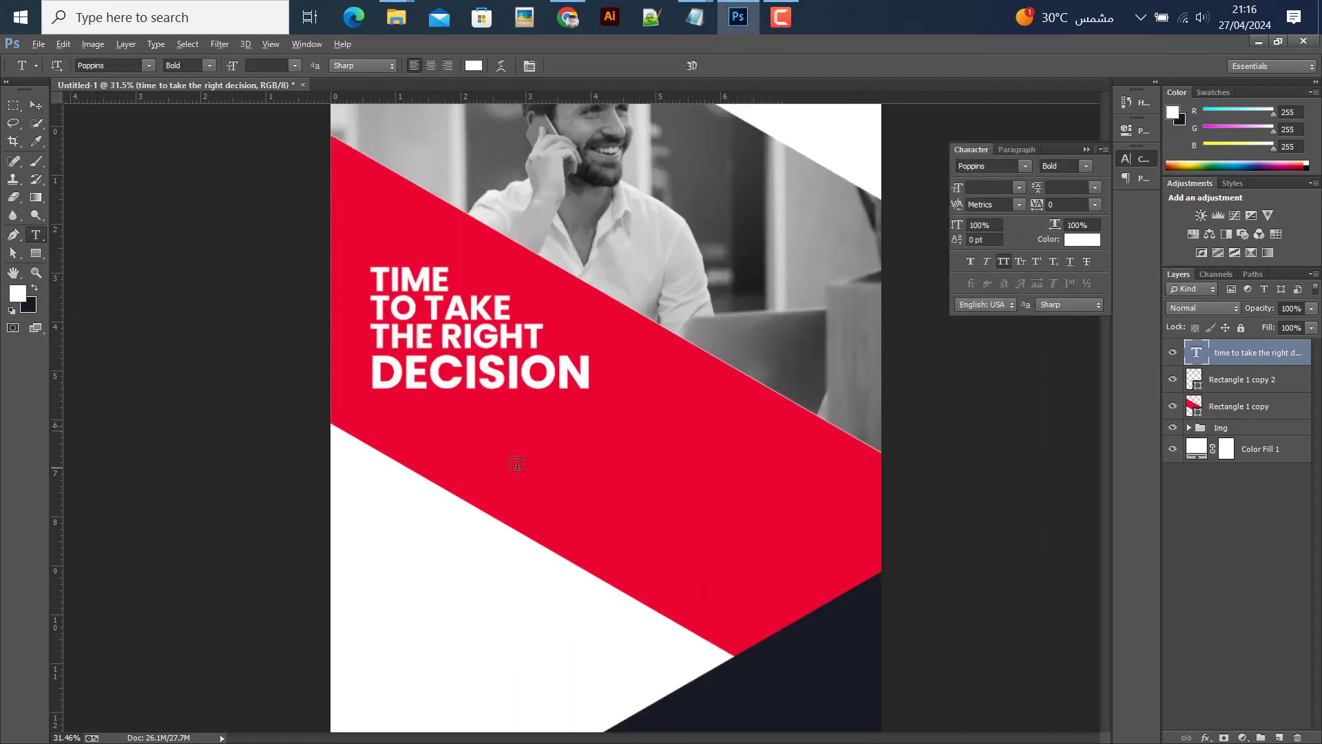
{"action": "scroll", "coordinate": [517, 458], "scroll_direction": "up", "scroll_amount": 3}
{"action": "left_click", "coordinate": [521, 455]}
{"action": "key", "text": "ctrl+v"}
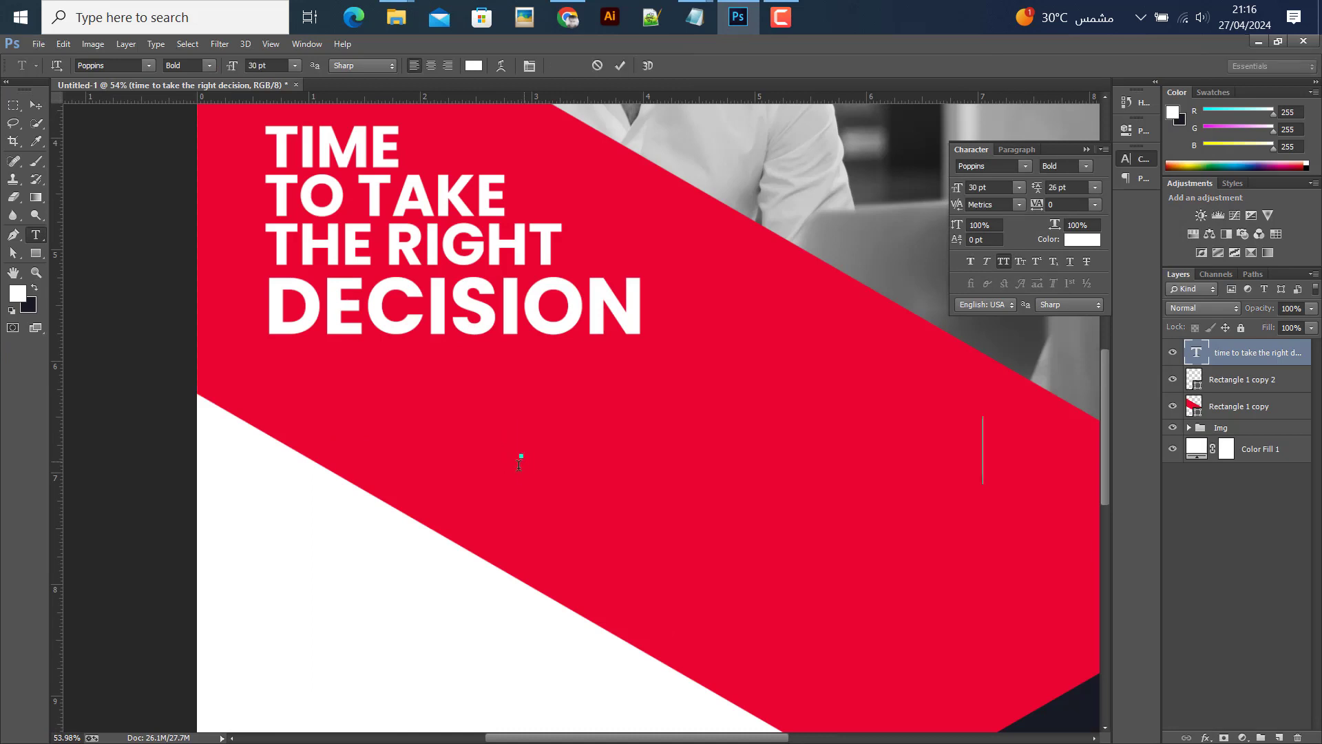
{"action": "left_click", "coordinate": [36, 105]}
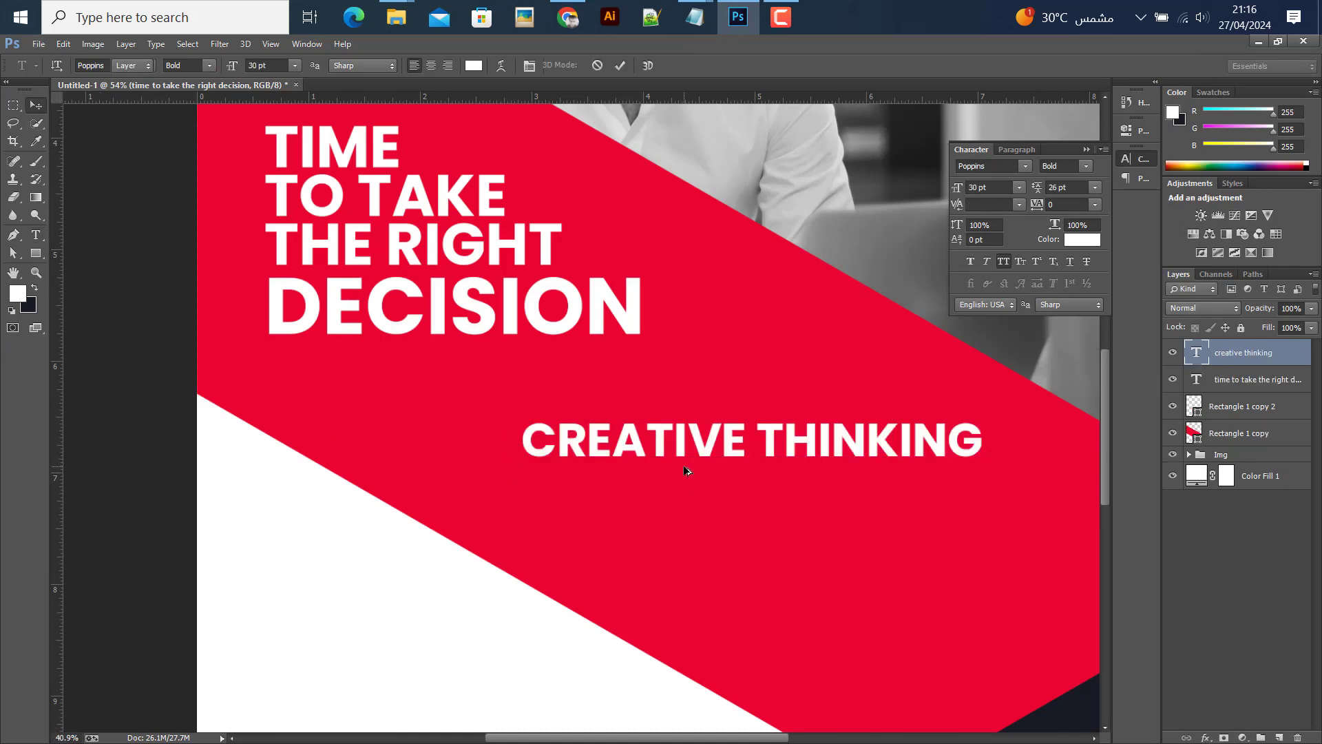
- Set CREATIVE THINKING to 14 pt and shift it slightly right
{"action": "scroll", "coordinate": [688, 472], "scroll_direction": "down", "scroll_amount": 2}
{"action": "left_click", "coordinate": [1019, 188]}
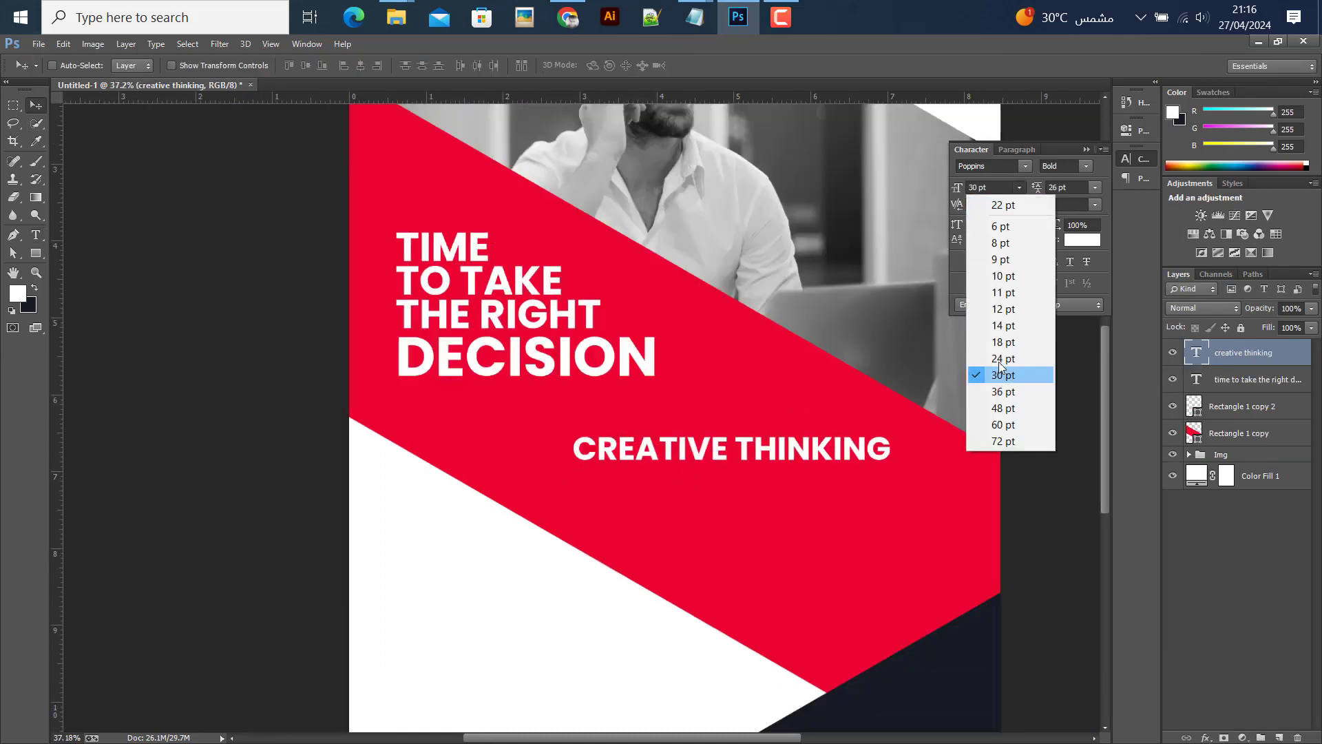
{"action": "left_click", "coordinate": [1006, 326]}
{"action": "left_click_drag", "start_coordinate": [696, 464], "coordinate": [736, 462]}
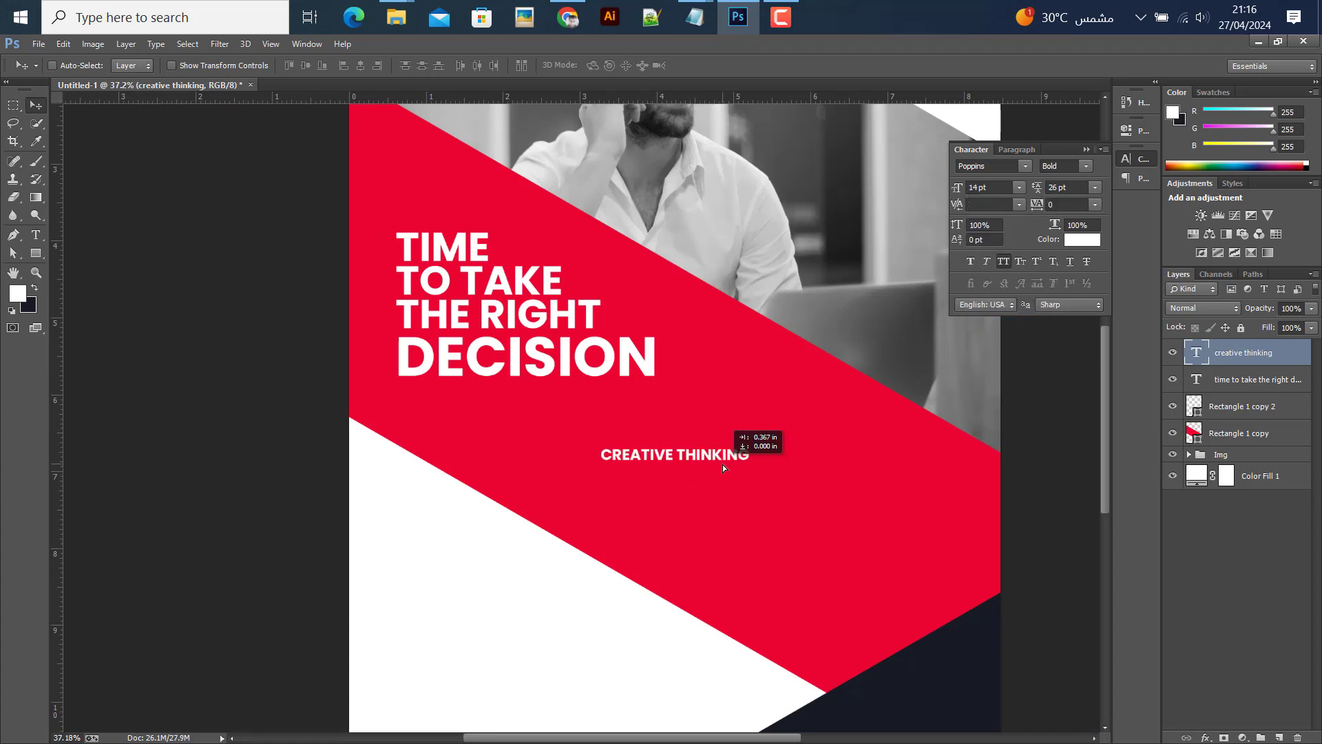
{"action": "left_click", "coordinate": [1087, 166]}
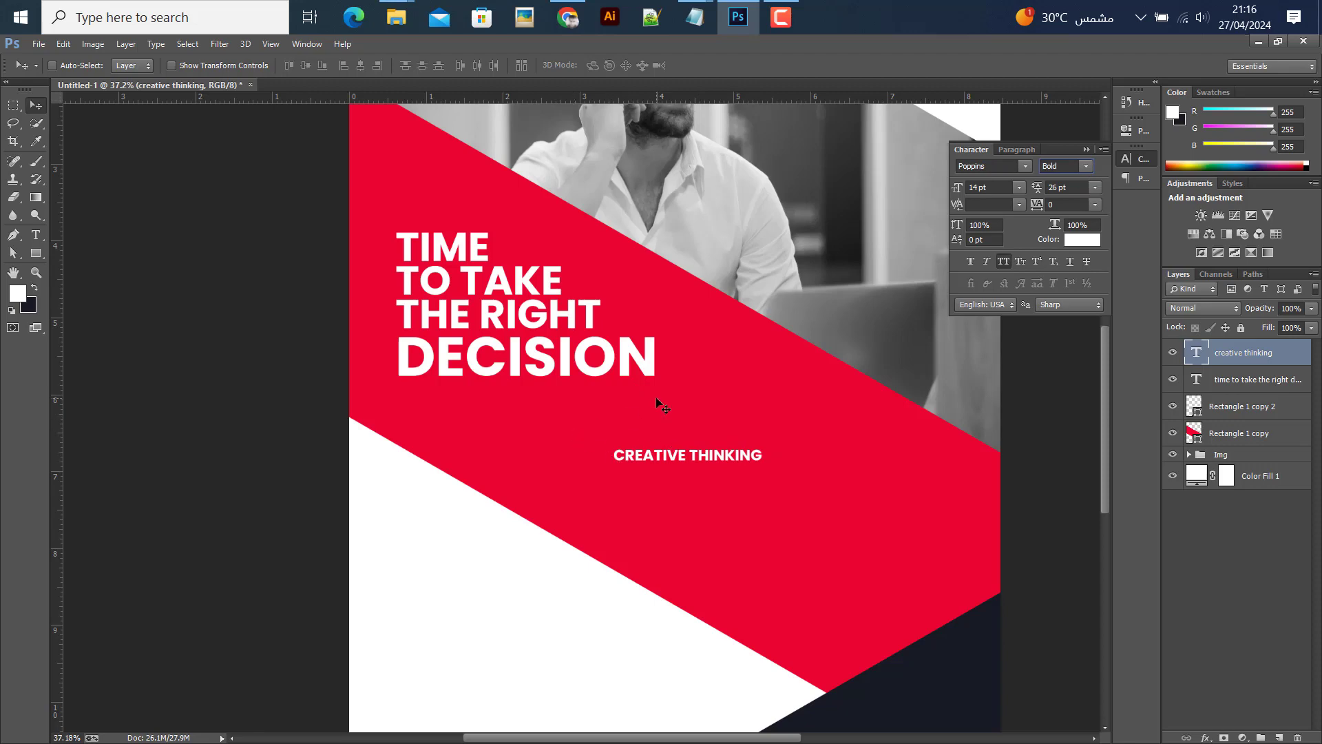
- Select the start of the Lorem paragraph in the notes and return to the flyer
{"action": "mouse_move", "coordinate": [694, 17]}
{"action": "left_click", "coordinate": [665, 103]}
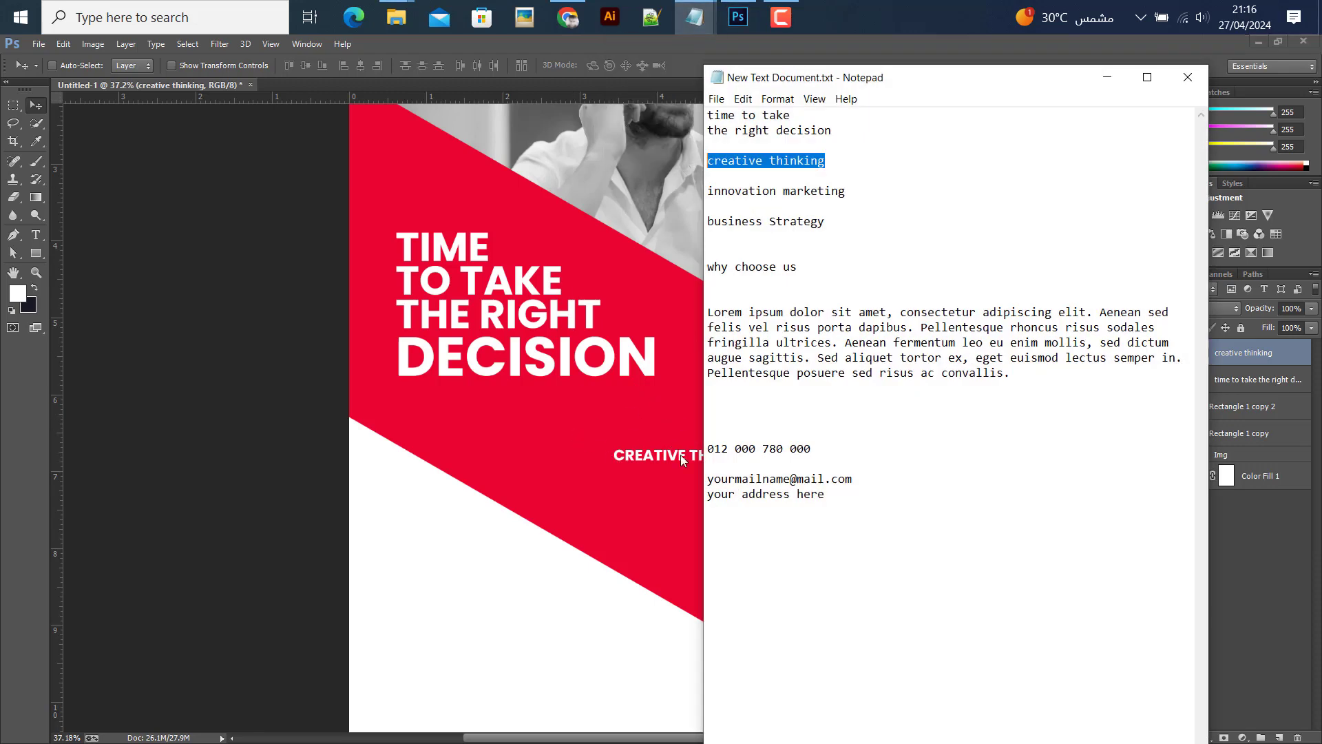
{"action": "left_click_drag", "start_coordinate": [708, 314], "coordinate": [839, 343]}
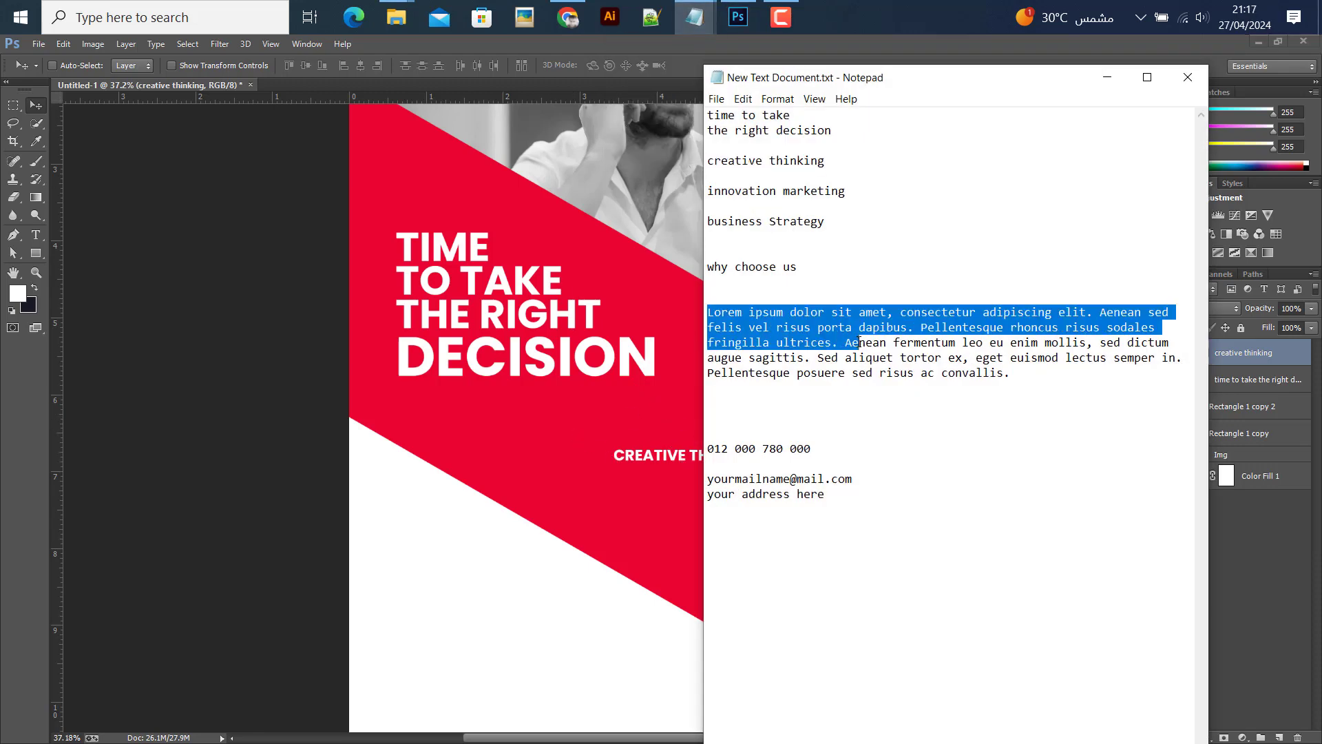
{"action": "left_click", "coordinate": [1106, 78]}
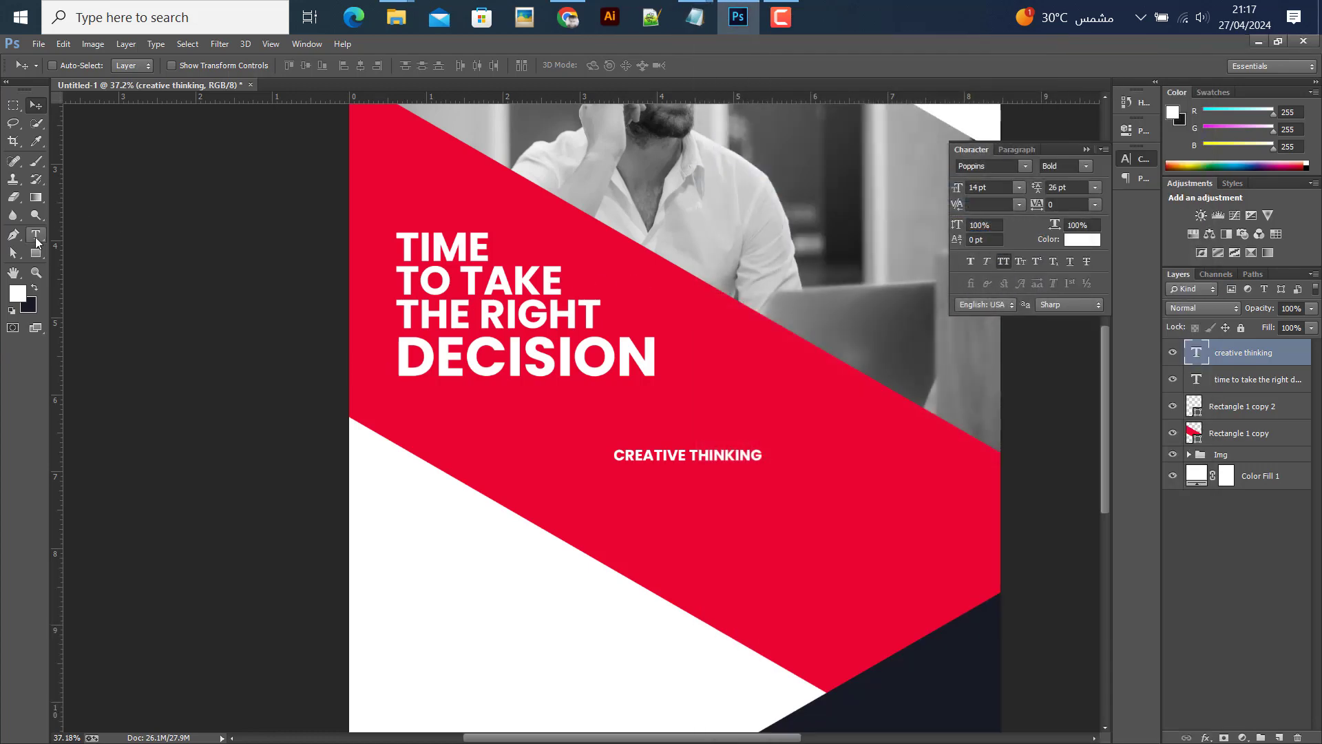
- Create a text box below CREATIVE THINKING in Regular 8 pt without all caps
{"action": "left_click", "coordinate": [36, 235]}
{"action": "left_click_drag", "start_coordinate": [618, 496], "coordinate": [843, 538]}
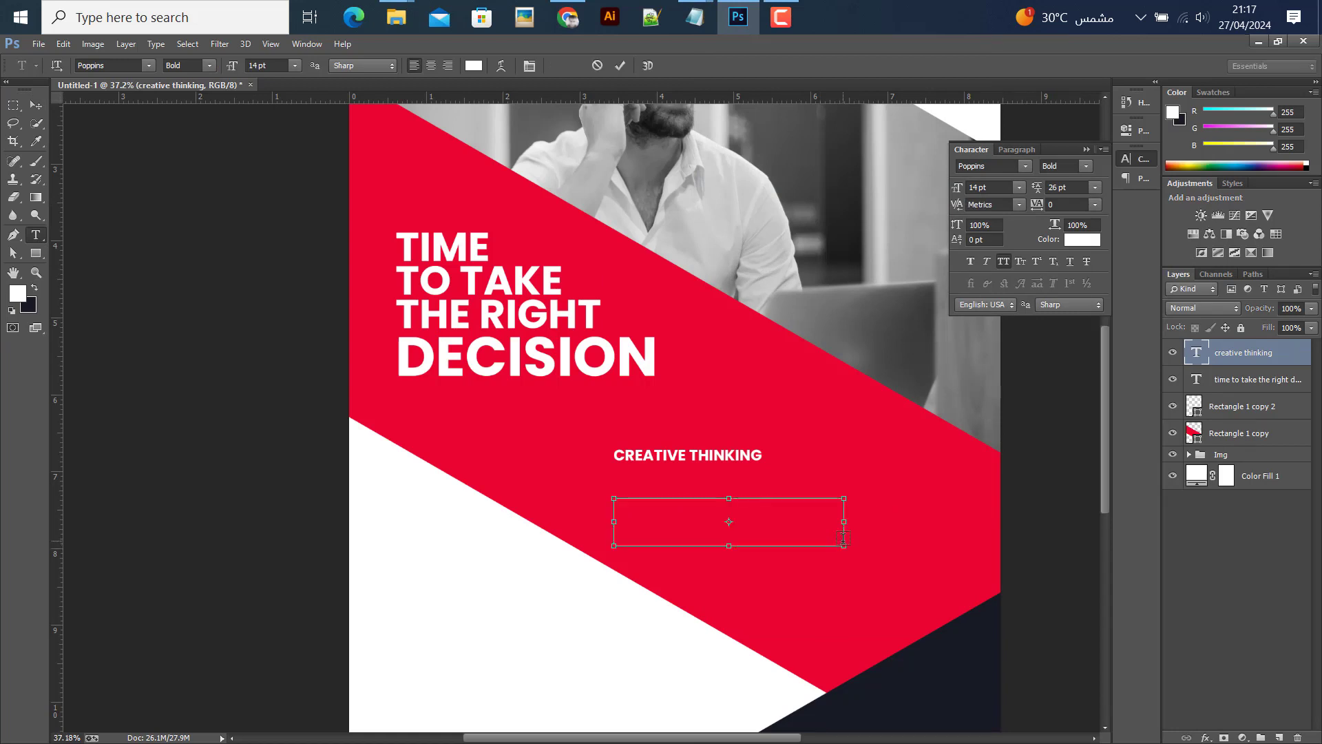
{"action": "left_click", "coordinate": [1086, 166]}
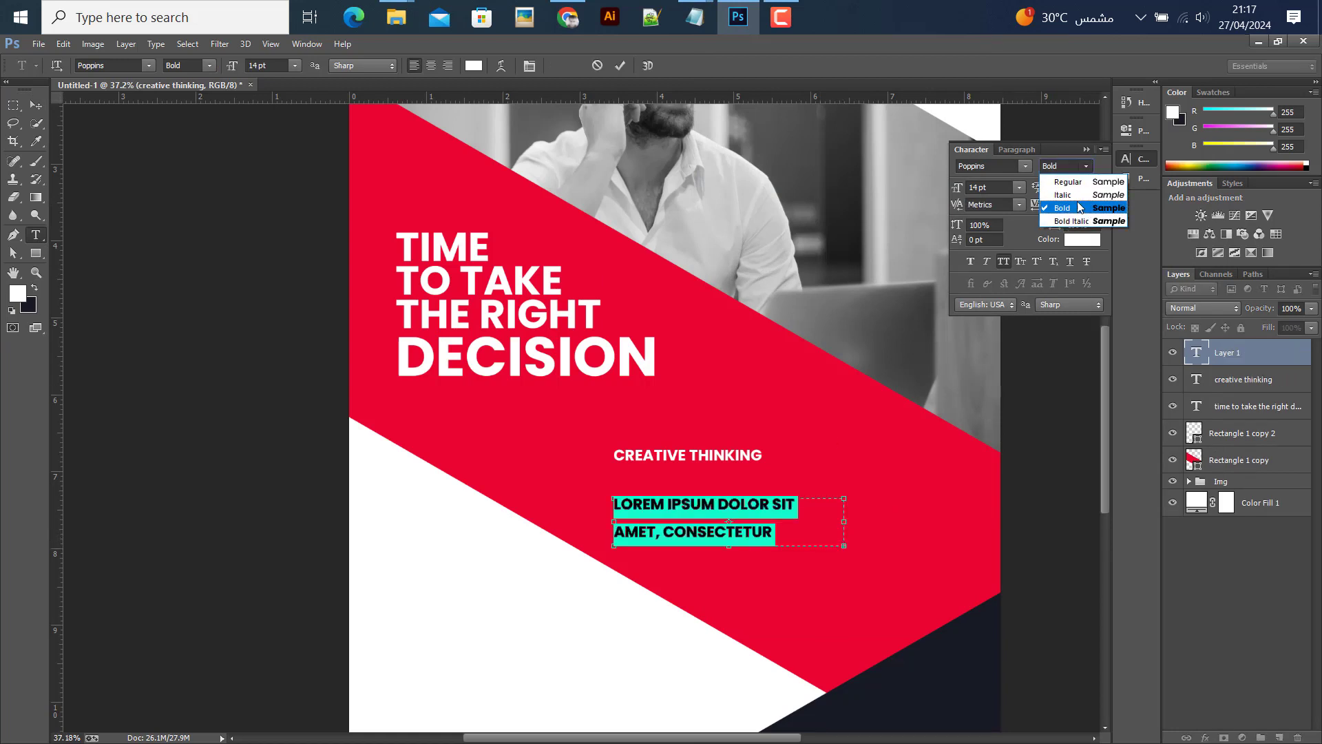
{"action": "left_click", "coordinate": [1054, 187]}
{"action": "left_click", "coordinate": [1019, 187]}
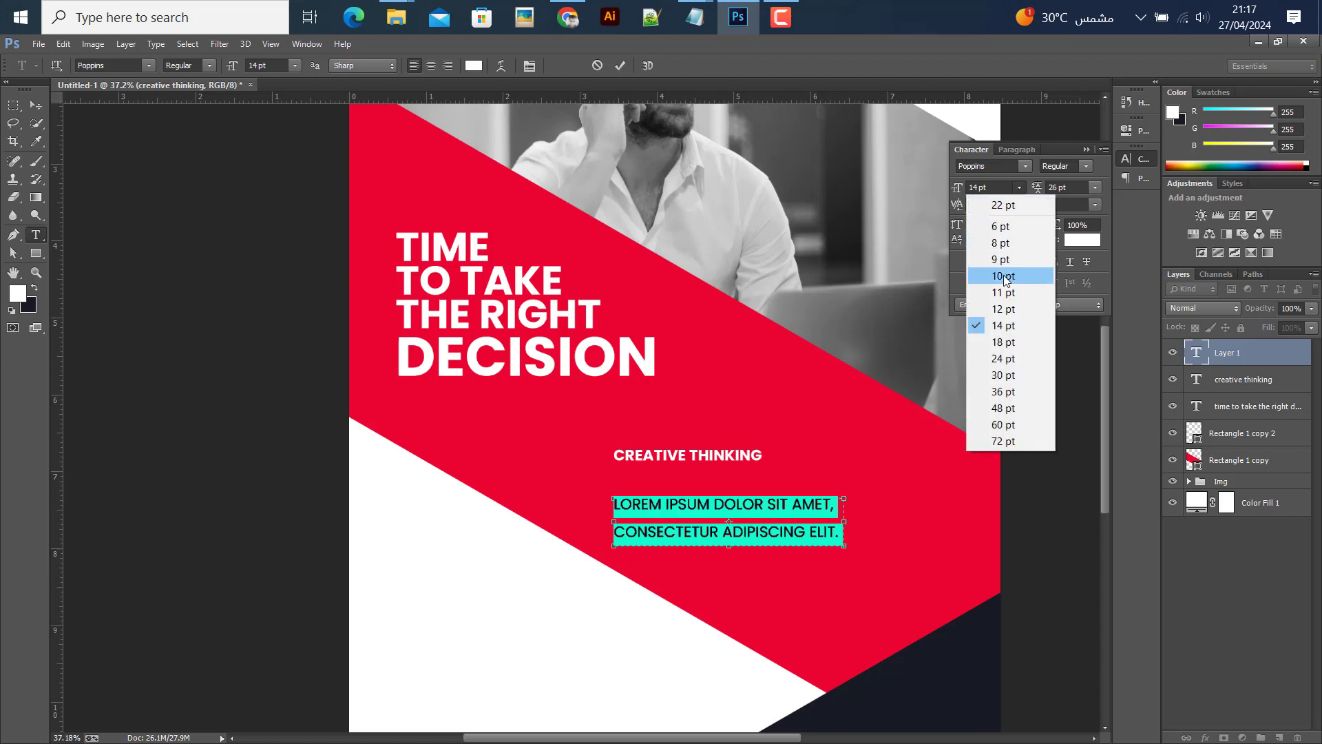
{"action": "left_click", "coordinate": [1002, 244]}
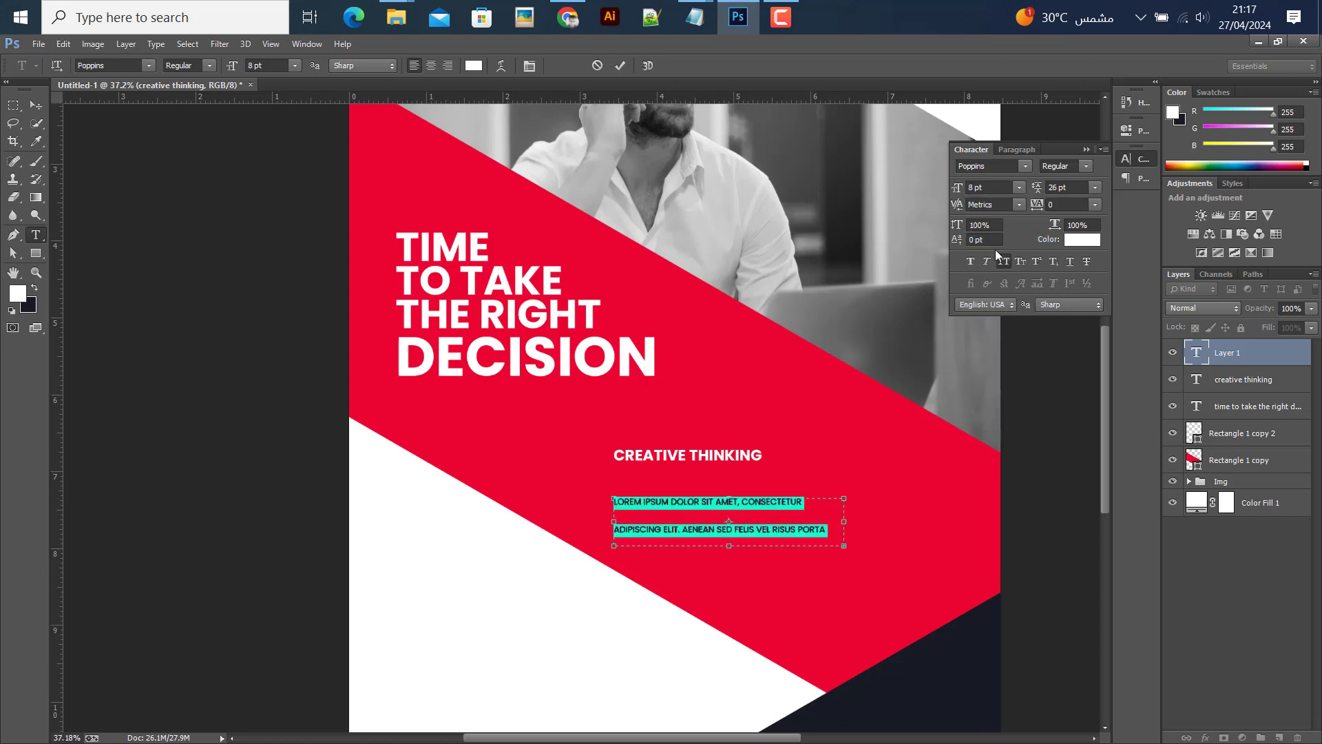
{"action": "left_click", "coordinate": [1004, 261]}
- Set the paragraph's line spacing to 13 pt, commit, and move it up toward the heading
{"action": "left_click", "coordinate": [1059, 186]}
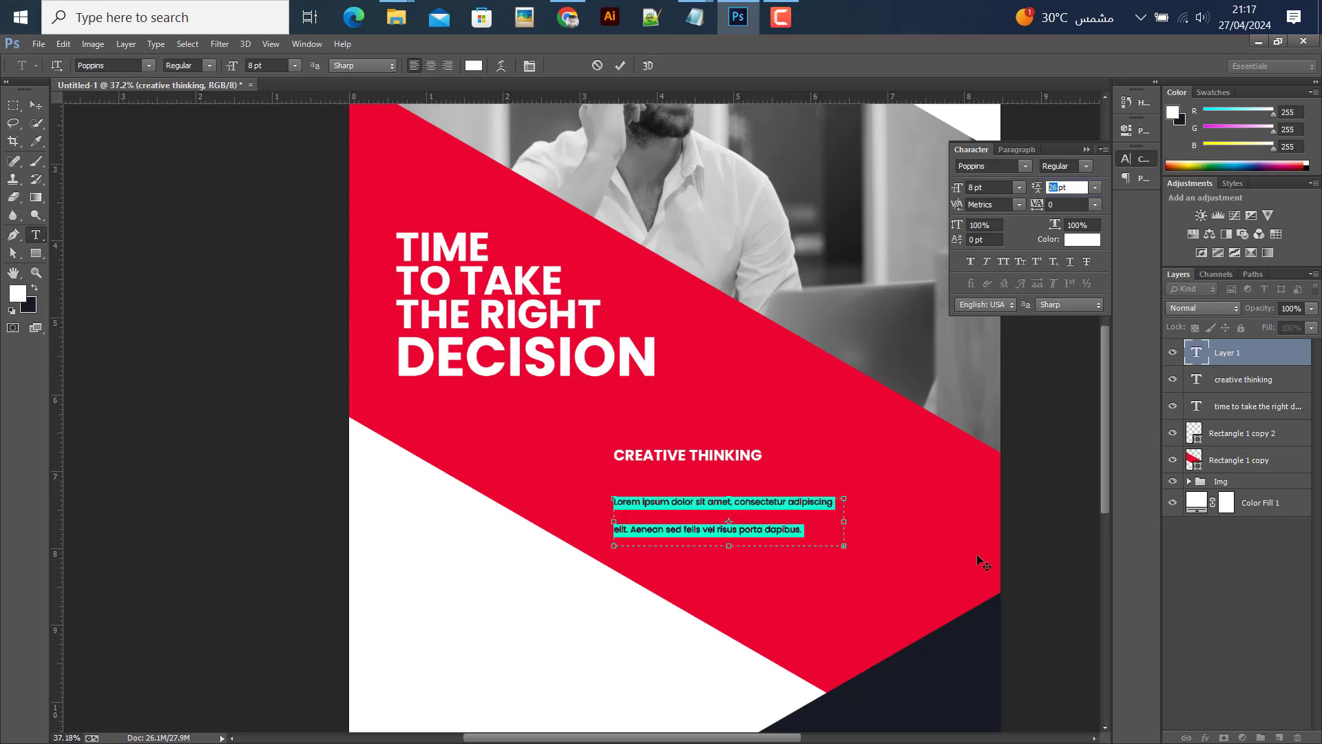
{"action": "type", "text": "14"}
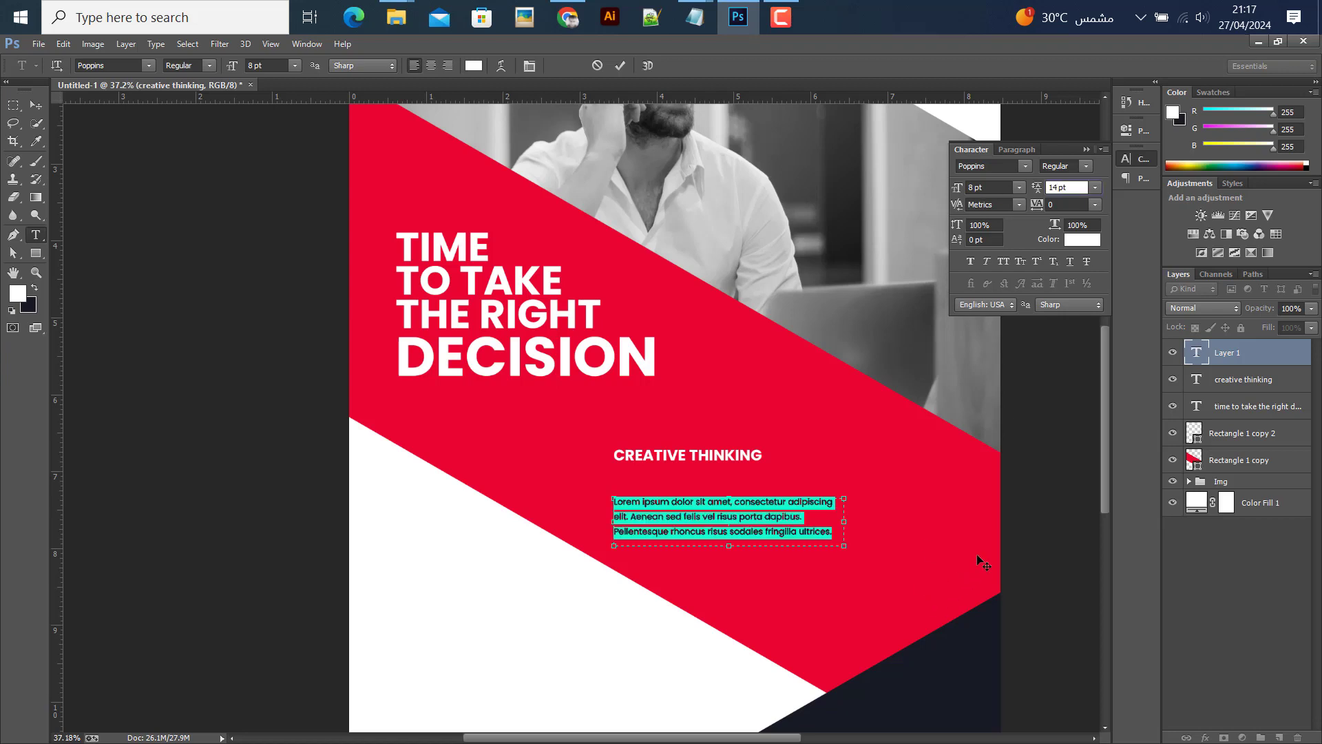
{"action": "key", "text": "Down"}
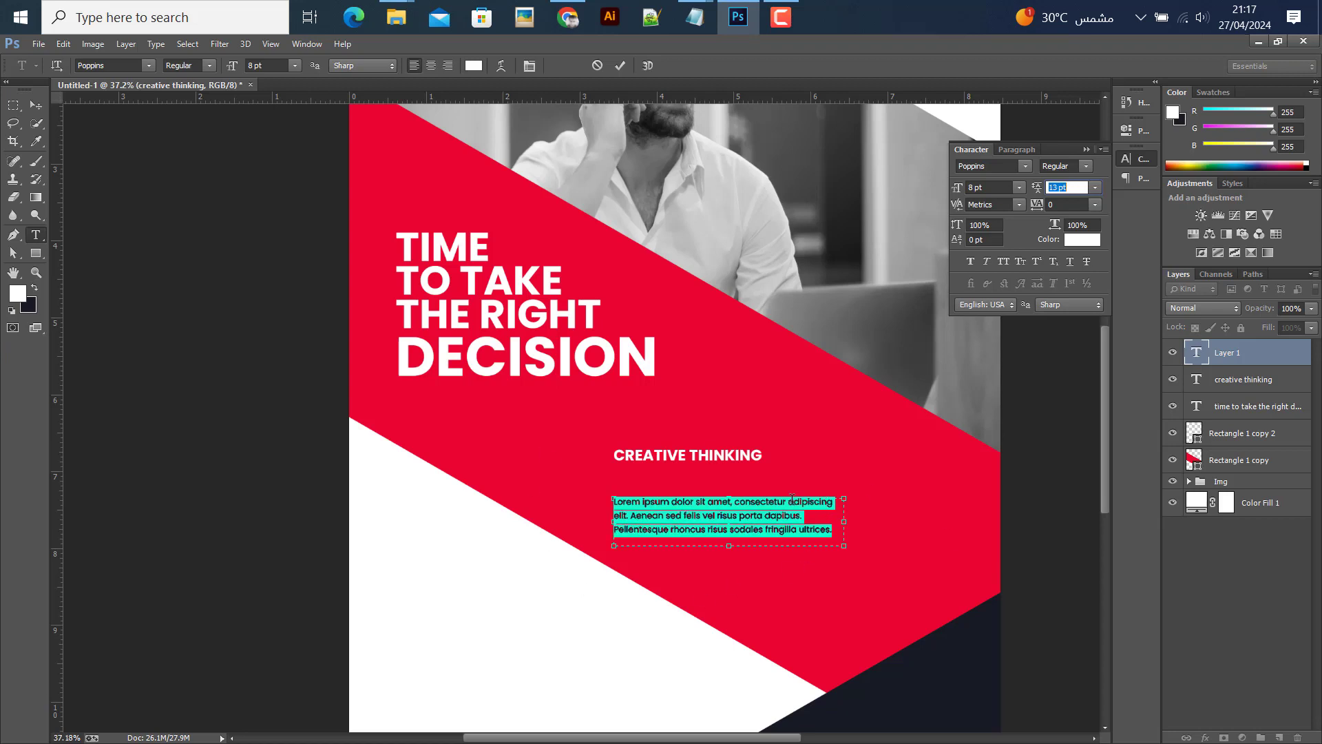
{"action": "left_click_drag", "start_coordinate": [732, 550], "coordinate": [732, 548]}
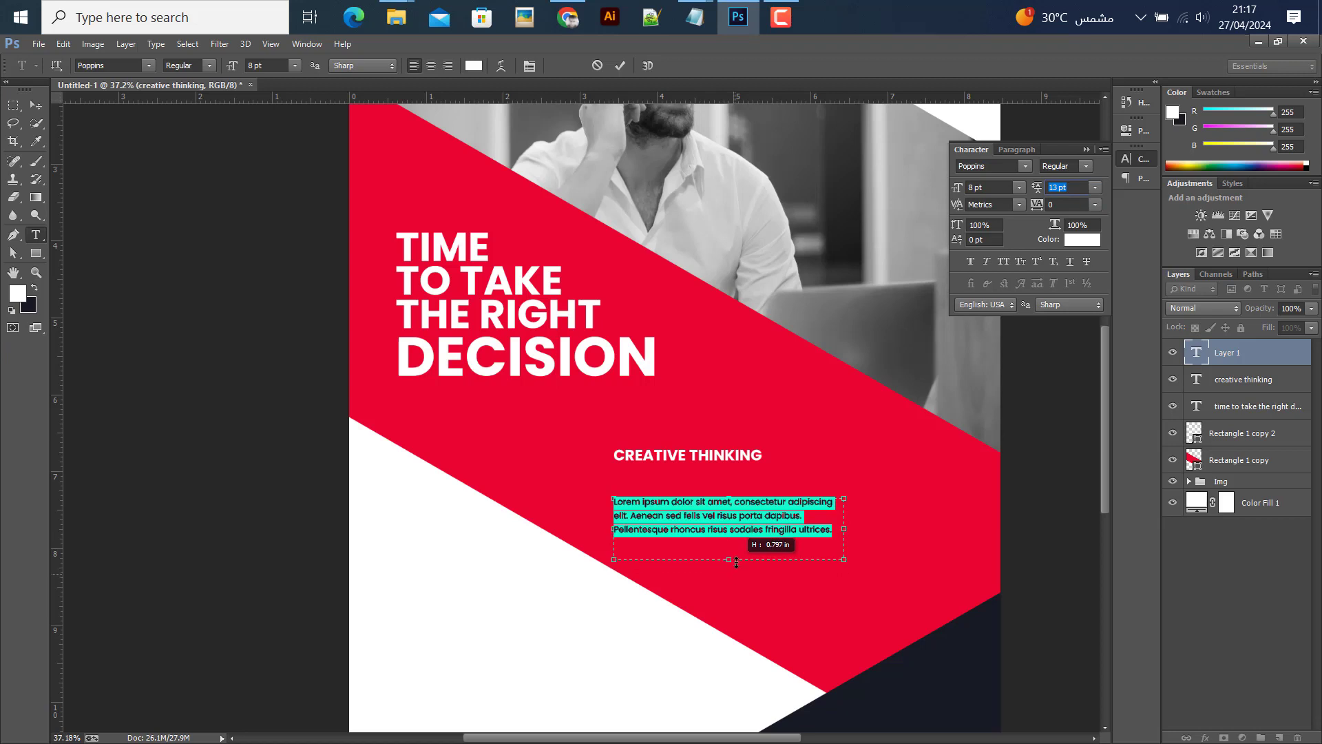
{"action": "left_click", "coordinate": [35, 105]}
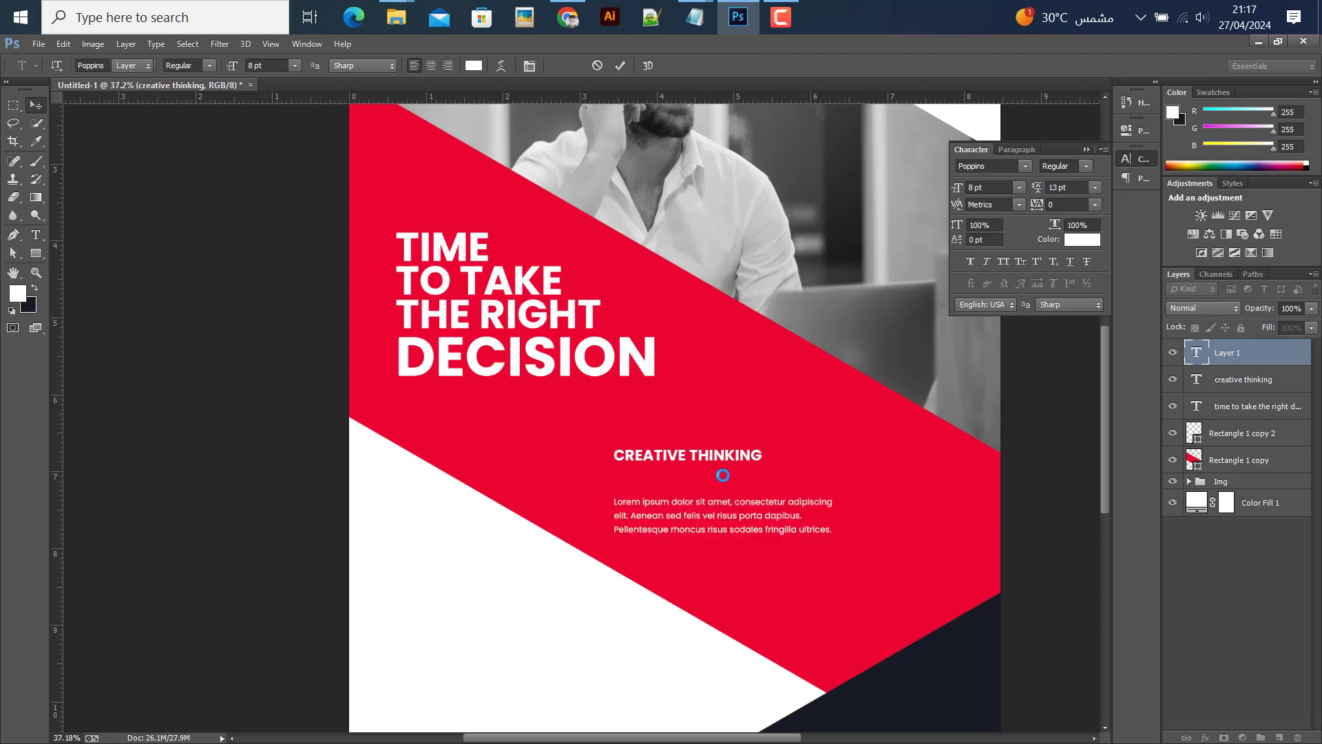
{"action": "left_click_drag", "start_coordinate": [714, 515], "coordinate": [716, 490]}
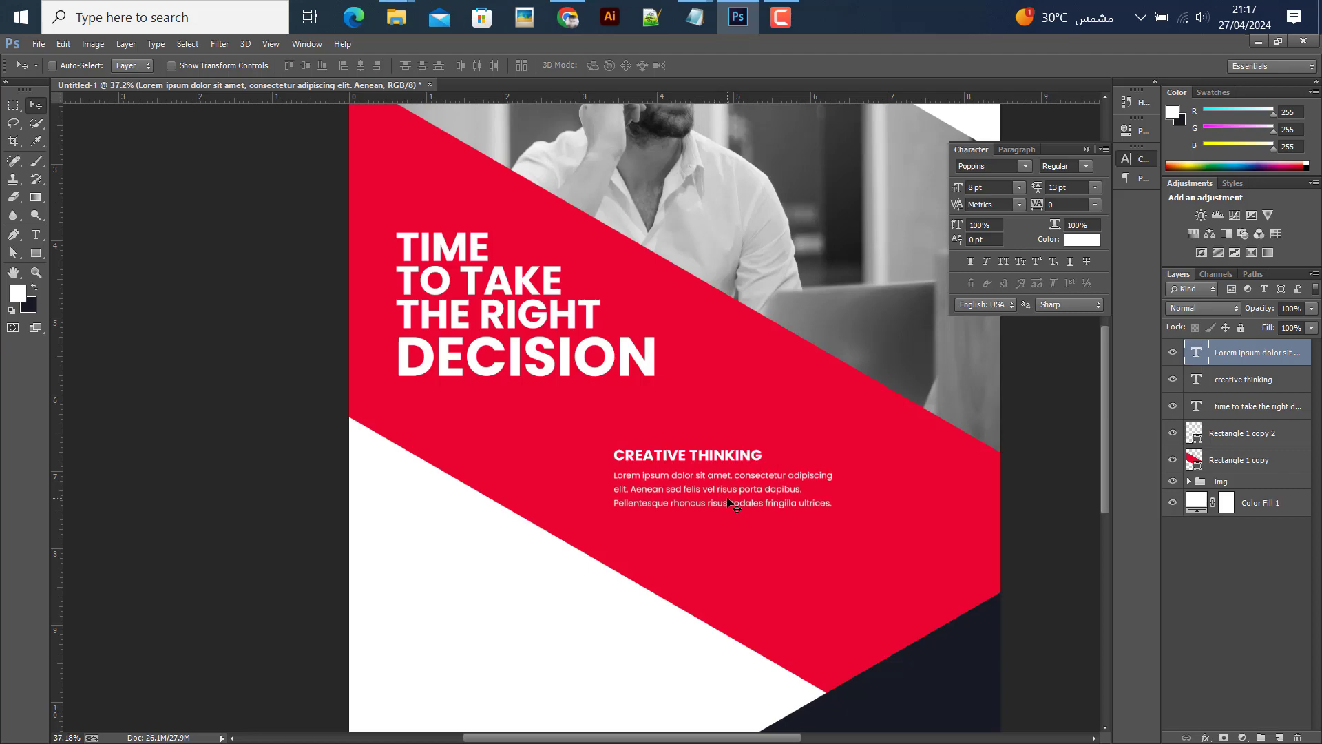
- Zoom in and nudge the Lorem ipsum paragraph a few pixels right and down
{"action": "scroll", "coordinate": [634, 518], "scroll_direction": "up", "scroll_amount": 2}
{"action": "scroll", "coordinate": [708, 555], "scroll_direction": "up", "scroll_amount": 2}
{"action": "scroll", "coordinate": [729, 546], "scroll_direction": "up", "scroll_amount": 2}
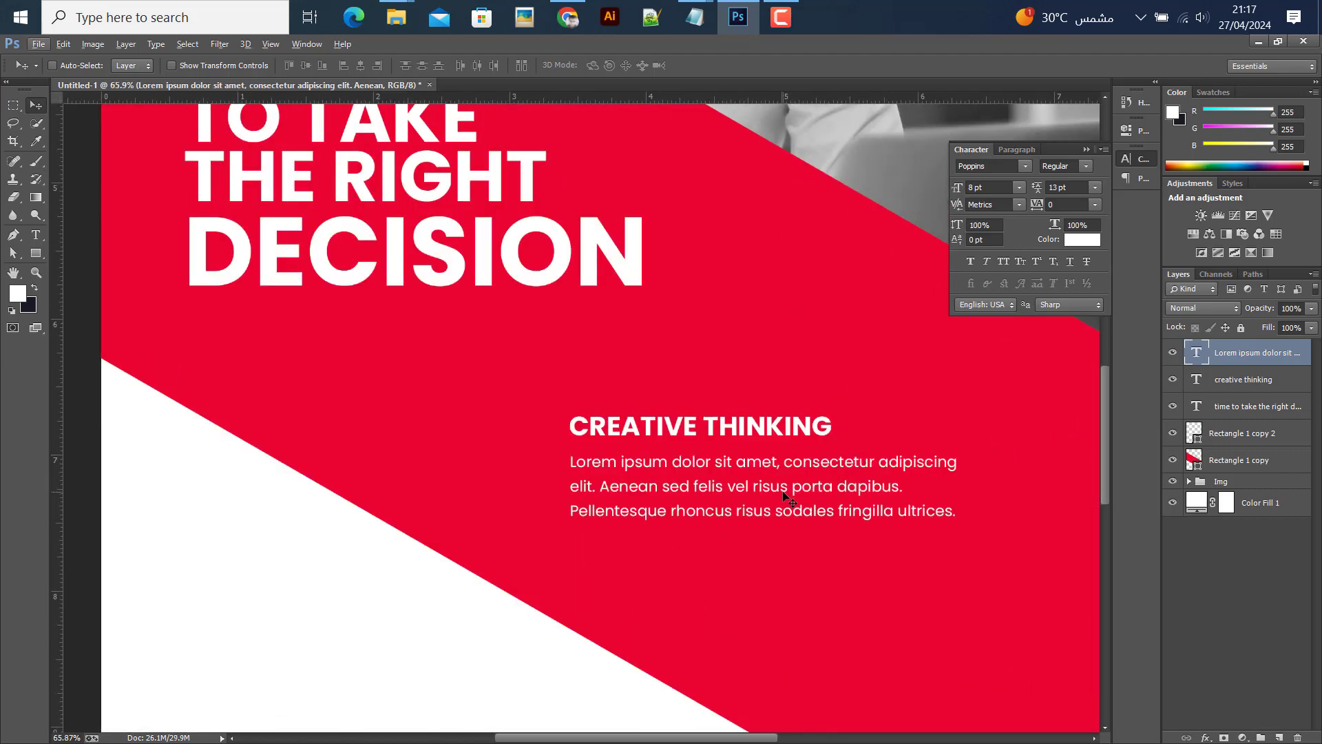
{"action": "scroll", "coordinate": [785, 496], "scroll_direction": "down", "scroll_amount": 1}
{"action": "scroll", "coordinate": [785, 496], "scroll_direction": "up", "scroll_amount": 1}
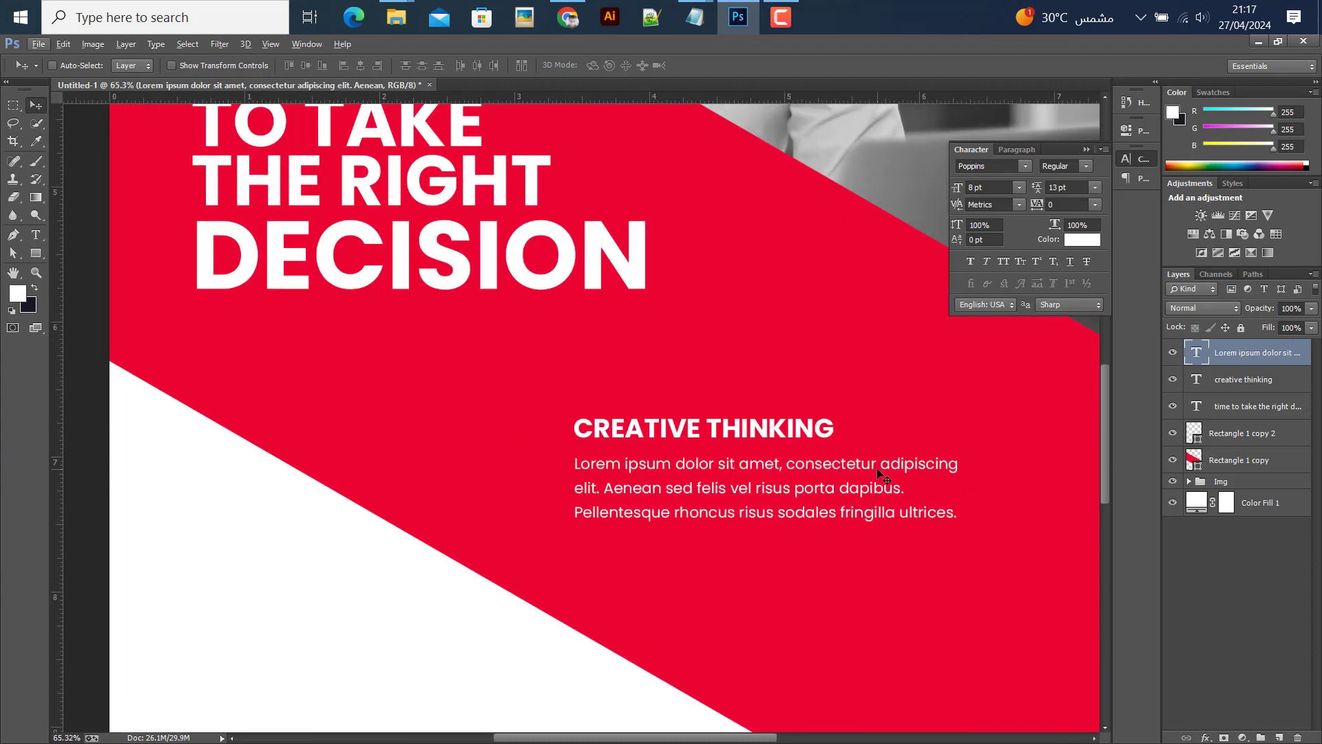
{"action": "key", "text": "Right"}
{"action": "key", "text": "Right"}
{"action": "key", "text": "Right"}
{"action": "key", "text": "Right"}
{"action": "key", "text": "Right"}
{"action": "key", "text": "Escape"}
{"action": "key", "text": "Right"}
{"action": "key", "text": "Right"}
{"action": "key", "text": "Right"}
{"action": "key", "text": "Down"}
{"action": "key", "text": "Down"}
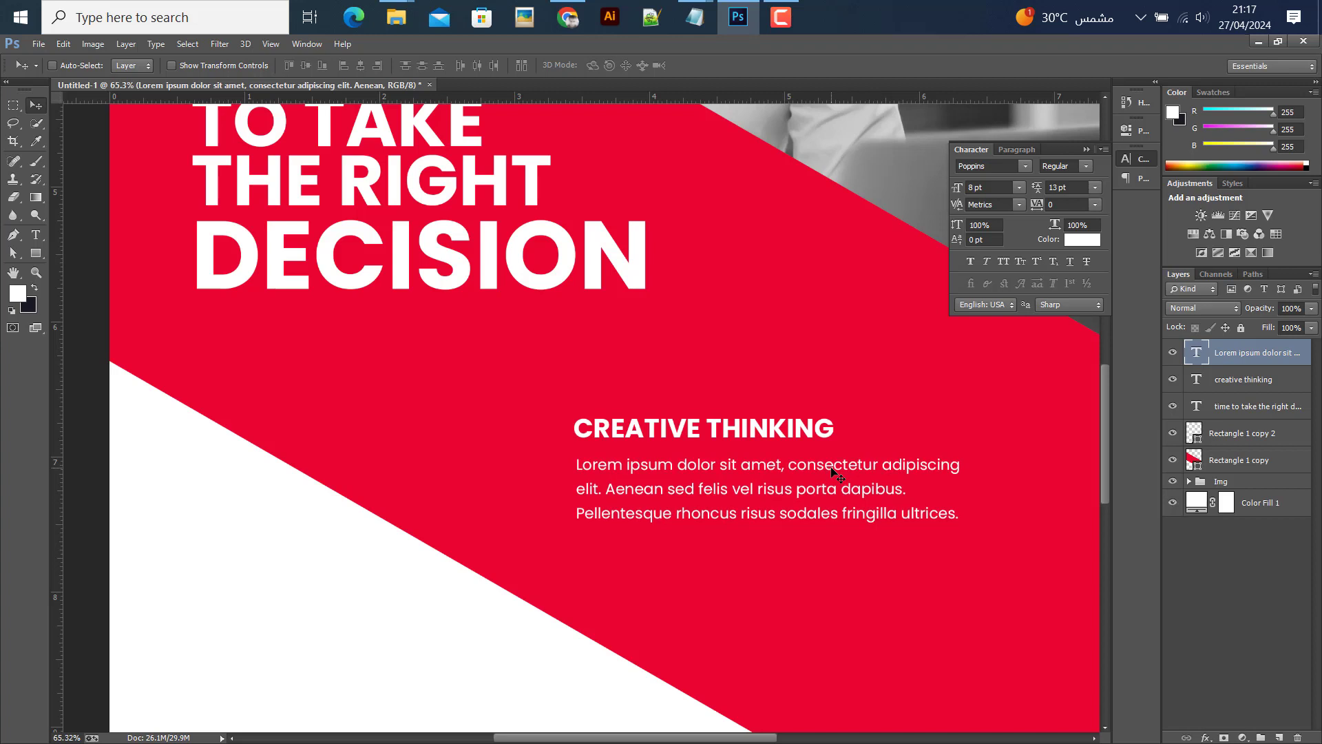
{"action": "key", "text": "Down"}
{"action": "key", "text": "Down"}
- Draw a circle with the Ellipse Tool left of the CREATIVE THINKING heading
{"action": "left_click", "coordinate": [36, 253]}
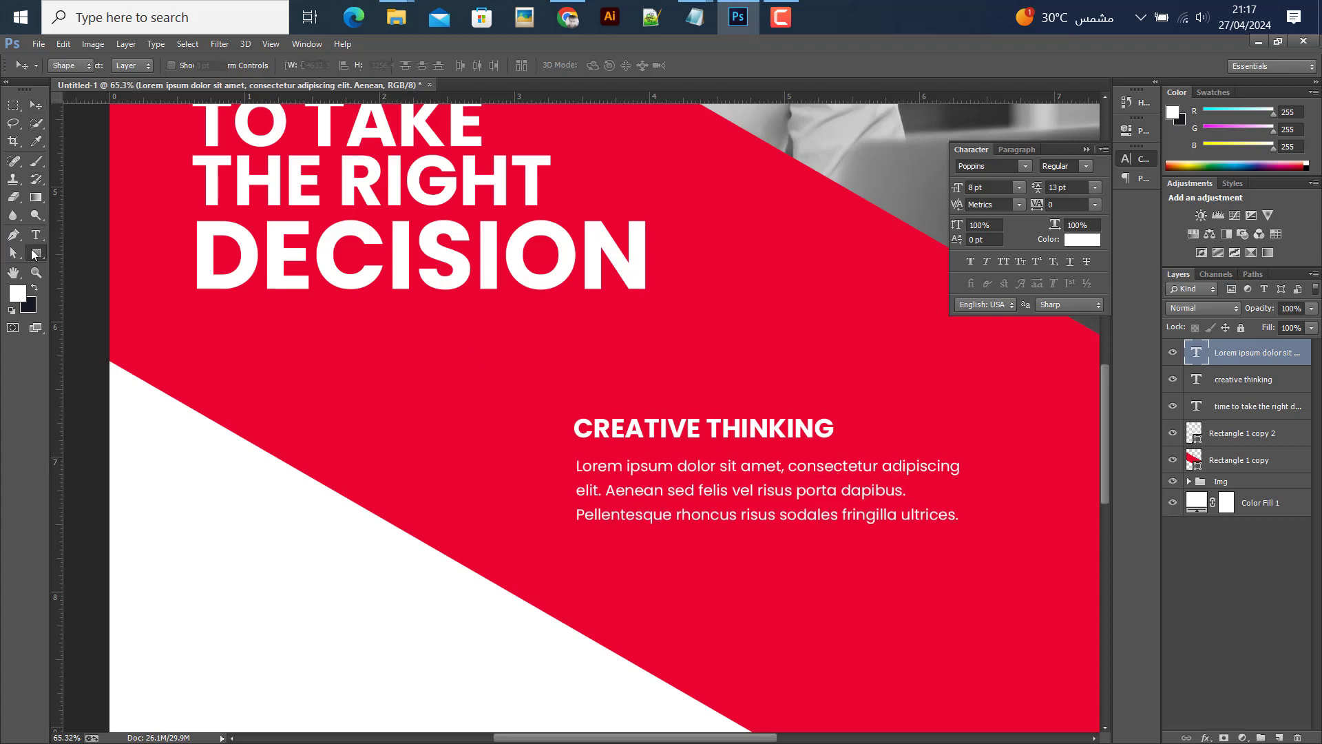
{"action": "right_click", "coordinate": [36, 253]}
{"action": "left_click", "coordinate": [85, 277]}
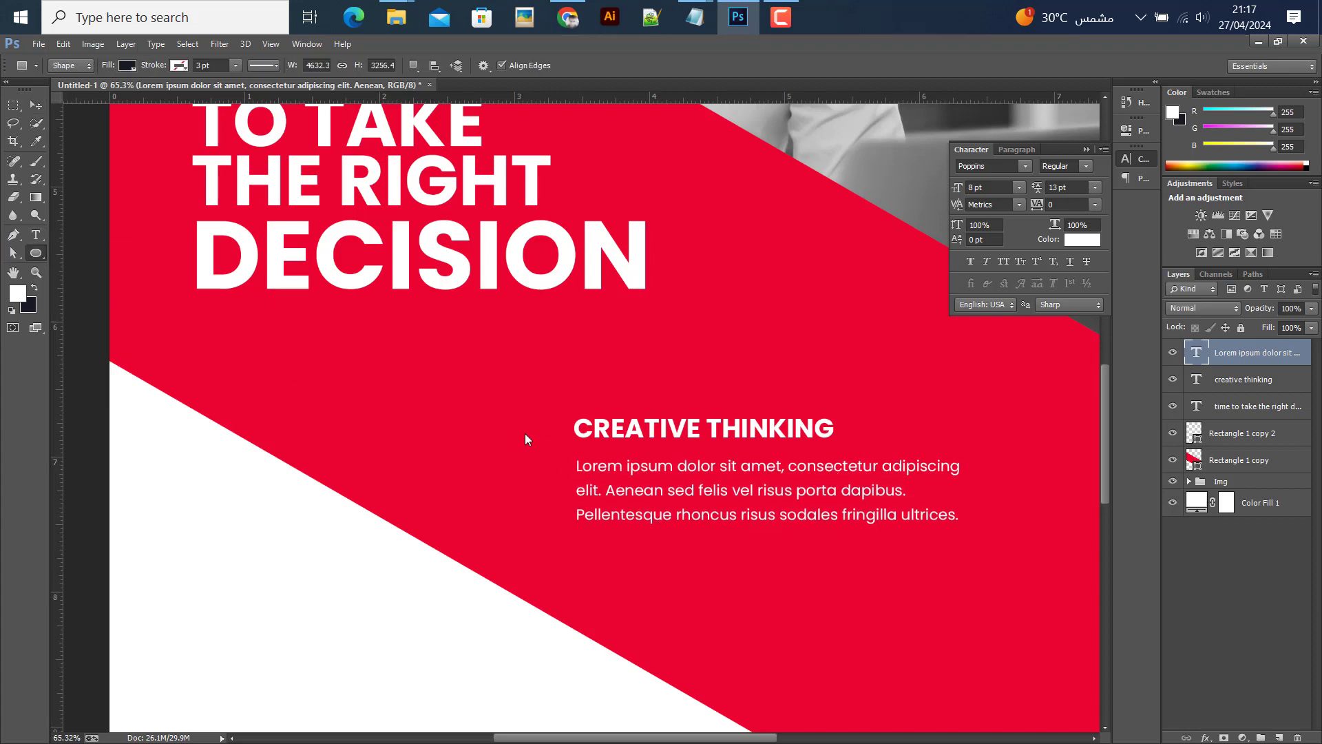
{"action": "left_click_drag", "start_coordinate": [517, 418], "coordinate": [600, 613]}
{"action": "left_click", "coordinate": [38, 106]}
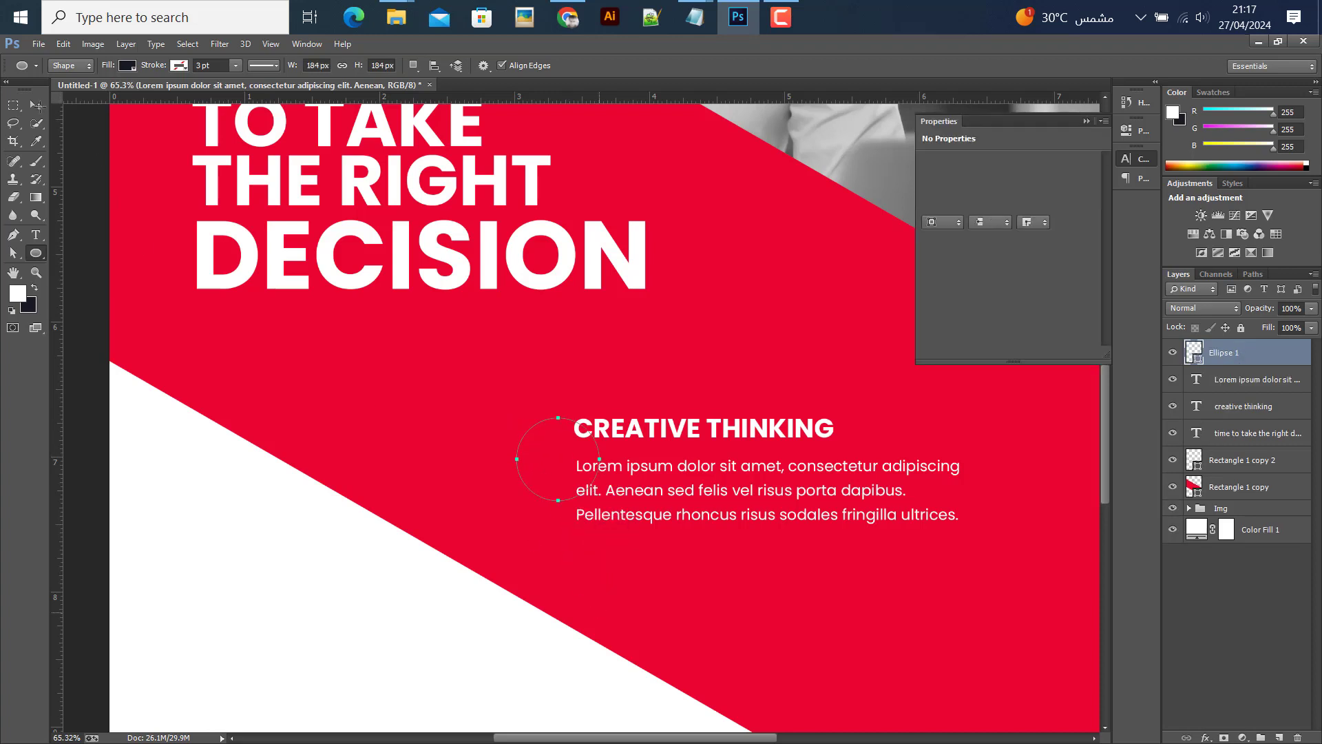
- Position the circle beside the heading and paragraph and fill it white (#ffffff)
{"action": "scroll", "coordinate": [525, 522], "scroll_direction": "down", "scroll_amount": 1}
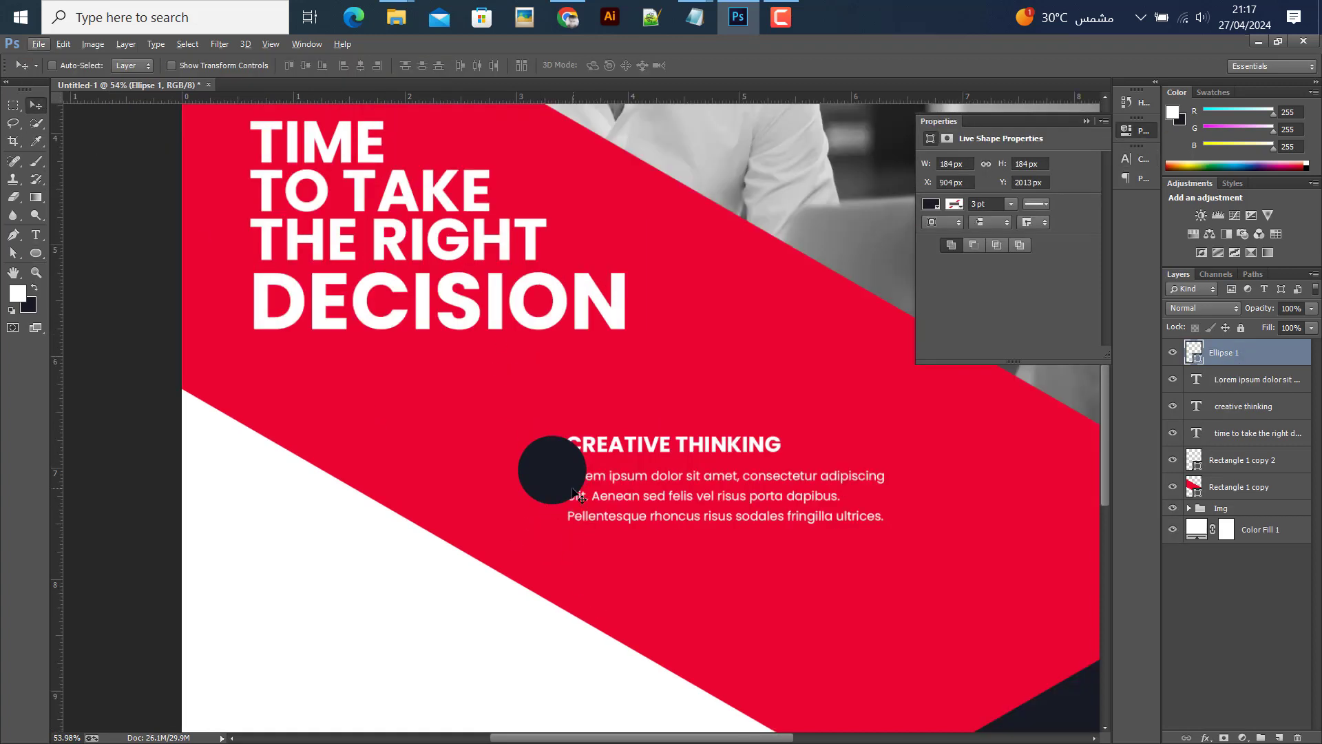
{"action": "mouse_move", "coordinate": [557, 487]}
{"action": "left_mouse_down"}
{"action": "mouse_move", "coordinate": [597, 414]}
{"action": "mouse_move", "coordinate": [530, 493]}
{"action": "left_mouse_up"}
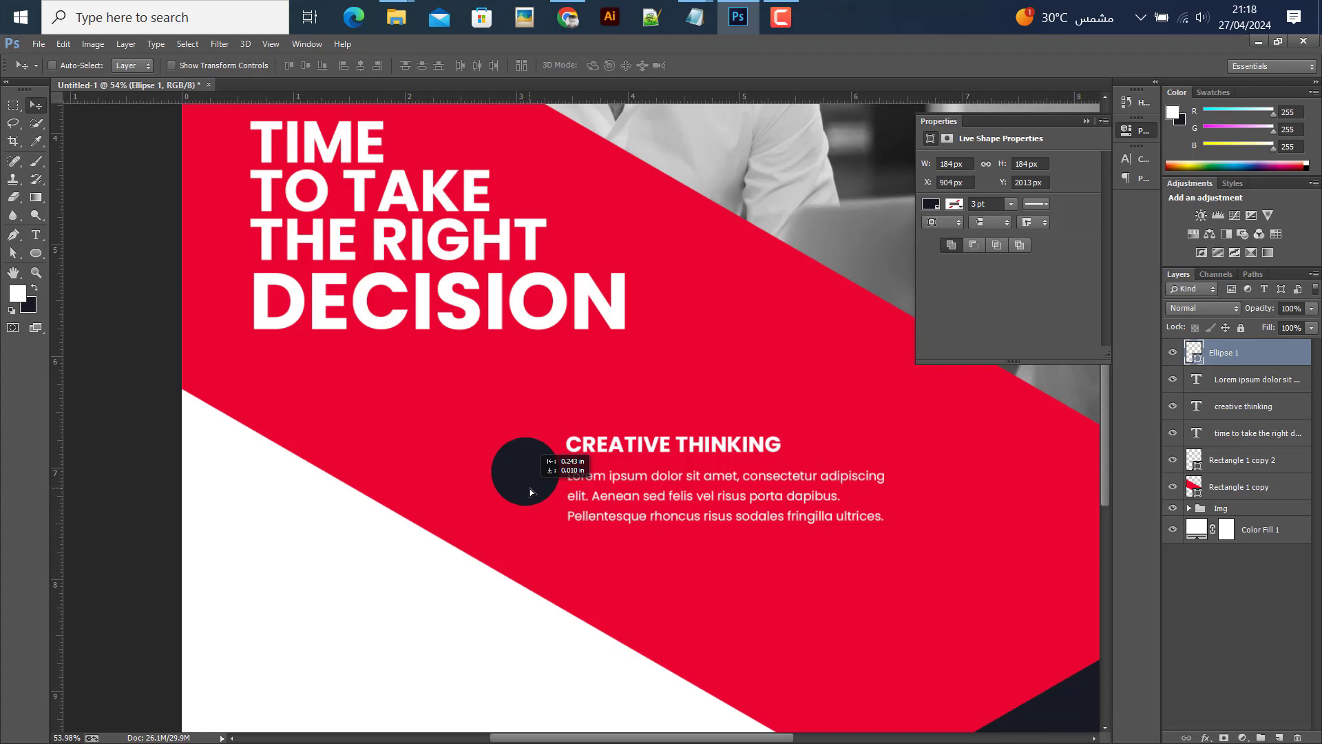
{"action": "key", "text": "Left"}
{"action": "key", "text": "Left"}
{"action": "key", "text": "Left"}
{"action": "key", "text": "Left"}
{"action": "key", "text": "Left"}
{"action": "key", "text": "Left"}
{"action": "key", "text": "Left"}
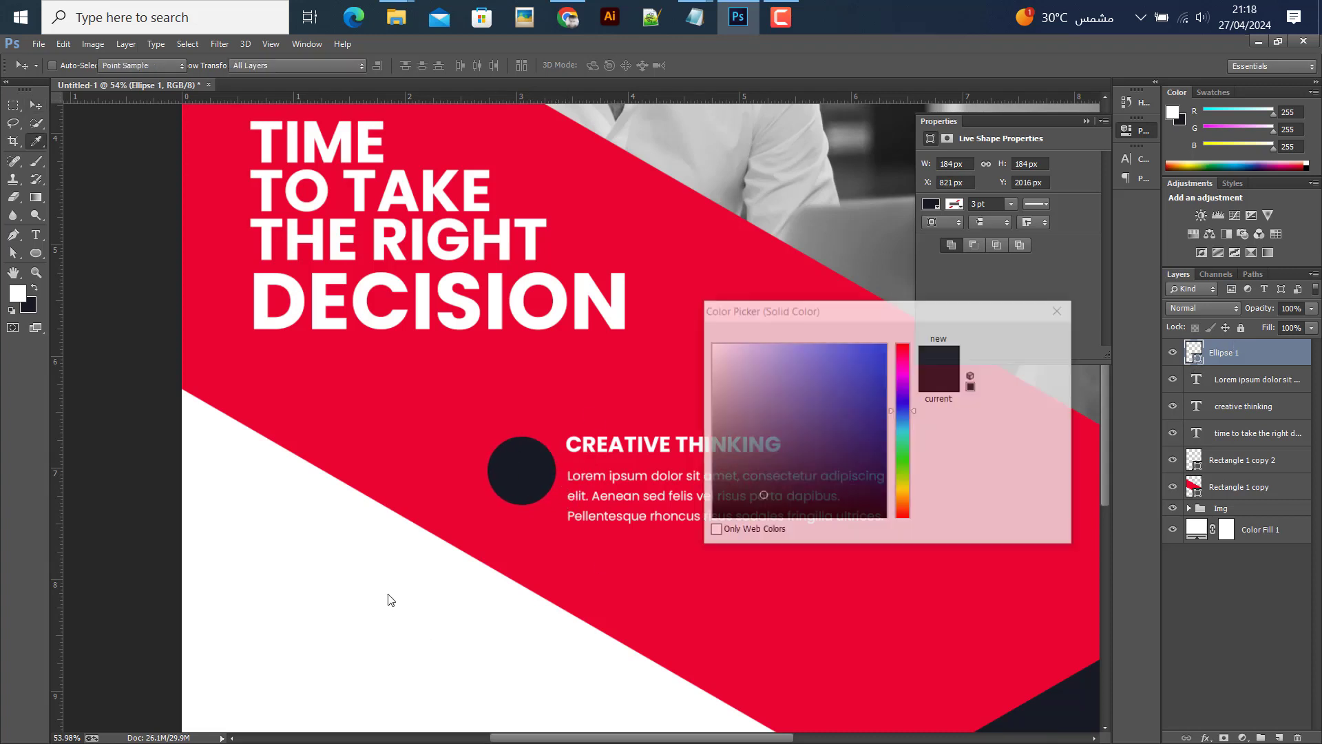
{"action": "type", "text": "ffffff"}
{"action": "left_click", "coordinate": [1002, 340]}
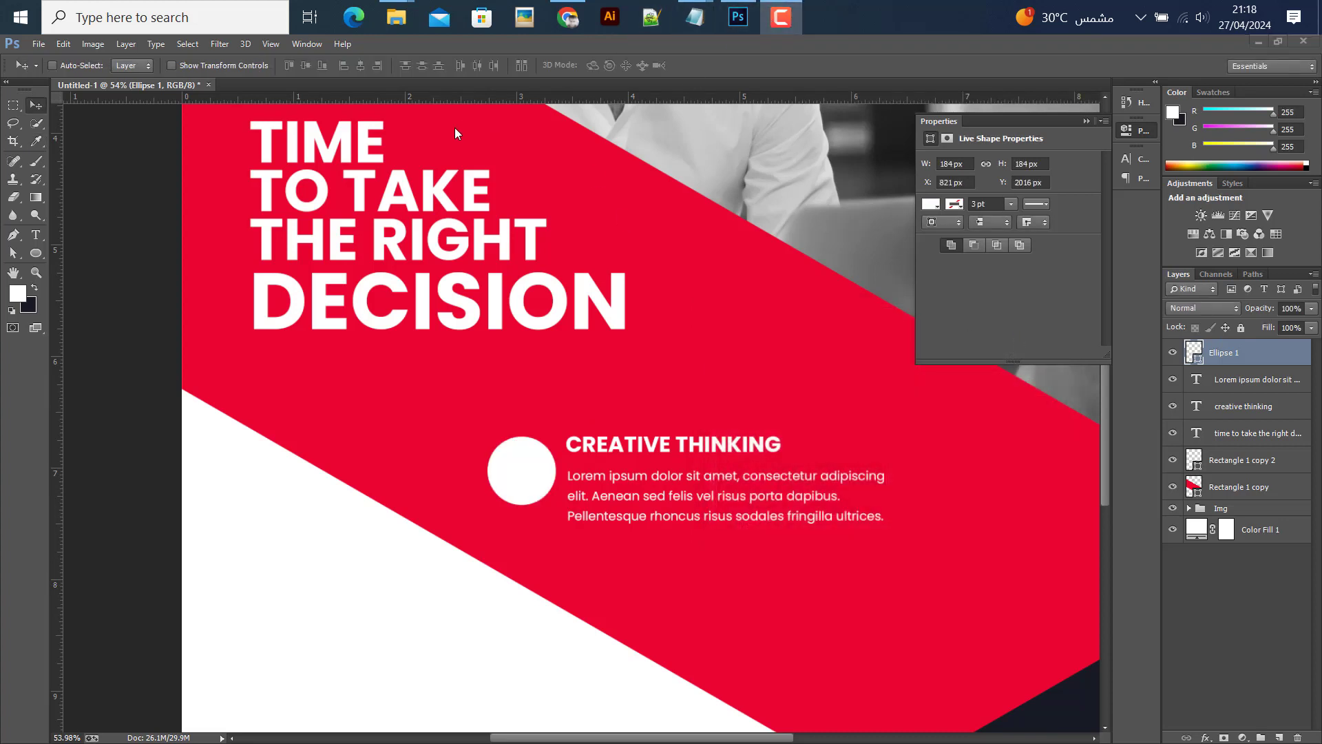
- Group Ellipse 1, Lorem ipsum and creative thinking layers as Group 1 and nudge it up-right
{"action": "scroll", "coordinate": [591, 510], "scroll_direction": "down", "scroll_amount": 1}
{"action": "scroll", "coordinate": [599, 489], "scroll_direction": "down", "scroll_amount": 2}
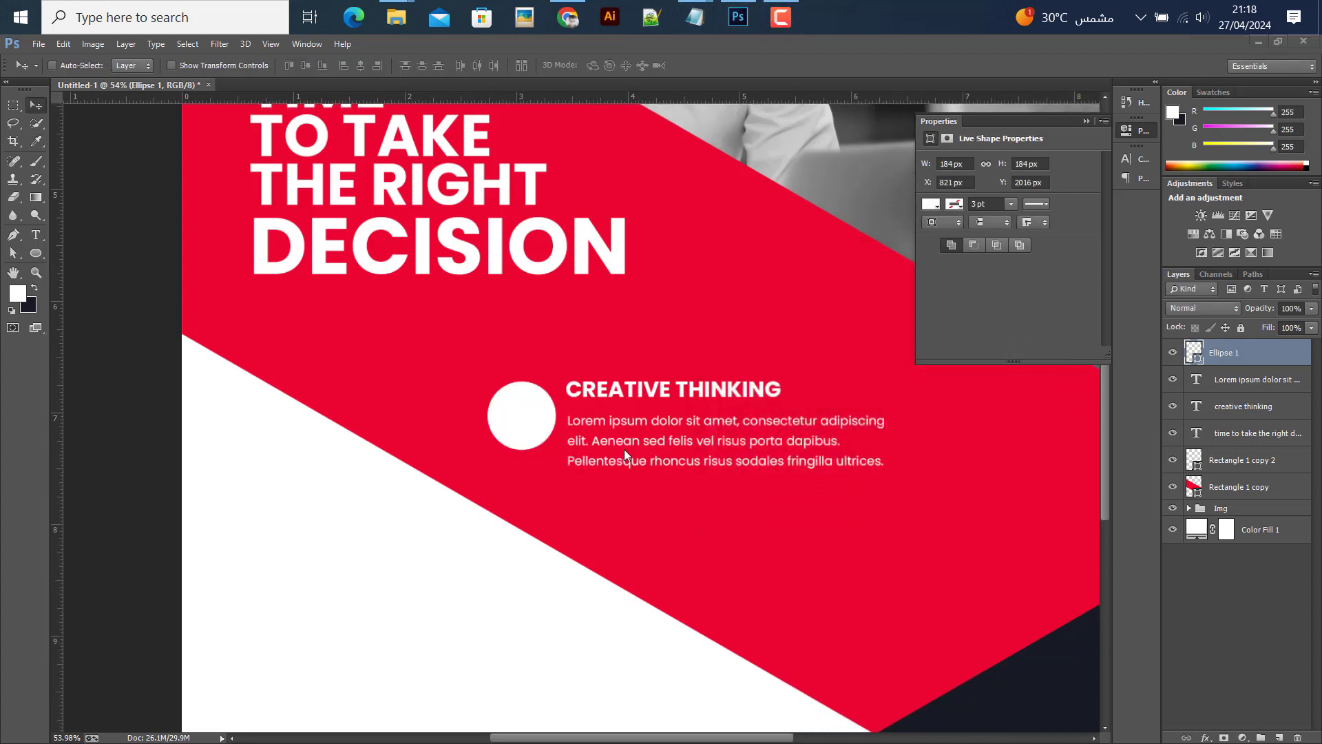
{"action": "scroll", "coordinate": [612, 452], "scroll_direction": "down", "scroll_amount": 1}
{"action": "scroll", "coordinate": [615, 452], "scroll_direction": "down", "scroll_amount": 2}
{"action": "scroll", "coordinate": [619, 458], "scroll_direction": "down", "scroll_amount": 1}
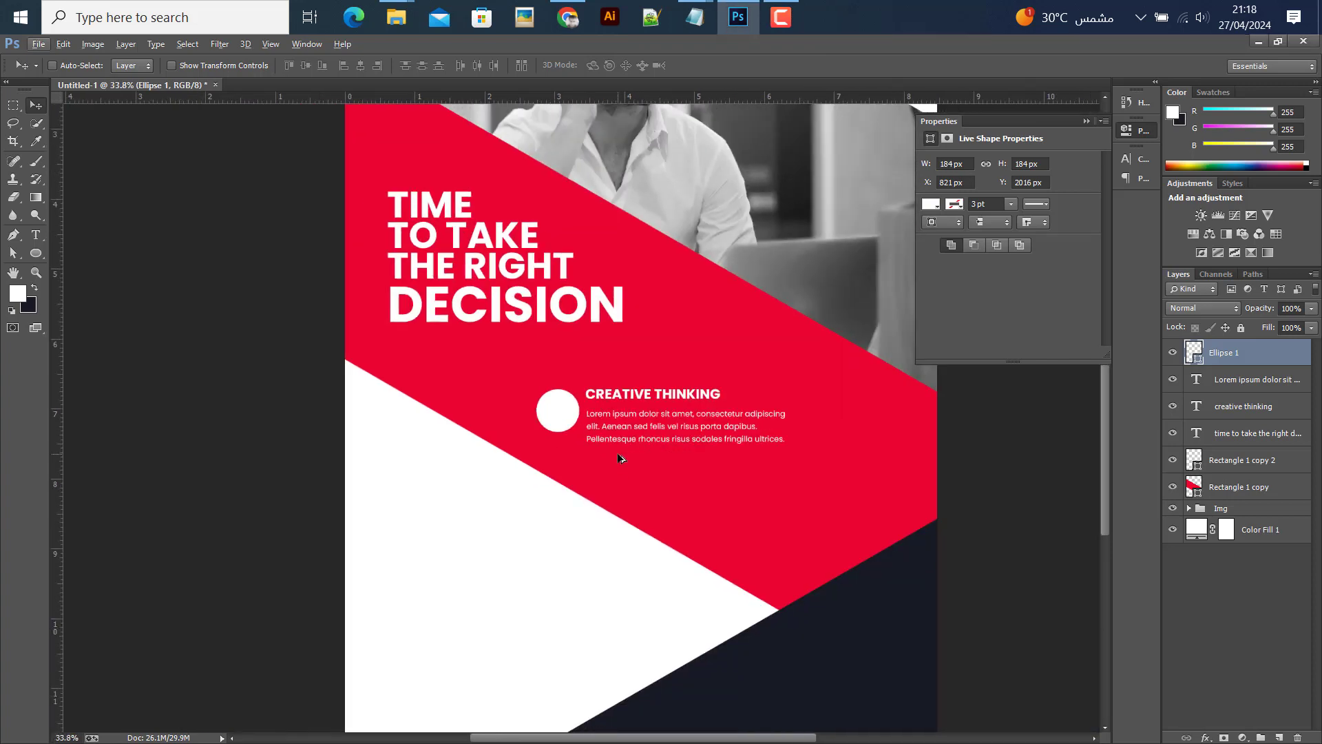
{"action": "scroll", "coordinate": [618, 459], "scroll_direction": "down", "scroll_amount": 1}
{"action": "left_click", "coordinate": [1236, 407], "text": "shift"}
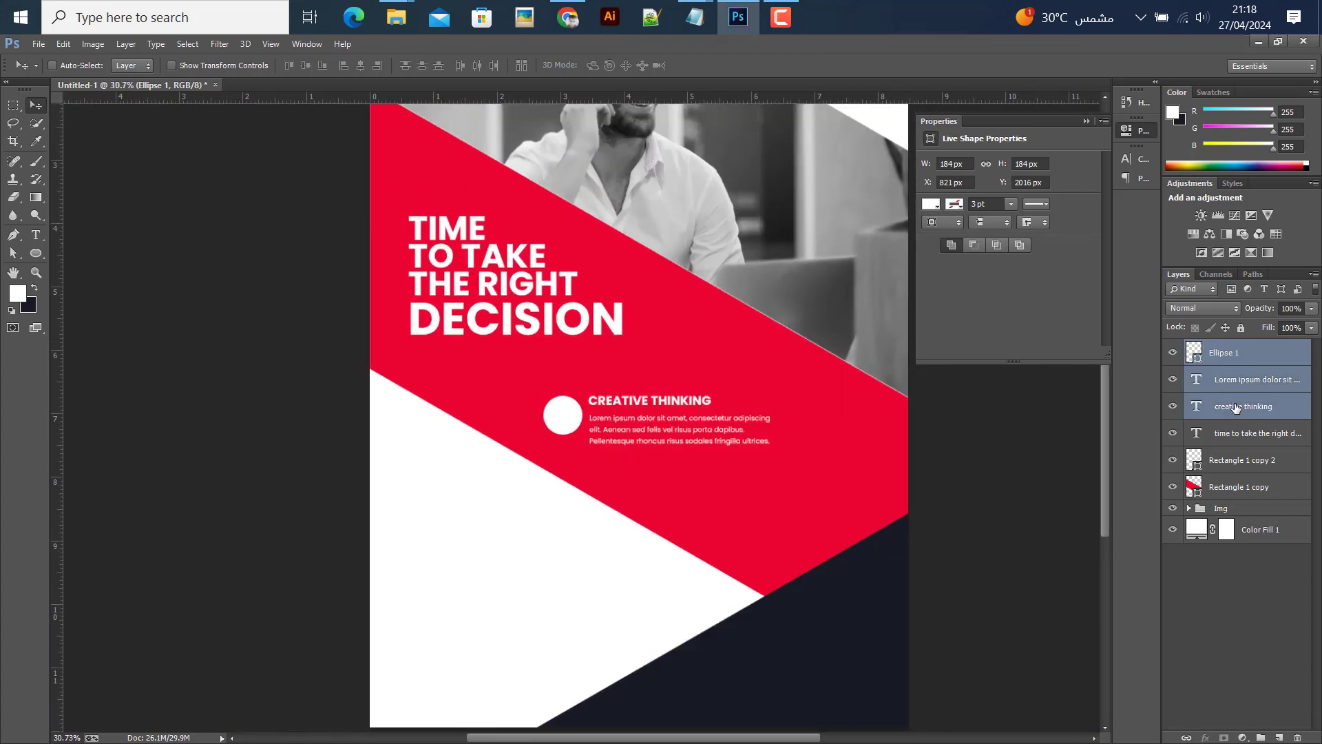
{"action": "left_click", "coordinate": [1234, 408]}
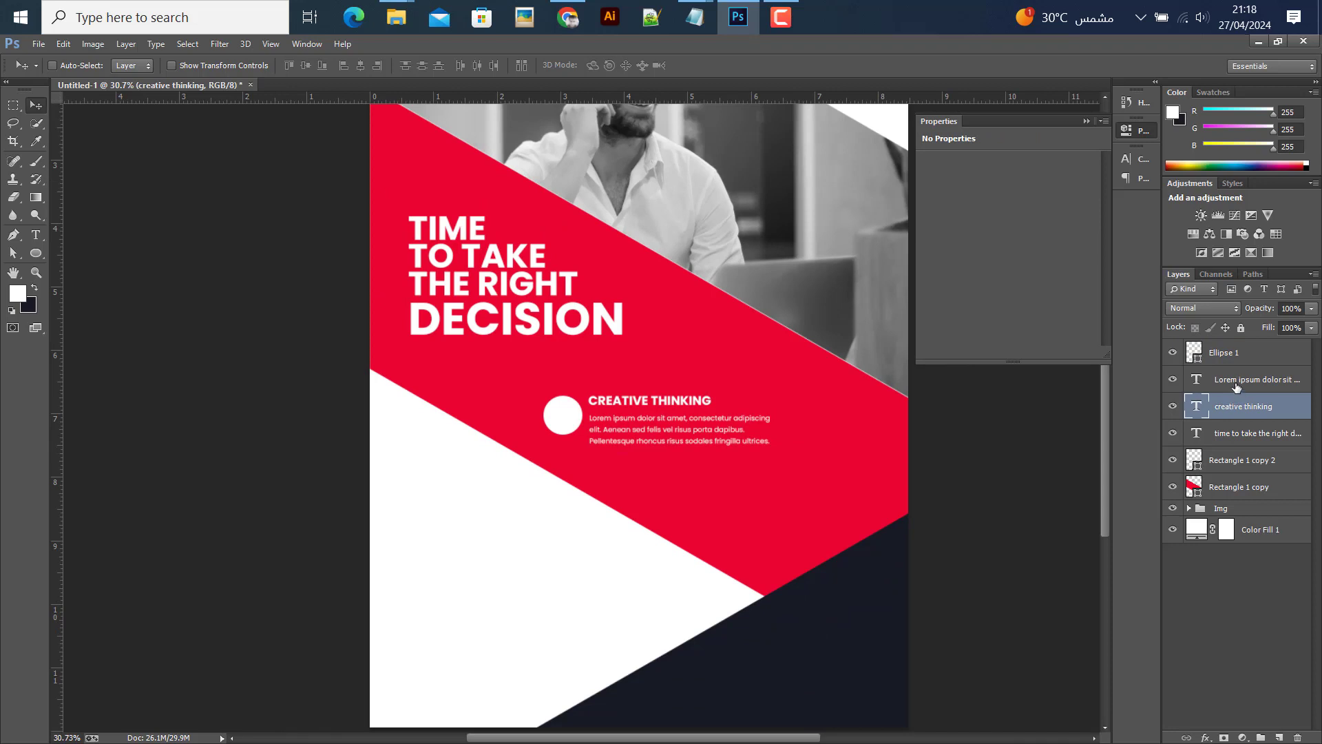
{"action": "left_click", "coordinate": [1236, 387]}
{"action": "left_click", "coordinate": [1220, 355]}
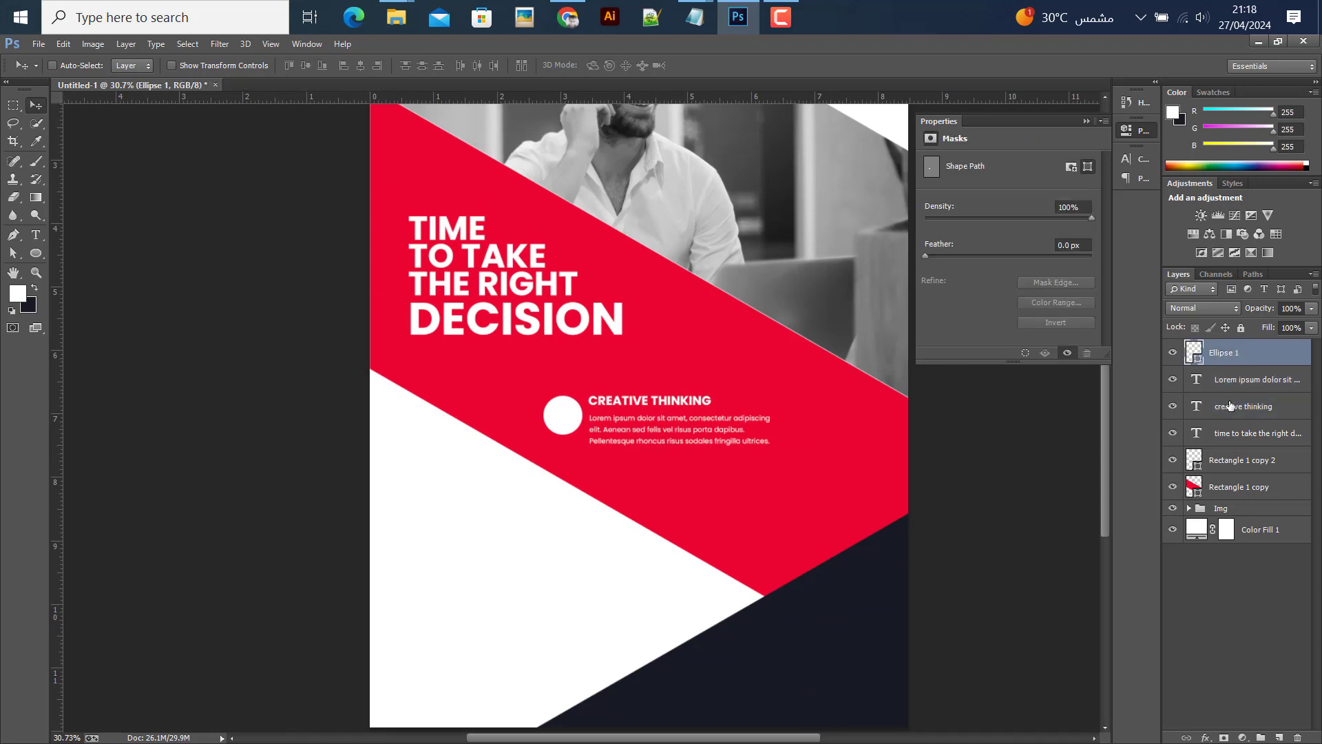
{"action": "left_click", "coordinate": [1231, 407], "text": "shift"}
{"action": "key", "text": "ctrl+g"}
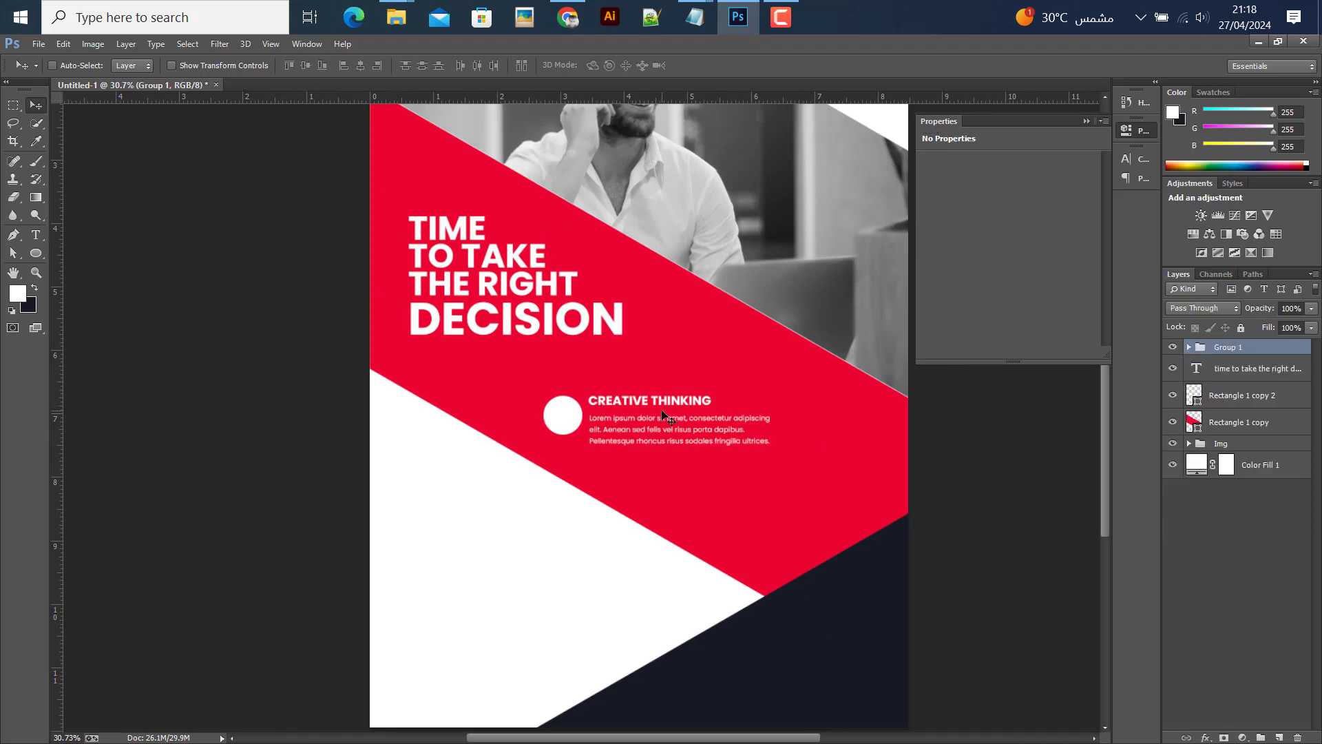
{"action": "left_click_drag", "start_coordinate": [662, 414], "coordinate": [679, 402]}
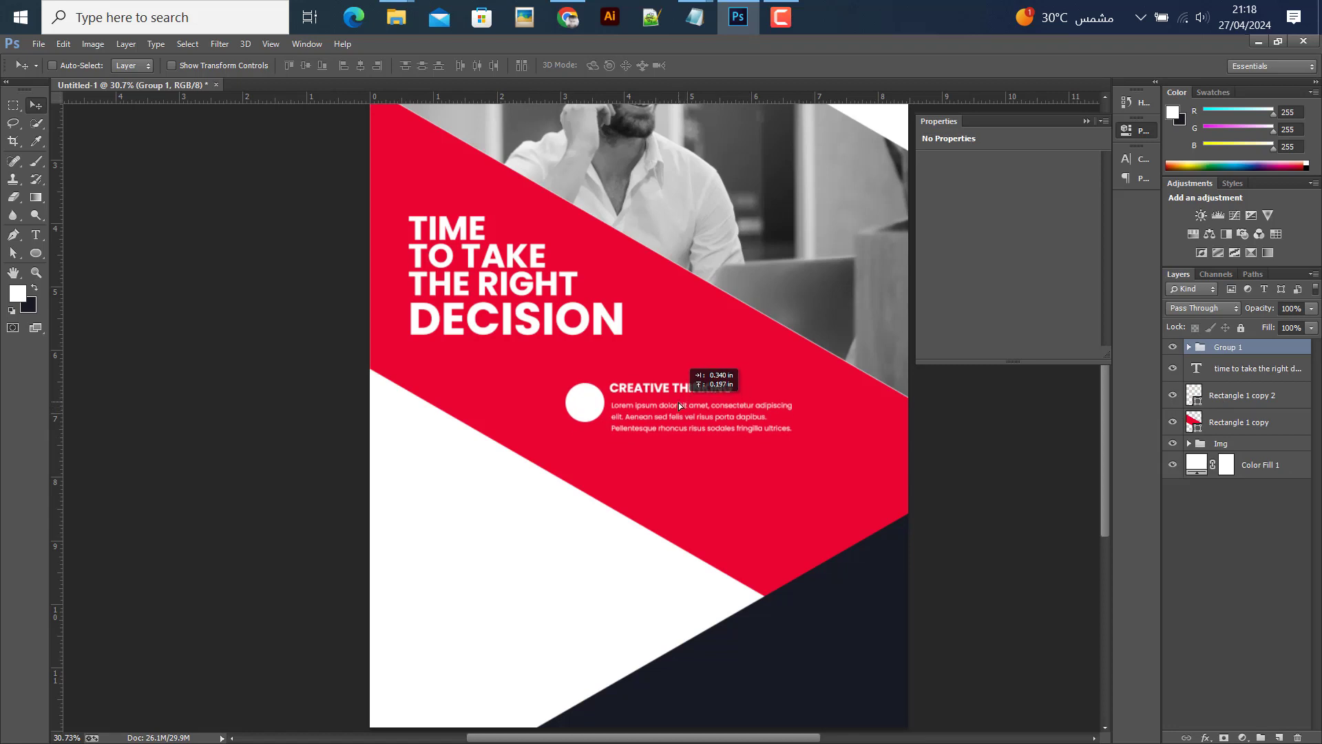
- Duplicate Group 1 as Group 1 copy and move it down and right on the band
{"action": "right_click", "coordinate": [1255, 348]}
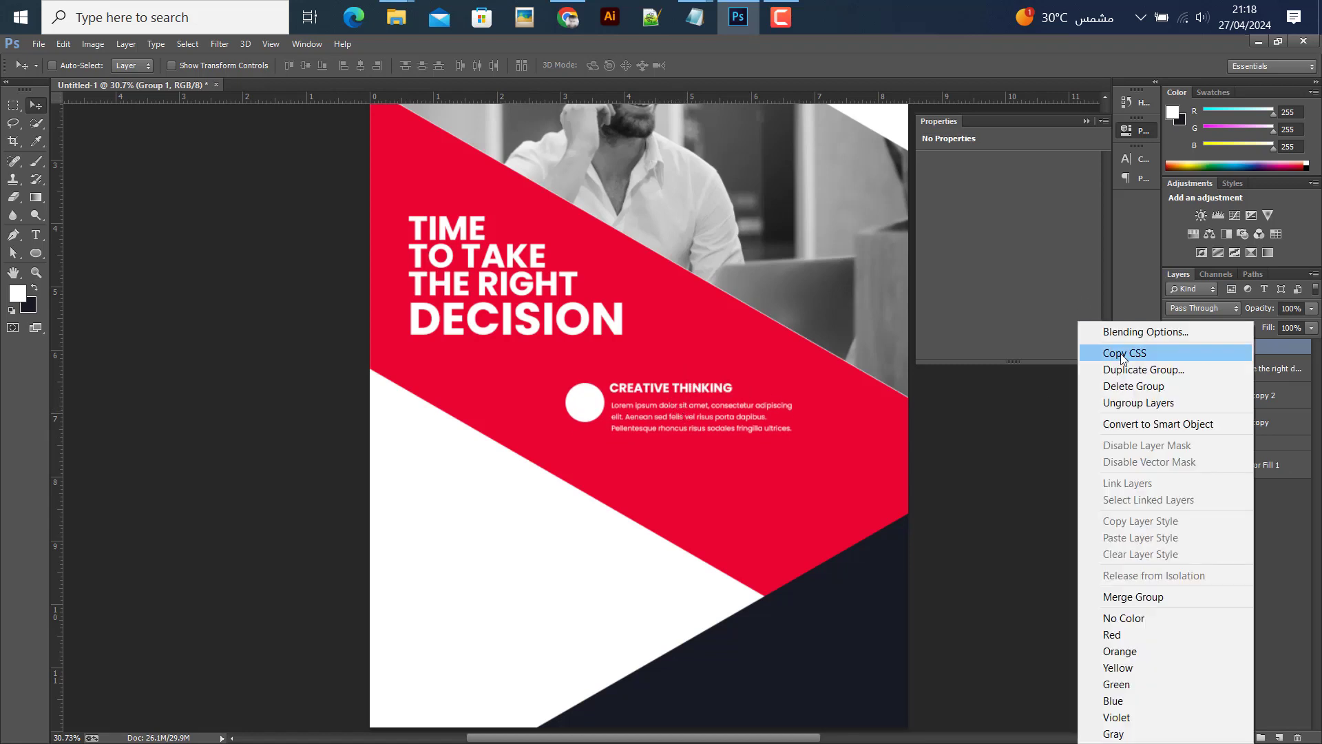
{"action": "left_click", "coordinate": [1232, 366]}
{"action": "key", "text": "Return"}
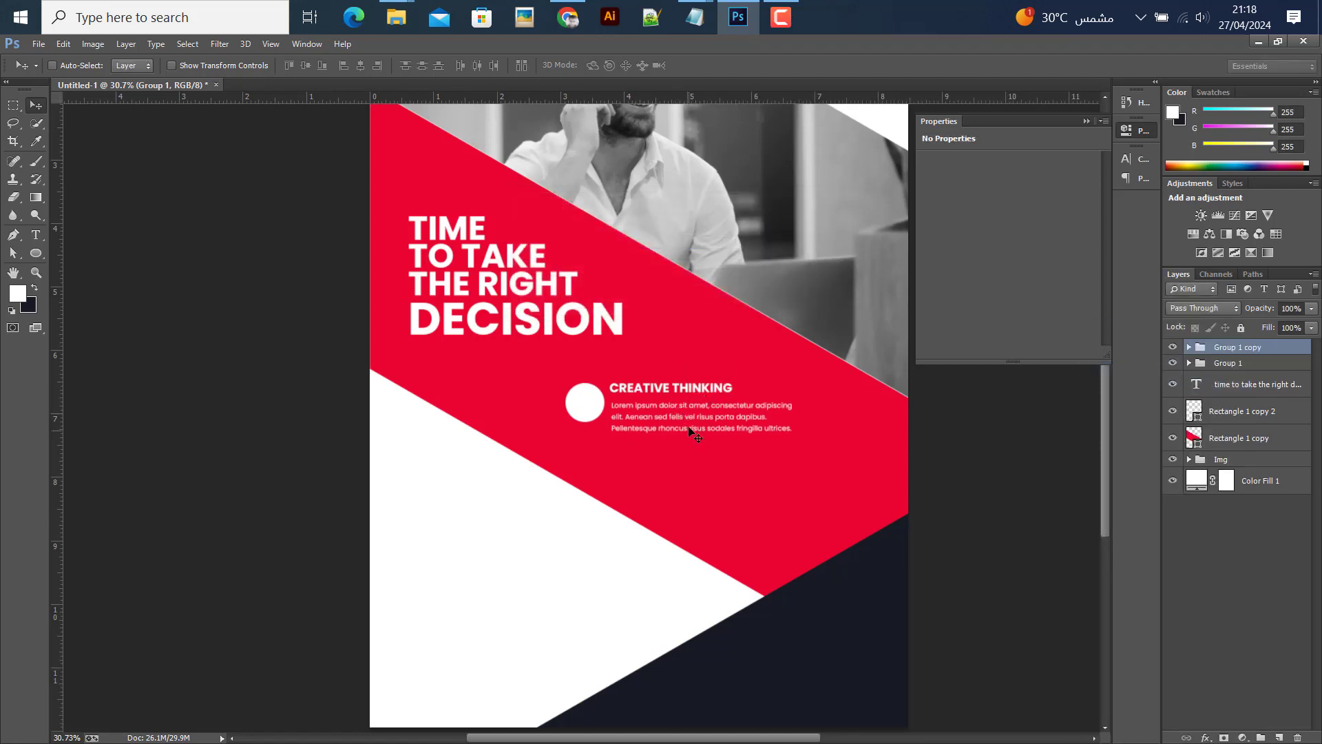
{"action": "left_click_drag", "start_coordinate": [690, 429], "coordinate": [794, 529]}
- Reposition the Rectangle 1 copy 2 shape slightly lower
{"action": "scroll", "coordinate": [606, 416], "scroll_direction": "down", "scroll_amount": 1}
{"action": "scroll", "coordinate": [678, 486], "scroll_direction": "up", "scroll_amount": 1}
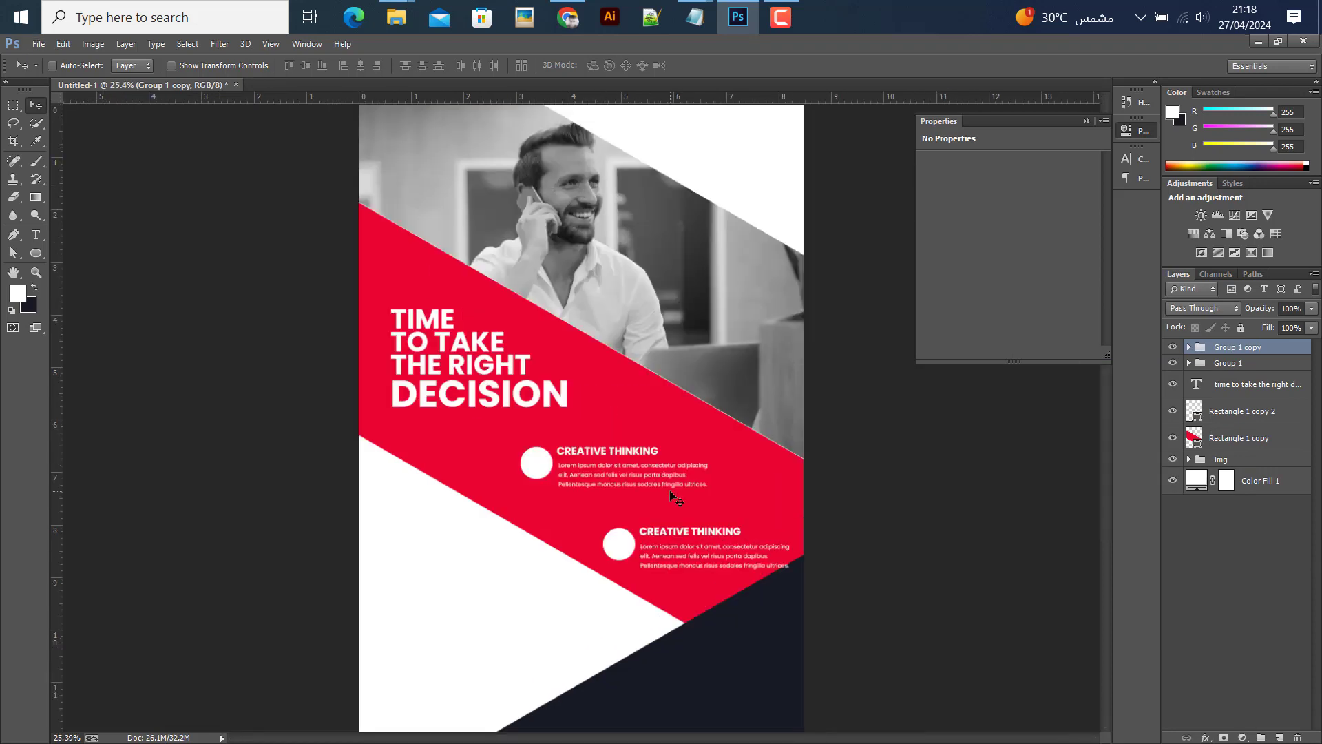
{"action": "scroll", "coordinate": [678, 486], "scroll_direction": "right", "scroll_amount": 1}
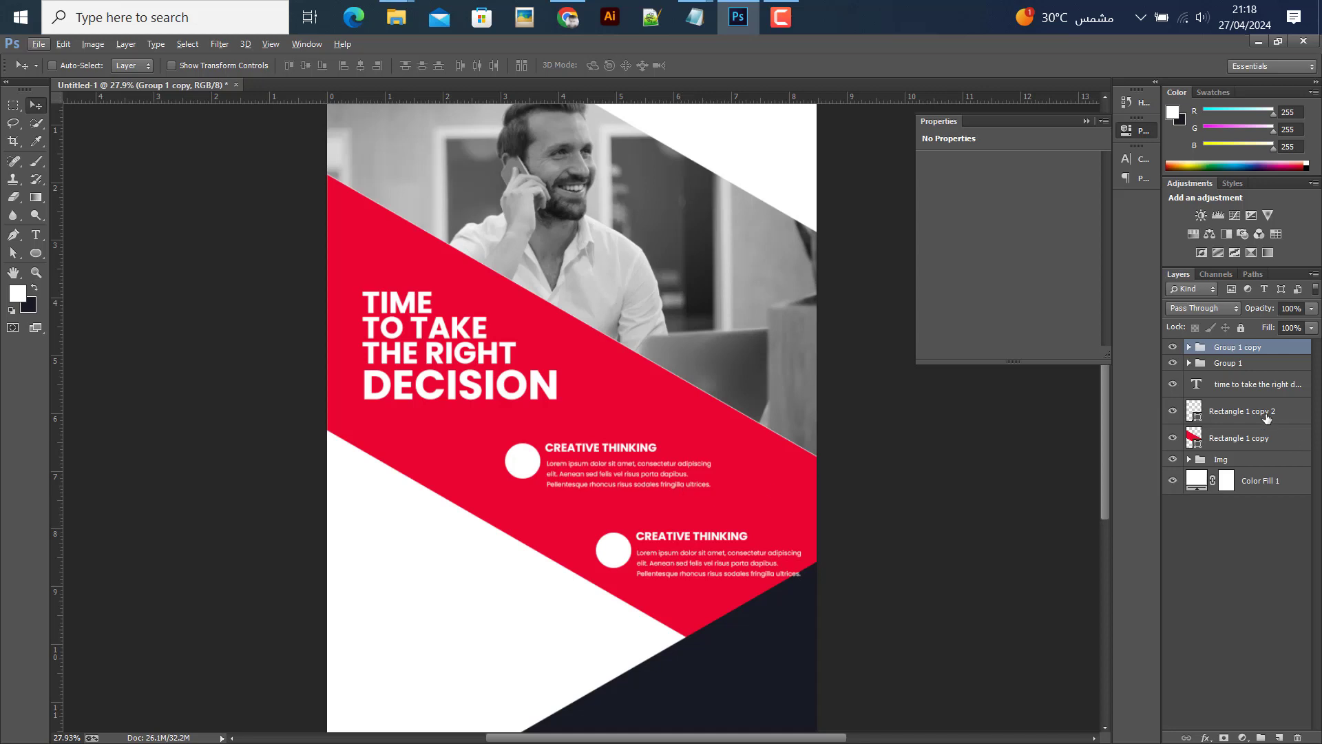
{"action": "scroll", "coordinate": [627, 620], "scroll_direction": "down", "scroll_amount": 1}
{"action": "scroll", "coordinate": [626, 620], "scroll_direction": "down", "scroll_amount": 2}
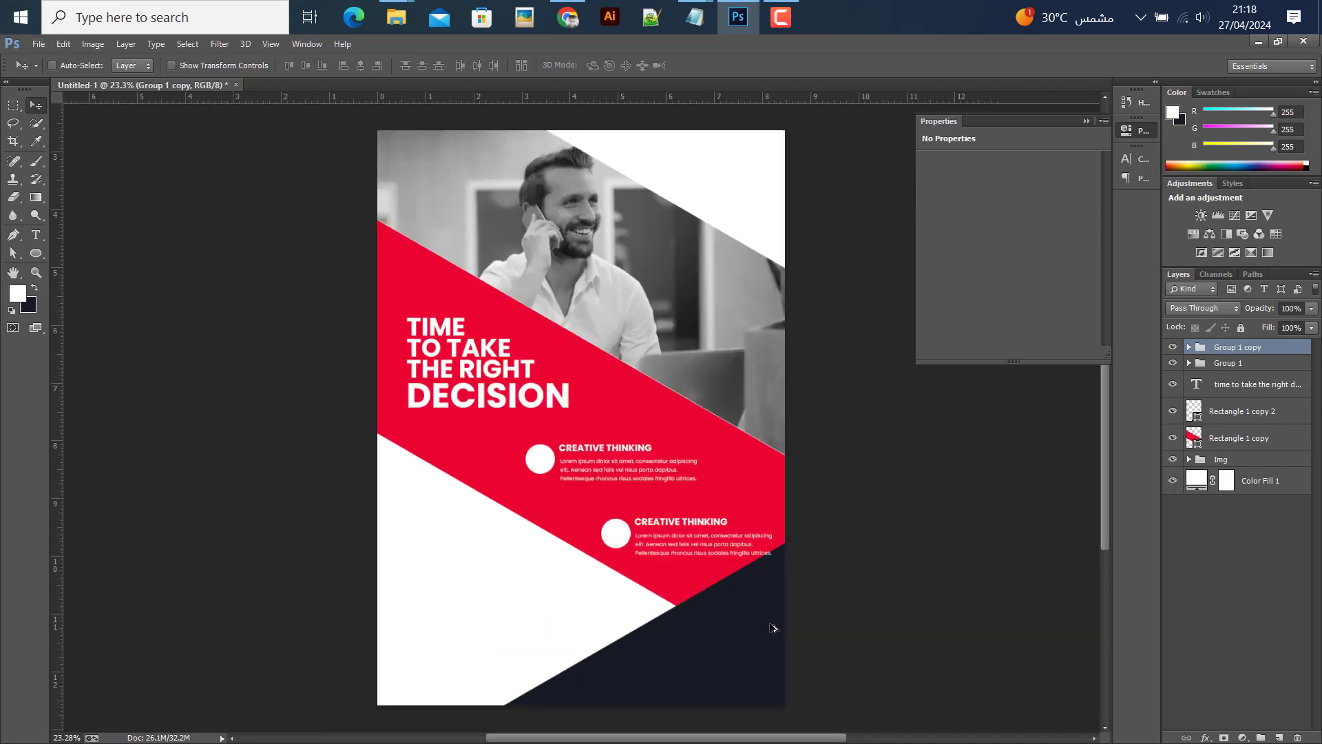
{"action": "left_click_drag", "start_coordinate": [749, 640], "coordinate": [753, 664]}
- Shift both Creative Thinking blocks slightly left, the second one also slightly up
{"action": "scroll", "coordinate": [692, 594], "scroll_direction": "up", "scroll_amount": 1}
{"action": "scroll", "coordinate": [672, 581], "scroll_direction": "up", "scroll_amount": 1}
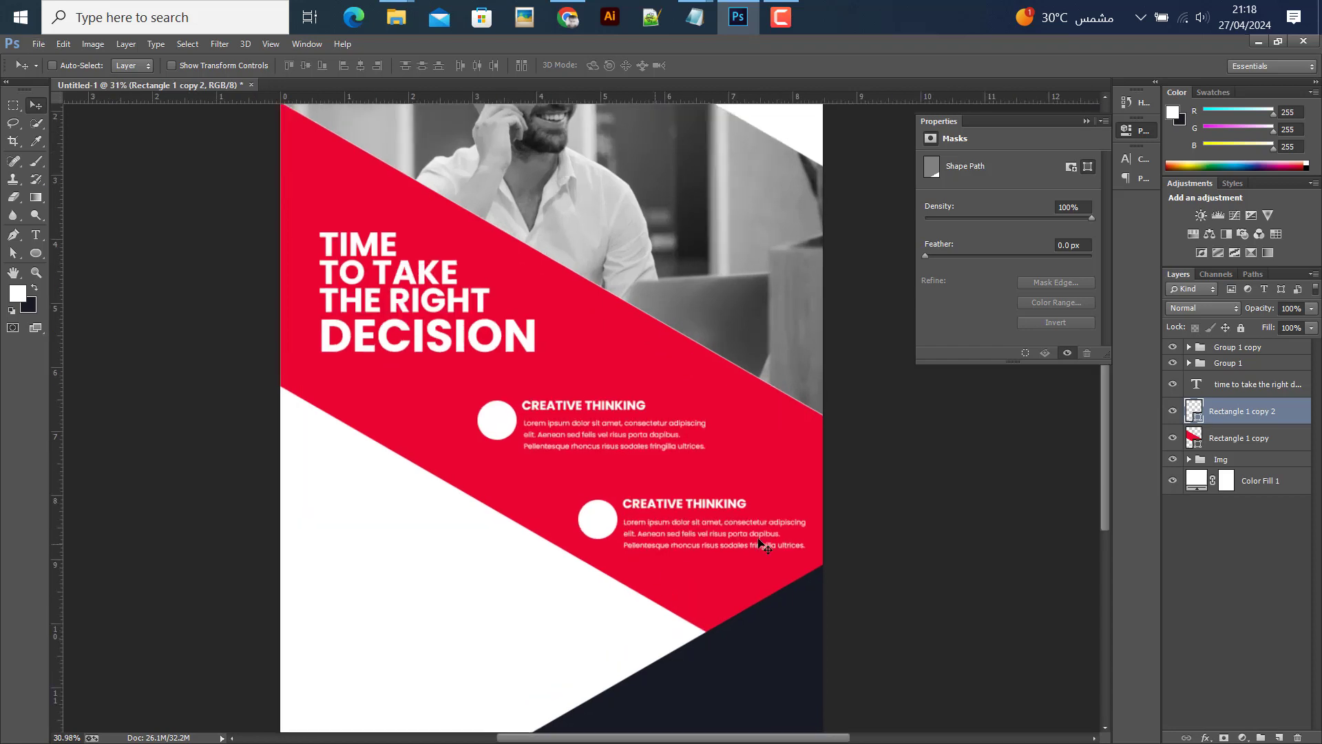
{"action": "left_click", "coordinate": [1237, 362]}
{"action": "left_click_drag", "start_coordinate": [641, 439], "coordinate": [630, 441]}
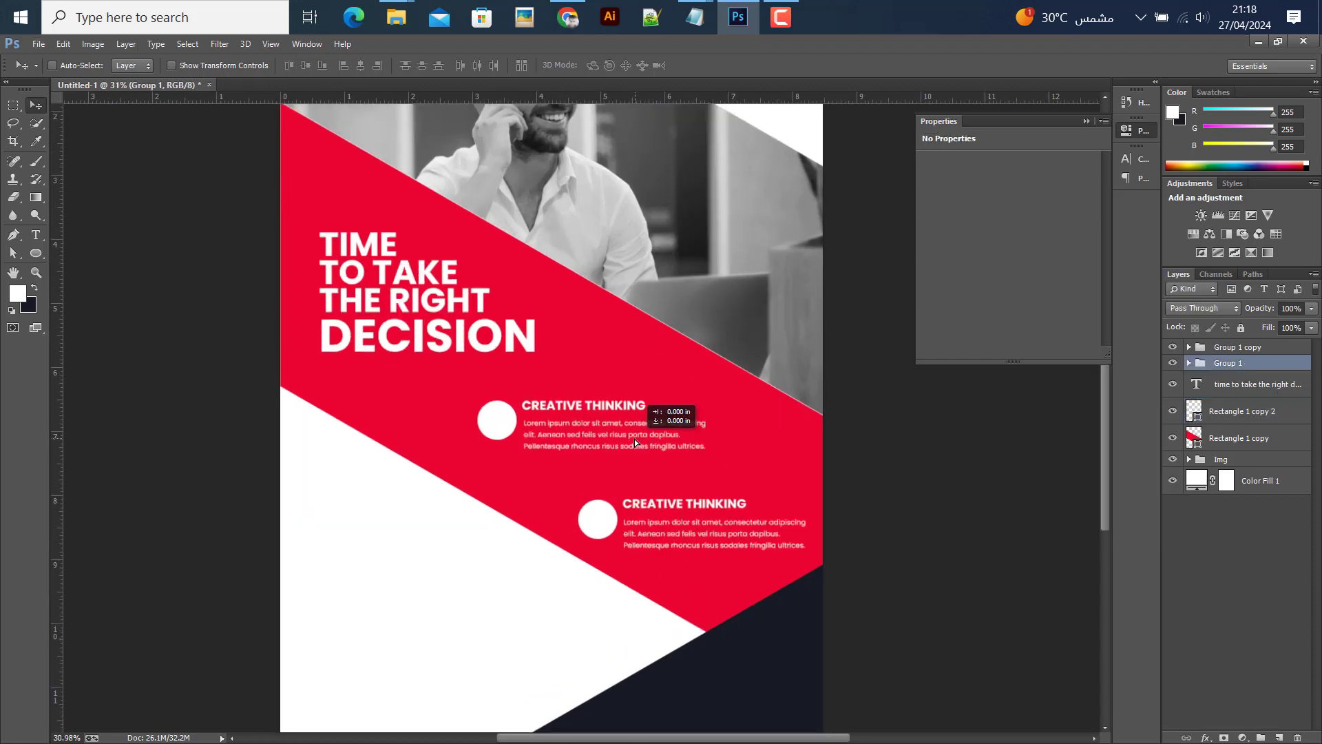
{"action": "left_click", "coordinate": [1203, 353]}
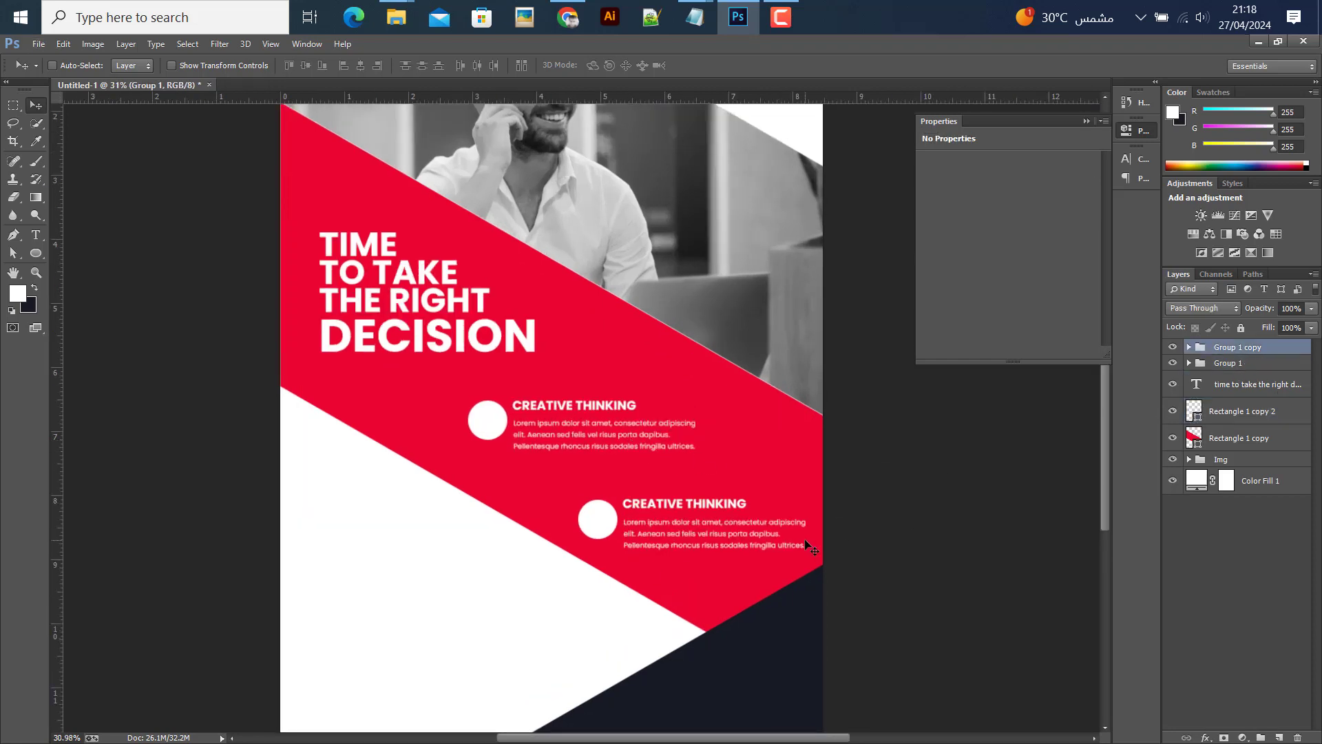
{"action": "left_click_drag", "start_coordinate": [780, 540], "coordinate": [776, 535]}
- Show the layout guides over the flyer
{"action": "key", "text": "ctrl+semicolon"}
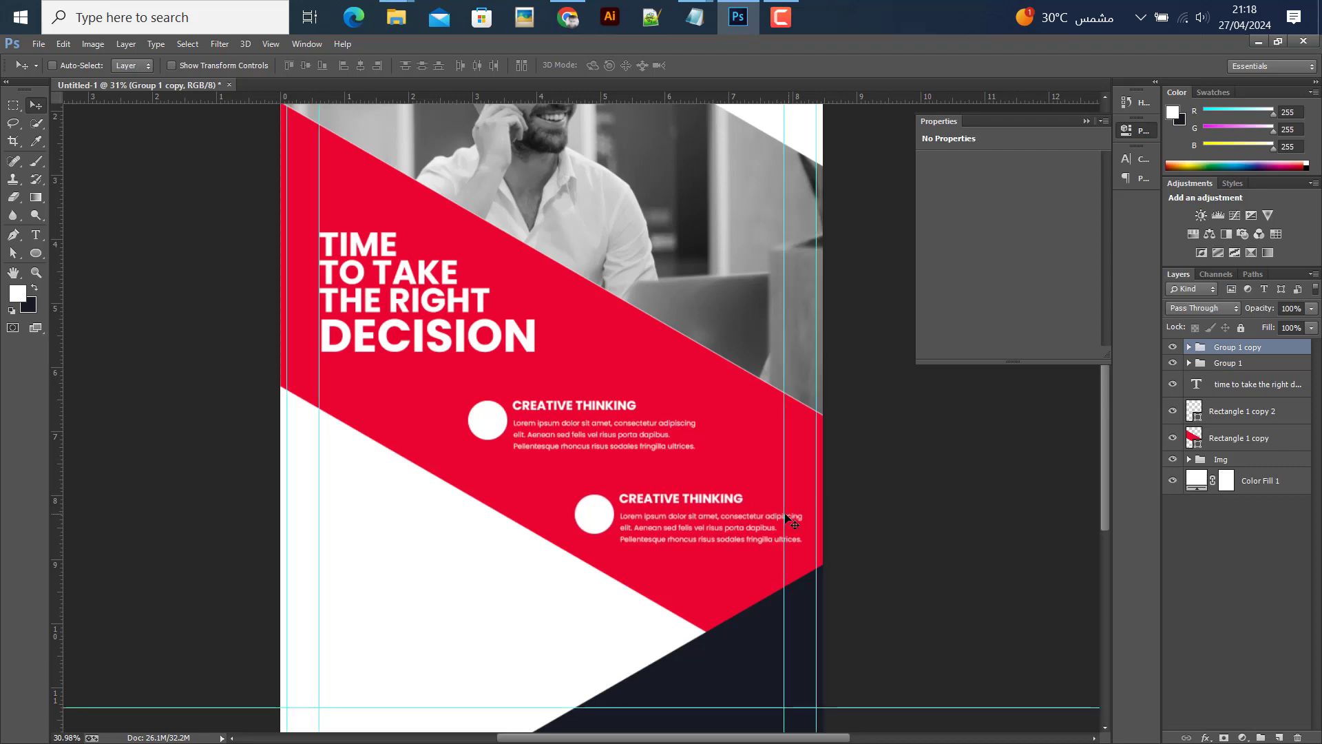
{"action": "scroll", "coordinate": [736, 529], "scroll_direction": "up", "scroll_amount": 1}
{"action": "scroll", "coordinate": [740, 530], "scroll_direction": "up", "scroll_amount": 1}
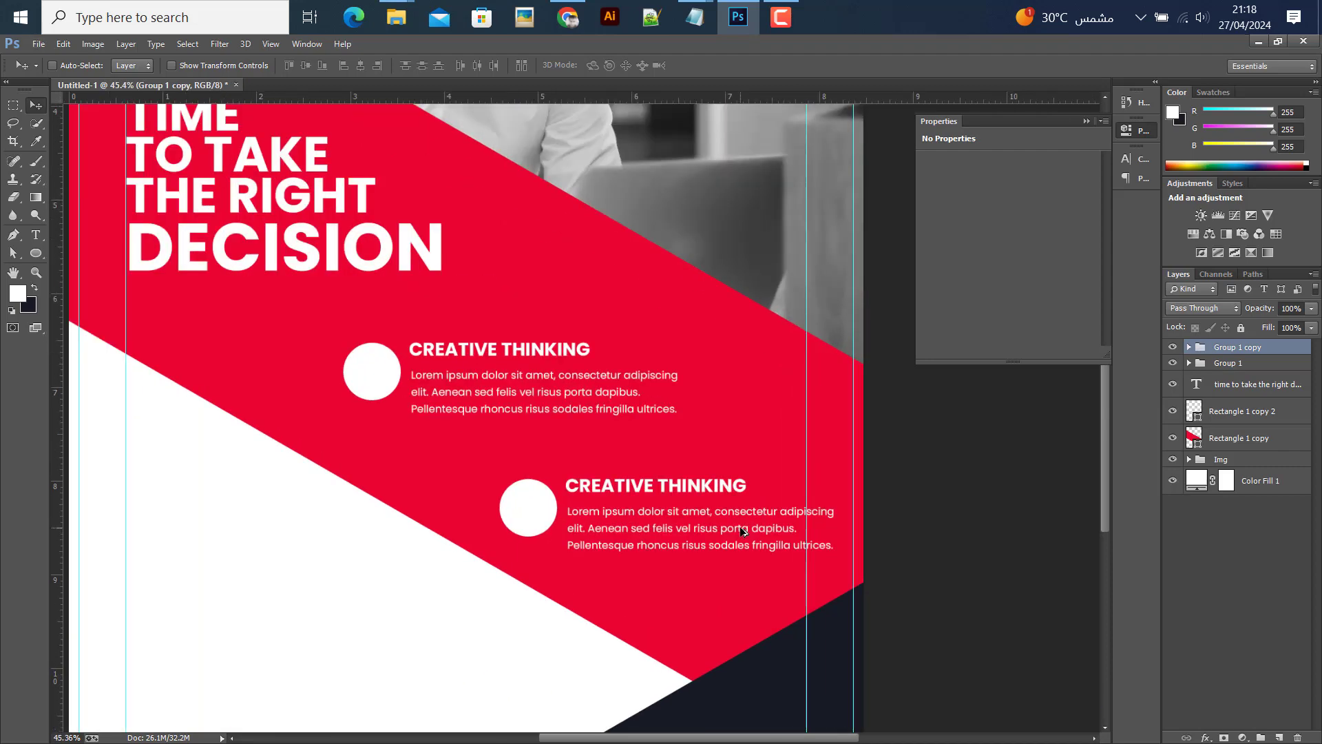
{"action": "scroll", "coordinate": [752, 516], "scroll_direction": "down", "scroll_amount": 1}
{"action": "scroll", "coordinate": [727, 524], "scroll_direction": "down", "scroll_amount": 1}
{"action": "scroll", "coordinate": [730, 527], "scroll_direction": "up", "scroll_amount": 1}
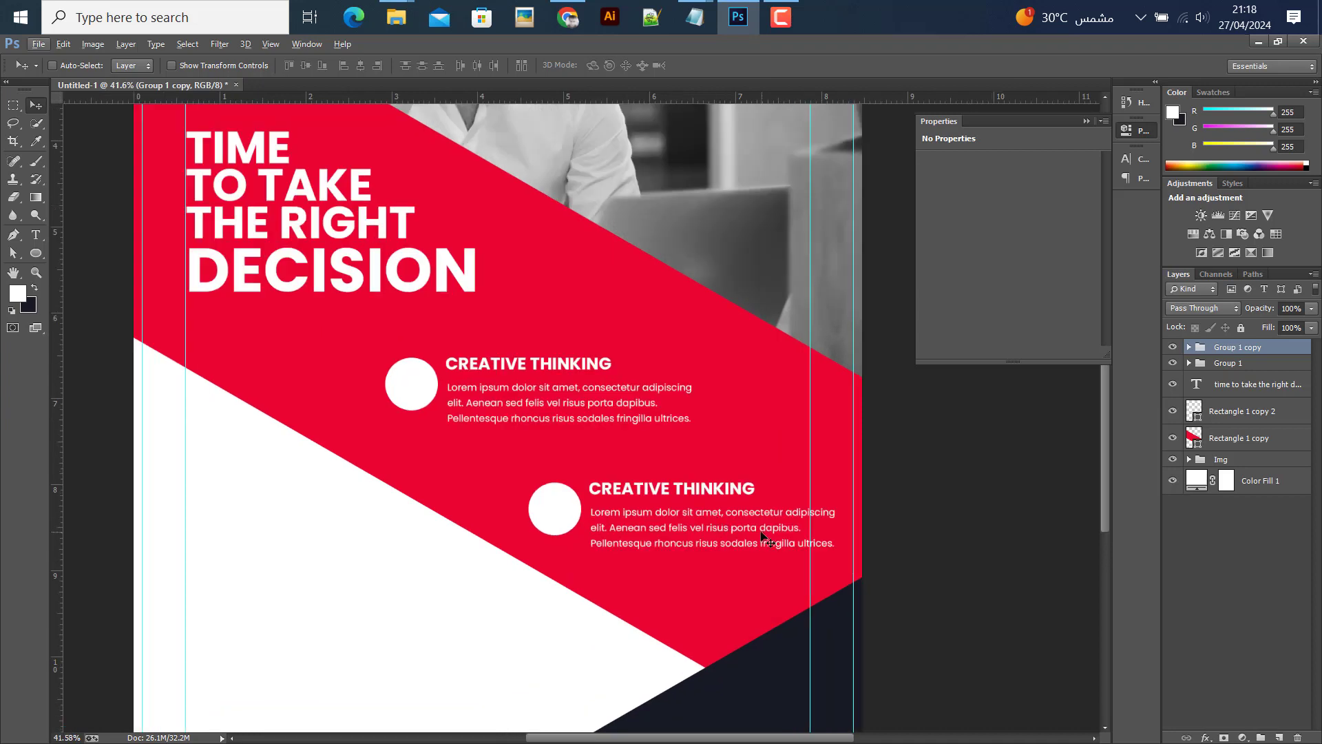
- Delete the Group 1 copy block, then expand Group 1 to show its layers
{"action": "left_click", "coordinate": [1188, 347]}
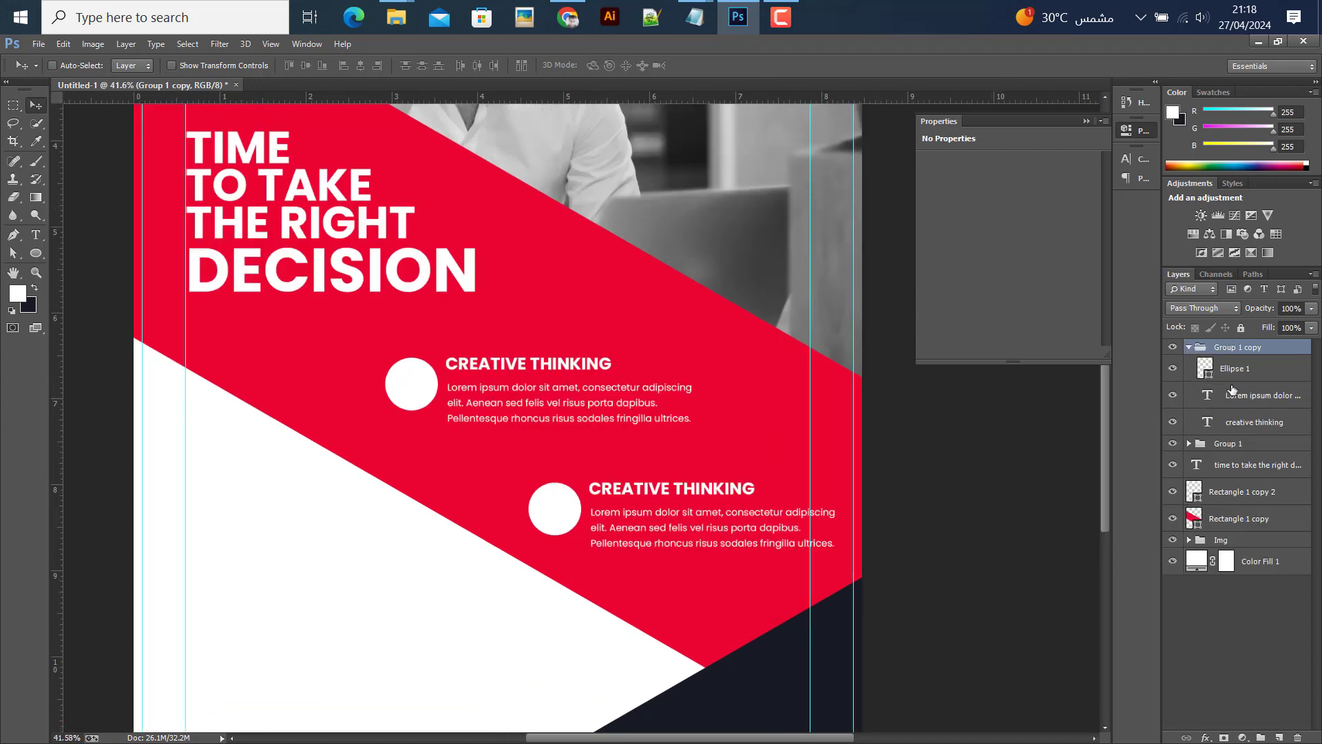
{"action": "left_click", "coordinate": [1232, 392]}
{"action": "left_click", "coordinate": [1213, 425]}
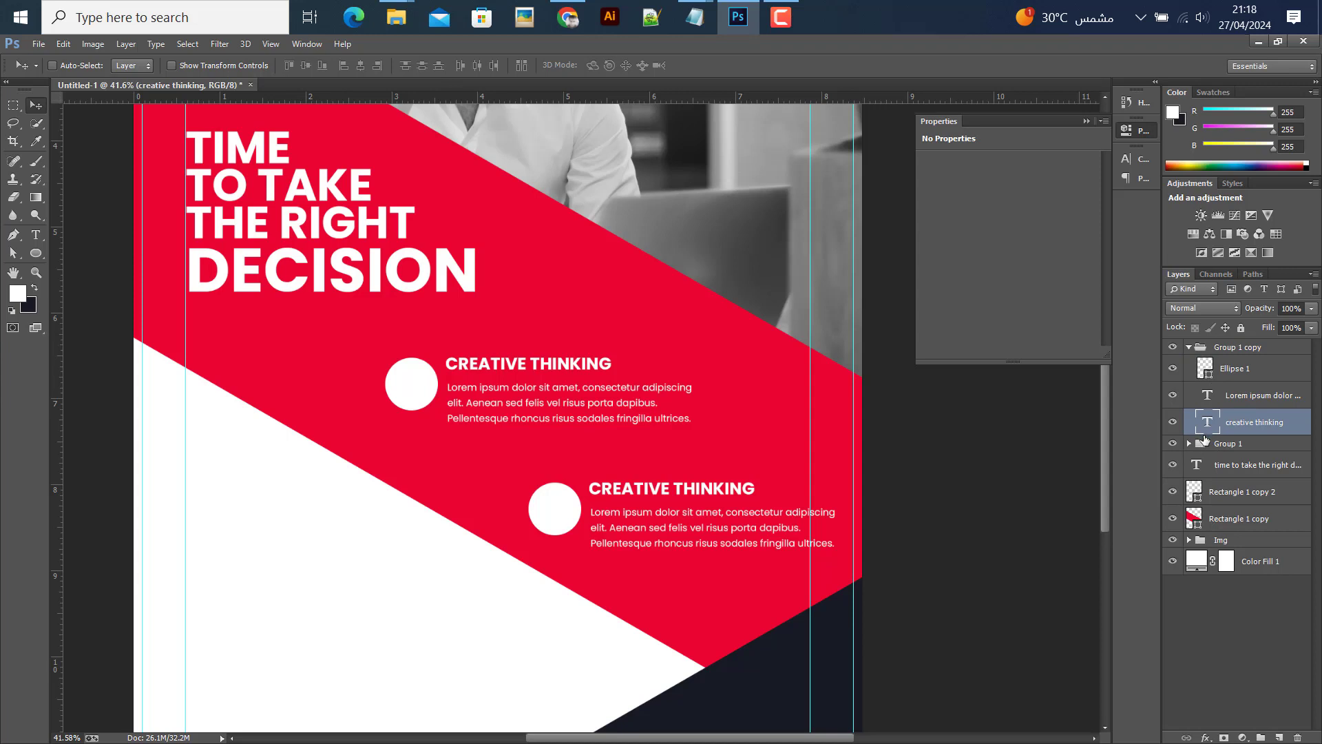
{"action": "left_click", "coordinate": [1180, 348]}
{"action": "left_click", "coordinate": [1173, 347]}
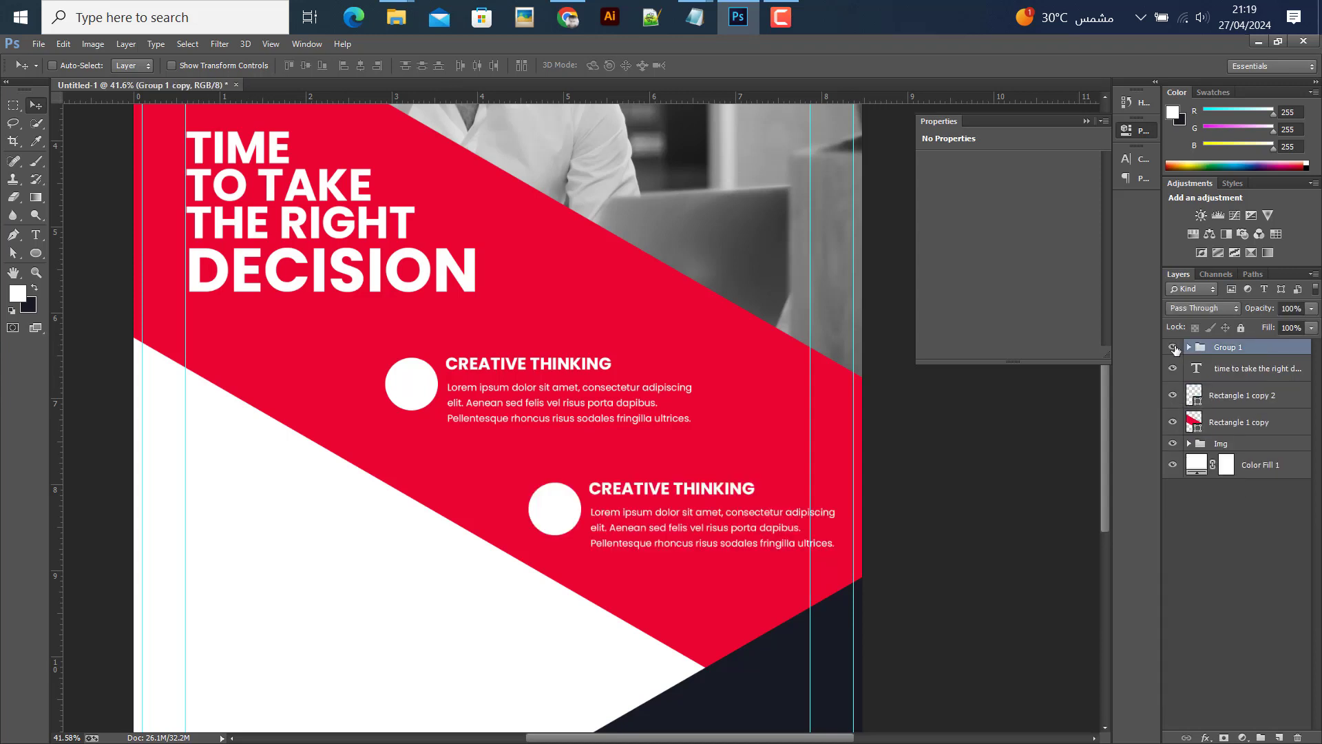
{"action": "left_click", "coordinate": [1189, 348]}
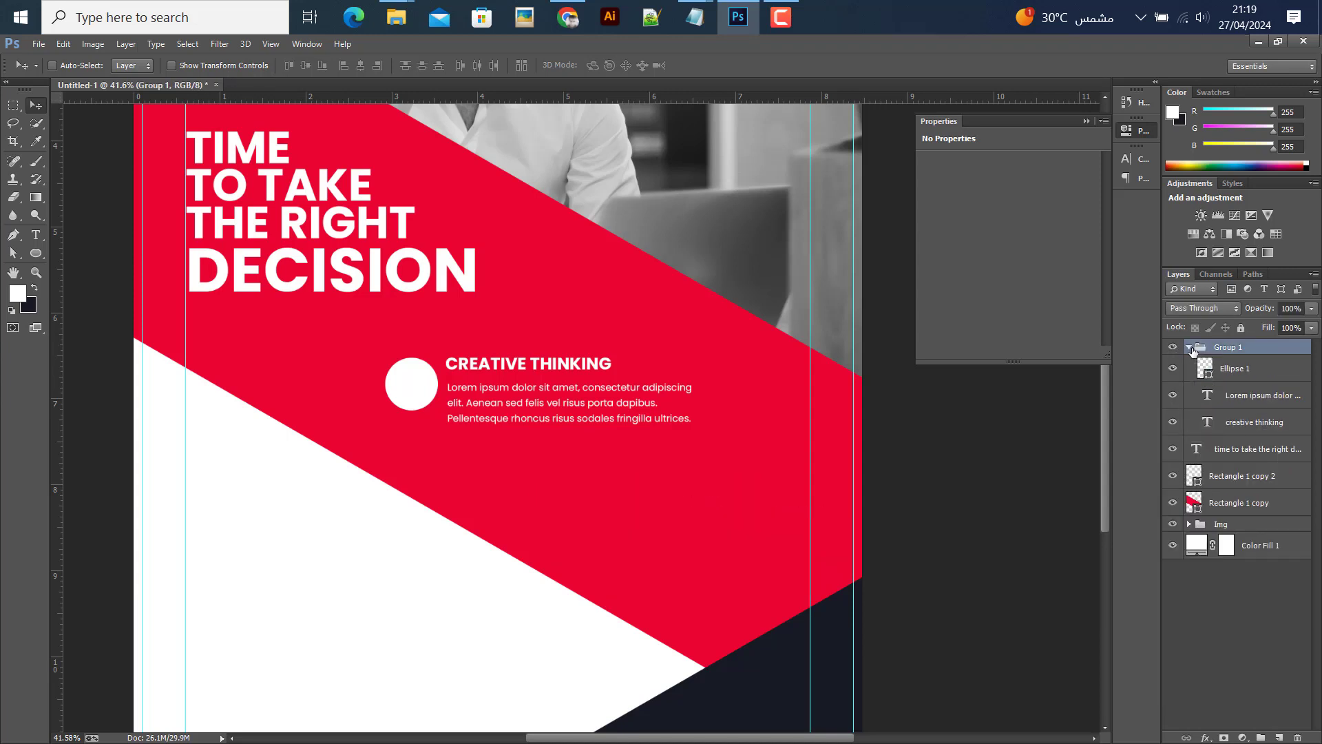
- Narrow the Lorem ipsum paragraph box so the text wraps onto four lines
{"action": "left_click", "coordinate": [1235, 423]}
{"action": "left_click", "coordinate": [1233, 394]}
{"action": "key", "text": "t"}
{"action": "left_click", "coordinate": [714, 408]}
{"action": "key", "text": "ctrl+a"}
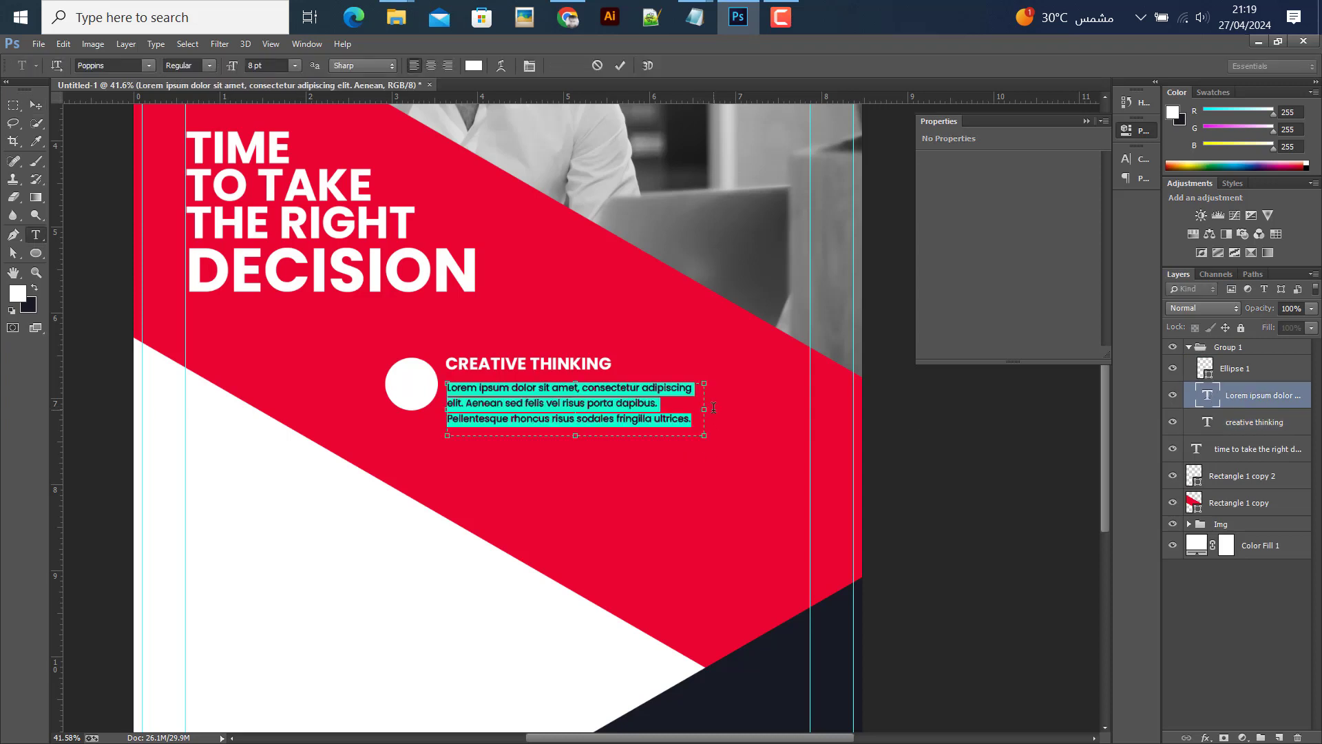
{"action": "left_click_drag", "start_coordinate": [706, 408], "coordinate": [661, 409]}
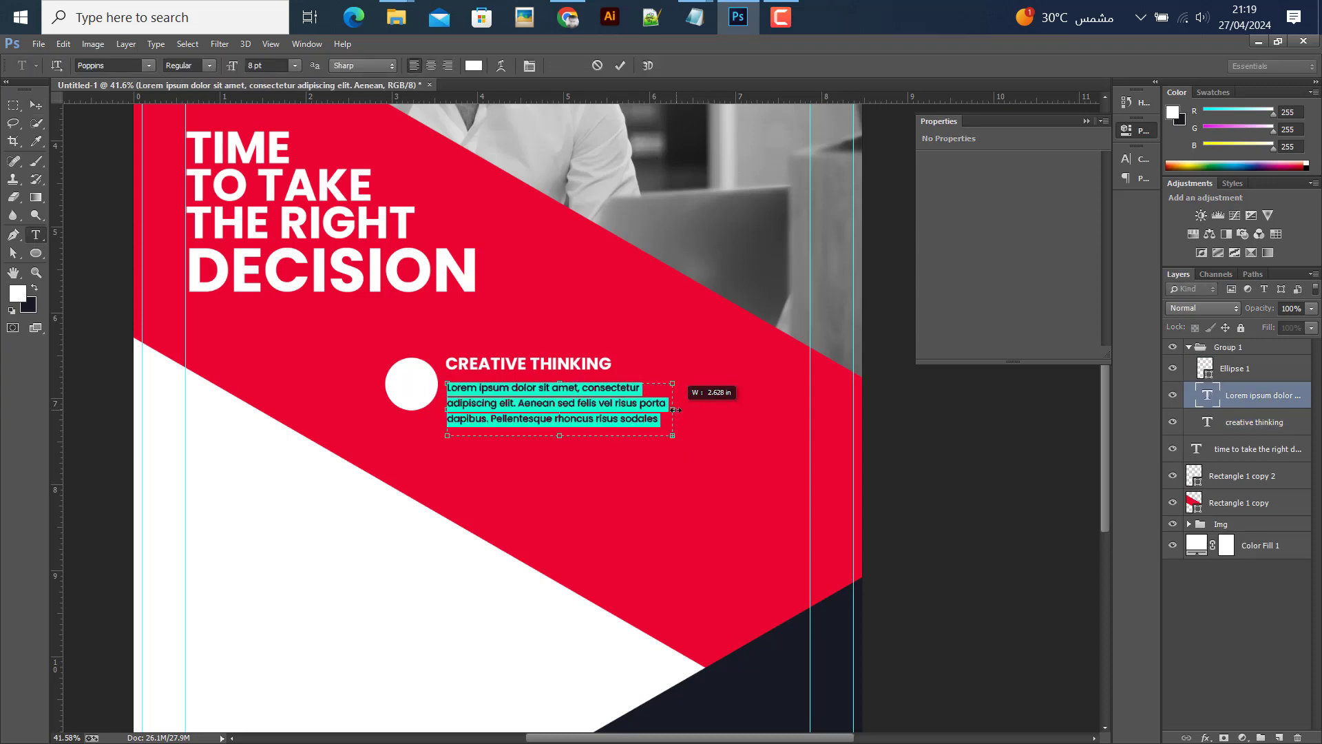
{"action": "left_click_drag", "start_coordinate": [555, 436], "coordinate": [555, 452]}
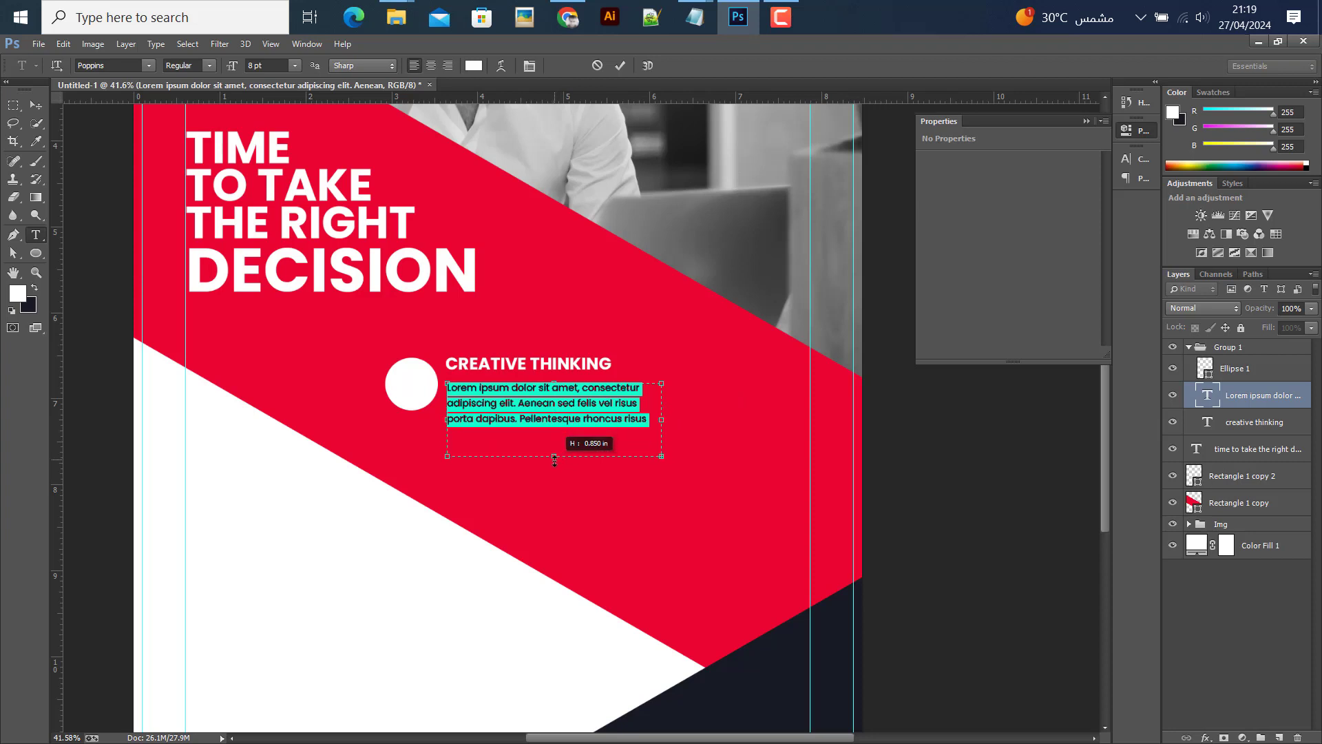
{"action": "key", "text": "ctrl+Return"}
{"action": "key", "text": "v"}
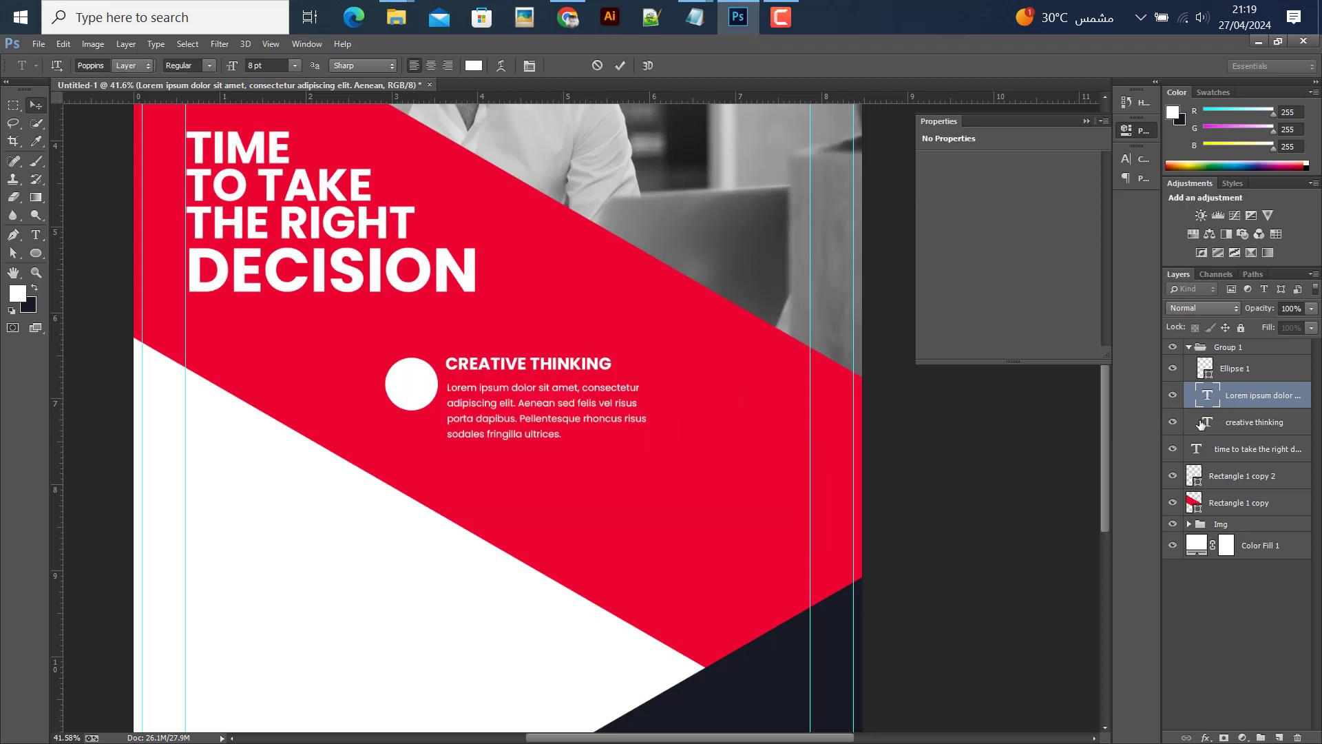
- Set the CREATIVE THINKING heading to 12 pt
{"action": "left_click", "coordinate": [1207, 423]}
{"action": "double_click", "coordinate": [1207, 426]}
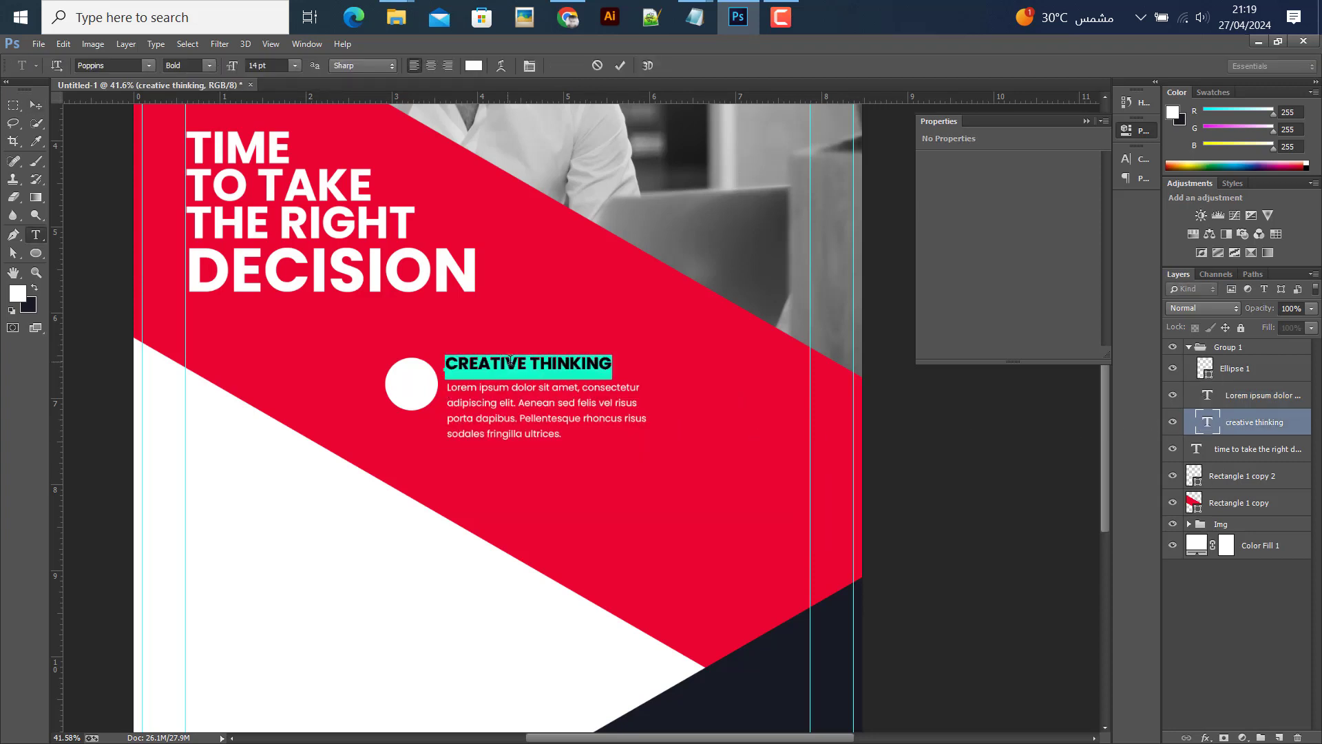
{"action": "left_click", "coordinate": [1140, 158]}
{"action": "left_click", "coordinate": [1048, 187]}
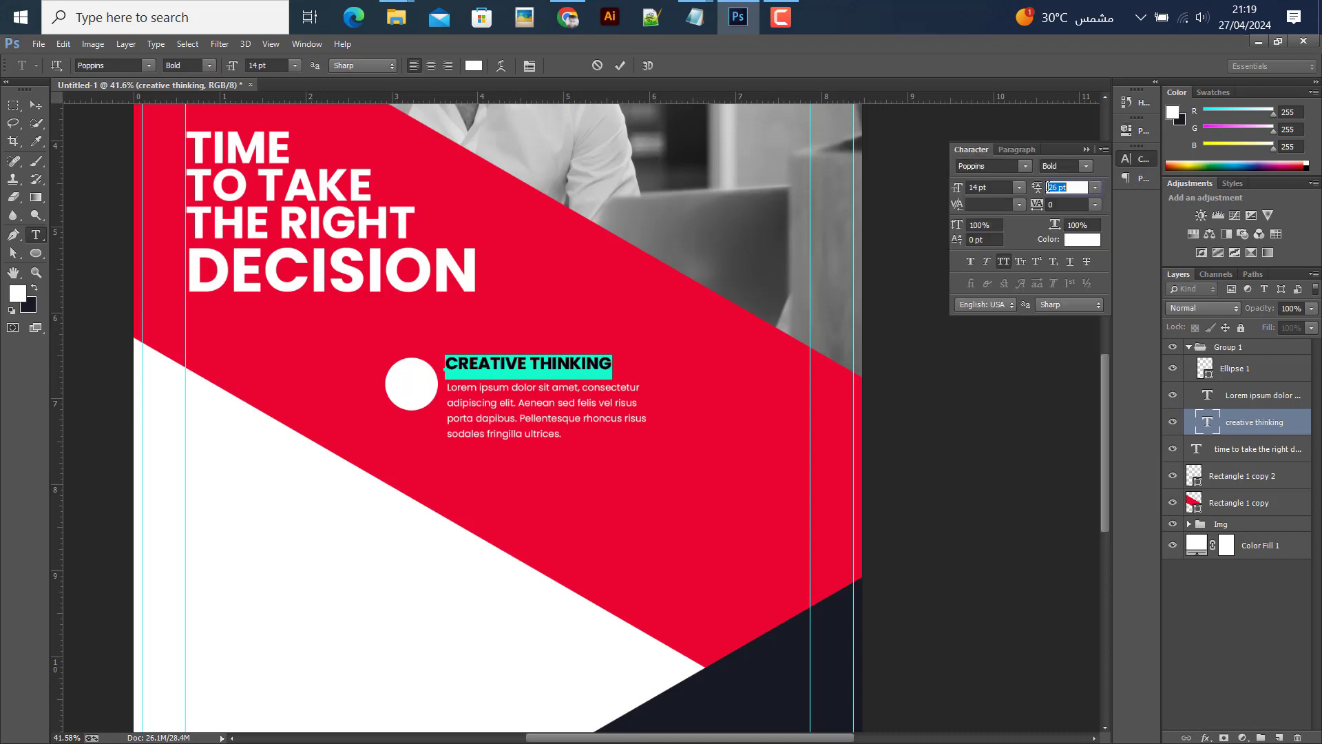
{"action": "left_click", "coordinate": [1019, 188]}
{"action": "left_click", "coordinate": [1000, 309]}
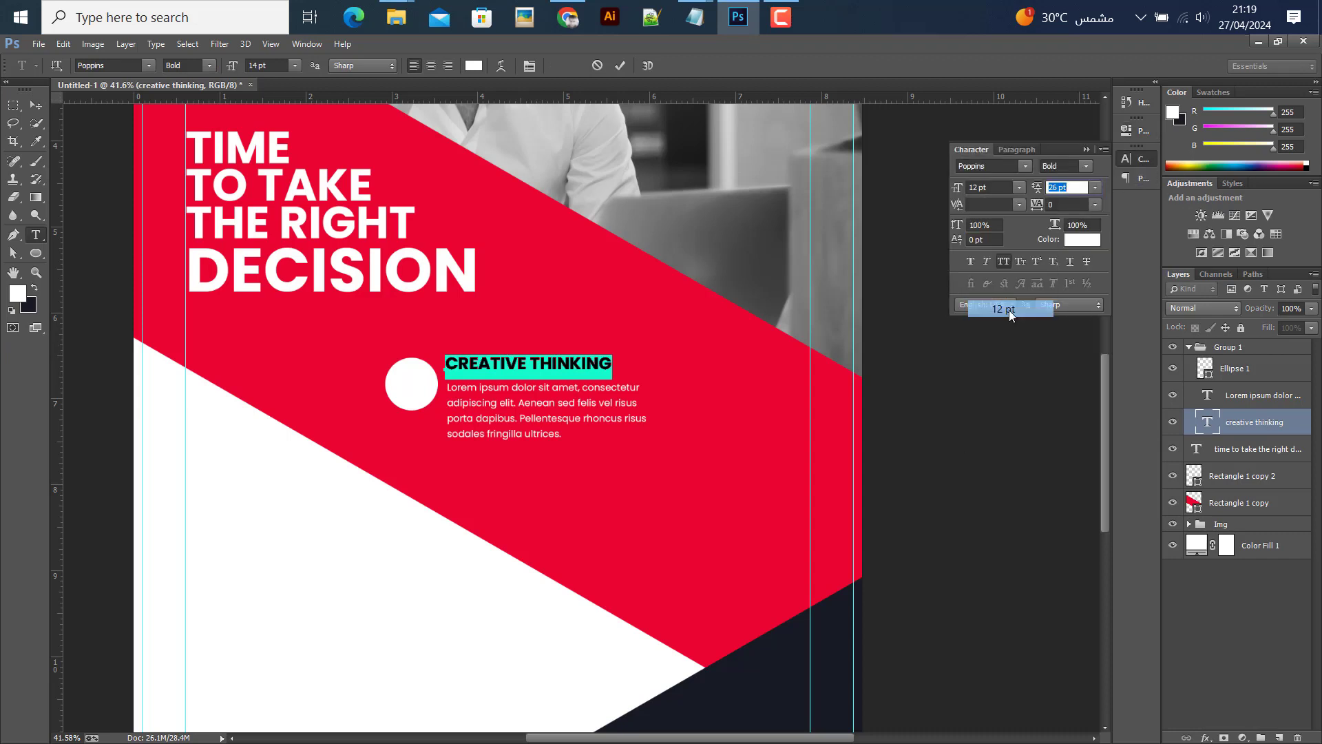
{"action": "left_click", "coordinate": [38, 108]}
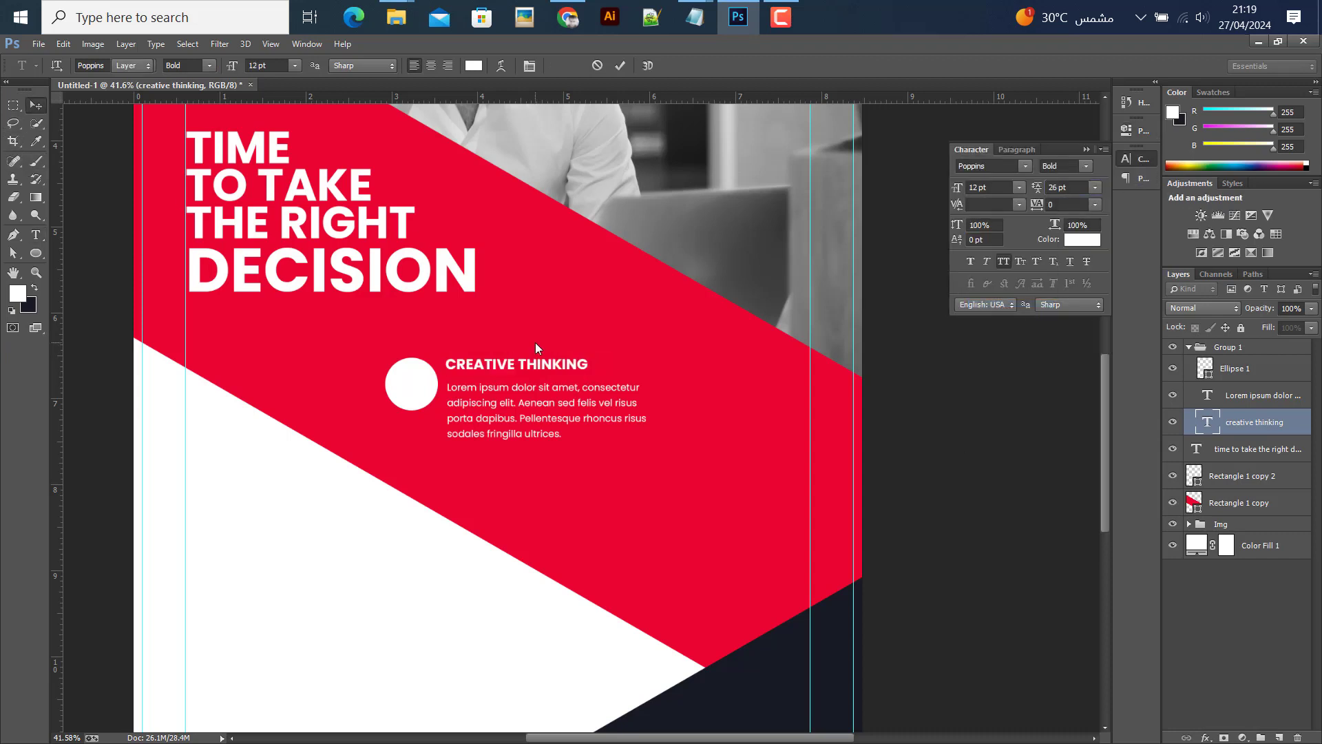
- Nudge the heading into place and set the paragraph to 7 pt with 12 pt leading
{"action": "key", "text": "Down"}
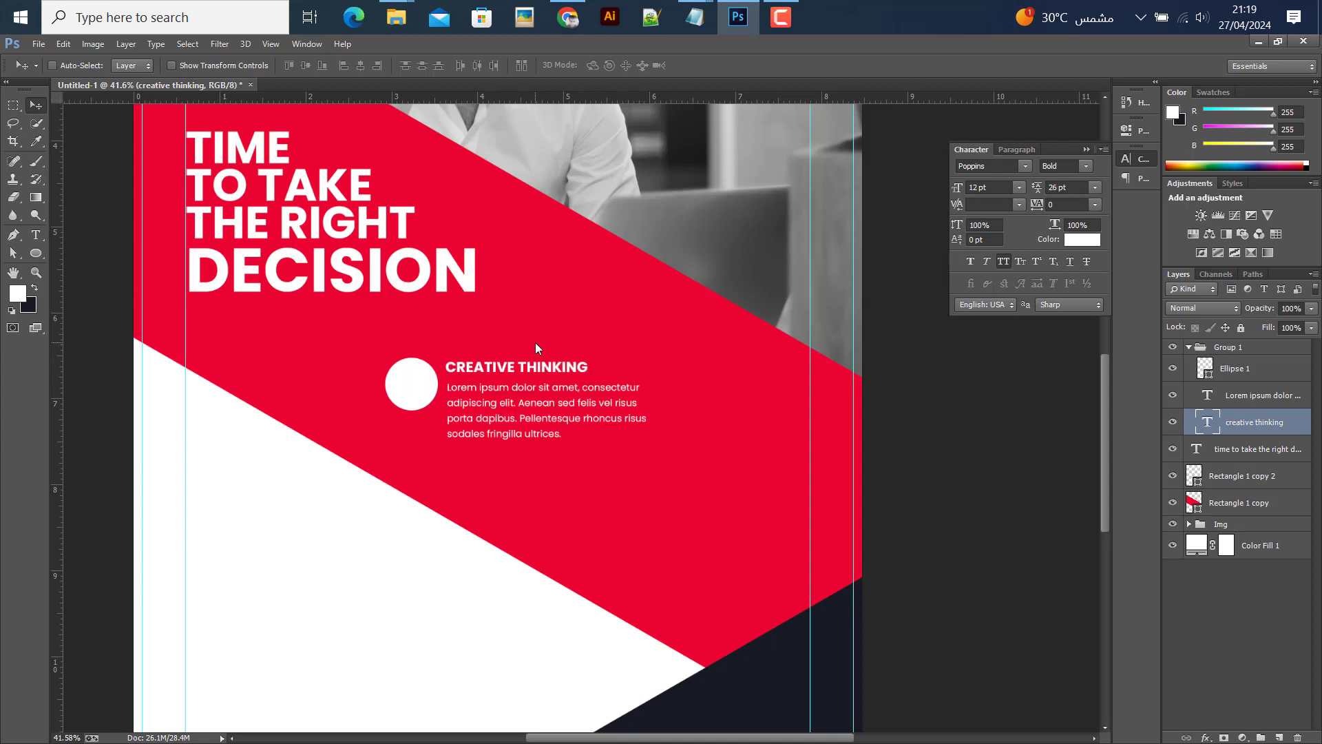
{"action": "key", "text": "Down"}
{"action": "key", "text": "Down"}
{"action": "key", "text": "Up"}
{"action": "key", "text": "Up"}
{"action": "key", "text": "Up"}
{"action": "left_click", "coordinate": [1228, 396]}
{"action": "left_click", "coordinate": [991, 188]}
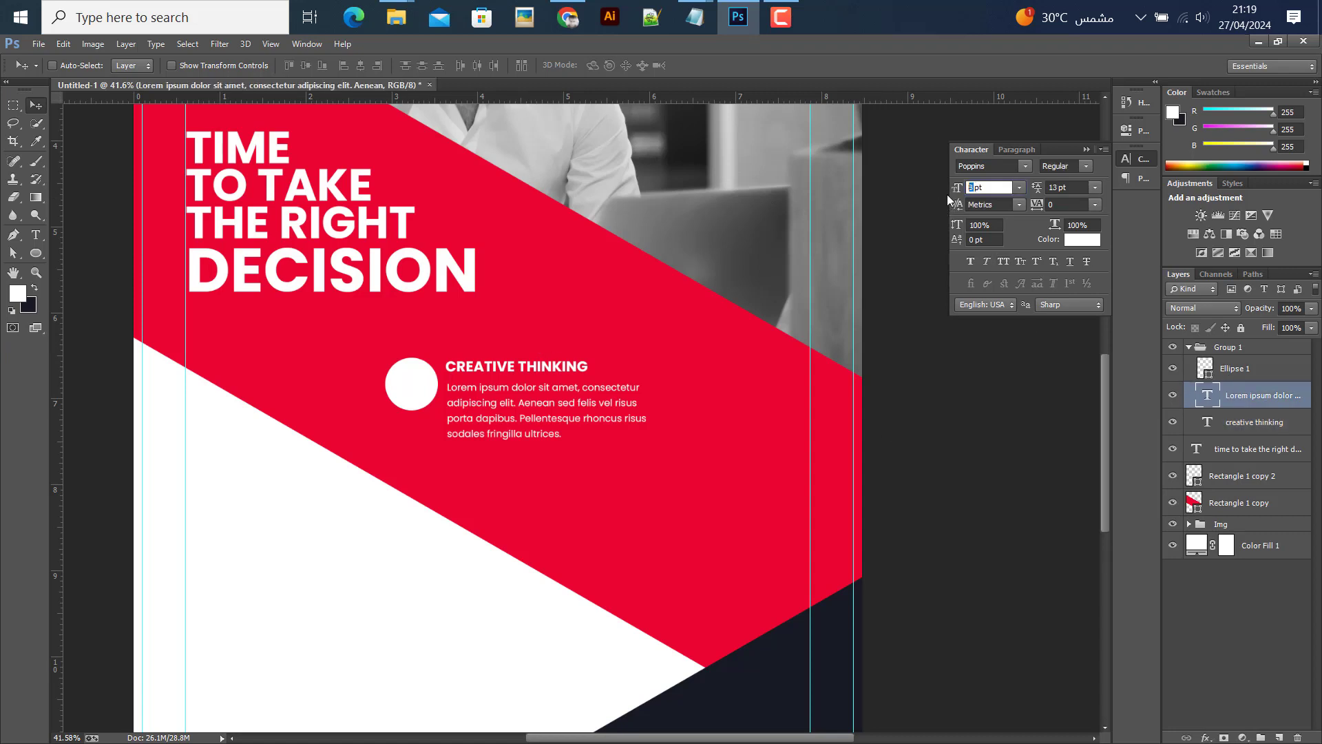
{"action": "type", "text": "7"}
{"action": "key", "text": "Return"}
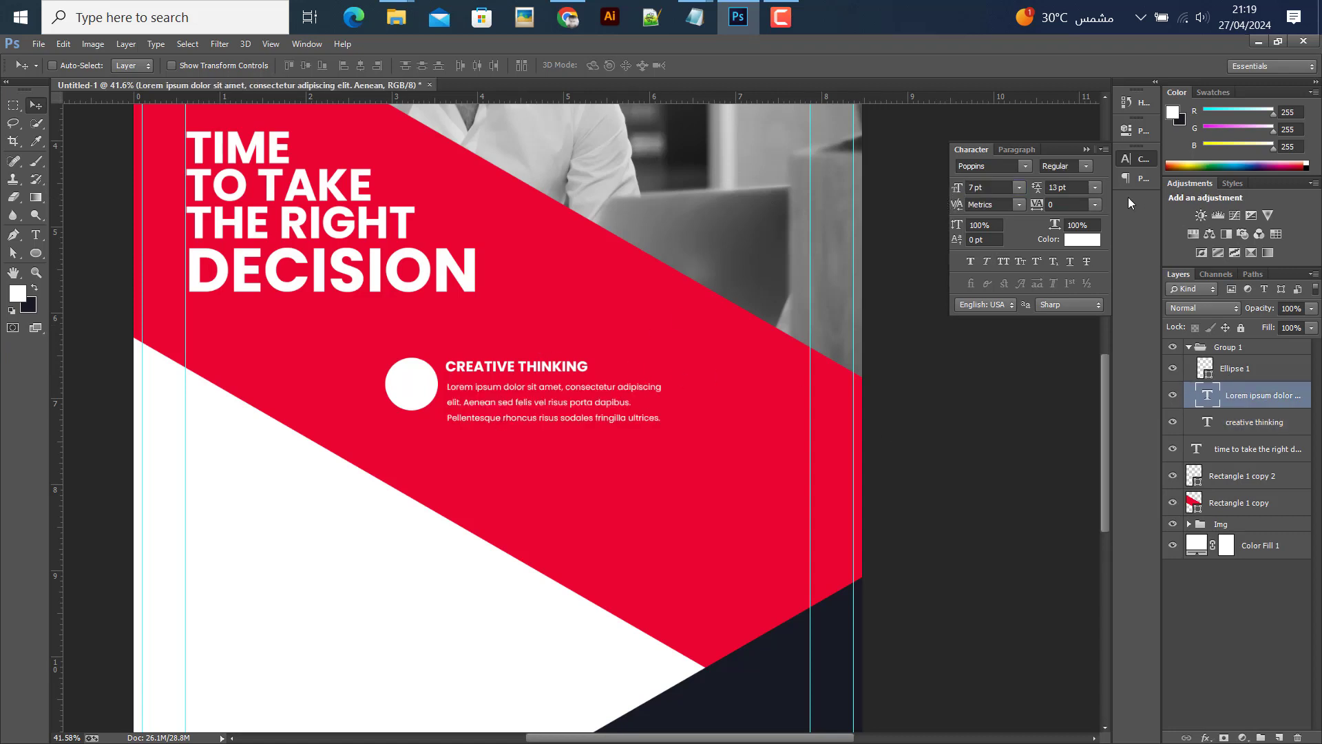
{"action": "double_click", "coordinate": [1058, 184]}
{"action": "type", "text": "12"}
{"action": "key", "text": "Return"}
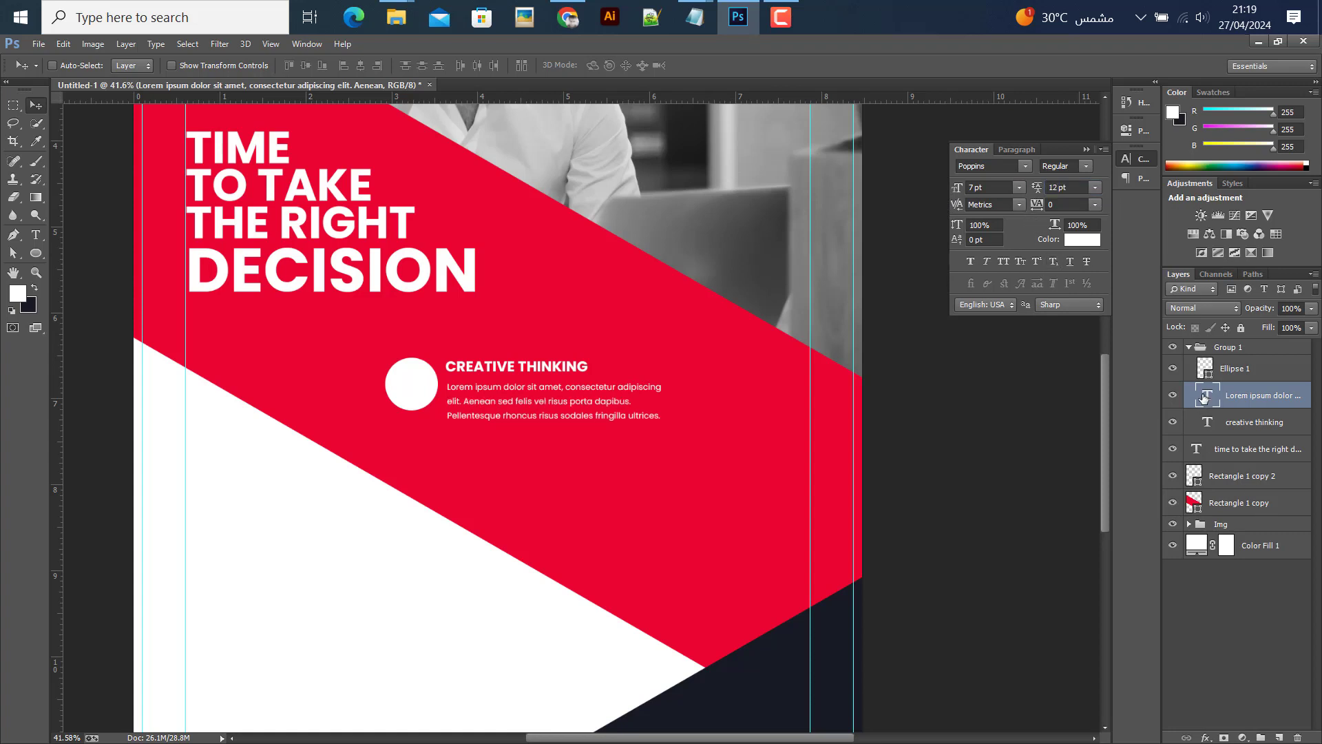
- Narrow the paragraph box to rewrap it and nudge the paragraph up slightly
{"action": "double_click", "coordinate": [1207, 395]}
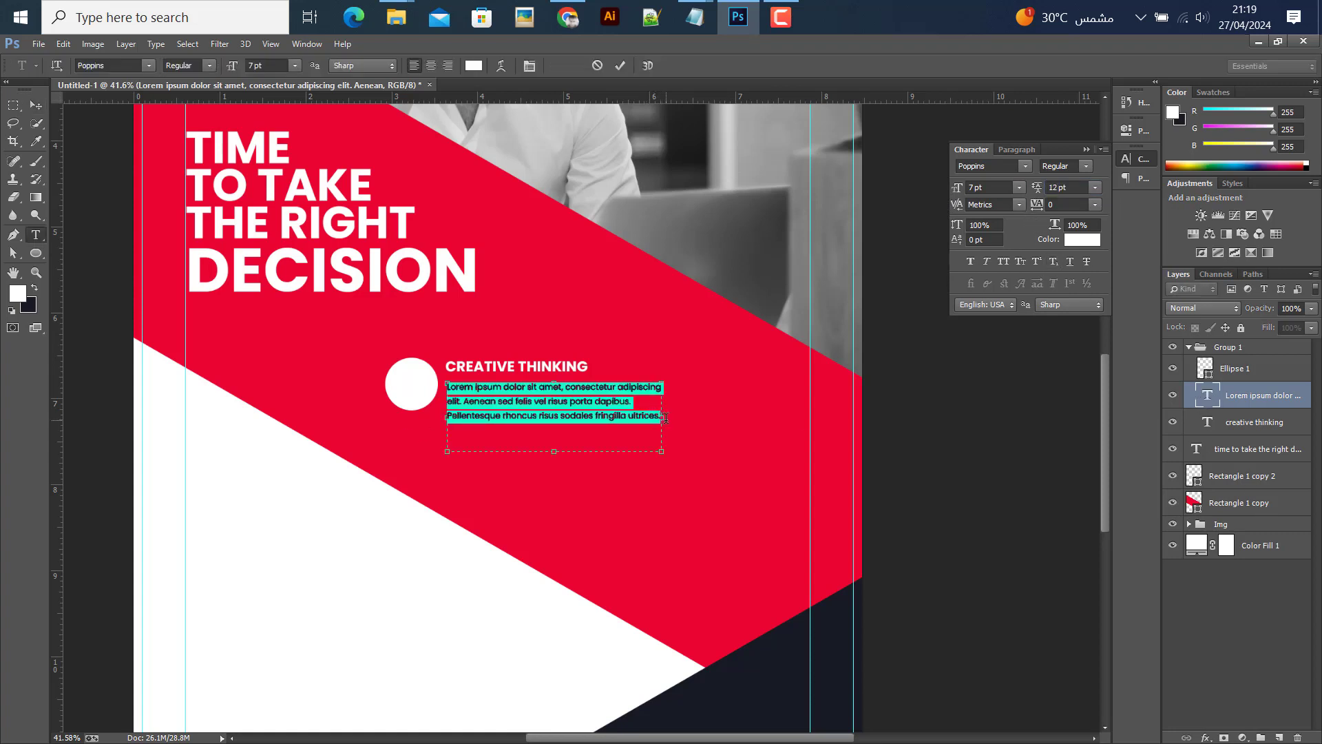
{"action": "left_click_drag", "start_coordinate": [663, 416], "coordinate": [643, 416]}
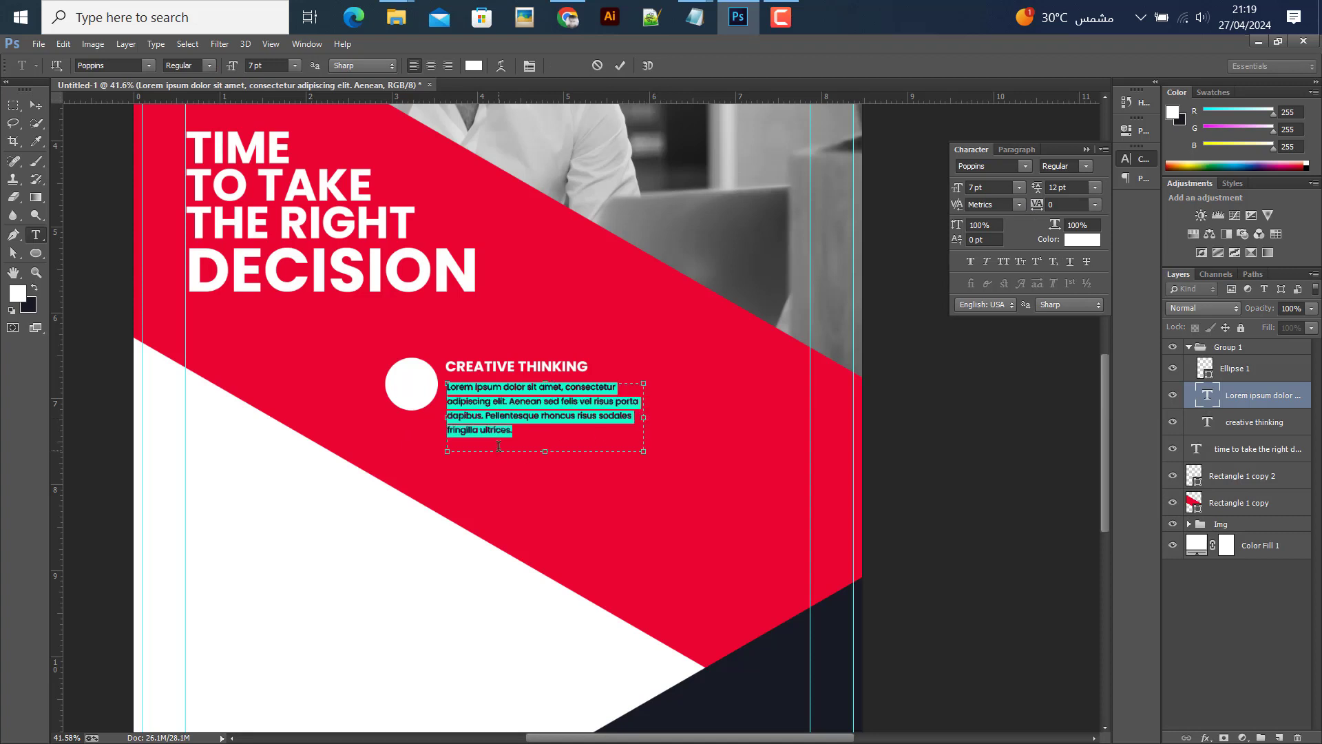
{"action": "left_click", "coordinate": [622, 72]}
{"action": "key", "text": "v"}
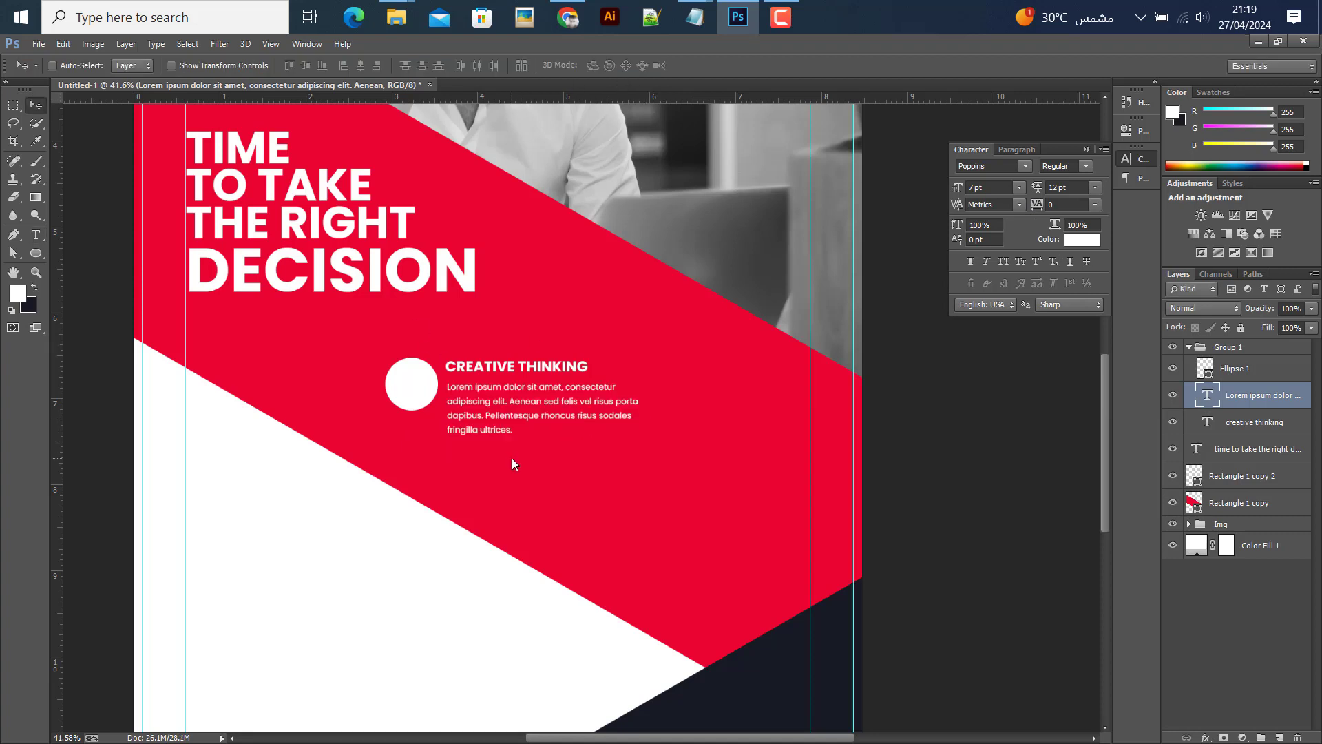
{"action": "key", "text": "Up"}
{"action": "key", "text": "Up"}
{"action": "key", "text": "Up"}
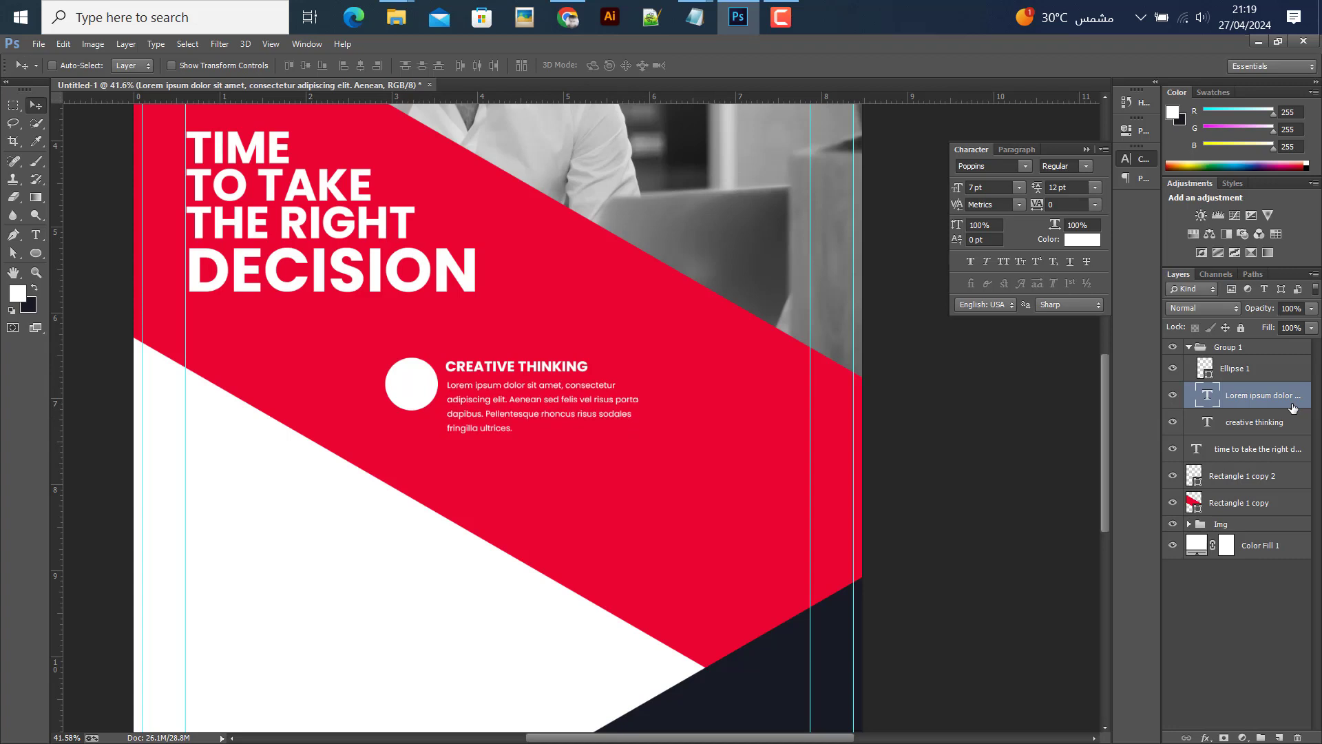
- Shrink the Ellipse 1 white circle to about 88% and nudge it down
{"action": "left_click", "coordinate": [1244, 370]}
{"action": "key", "text": "ctrl+t"}
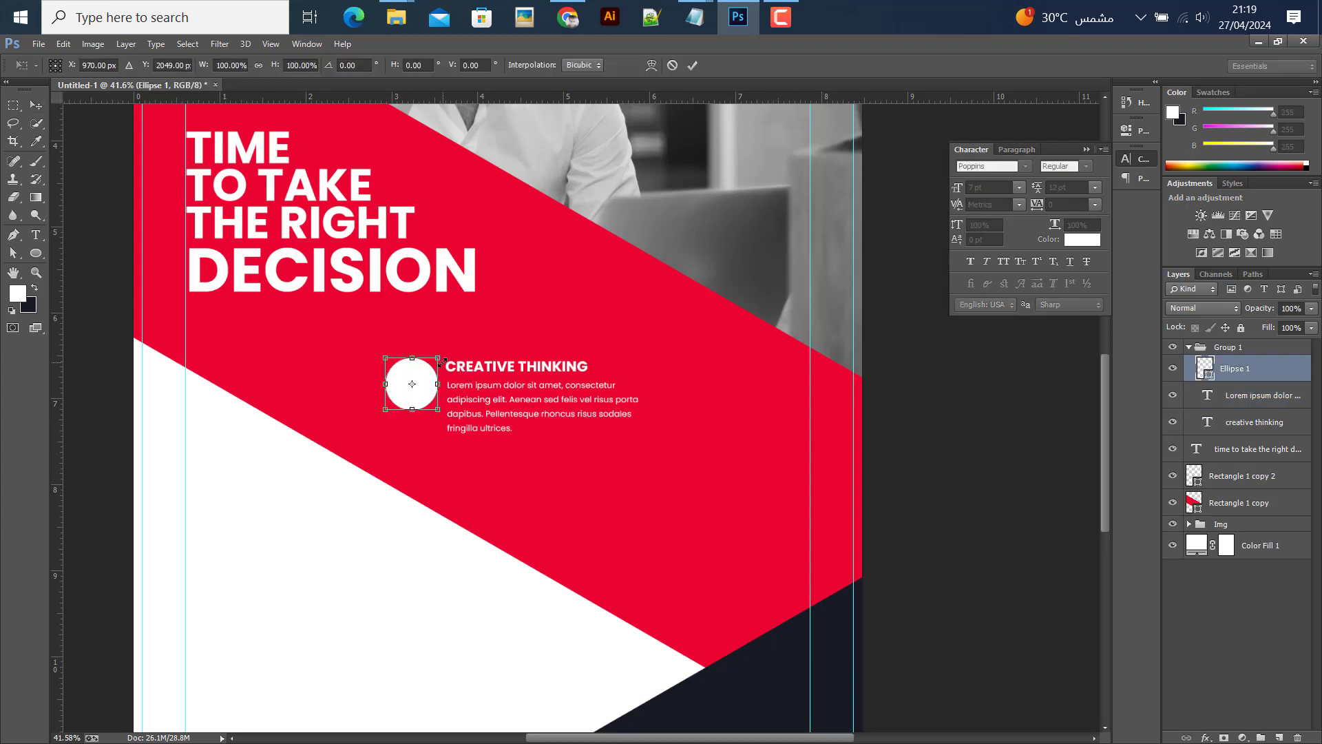
{"action": "left_click_drag", "start_coordinate": [439, 360], "coordinate": [432, 364]}
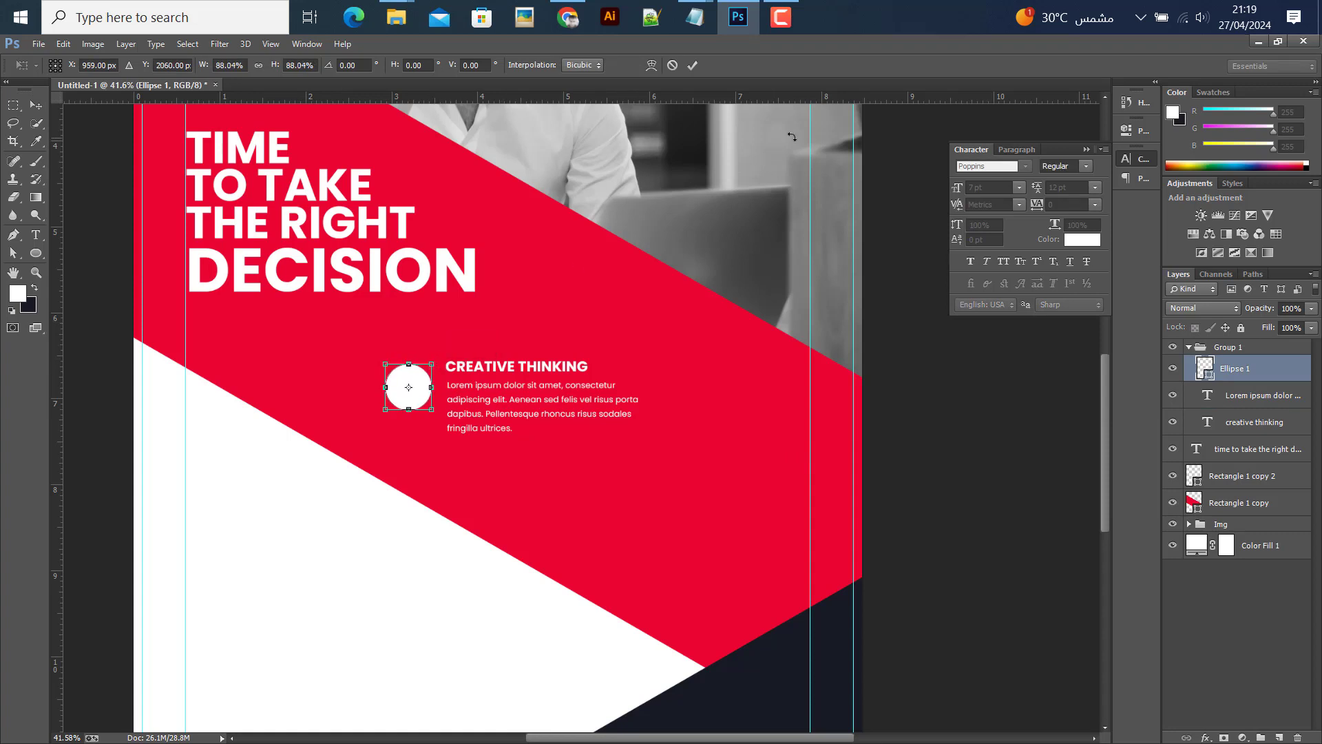
{"action": "left_click", "coordinate": [693, 65]}
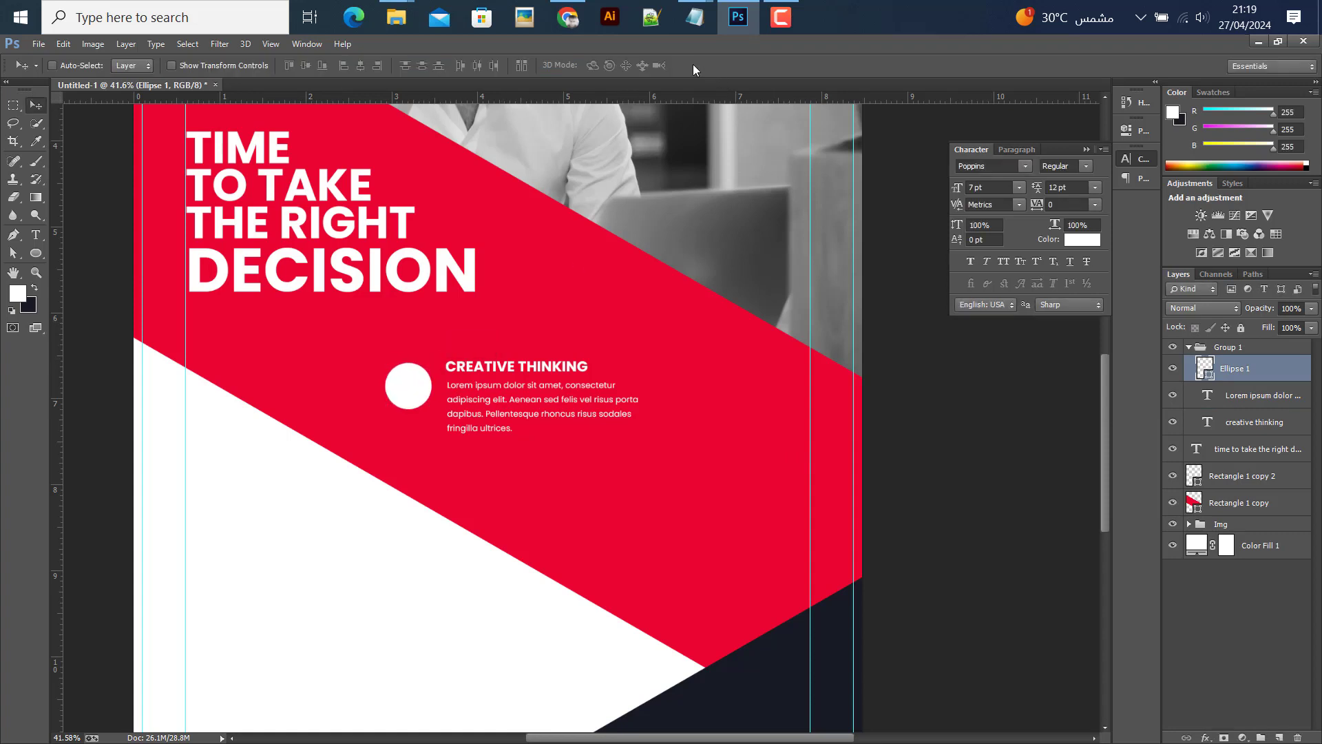
{"action": "key", "text": "shift+Down"}
{"action": "key", "text": "shift+Down"}
- Shift the CREATIVE THINKING block slightly right and down
{"action": "left_click", "coordinate": [1189, 347]}
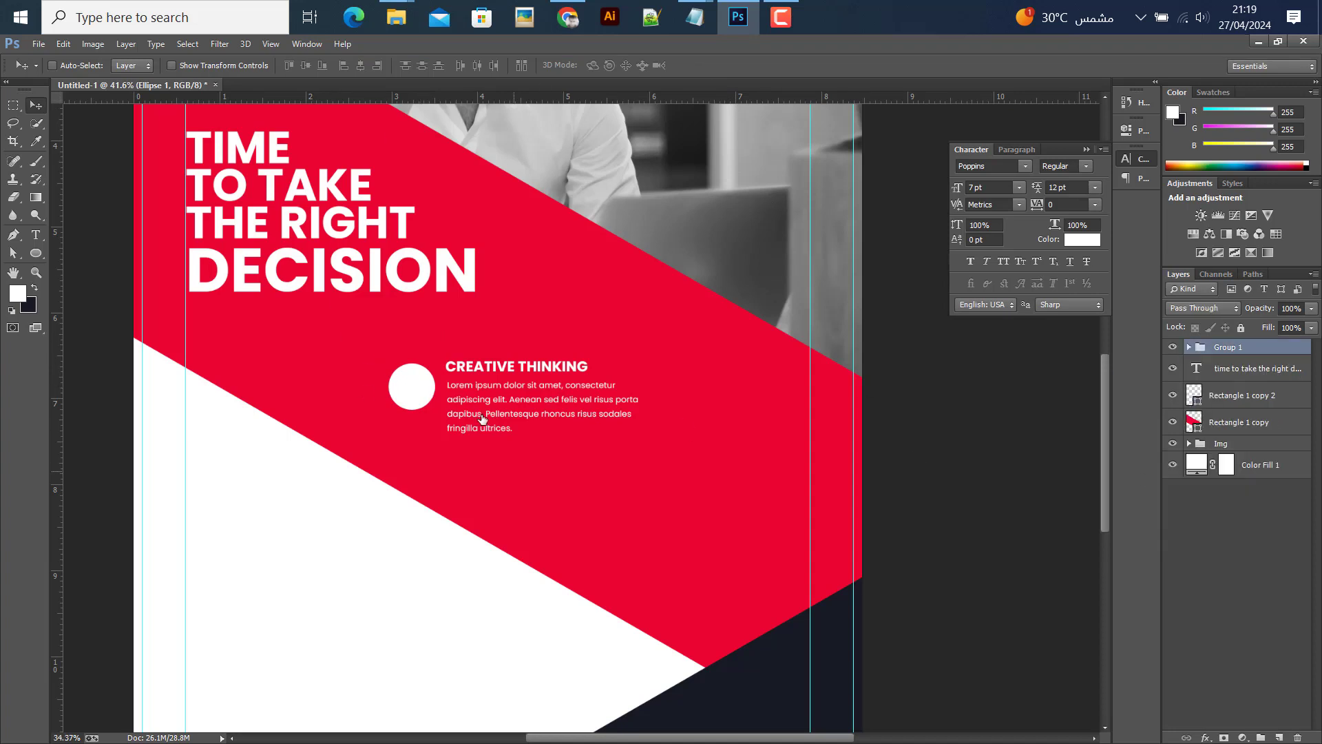
{"action": "scroll", "coordinate": [491, 416], "scroll_direction": "down", "scroll_amount": 2}
{"action": "left_click_drag", "start_coordinate": [491, 415], "coordinate": [511, 422]}
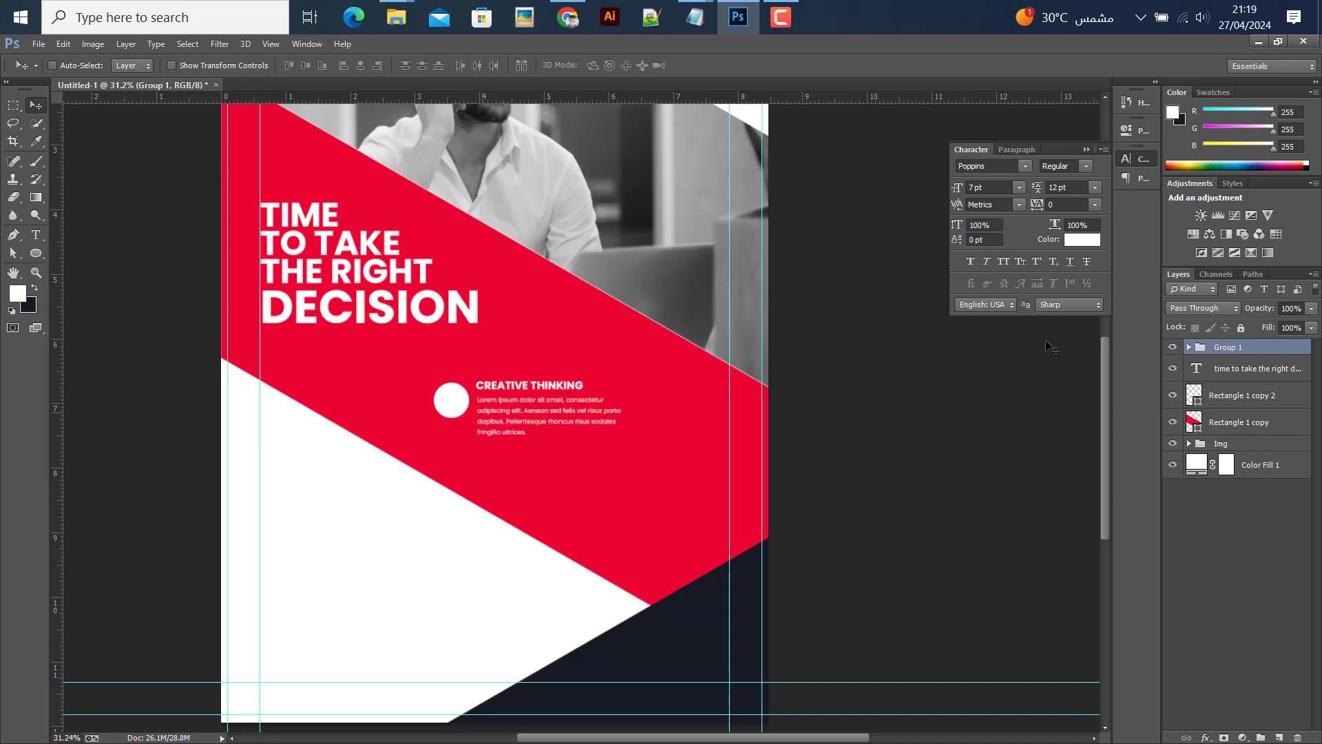
- Duplicate Group 1 and place Group 1 copy lower and to the right on the band
{"action": "right_click", "coordinate": [1260, 352]}
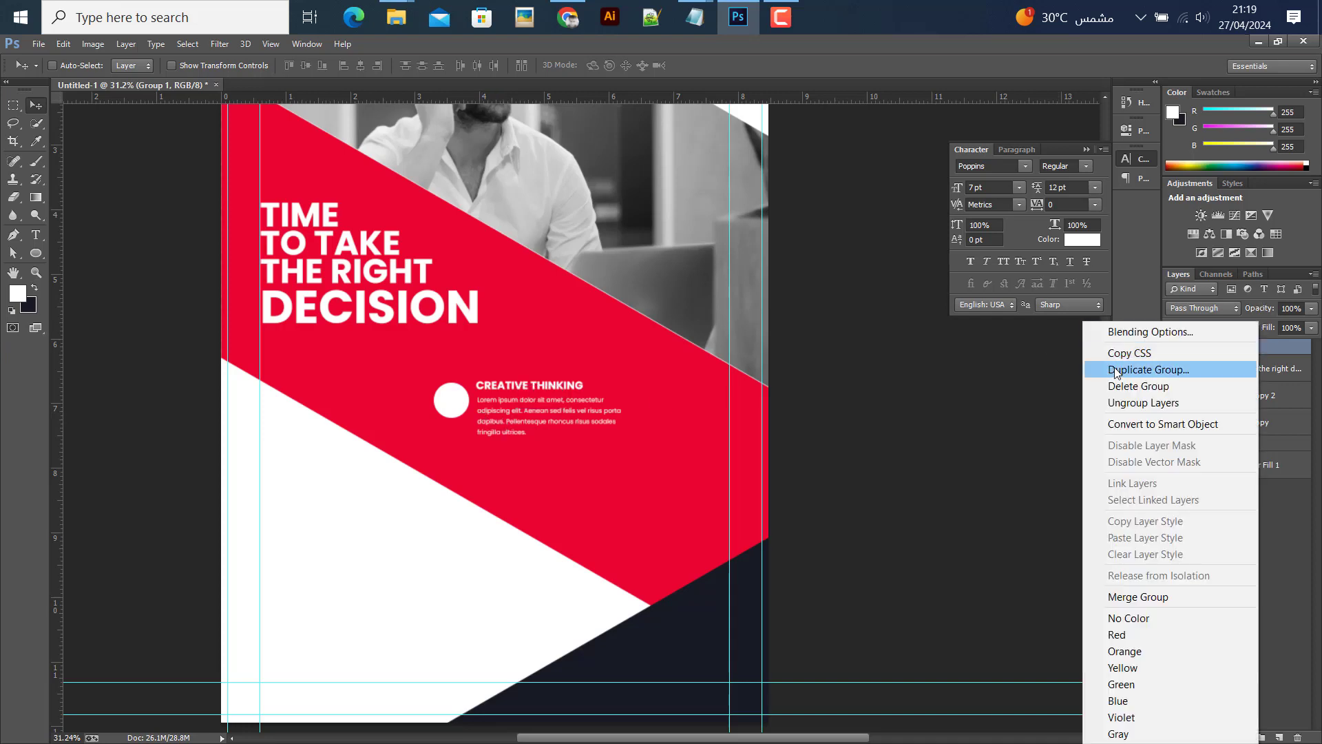
{"action": "left_click", "coordinate": [1166, 369]}
{"action": "key", "text": "Return"}
{"action": "left_click_drag", "start_coordinate": [513, 389], "coordinate": [617, 481]}
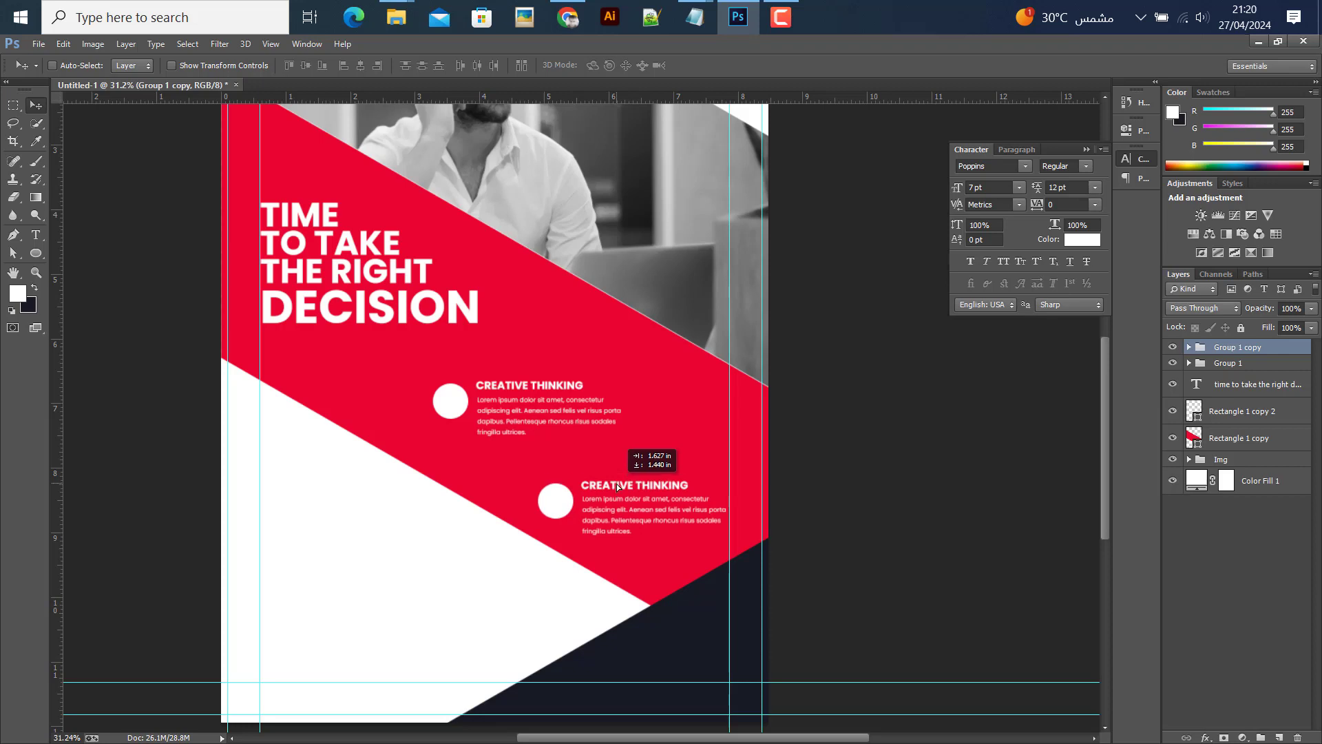
{"action": "left_click_drag", "start_coordinate": [617, 481], "coordinate": [619, 481]}
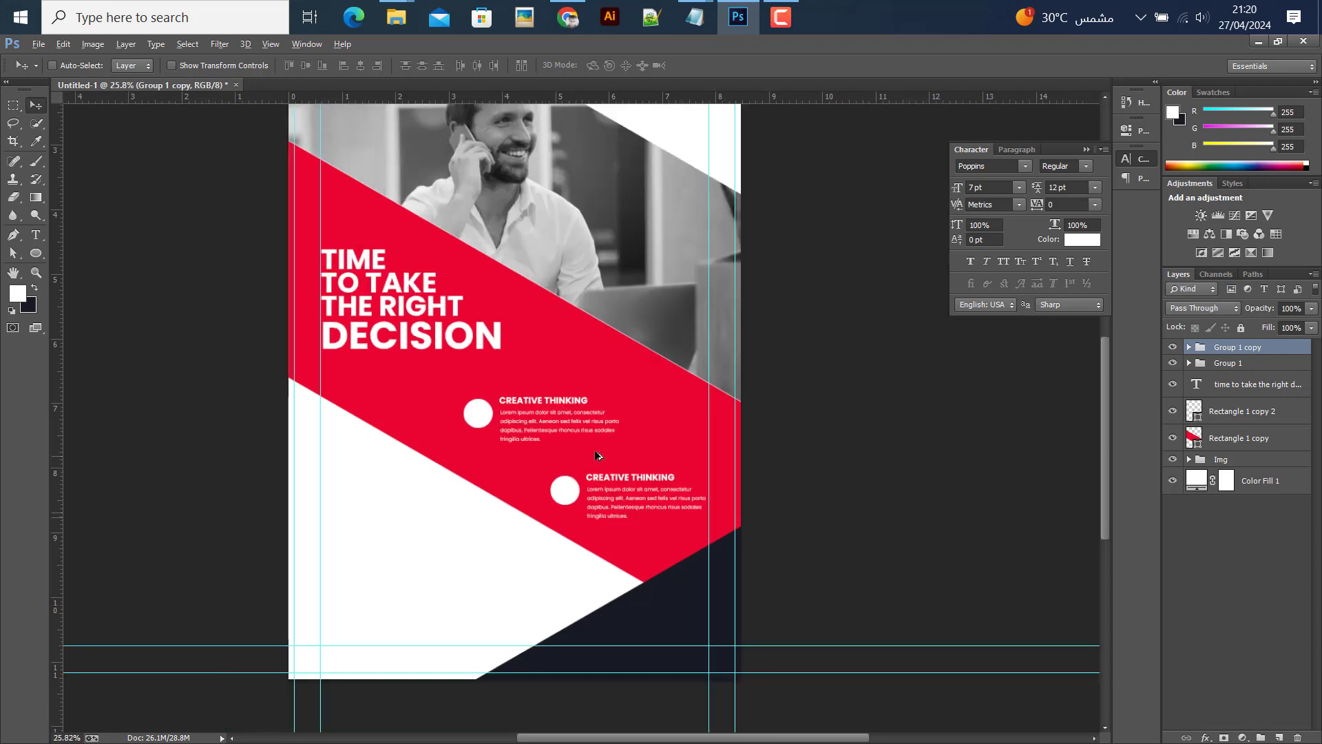
{"action": "scroll", "coordinate": [440, 410], "scroll_direction": "down", "scroll_amount": 3}
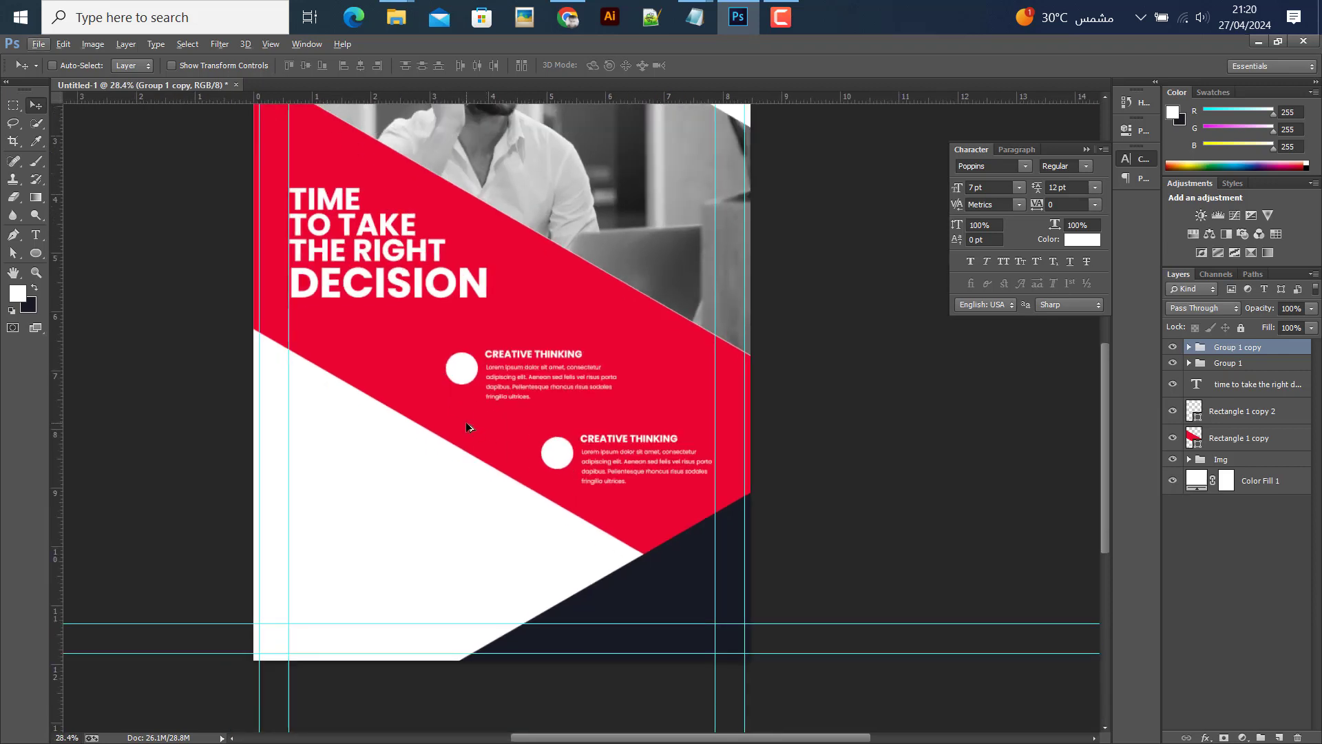
{"action": "scroll", "coordinate": [468, 423], "scroll_direction": "down", "scroll_amount": 2}
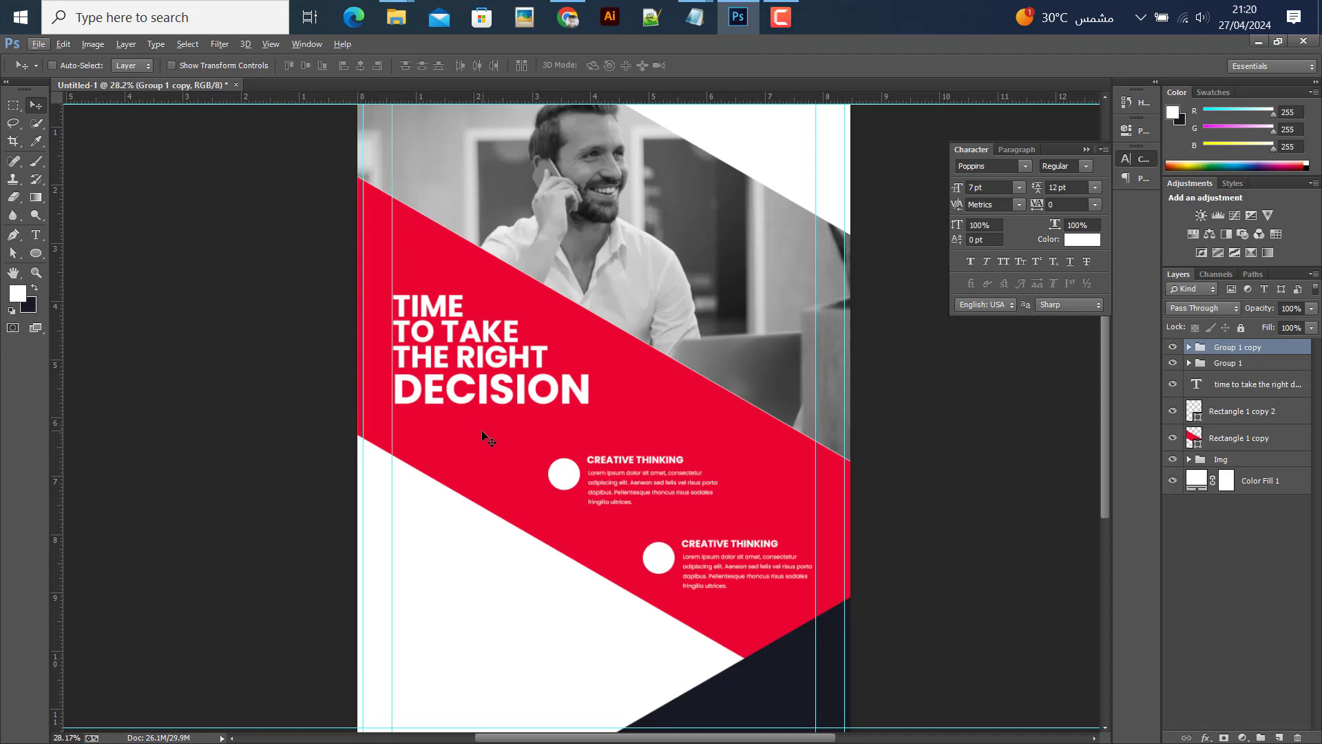
{"action": "scroll", "coordinate": [481, 429], "scroll_direction": "up", "scroll_amount": 1}
{"action": "left_click", "coordinate": [27, 253]}
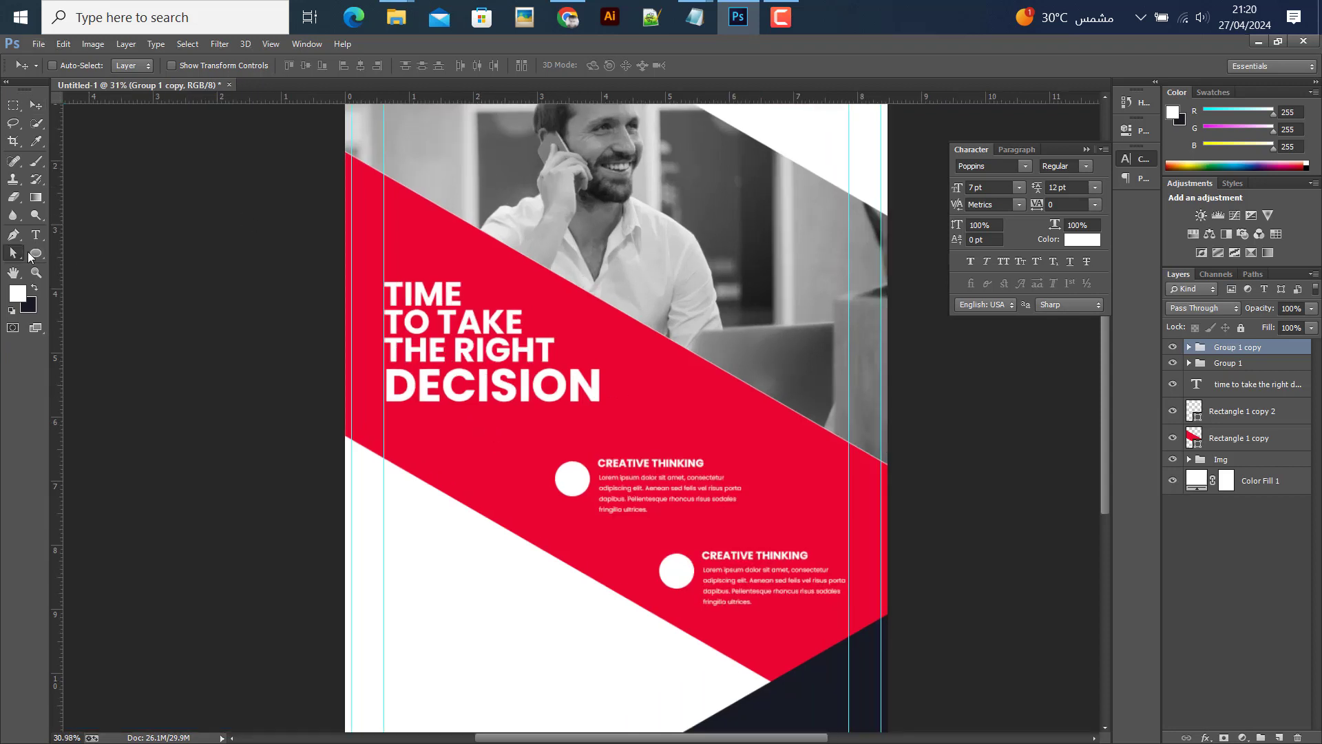
- Draw a thin rectangle bar beneath the headline
{"action": "right_click", "coordinate": [34, 253]}
{"action": "left_click", "coordinate": [69, 253]}
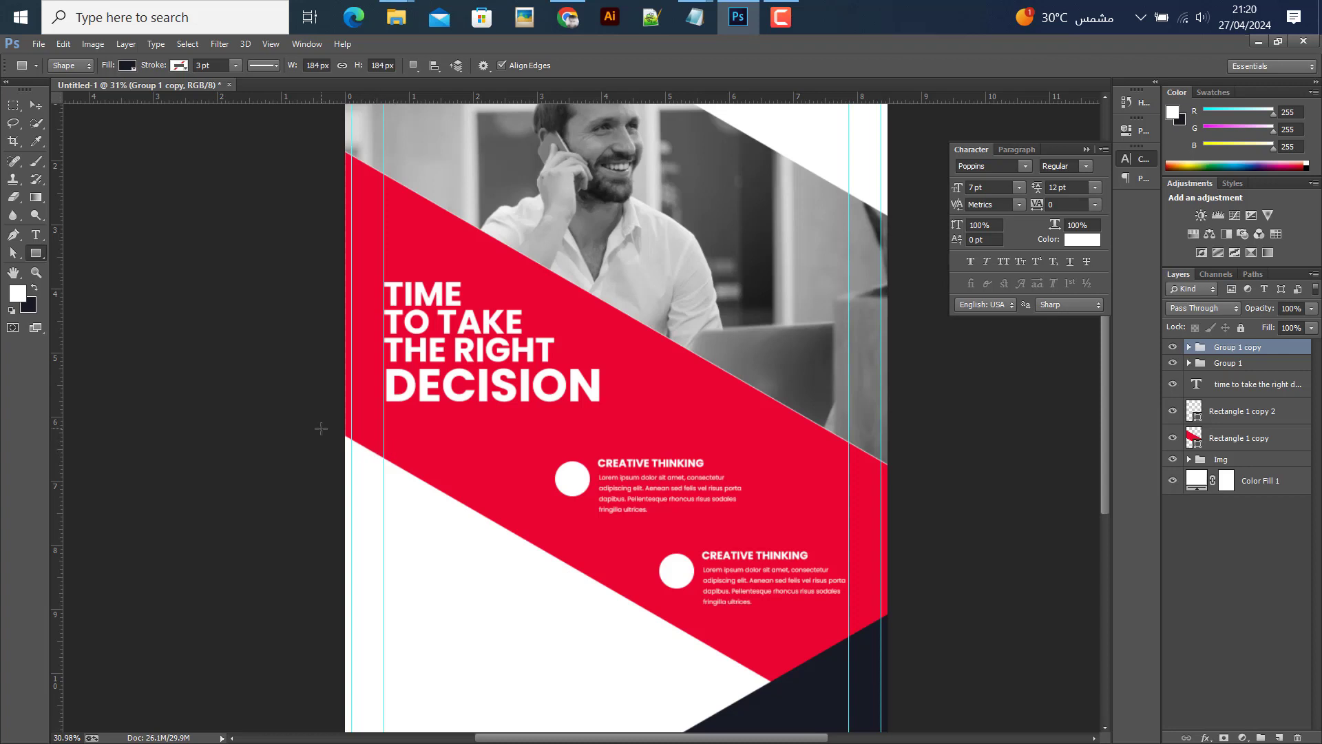
{"action": "left_click_drag", "start_coordinate": [337, 418], "coordinate": [631, 417]}
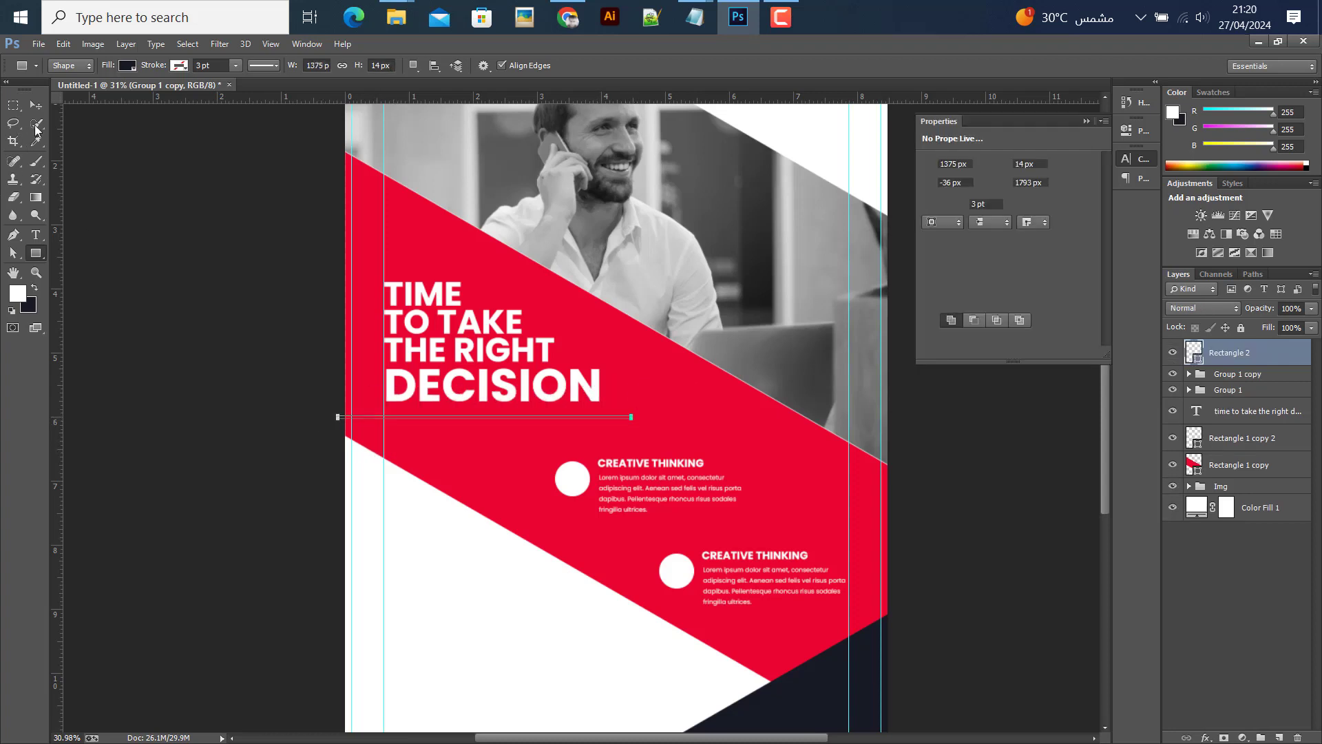
{"action": "key", "text": "v"}
- Reduce the line's height to 6 px and nudge it slightly right
{"action": "scroll", "coordinate": [465, 425], "scroll_direction": "up", "scroll_amount": 1}
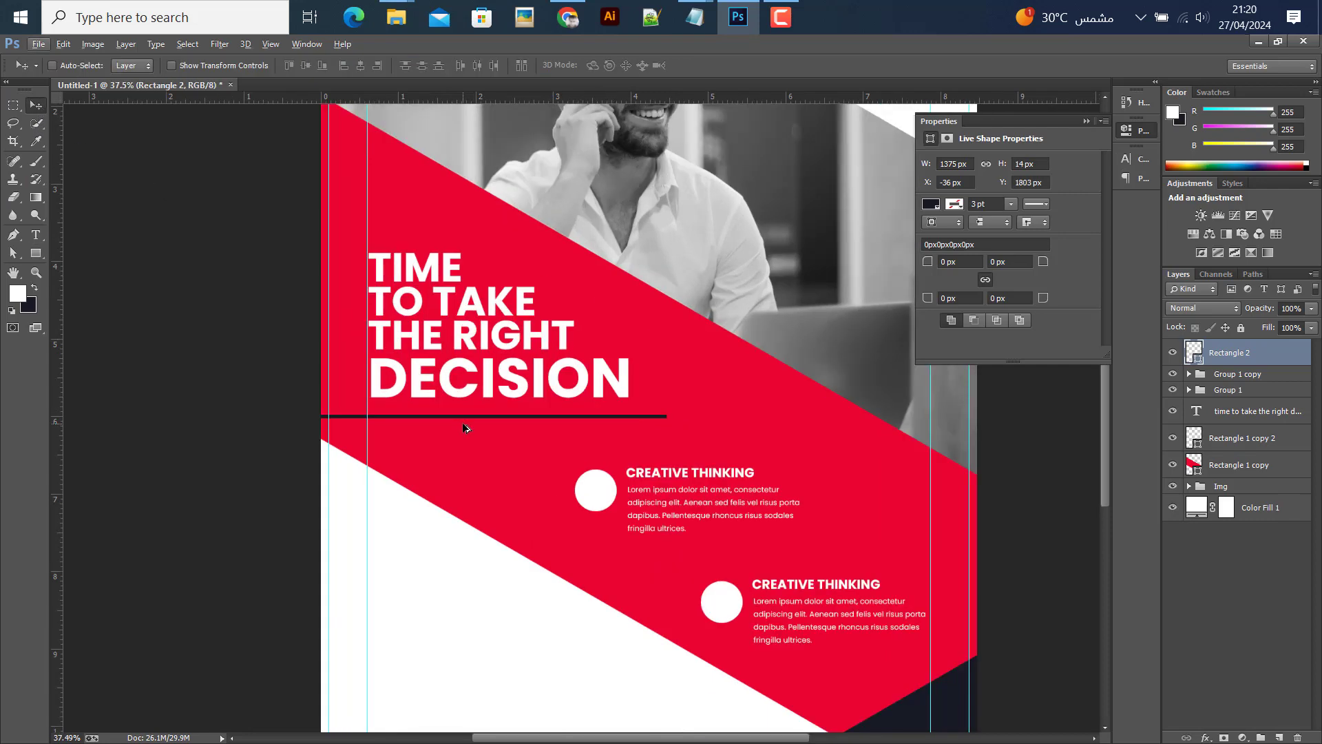
{"action": "key", "text": "ctrl+t"}
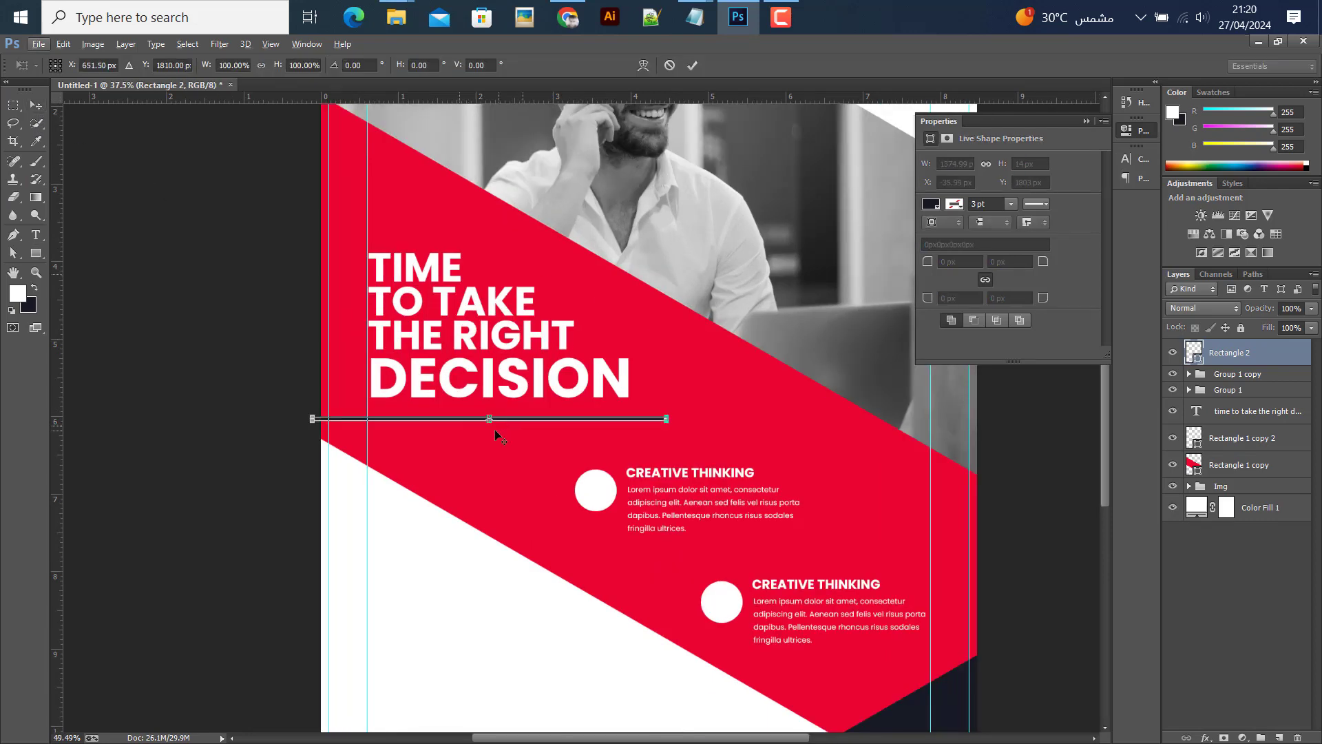
{"action": "scroll", "coordinate": [495, 430], "scroll_direction": "up", "scroll_amount": 1}
{"action": "scroll", "coordinate": [485, 427], "scroll_direction": "up", "scroll_amount": 1}
{"action": "scroll", "coordinate": [480, 427], "scroll_direction": "up", "scroll_amount": 2}
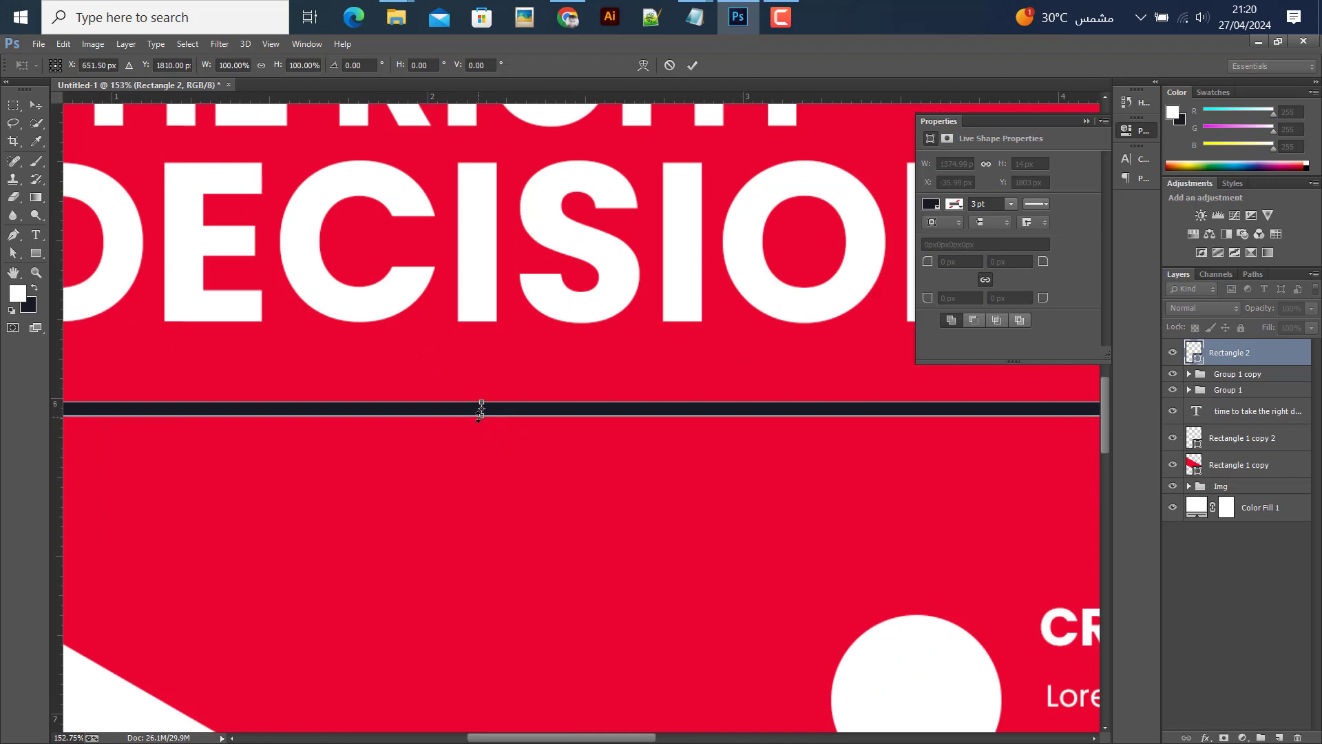
{"action": "left_click_drag", "start_coordinate": [481, 410], "coordinate": [480, 407]}
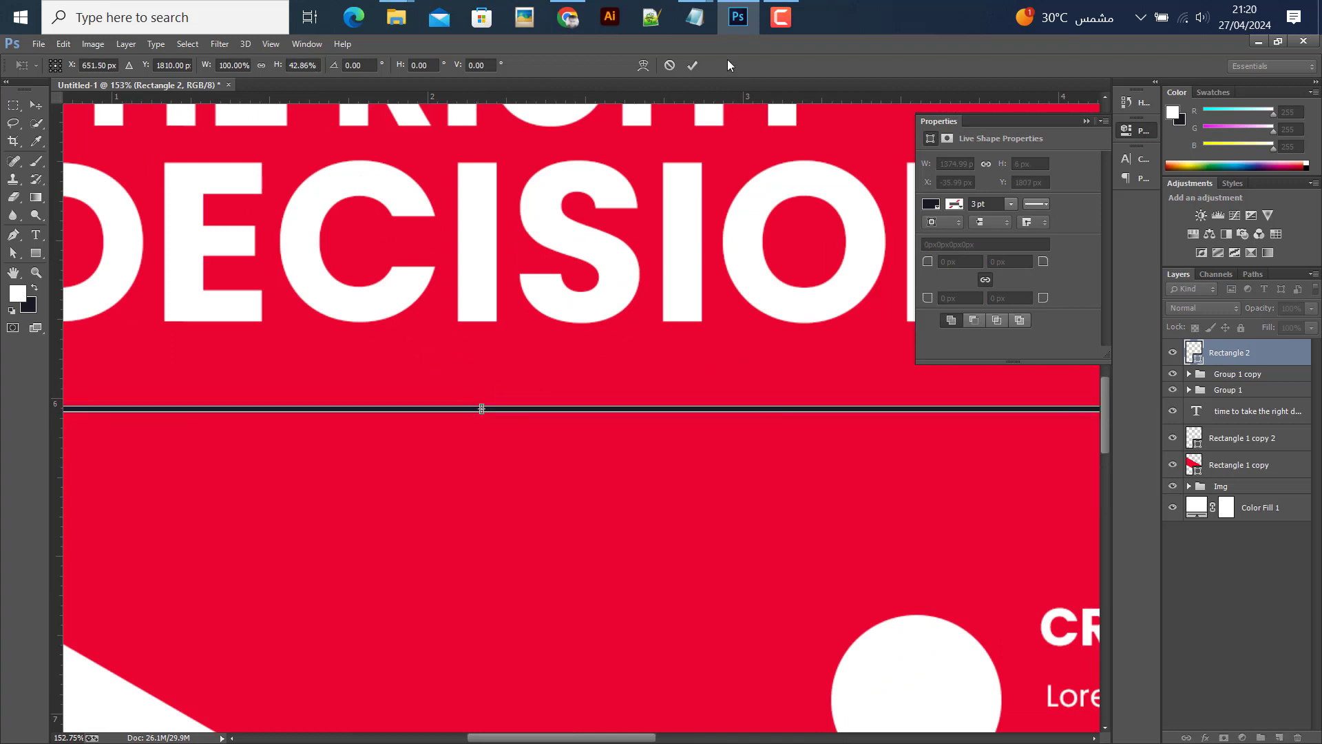
{"action": "left_click", "coordinate": [694, 65]}
{"action": "scroll", "coordinate": [489, 561], "scroll_direction": "down", "scroll_amount": 2}
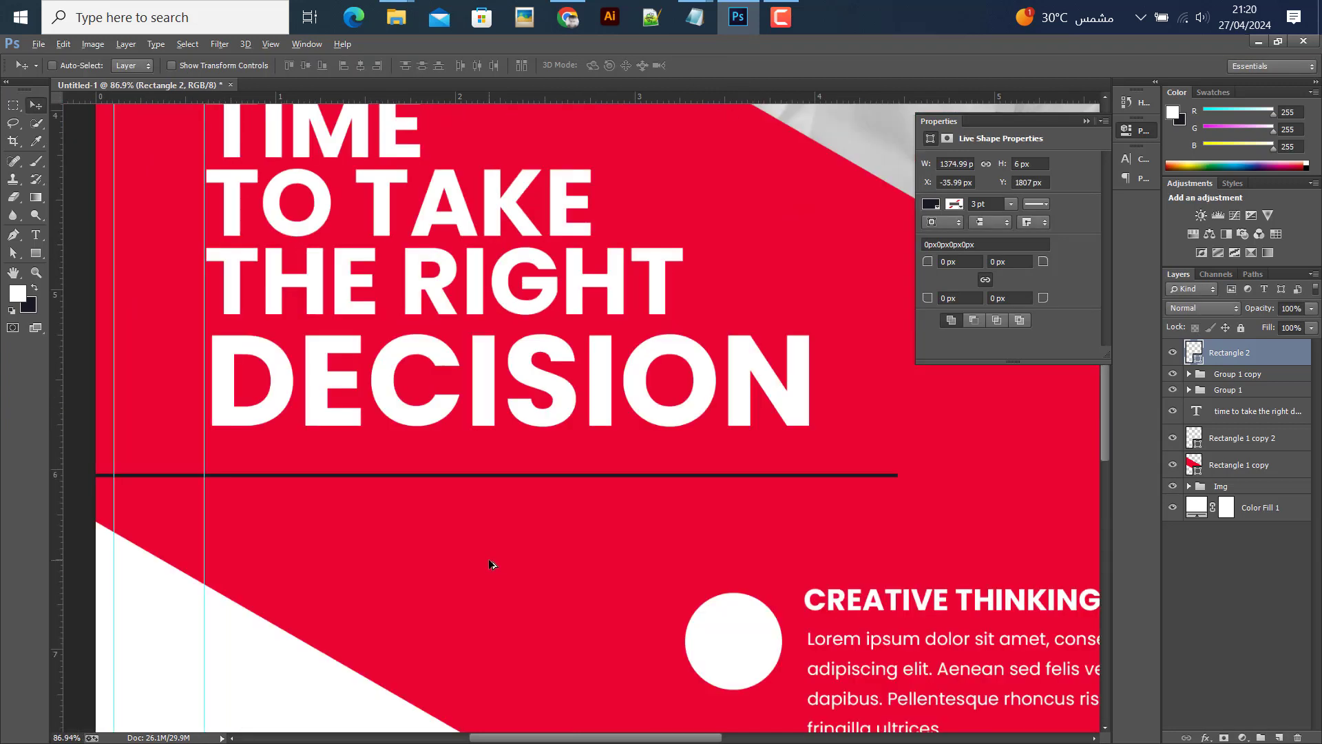
{"action": "scroll", "coordinate": [493, 561], "scroll_direction": "down", "scroll_amount": 1}
{"action": "scroll", "coordinate": [493, 556], "scroll_direction": "down", "scroll_amount": 1}
{"action": "scroll", "coordinate": [511, 543], "scroll_direction": "down", "scroll_amount": 1}
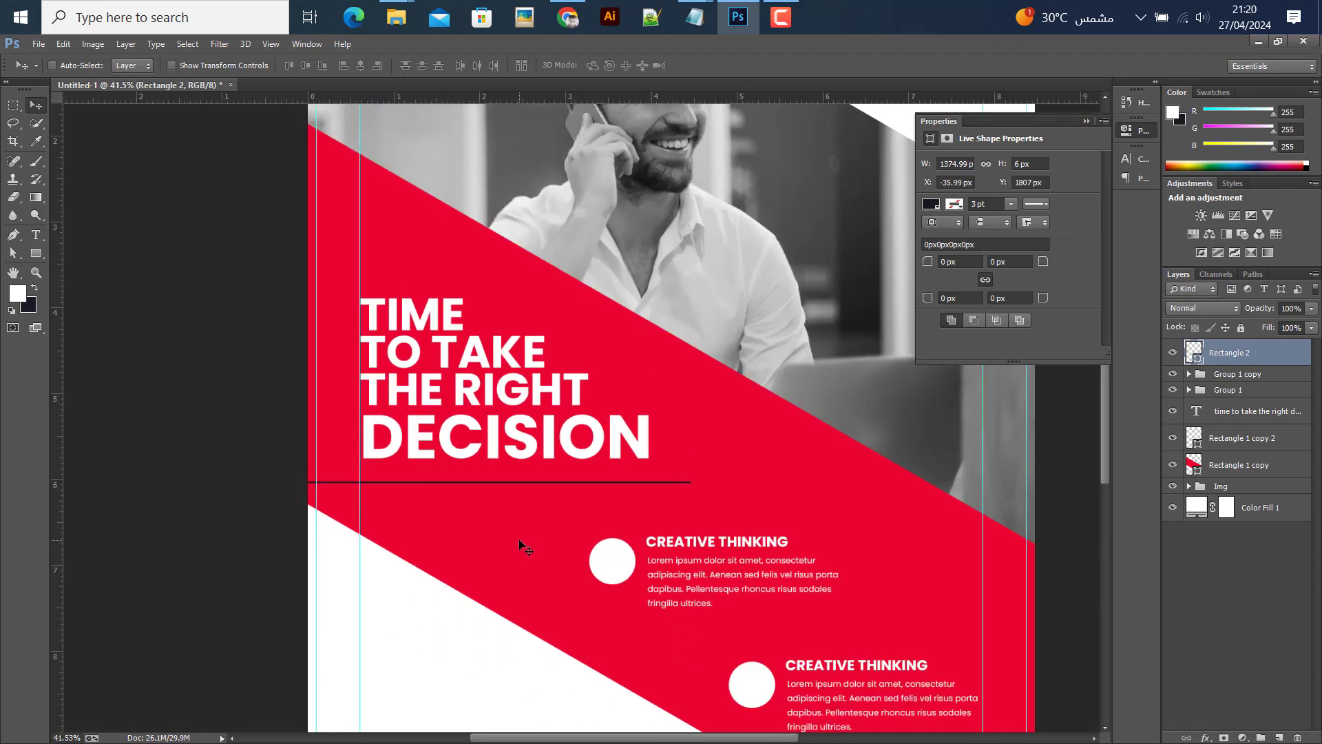
{"action": "key", "text": "shift+Right"}
{"action": "key", "text": "shift+Right"}
- Extend the line's anchor points left to the page edge and right across the band
{"action": "key", "text": "ctrl+t"}
{"action": "scroll", "coordinate": [686, 531], "scroll_direction": "up", "scroll_amount": 2}
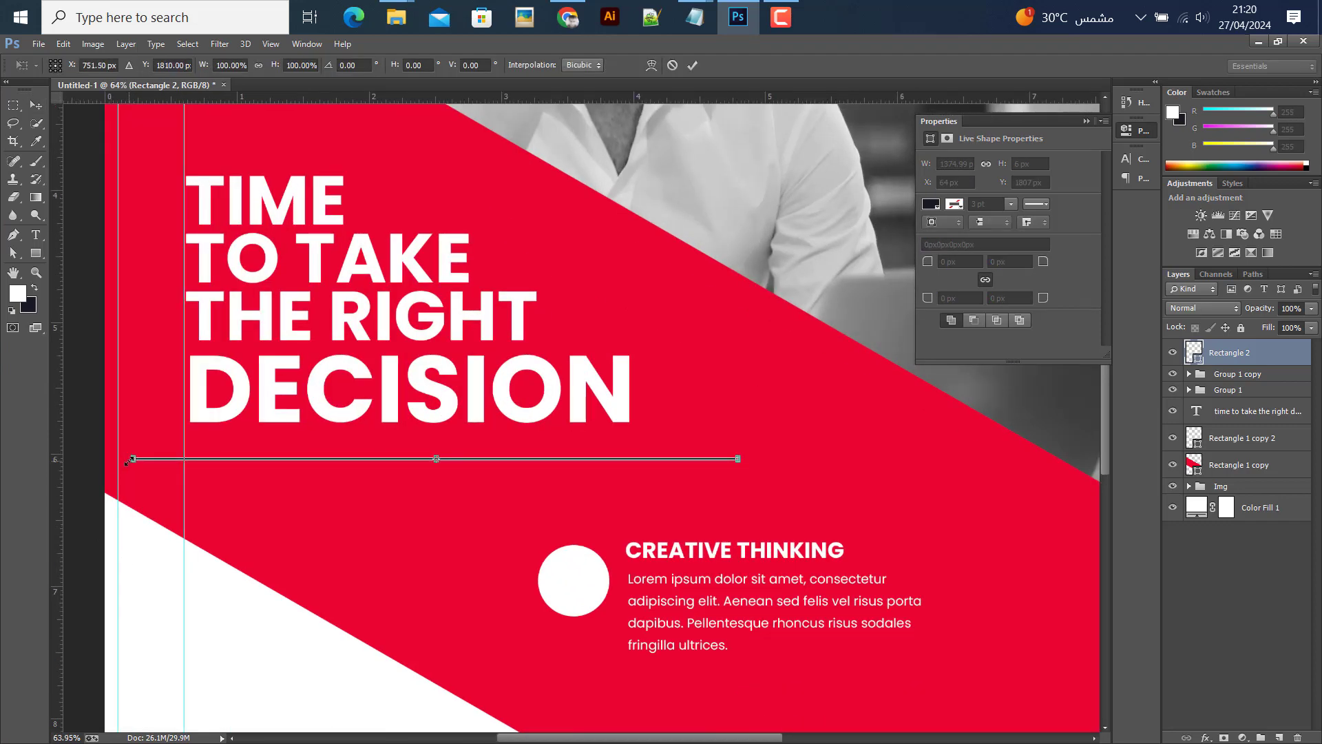
{"action": "left_click_drag", "start_coordinate": [124, 460], "coordinate": [271, 460]}
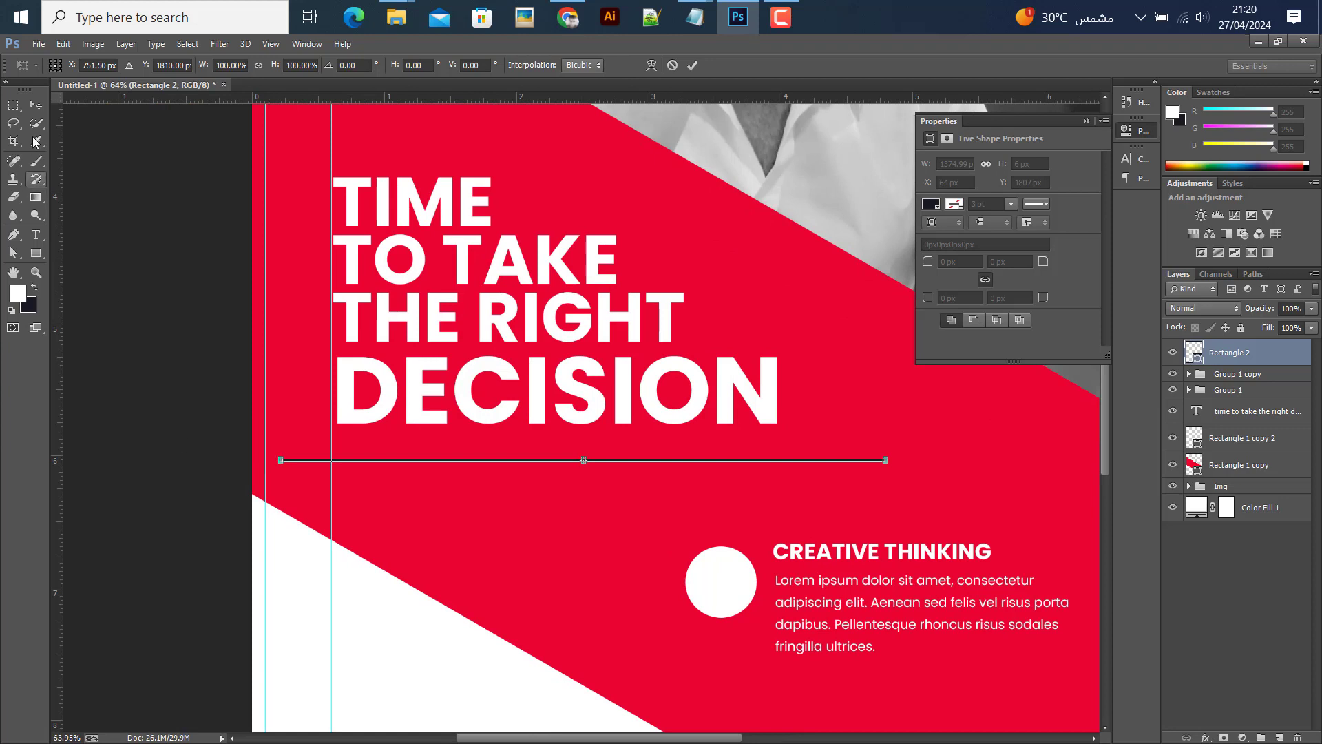
{"action": "left_click_drag", "start_coordinate": [13, 253], "coordinate": [74, 275]}
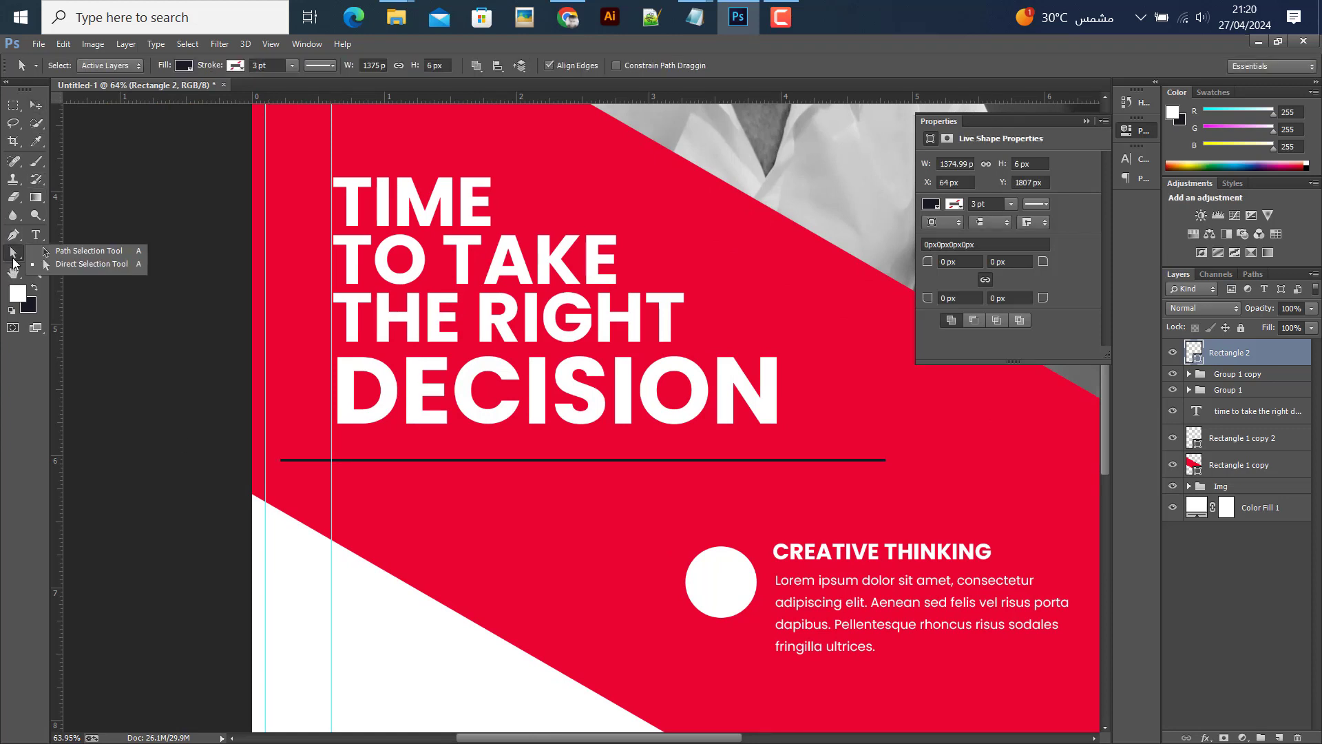
{"action": "left_click", "coordinate": [73, 275]}
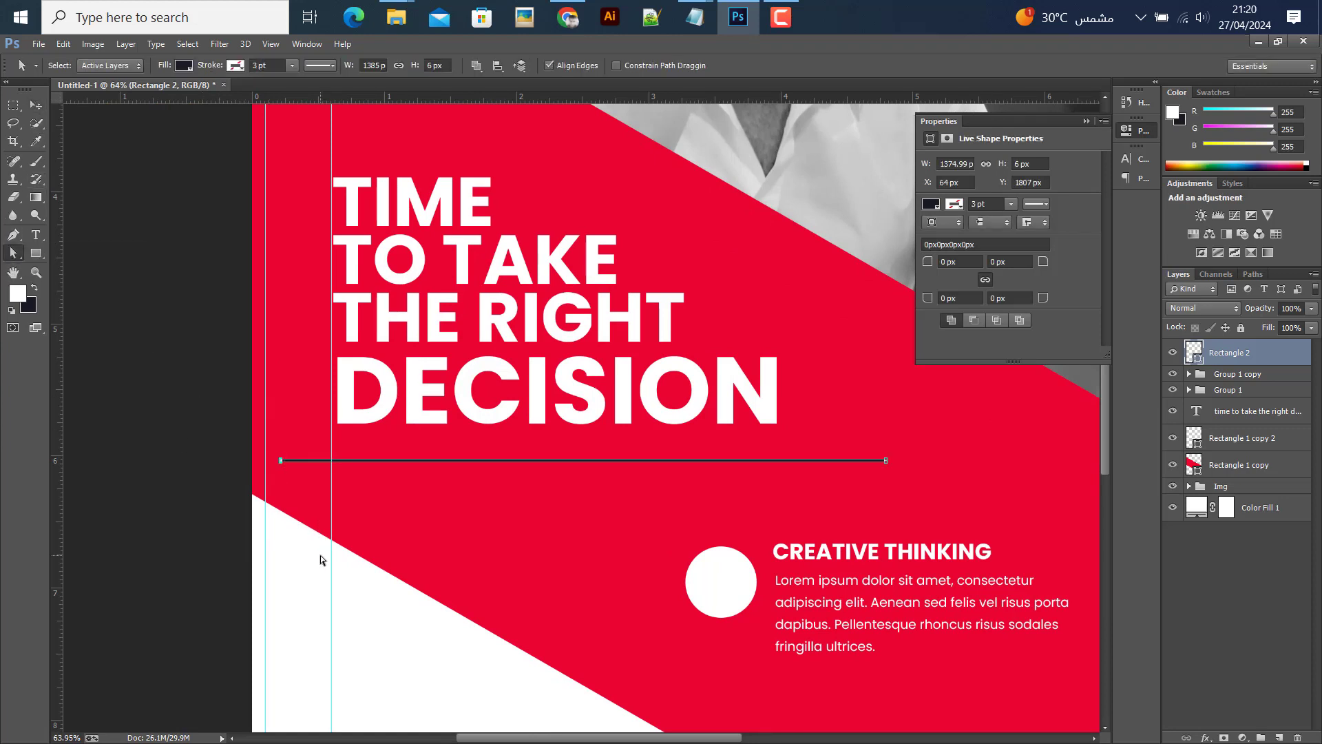
{"action": "key", "text": "shift+Left"}
{"action": "key", "text": "shift+Left"}
{"action": "key", "text": "shift+Left"}
{"action": "key", "text": "shift+Left"}
{"action": "key", "text": "shift+Left"}
{"action": "key", "text": "shift+Left"}
{"action": "left_click_drag", "start_coordinate": [852, 425], "coordinate": [974, 510]}
{"action": "key", "text": "shift+Right"}
{"action": "key", "text": "shift+Right"}
{"action": "key", "text": "shift+Right"}
{"action": "key", "text": "shift+Right"}
{"action": "key", "text": "shift+Right"}
{"action": "key", "text": "shift+Right"}
{"action": "key", "text": "shift+Right"}
{"action": "key", "text": "shift+Right"}
{"action": "key", "text": "shift+Right"}
{"action": "key", "text": "shift+Right"}
{"action": "key", "text": "shift+Right"}
{"action": "key", "text": "shift+Right"}
{"action": "key", "text": "shift+Right"}
{"action": "key", "text": "shift+Right"}
{"action": "key", "text": "shift+Right"}
{"action": "key", "text": "shift+Right"}
{"action": "key", "text": "shift+Right"}
{"action": "key", "text": "shift+Right"}
{"action": "key", "text": "shift+Right"}
{"action": "key", "text": "shift+Right"}
{"action": "key", "text": "shift+Right"}
{"action": "key", "text": "shift+Right"}
{"action": "key", "text": "shift+Right"}
{"action": "key", "text": "shift+Right"}
{"action": "key", "text": "shift+Right"}
{"action": "key", "text": "shift+Right"}
{"action": "key", "text": "shift+Right"}
{"action": "key", "text": "shift+Right"}
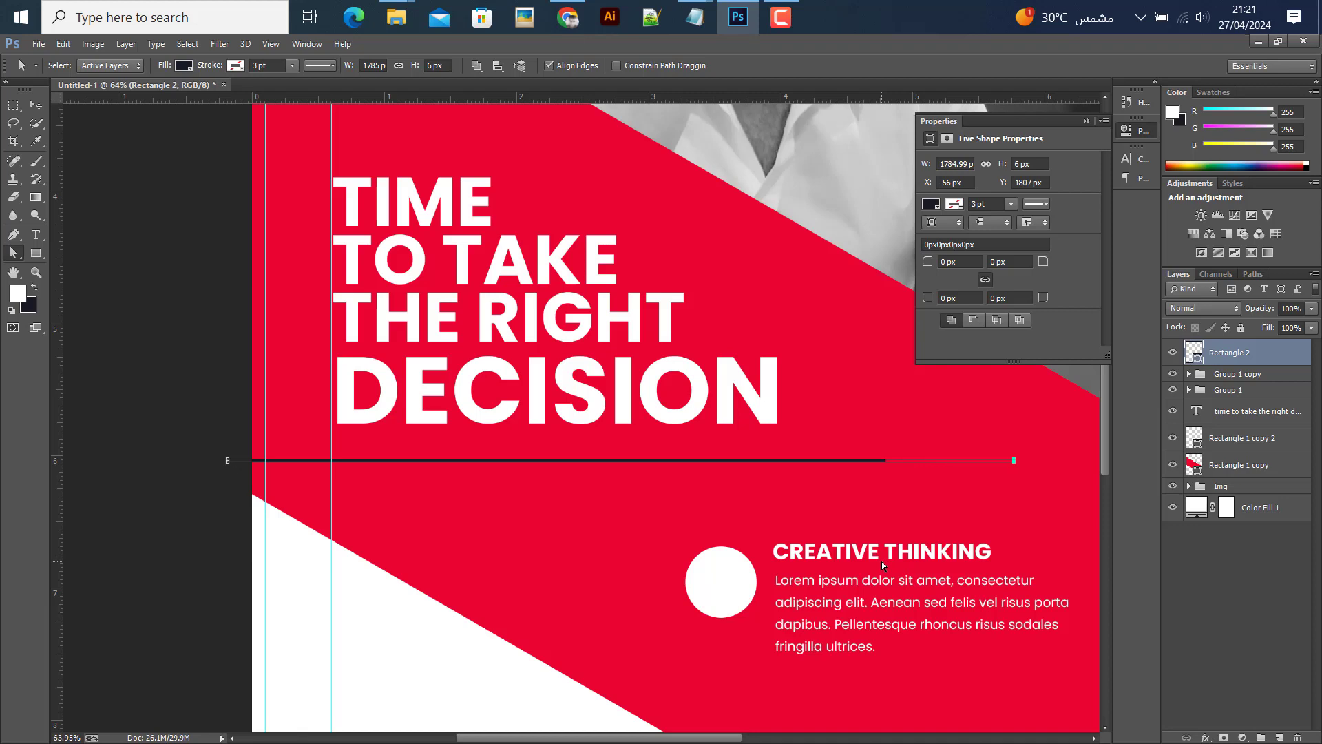
{"action": "key", "text": "shift+Right"}
{"action": "key", "text": "shift+Right"}
{"action": "key", "text": "shift+Right"}
{"action": "key", "text": "shift+Right"}
{"action": "key", "text": "shift+Right"}
{"action": "key", "text": "shift+Right"}
{"action": "key", "text": "shift+Right"}
{"action": "key", "text": "shift+Right"}
{"action": "key", "text": "shift+Right"}
{"action": "key", "text": "shift+Right"}
{"action": "key", "text": "shift+Right"}
{"action": "key", "text": "shift+Right"}
{"action": "left_click", "coordinate": [36, 105]}
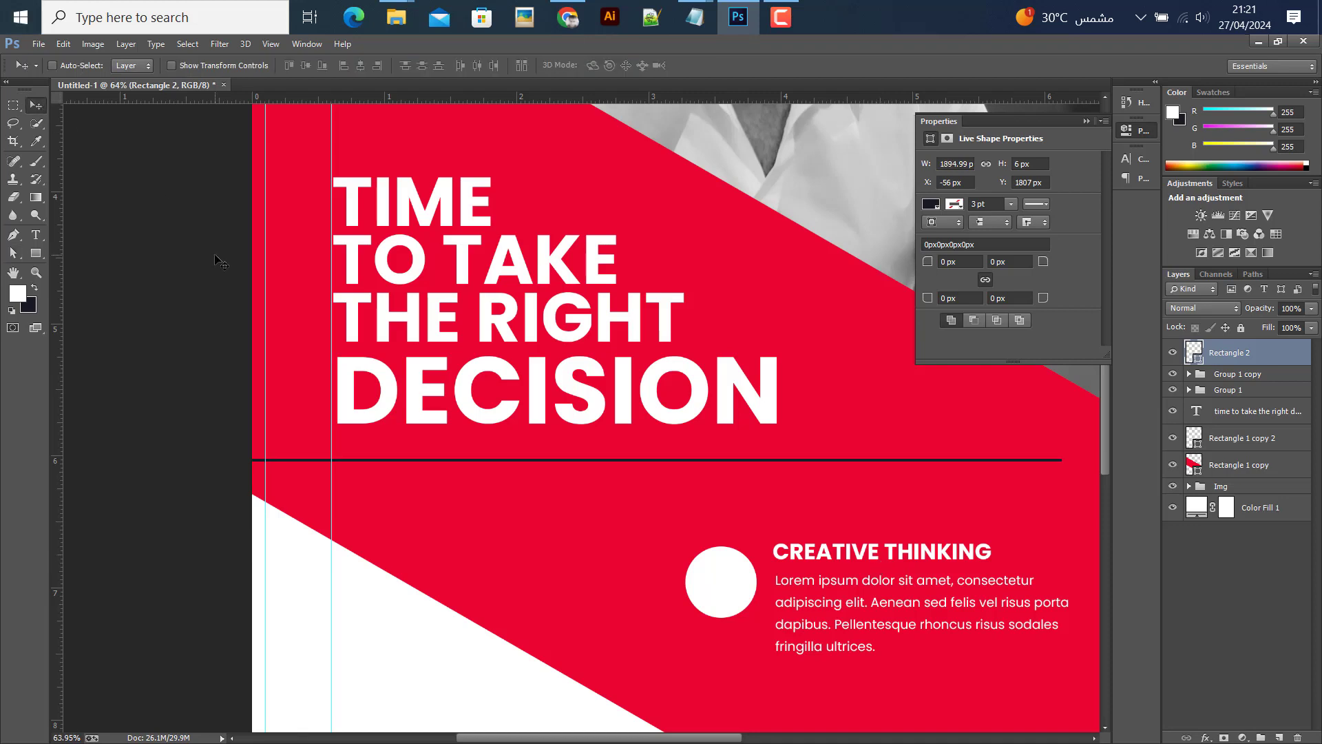
{"action": "scroll", "coordinate": [224, 266], "scroll_direction": "down", "scroll_amount": 3}
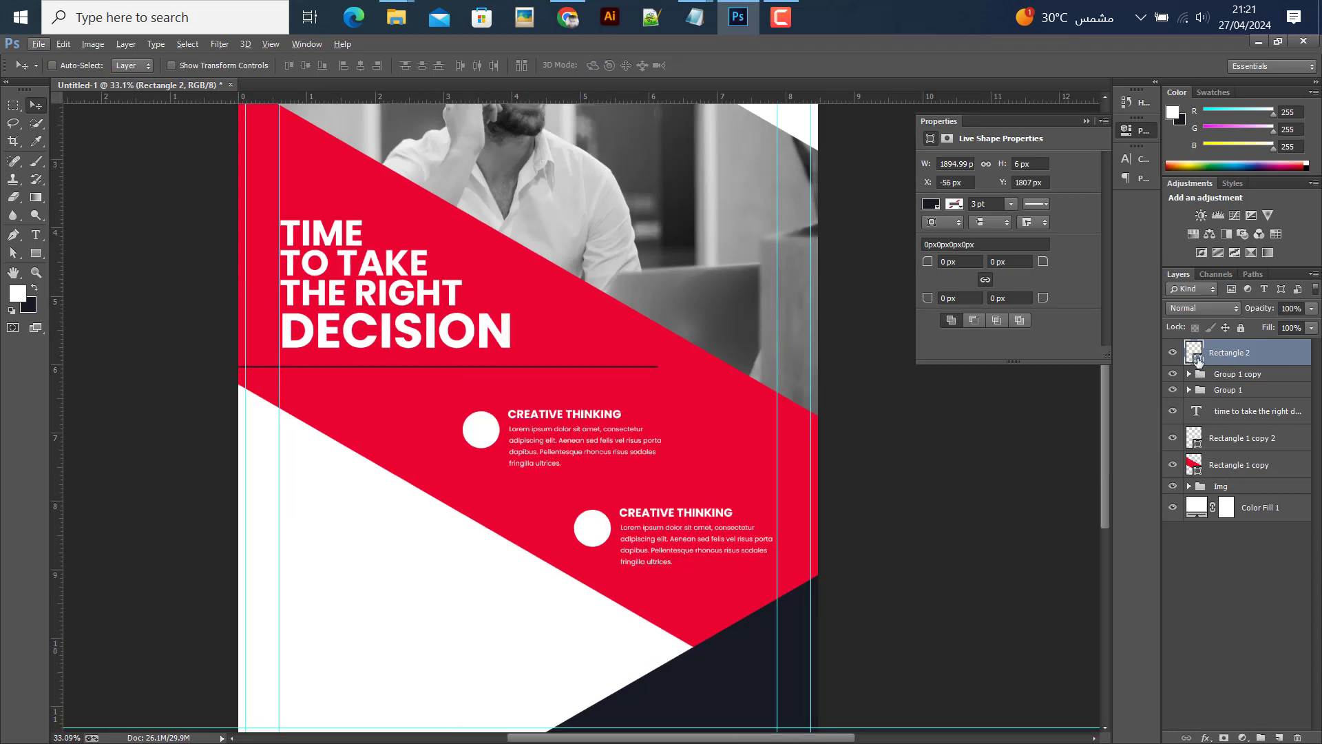
- Make the divider line white and nudge the headline up slightly
{"action": "double_click", "coordinate": [1196, 359]}
{"action": "left_click", "coordinate": [448, 582]}
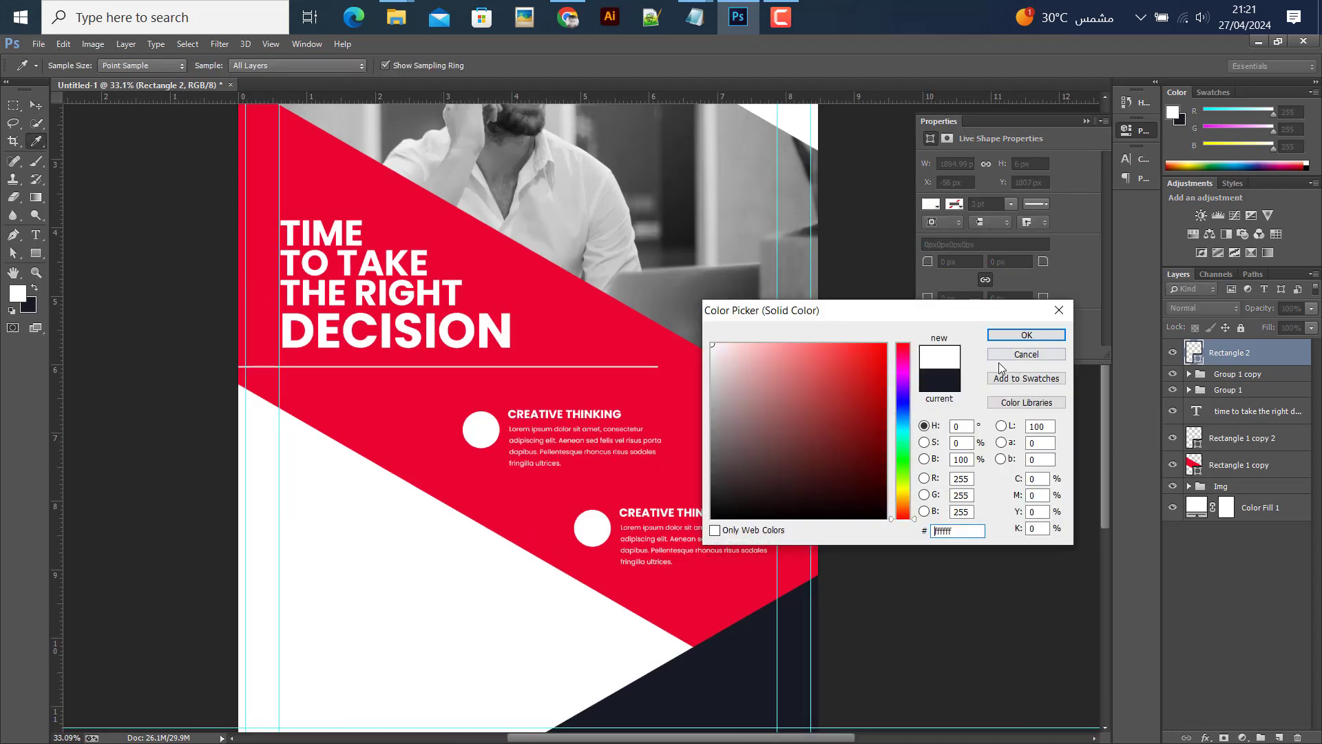
{"action": "left_click", "coordinate": [1023, 336]}
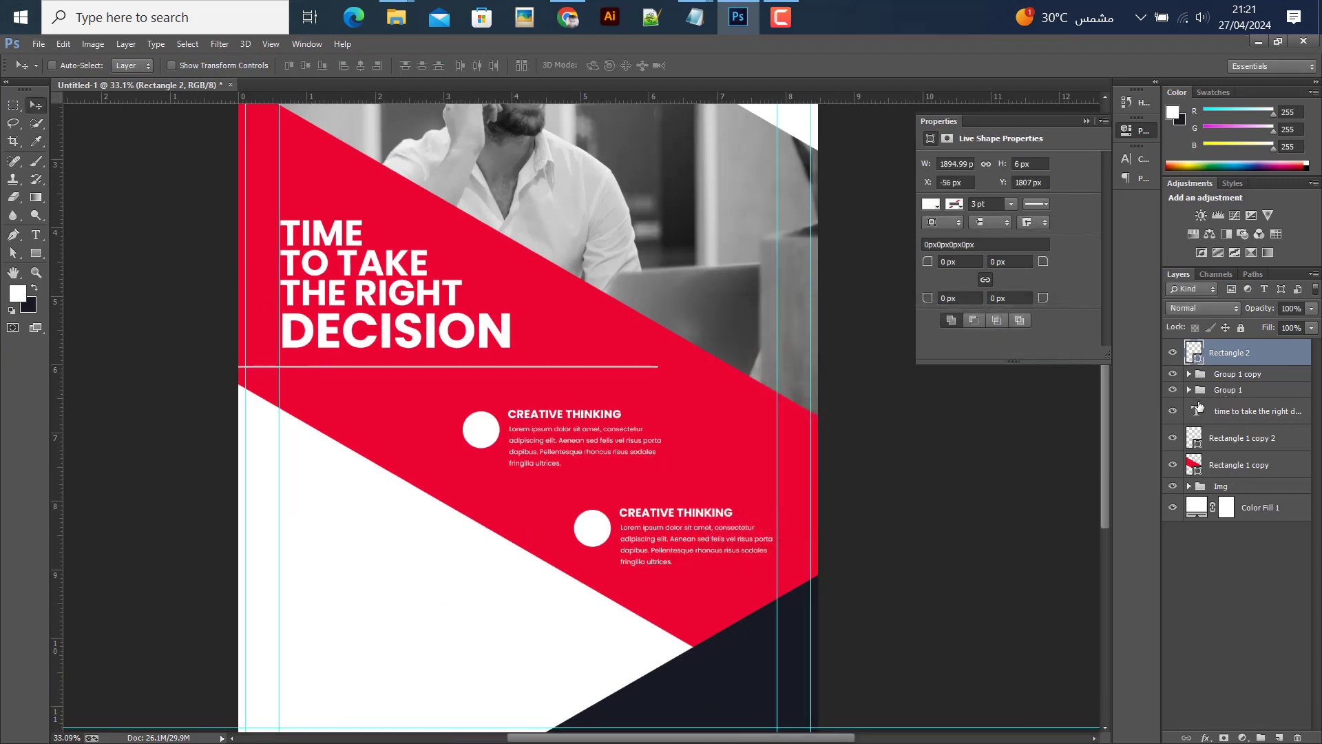
{"action": "left_click", "coordinate": [1227, 417]}
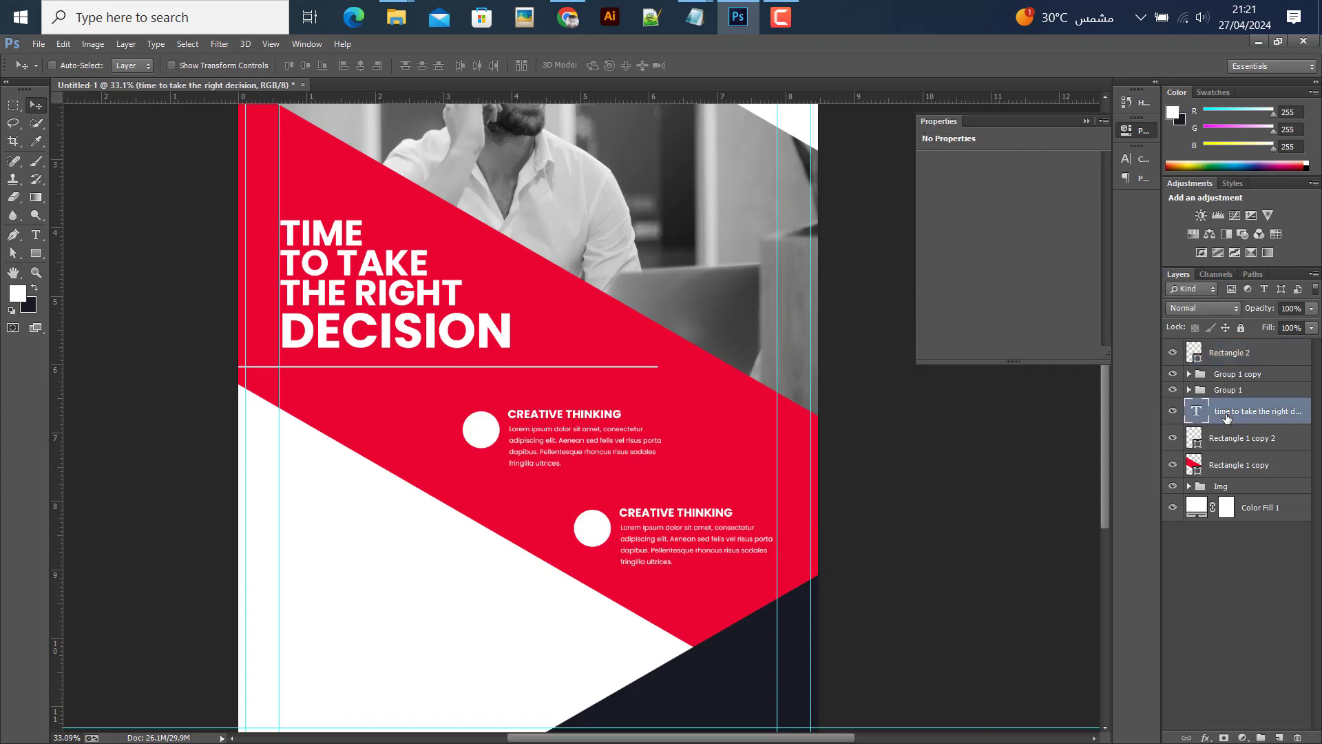
{"action": "key", "text": "shift+Up"}
{"action": "key", "text": "shift+Up"}
{"action": "key", "text": "shift+Up"}
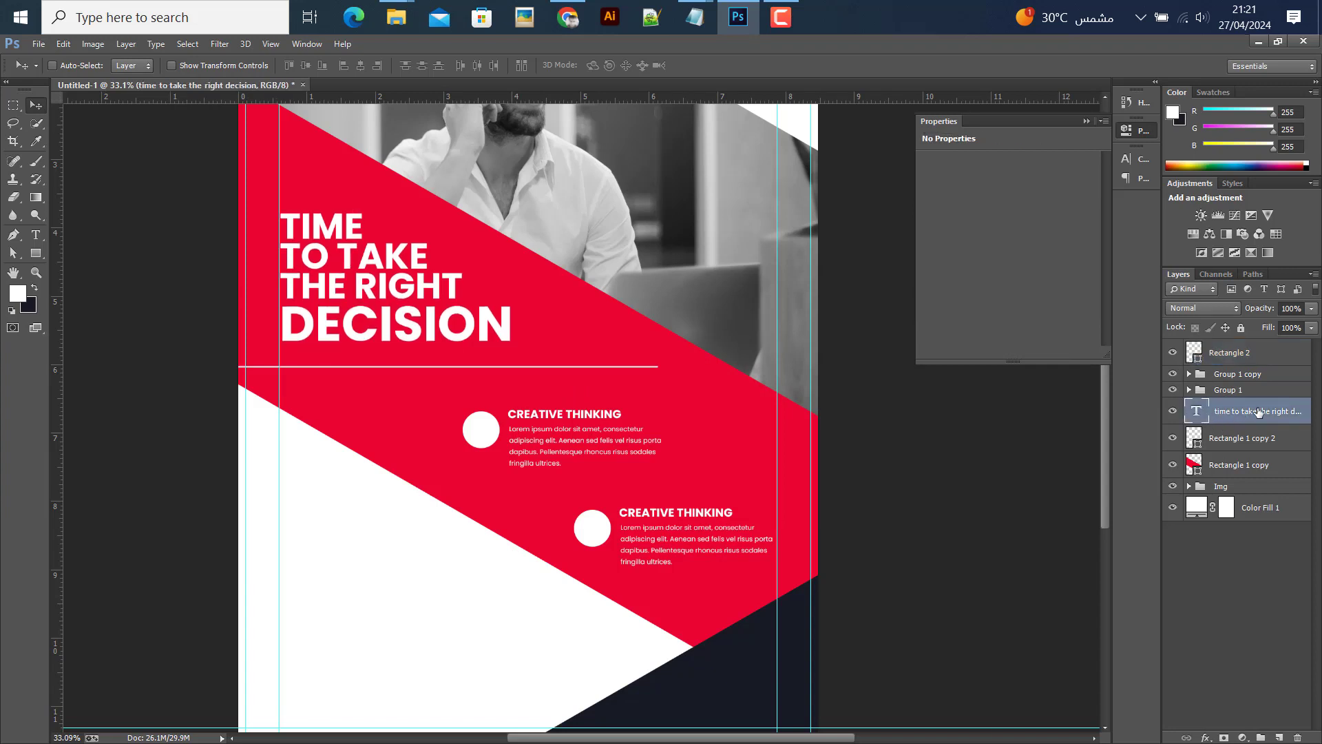
- Nudge the first CREATIVE THINKING block up and slightly left
{"action": "left_click", "coordinate": [1225, 387]}
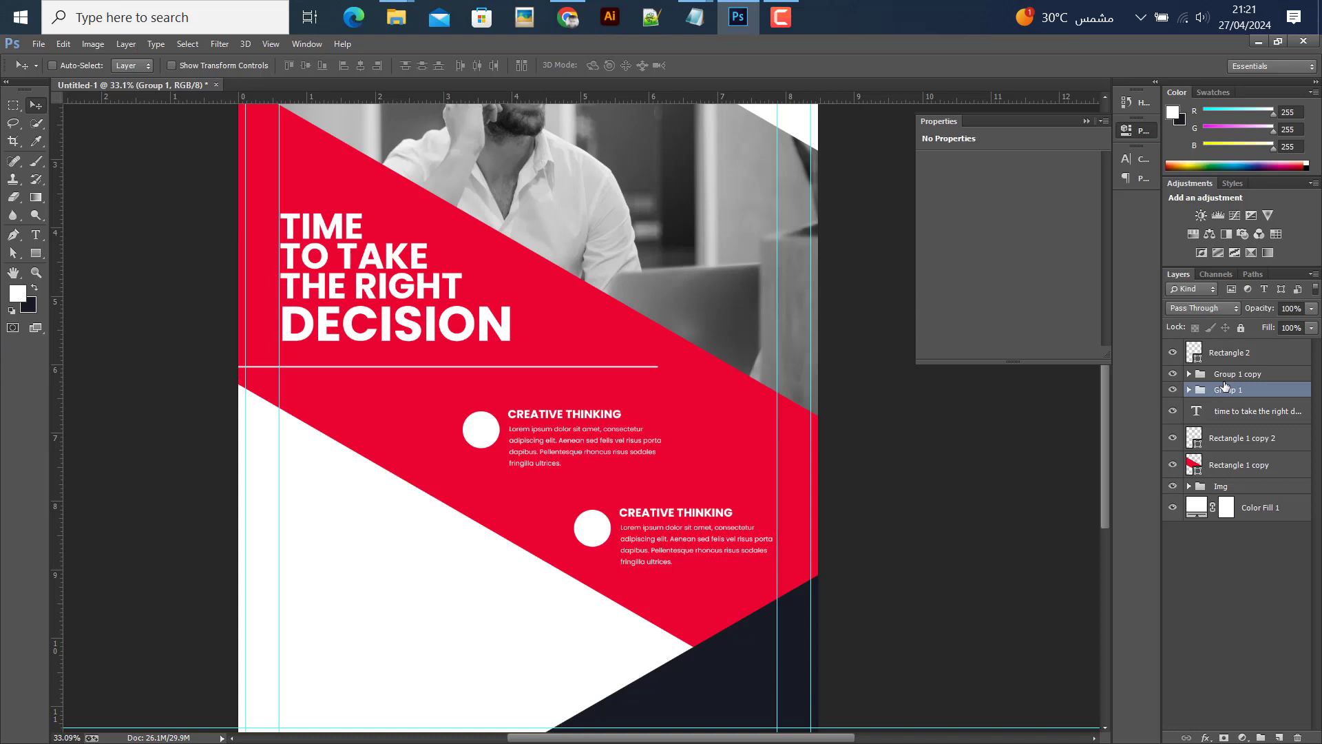
{"action": "key", "text": "shift+Up"}
{"action": "key", "text": "shift+Up"}
{"action": "key", "text": "shift+Left"}
{"action": "key", "text": "shift+Left"}
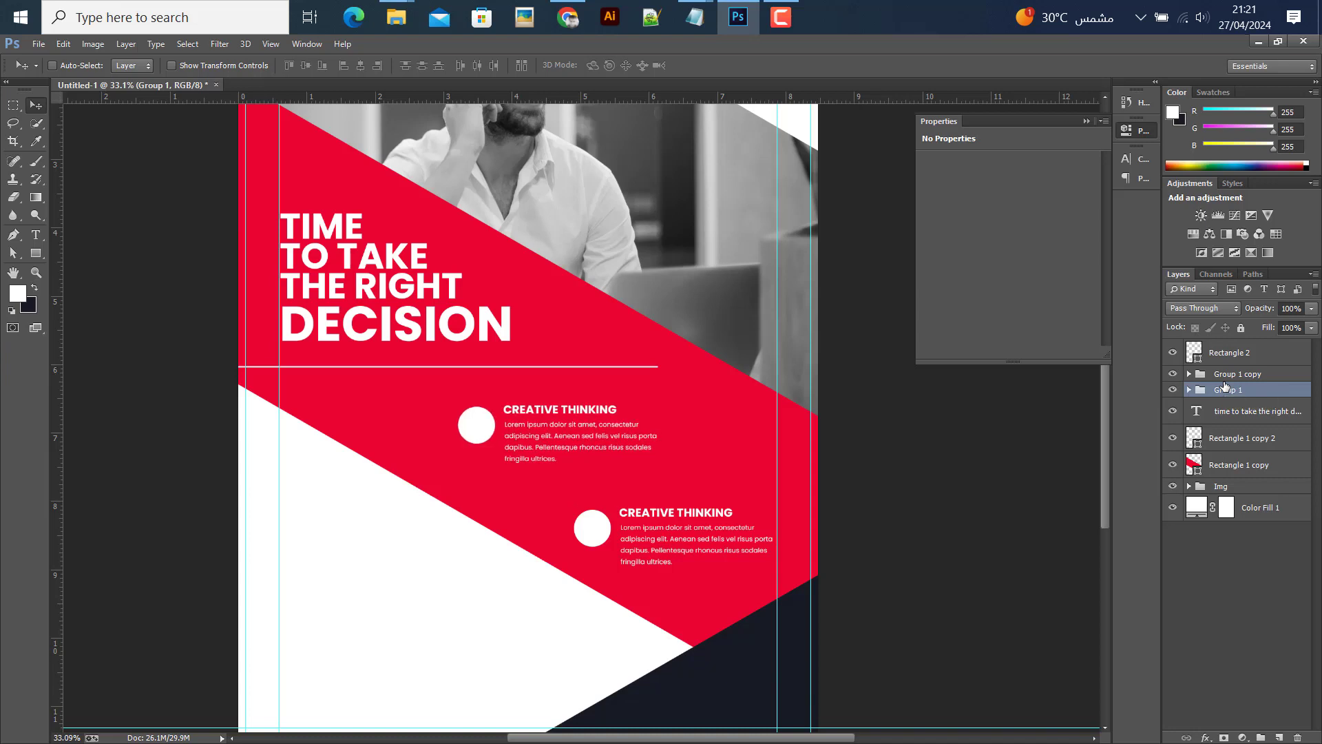
{"action": "key", "text": "shift+Left"}
{"action": "key", "text": "shift+Left"}
{"action": "key", "text": "shift+Left"}
{"action": "key", "text": "shift+Left"}
{"action": "key", "text": "shift+Left"}
{"action": "key", "text": "shift+Left"}
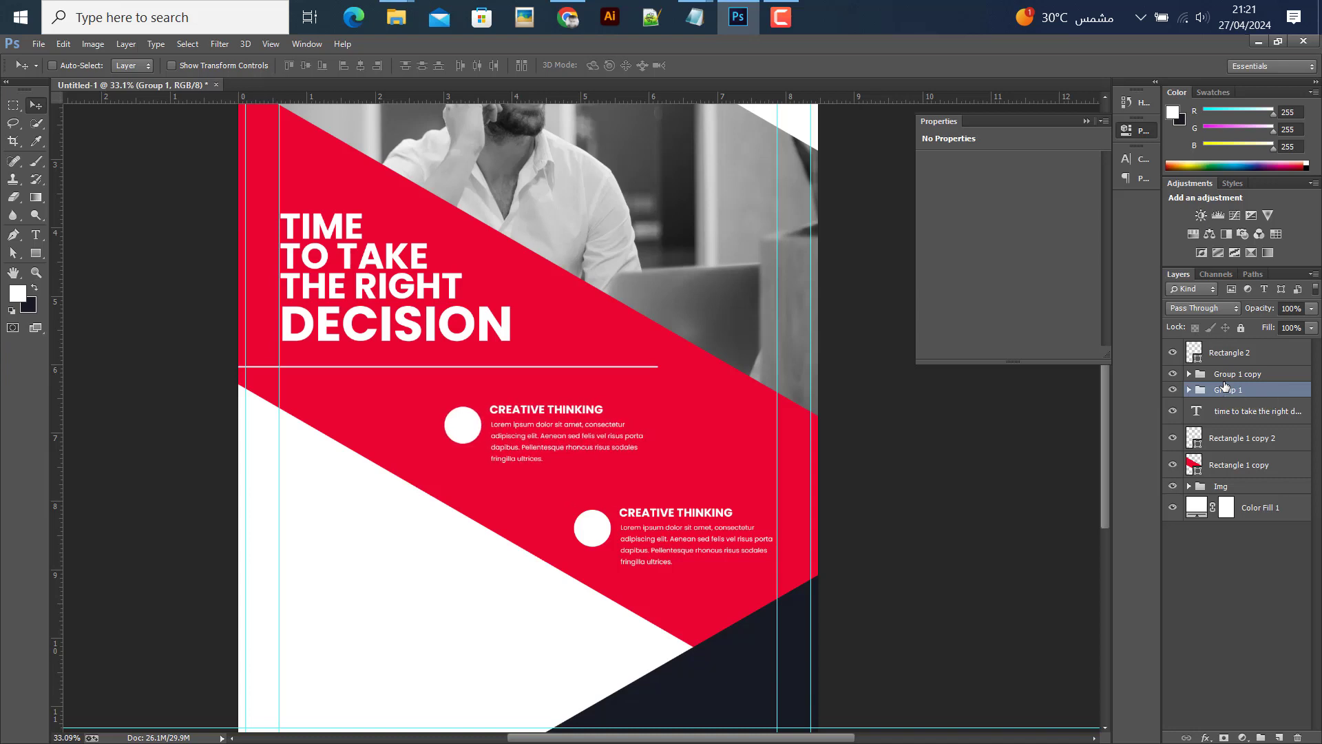
{"action": "key", "text": "shift+Right"}
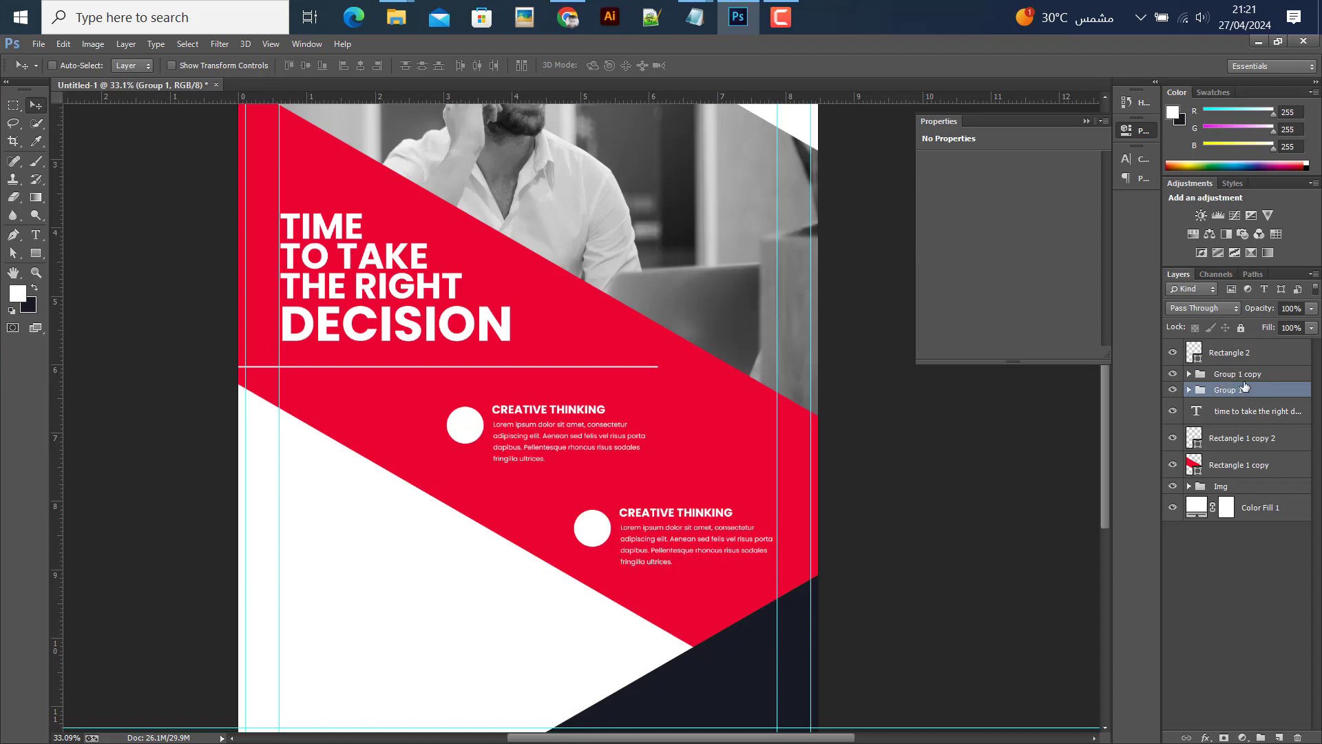
- Nudge the second CREATIVE THINKING block up and the divider line down
{"action": "left_click", "coordinate": [1235, 375]}
{"action": "key", "text": "shift+Up"}
{"action": "key", "text": "shift+Up"}
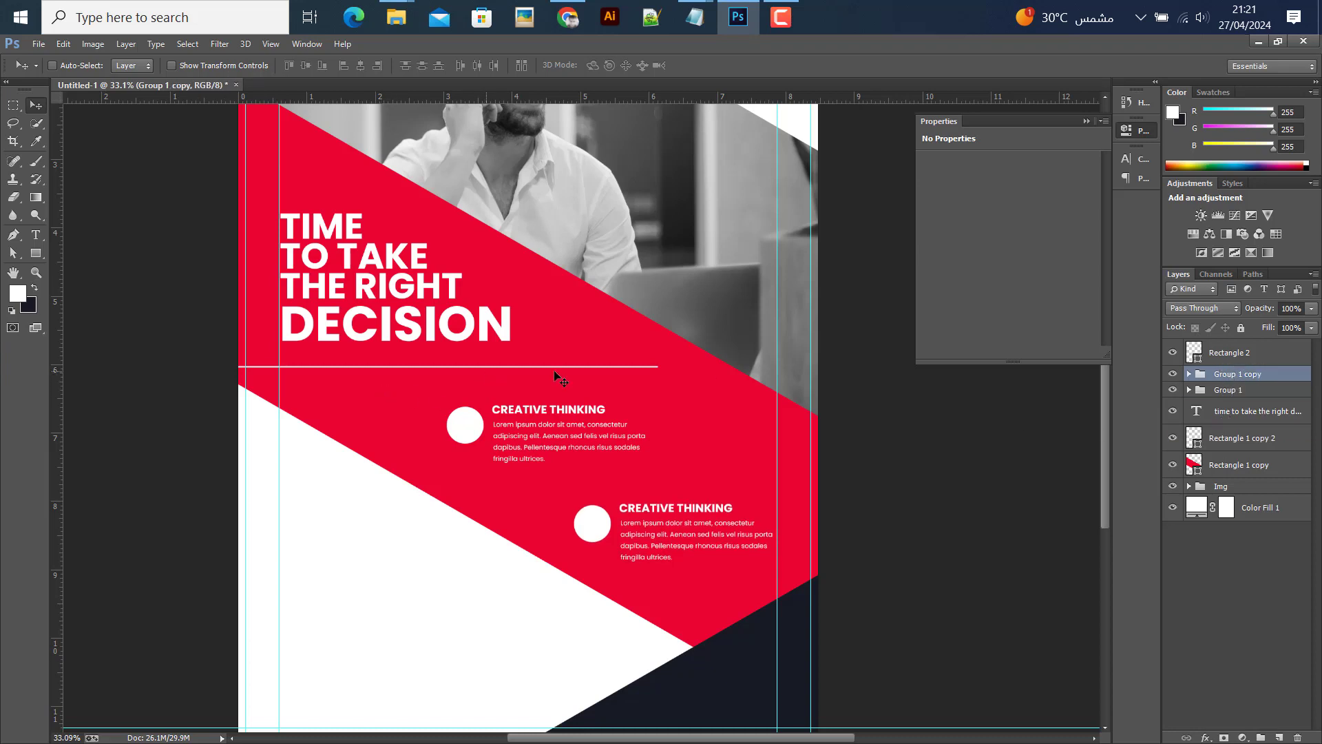
{"action": "left_click", "coordinate": [1228, 350]}
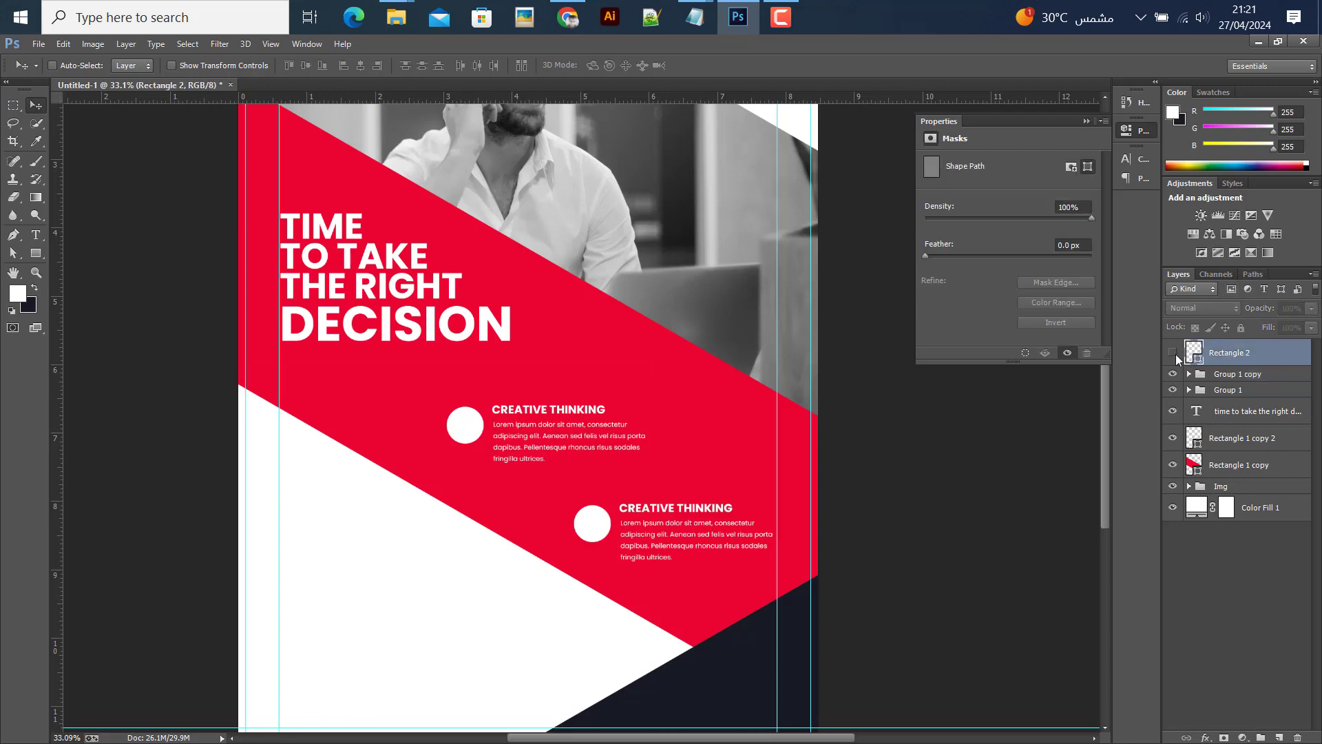
{"action": "key", "text": "shift+Down"}
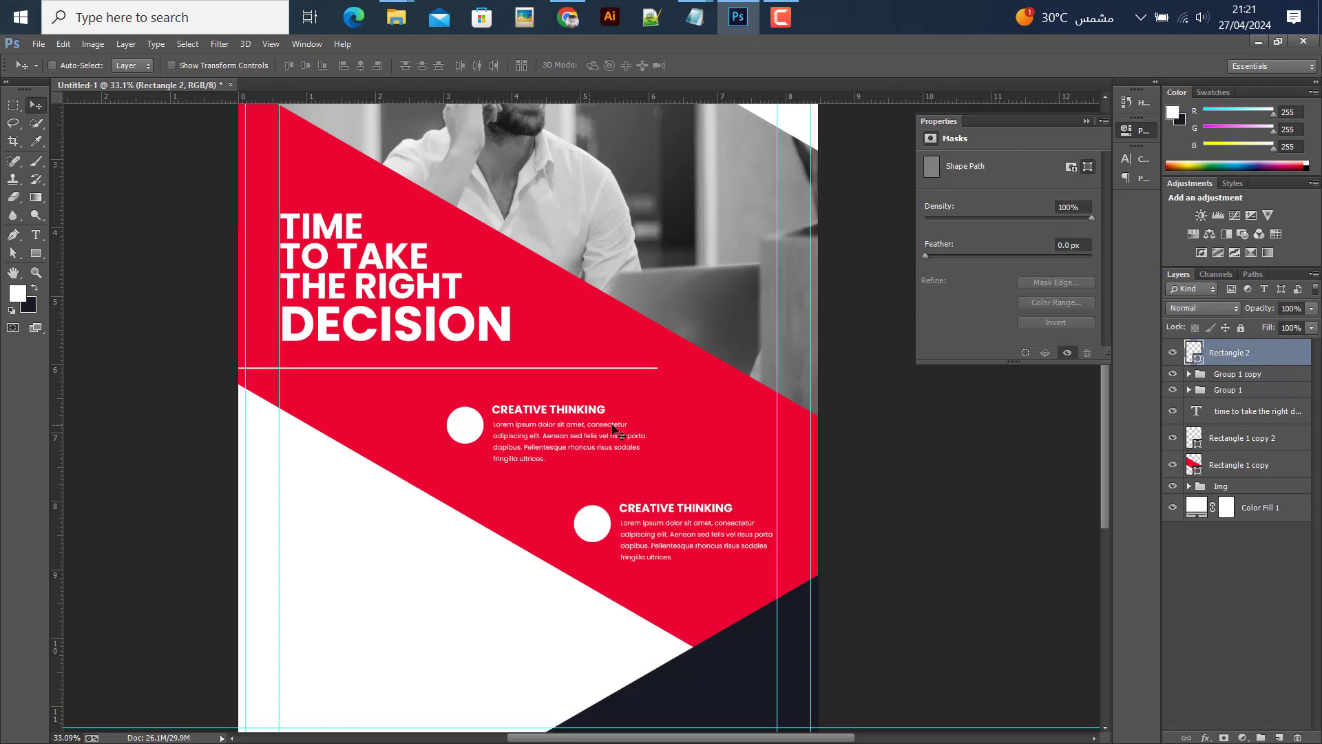
- Duplicate the Rectangle 2 divider and move the copy down between the two blocks
{"action": "right_click", "coordinate": [1283, 358]}
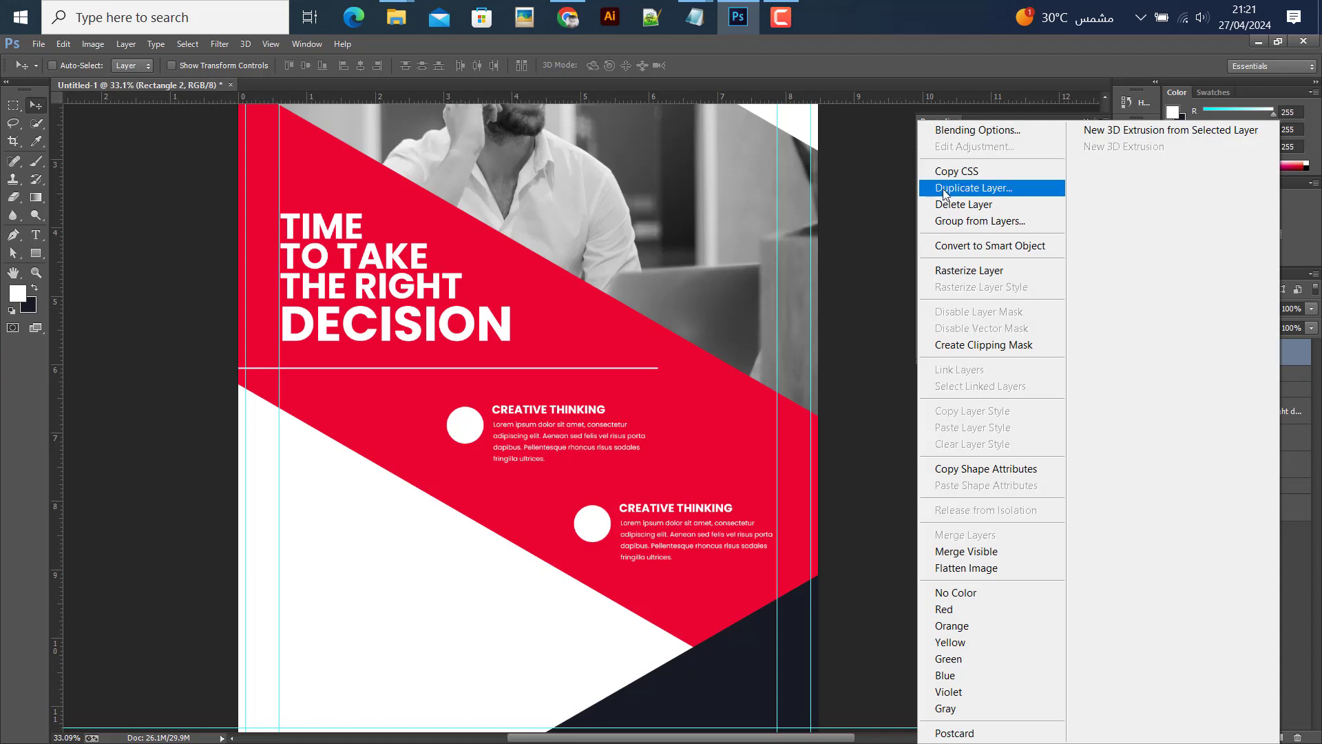
{"action": "left_click", "coordinate": [950, 180]}
{"action": "key", "text": "Return"}
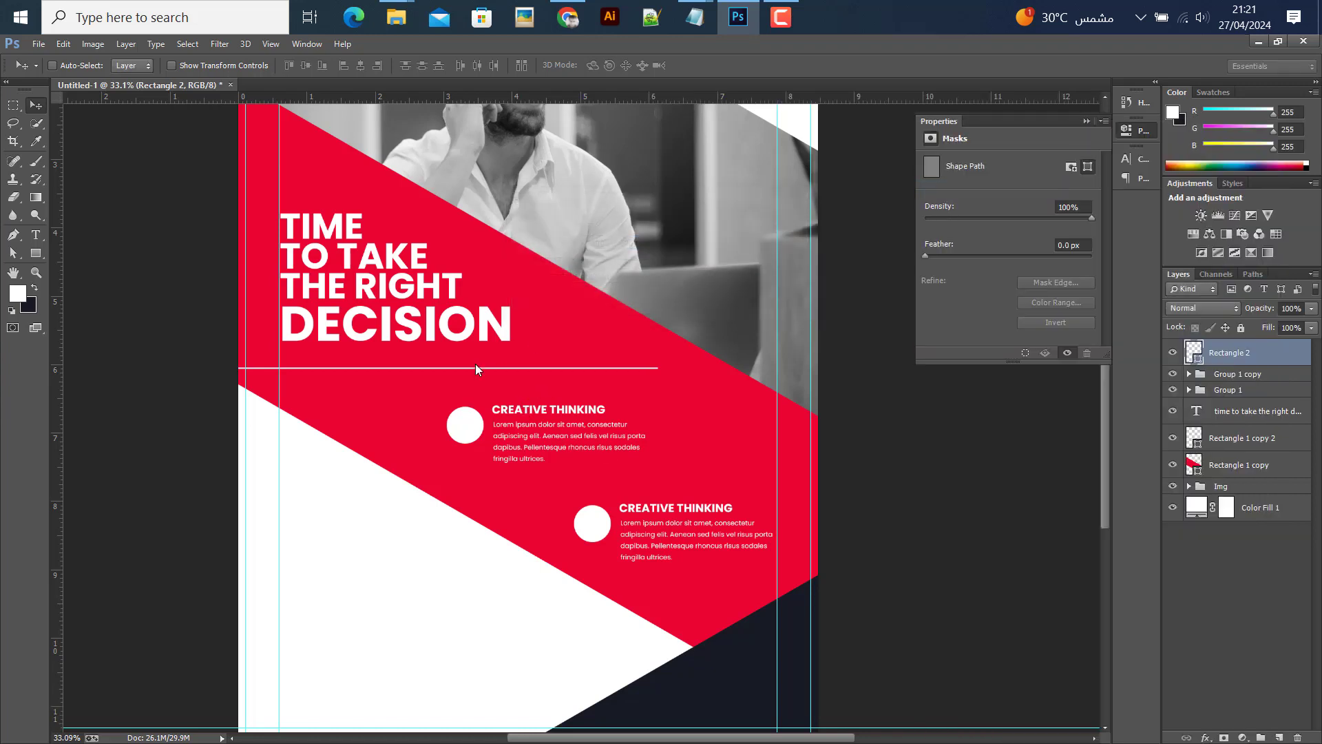
{"action": "mouse_move", "coordinate": [483, 368]}
{"action": "left_mouse_down"}
{"action": "mouse_move", "coordinate": [597, 475]}
{"action": "mouse_move", "coordinate": [618, 472]}
{"action": "left_mouse_up"}
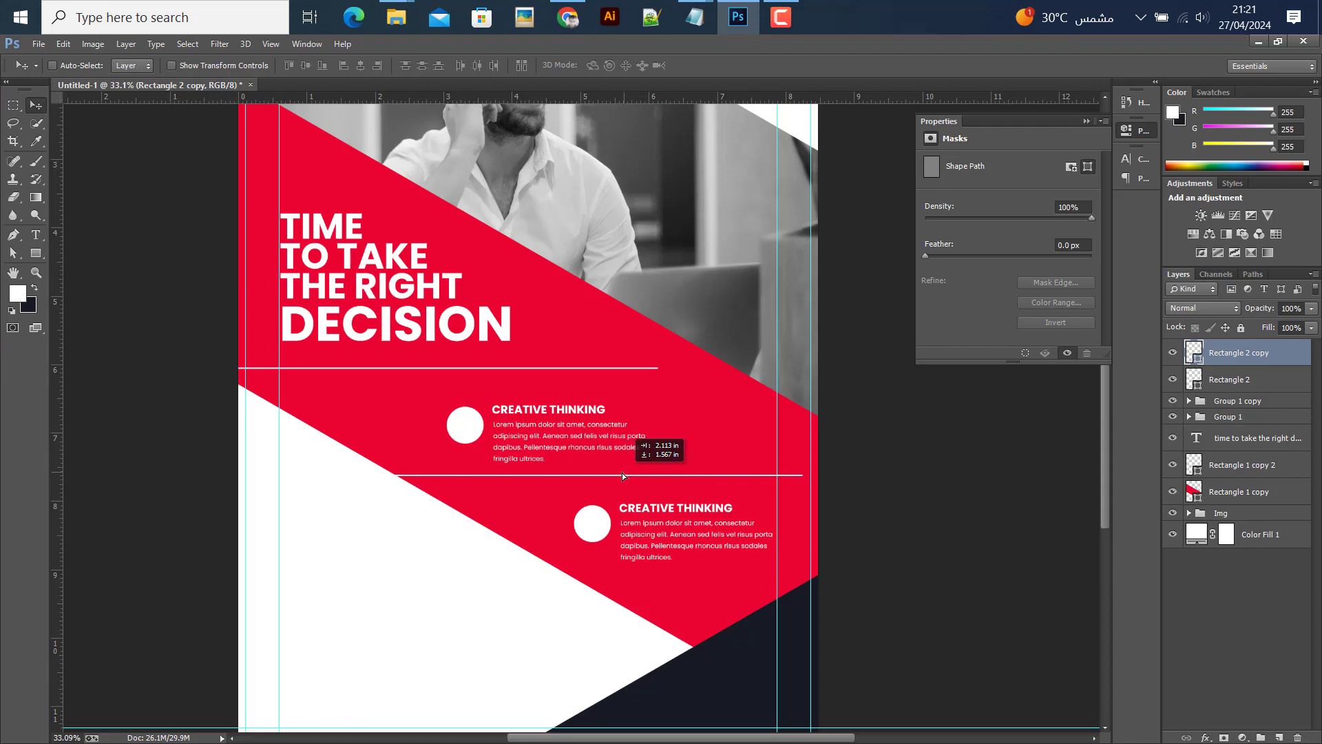
{"action": "left_click_drag", "start_coordinate": [618, 472], "coordinate": [618, 473]}
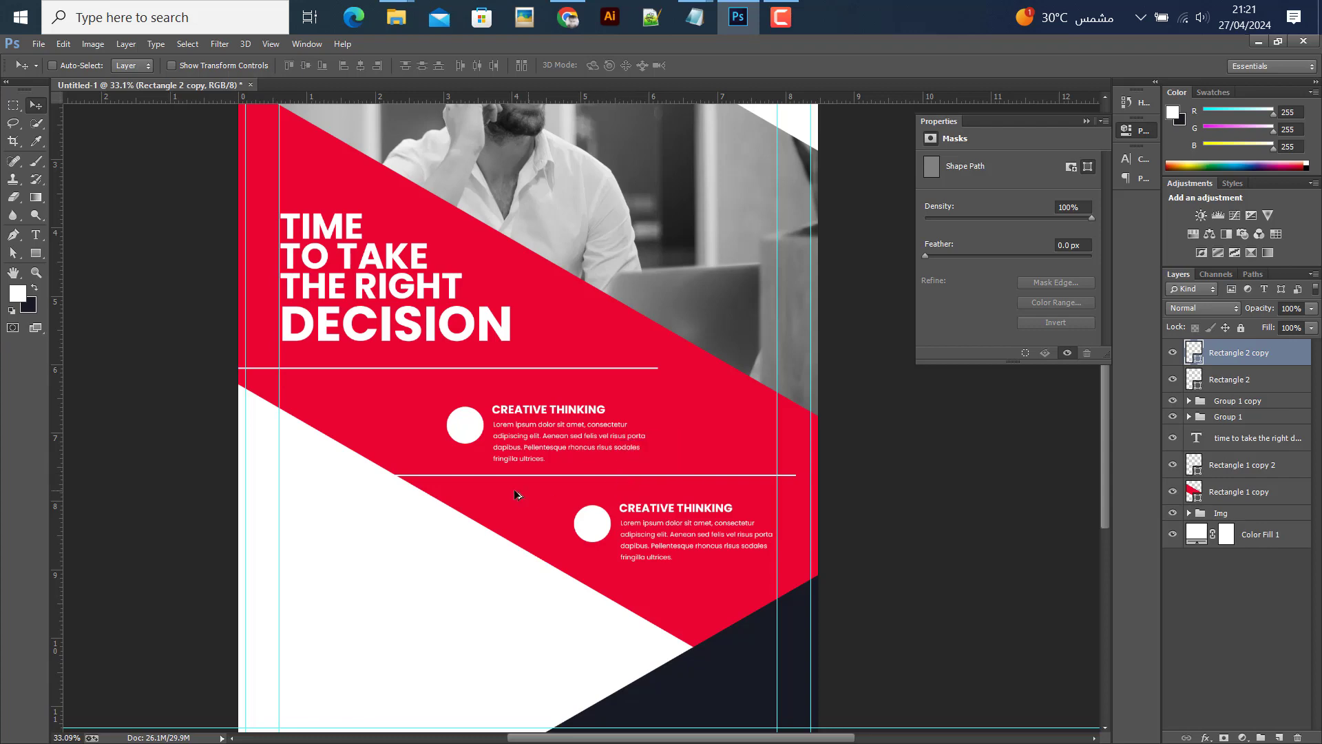
{"action": "scroll", "coordinate": [517, 496], "scroll_direction": "down", "scroll_amount": 2}
{"action": "scroll", "coordinate": [437, 505], "scroll_direction": "up", "scroll_amount": 2}
{"action": "scroll", "coordinate": [493, 540], "scroll_direction": "up", "scroll_amount": 3}
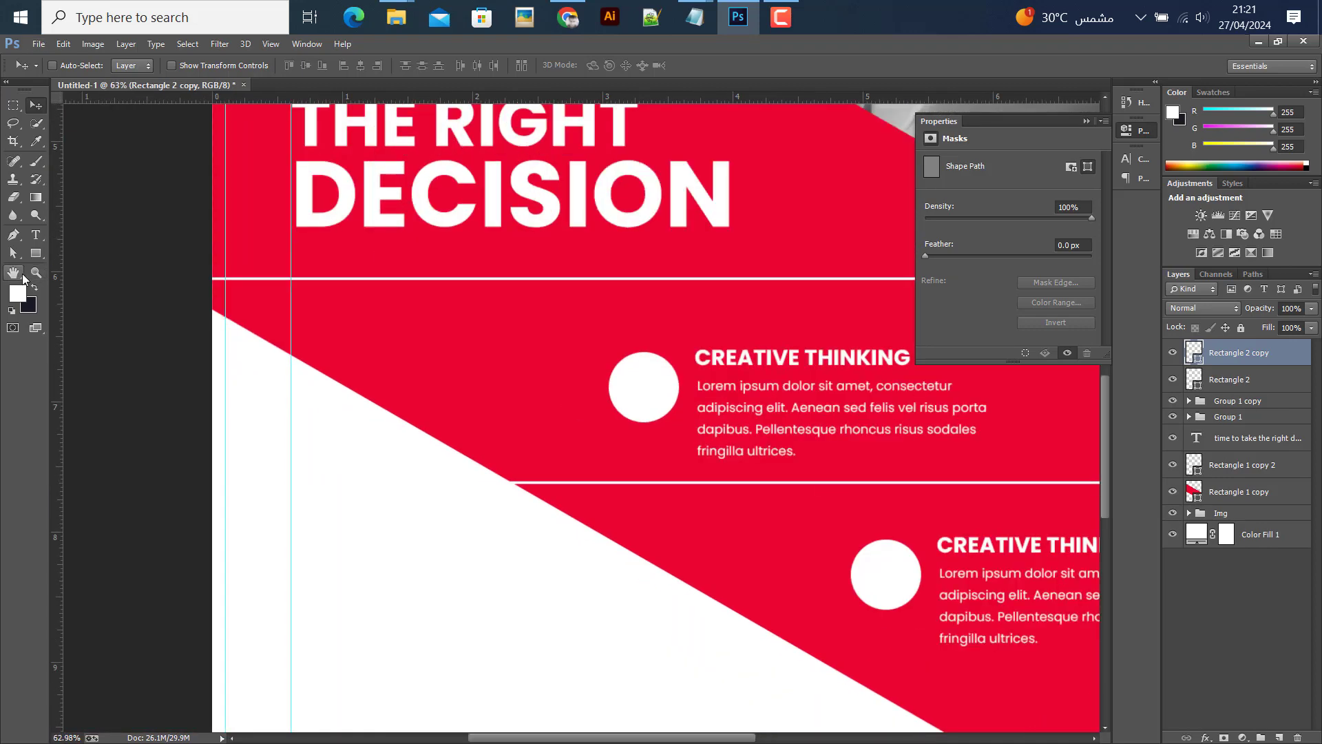
- Shorten the copied divider from its left end and nudge it slightly down
{"action": "left_click", "coordinate": [13, 253]}
{"action": "left_click_drag", "start_coordinate": [235, 391], "coordinate": [470, 589]}
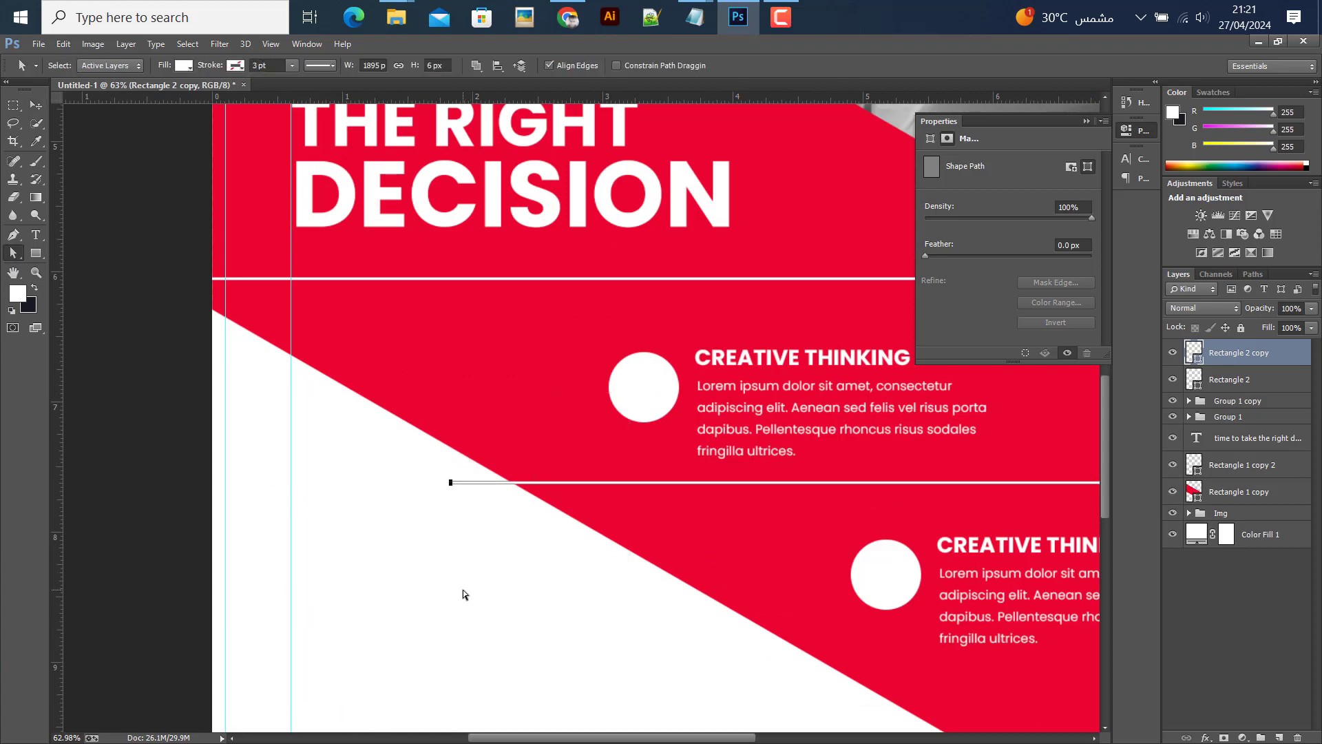
{"action": "key", "text": "shift+Right"}
{"action": "key", "text": "shift+Right"}
{"action": "key", "text": "shift+Right"}
{"action": "key", "text": "shift+Right"}
{"action": "key", "text": "shift+Right"}
{"action": "key", "text": "shift+Right"}
{"action": "key", "text": "shift+Right"}
{"action": "key", "text": "shift+Right"}
{"action": "key", "text": "shift+Right"}
{"action": "key", "text": "shift+Right"}
{"action": "key", "text": "shift+Right"}
{"action": "key", "text": "shift+Right"}
{"action": "key", "text": "shift+Right"}
{"action": "key", "text": "shift+Right"}
{"action": "key", "text": "shift+Right"}
{"action": "key", "text": "shift+Right"}
{"action": "key", "text": "shift+Right"}
{"action": "key", "text": "shift+Right"}
{"action": "key", "text": "shift+Right"}
{"action": "key", "text": "shift+Right"}
{"action": "key", "text": "shift+Right"}
{"action": "key", "text": "shift+Right"}
{"action": "key", "text": "shift+Right"}
{"action": "key", "text": "shift+Right"}
{"action": "key", "text": "shift+Right"}
{"action": "key", "text": "shift+Right"}
{"action": "left_click", "coordinate": [36, 103]}
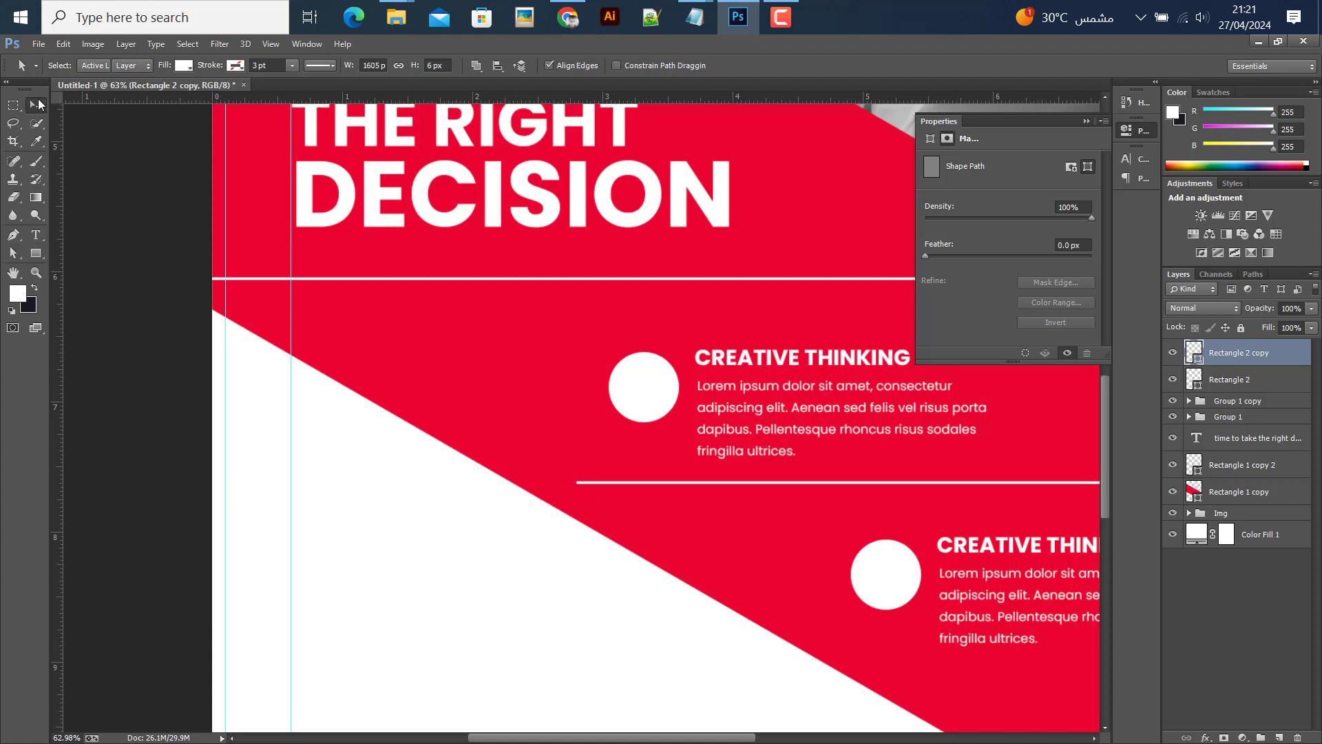
{"action": "scroll", "coordinate": [758, 526], "scroll_direction": "down", "scroll_amount": 2}
{"action": "scroll", "coordinate": [757, 526], "scroll_direction": "down", "scroll_amount": 1}
{"action": "scroll", "coordinate": [759, 526], "scroll_direction": "down", "scroll_amount": 1}
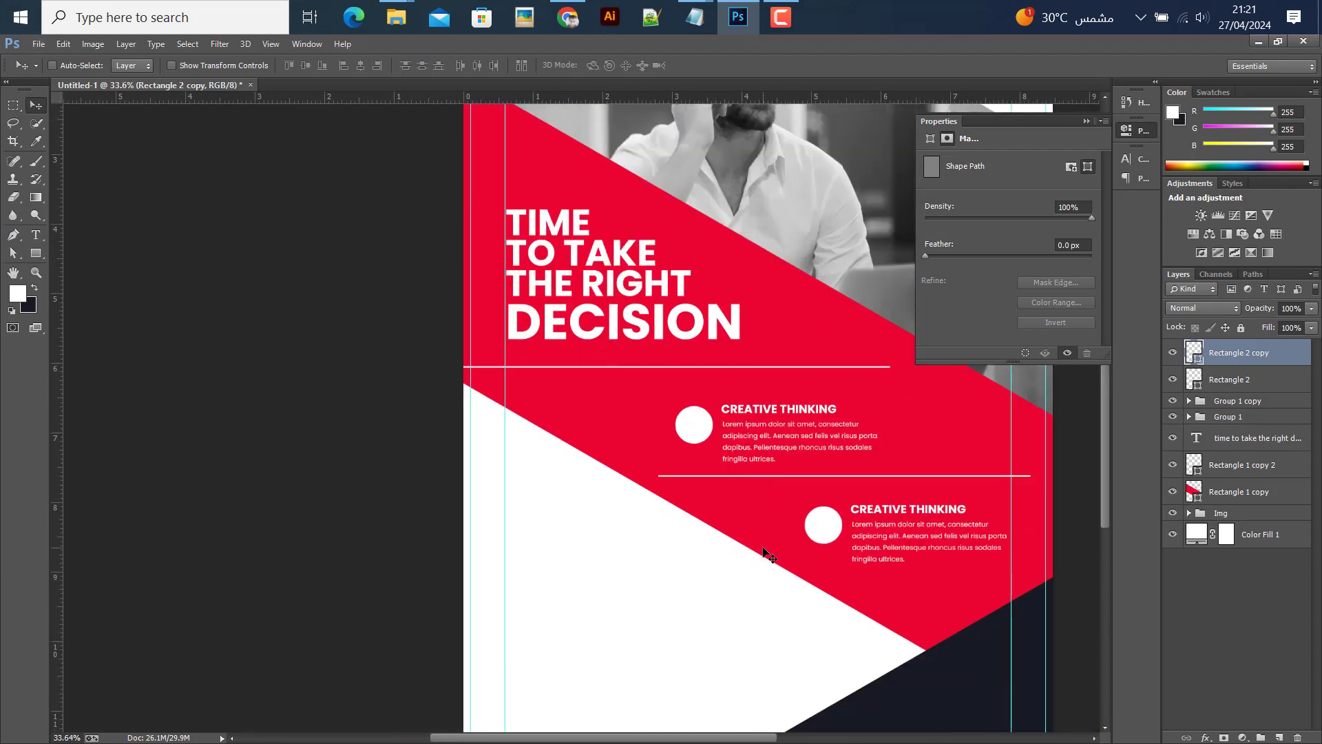
{"action": "key", "text": "shift+Down"}
{"action": "key", "text": "shift+Down"}
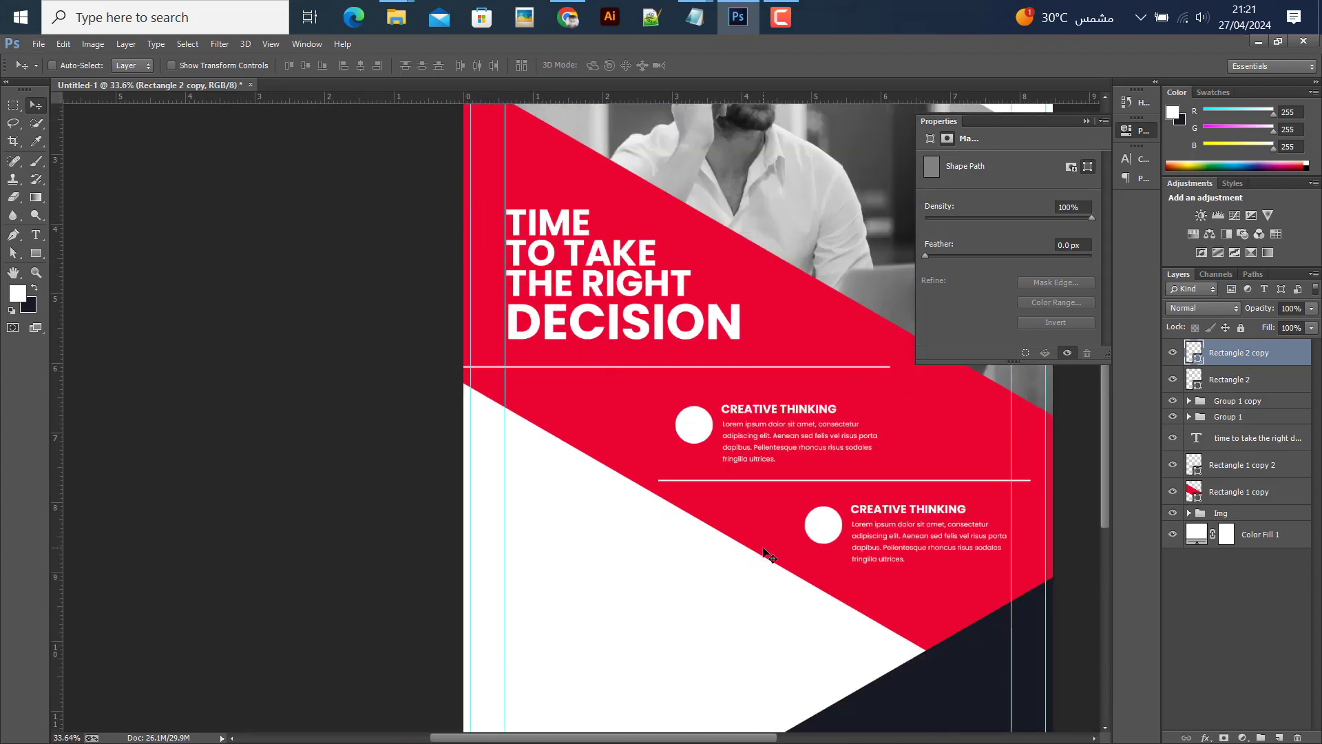
{"action": "scroll", "coordinate": [816, 543], "scroll_direction": "down", "scroll_amount": 2}
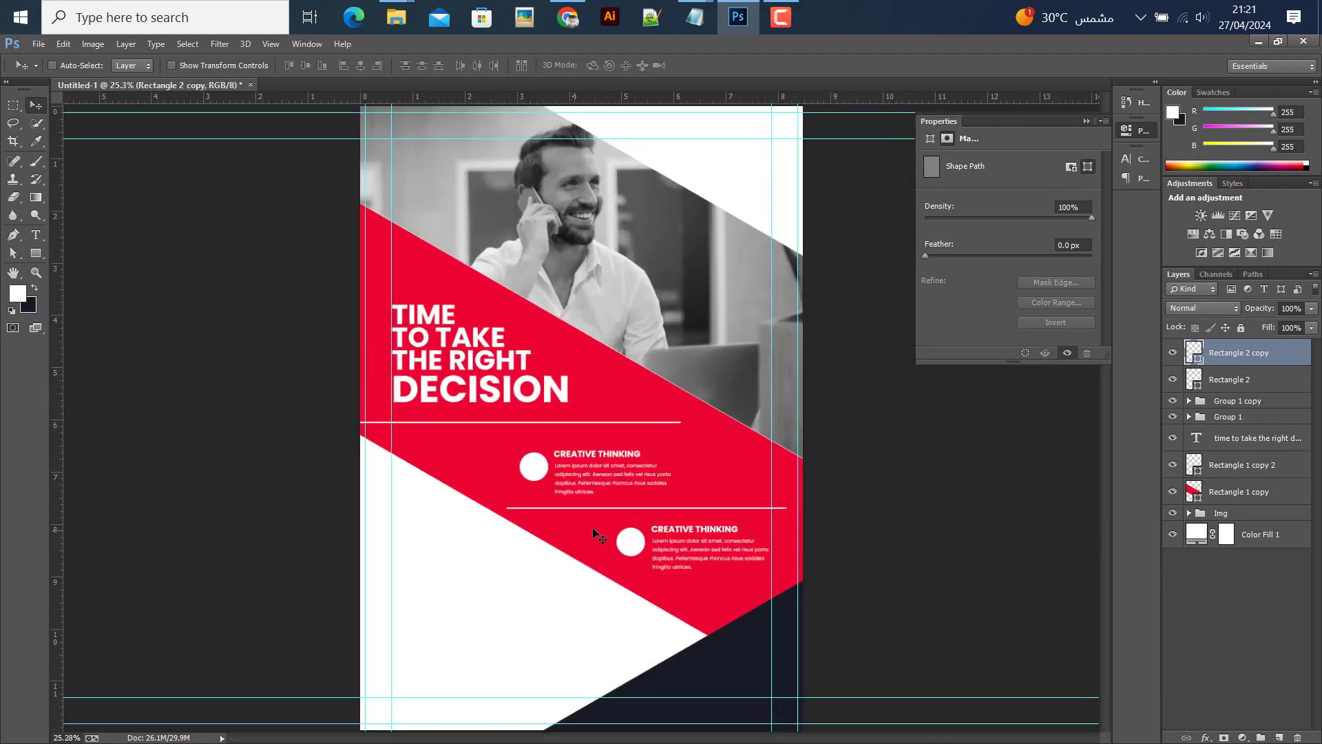
{"action": "scroll", "coordinate": [592, 527], "scroll_direction": "up", "scroll_amount": 2}
- Nudge the first CREATIVE THINKING block (Group 1) slightly up and left
{"action": "left_click", "coordinate": [1231, 419]}
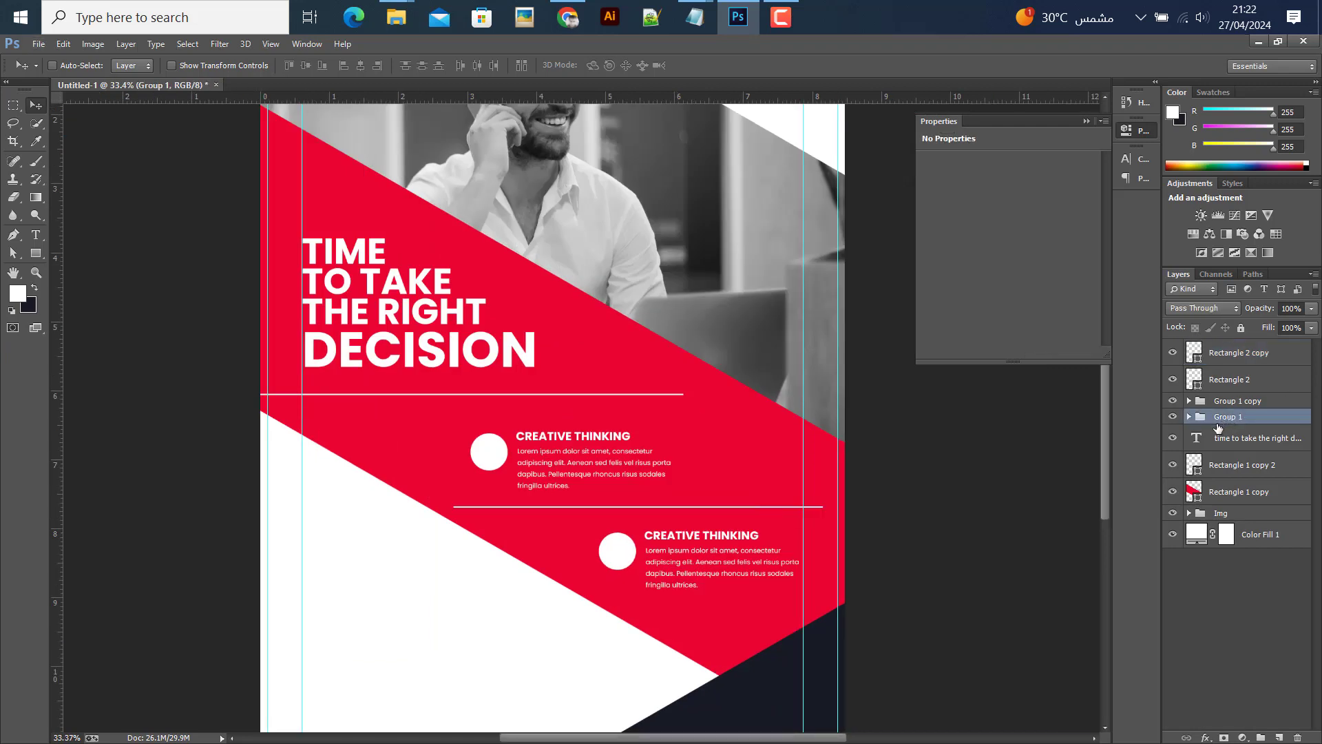
{"action": "key", "text": "shift+Up"}
{"action": "key", "text": "shift+Up"}
{"action": "key", "text": "shift+Up"}
{"action": "key", "text": "shift+Left"}
{"action": "key", "text": "shift+Left"}
{"action": "key", "text": "shift+Left"}
{"action": "key", "text": "shift+Left"}
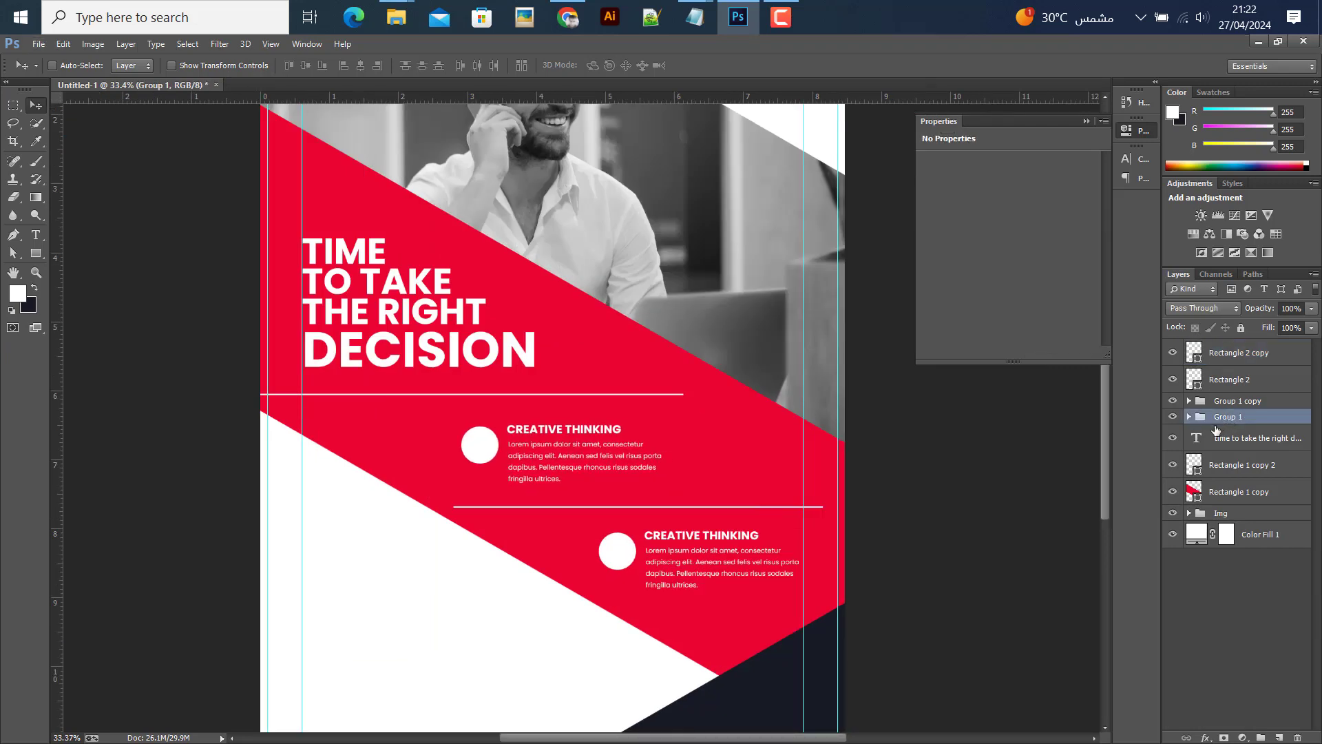
{"action": "key", "text": "shift+Left"}
{"action": "key", "text": "shift+Left"}
{"action": "key", "text": "Up"}
{"action": "key", "text": "Up"}
{"action": "key", "text": "Up"}
{"action": "key", "text": "Up"}
{"action": "key", "text": "Up"}
{"action": "key", "text": "Up"}
{"action": "key", "text": "Up"}
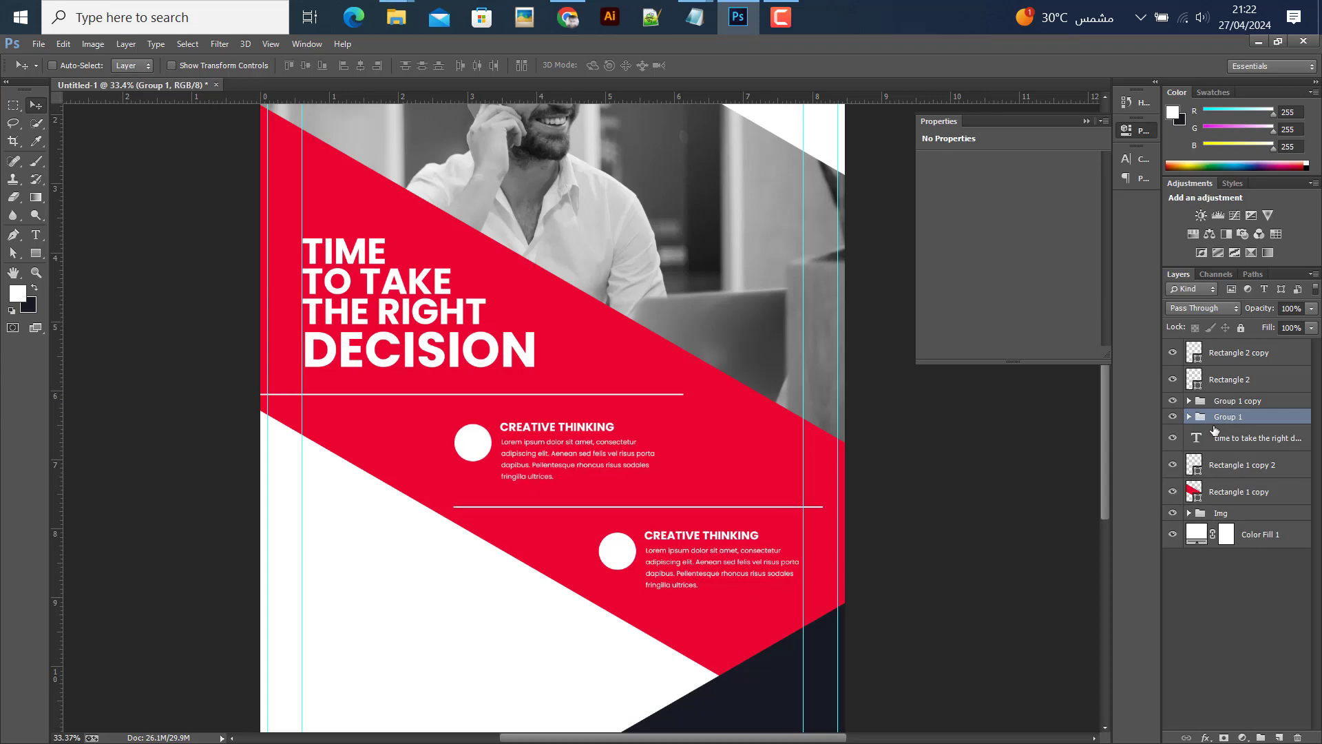
{"action": "key", "text": "Up"}
{"action": "key", "text": "Up"}
{"action": "key", "text": "shift+Right"}
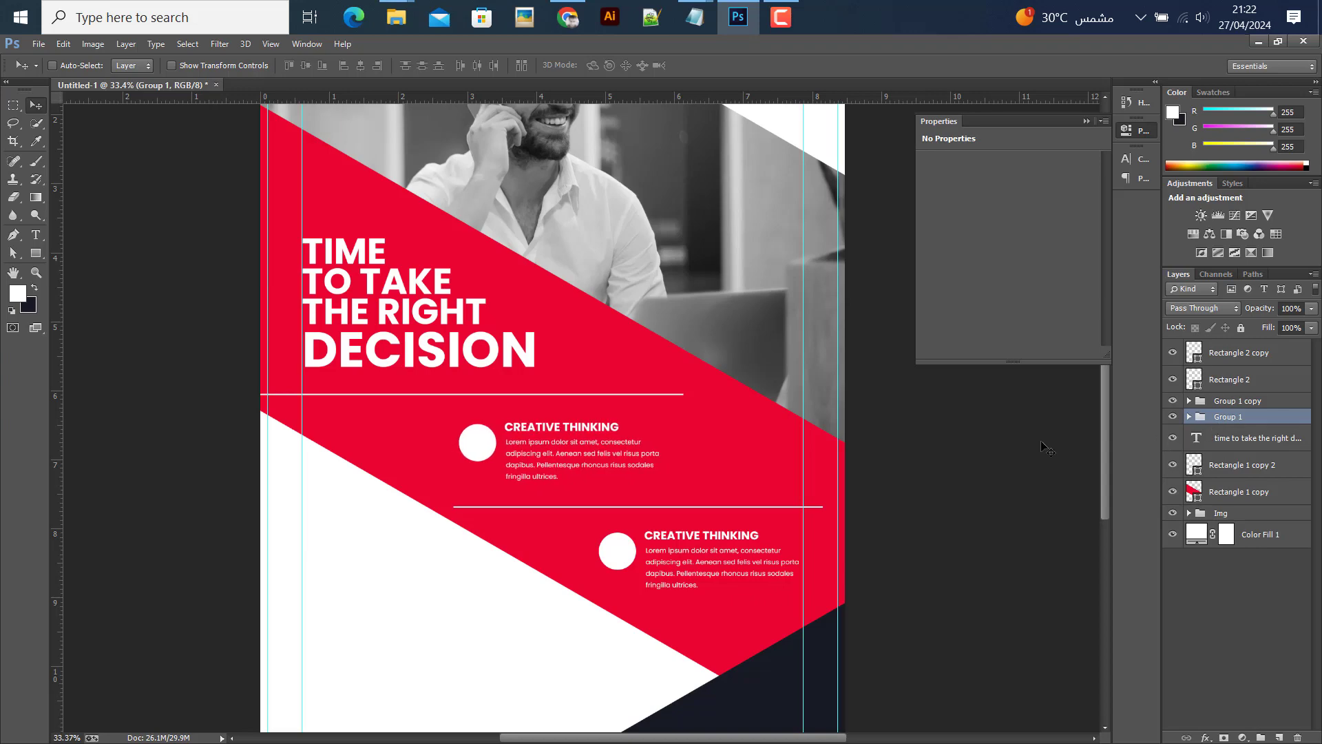
- Duplicate Rectangle 2 copy and rotate the new line to a -150° diagonal
{"action": "right_click", "coordinate": [1238, 353]}
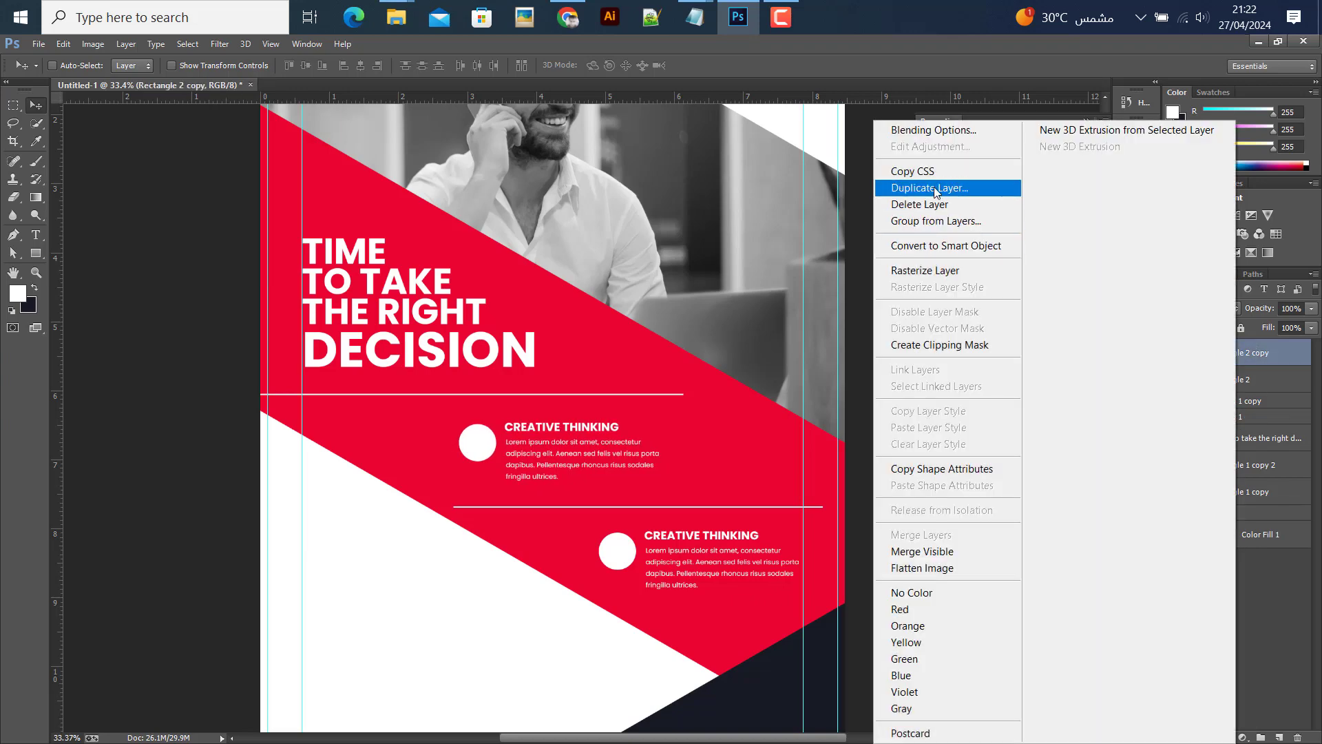
{"action": "left_click", "coordinate": [930, 187]}
{"action": "left_click", "coordinate": [773, 223]}
{"action": "scroll", "coordinate": [702, 475], "scroll_direction": "down", "scroll_amount": 3}
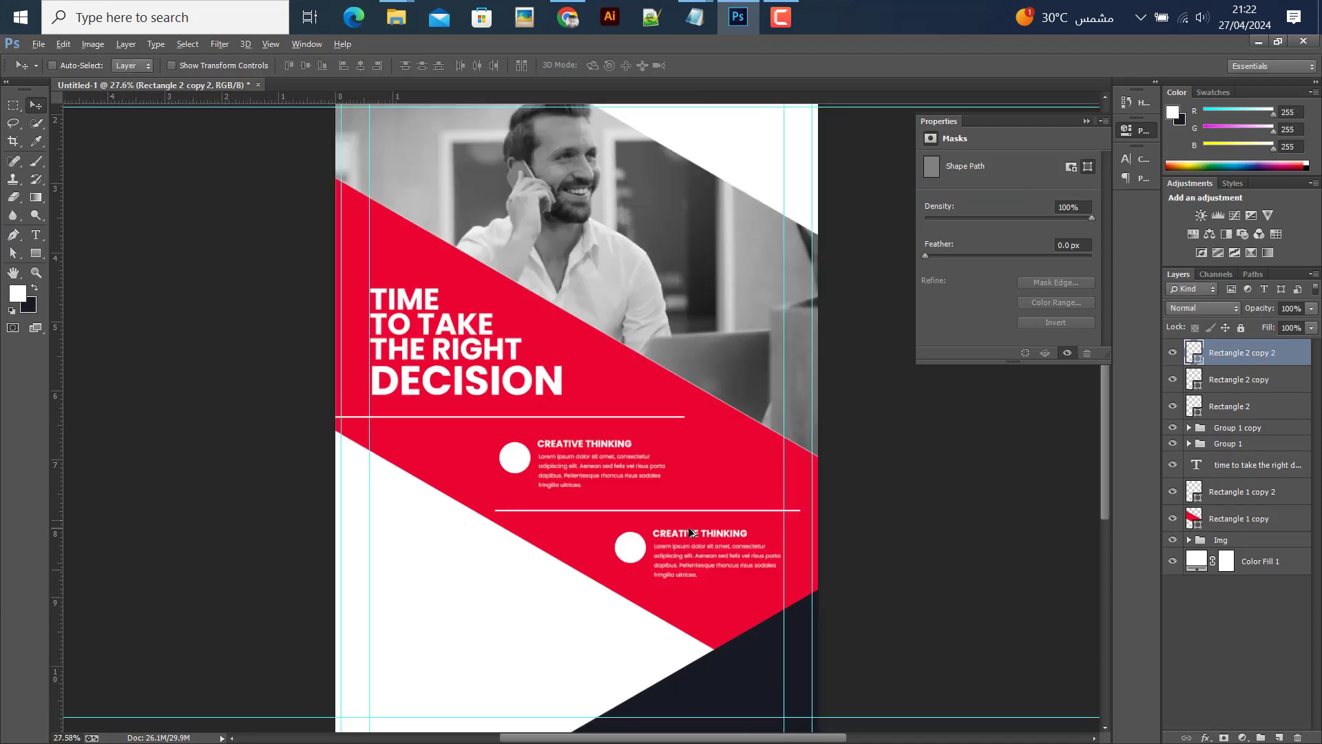
{"action": "key", "text": "ctrl+t"}
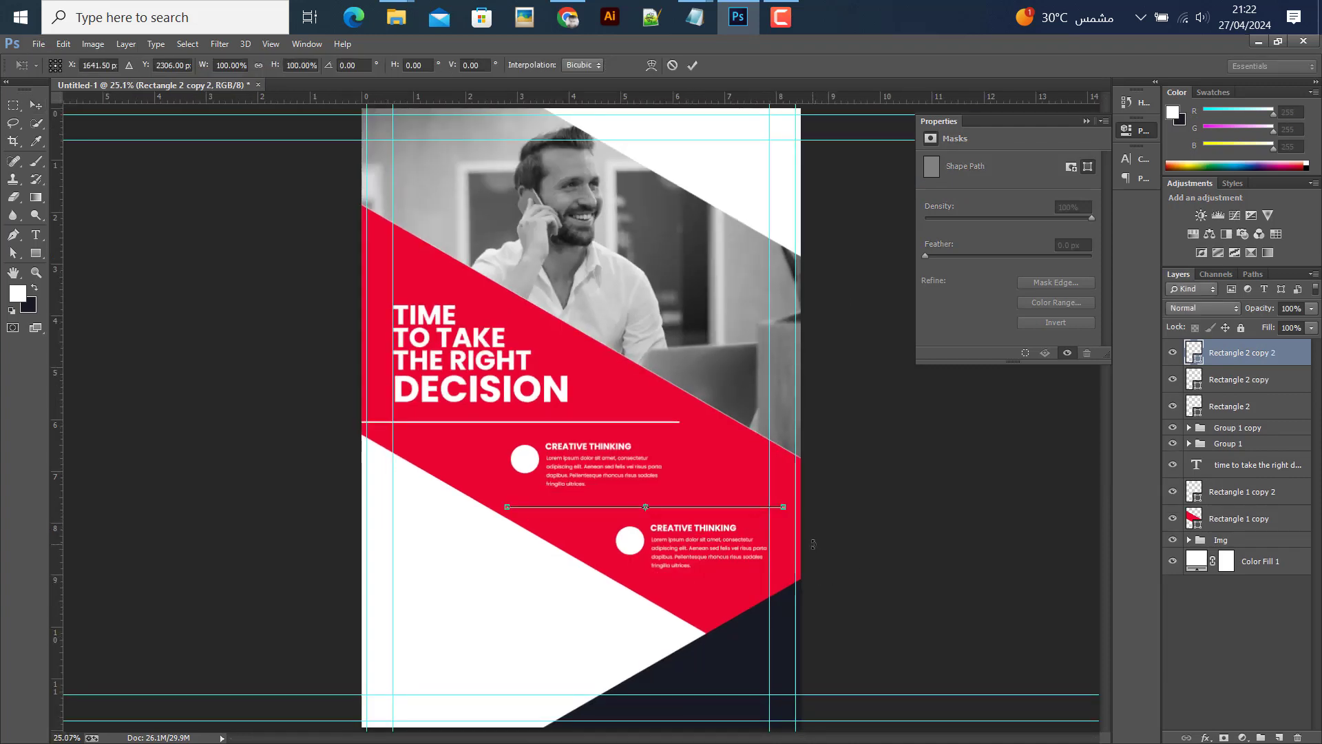
{"action": "left_click_drag", "start_coordinate": [813, 540], "coordinate": [558, 446]}
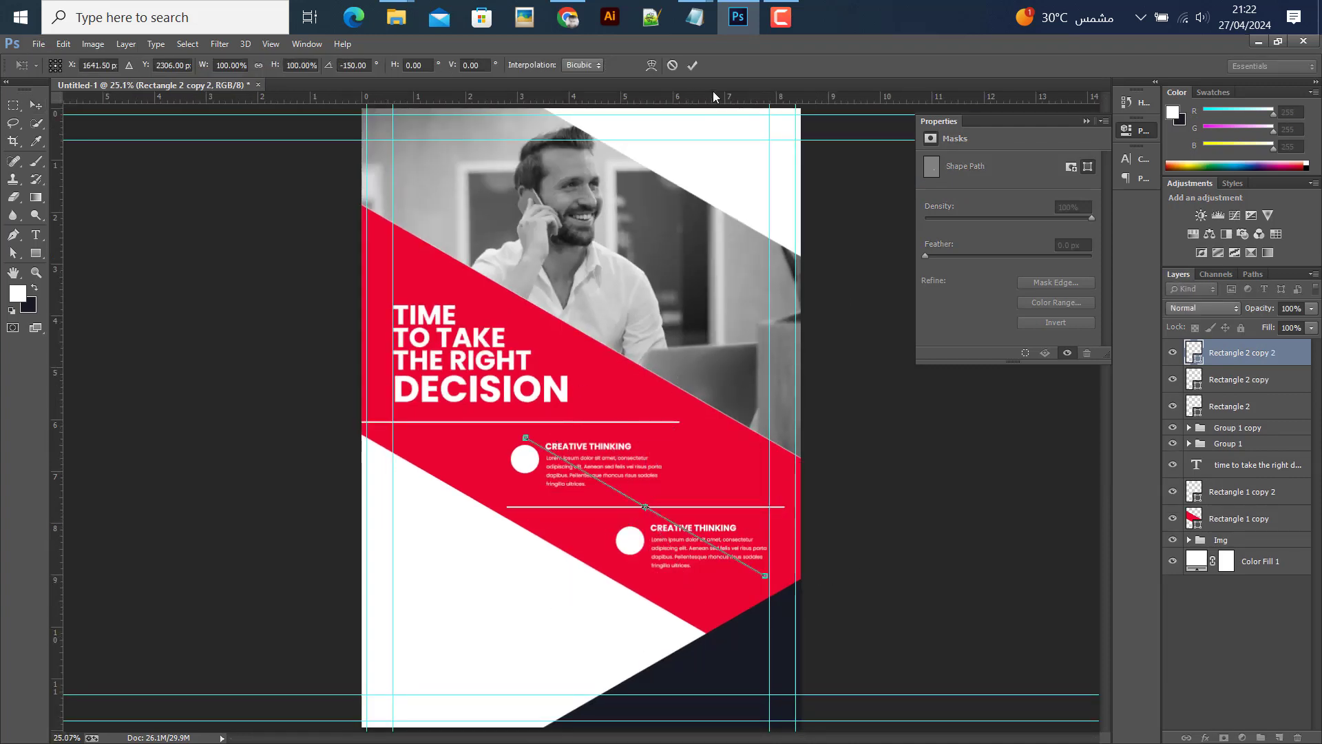
{"action": "left_click", "coordinate": [692, 64]}
- Place the diagonal line on the red band beside the photo, nudged slightly down
{"action": "mouse_move", "coordinate": [719, 476]}
{"action": "left_mouse_down"}
{"action": "mouse_move", "coordinate": [741, 506]}
{"action": "mouse_move", "coordinate": [801, 487]}
{"action": "mouse_move", "coordinate": [777, 466]}
{"action": "left_mouse_up"}
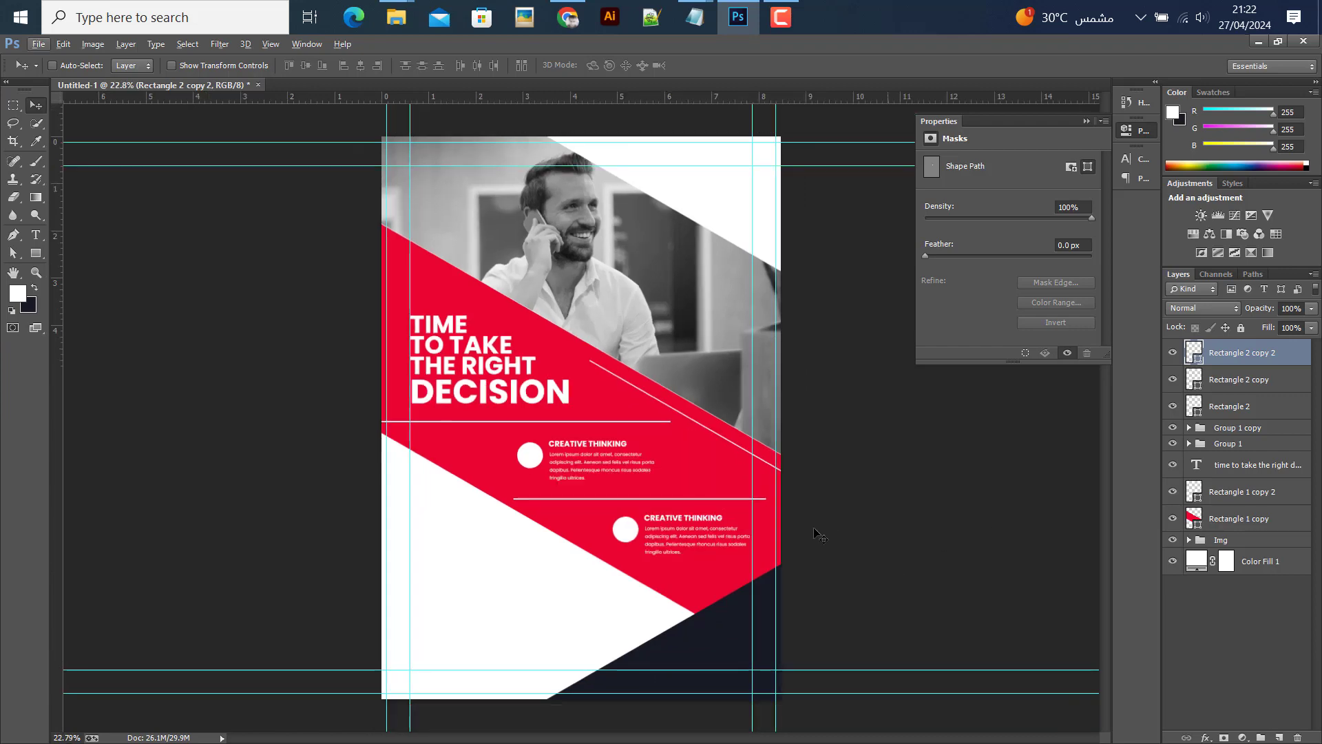
{"action": "scroll", "coordinate": [735, 496], "scroll_direction": "up", "scroll_amount": 2}
{"action": "scroll", "coordinate": [734, 493], "scroll_direction": "up", "scroll_amount": 2}
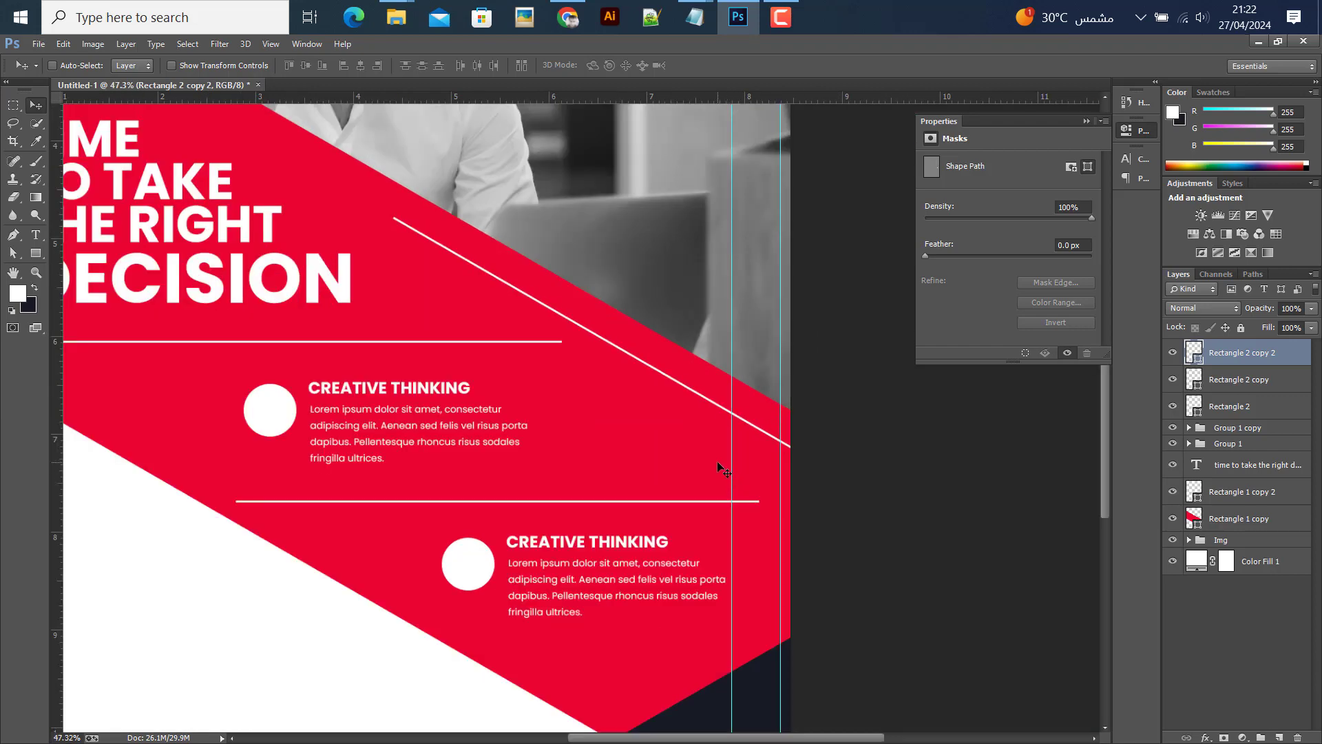
{"action": "key", "text": "shift+Down"}
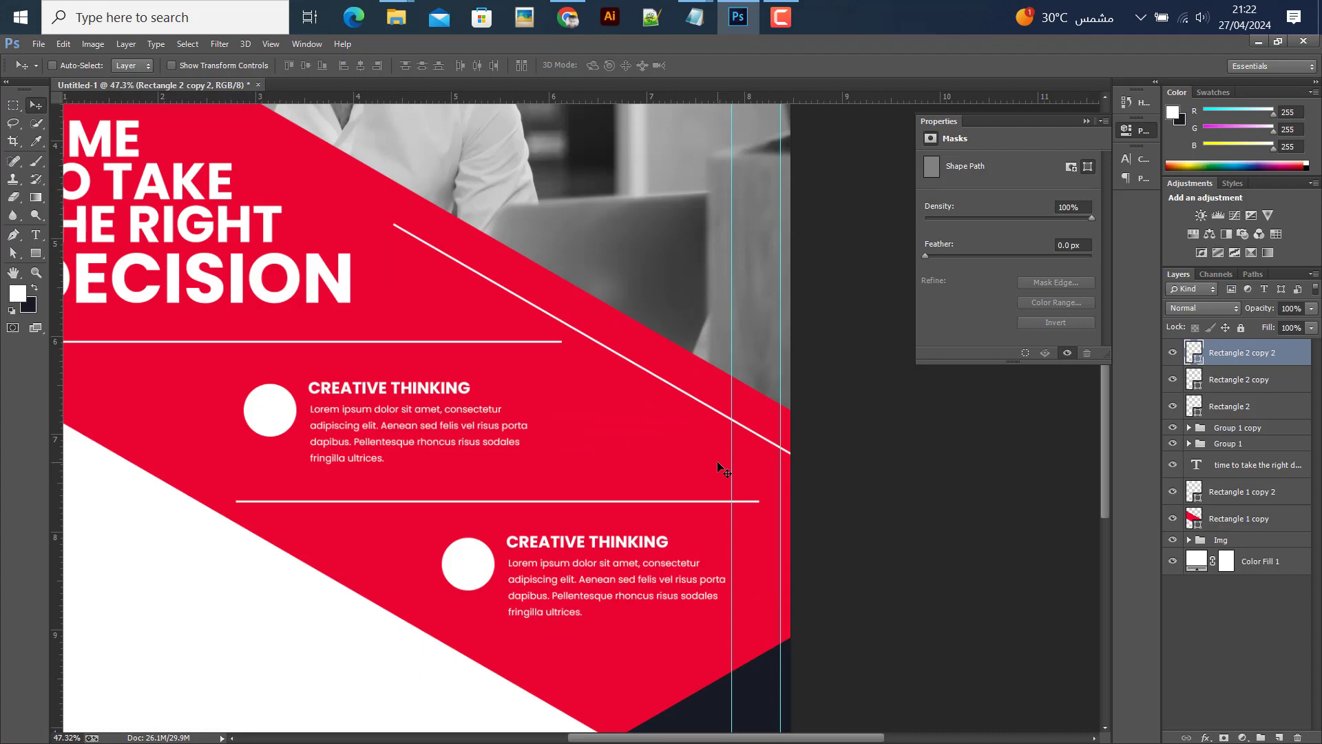
{"action": "key", "text": "shift+Down"}
- Hide and re-show the guides to preview the layout with the new diagonal line
{"action": "key", "text": "ctrl+semicolon"}
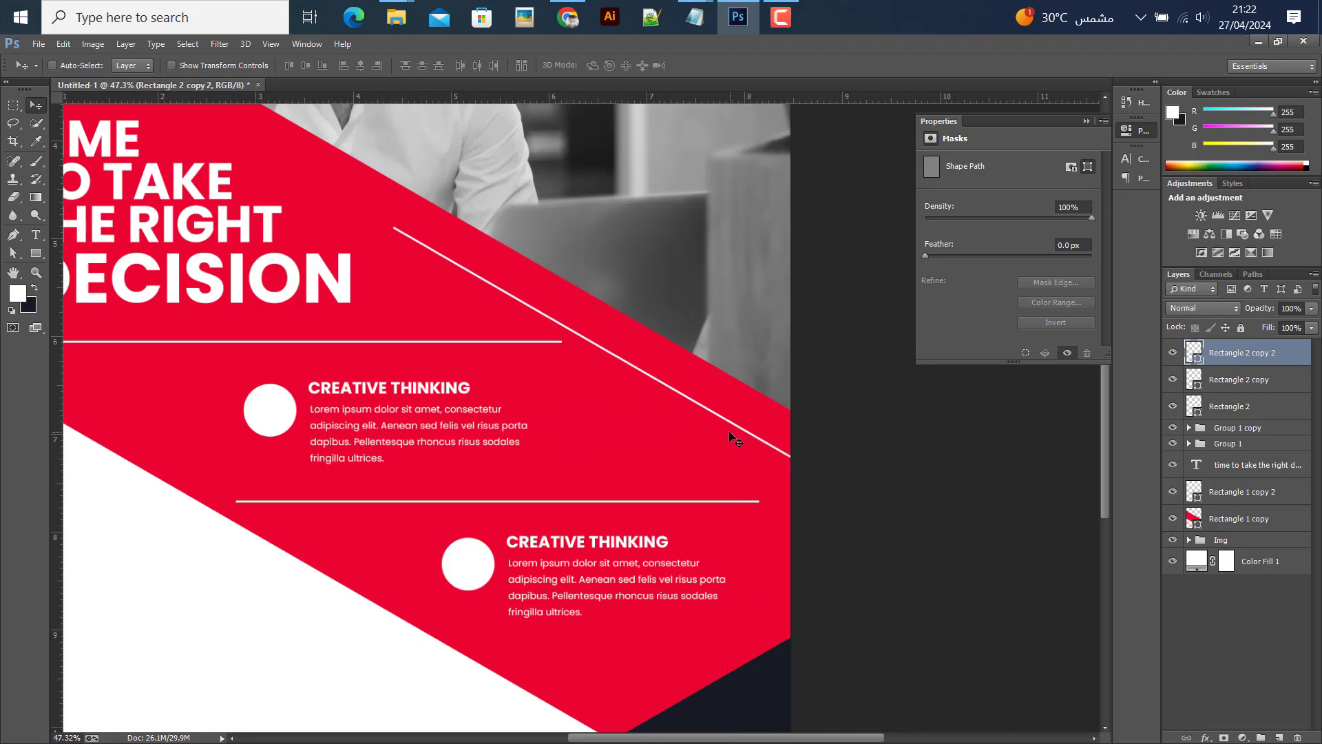
{"action": "scroll", "coordinate": [724, 455], "scroll_direction": "down", "scroll_amount": 3}
{"action": "scroll", "coordinate": [716, 474], "scroll_direction": "down", "scroll_amount": 2}
{"action": "scroll", "coordinate": [386, 493], "scroll_direction": "up", "scroll_amount": 1}
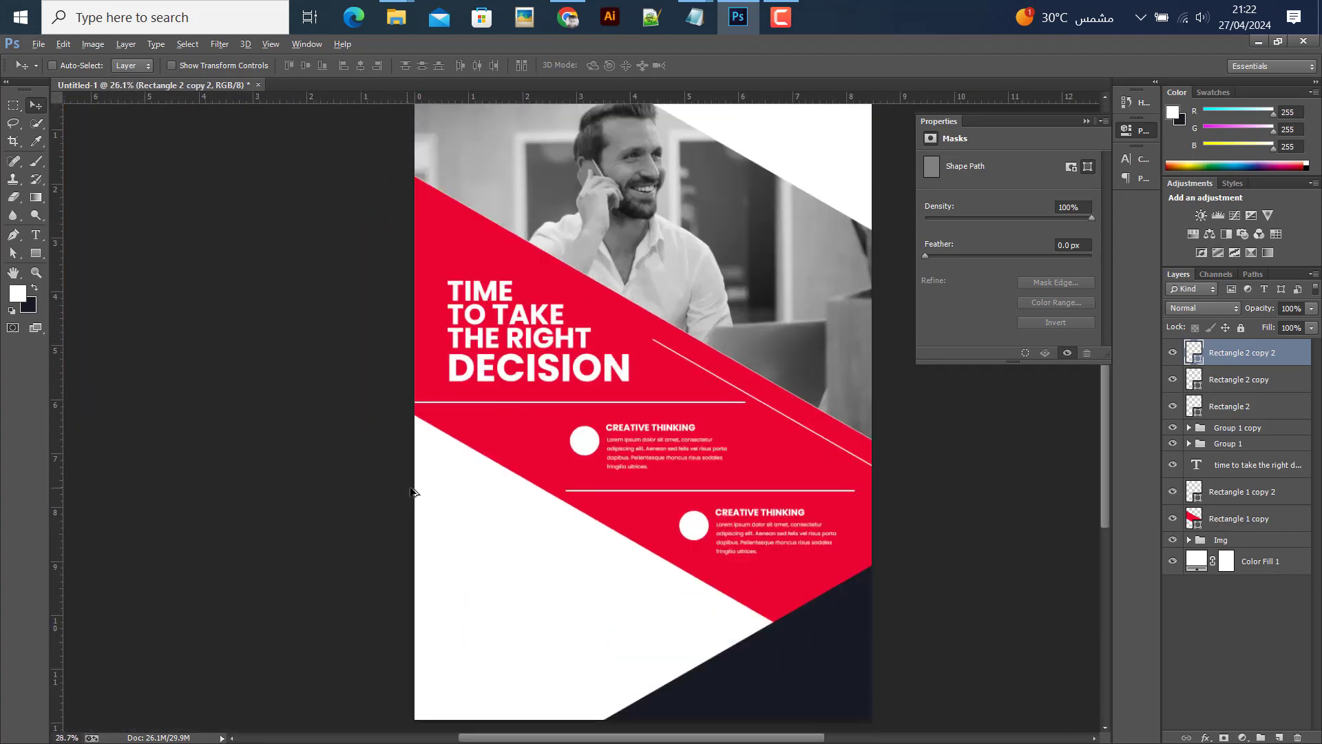
{"action": "scroll", "coordinate": [413, 493], "scroll_direction": "up", "scroll_amount": 1}
{"action": "key", "text": "ctrl+semicolon"}
{"action": "scroll", "coordinate": [449, 485], "scroll_direction": "up", "scroll_amount": 1}
{"action": "scroll", "coordinate": [451, 483], "scroll_direction": "up", "scroll_amount": 1}
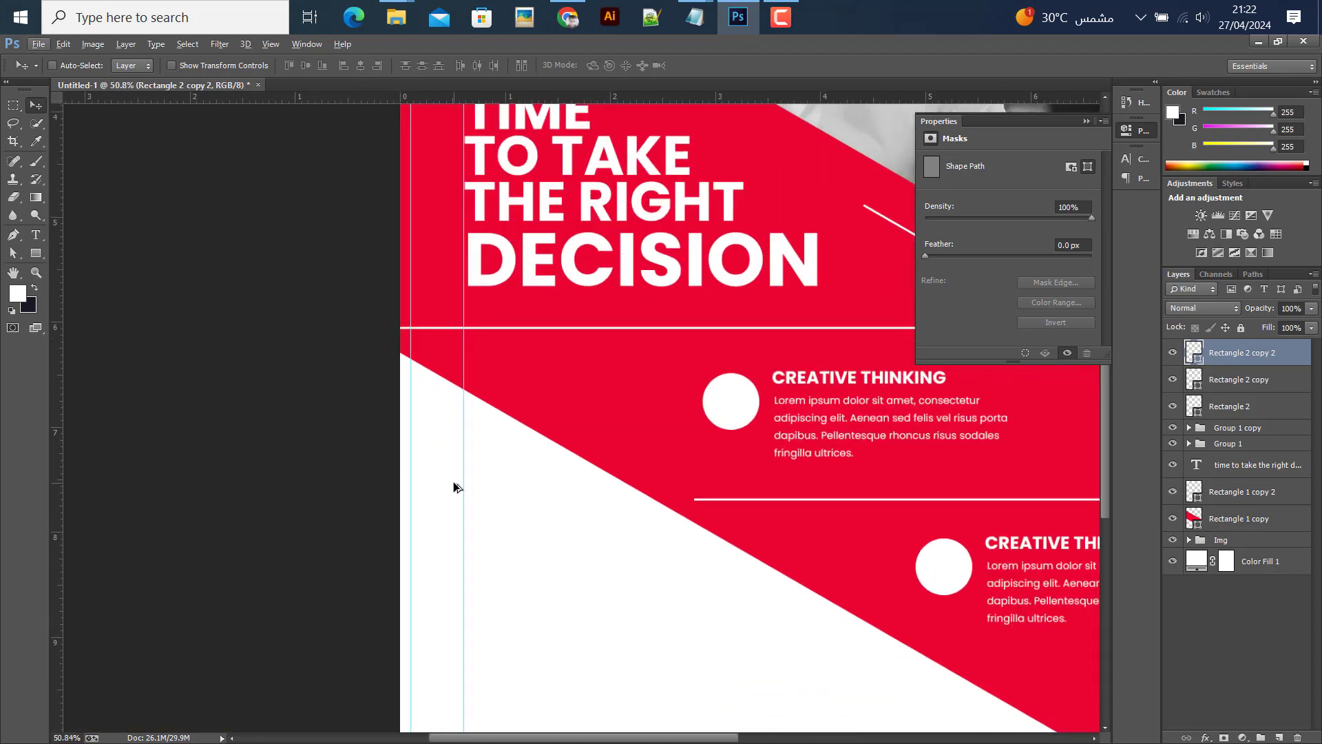
{"action": "scroll", "coordinate": [453, 483], "scroll_direction": "up", "scroll_amount": 1}
{"action": "left_click", "coordinate": [15, 237]}
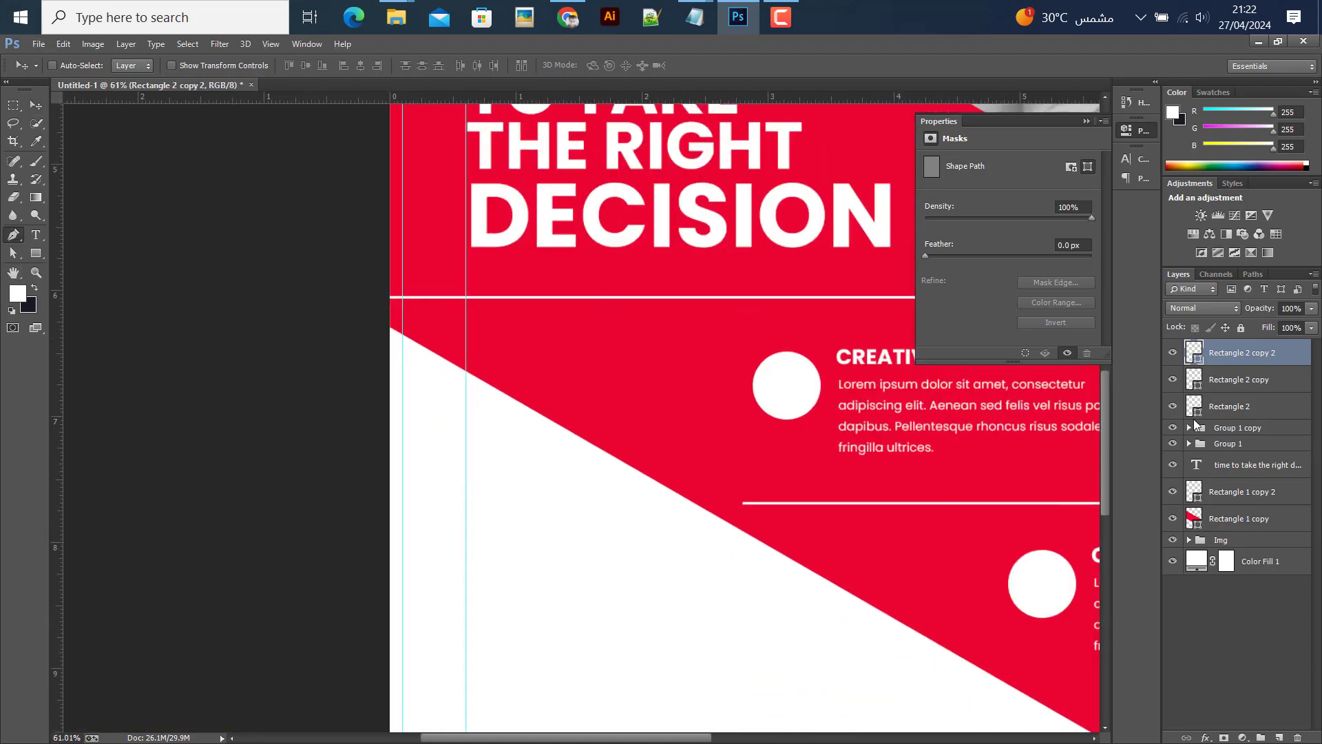
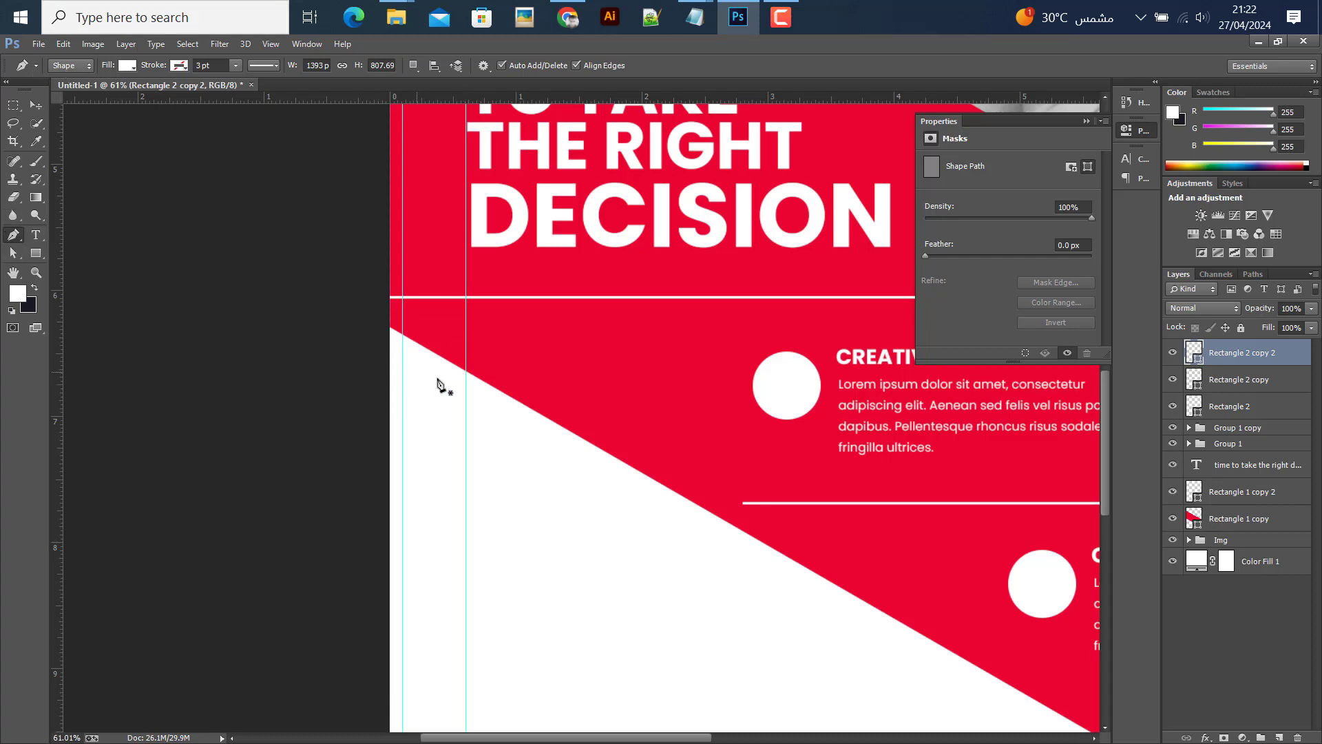
- Draw a three-point triangle on the flyer's left edge below the red band, filled red e90631
{"action": "left_click", "coordinate": [467, 372]}
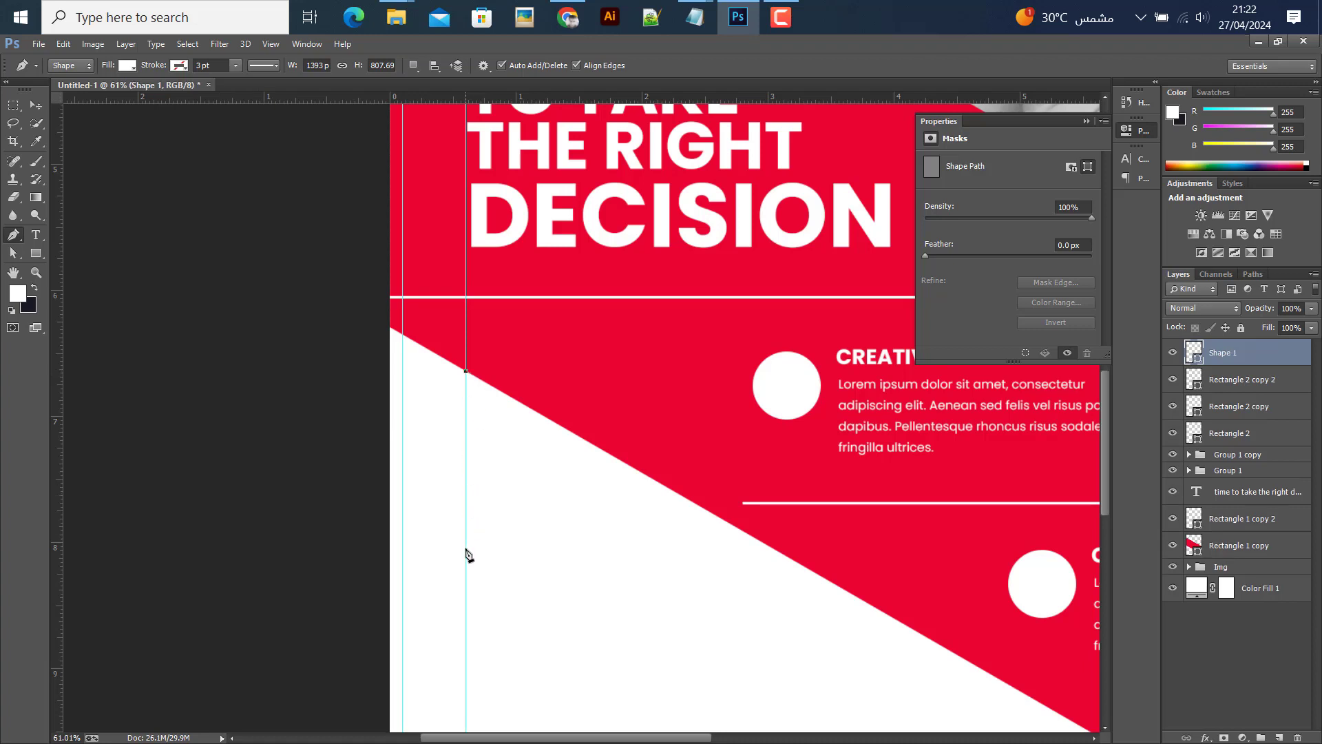
{"action": "left_click", "coordinate": [465, 584]}
{"action": "left_click", "coordinate": [701, 507]}
{"action": "left_click", "coordinate": [36, 105]}
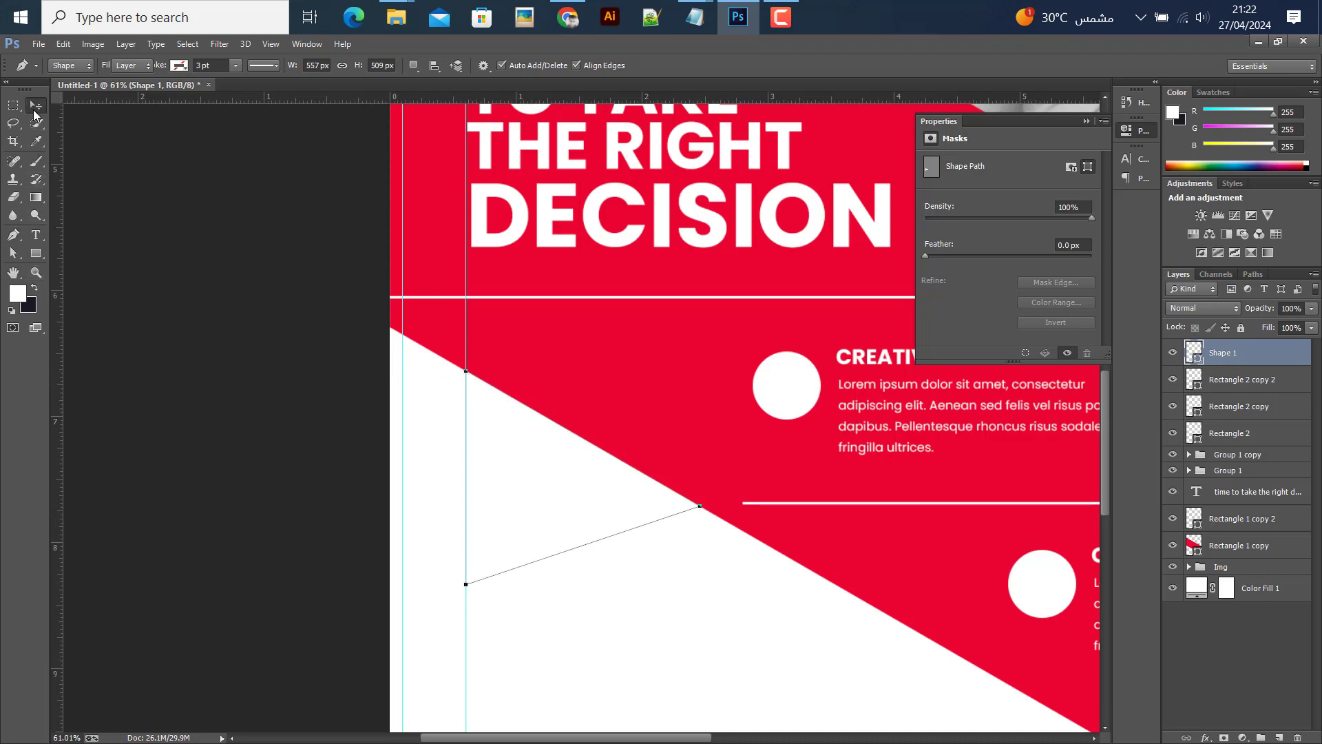
{"action": "double_click", "coordinate": [1196, 360]}
{"action": "left_click", "coordinate": [640, 339]}
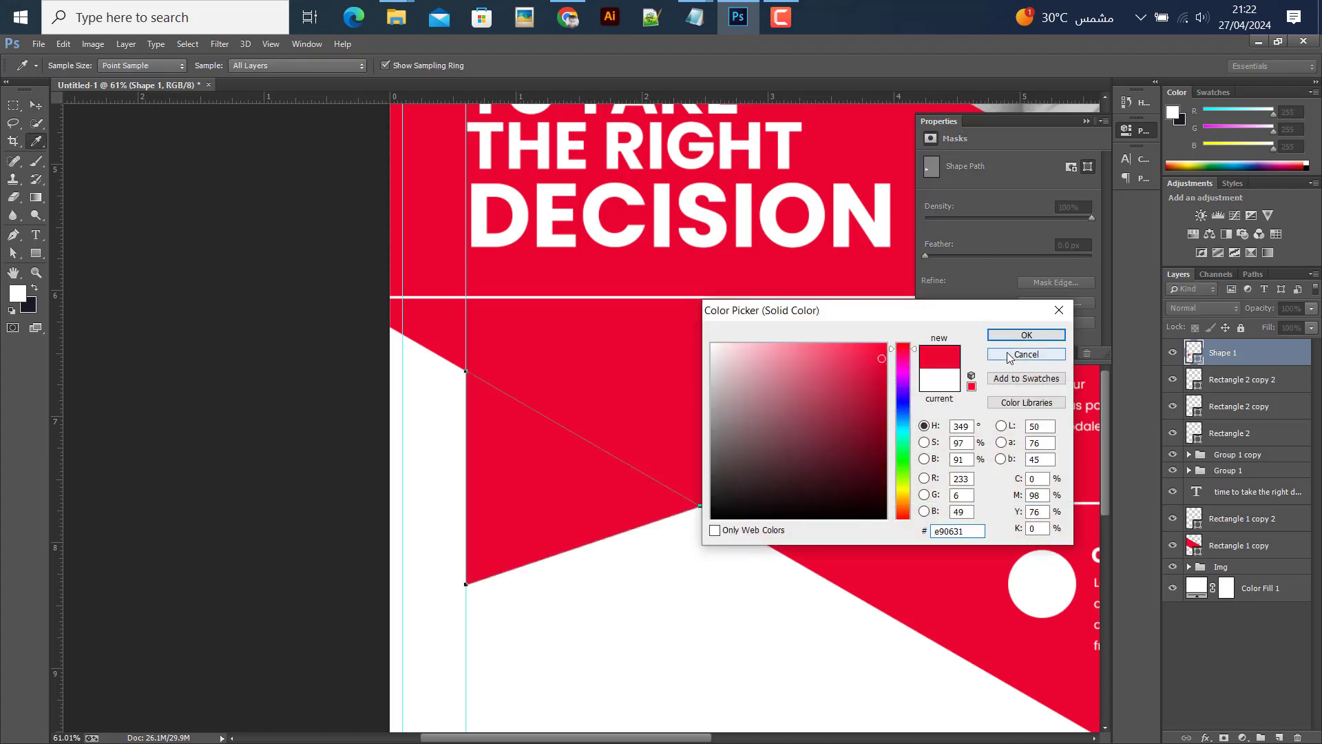
{"action": "left_click", "coordinate": [1026, 334]}
- Fit the whole flyer in view and hide the guide lines
{"action": "left_click", "coordinate": [14, 105]}
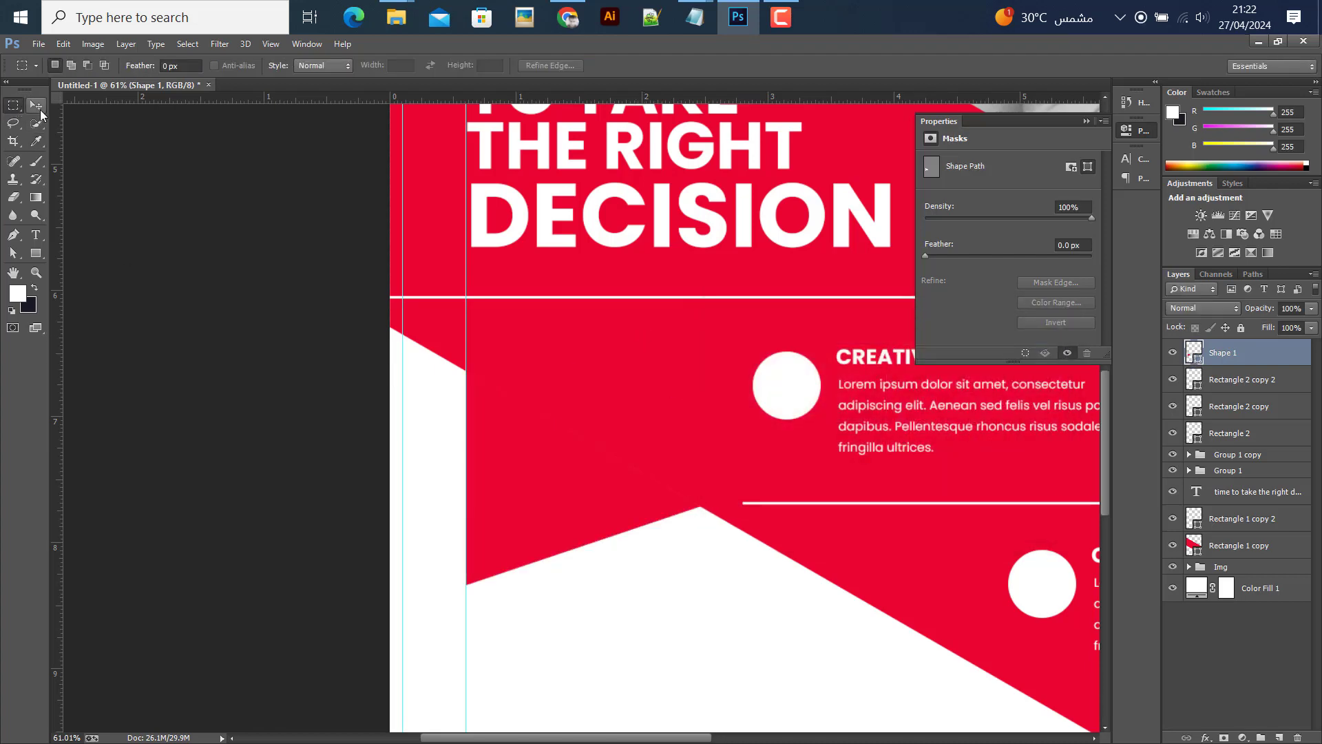
{"action": "left_click", "coordinate": [38, 106]}
{"action": "key", "text": "ctrl+0"}
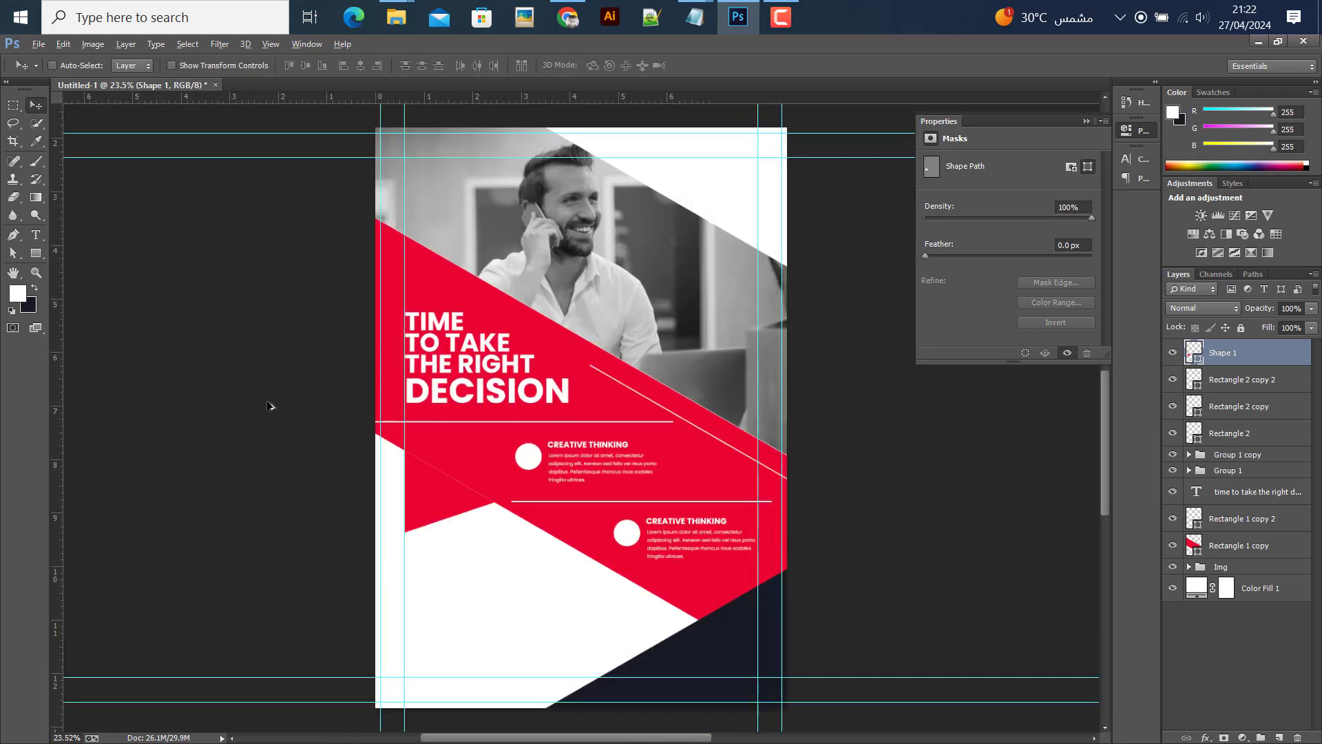
{"action": "key", "text": "ctrl+semicolon"}
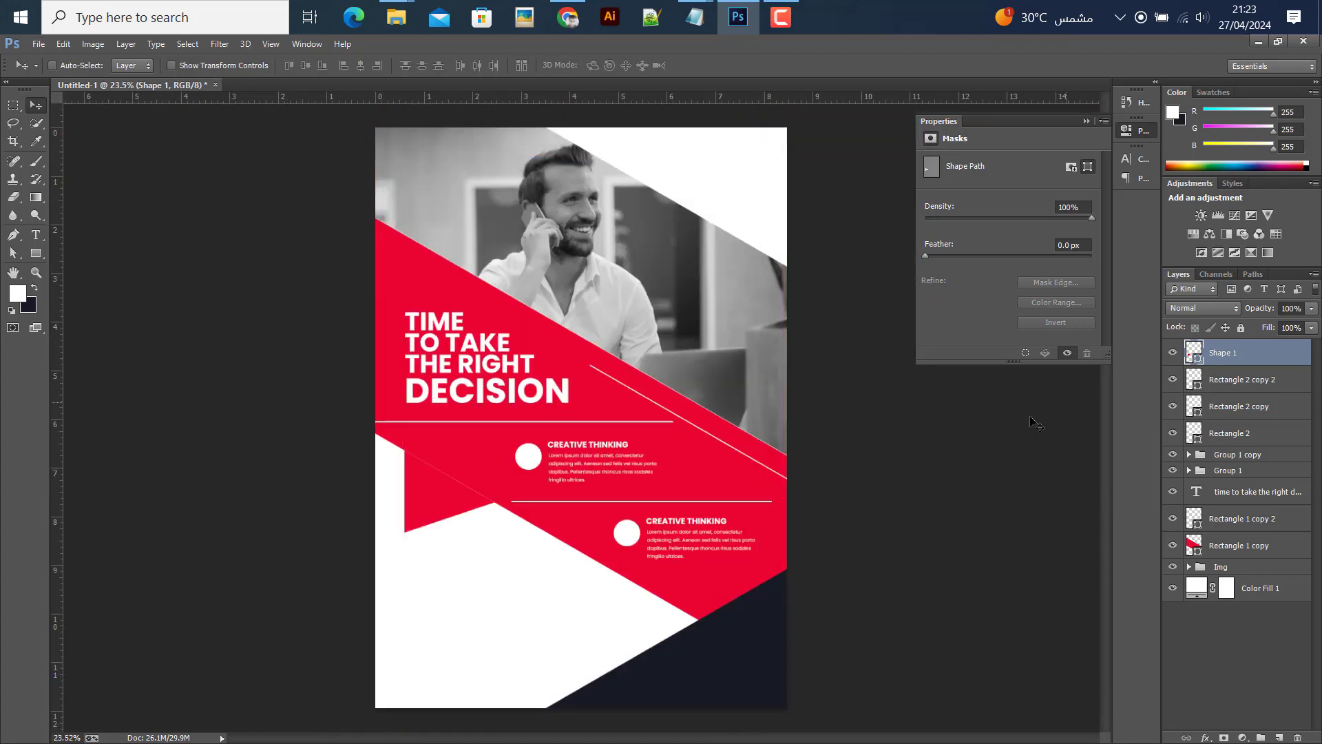
{"action": "scroll", "coordinate": [365, 598], "scroll_direction": "up", "scroll_amount": 1}
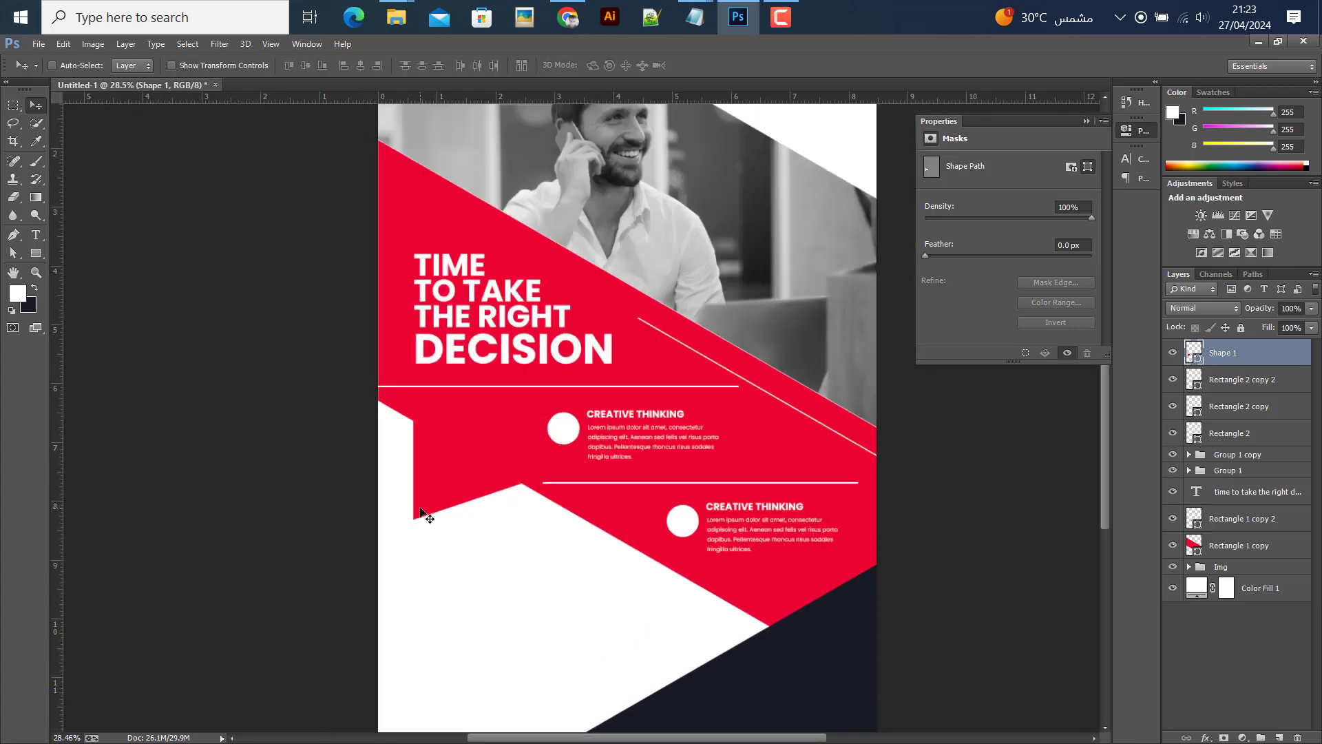
{"action": "scroll", "coordinate": [281, 487], "scroll_direction": "down", "scroll_amount": 1}
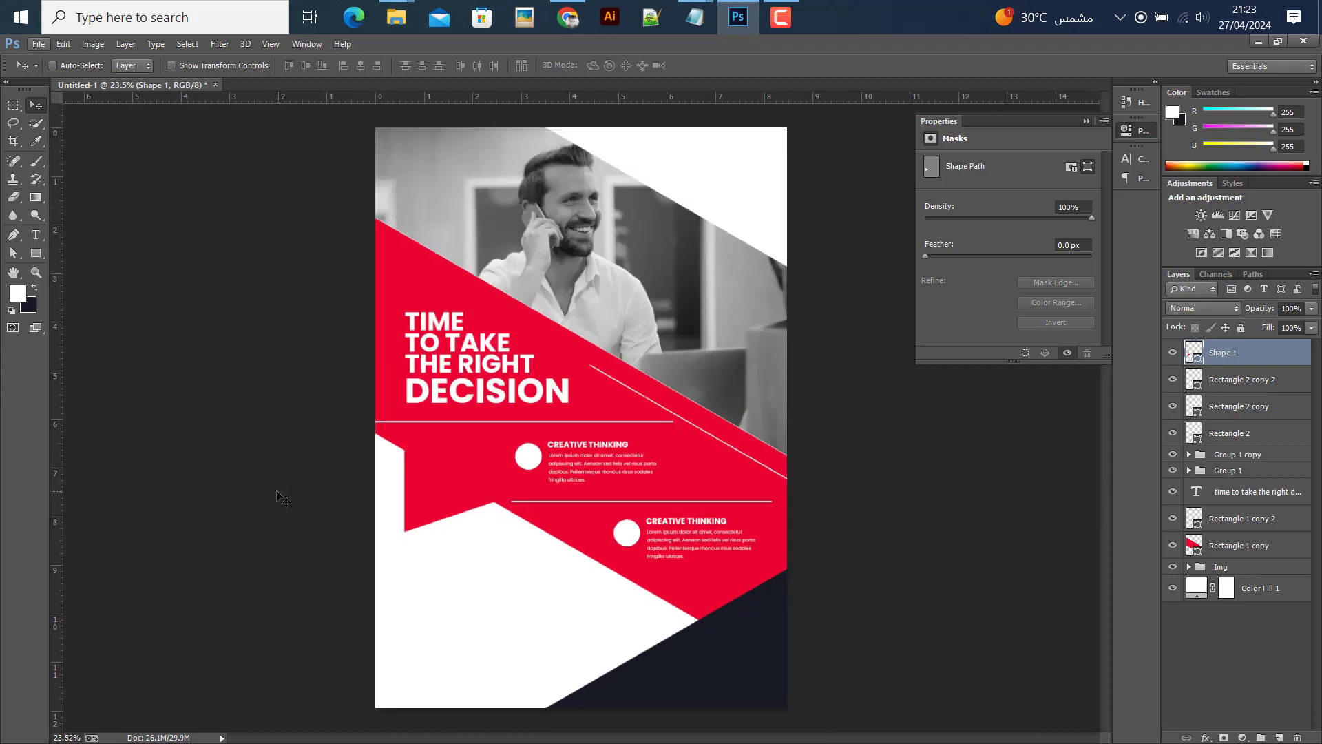
- Recolour the left triangle dark navy #181b22
{"action": "double_click", "coordinate": [1196, 354]}
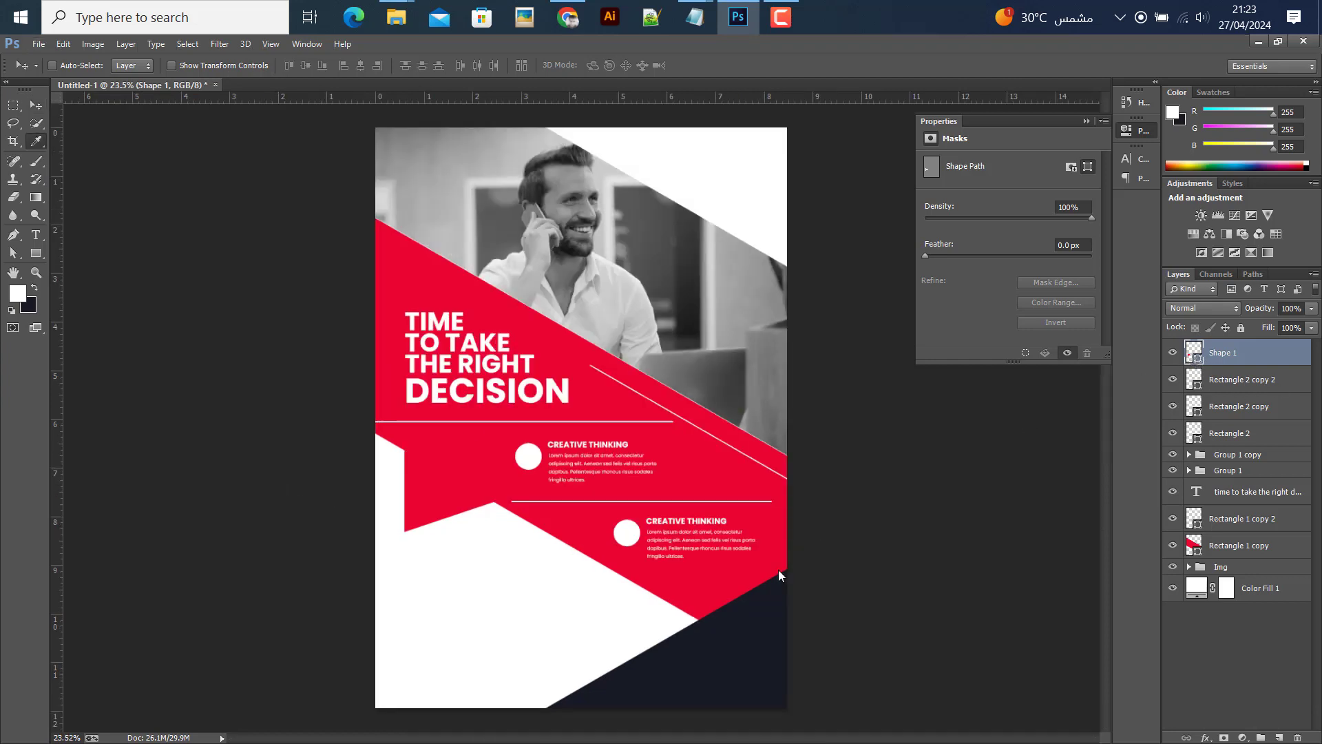
{"action": "left_click", "coordinate": [730, 650]}
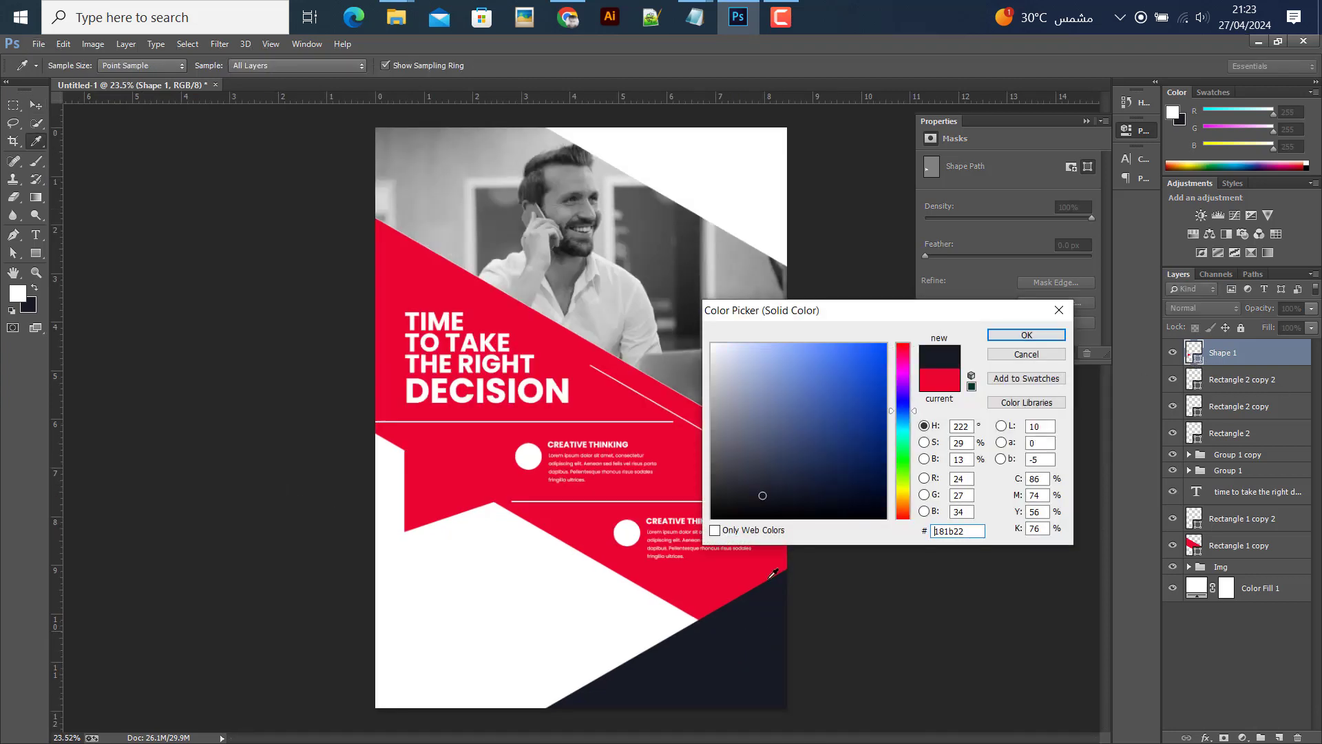
{"action": "left_click", "coordinate": [1026, 335]}
- Move the triangle's layer beneath Rectangle 1 copy in the layer stack
{"action": "left_click_drag", "start_coordinate": [1238, 354], "coordinate": [1242, 558]}
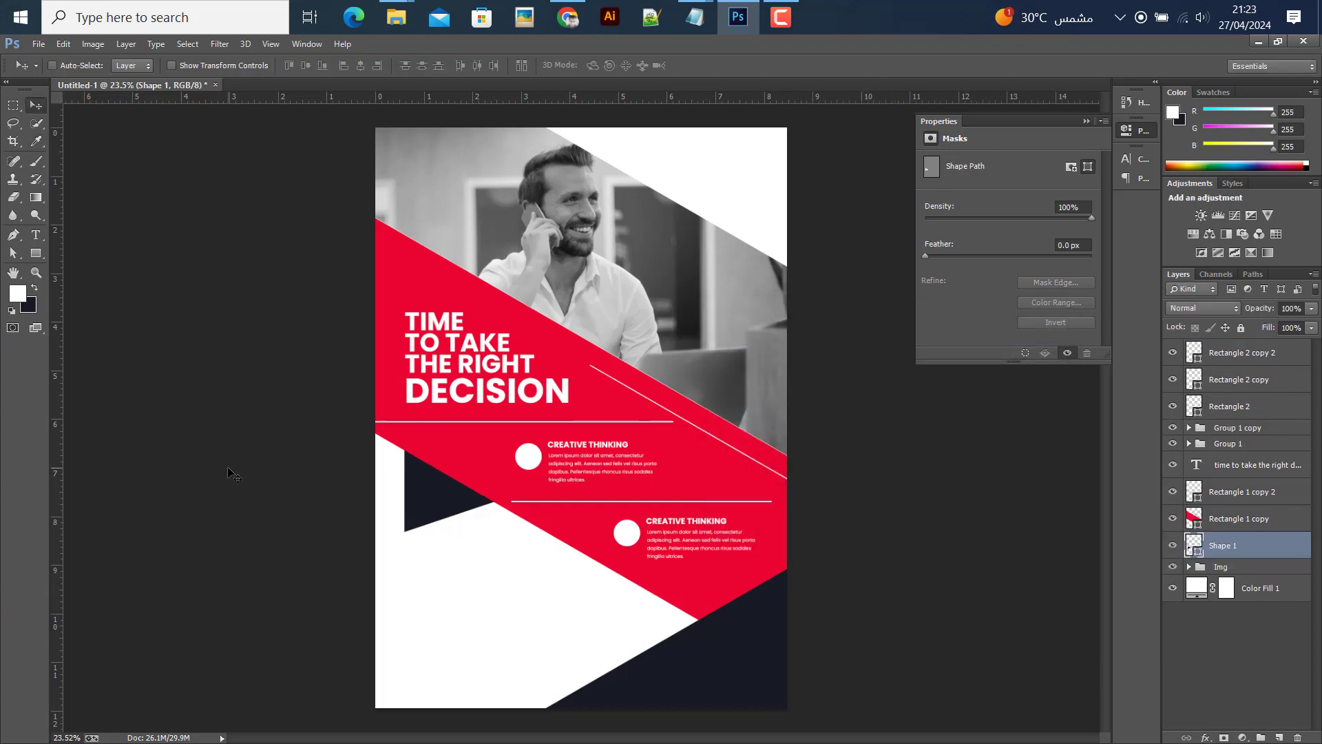
{"action": "scroll", "coordinate": [228, 472], "scroll_direction": "down", "scroll_amount": 1}
{"action": "scroll", "coordinate": [228, 471], "scroll_direction": "down", "scroll_amount": 1}
{"action": "scroll", "coordinate": [228, 472], "scroll_direction": "down", "scroll_amount": 1}
{"action": "scroll", "coordinate": [228, 472], "scroll_direction": "down", "scroll_amount": 1}
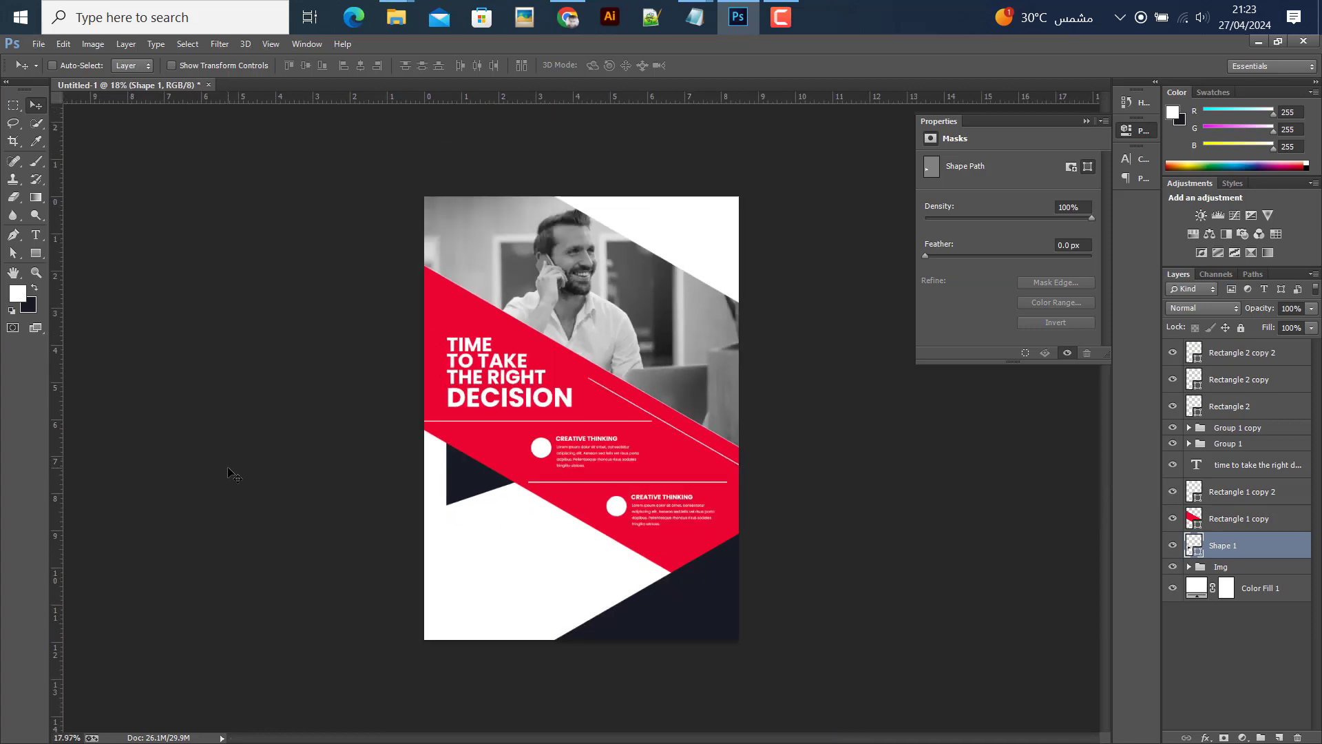
{"action": "scroll", "coordinate": [228, 472], "scroll_direction": "up", "scroll_amount": 1}
{"action": "scroll", "coordinate": [235, 472], "scroll_direction": "down", "scroll_amount": 1}
{"action": "scroll", "coordinate": [238, 468], "scroll_direction": "up", "scroll_amount": 2}
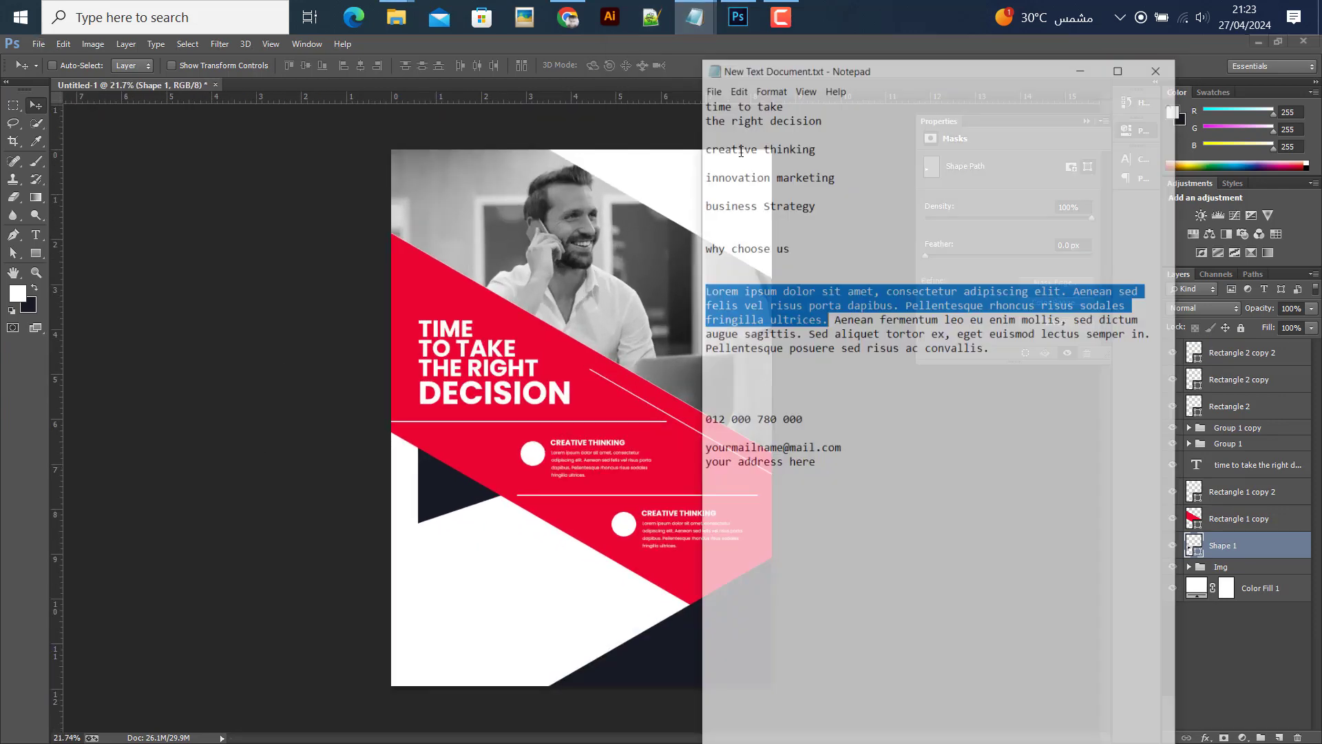
- Copy 'why choose us' from the notes and place it as text below the navy triangle
{"action": "mouse_move", "coordinate": [694, 17]}
{"action": "left_click", "coordinate": [751, 90]}
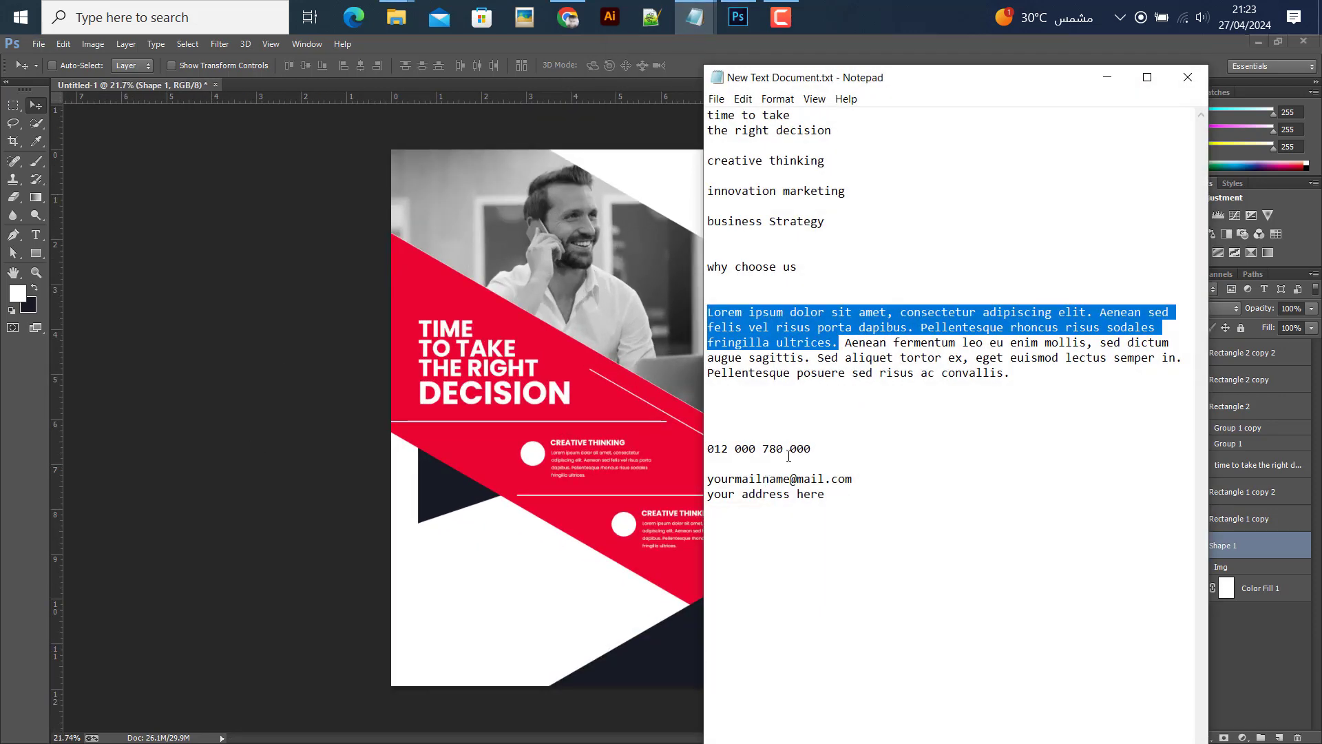
{"action": "left_click_drag", "start_coordinate": [803, 267], "coordinate": [708, 268]}
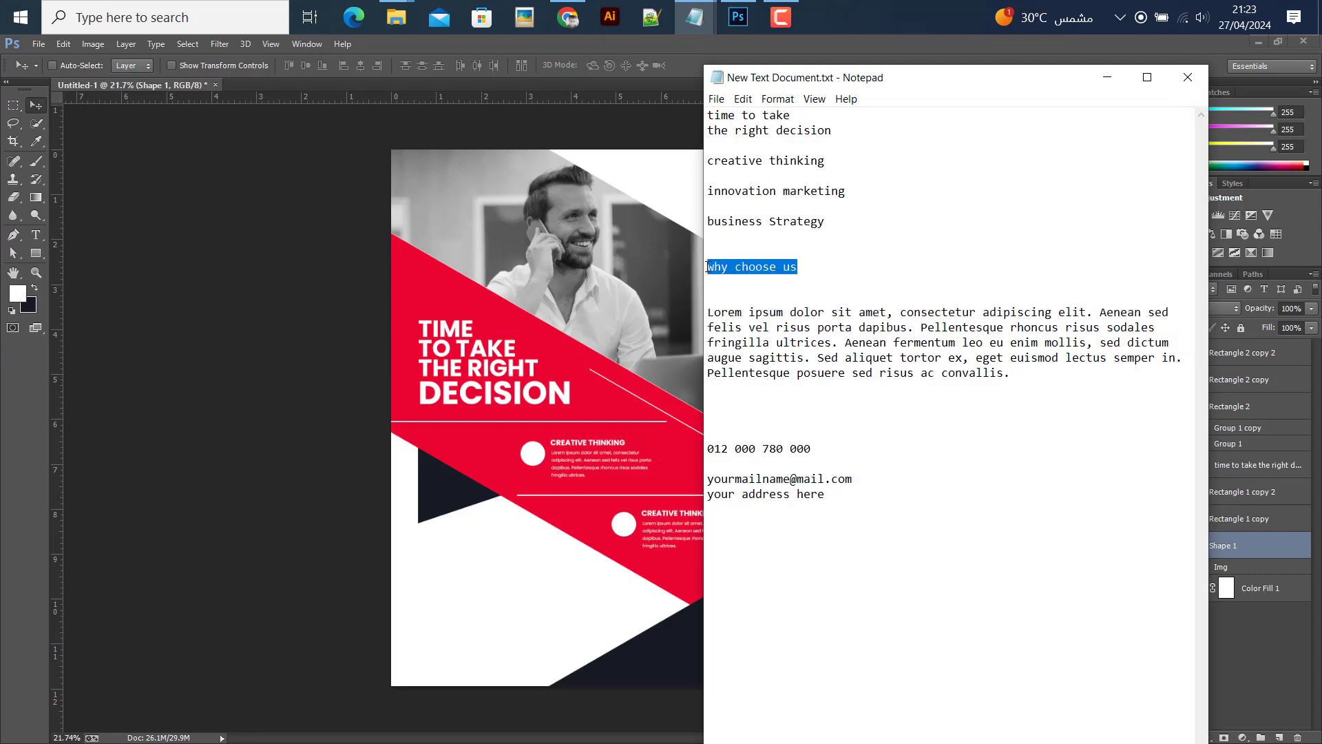
{"action": "left_click", "coordinate": [1108, 77]}
{"action": "left_click", "coordinate": [35, 235]}
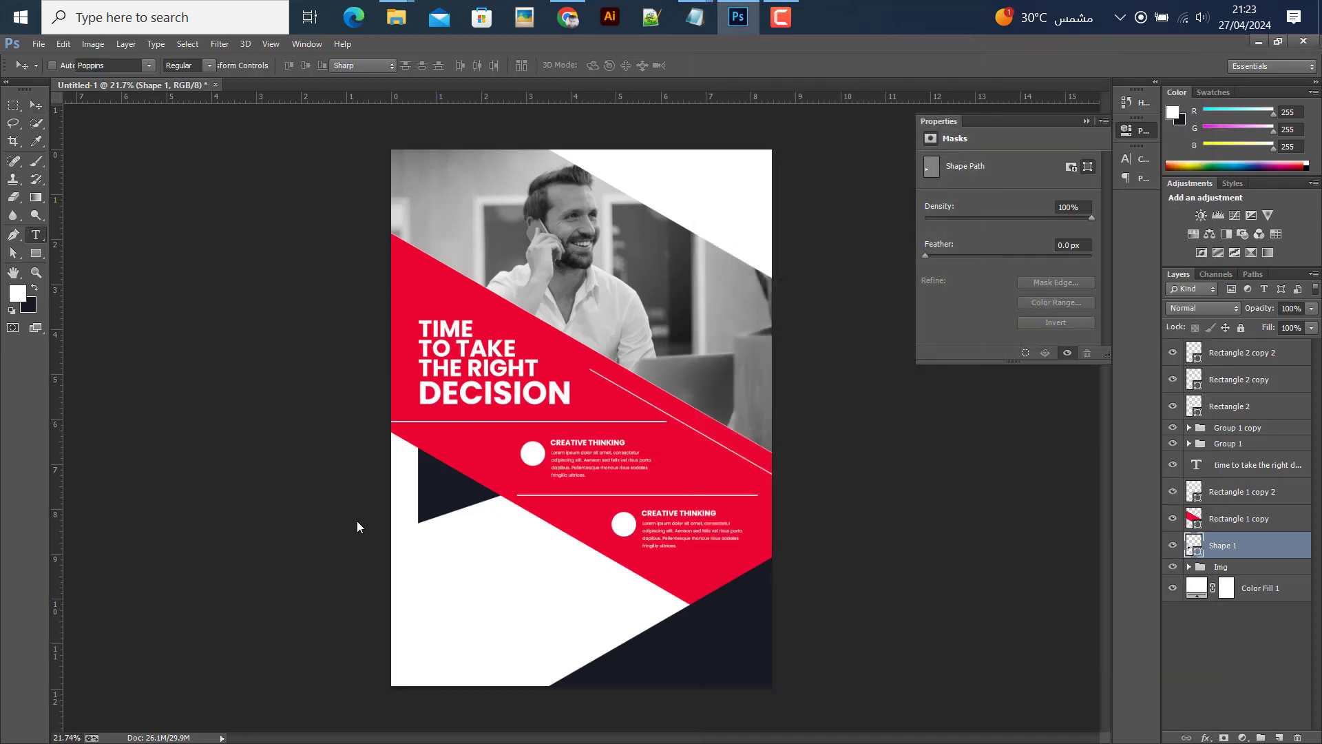
{"action": "key", "text": "ctrl+semicolon"}
{"action": "scroll", "coordinate": [441, 592], "scroll_direction": "up", "scroll_amount": 1}
{"action": "scroll", "coordinate": [427, 581], "scroll_direction": "up", "scroll_amount": 1}
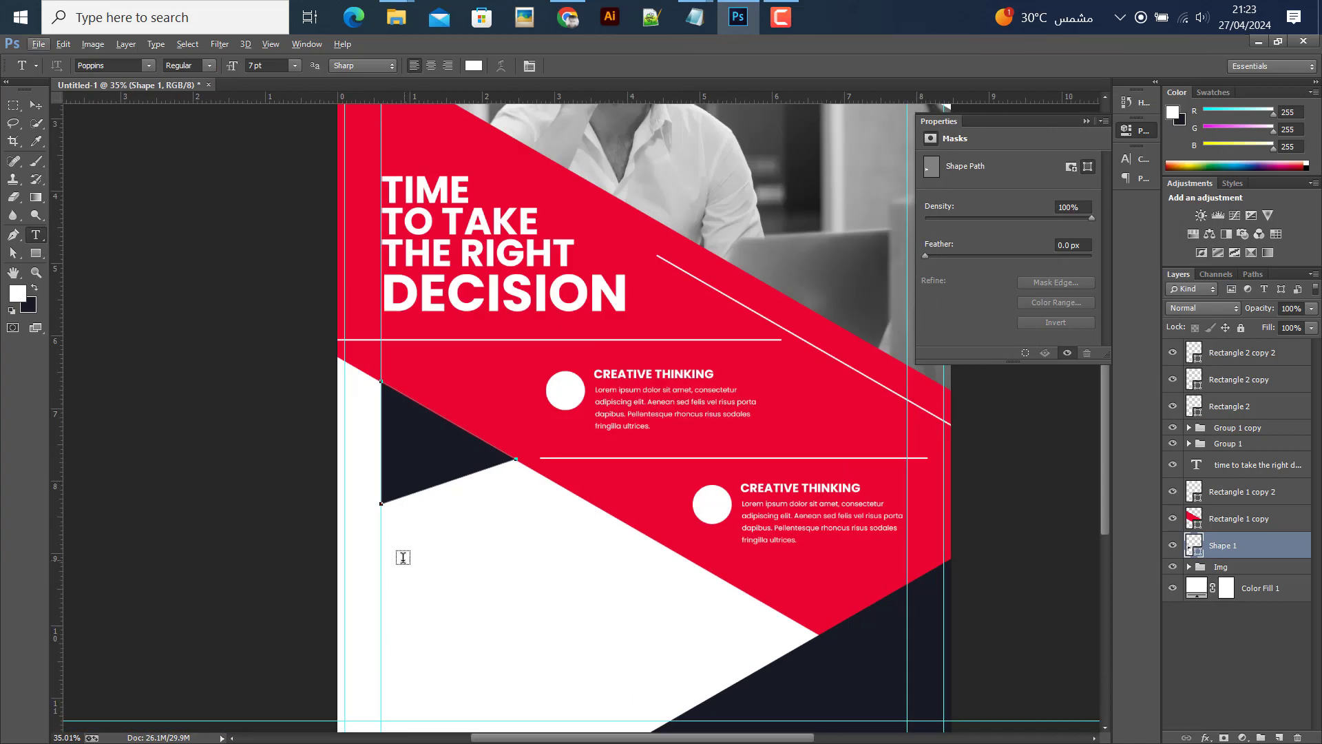
{"action": "left_click", "coordinate": [401, 555]}
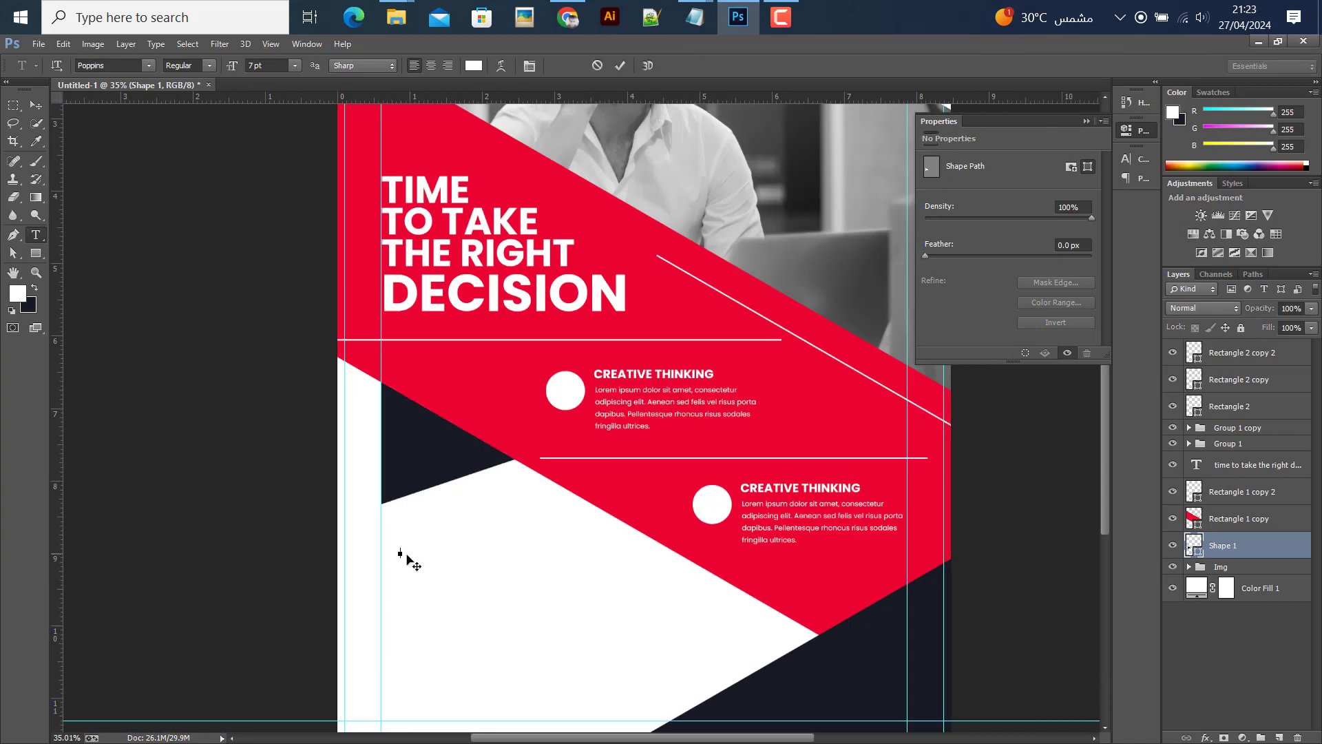
{"action": "left_click", "coordinate": [36, 105]}
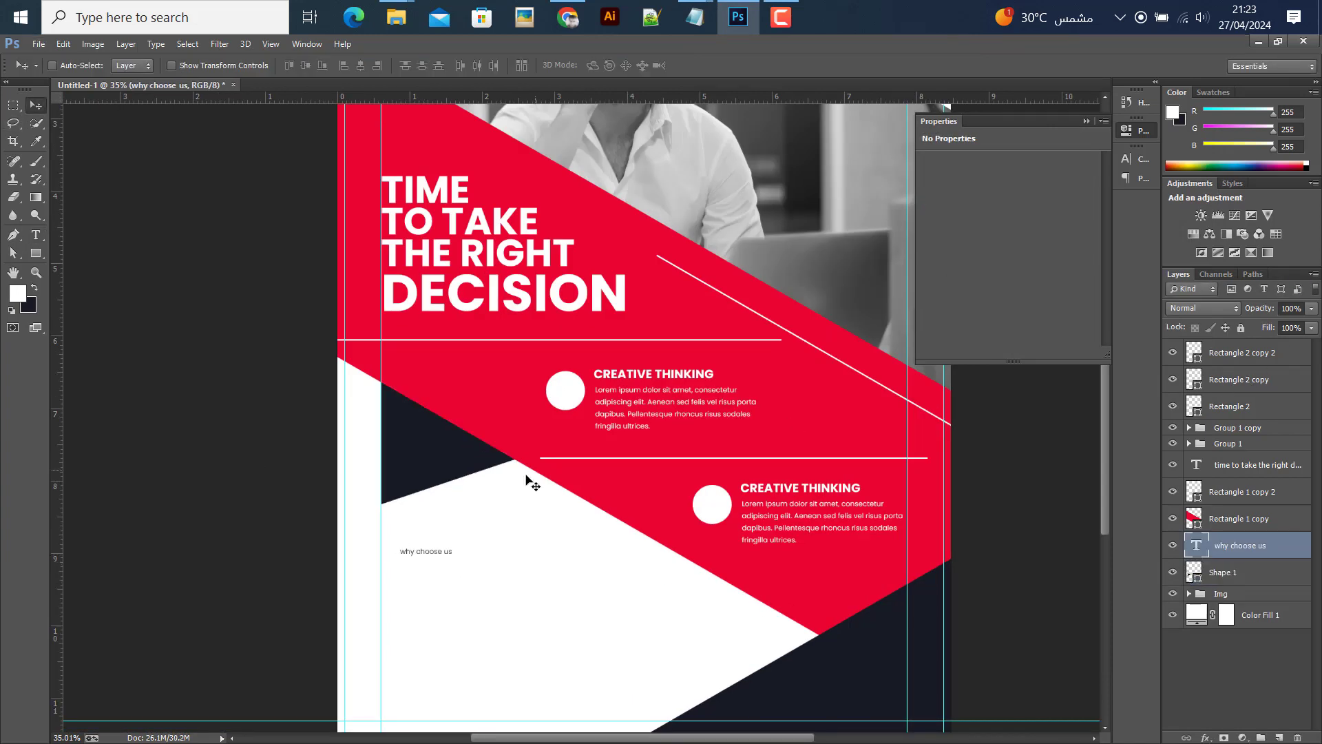
- Make the heading 18 pt Poppins Bold and nudge it left to align with the headline
{"action": "left_click", "coordinate": [1142, 160]}
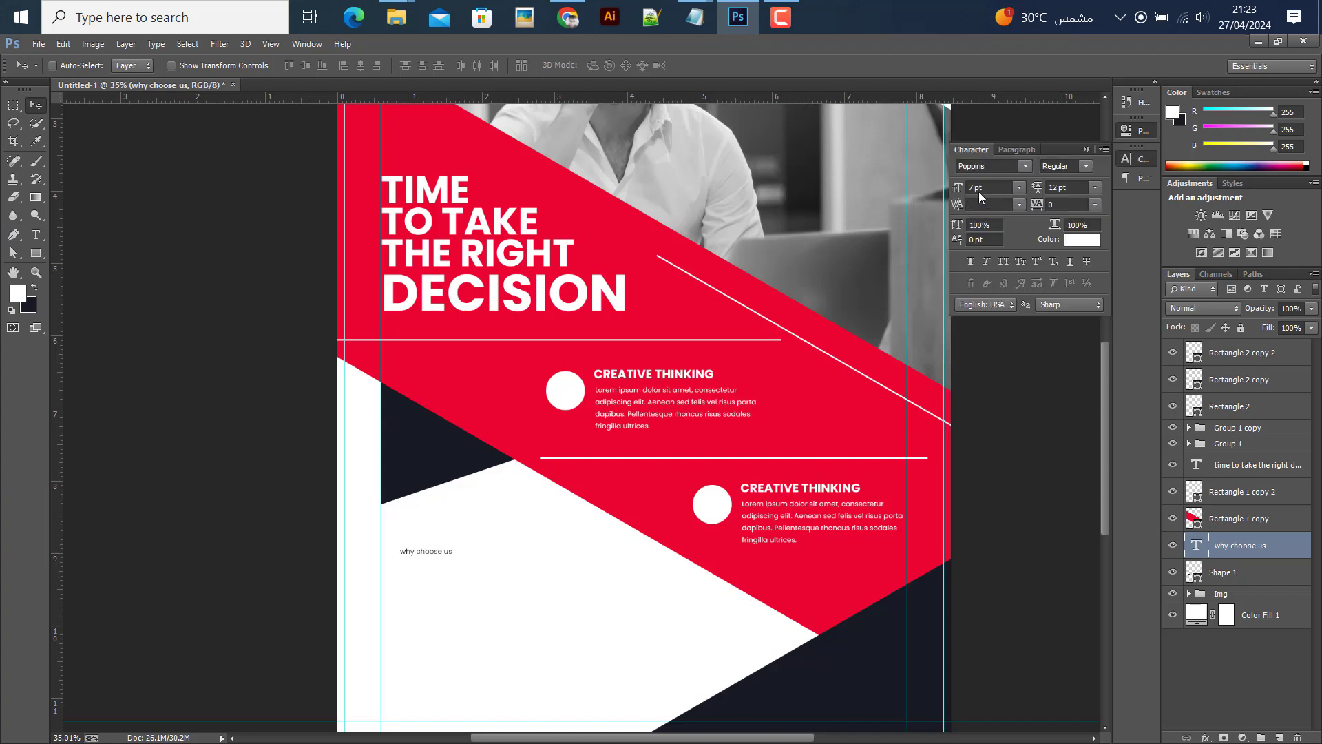
{"action": "left_click", "coordinate": [1022, 187]}
{"action": "left_click", "coordinate": [1022, 344]}
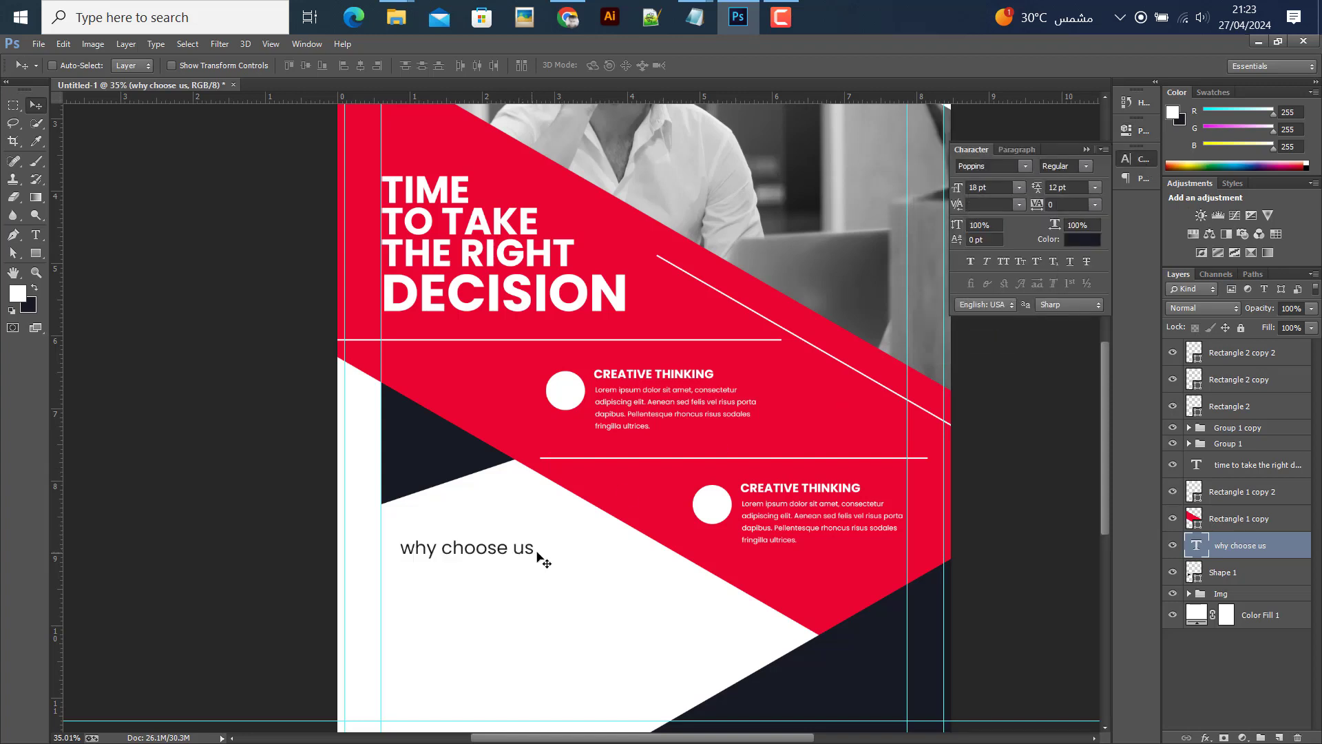
{"action": "left_click", "coordinate": [1085, 168]}
{"action": "left_click", "coordinate": [1073, 219]}
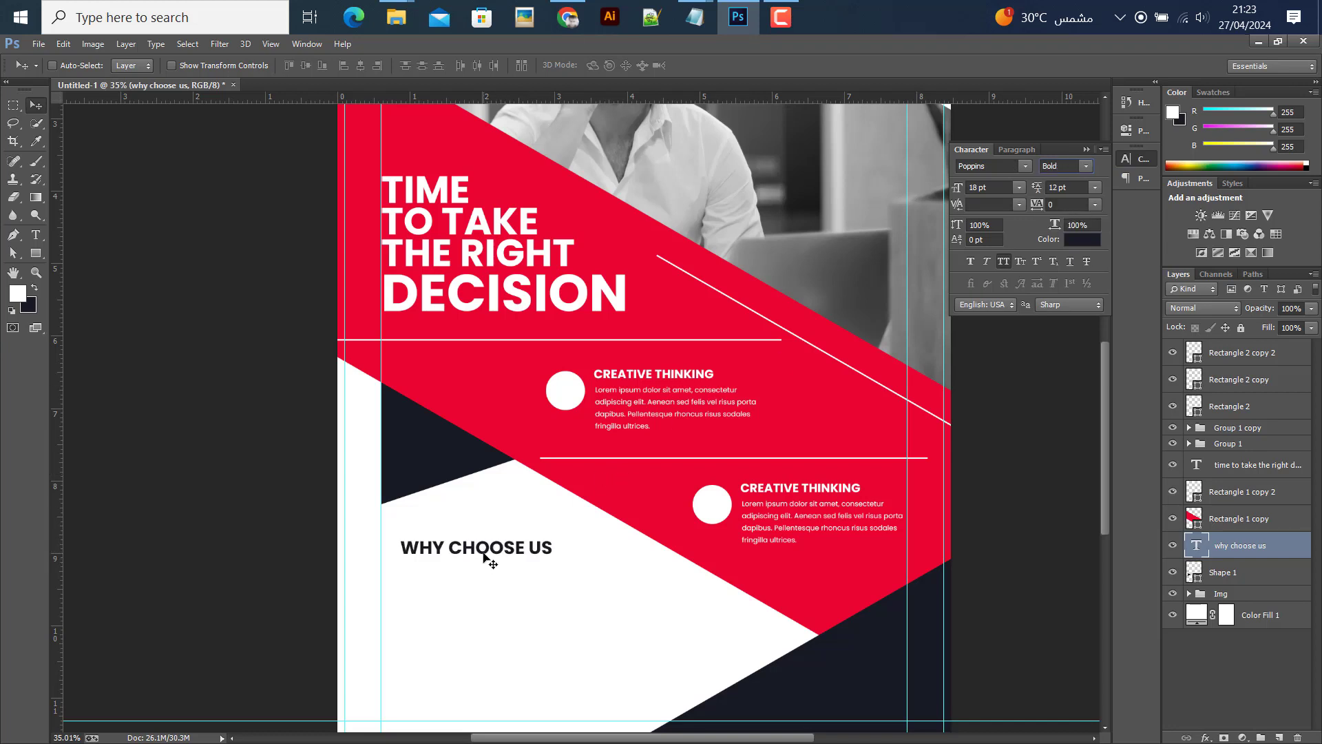
{"action": "left_click_drag", "start_coordinate": [493, 551], "coordinate": [474, 555]}
{"action": "scroll", "coordinate": [508, 561], "scroll_direction": "down", "scroll_amount": 1}
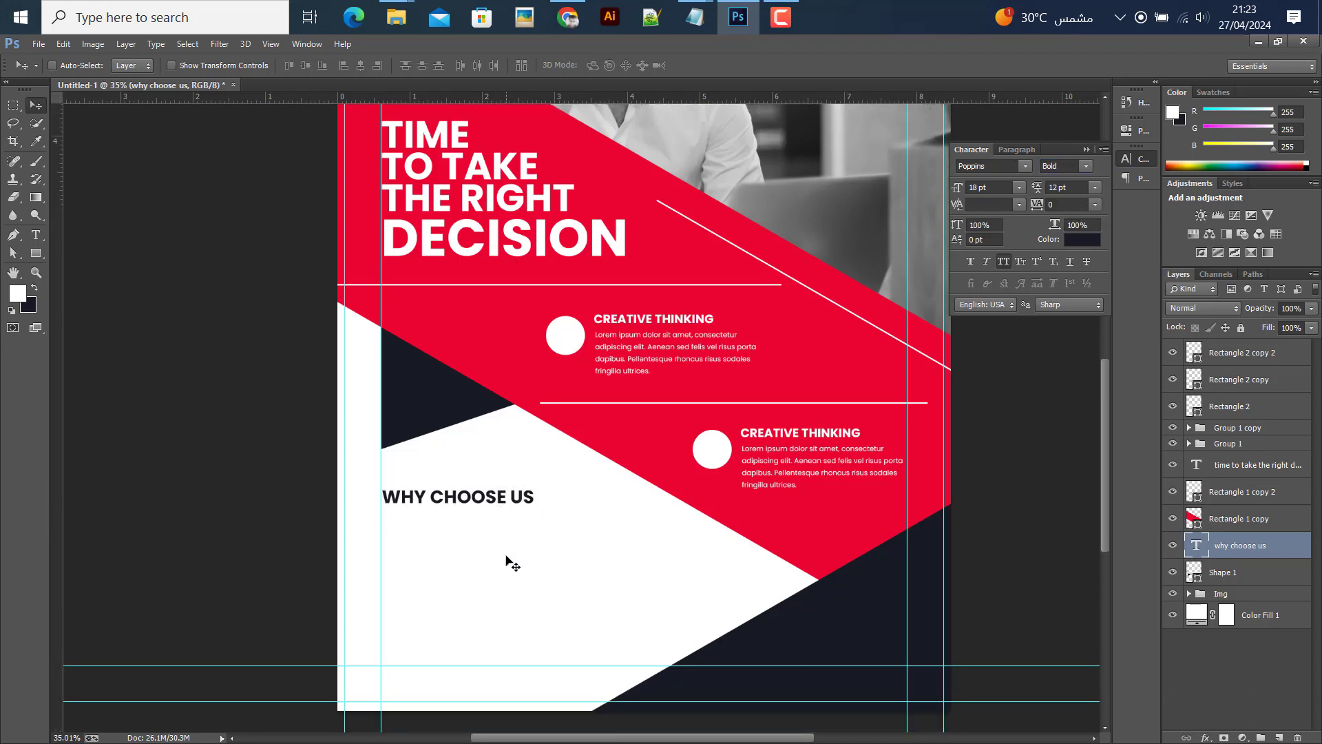
{"action": "scroll", "coordinate": [620, 345], "scroll_direction": "down", "scroll_amount": 2}
- Paste the Lorem ipsum paragraph from the notes into a text box below WHY CHOOSE US
{"action": "left_click", "coordinate": [730, 103]}
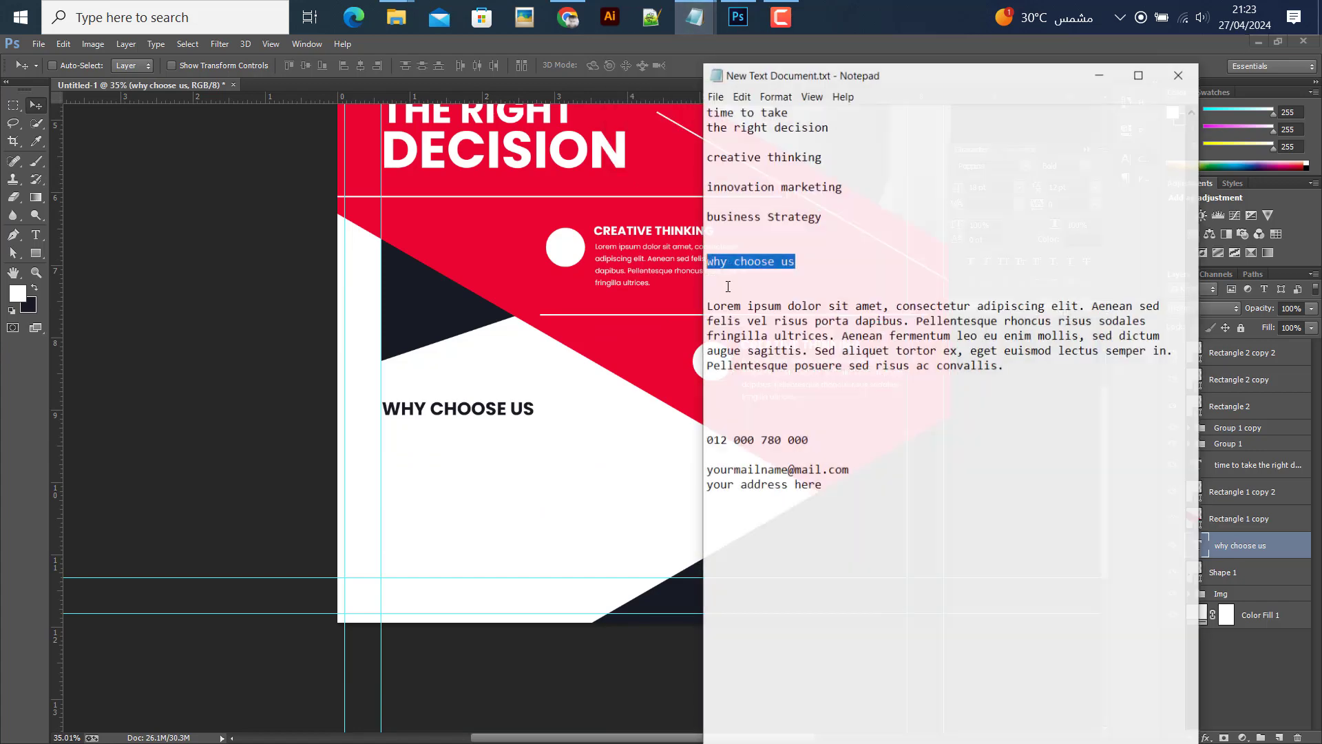
{"action": "mouse_move", "coordinate": [1012, 374]}
{"action": "left_mouse_down"}
{"action": "mouse_move", "coordinate": [705, 338]}
{"action": "mouse_move", "coordinate": [688, 315]}
{"action": "left_mouse_up"}
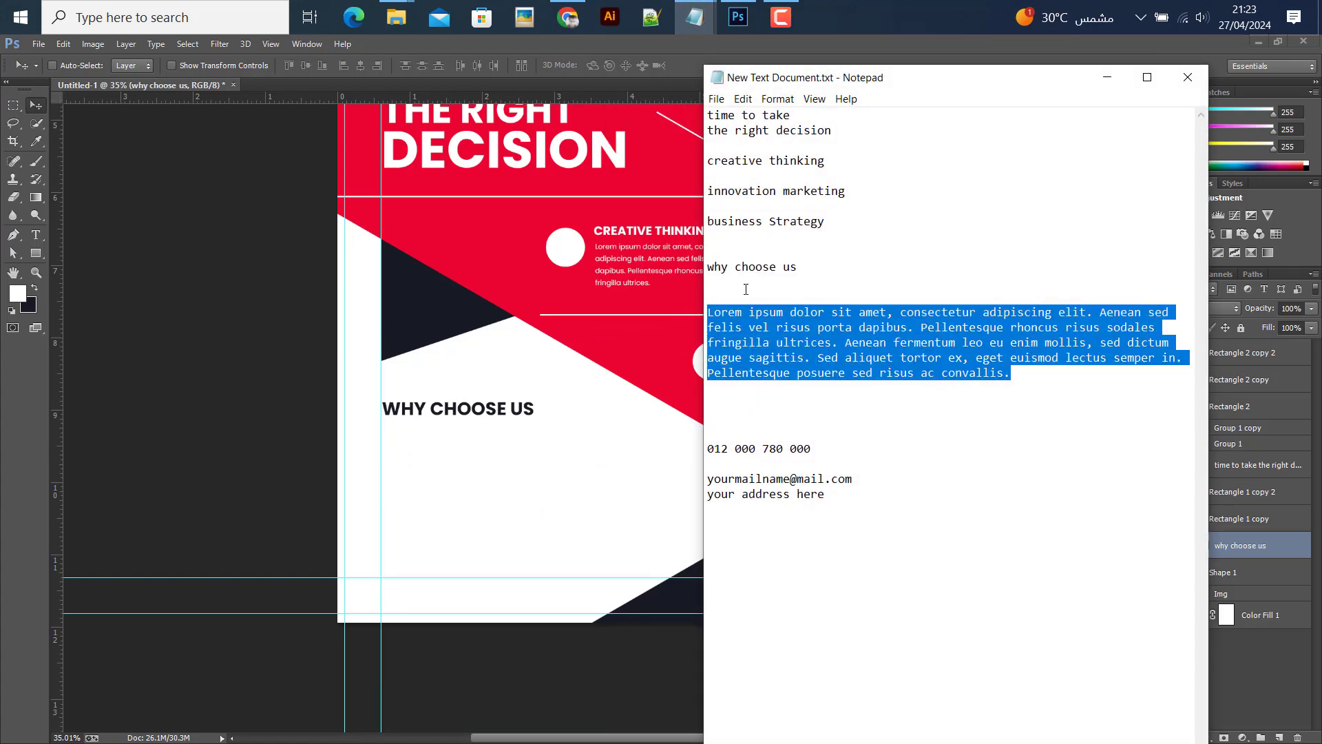
{"action": "left_click", "coordinate": [1107, 77]}
{"action": "left_click", "coordinate": [36, 235]}
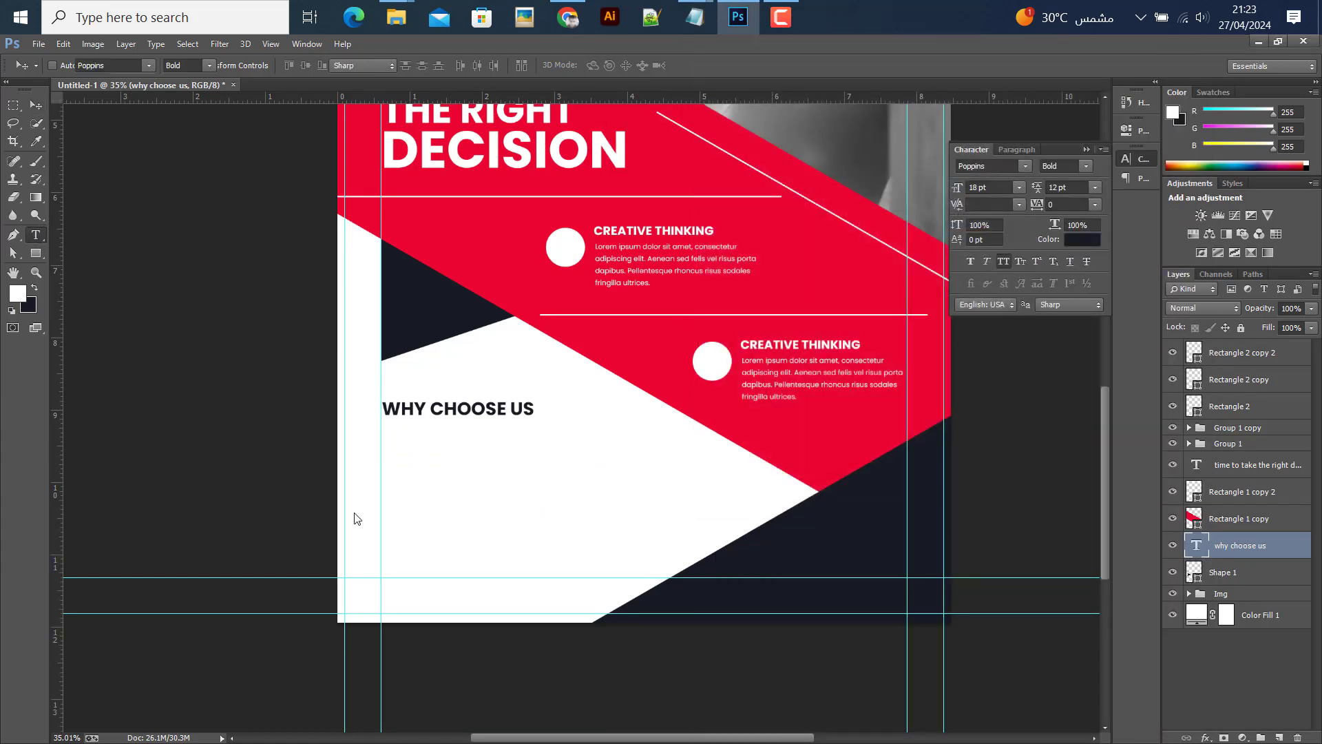
{"action": "left_click_drag", "start_coordinate": [384, 463], "coordinate": [649, 543]}
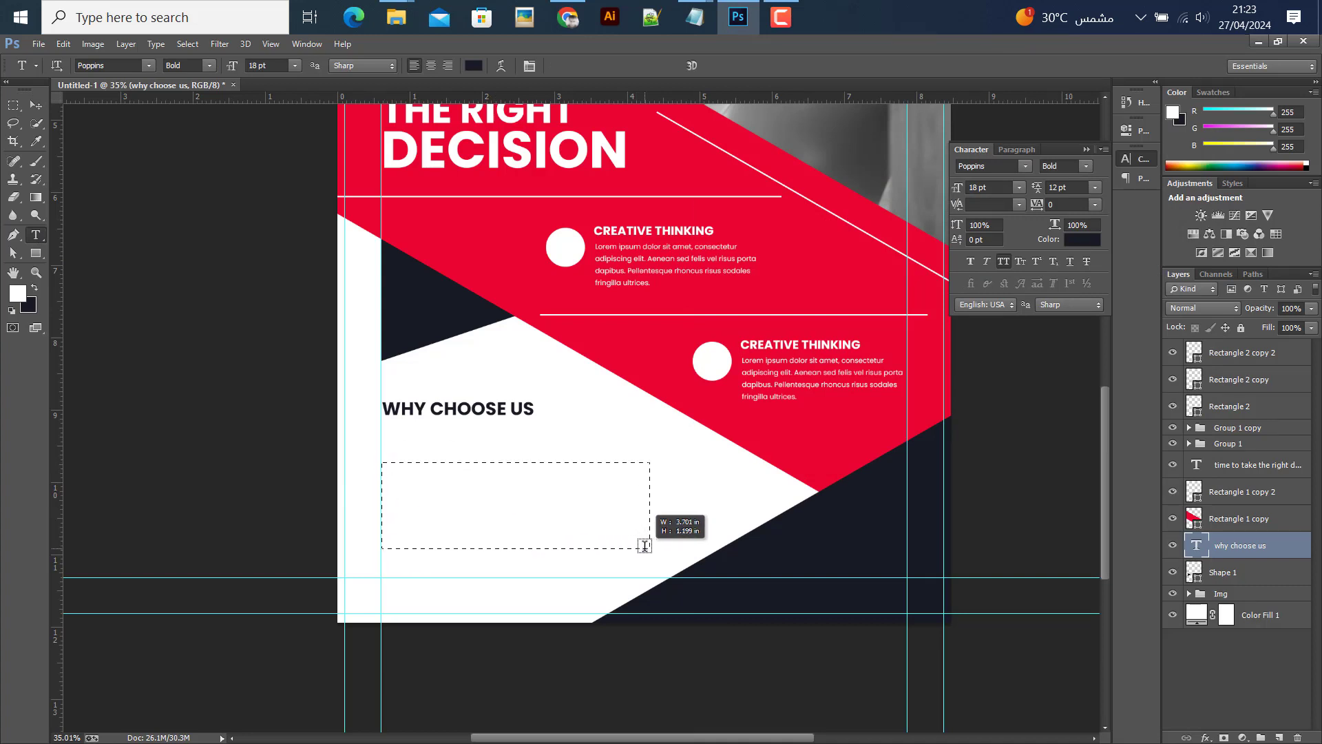
{"action": "key", "text": "ctrl+v"}
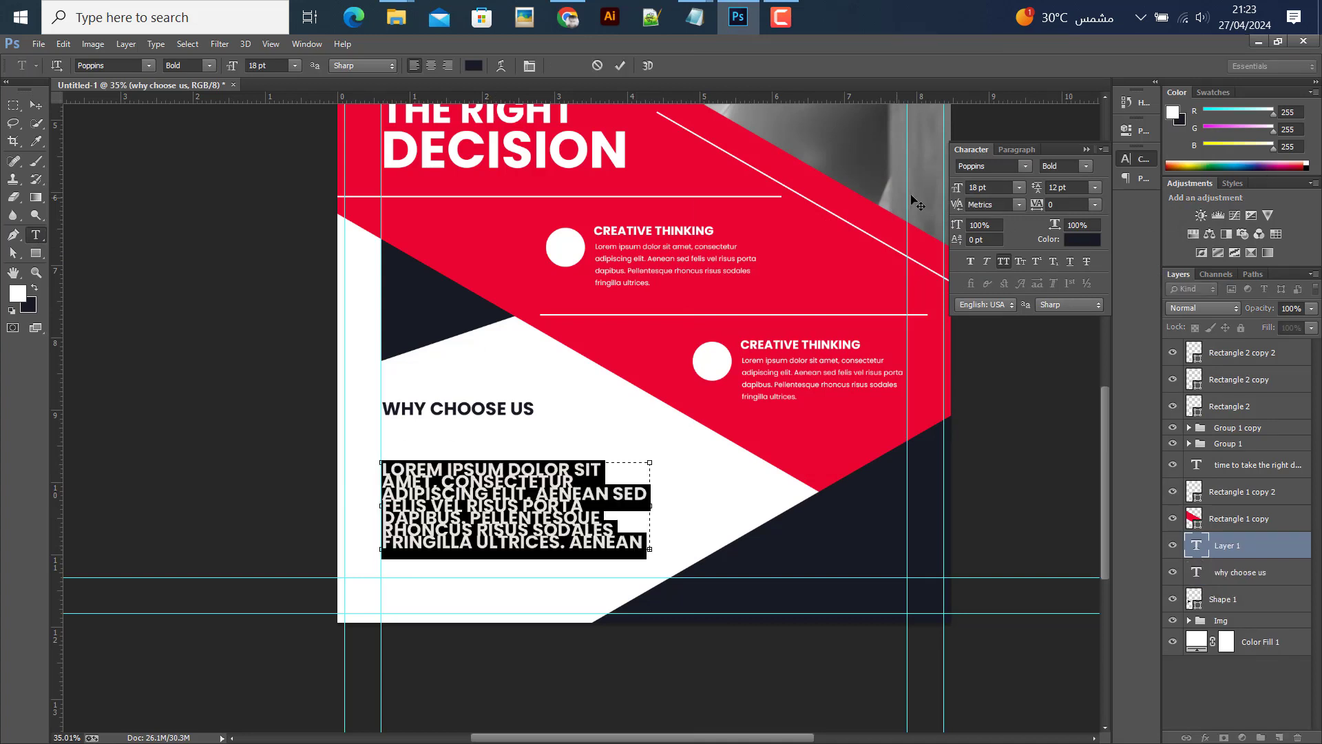
- Format the paragraph as 8 pt Regular with 14 pt leading and shorten its box
{"action": "left_click", "coordinate": [1019, 190]}
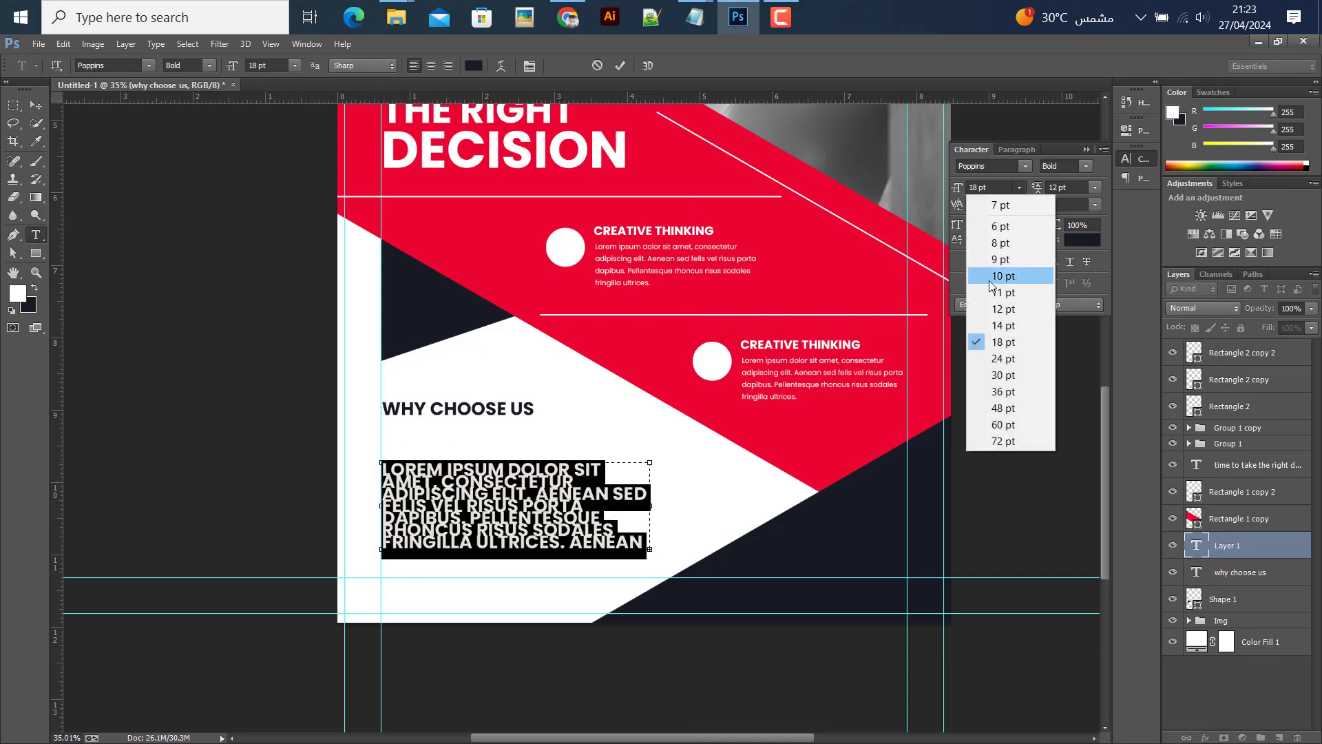
{"action": "left_click", "coordinate": [999, 243]}
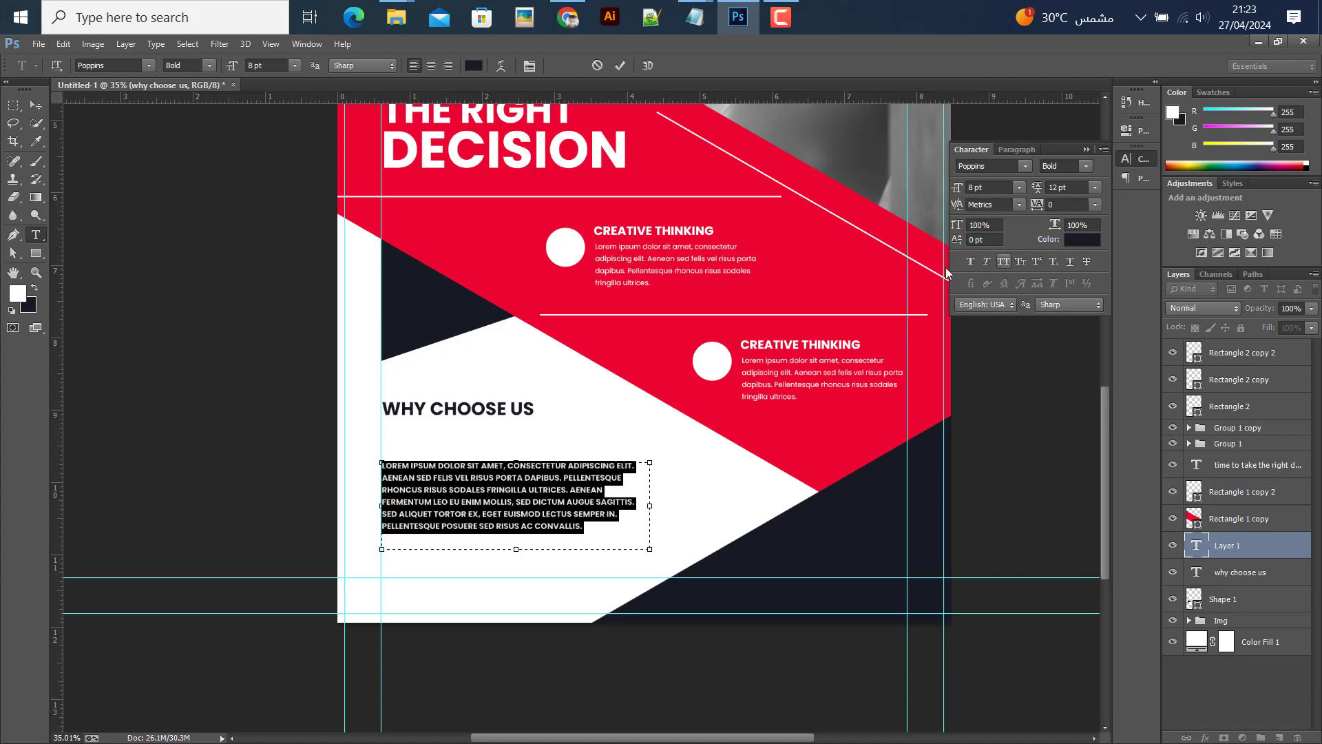
{"action": "left_click", "coordinate": [1086, 168]}
{"action": "left_click", "coordinate": [1093, 188]}
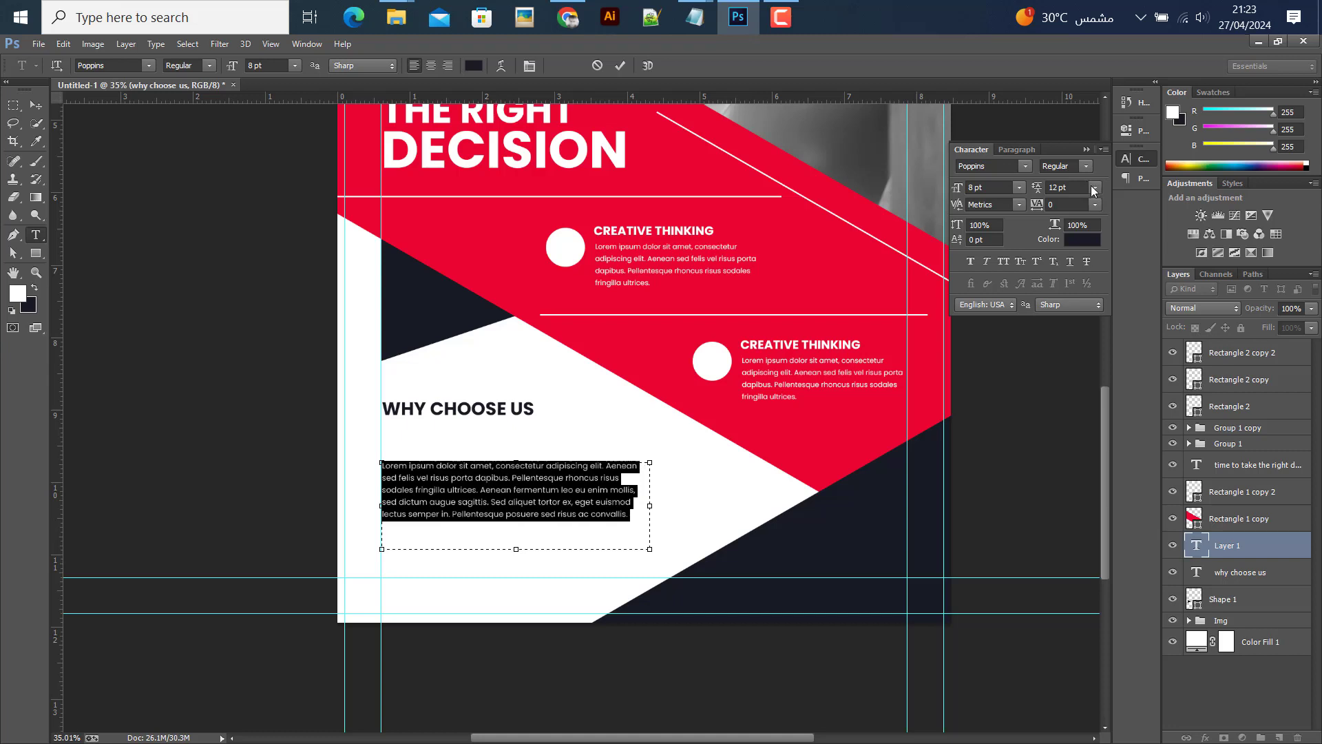
{"action": "left_click", "coordinate": [1095, 187]}
{"action": "left_click", "coordinate": [1084, 327]}
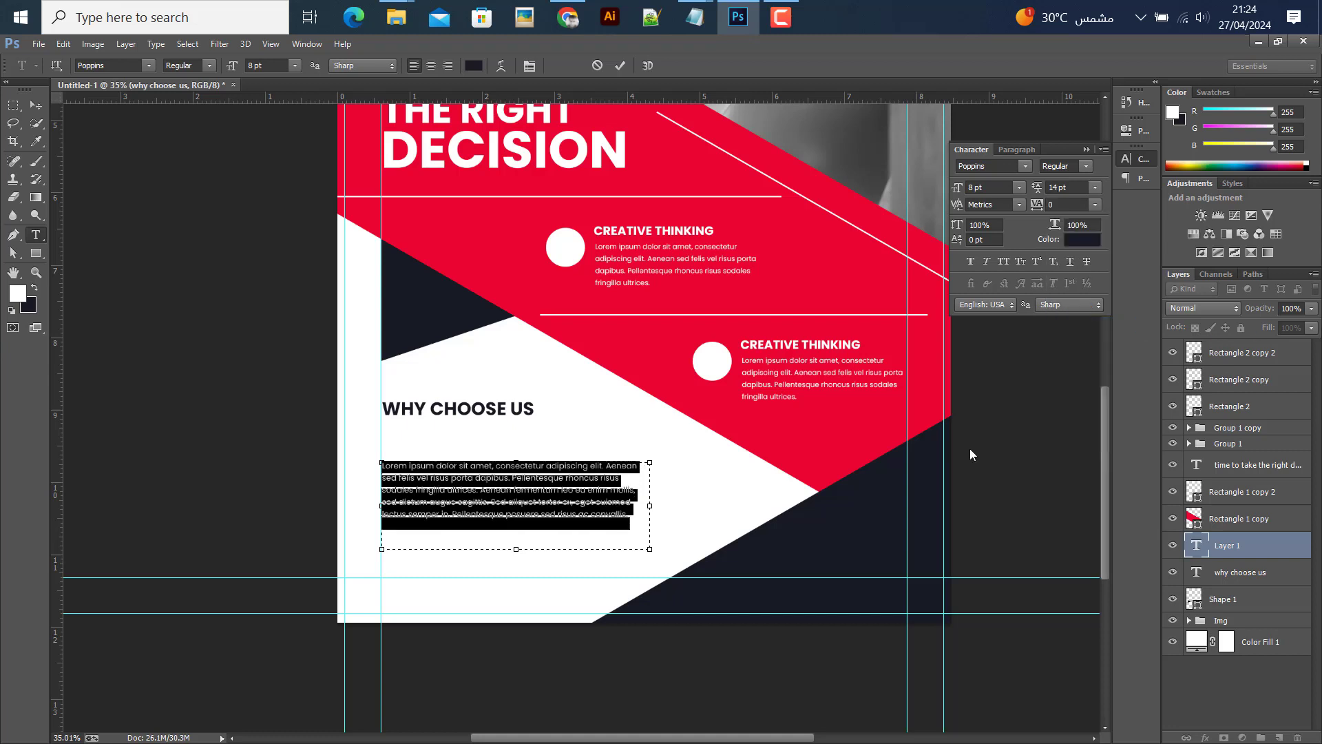
{"action": "left_click_drag", "start_coordinate": [516, 553], "coordinate": [516, 545]}
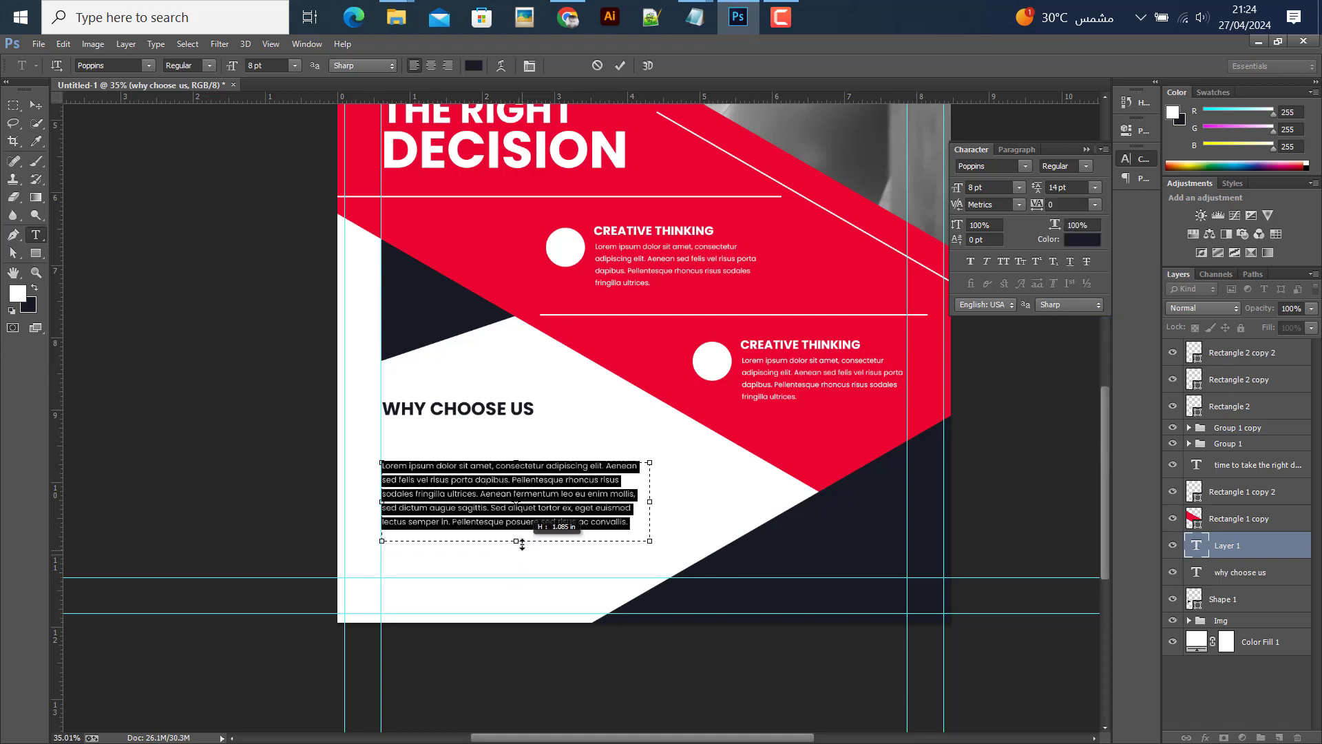
- Start a new paragraph at 'Sed aliquet' and enlarge the box so all text shows
{"action": "scroll", "coordinate": [523, 555], "scroll_direction": "up", "scroll_amount": 2}
{"action": "scroll", "coordinate": [522, 555], "scroll_direction": "up", "scroll_amount": 1}
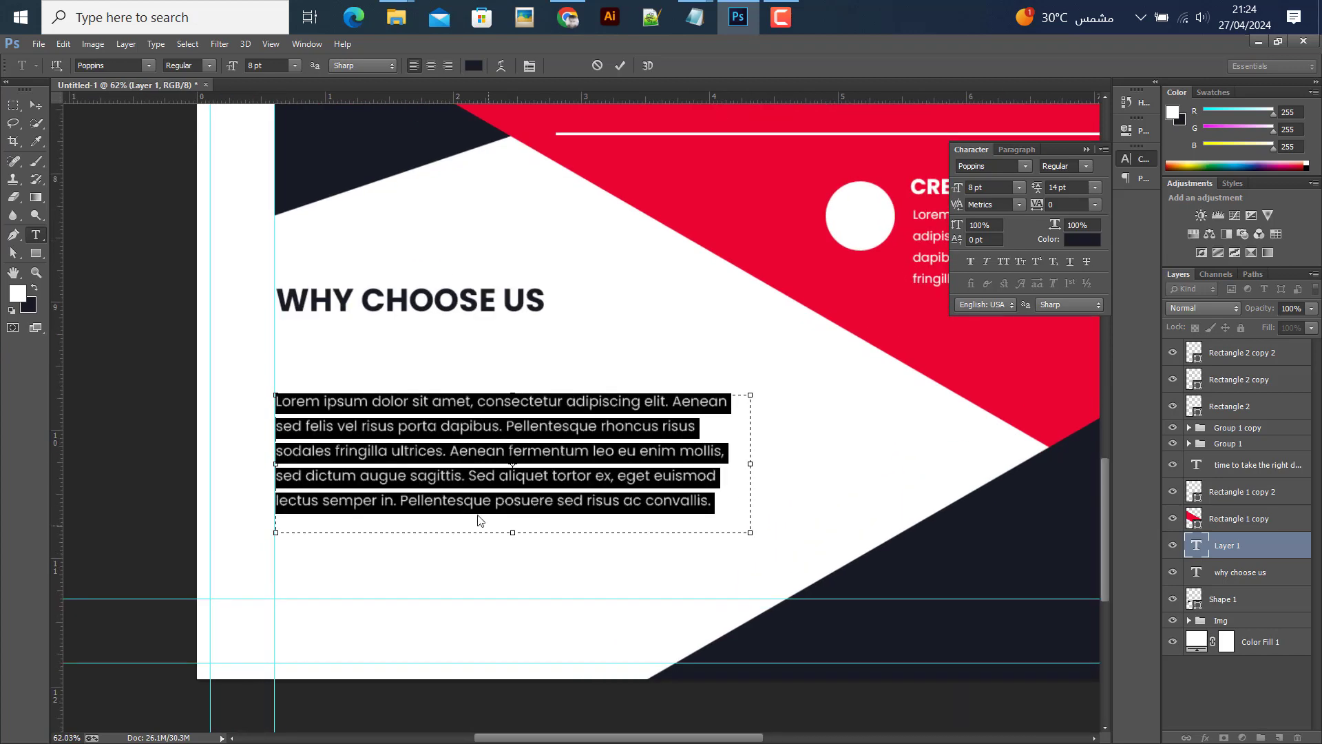
{"action": "left_click", "coordinate": [469, 475]}
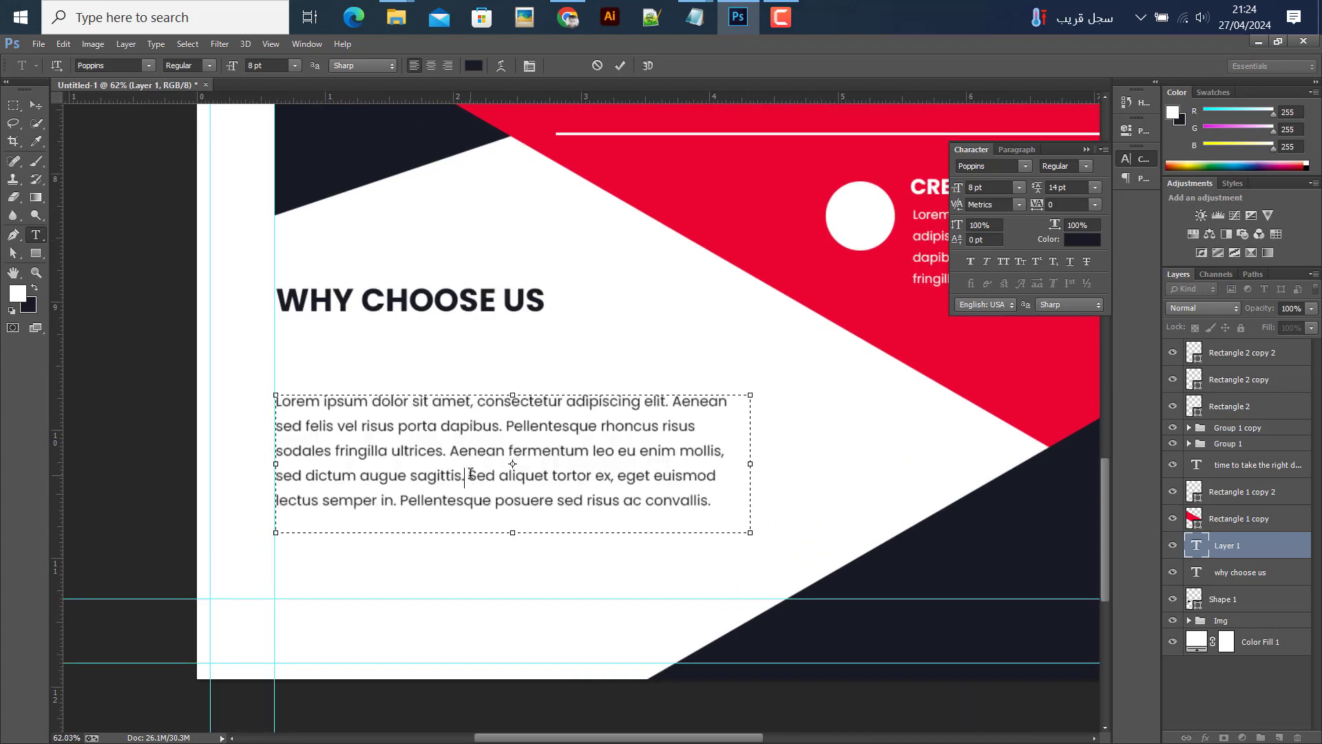
{"action": "key", "text": "Return"}
{"action": "key", "text": "Return"}
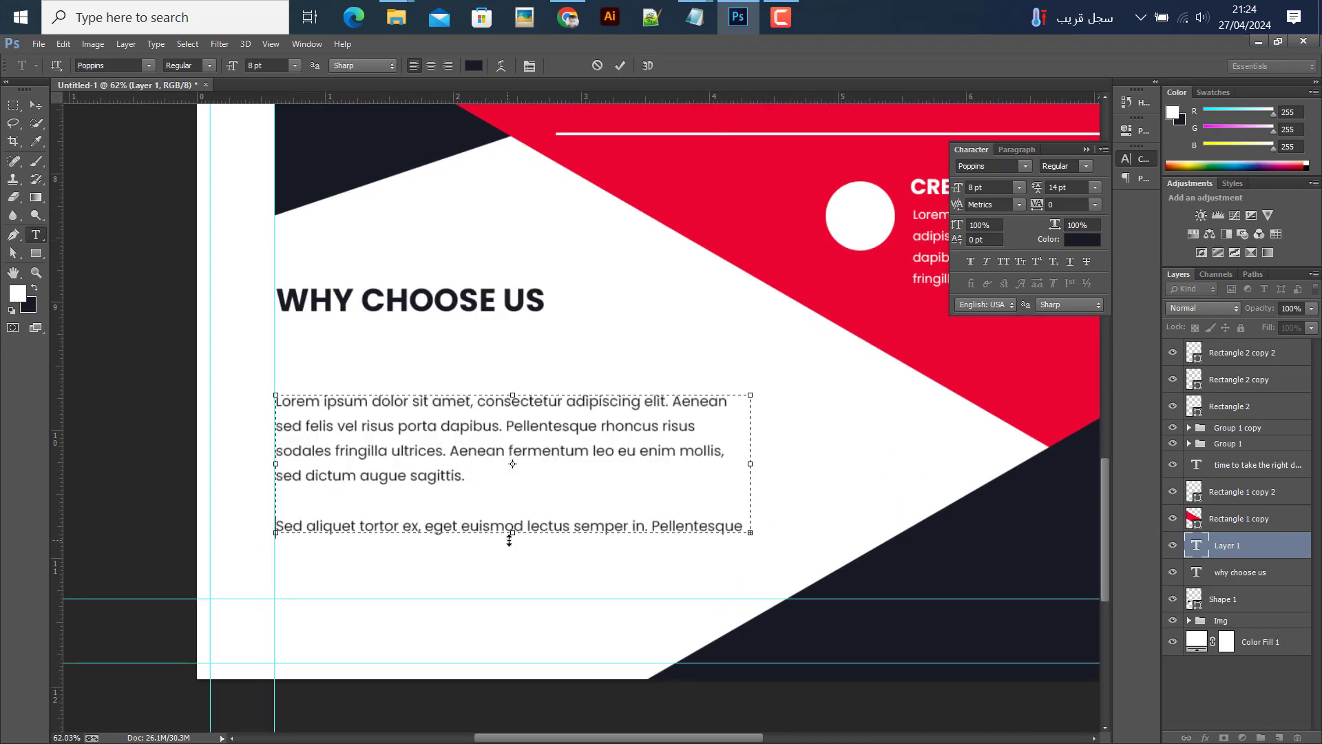
{"action": "key", "text": "shift+Right"}
{"action": "left_click", "coordinate": [505, 548]}
{"action": "left_click_drag", "start_coordinate": [513, 546], "coordinate": [510, 582]}
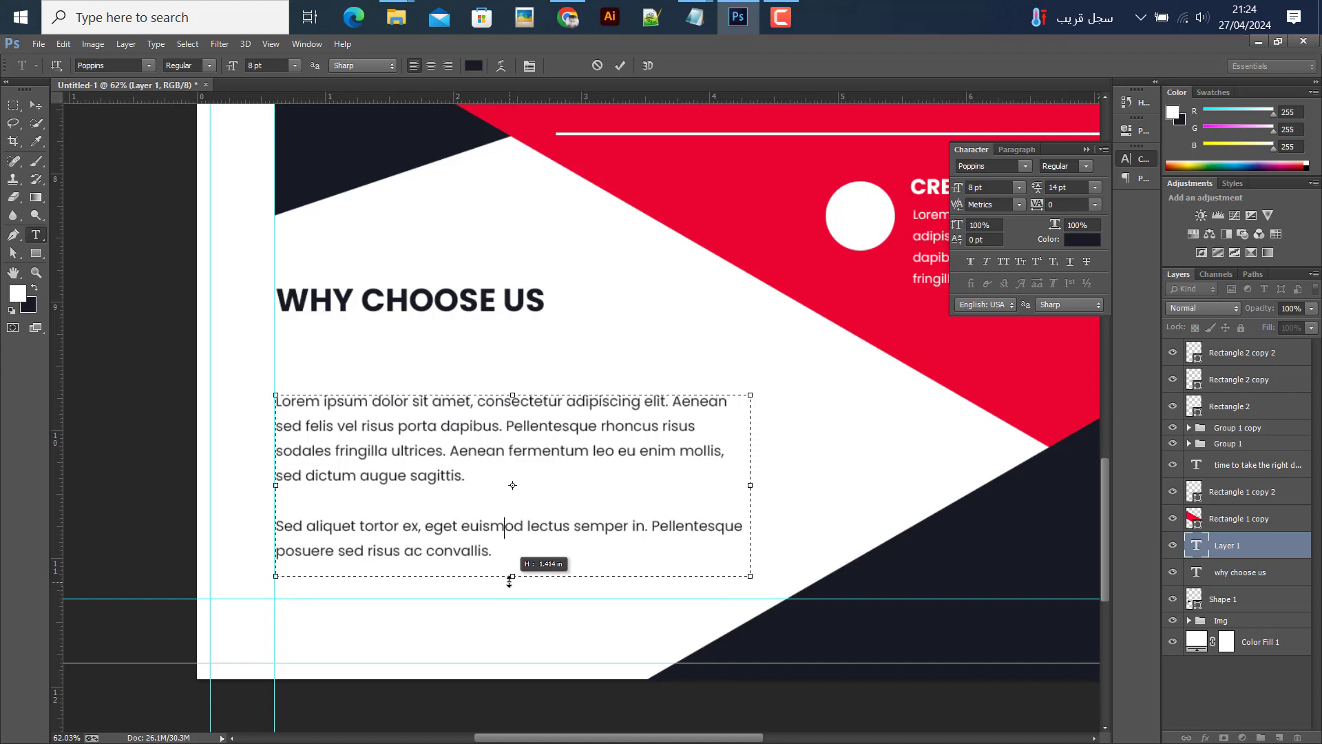
{"action": "left_click", "coordinate": [36, 105]}
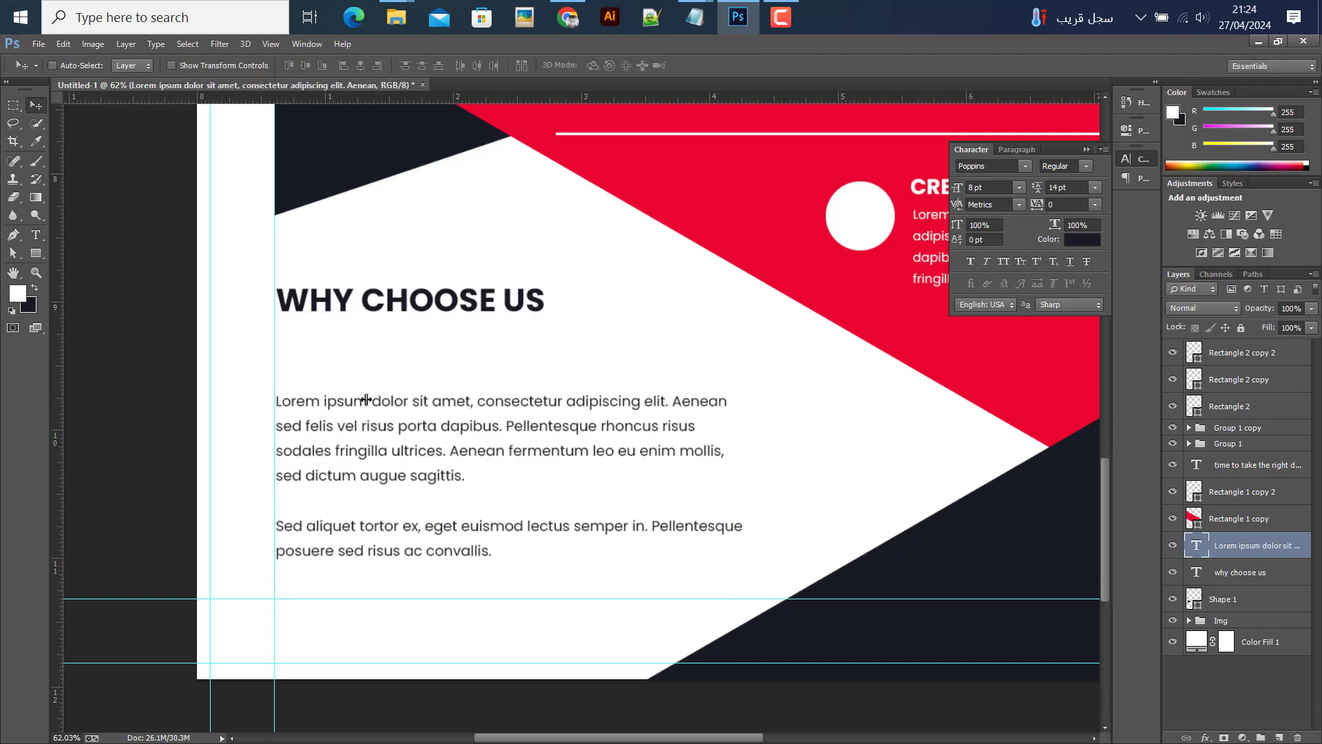
- Move the body text up closer to the heading
{"action": "left_click_drag", "start_coordinate": [410, 455], "coordinate": [407, 417]}
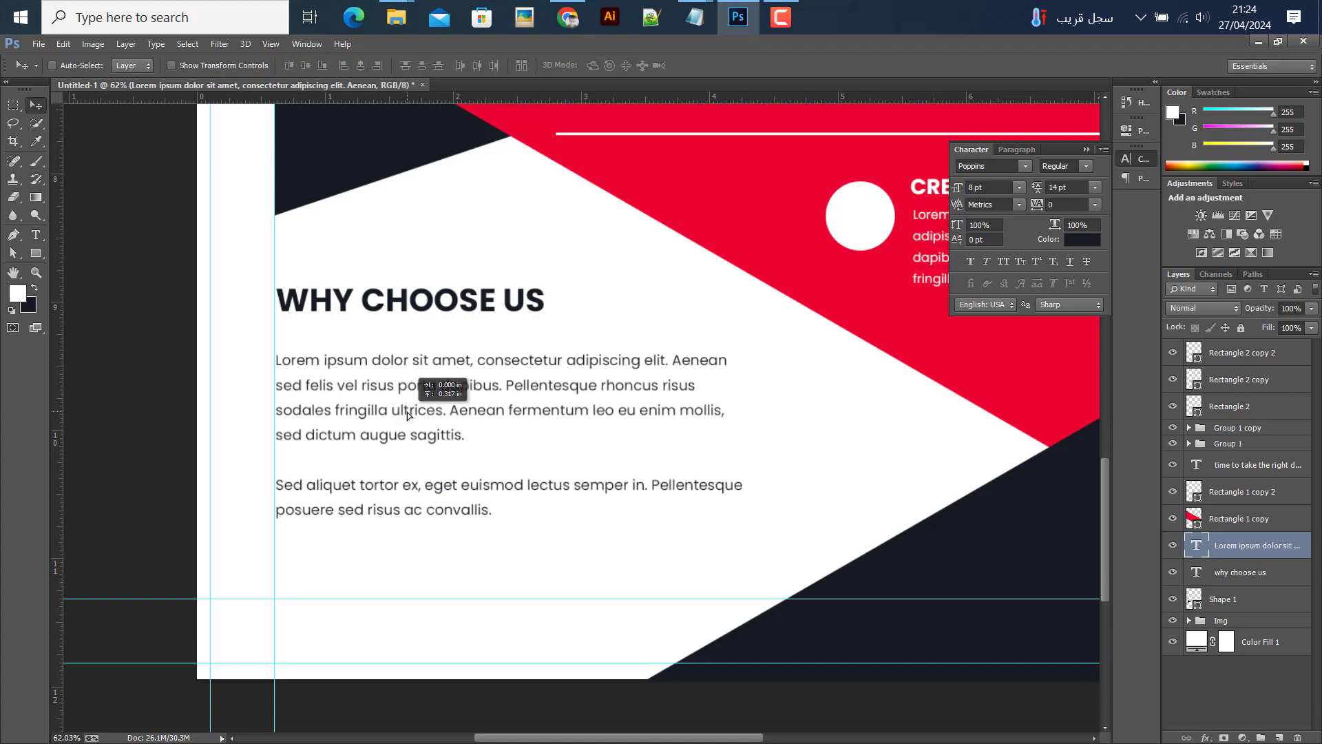
{"action": "scroll", "coordinate": [450, 387], "scroll_direction": "down", "scroll_amount": 2}
{"action": "scroll", "coordinate": [449, 393], "scroll_direction": "up", "scroll_amount": 1}
{"action": "scroll", "coordinate": [440, 420], "scroll_direction": "up", "scroll_amount": 2}
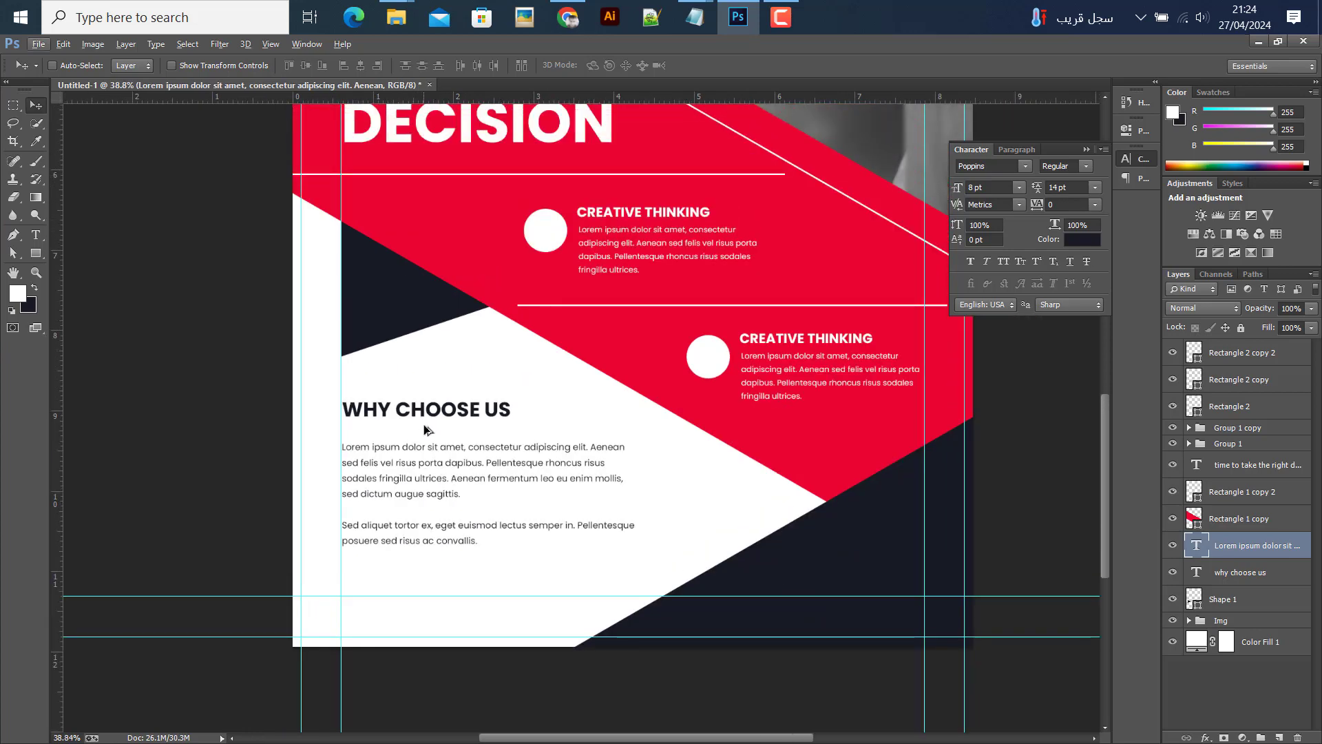
{"action": "scroll", "coordinate": [443, 448], "scroll_direction": "up", "scroll_amount": 1}
{"action": "scroll", "coordinate": [441, 455], "scroll_direction": "up", "scroll_amount": 1}
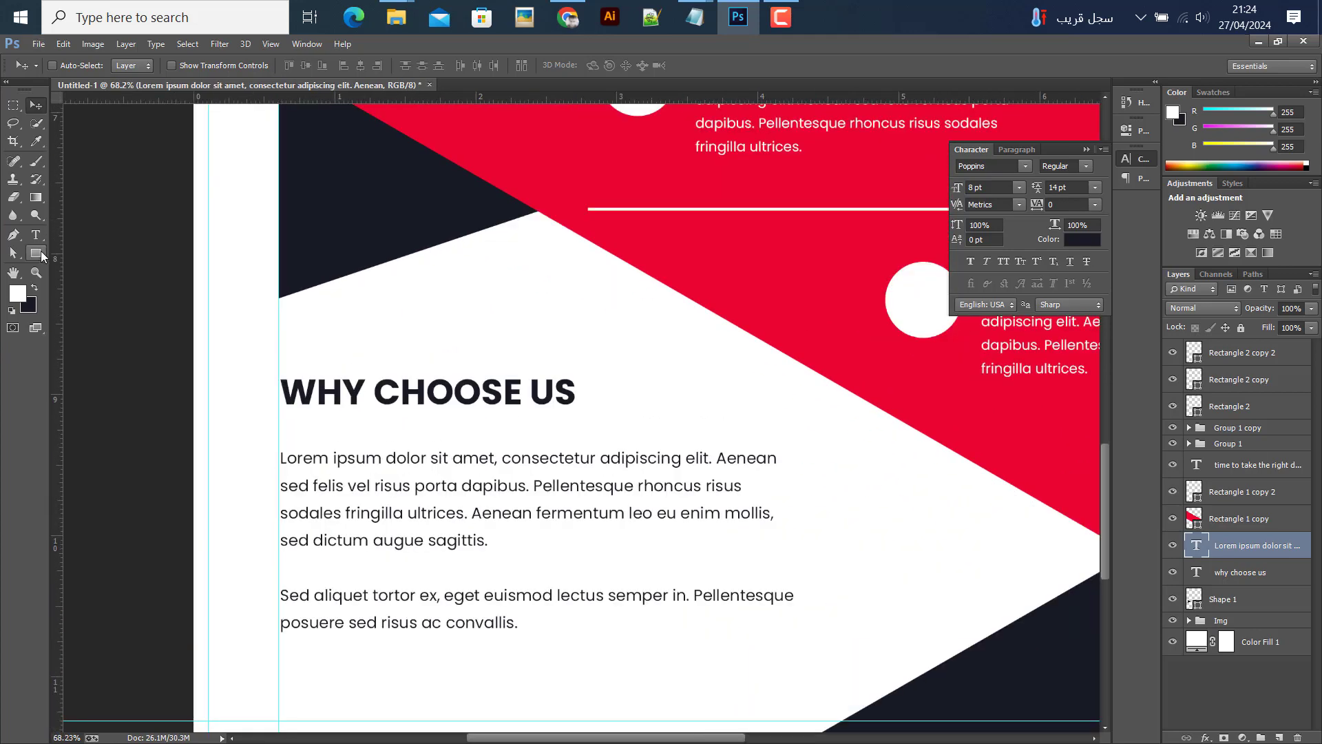
- Draw a thin red underline bar beneath the WHY CHOOSE US heading
{"action": "key", "text": "u"}
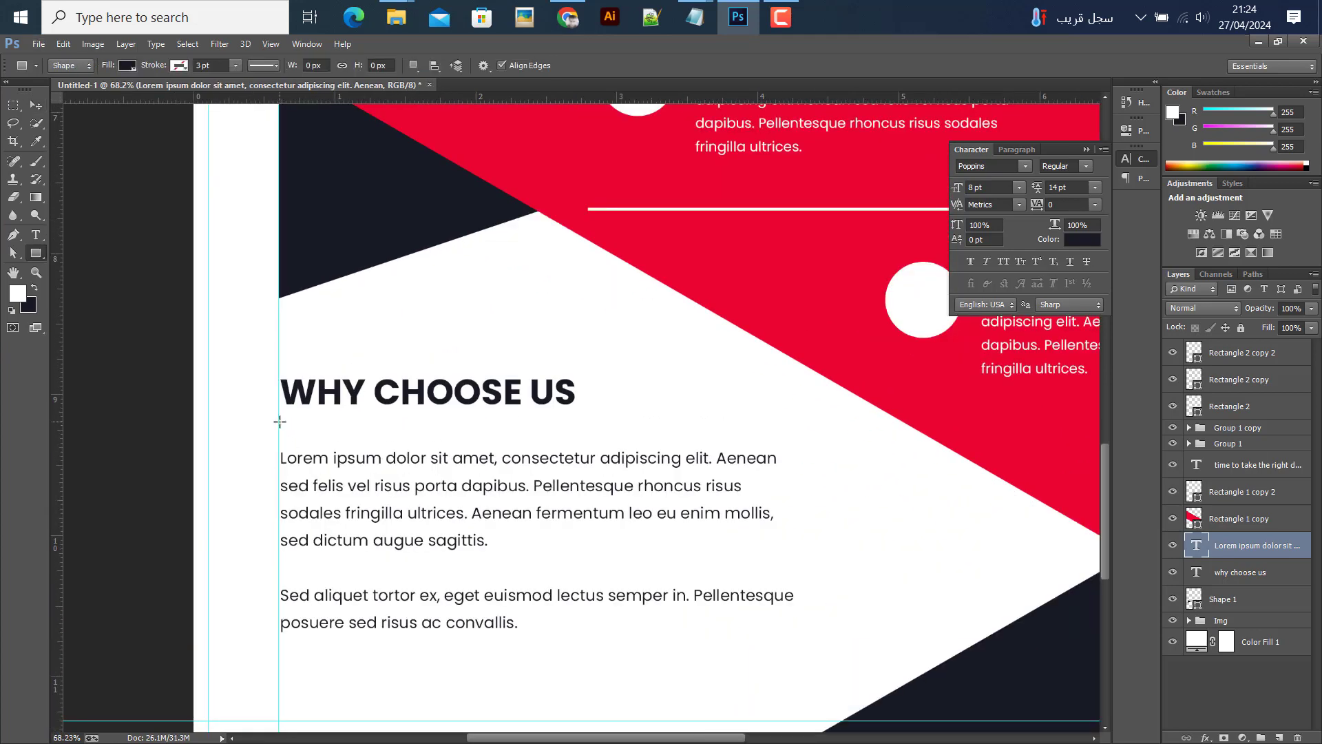
{"action": "left_click_drag", "start_coordinate": [279, 420], "coordinate": [712, 424]}
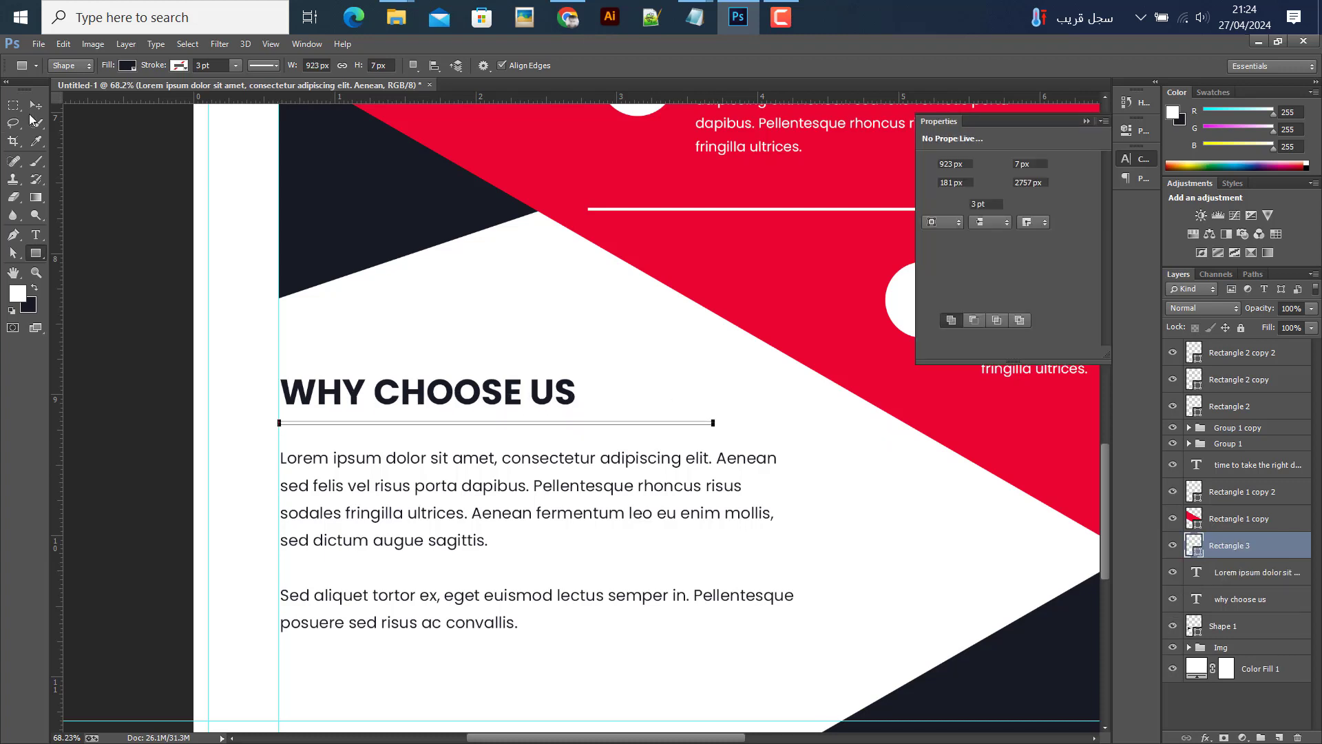
{"action": "key", "text": "v"}
{"action": "double_click", "coordinate": [1195, 550]}
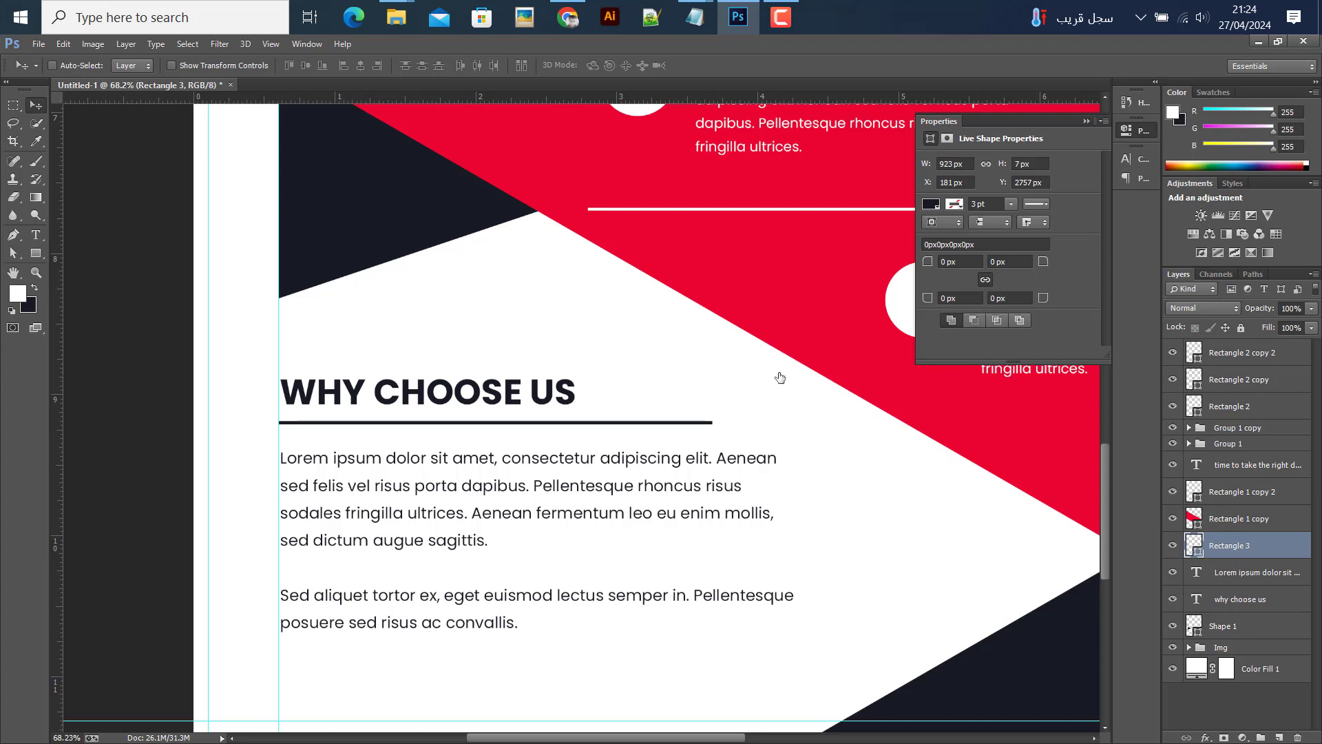
{"action": "left_click", "coordinate": [745, 259]}
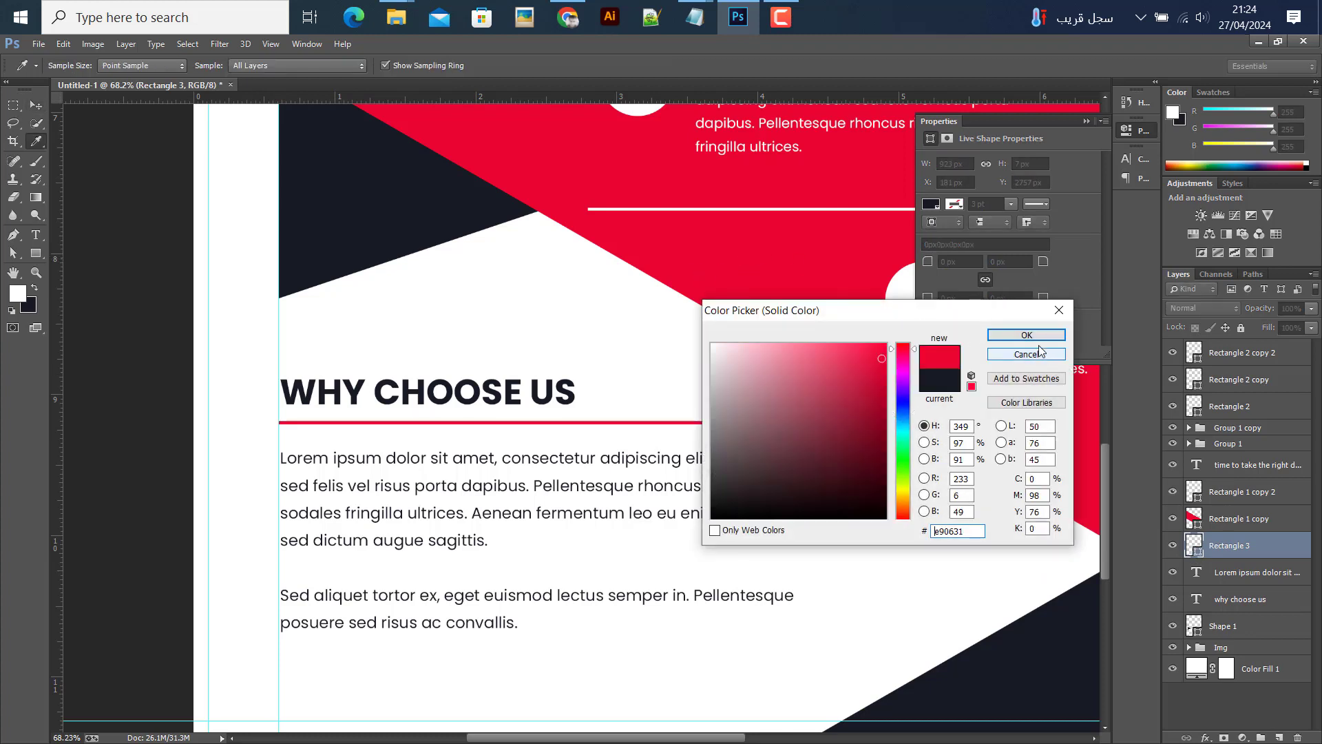
{"action": "key", "text": "Return"}
- Colour the words 'CHOOSE US' red #e90631, leaving 'WHY' navy
{"action": "left_click", "coordinate": [36, 236]}
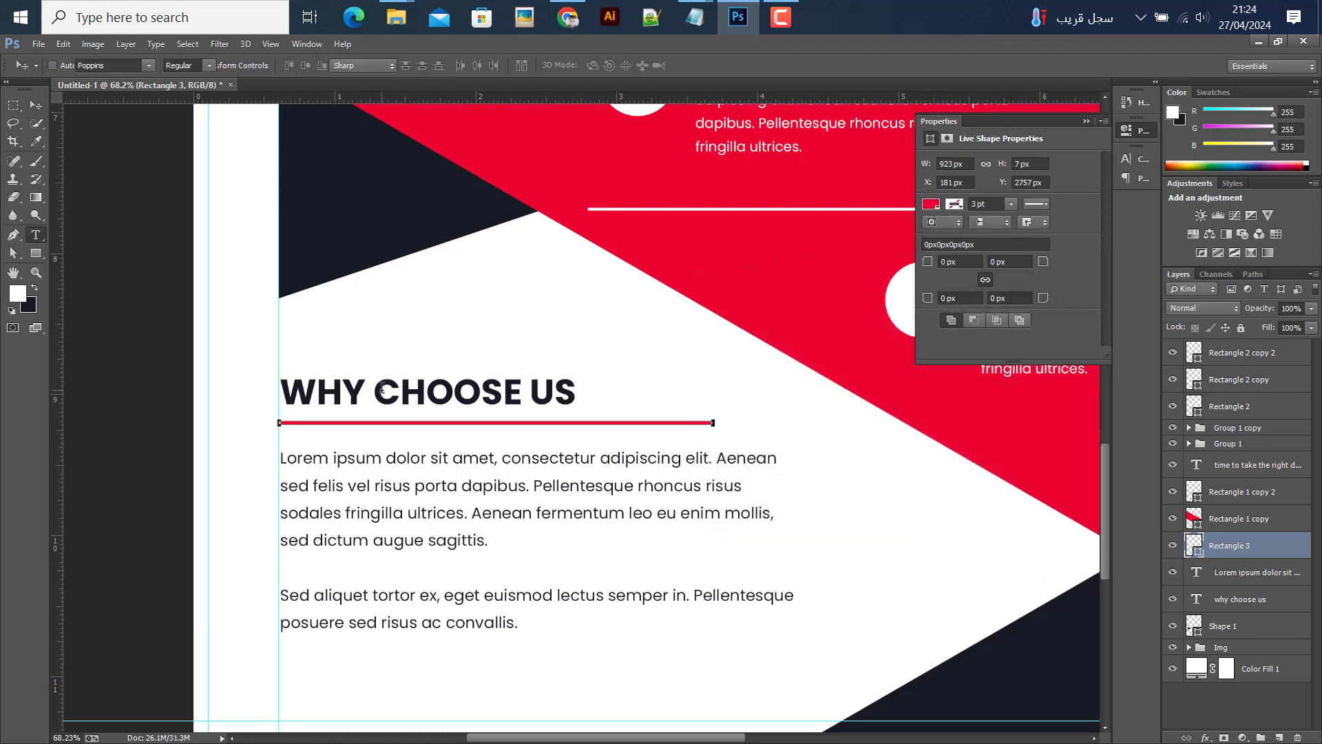
{"action": "left_click_drag", "start_coordinate": [374, 393], "coordinate": [576, 393]}
{"action": "left_click", "coordinate": [473, 65]}
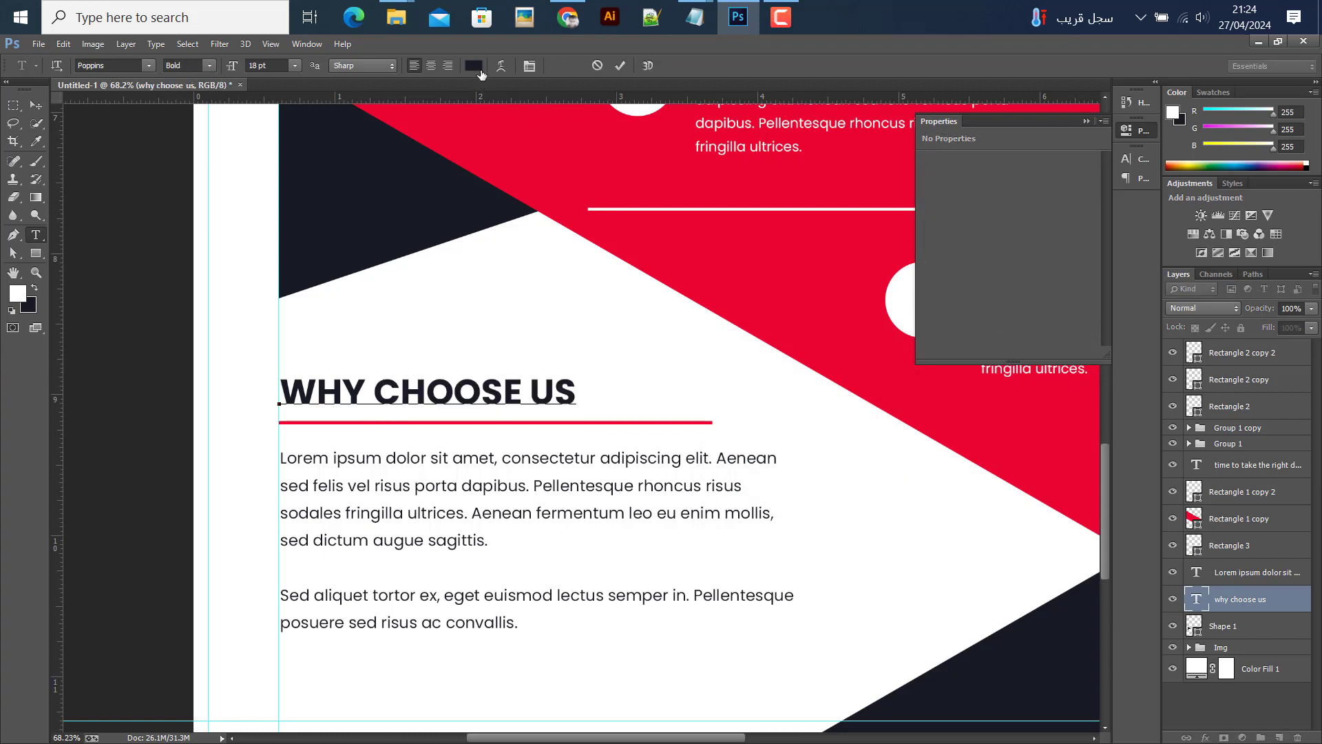
{"action": "left_click", "coordinate": [1026, 334]}
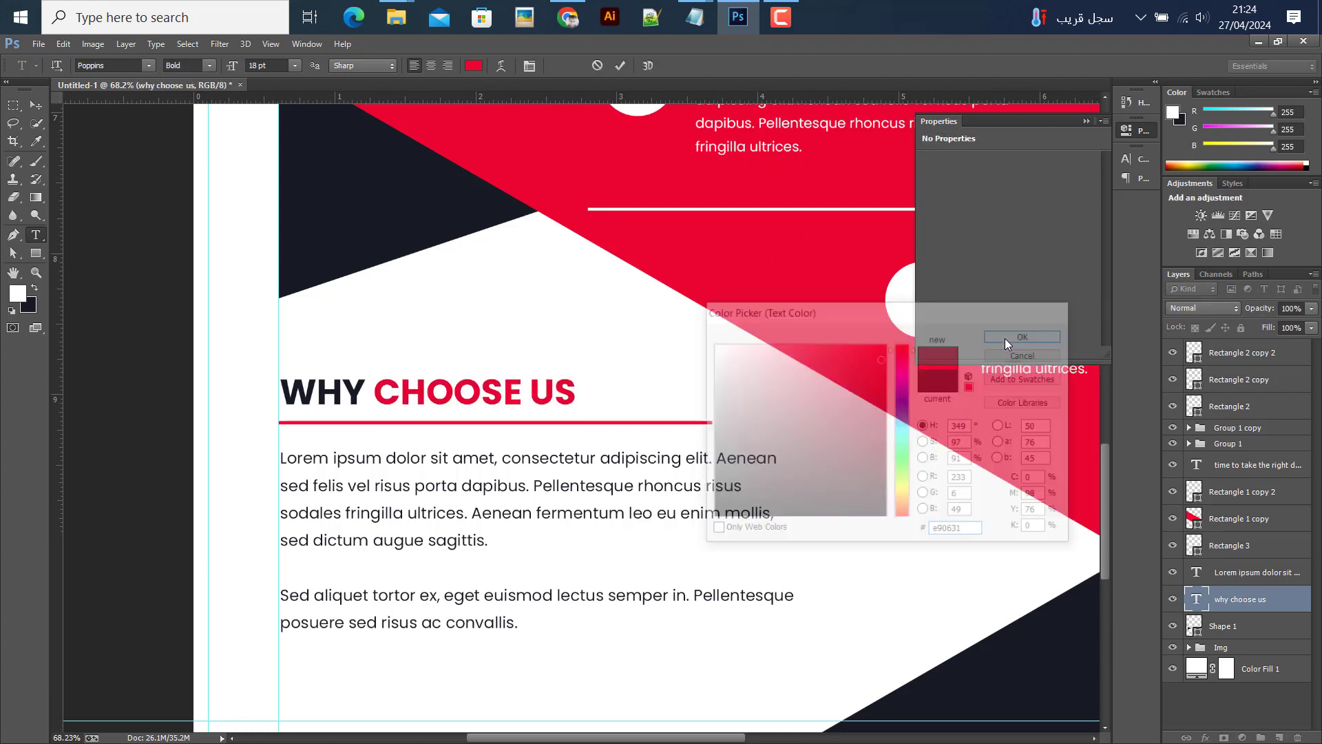
{"action": "left_click", "coordinate": [38, 105]}
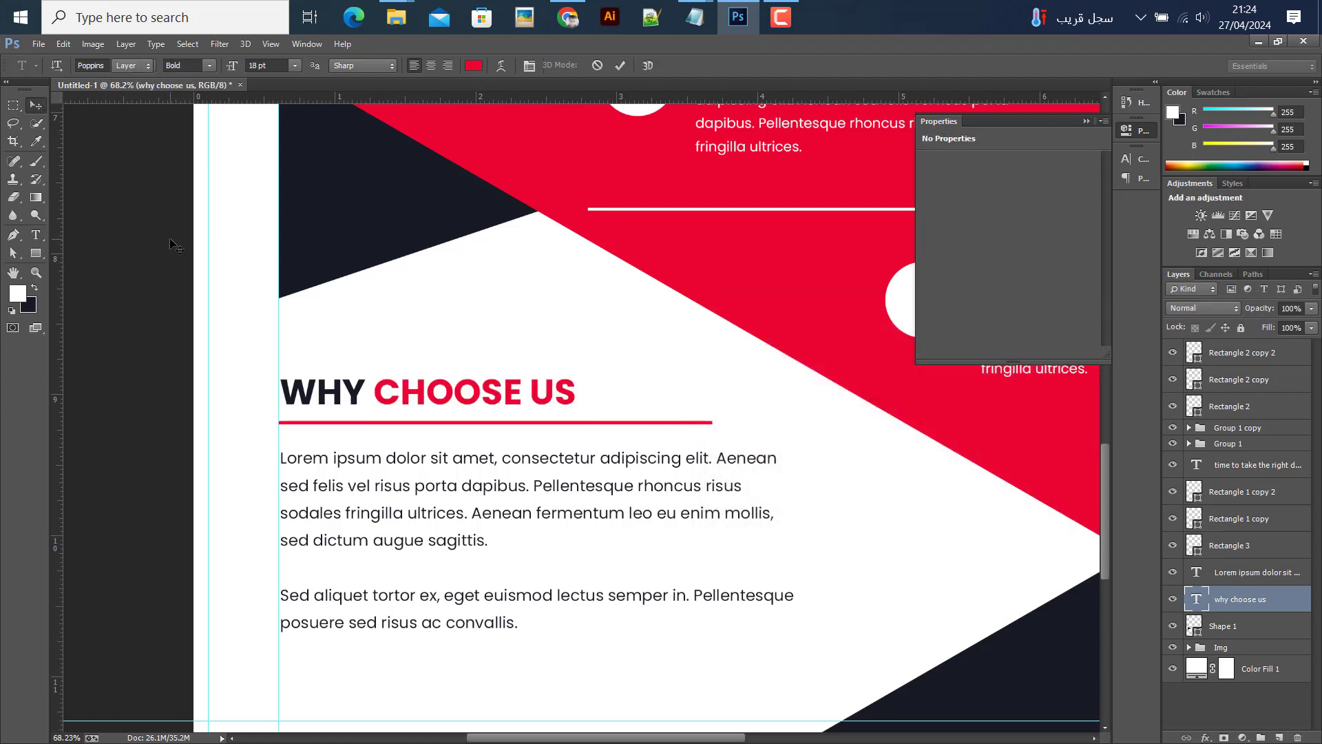
{"action": "scroll", "coordinate": [173, 248], "scroll_direction": "down", "scroll_amount": 3, "text": "alt"}
{"action": "scroll", "coordinate": [231, 322], "scroll_direction": "down", "scroll_amount": 2, "text": "alt"}
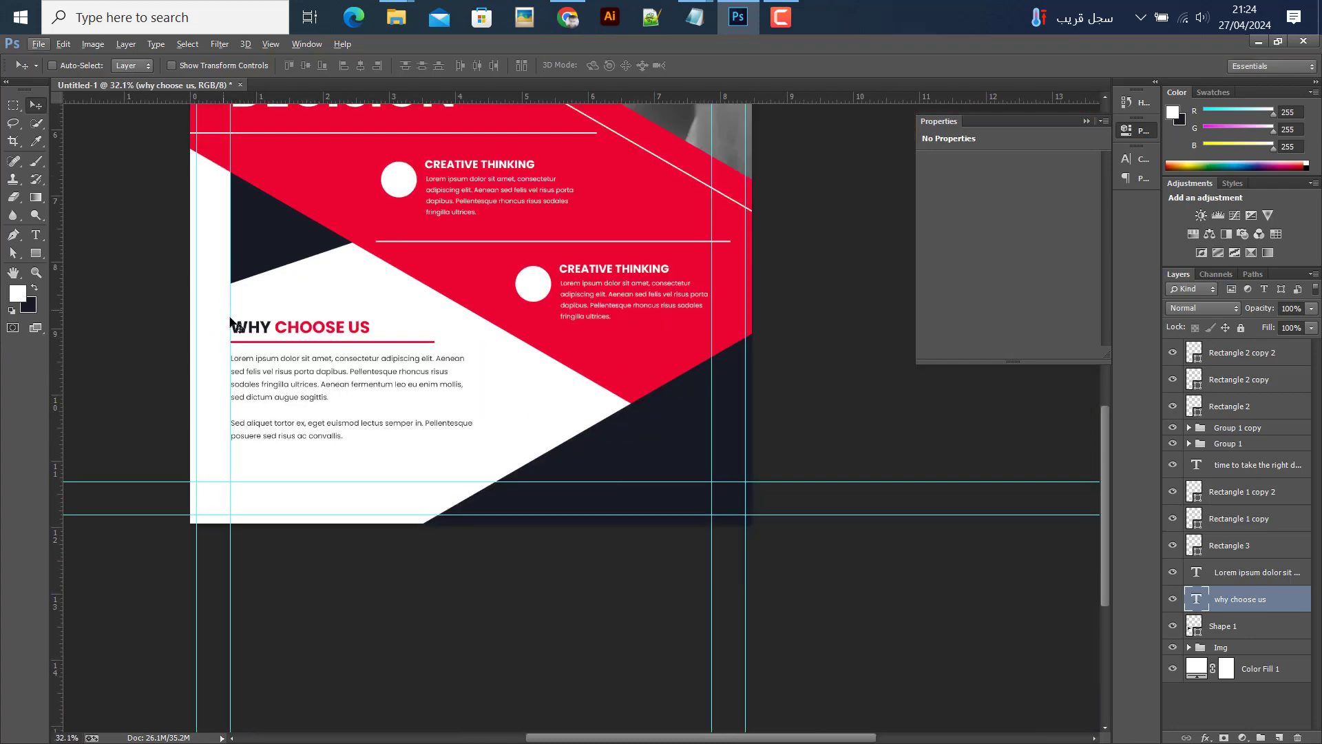
- Nudge the heading, underline bar and body text layers down together
{"action": "left_click", "coordinate": [1222, 579], "text": "shift"}
{"action": "left_click", "coordinate": [1215, 549], "text": "shift"}
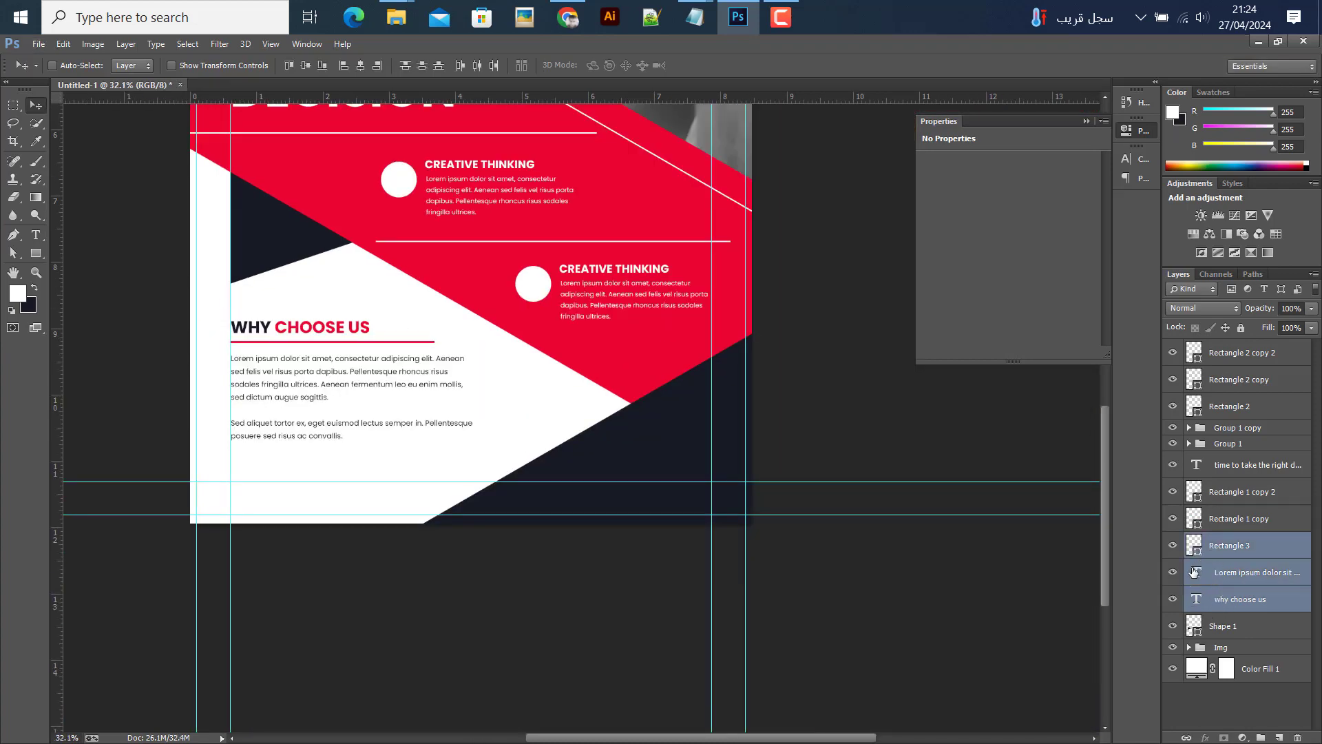
{"action": "key", "text": "shift+Down"}
{"action": "key", "text": "shift+Down"}
{"action": "key", "text": "shift+Down"}
{"action": "key", "text": "shift+Down"}
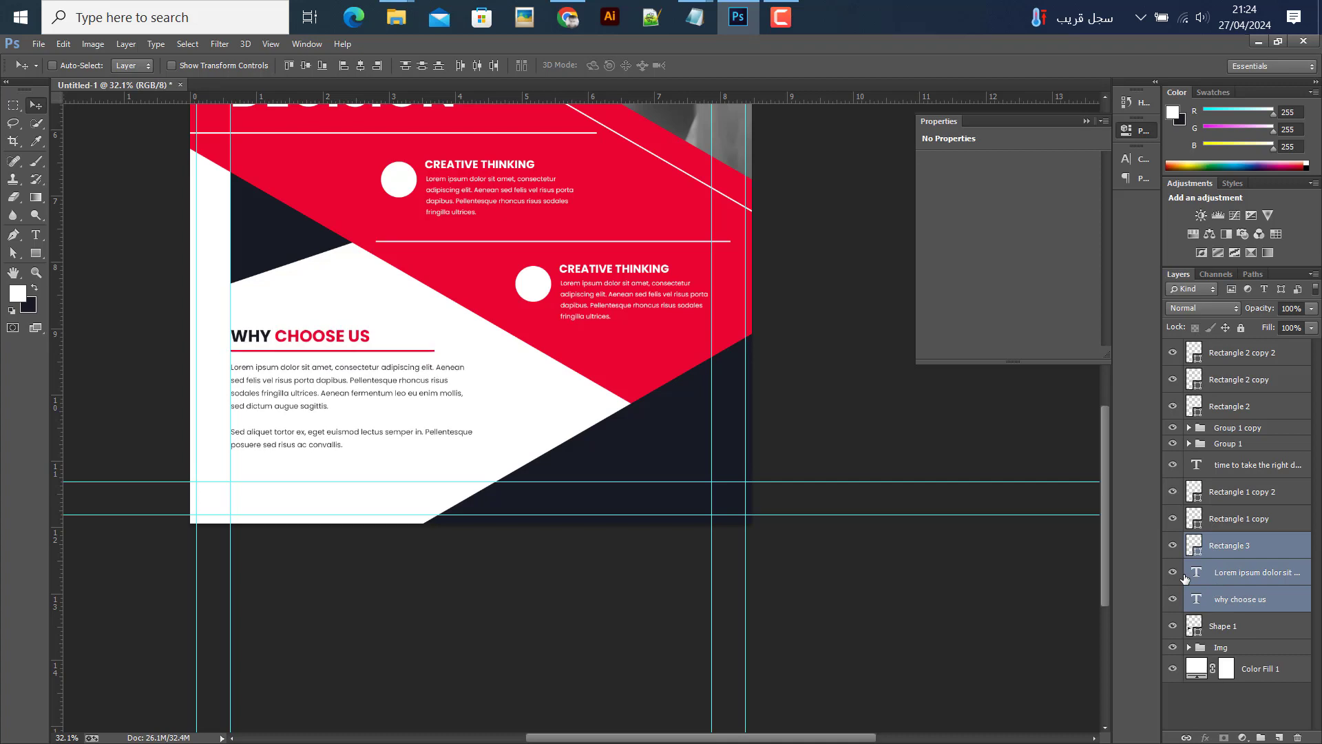
{"action": "key", "text": "shift+Down"}
- Hide the guides and bring up the Open file dialog
{"action": "key", "text": "ctrl+h"}
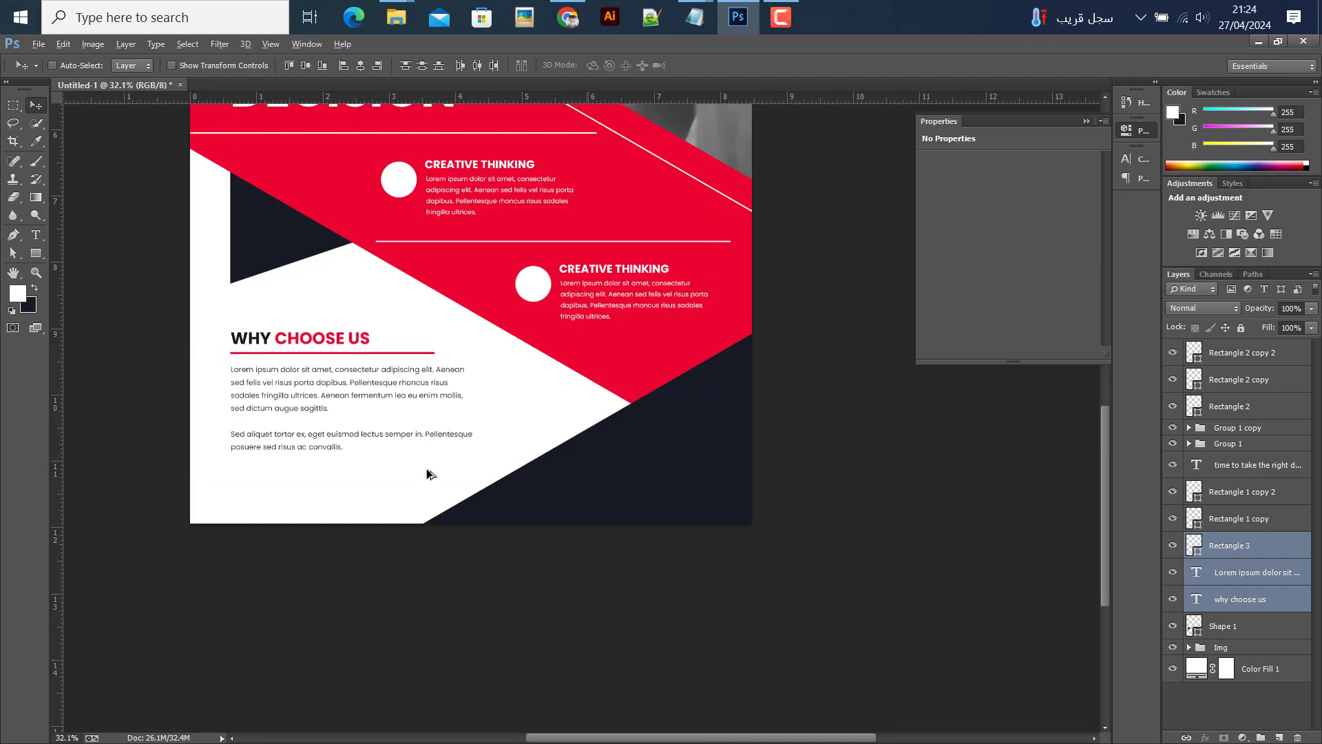
{"action": "scroll", "coordinate": [427, 474], "scroll_direction": "down", "scroll_amount": 3}
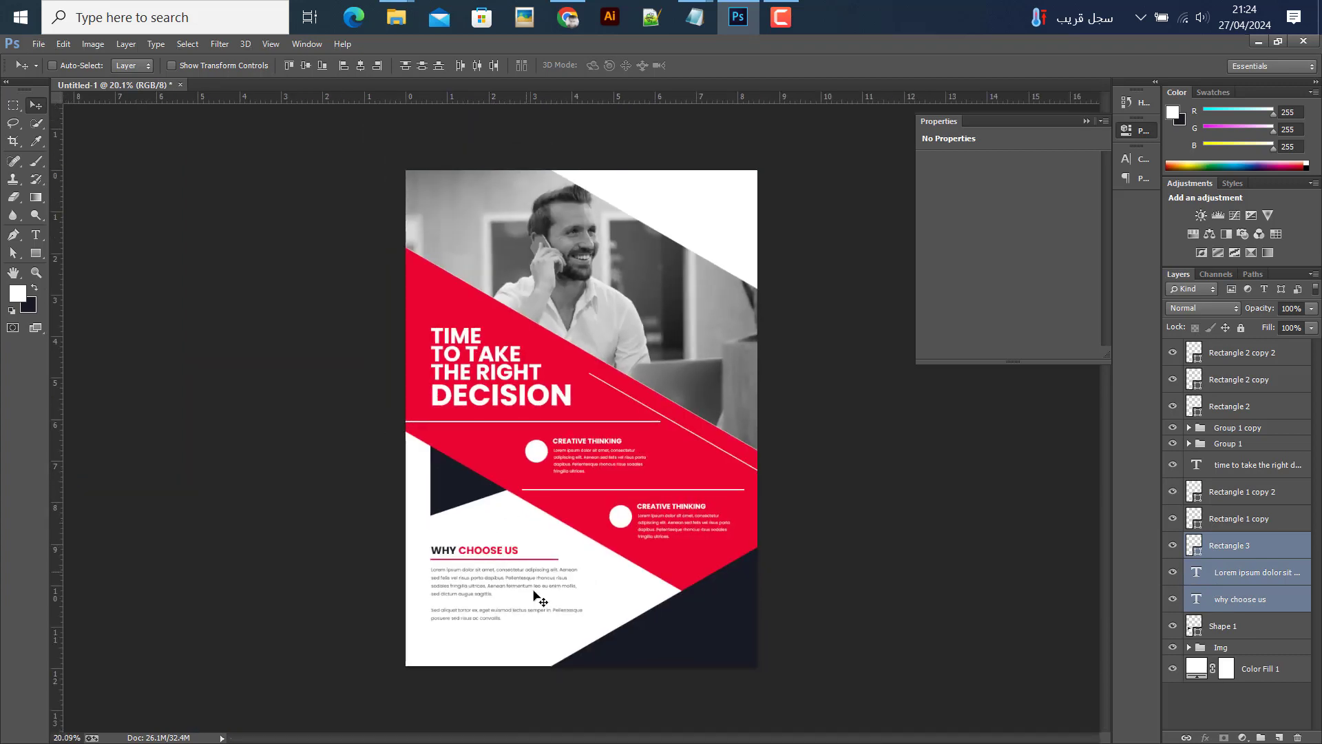
{"action": "scroll", "coordinate": [692, 664], "scroll_direction": "up", "scroll_amount": 2}
{"action": "scroll", "coordinate": [758, 667], "scroll_direction": "down", "scroll_amount": 1}
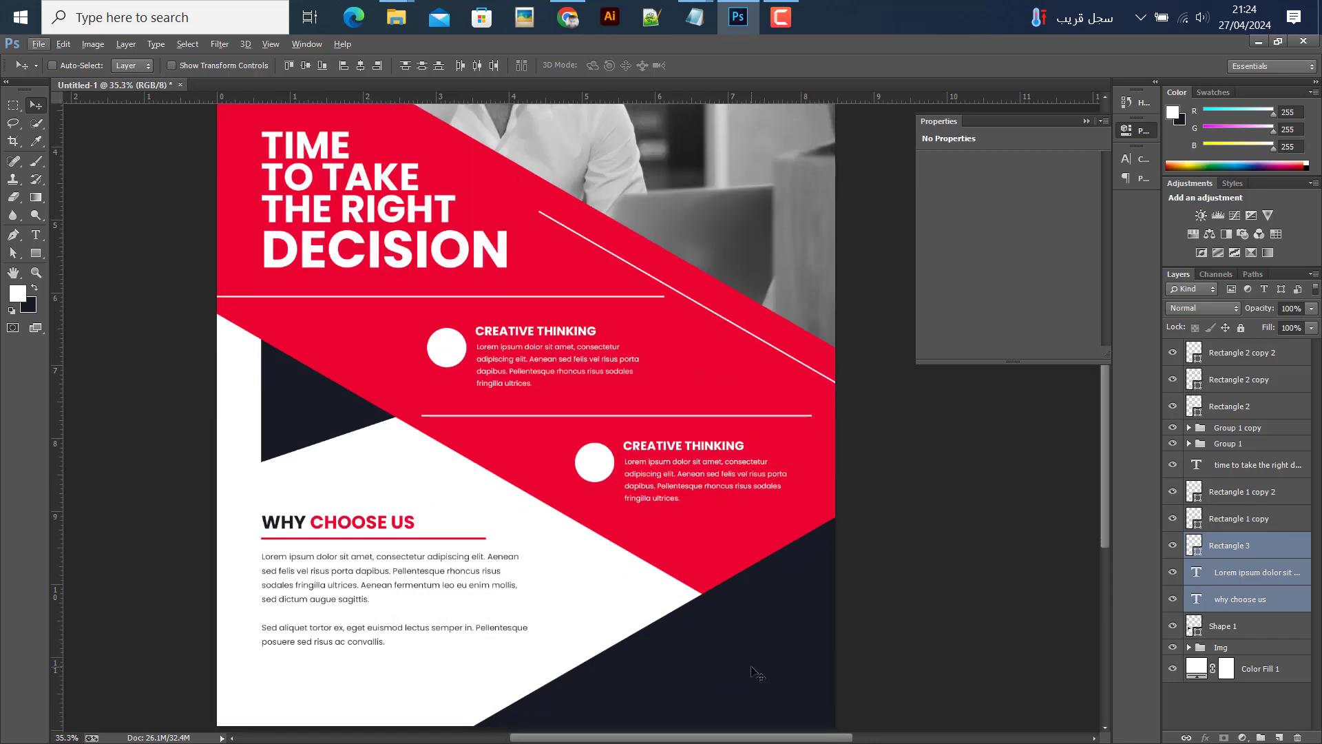
{"action": "scroll", "coordinate": [757, 666], "scroll_direction": "down", "scroll_amount": 1}
{"action": "scroll", "coordinate": [752, 617], "scroll_direction": "up", "scroll_amount": 2}
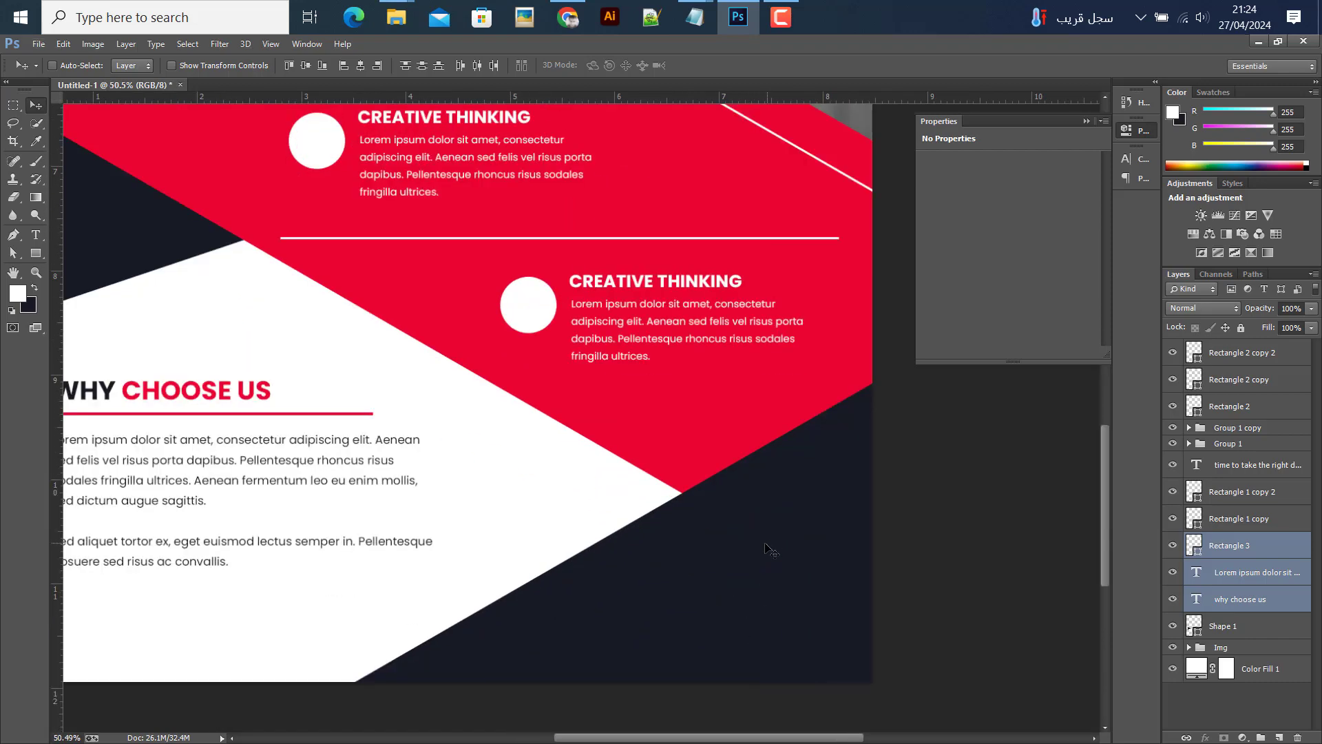
{"action": "scroll", "coordinate": [771, 560], "scroll_direction": "down", "scroll_amount": 1}
{"action": "scroll", "coordinate": [773, 562], "scroll_direction": "down", "scroll_amount": 1}
{"action": "scroll", "coordinate": [773, 562], "scroll_direction": "down", "scroll_amount": 1}
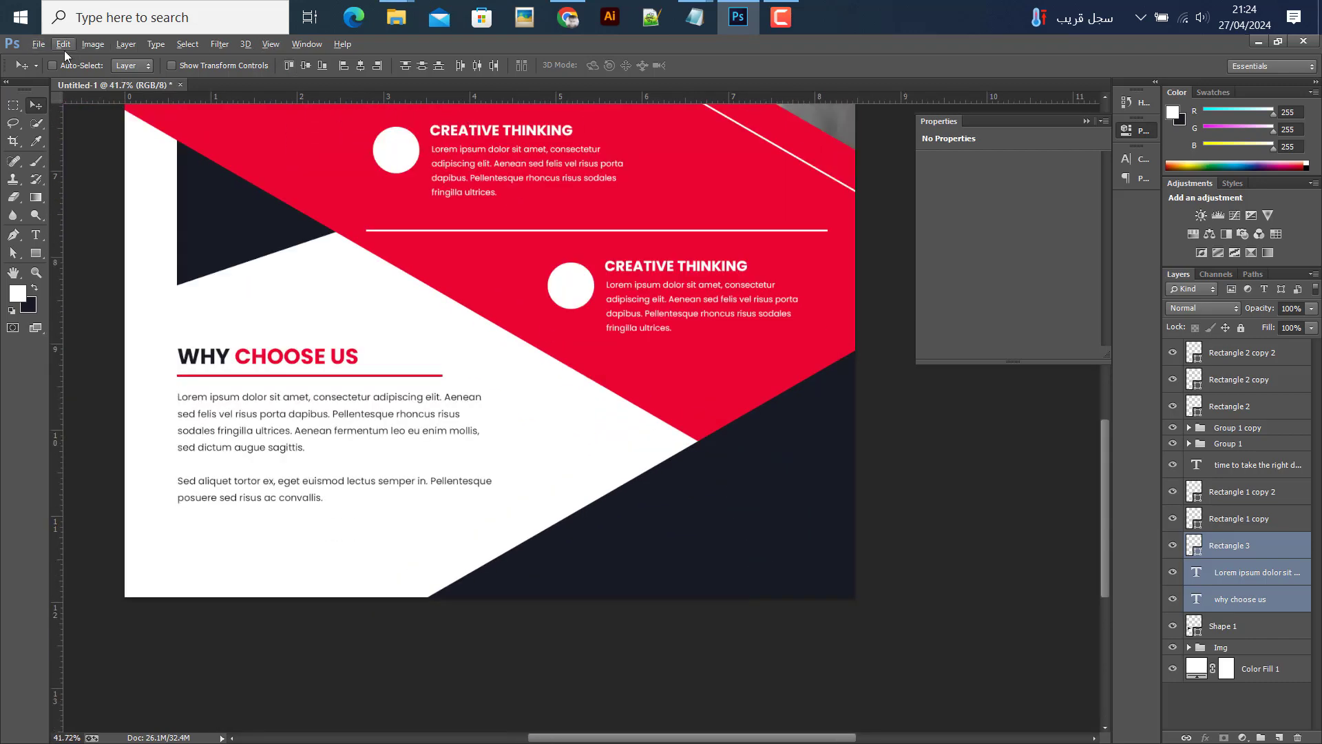
{"action": "left_click", "coordinate": [42, 46]}
{"action": "left_click", "coordinate": [69, 80]}
- Open element.psd and dismiss the missing-fonts warning
{"action": "left_click", "coordinate": [207, 174]}
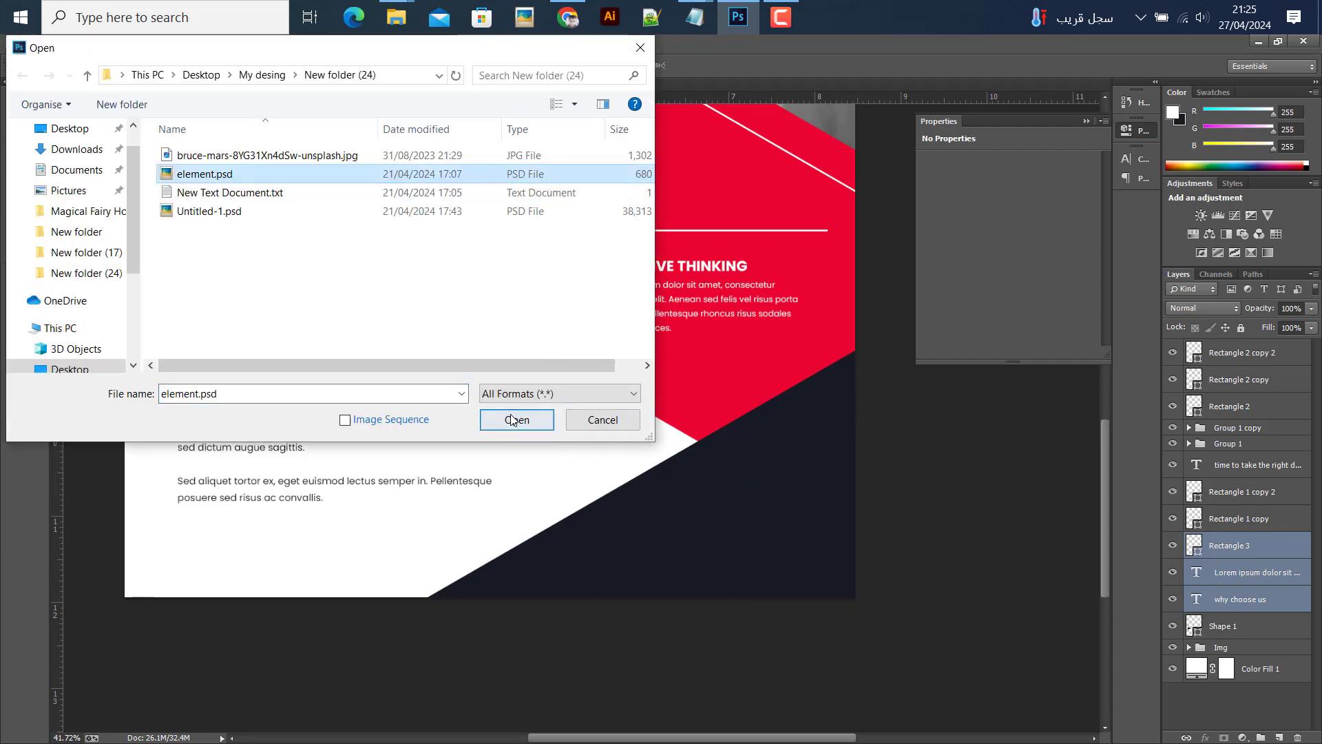
{"action": "key", "text": "Return"}
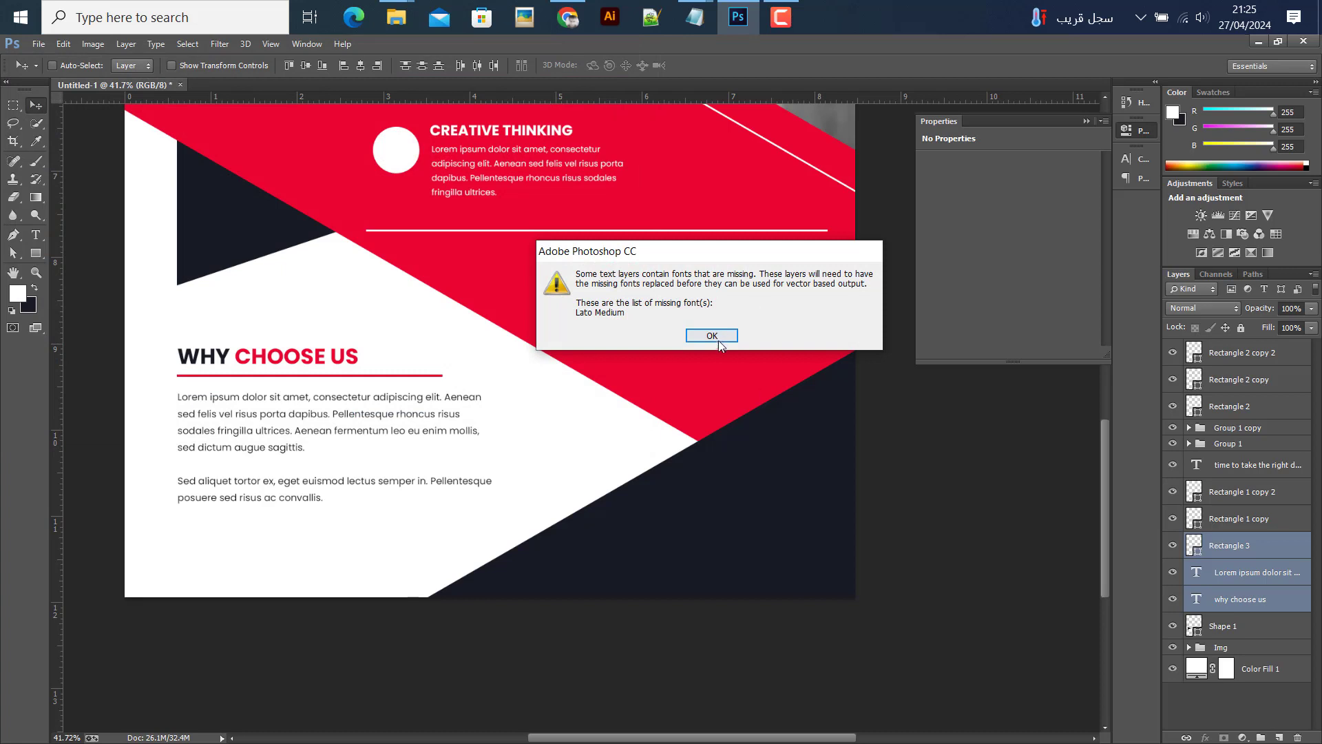
{"action": "left_click", "coordinate": [715, 337]}
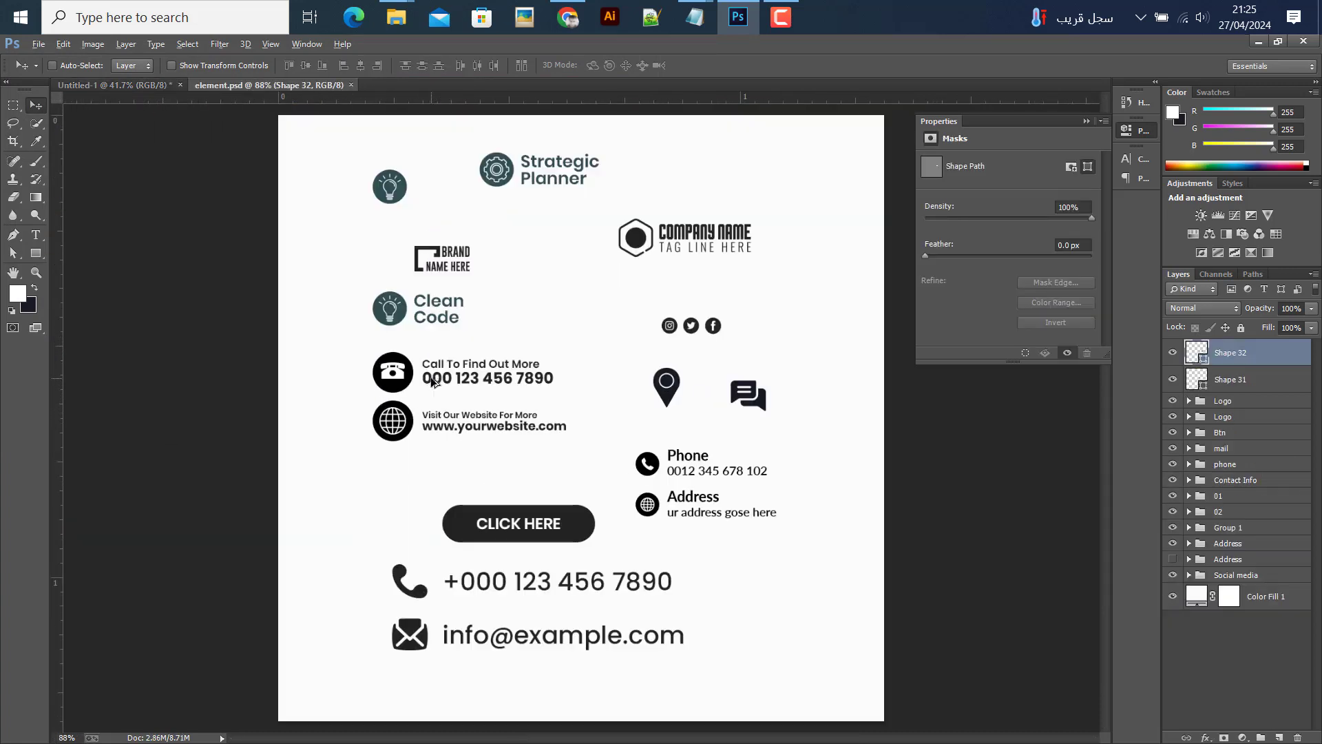
{"action": "key", "text": "alt"}
- Drag element.psd's Contact Info group into the flyer and bring it to the top
{"action": "left_click", "coordinate": [694, 472], "text": "ctrl"}
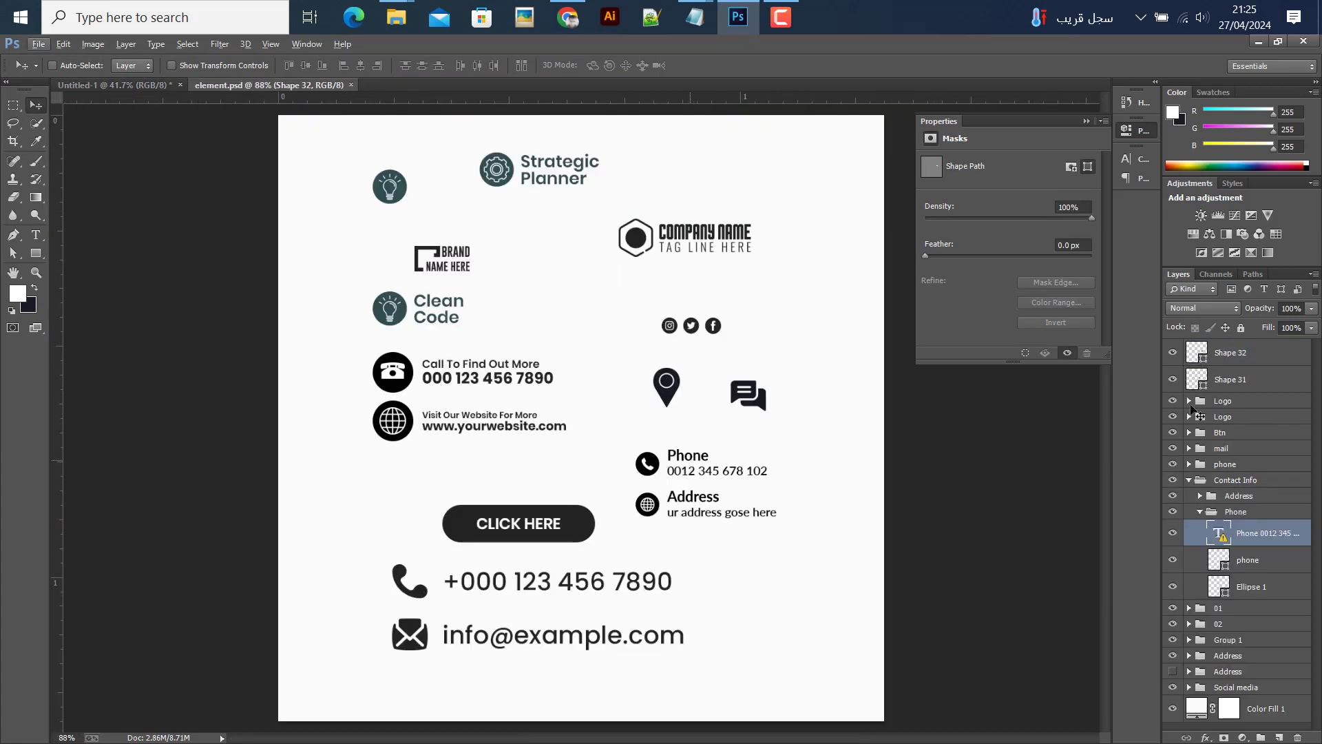
{"action": "left_click", "coordinate": [1201, 513]}
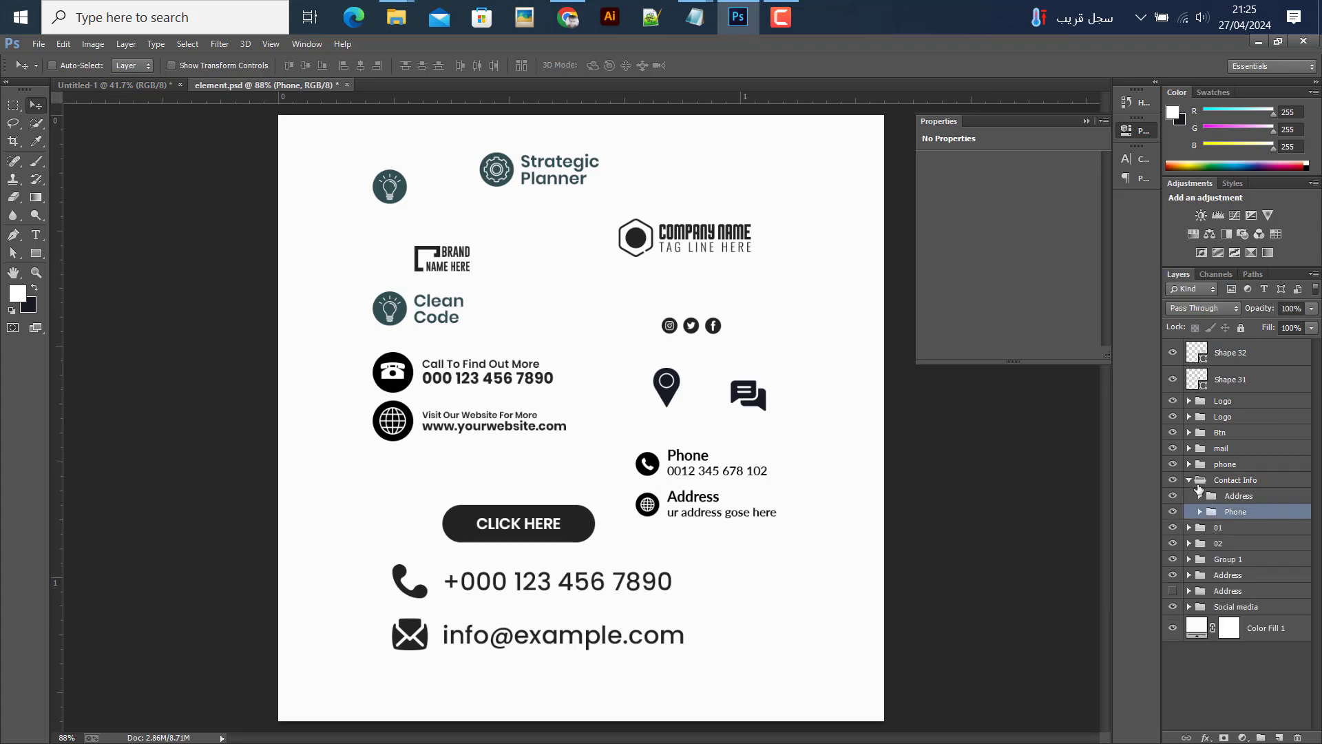
{"action": "left_click", "coordinate": [1189, 480]}
{"action": "mouse_move", "coordinate": [605, 449]}
{"action": "left_mouse_down"}
{"action": "mouse_move", "coordinate": [574, 409]}
{"action": "mouse_move", "coordinate": [705, 515]}
{"action": "mouse_move", "coordinate": [442, 573]}
{"action": "mouse_move", "coordinate": [447, 527]}
{"action": "left_mouse_up"}
{"action": "key", "text": "ctrl+shift+bracketright"}
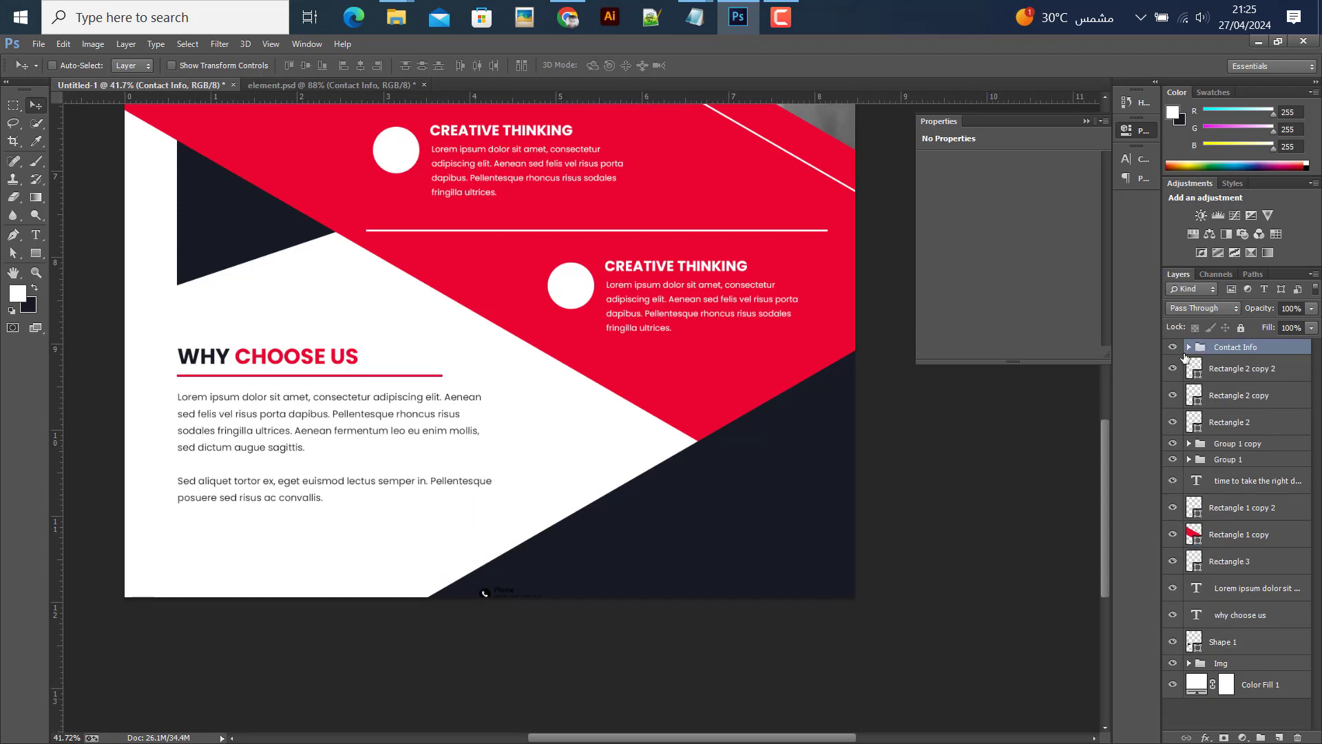
- Turn the phone icon's circle red #e90631
{"action": "left_click", "coordinate": [1188, 348]}
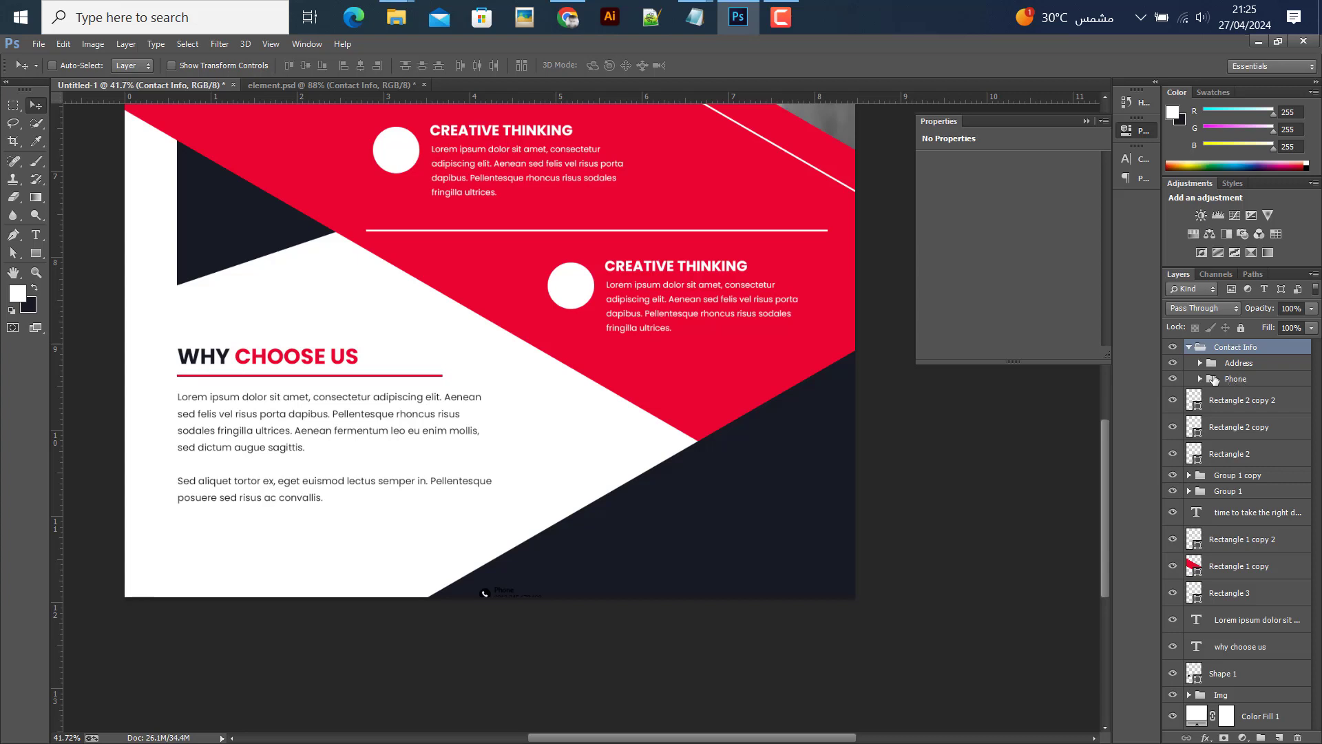
{"action": "left_click", "coordinate": [1200, 380]}
{"action": "left_click", "coordinate": [1266, 410]}
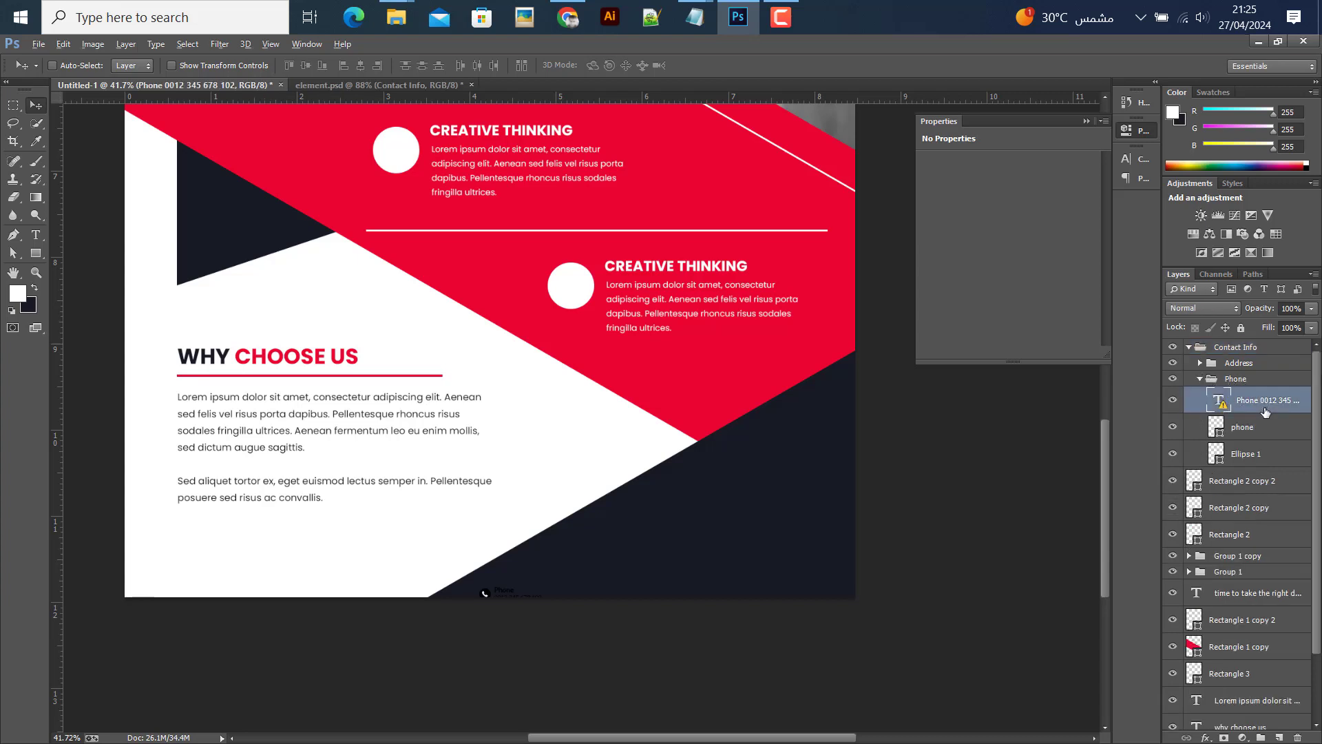
{"action": "left_click", "coordinate": [1240, 463]}
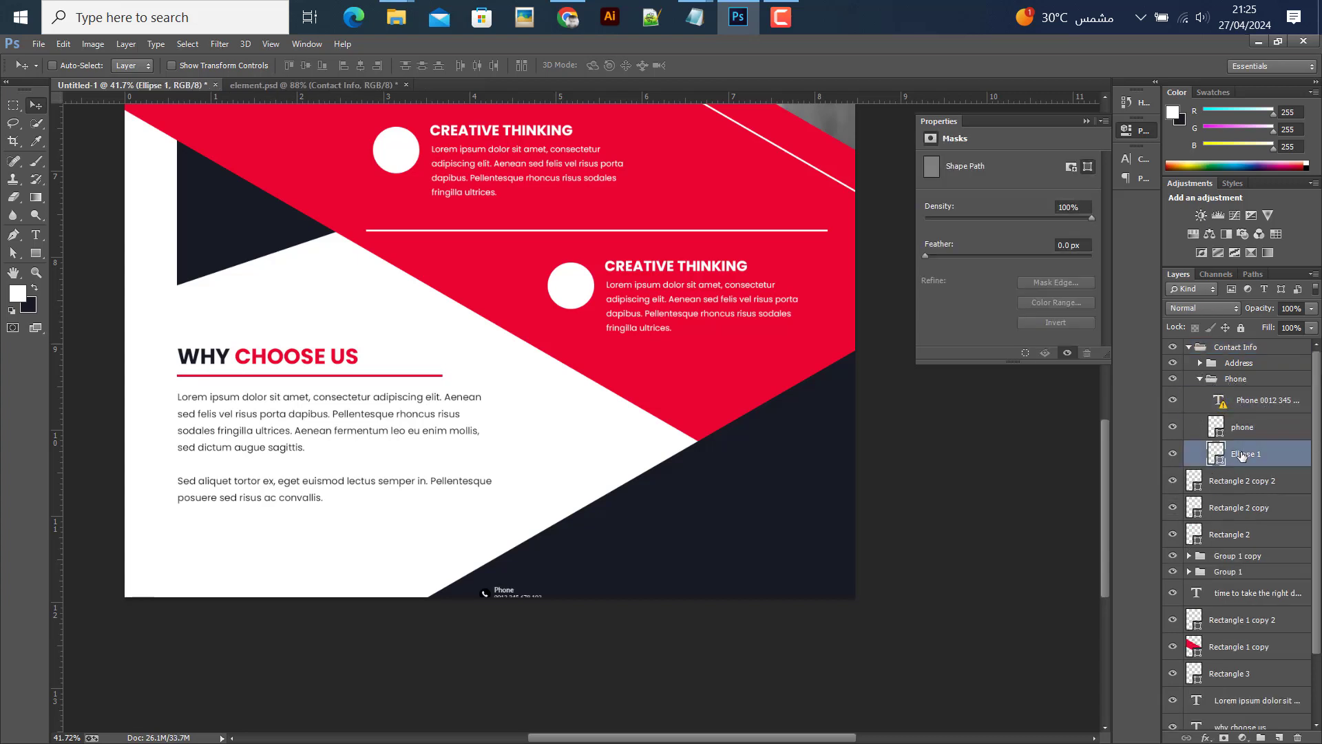
{"action": "double_click", "coordinate": [1215, 460]}
{"action": "left_click", "coordinate": [673, 376]}
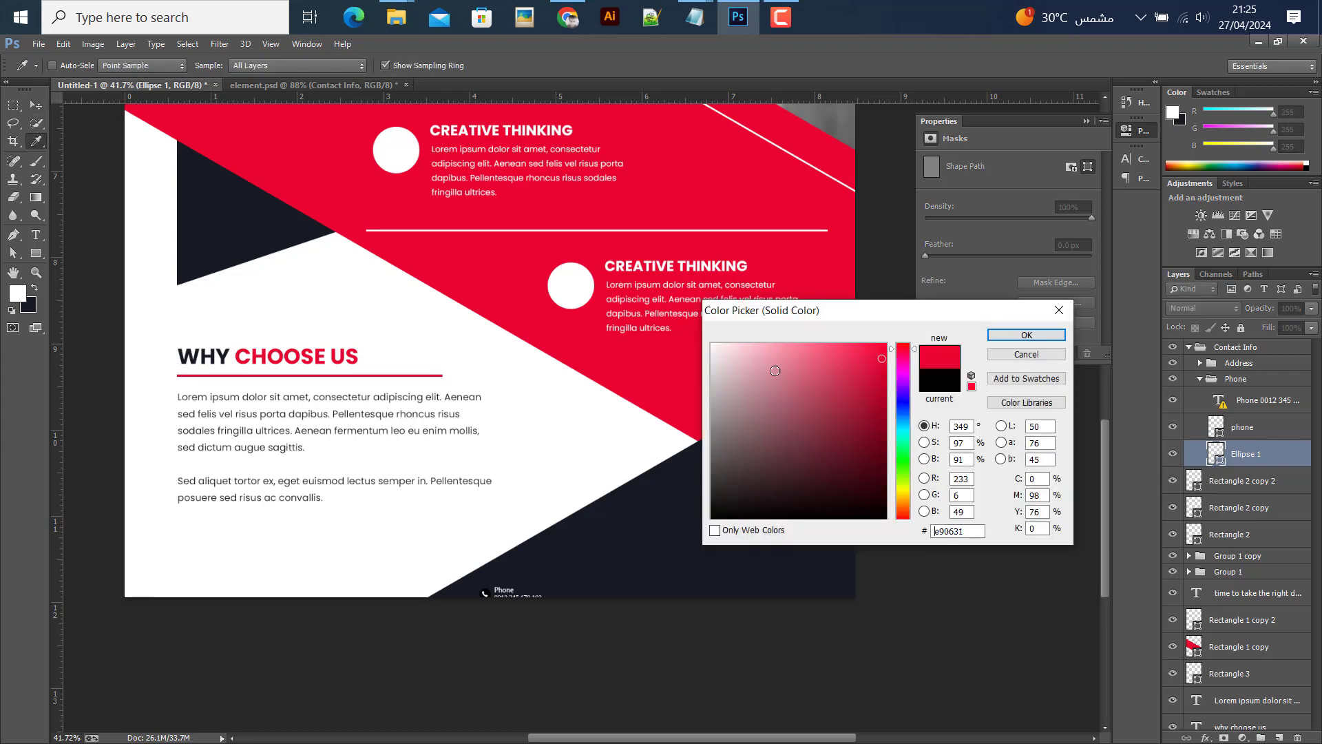
{"action": "left_click", "coordinate": [1026, 335]}
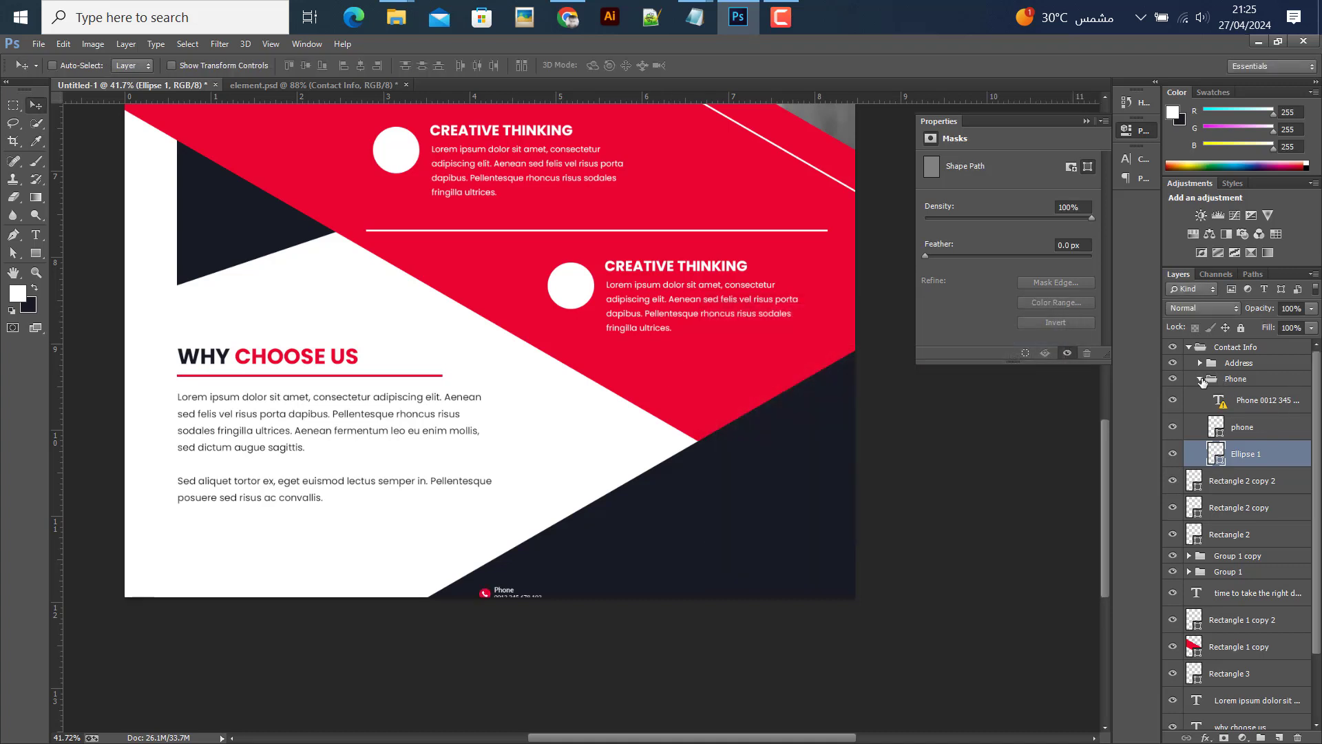
- Turn the address icon's circle red #e90631
{"action": "left_click", "coordinate": [1200, 379]}
{"action": "left_click", "coordinate": [1234, 444]}
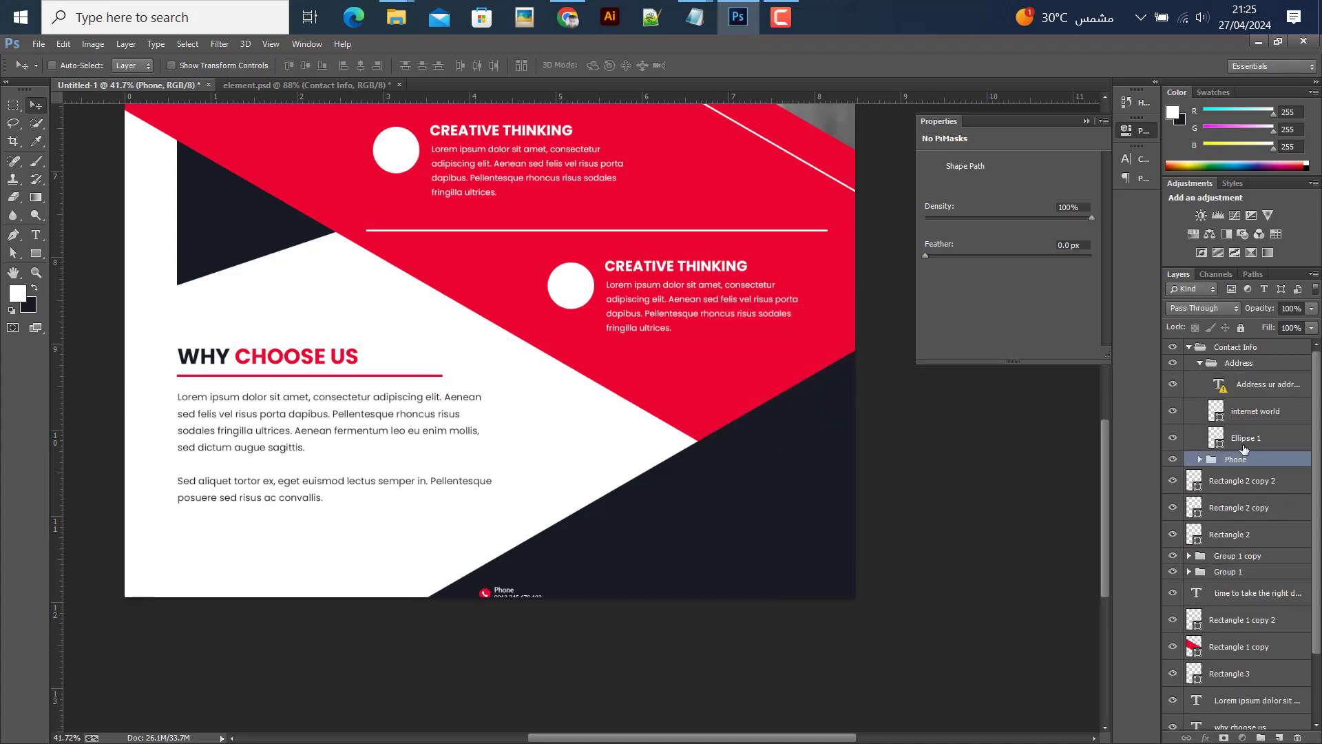
{"action": "double_click", "coordinate": [1215, 438]}
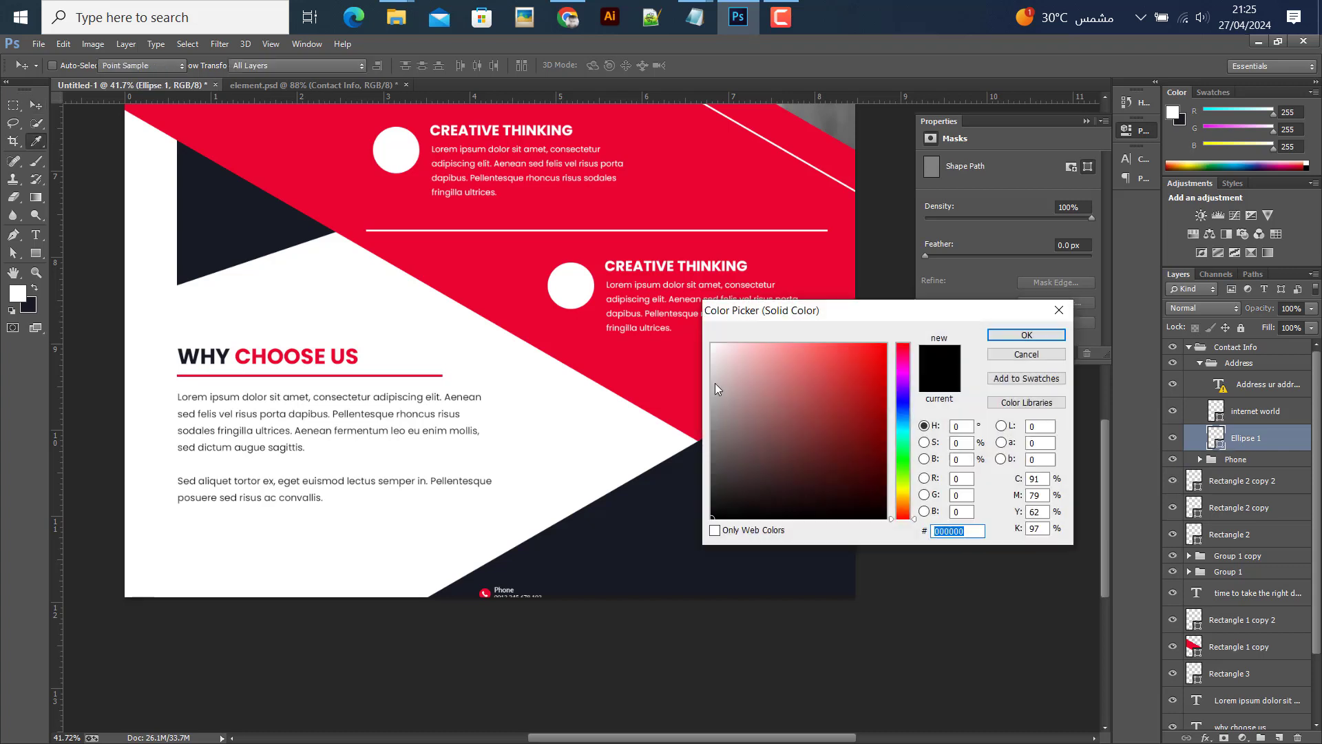
{"action": "left_click", "coordinate": [715, 383]}
{"action": "left_click", "coordinate": [1026, 335]}
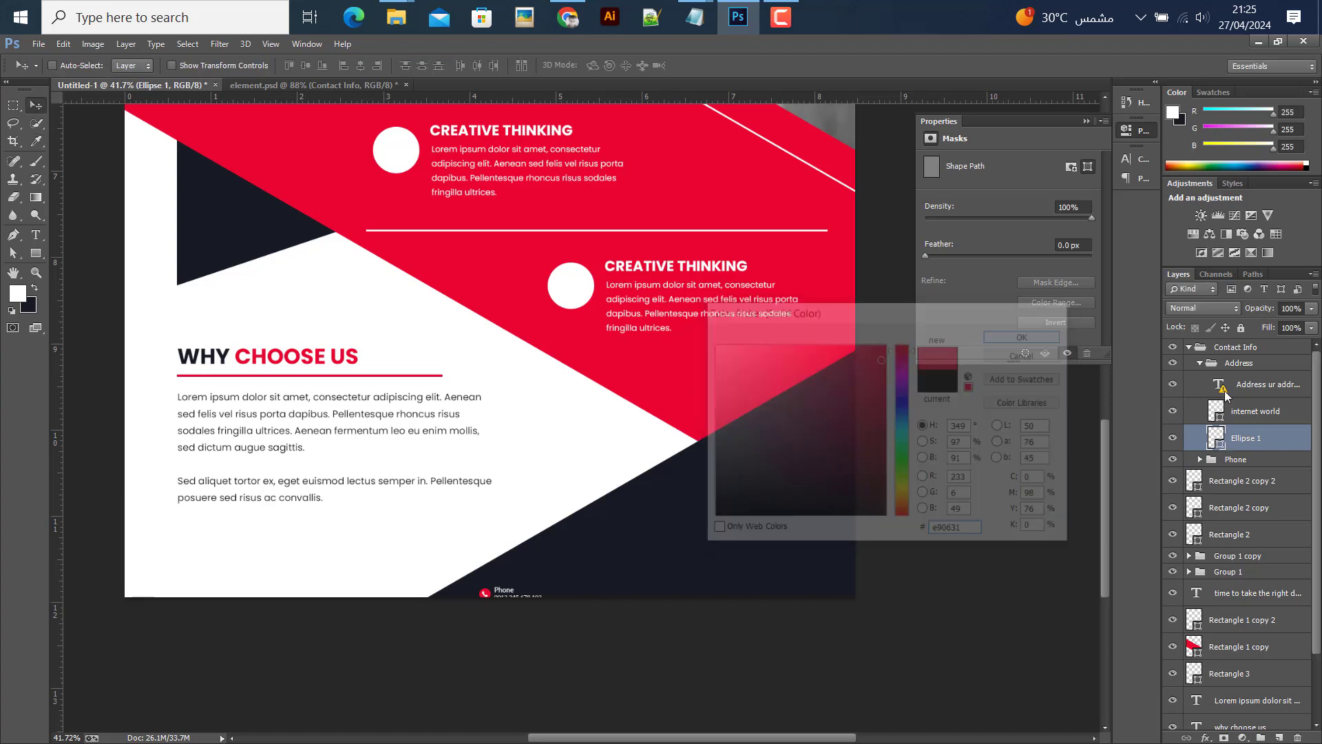
- Move the Contact Info group into the navy lower-right corner
{"action": "left_click", "coordinate": [1246, 390]}
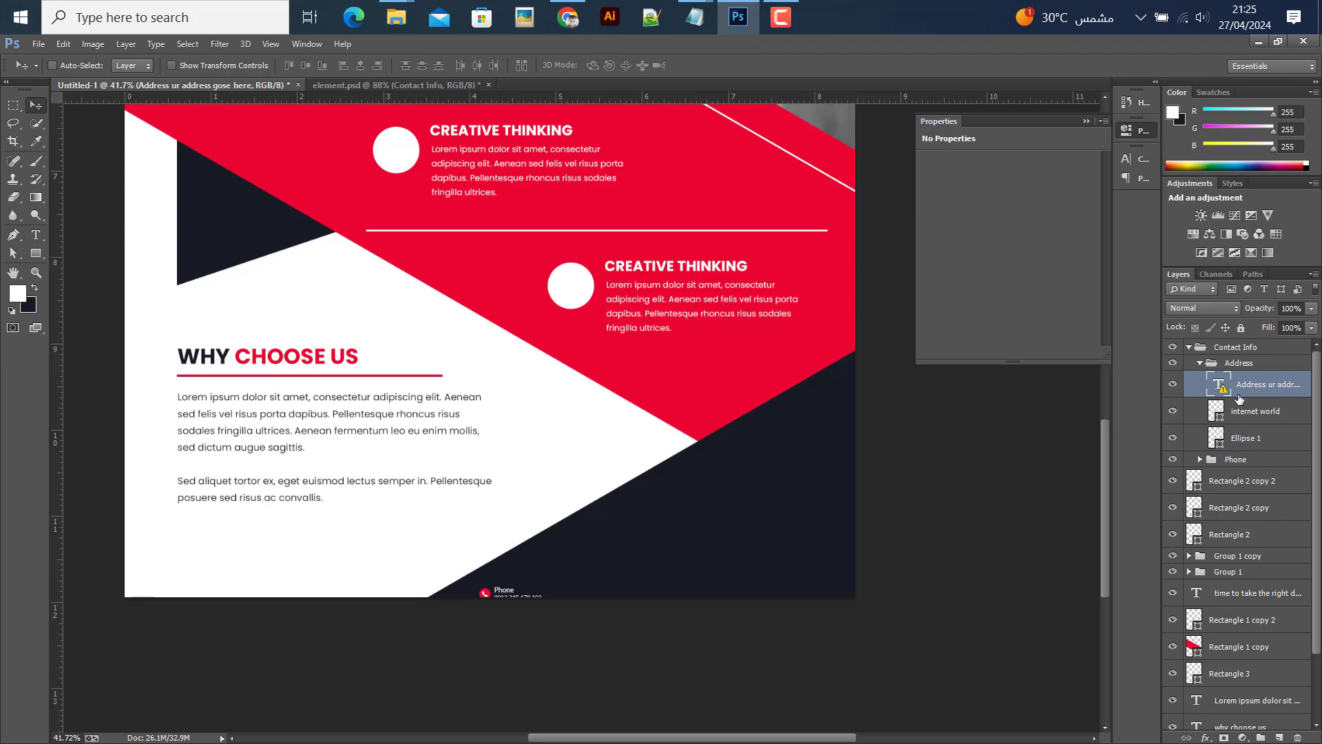
{"action": "left_click", "coordinate": [1202, 363]}
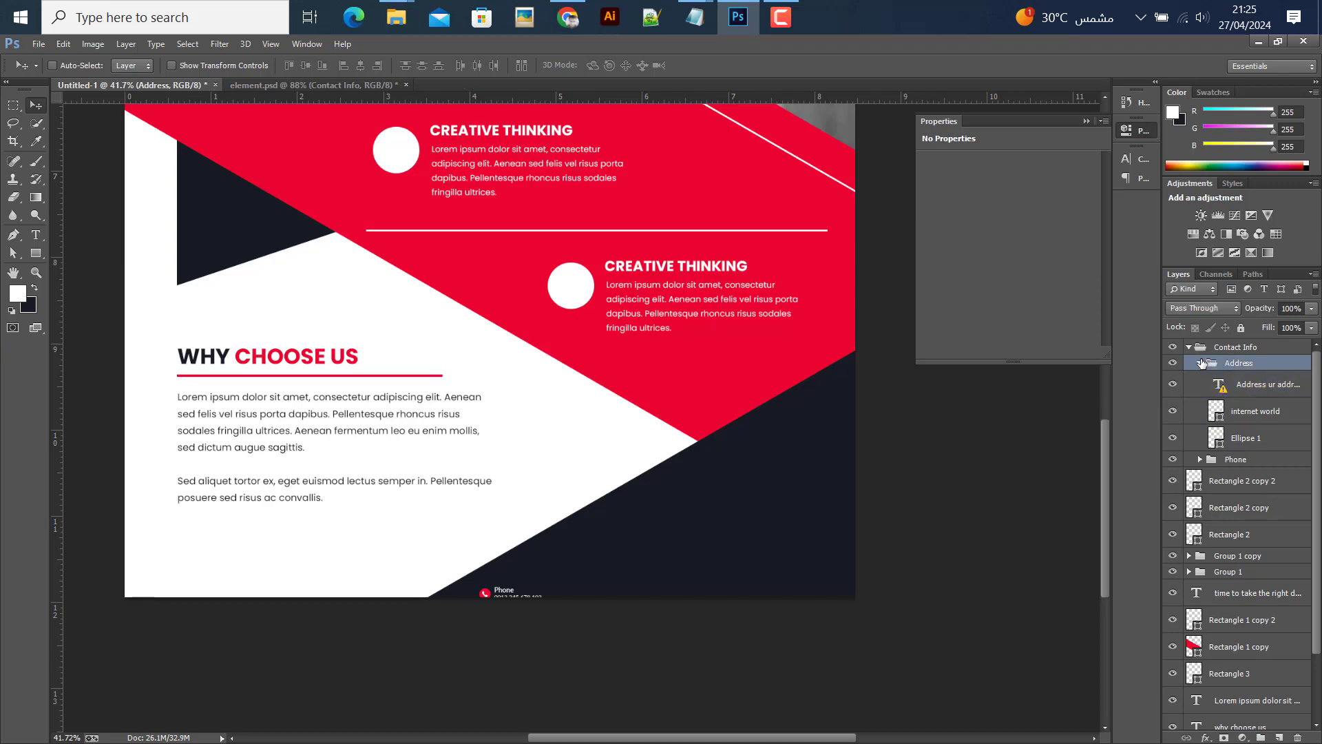
{"action": "left_click", "coordinate": [1189, 347]}
{"action": "left_click_drag", "start_coordinate": [747, 579], "coordinate": [825, 528]}
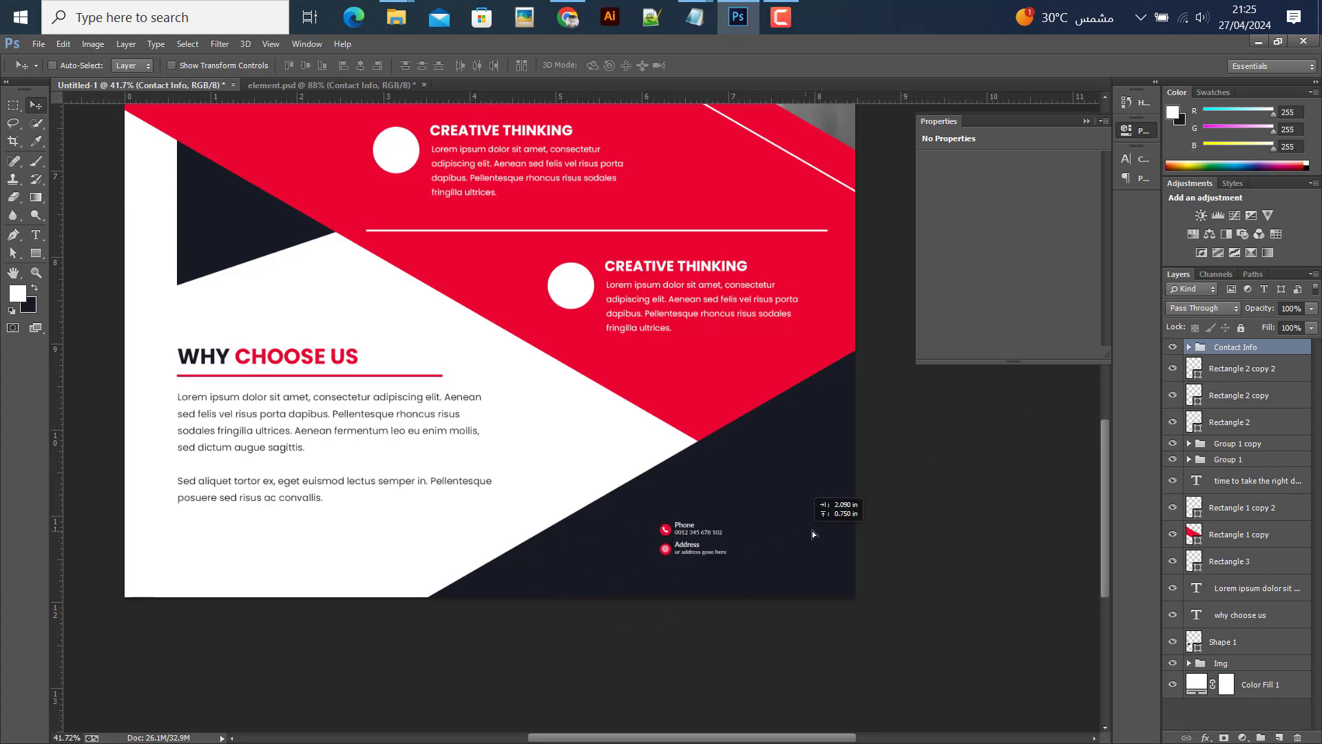
- Right-align the Phone text and move it to the left of its red icon
{"action": "scroll", "coordinate": [732, 542], "scroll_direction": "up", "scroll_amount": 3}
{"action": "scroll", "coordinate": [764, 531], "scroll_direction": "up", "scroll_amount": 3}
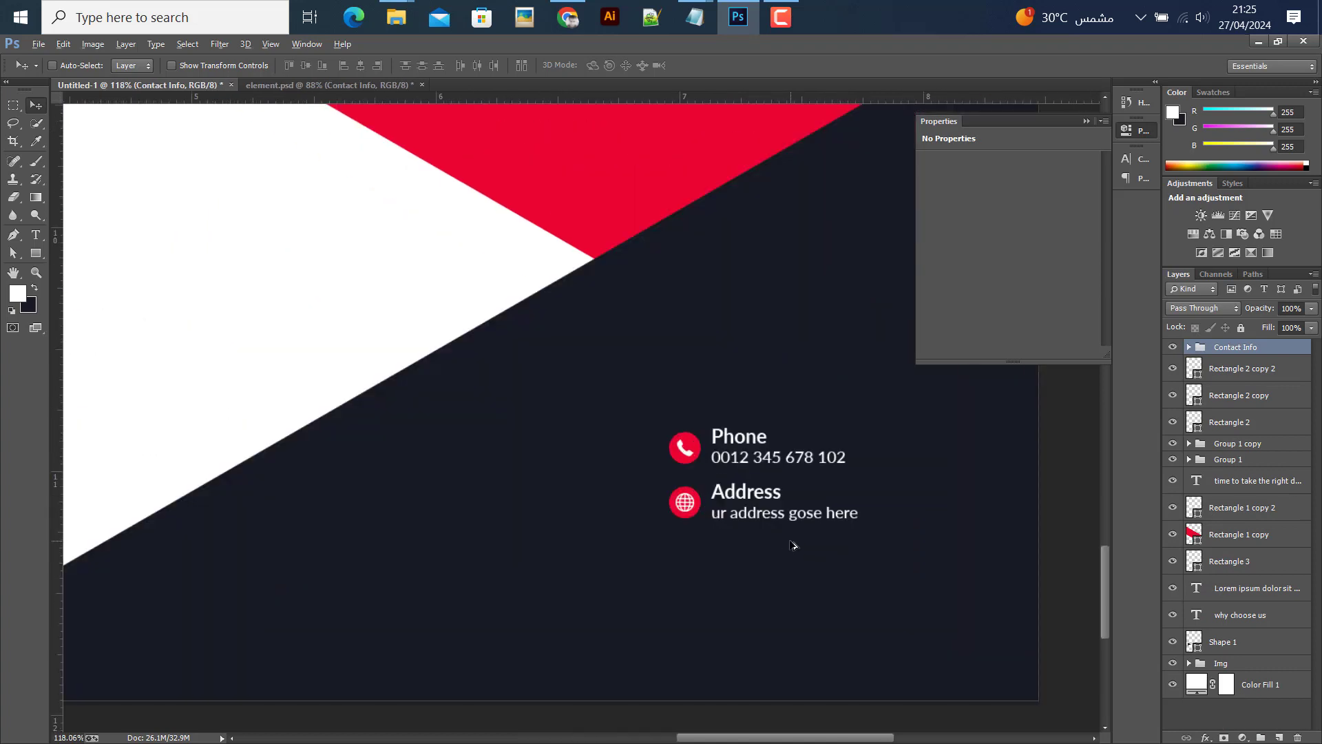
{"action": "scroll", "coordinate": [790, 543], "scroll_direction": "up", "scroll_amount": 2}
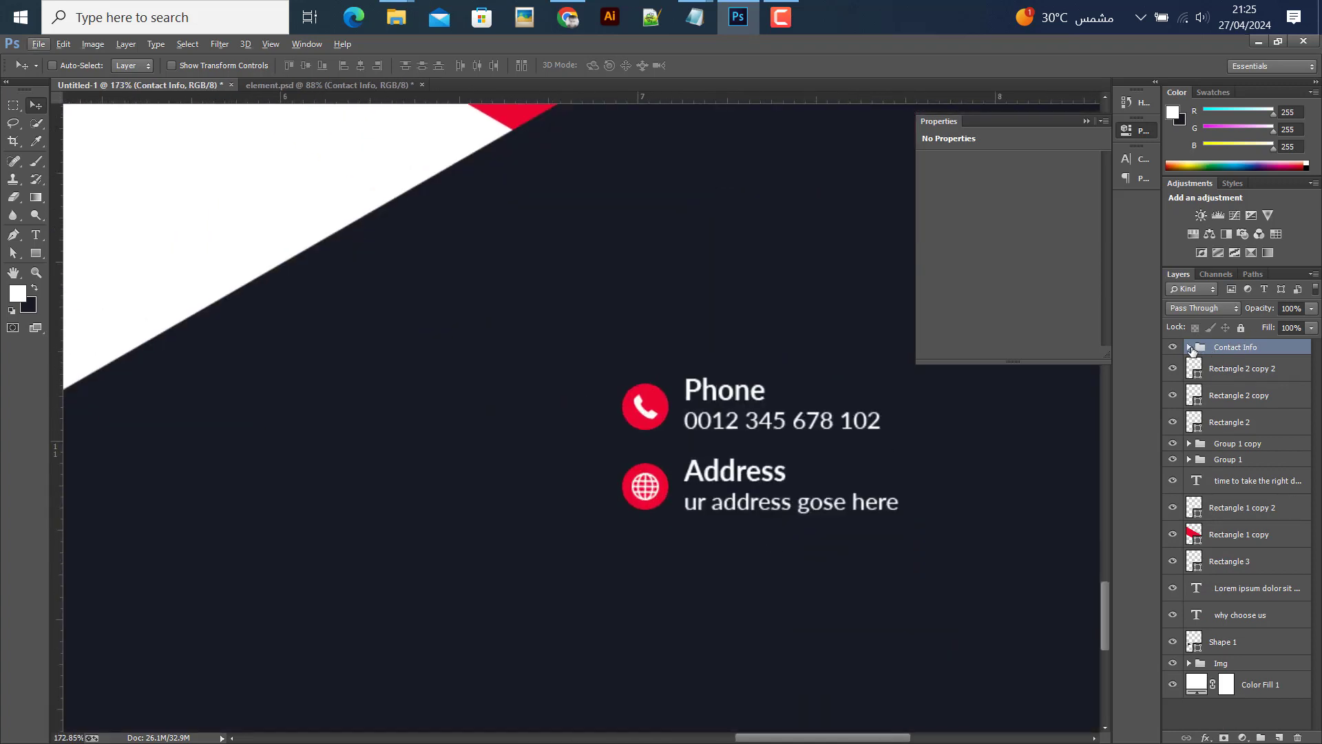
{"action": "left_click", "coordinate": [750, 403], "text": "ctrl"}
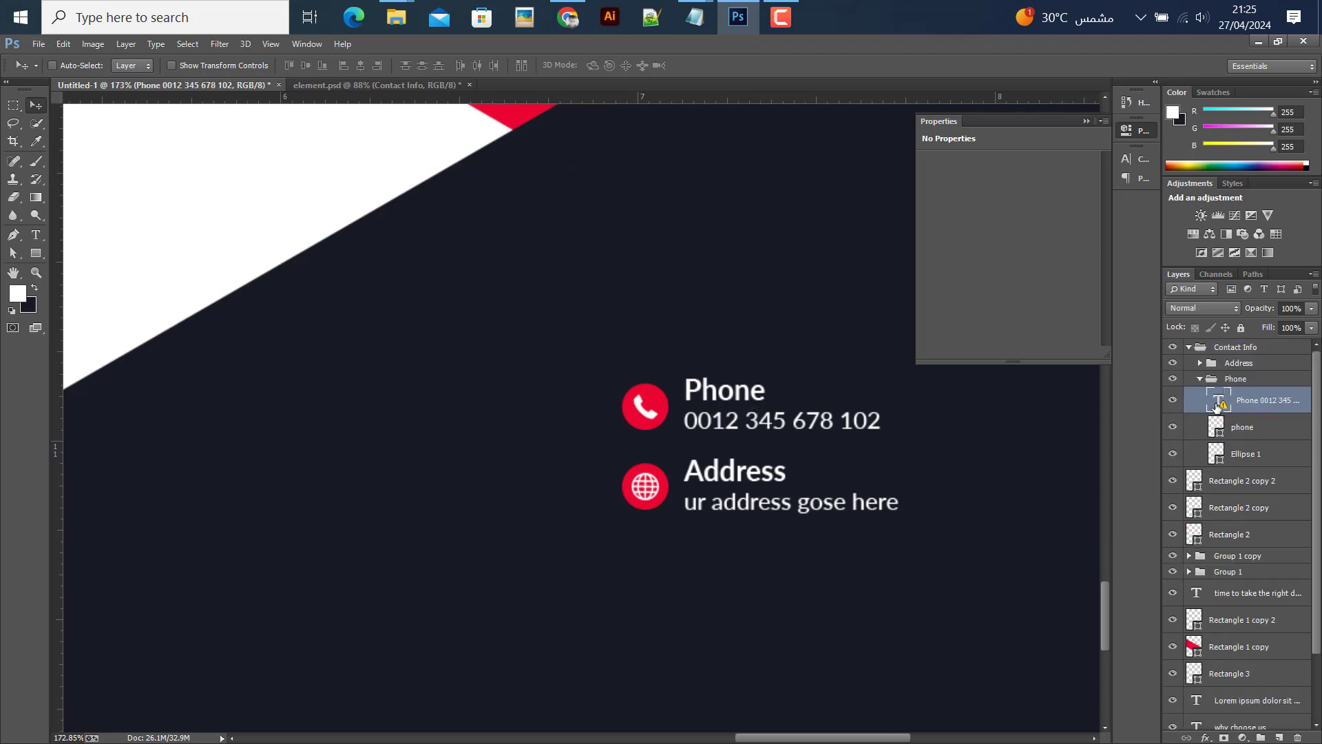
{"action": "left_click", "coordinate": [667, 338]}
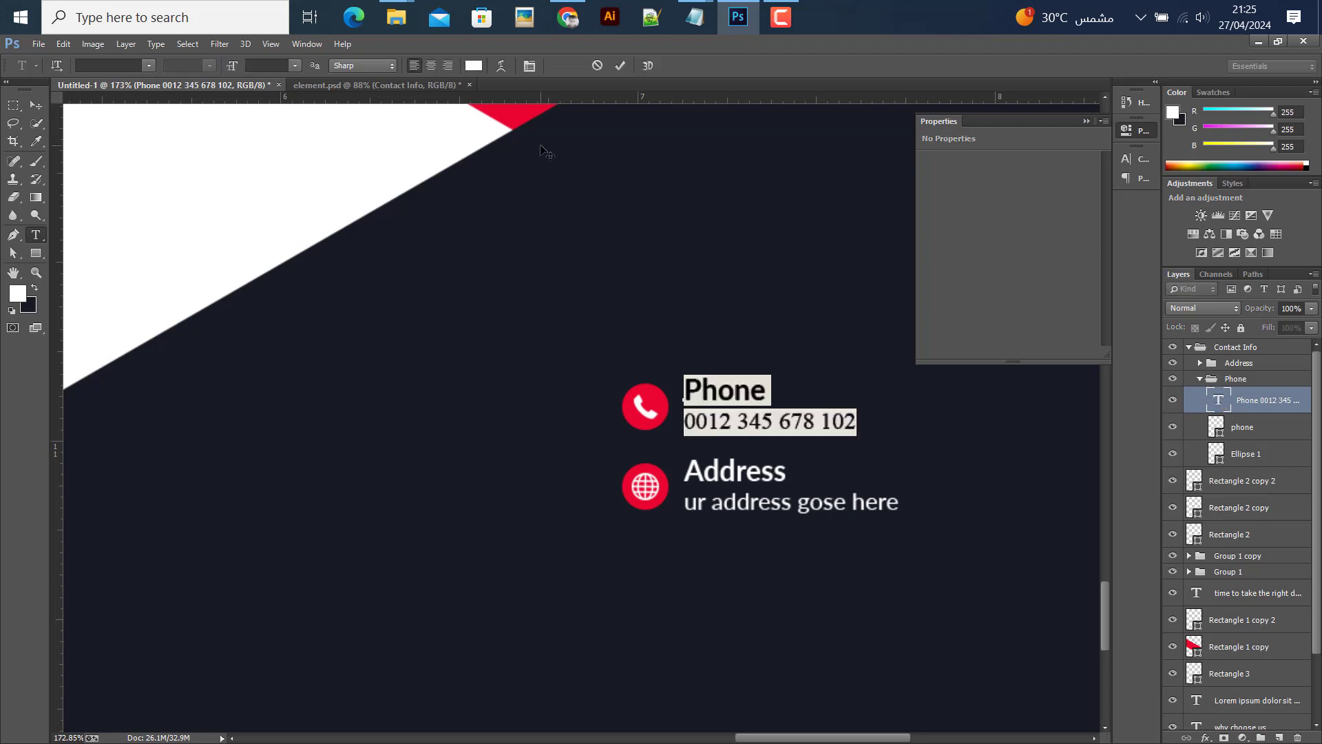
{"action": "left_click", "coordinate": [447, 64]}
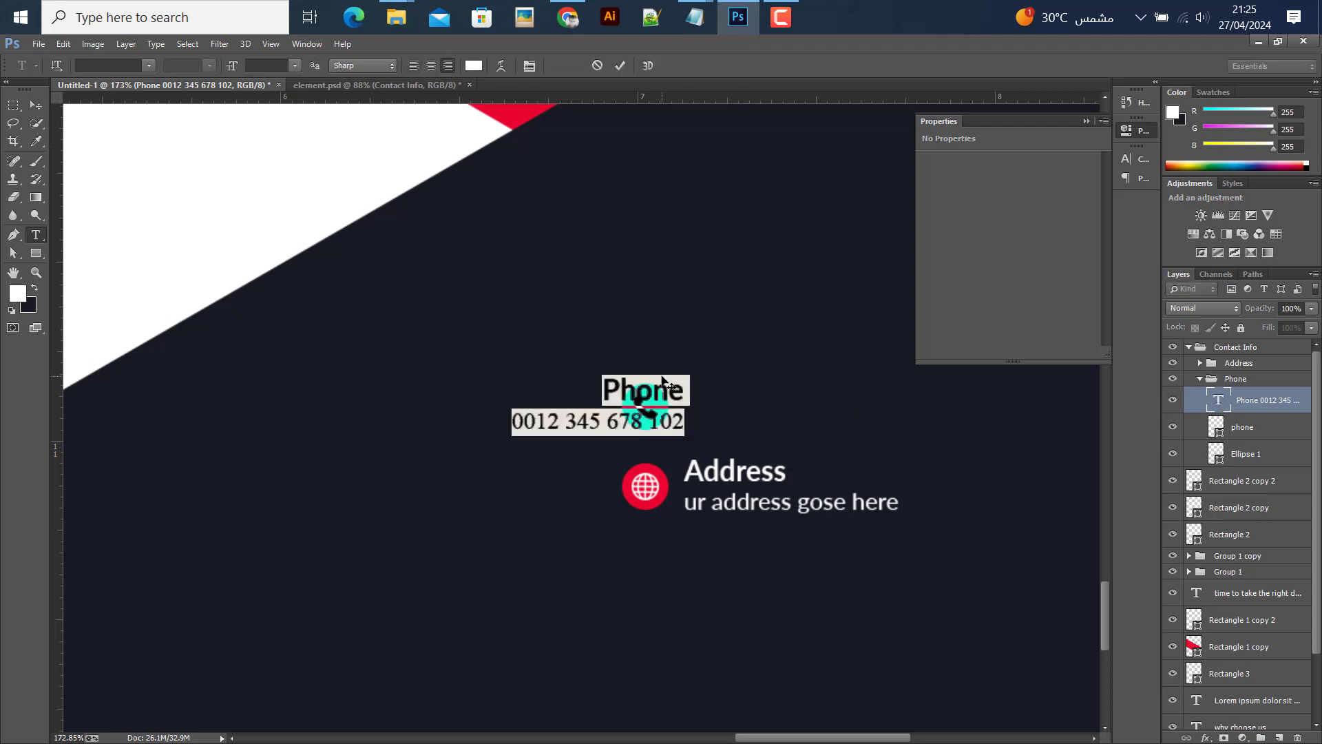
{"action": "left_click", "coordinate": [35, 105]}
{"action": "left_click_drag", "start_coordinate": [699, 418], "coordinate": [617, 419]}
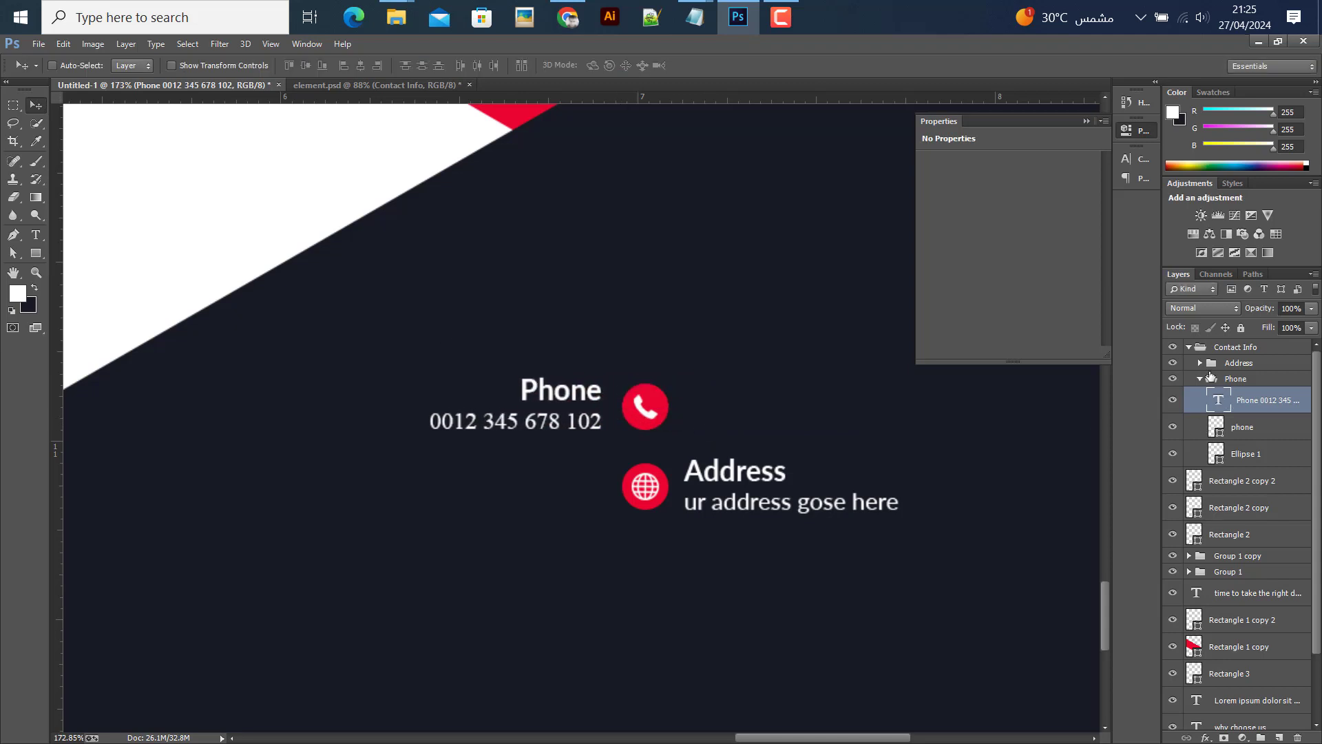
- Right-align the Address text and place it left of its globe icon, under Phone
{"action": "left_click", "coordinate": [1200, 379]}
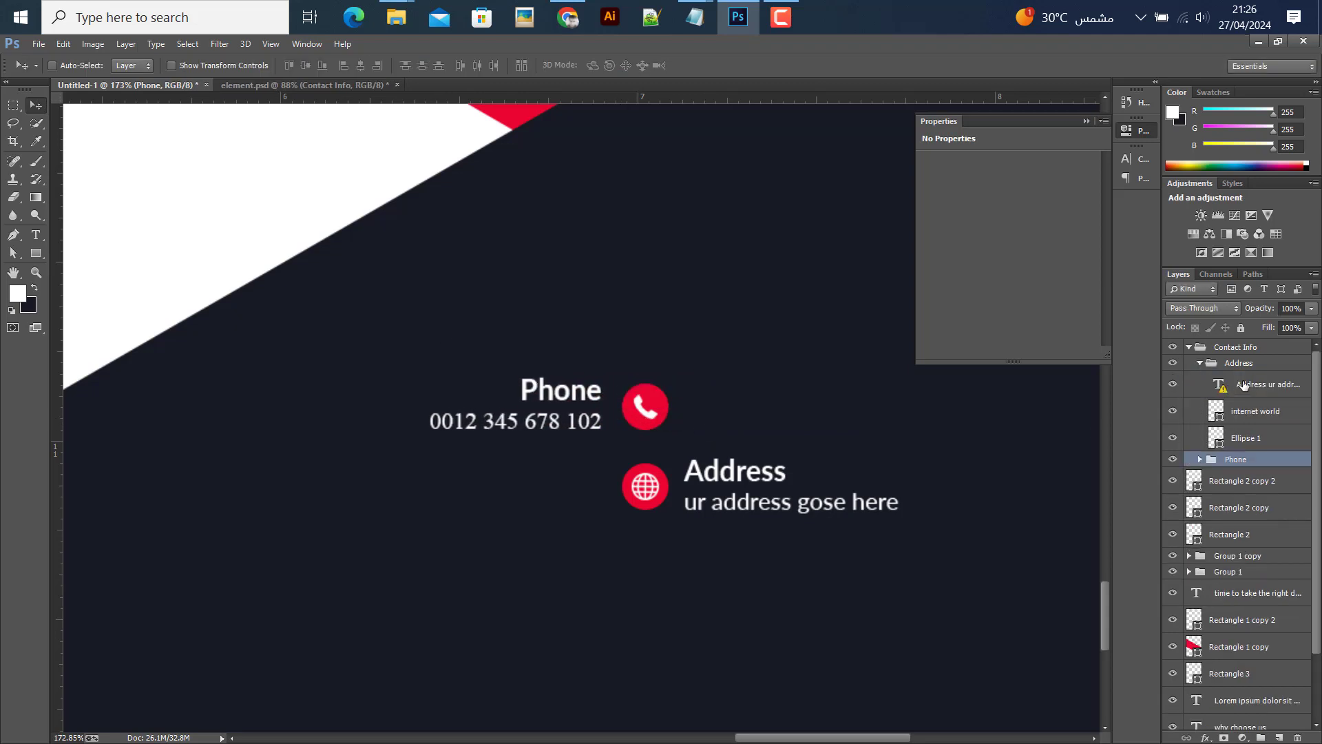
{"action": "left_click", "coordinate": [1223, 384]}
{"action": "double_click", "coordinate": [1222, 386]}
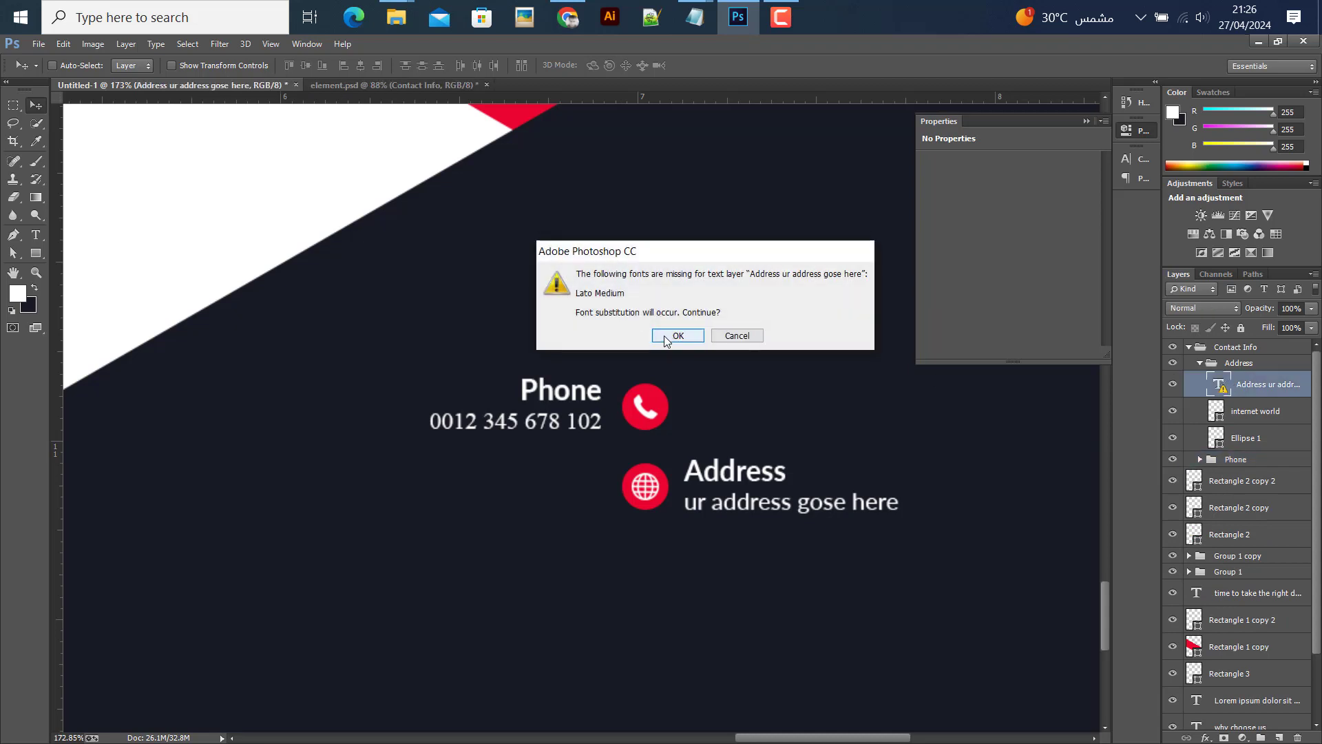
{"action": "left_click", "coordinate": [678, 337]}
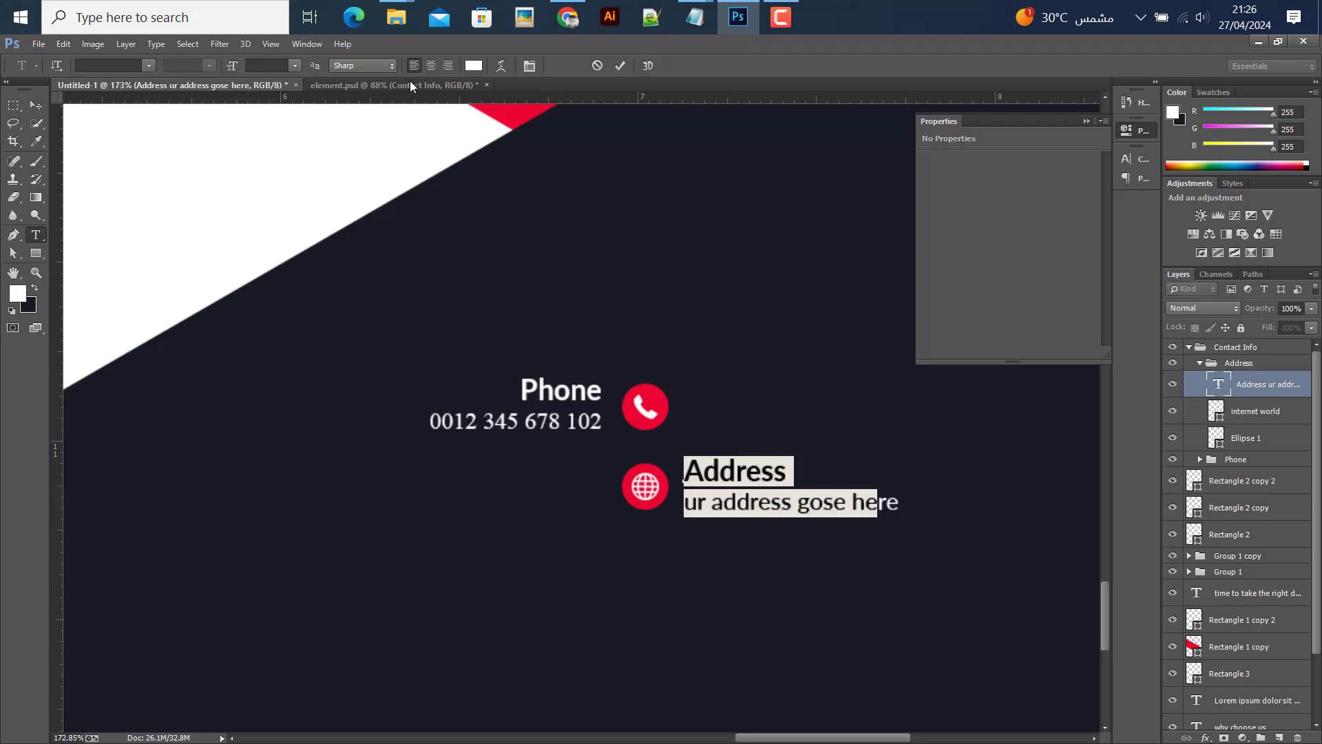
{"action": "left_click", "coordinate": [36, 105]}
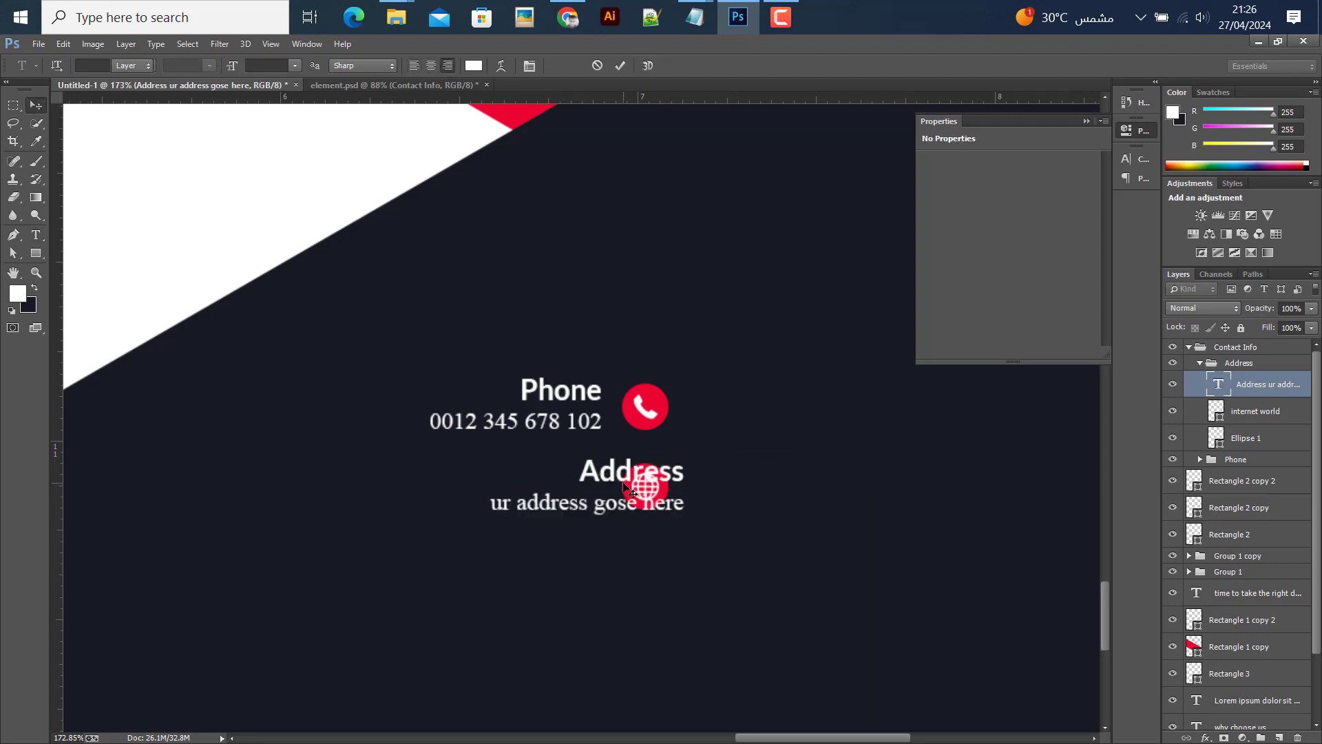
{"action": "left_click_drag", "start_coordinate": [625, 481], "coordinate": [544, 481]}
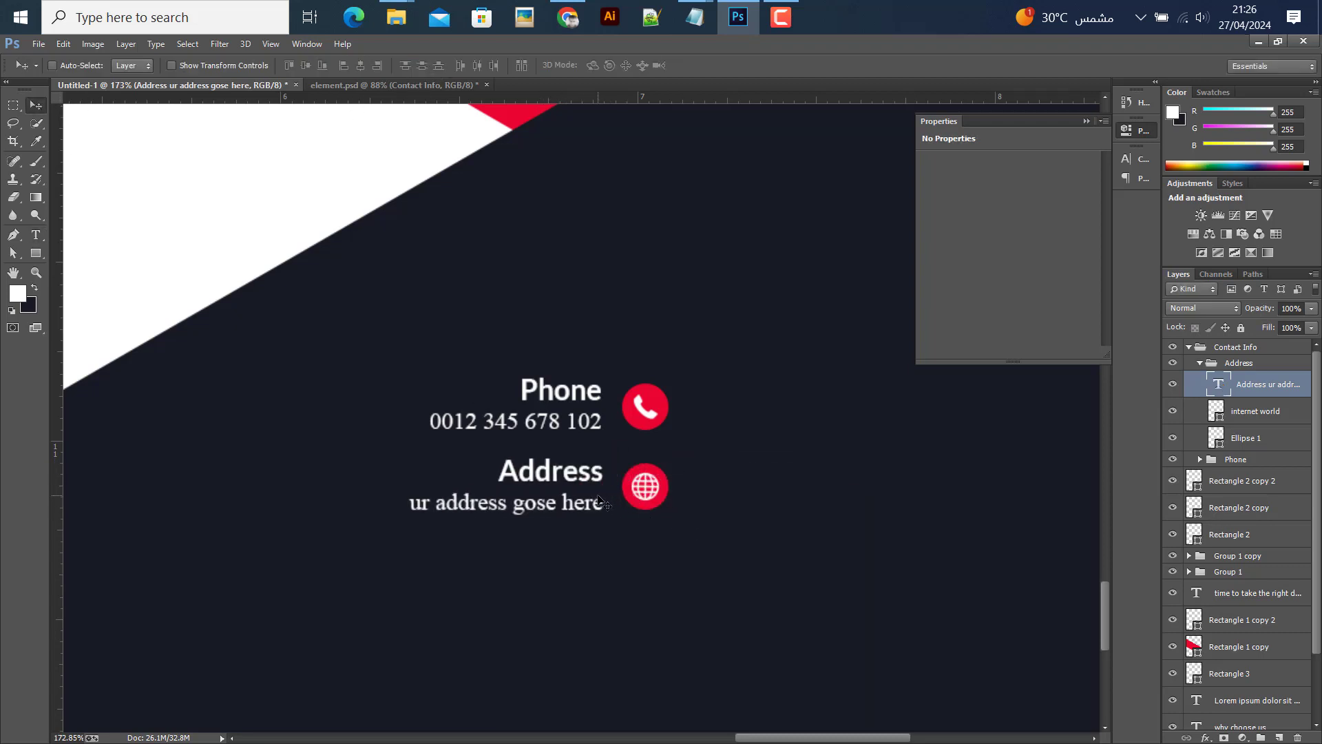
{"action": "key", "text": "Left"}
{"action": "key", "text": "Left"}
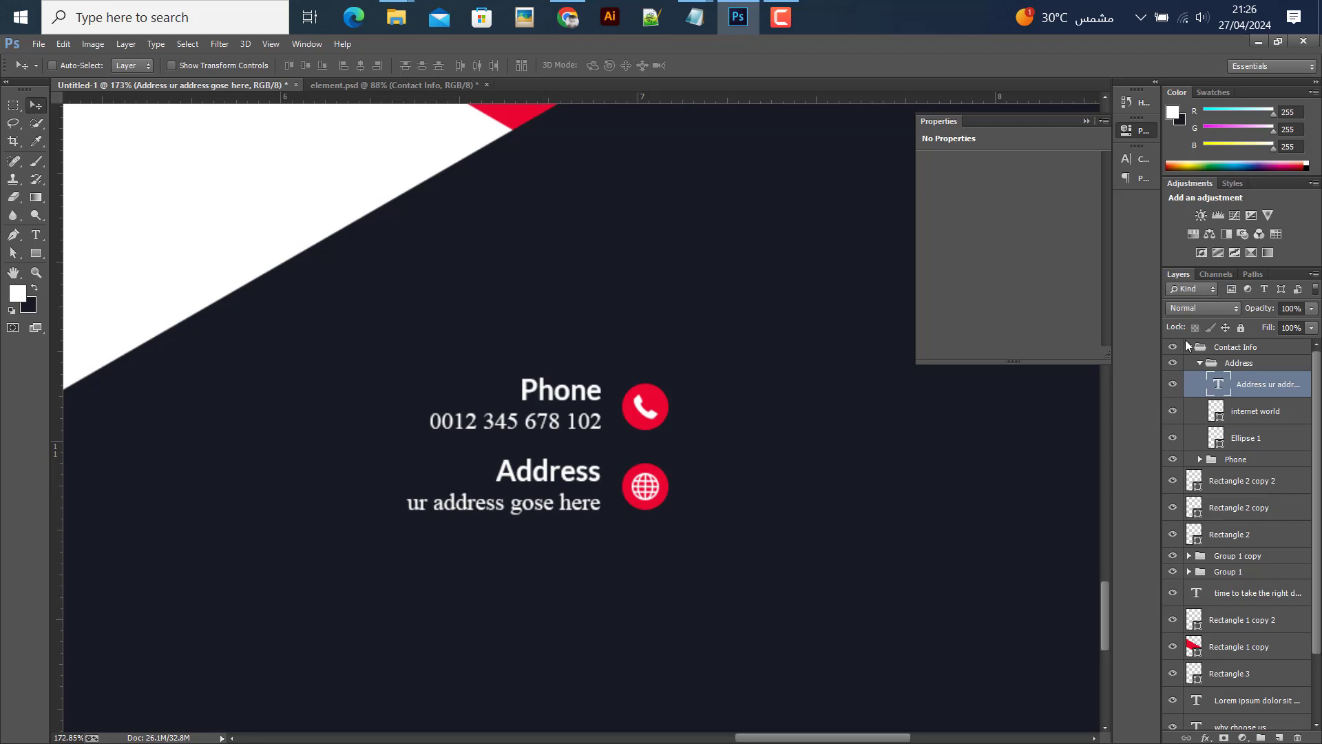
{"action": "left_click", "coordinate": [1201, 365]}
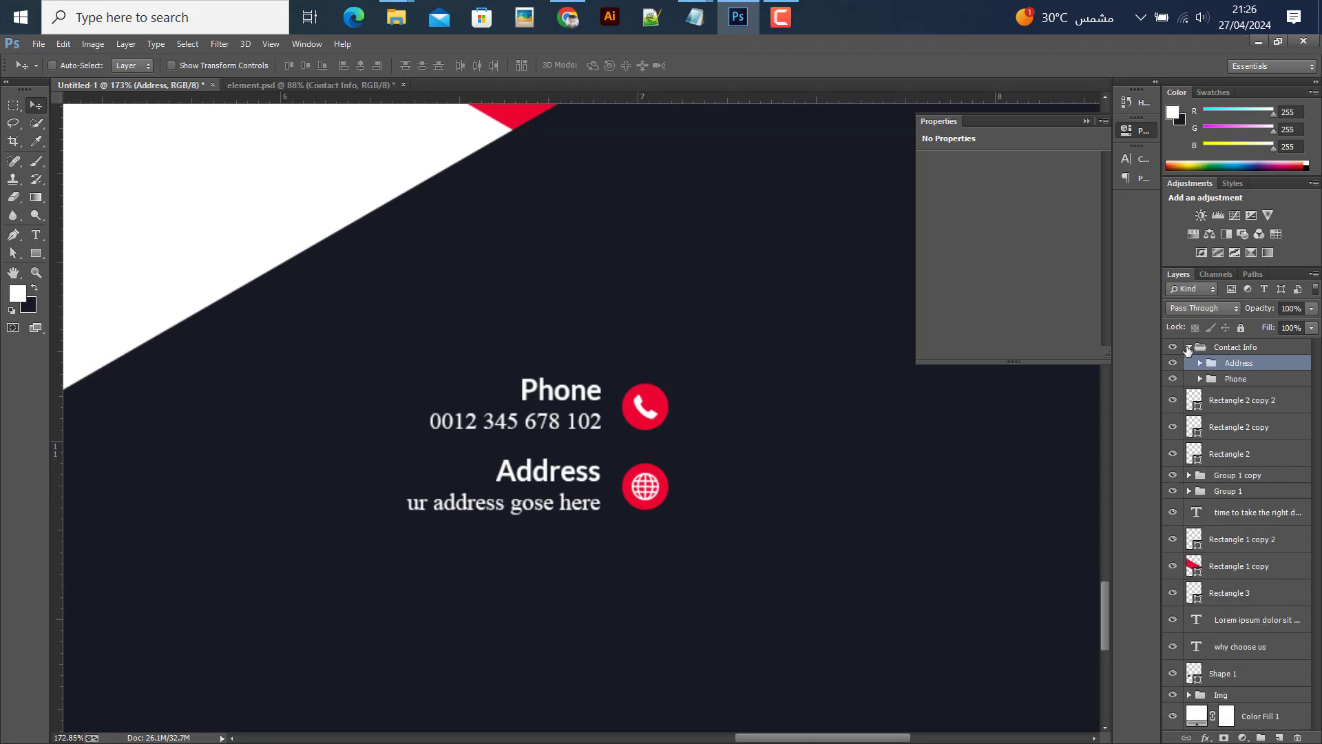
- Scale the Contact Info group (Phone and Address) to about 228% in the navy lower-right corner
{"action": "left_click", "coordinate": [1232, 347]}
{"action": "left_click", "coordinate": [1189, 347]}
{"action": "scroll", "coordinate": [648, 411], "scroll_direction": "down", "scroll_amount": 3, "text": "alt"}
{"action": "scroll", "coordinate": [654, 441], "scroll_direction": "down", "scroll_amount": 2, "text": "alt"}
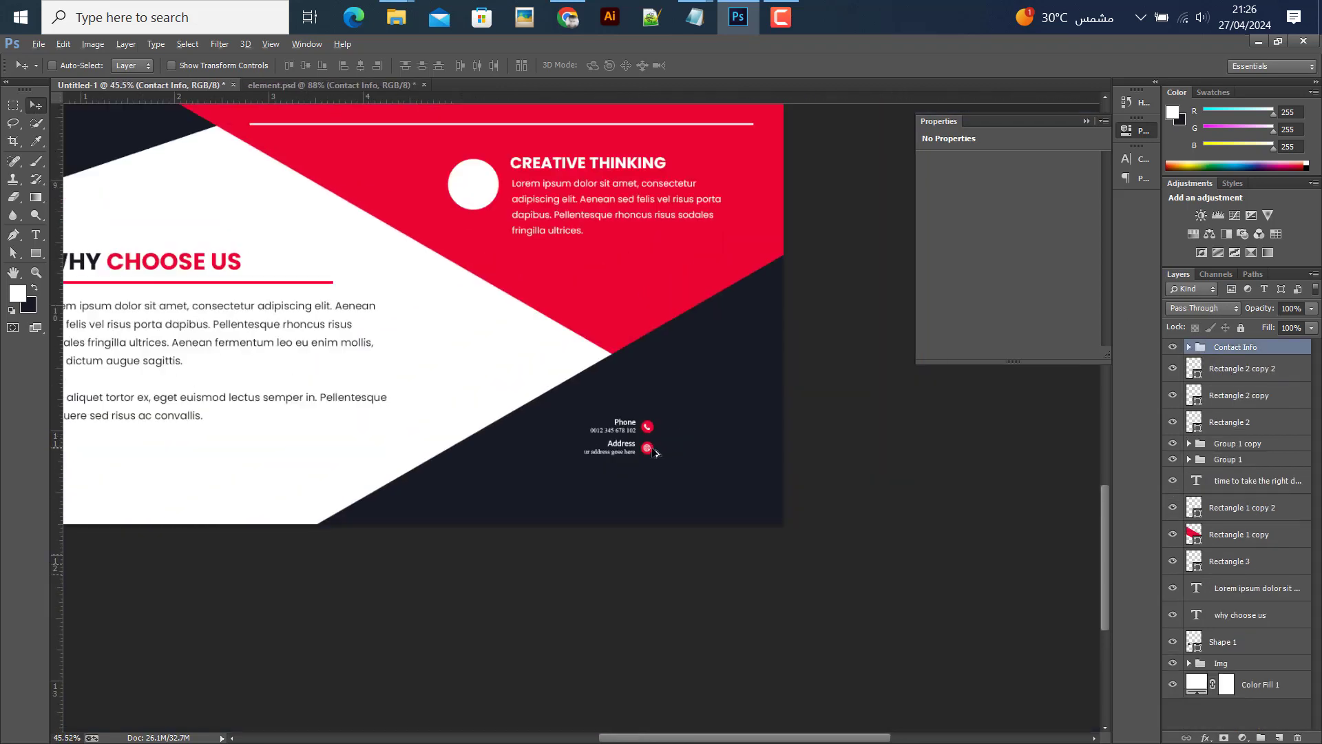
{"action": "scroll", "coordinate": [662, 475], "scroll_direction": "down", "scroll_amount": 1, "text": "alt"}
{"action": "key", "text": "ctrl+t"}
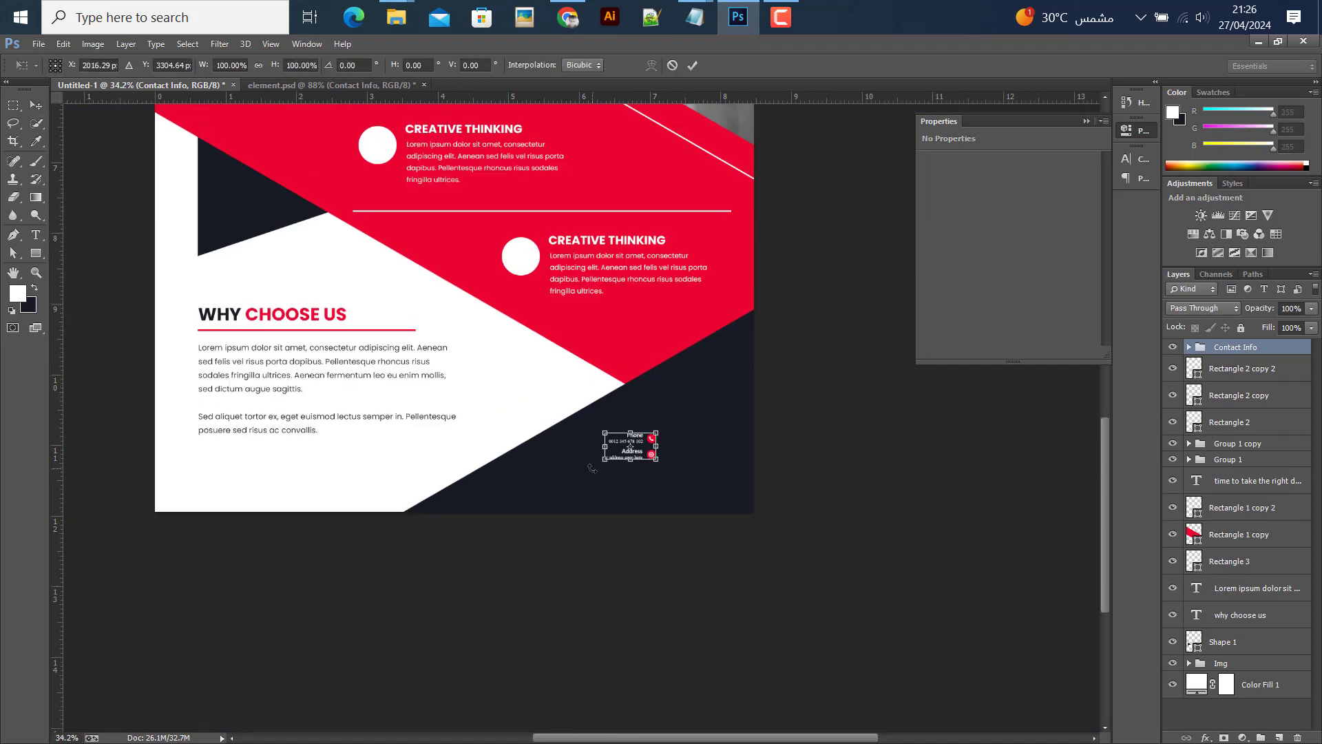
{"action": "left_click_drag", "start_coordinate": [605, 459], "coordinate": [538, 493]}
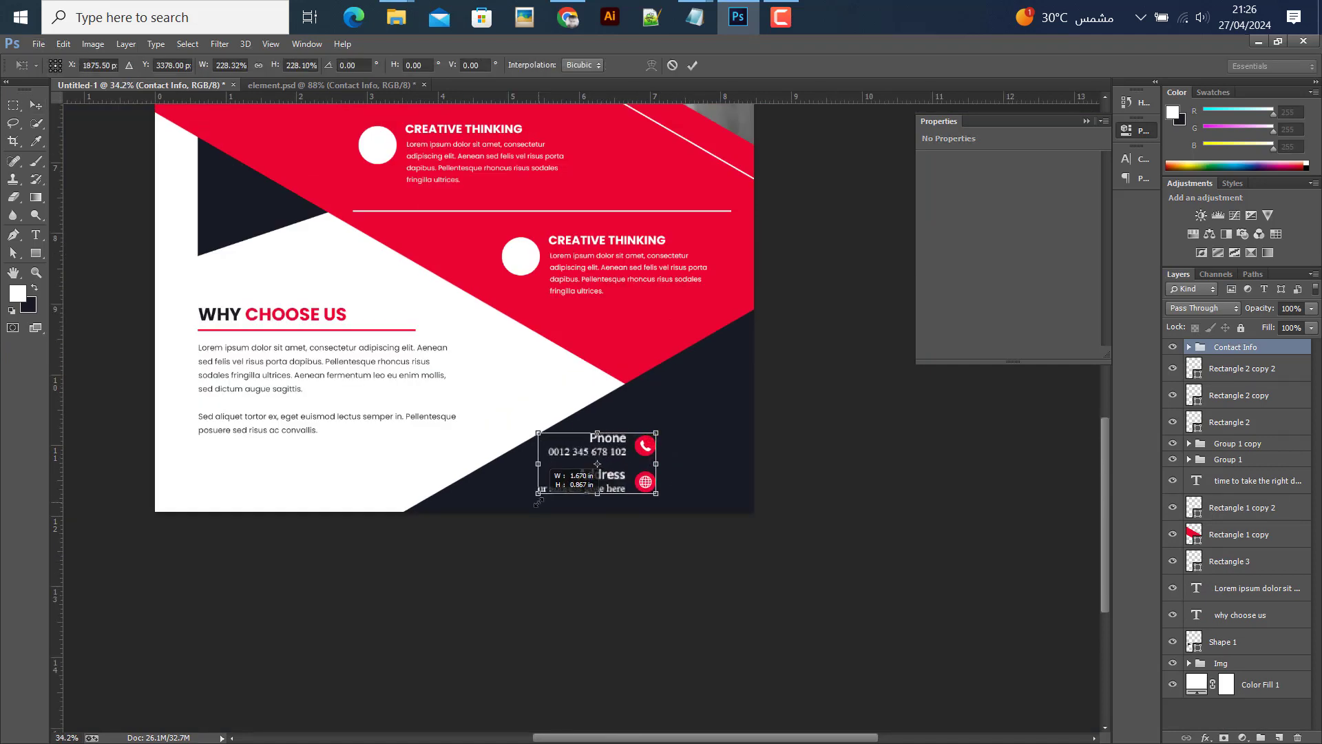
{"action": "key", "text": "Return"}
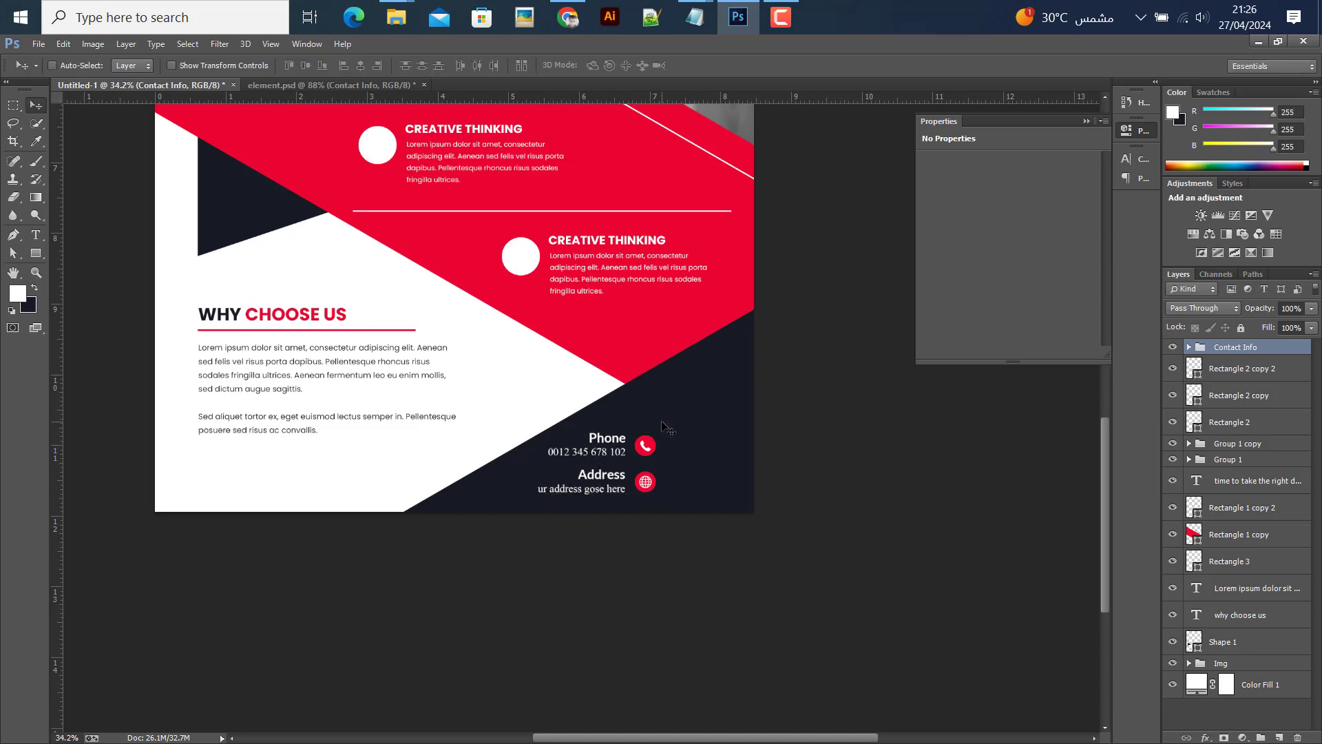
{"action": "scroll", "coordinate": [724, 401], "scroll_direction": "up", "scroll_amount": 2, "text": "alt"}
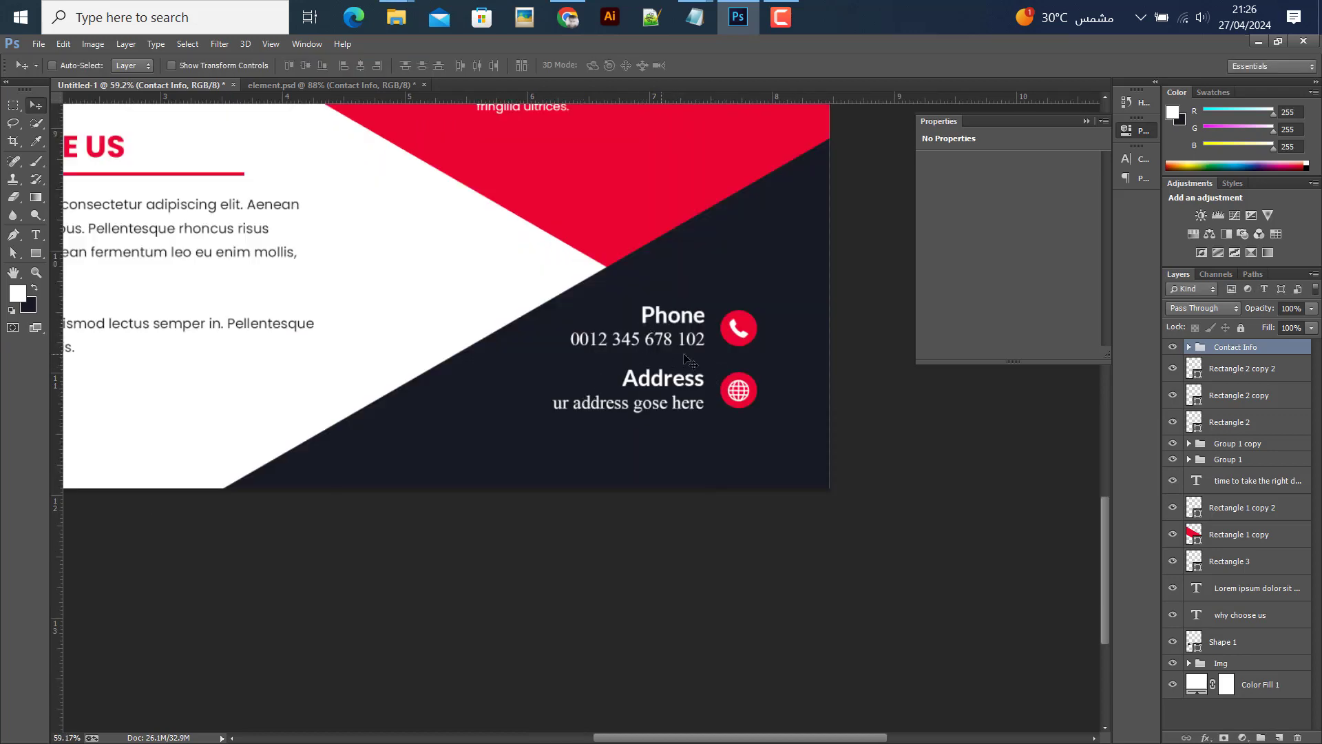
{"action": "scroll", "coordinate": [691, 348], "scroll_direction": "down", "scroll_amount": 1, "text": "alt"}
{"action": "scroll", "coordinate": [692, 358], "scroll_direction": "down", "scroll_amount": 1, "text": "alt"}
{"action": "scroll", "coordinate": [695, 369], "scroll_direction": "down", "scroll_amount": 1, "text": "alt"}
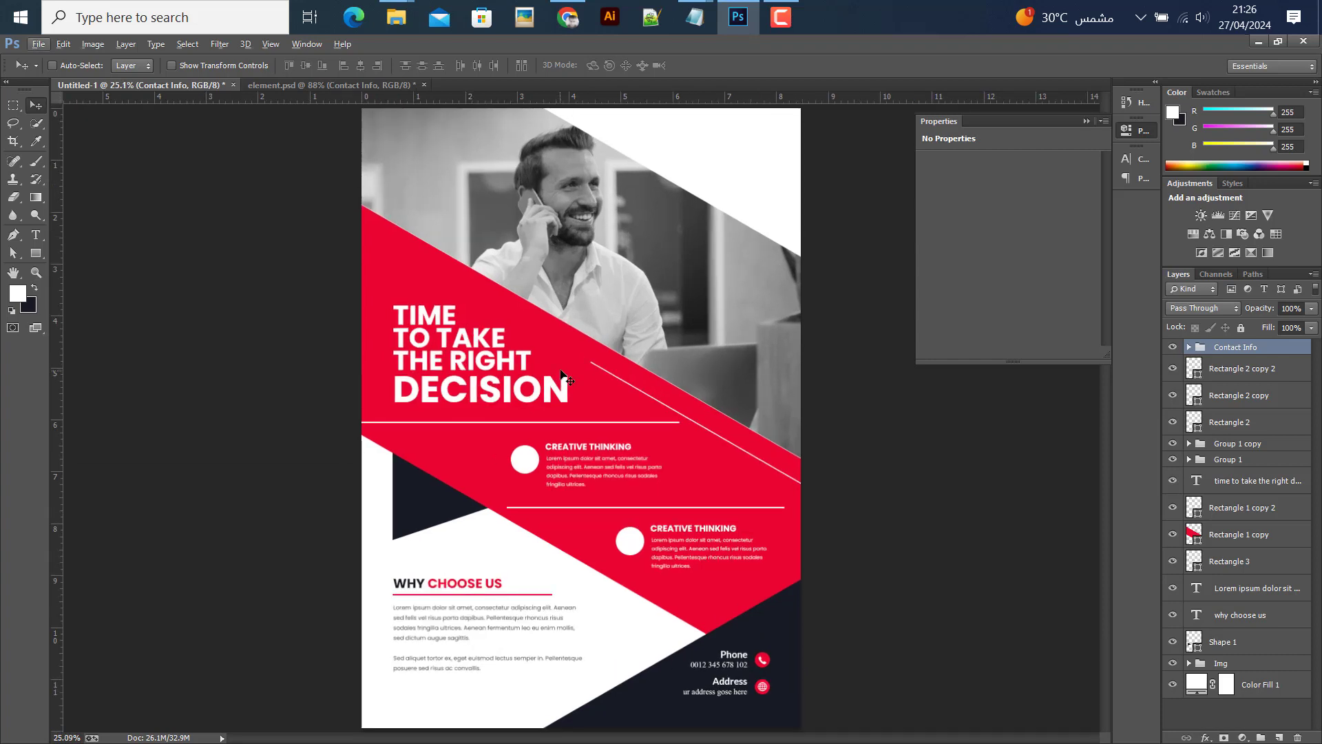
{"action": "scroll", "coordinate": [566, 364], "scroll_direction": "down", "scroll_amount": 1, "text": "alt"}
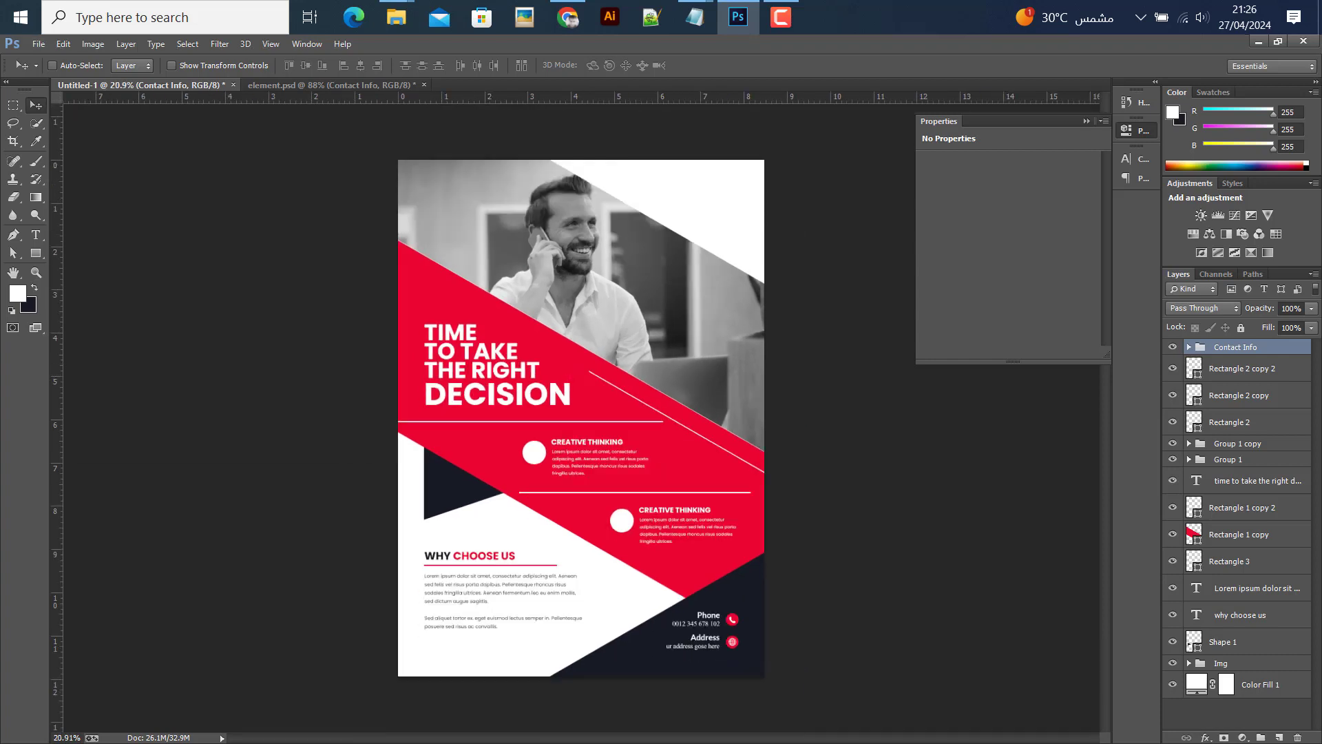
- Copy the COMPANY NAME Logo group from element.psd into the flyer and show the guides
{"action": "left_click", "coordinate": [271, 88]}
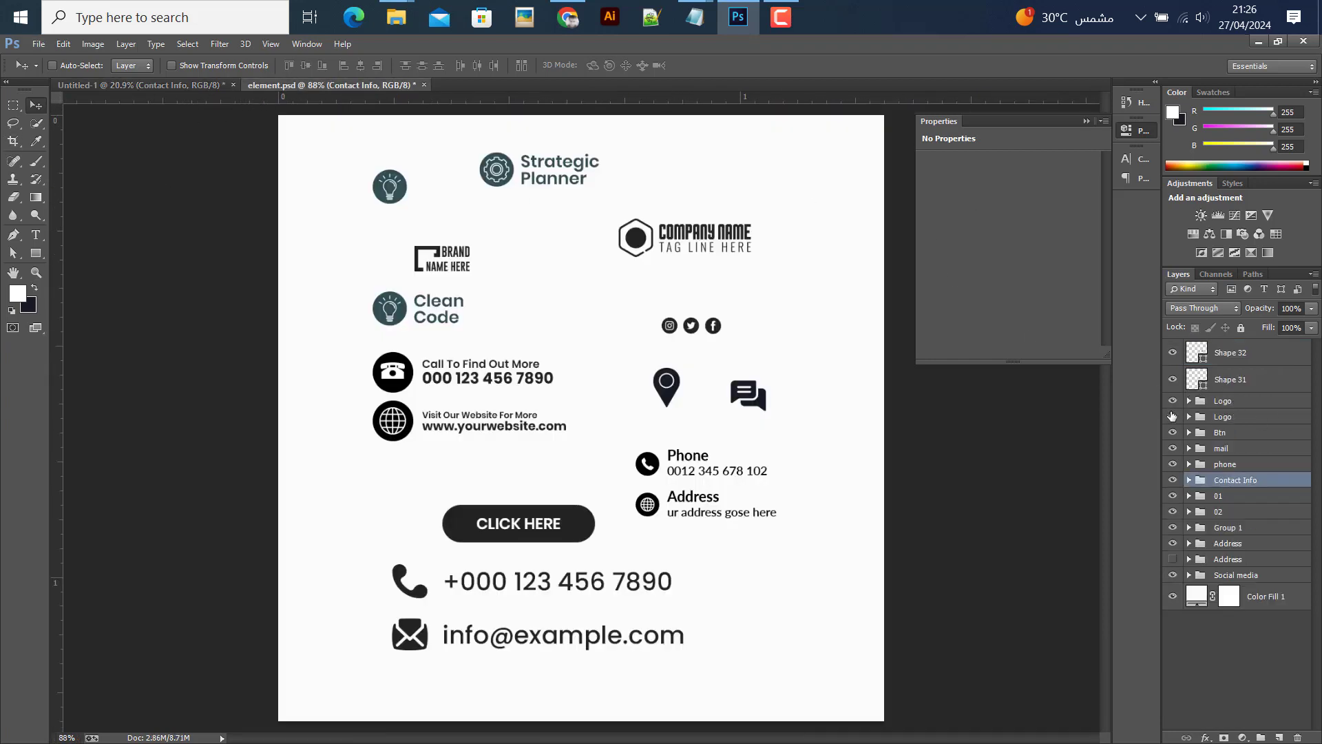
{"action": "left_click", "coordinate": [1233, 417]}
{"action": "left_click", "coordinate": [1208, 406]}
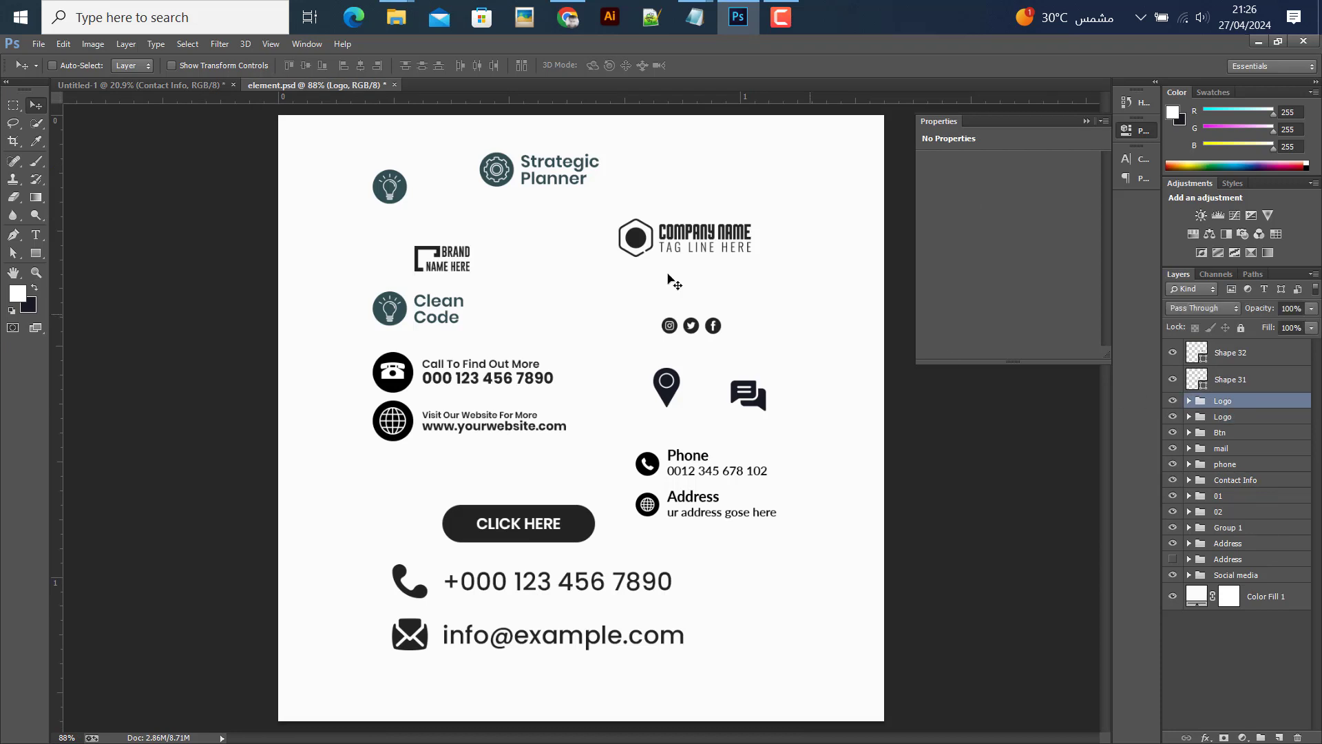
{"action": "mouse_move", "coordinate": [665, 240]}
{"action": "left_mouse_down"}
{"action": "mouse_move", "coordinate": [164, 87]}
{"action": "mouse_move", "coordinate": [701, 200]}
{"action": "left_mouse_up"}
{"action": "key", "text": "ctrl+semicolon"}
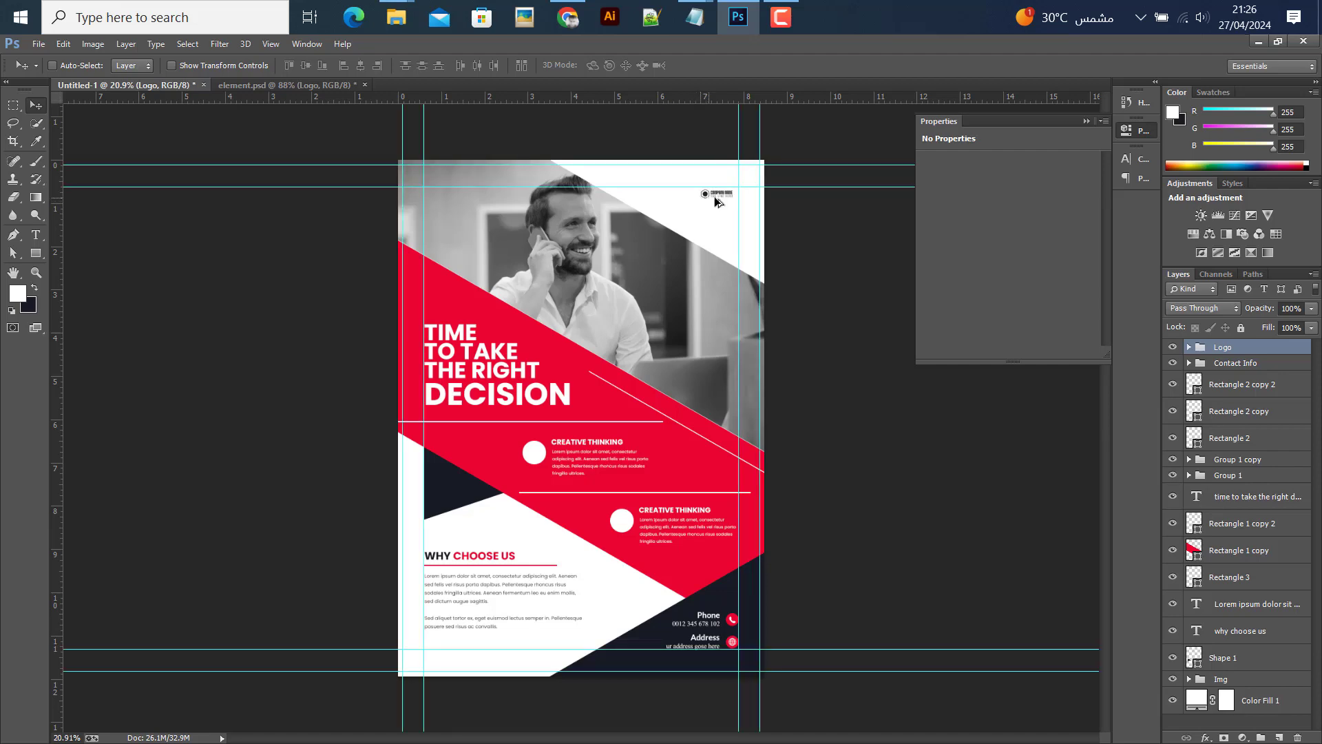
{"action": "scroll", "coordinate": [701, 200], "scroll_direction": "up", "scroll_amount": 5}
{"action": "scroll", "coordinate": [772, 181], "scroll_direction": "up", "scroll_amount": 2}
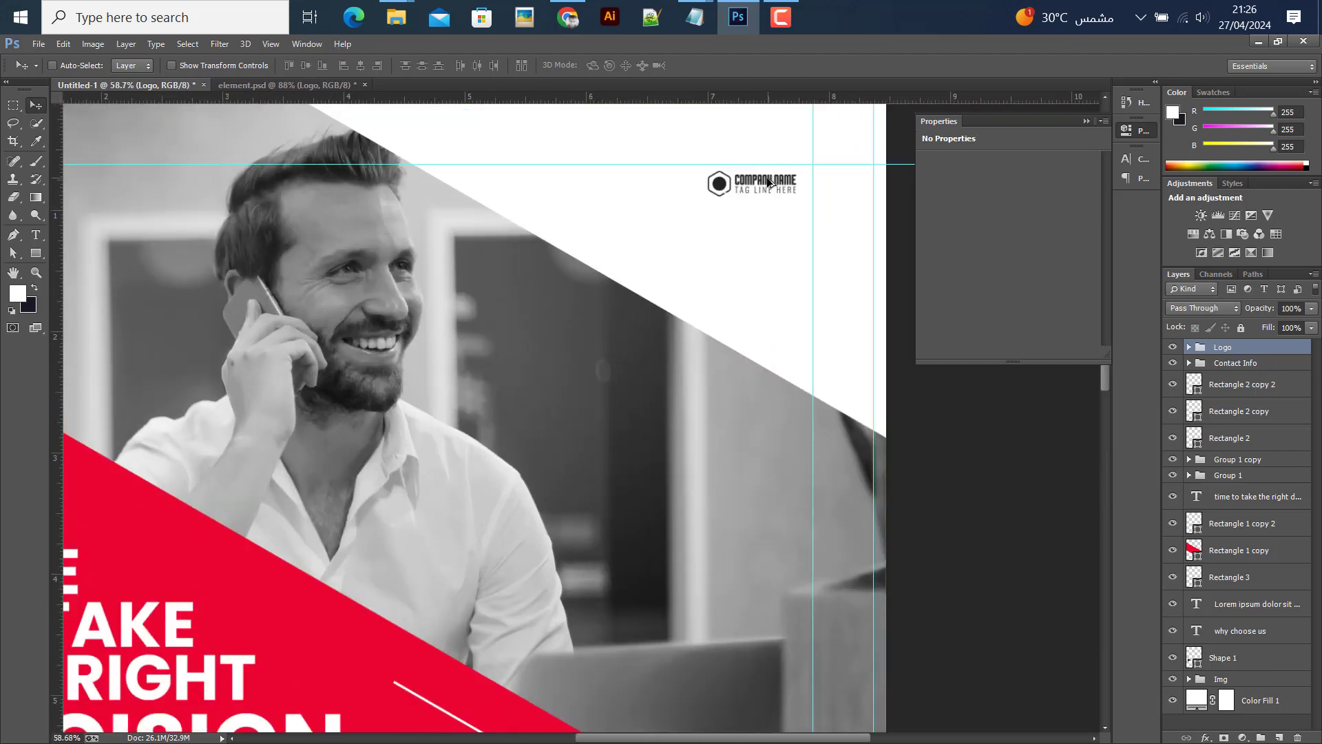
{"action": "scroll", "coordinate": [772, 181], "scroll_direction": "up", "scroll_amount": 2}
{"action": "scroll", "coordinate": [771, 181], "scroll_direction": "up", "scroll_amount": 1}
- Enlarge the logo to about 196% and place it in the top-right white corner
{"action": "key", "text": "ctrl+t"}
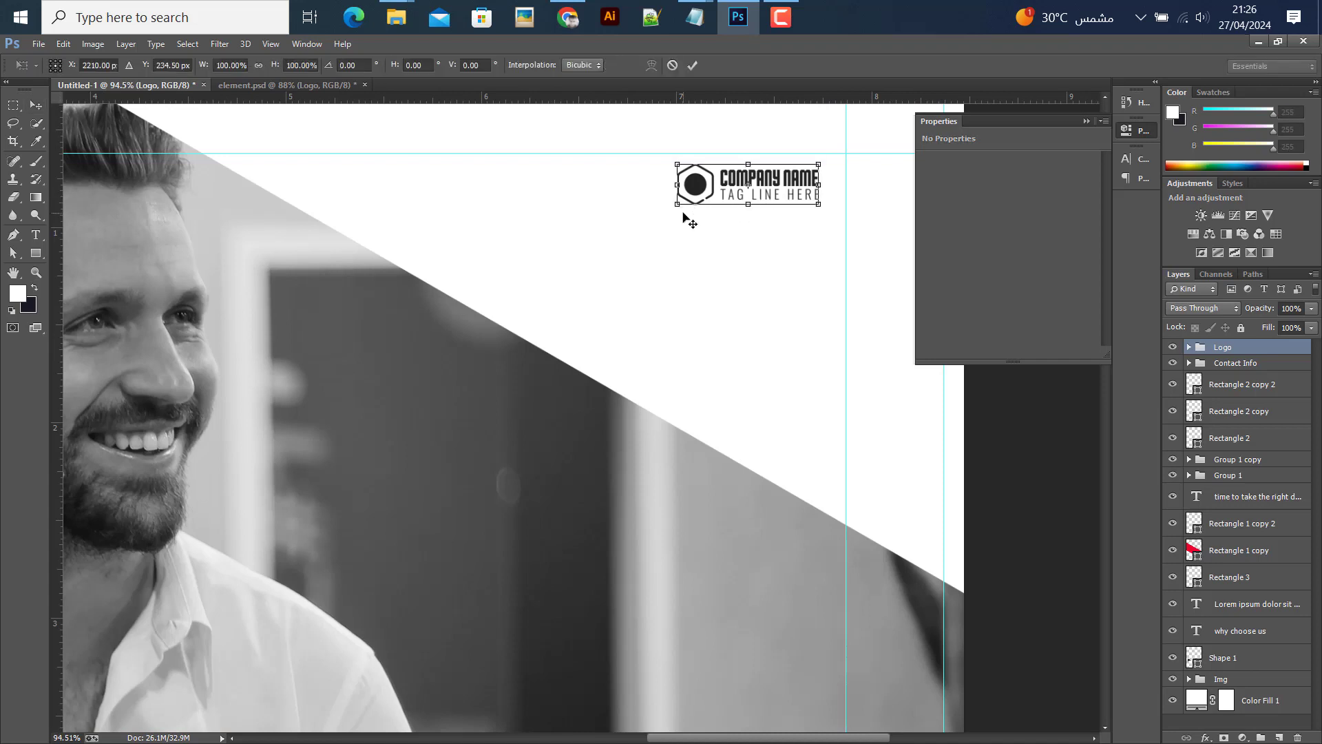
{"action": "left_click_drag", "start_coordinate": [677, 205], "coordinate": [542, 245]}
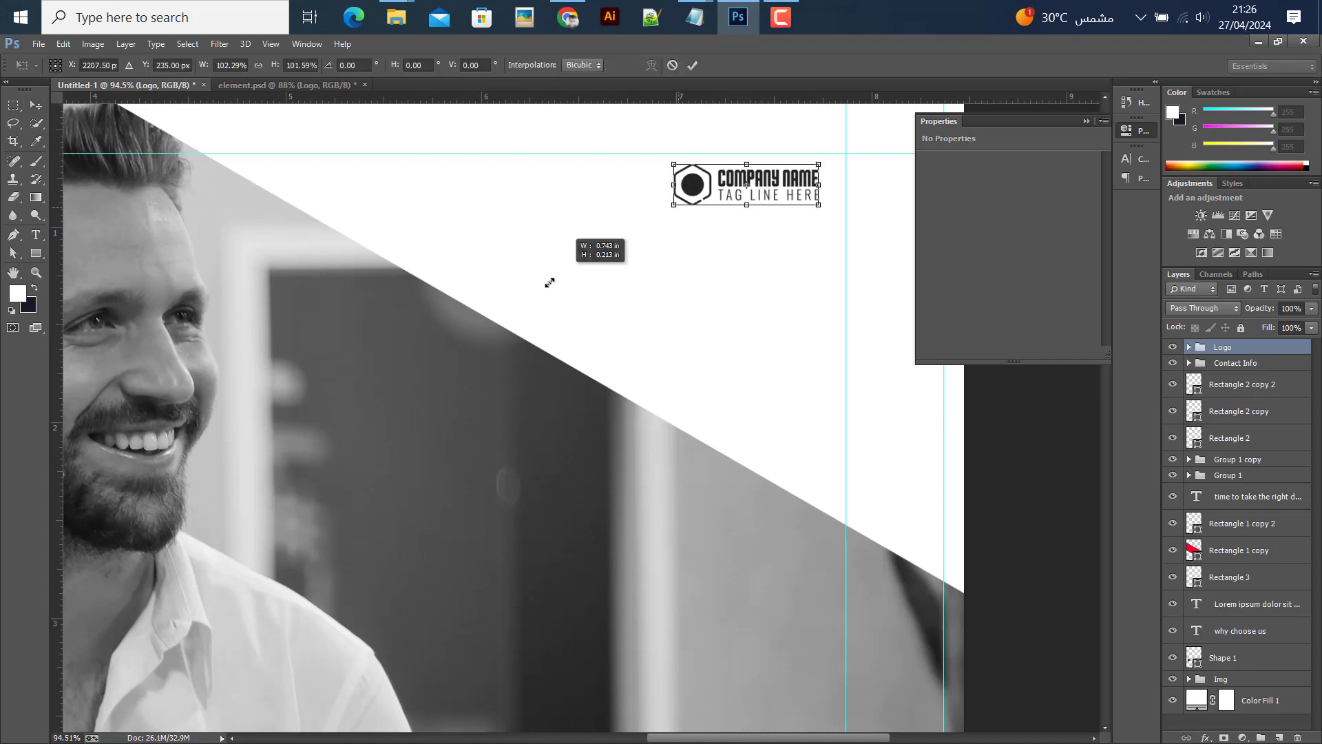
{"action": "left_click", "coordinate": [693, 65]}
{"action": "left_click_drag", "start_coordinate": [684, 216], "coordinate": [717, 213]}
{"action": "scroll", "coordinate": [699, 225], "scroll_direction": "down", "scroll_amount": 3}
{"action": "scroll", "coordinate": [687, 226], "scroll_direction": "down", "scroll_amount": 2}
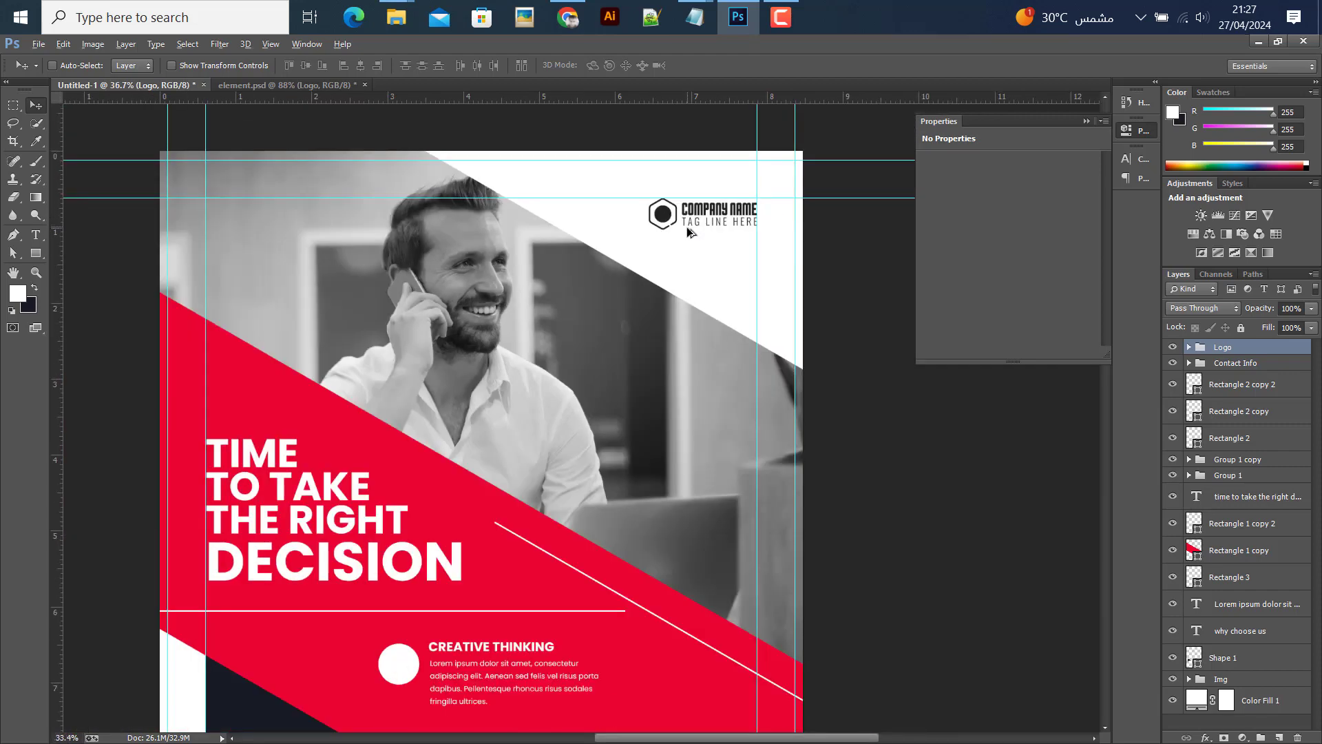
{"action": "scroll", "coordinate": [688, 226], "scroll_direction": "down", "scroll_amount": 1}
- Make the logo's hexagon icon (Shape 4) red e90631
{"action": "left_click", "coordinate": [671, 220], "text": "ctrl"}
{"action": "double_click", "coordinate": [1205, 395]}
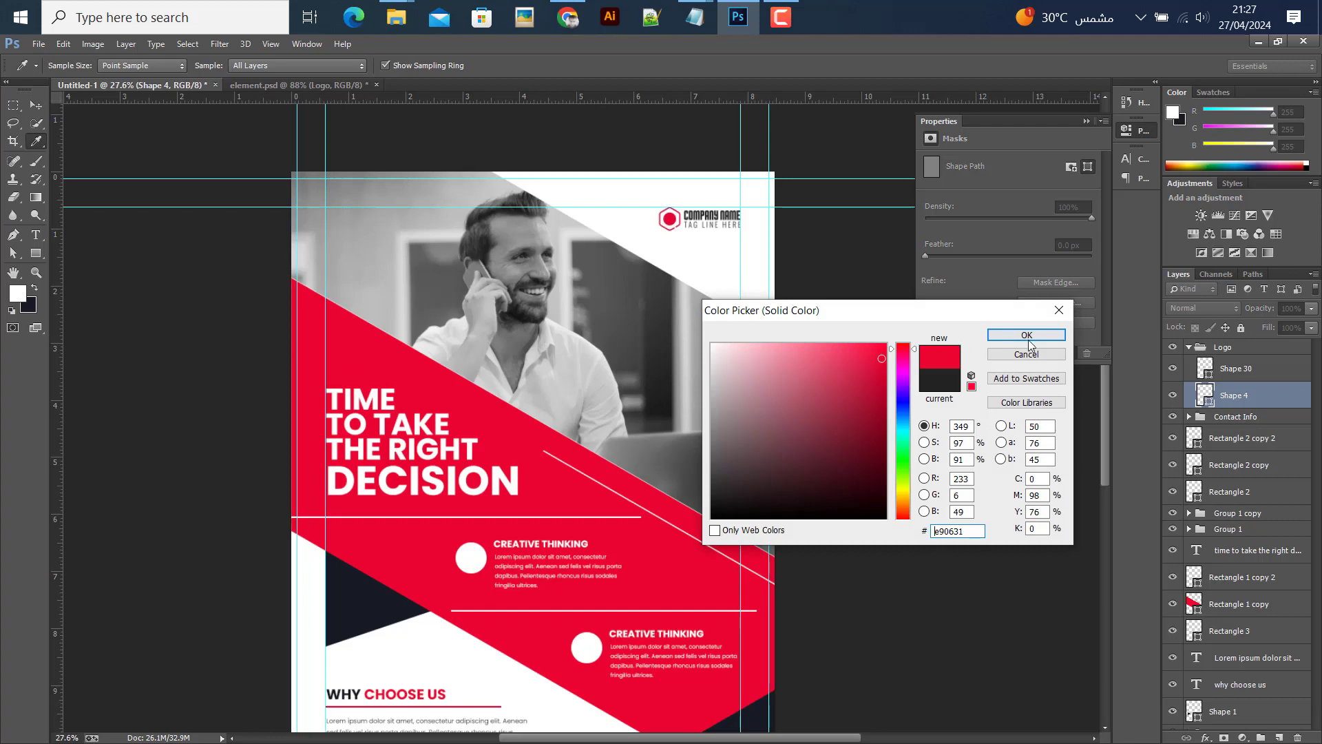
{"action": "left_click", "coordinate": [1026, 334]}
{"action": "left_click", "coordinate": [1192, 348]}
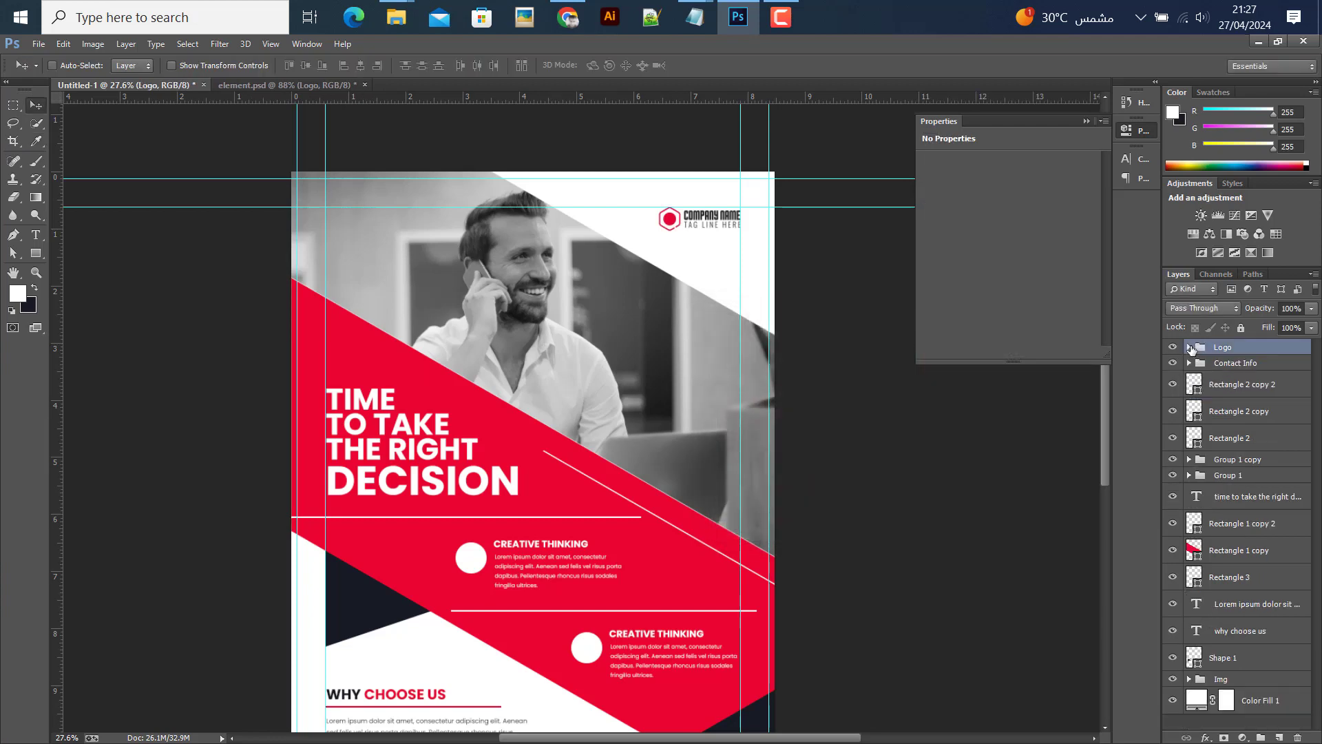
{"action": "scroll", "coordinate": [460, 377], "scroll_direction": "down", "scroll_amount": 1}
{"action": "scroll", "coordinate": [493, 355], "scroll_direction": "up", "scroll_amount": 1}
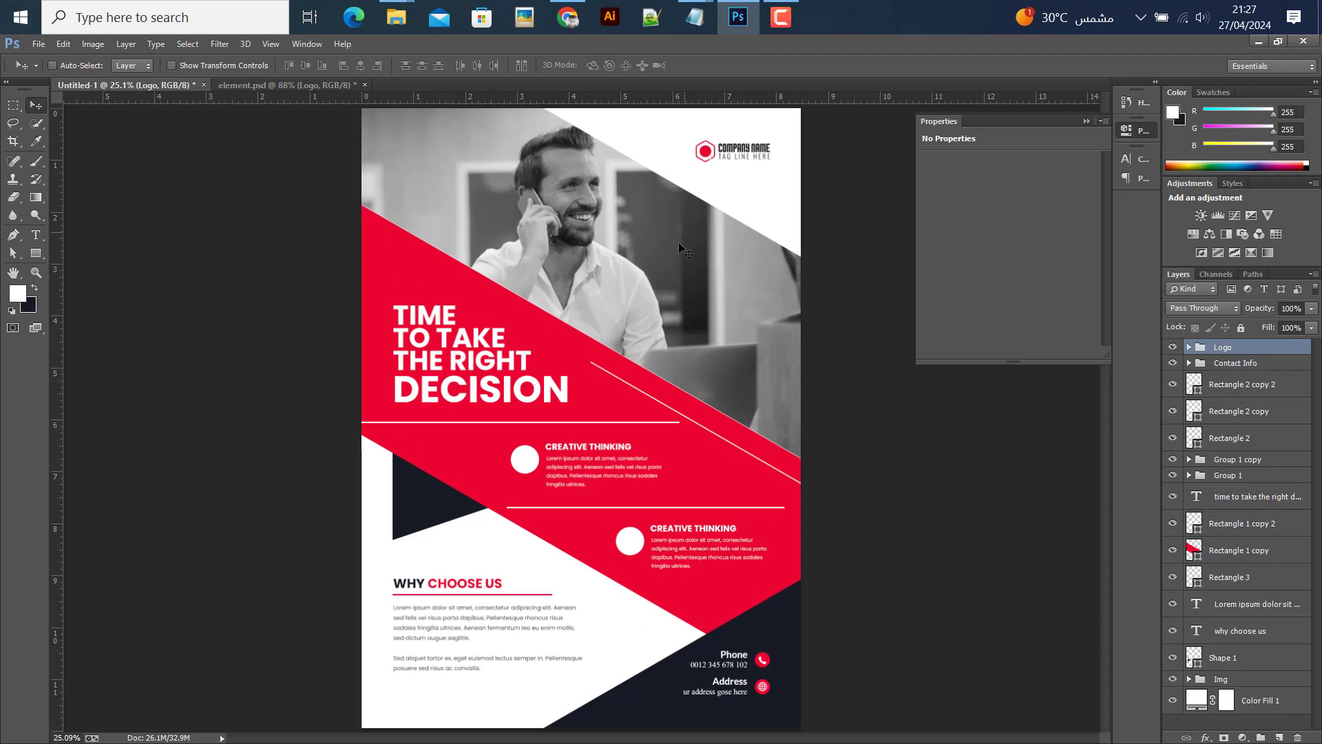
{"action": "scroll", "coordinate": [681, 286], "scroll_direction": "down", "scroll_amount": 1}
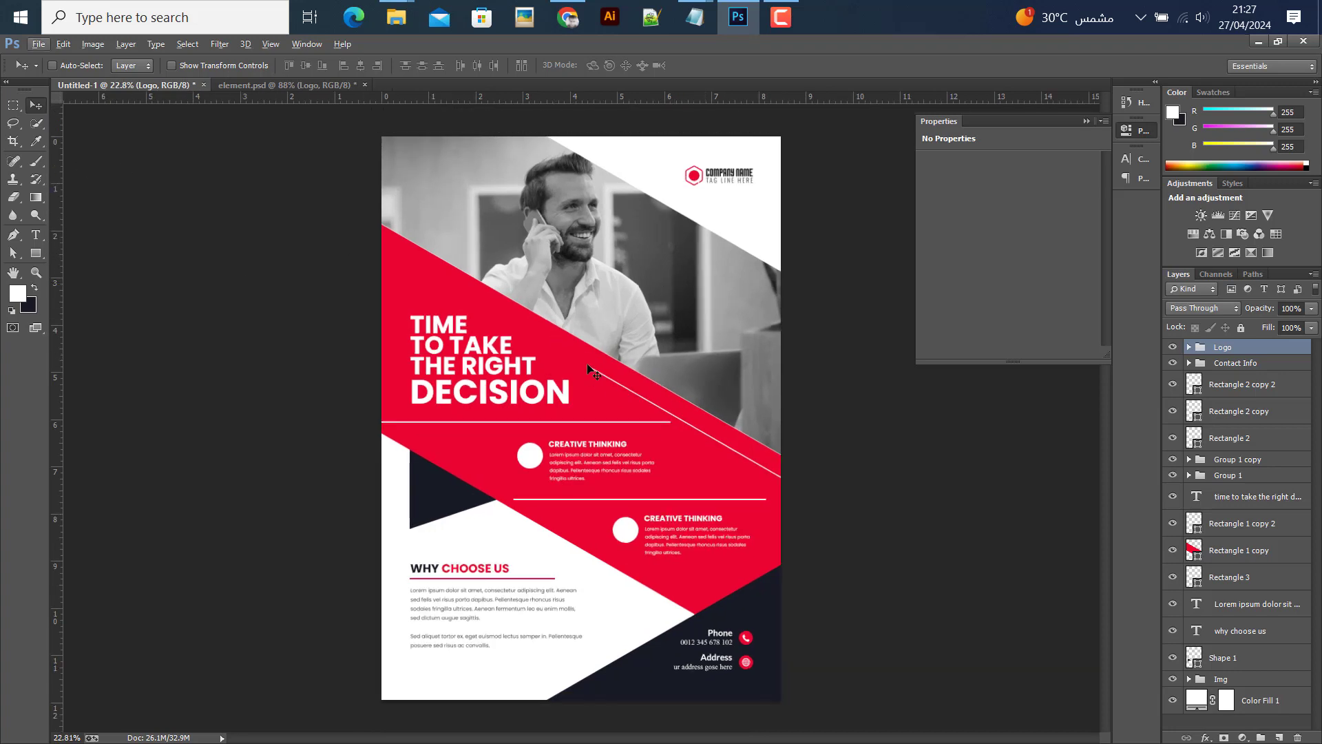
- Draw a long navy rounded-rectangle bar with a 101 px corner radius
{"action": "left_click", "coordinate": [36, 253]}
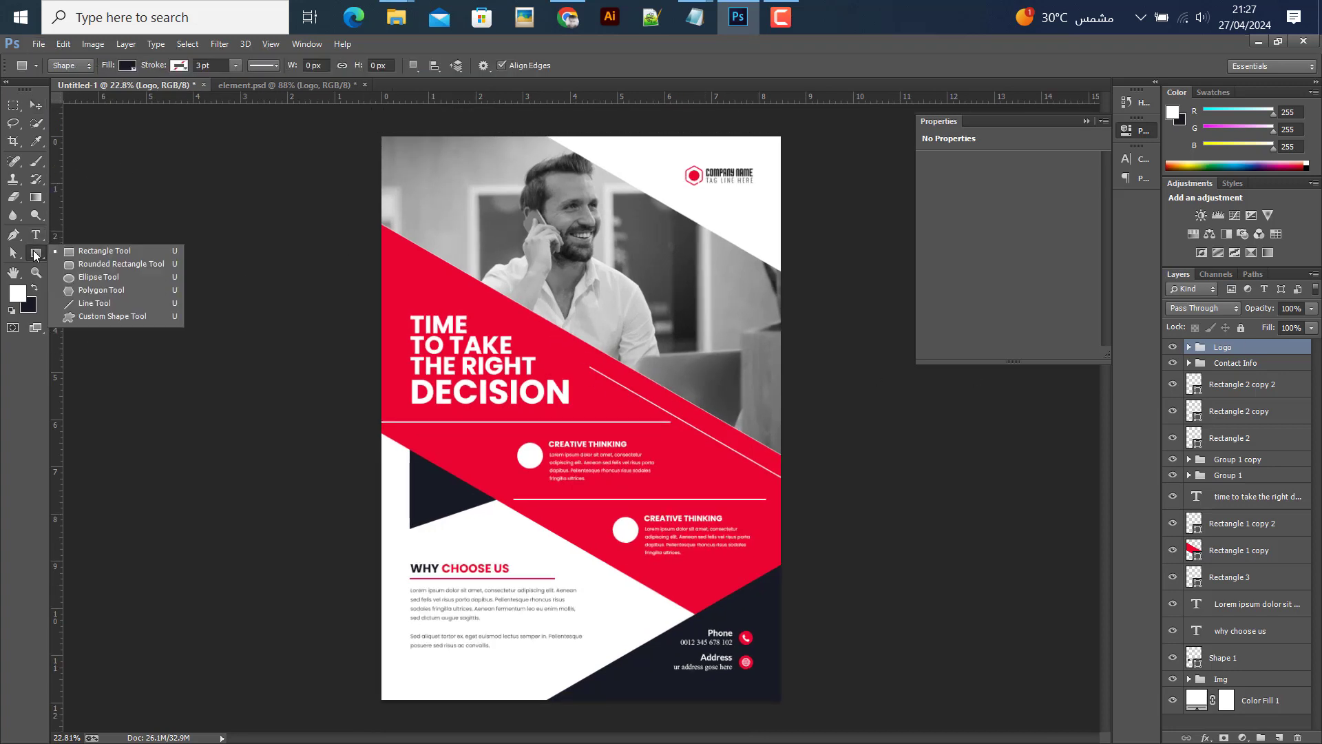
{"action": "left_click", "coordinate": [114, 263]}
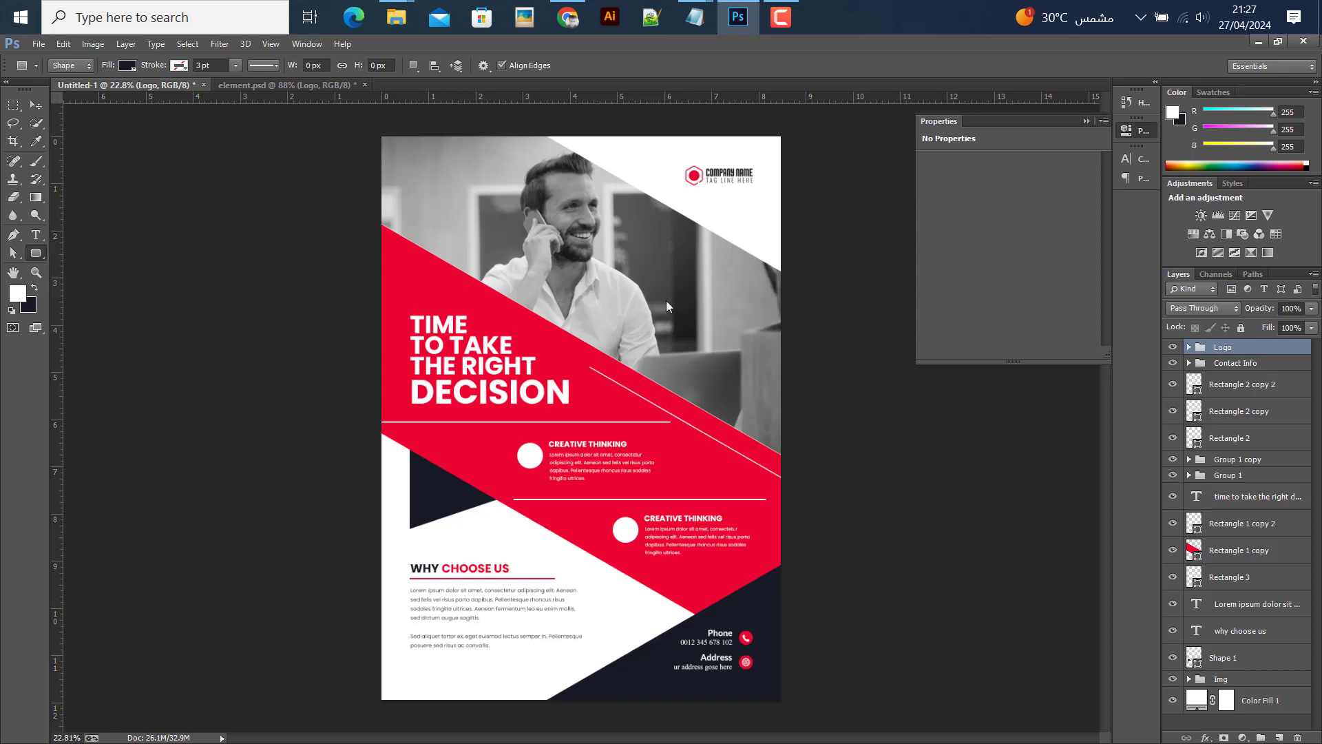
{"action": "left_click_drag", "start_coordinate": [305, 229], "coordinate": [673, 261]}
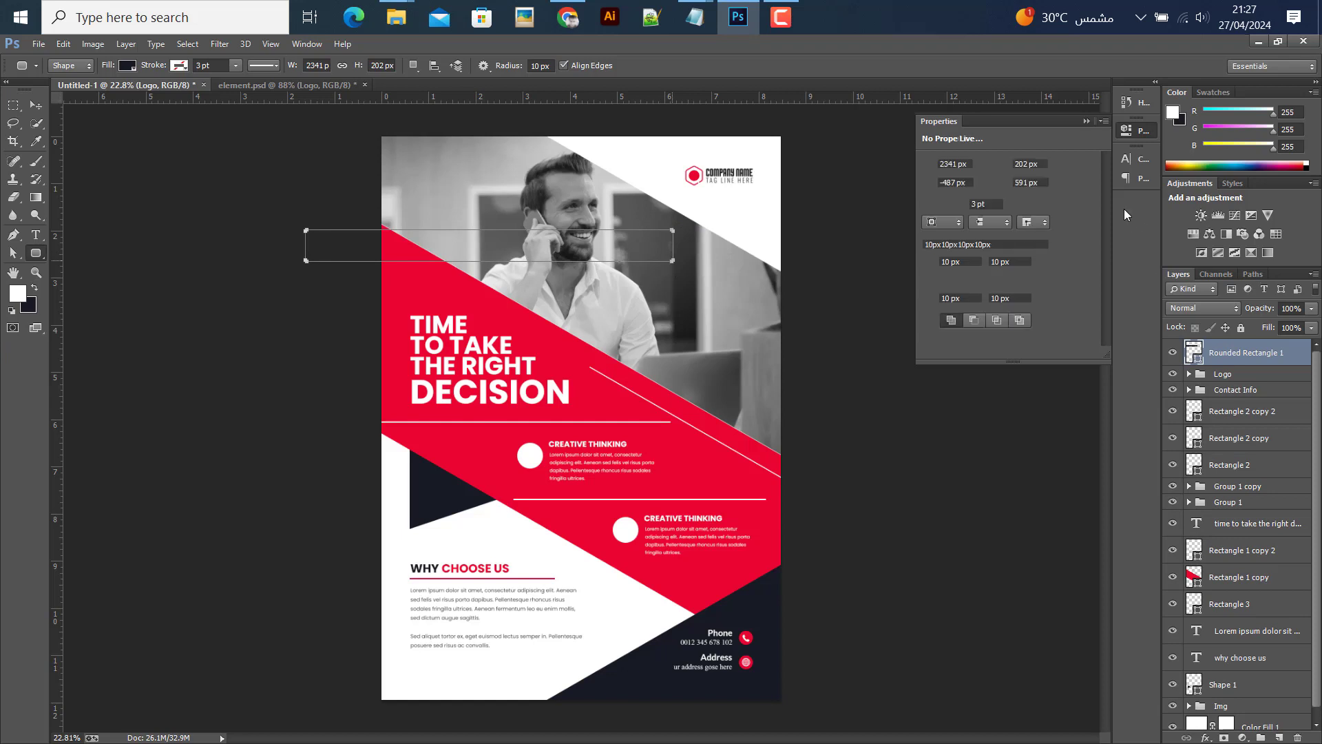
{"action": "left_click", "coordinate": [952, 263]}
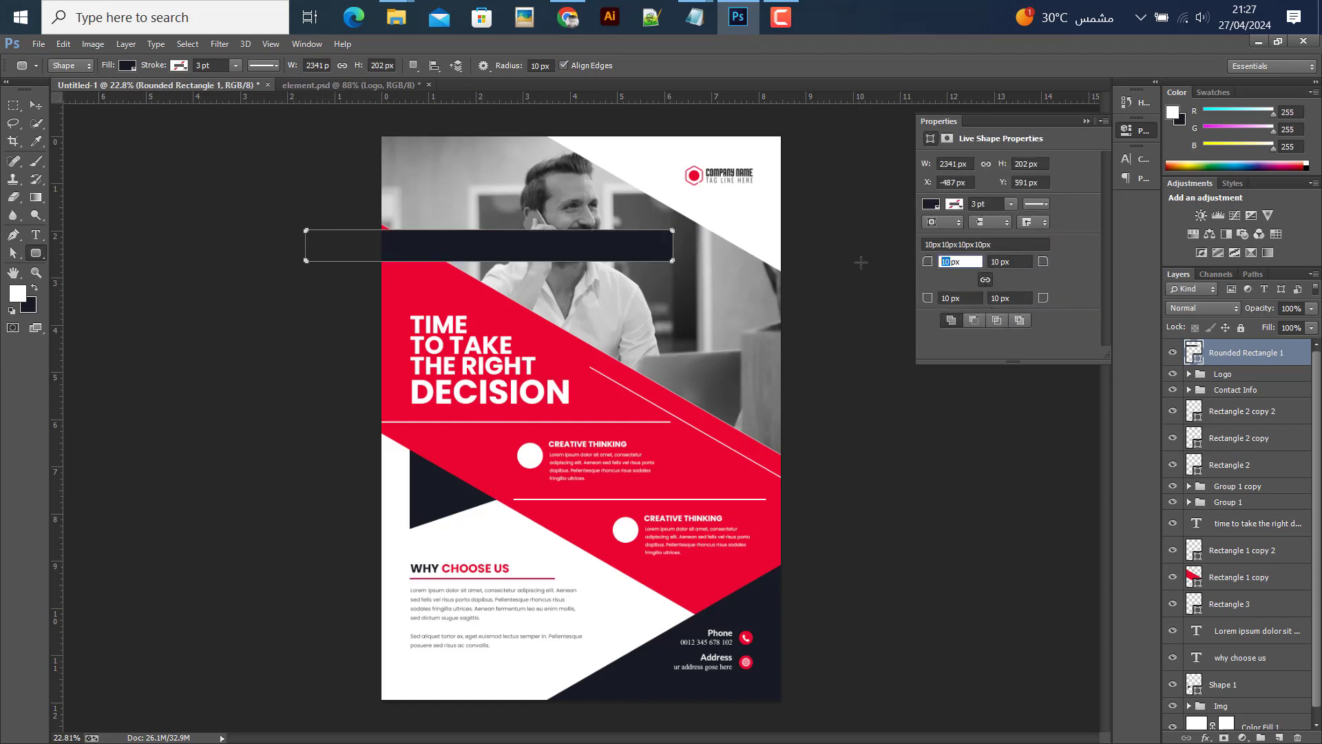
{"action": "type", "text": "501"}
{"action": "key", "text": "Return"}
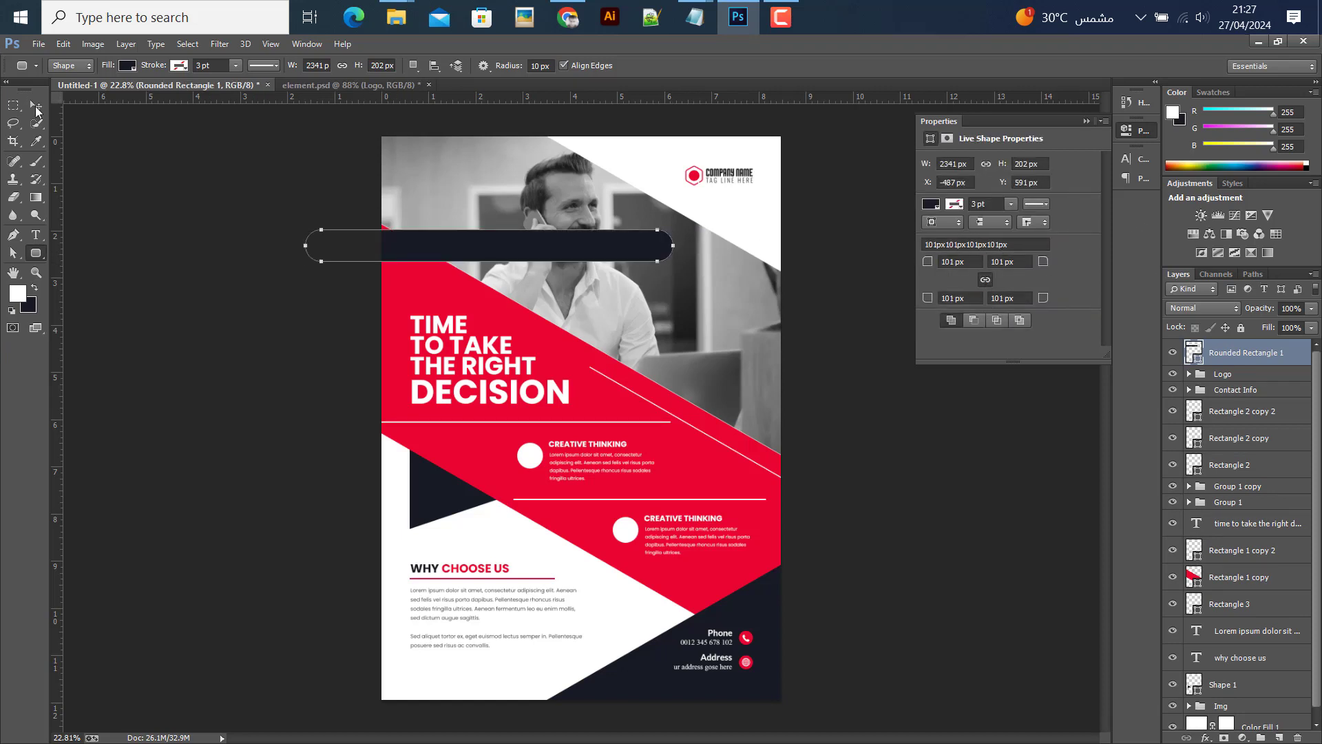
- Rotate the navy bar 30° and move it to the flyer's upper-left diagonal edge
{"action": "left_click", "coordinate": [38, 105]}
{"action": "key", "text": "ctrl+t"}
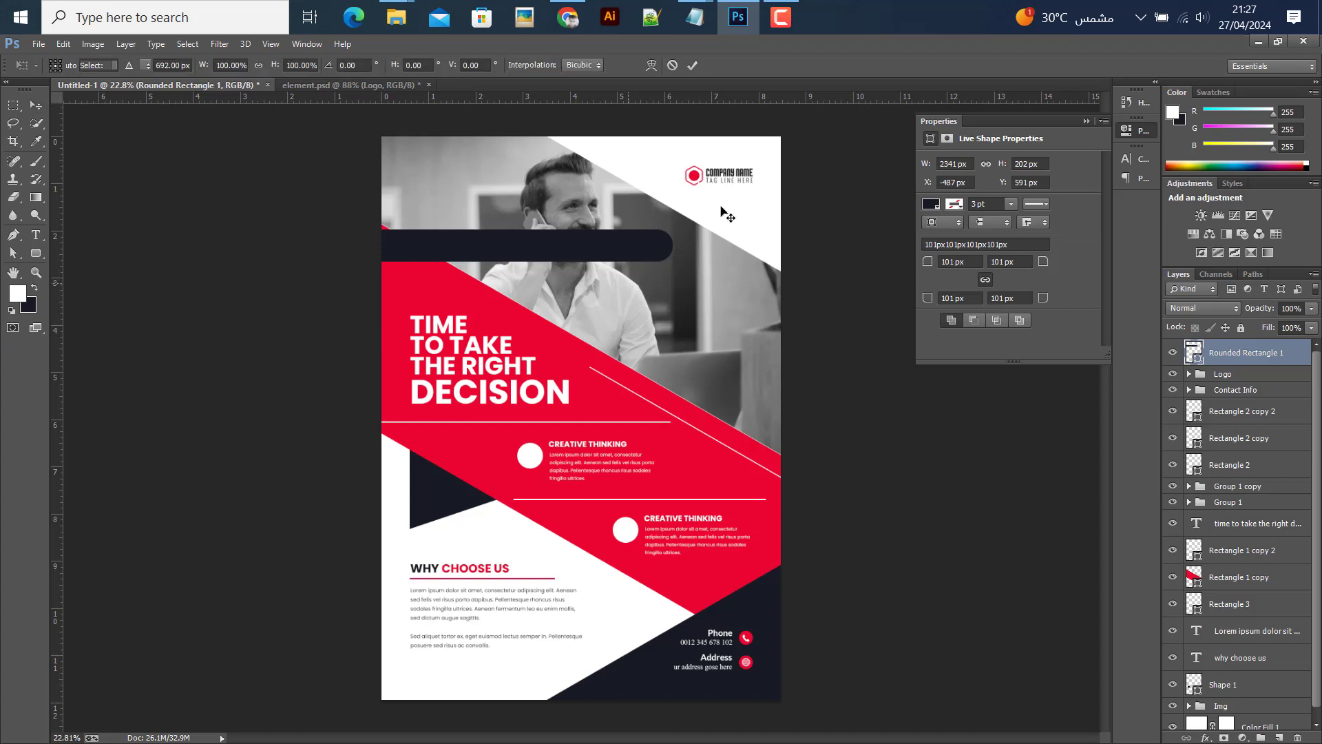
{"action": "left_click_drag", "start_coordinate": [726, 230], "coordinate": [699, 344]}
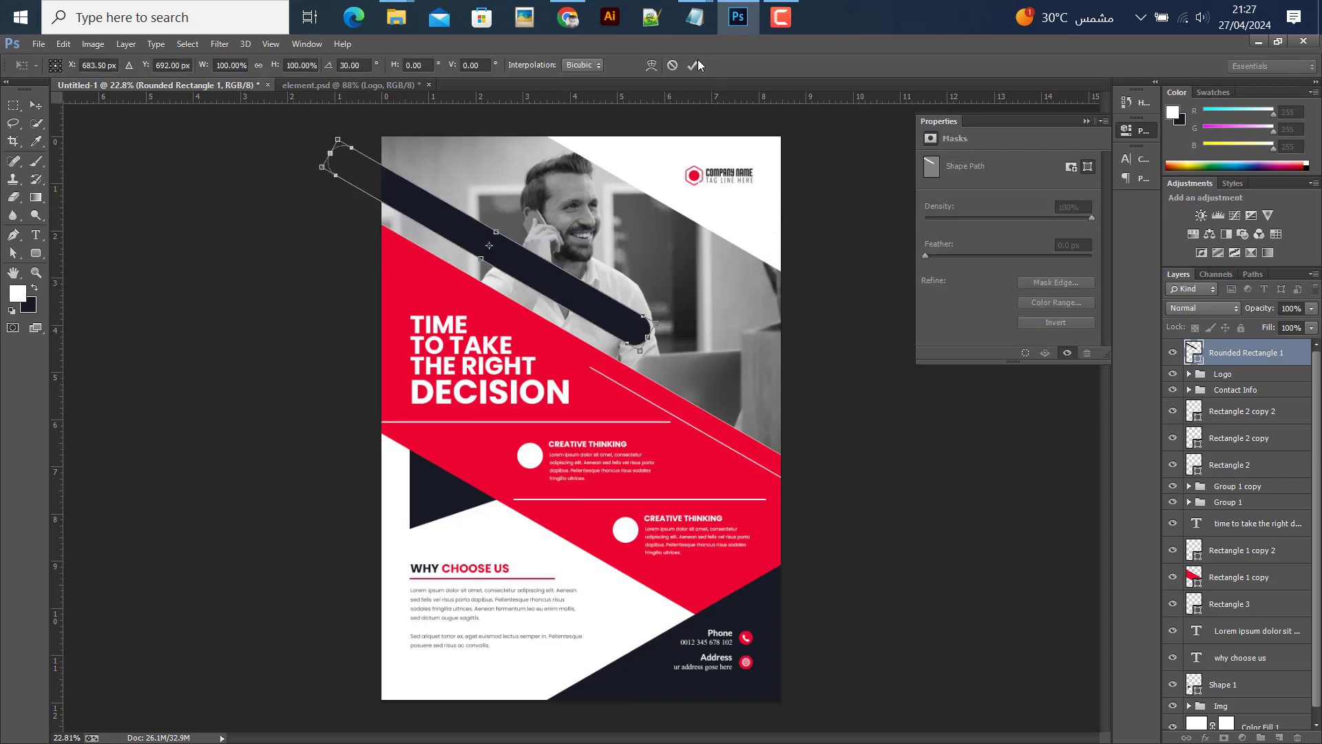
{"action": "key", "text": "Return"}
{"action": "mouse_move", "coordinate": [596, 307]}
{"action": "left_mouse_down"}
{"action": "mouse_move", "coordinate": [415, 248]}
{"action": "mouse_move", "coordinate": [998, 399]}
{"action": "left_mouse_up"}
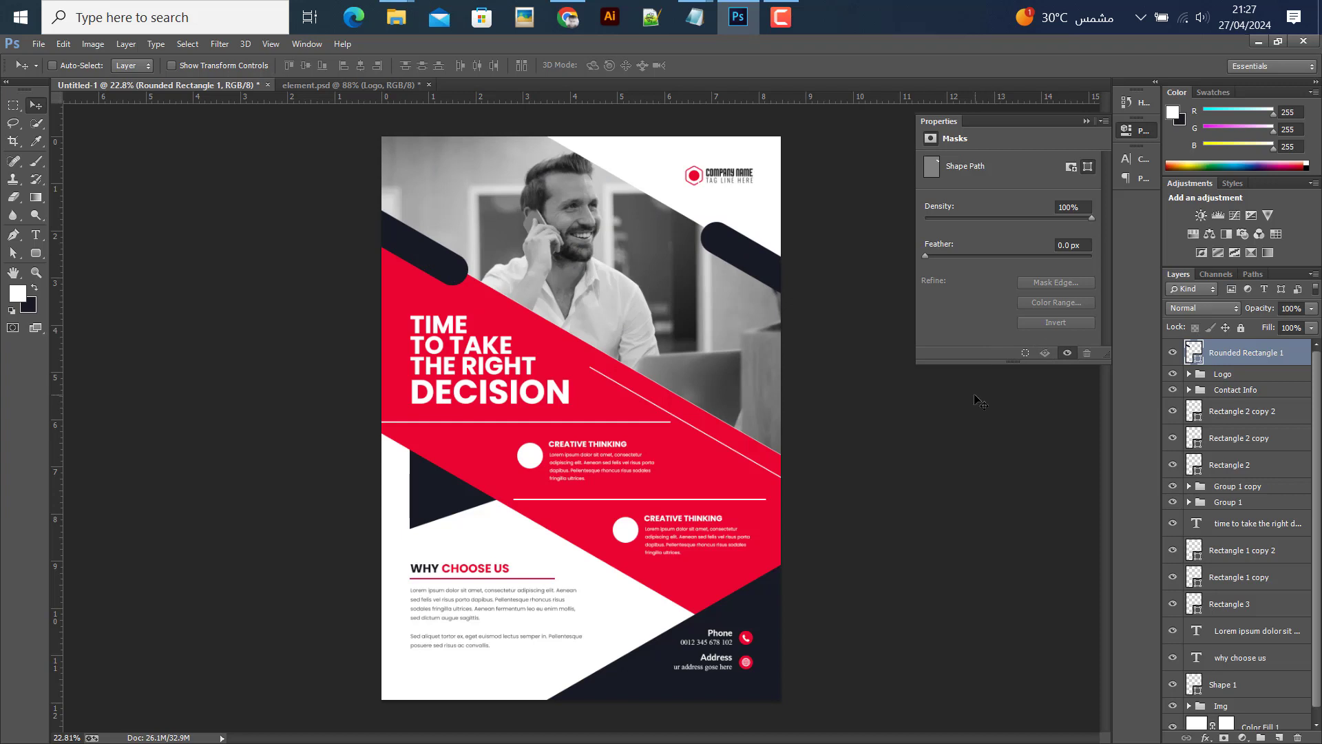
- Place a red (e90631) copy of the bar along the upper-right edge
{"action": "key", "text": "i"}
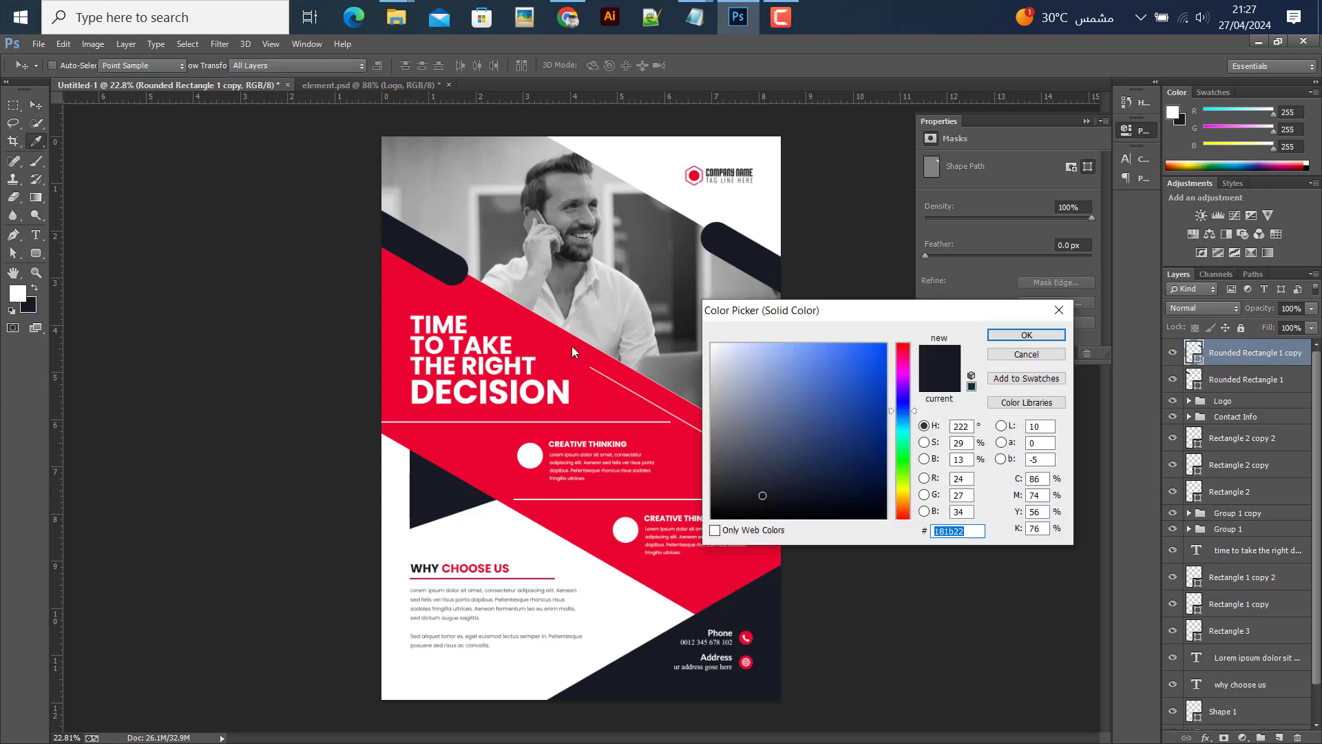
{"action": "left_click", "coordinate": [572, 345]}
{"action": "key", "text": "Return"}
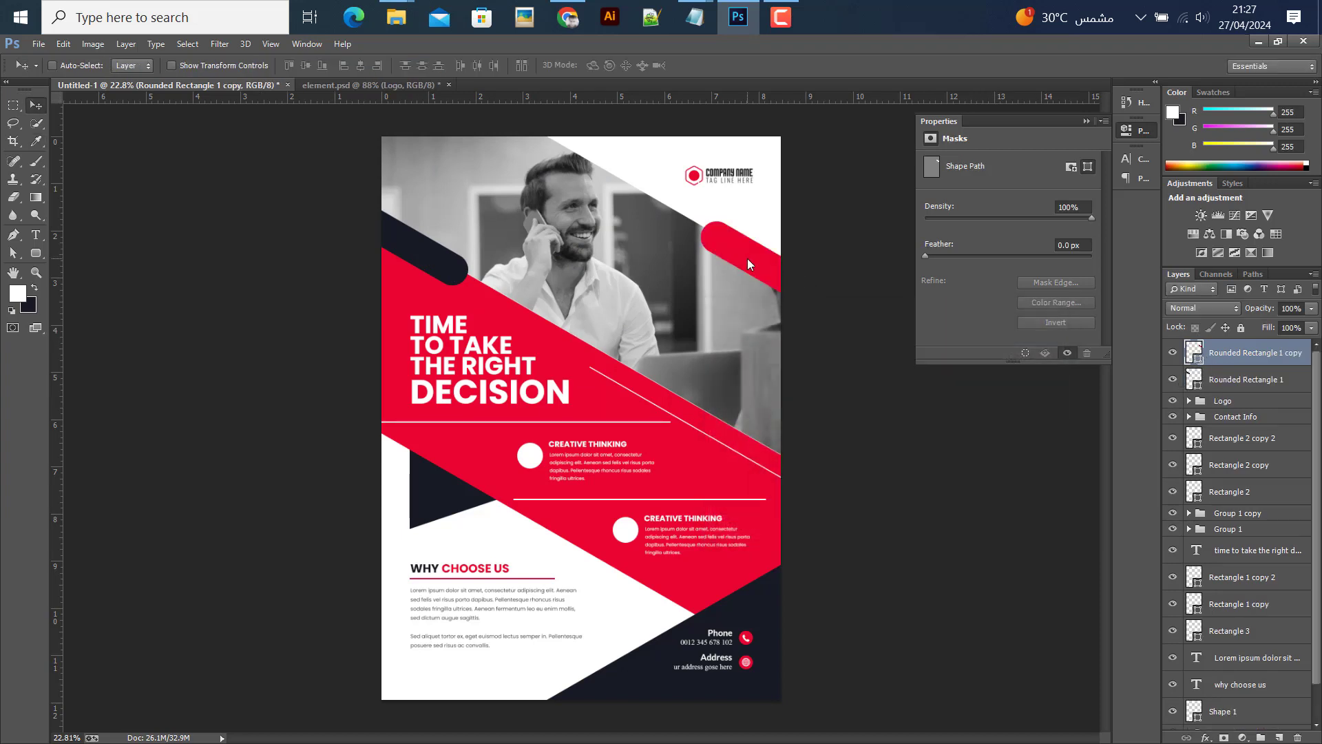
{"action": "left_click_drag", "start_coordinate": [750, 263], "coordinate": [751, 264]}
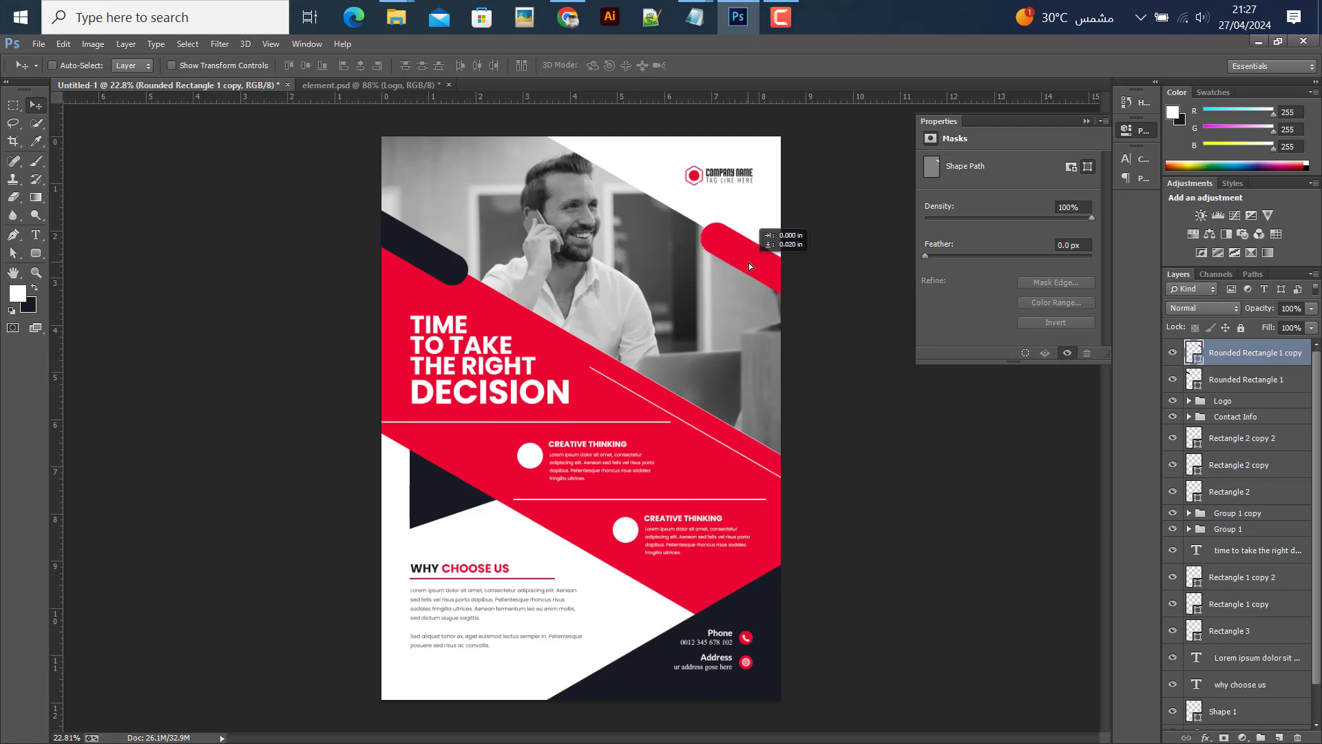
{"action": "scroll", "coordinate": [648, 506], "scroll_direction": "down", "scroll_amount": 1}
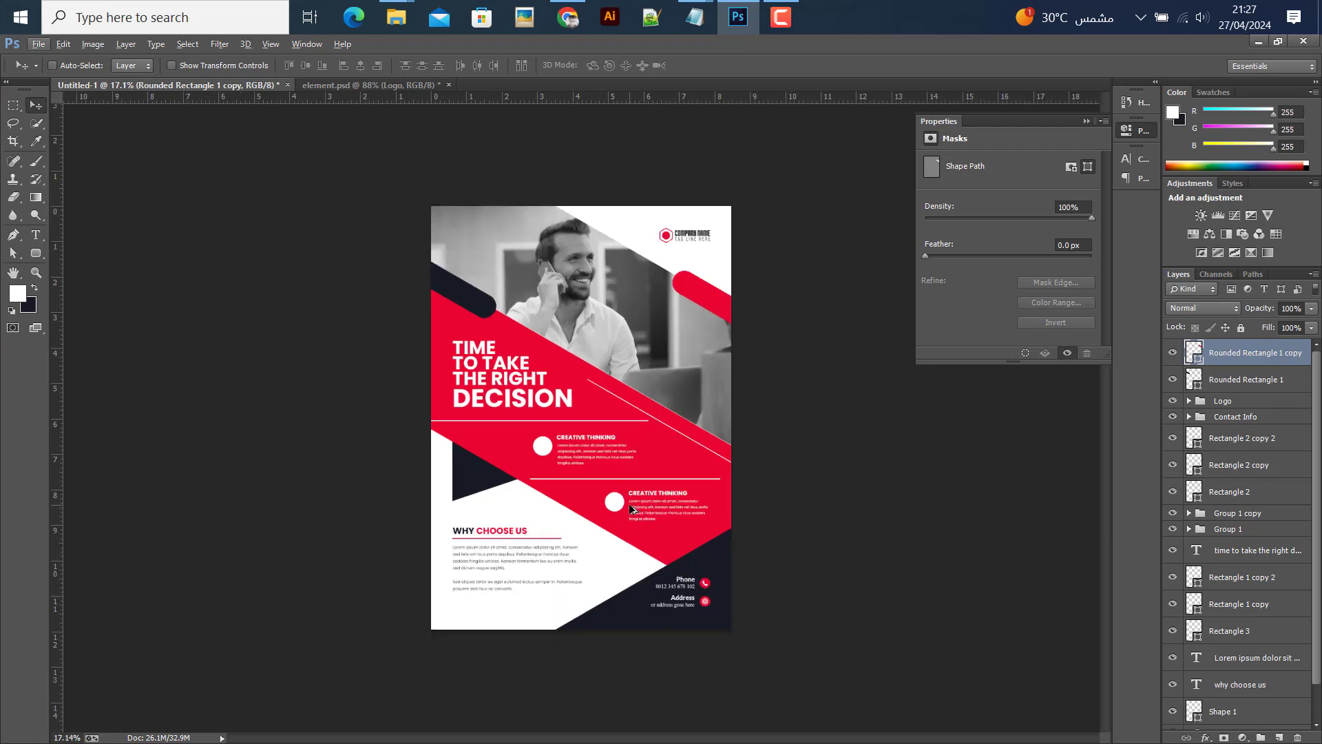
{"action": "scroll", "coordinate": [629, 507], "scroll_direction": "up", "scroll_amount": 1}
{"action": "scroll", "coordinate": [544, 390], "scroll_direction": "down", "scroll_amount": 1}
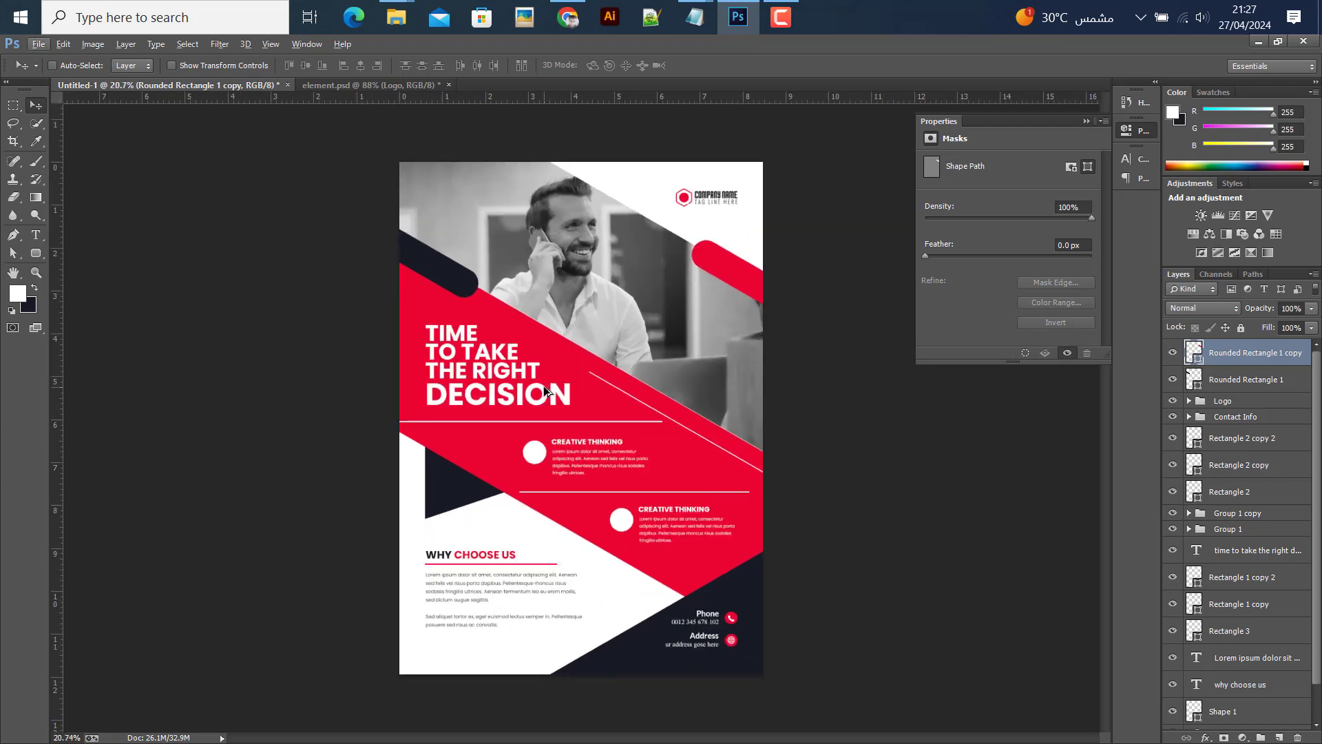